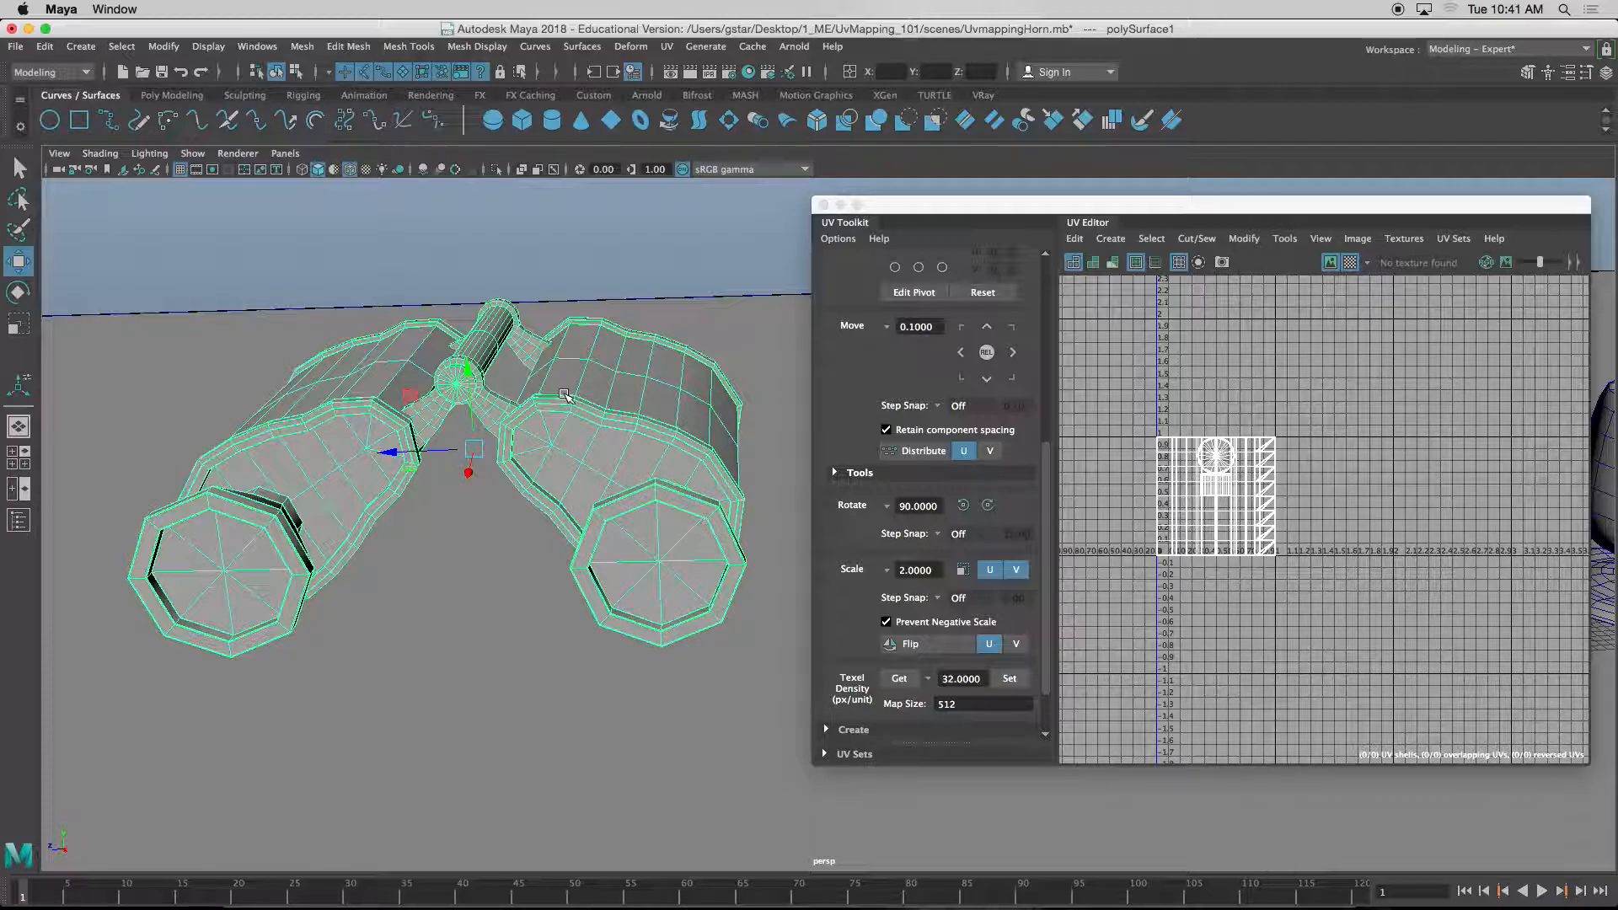
- Isolate the whole binoculars model in the perspective view
click(588, 414)
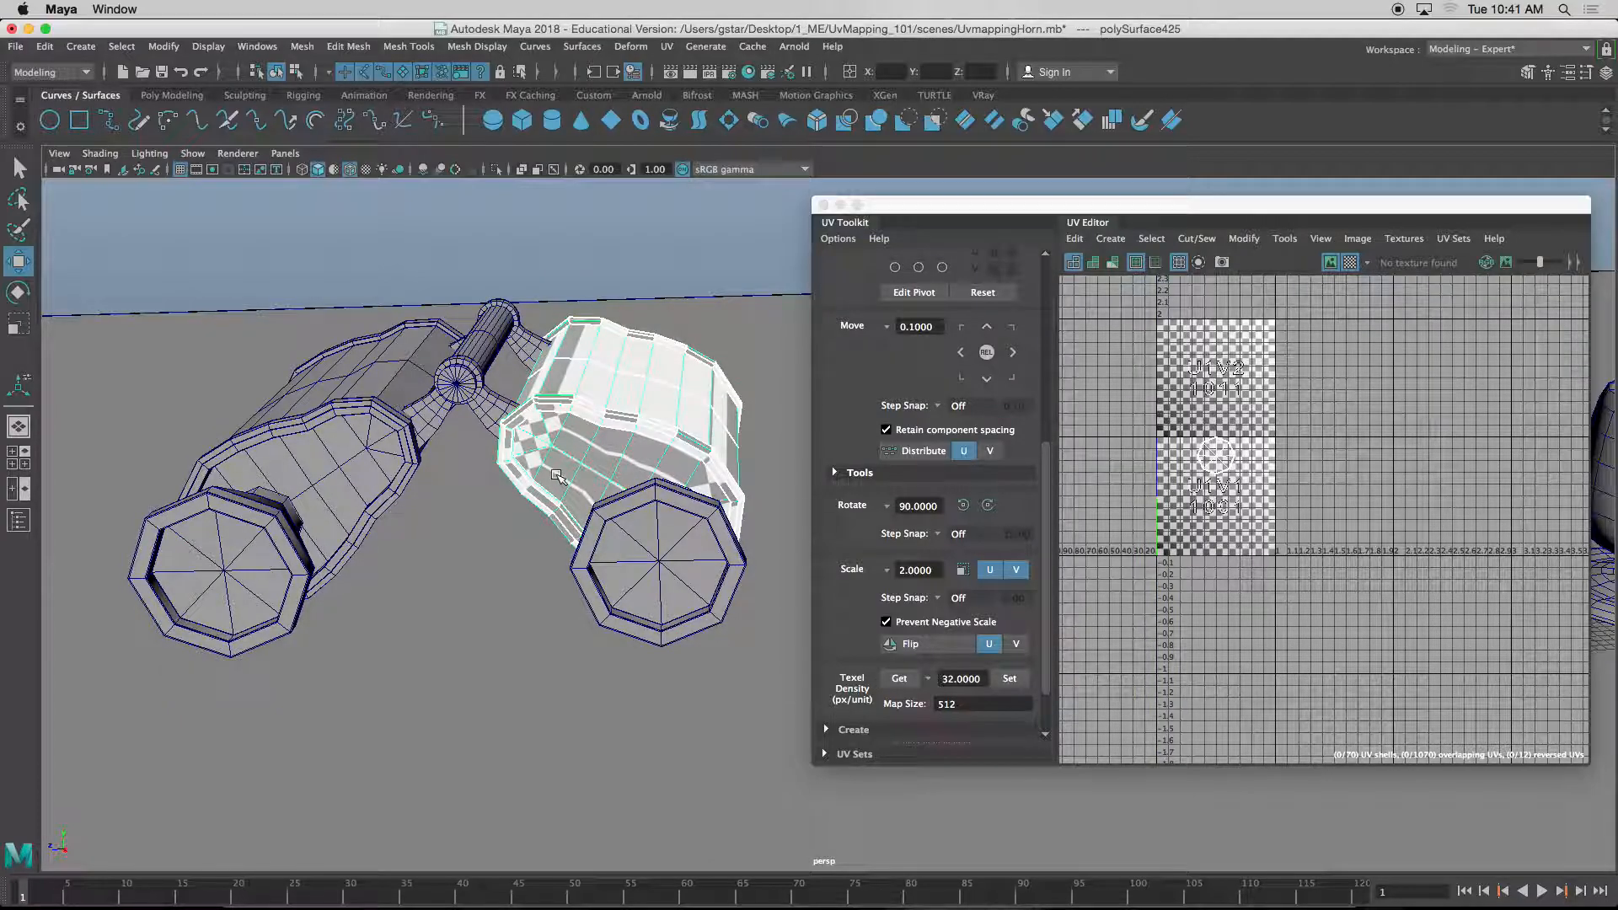
key(ctrl+z)
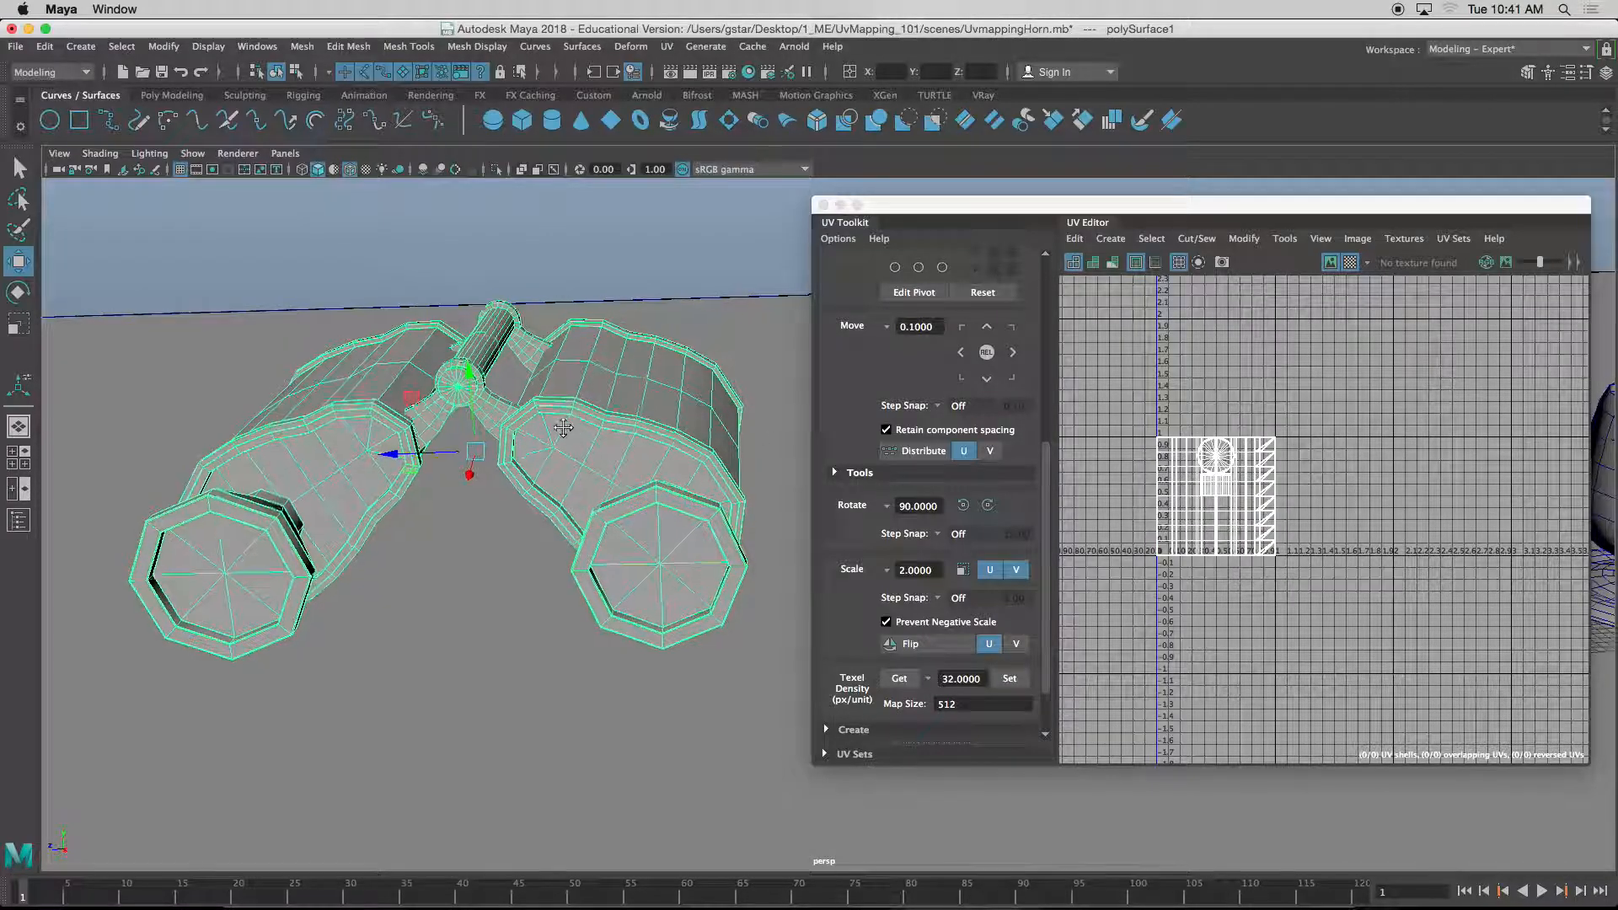
alt+drag(556, 481, 551, 432)
key(ctrl+1)
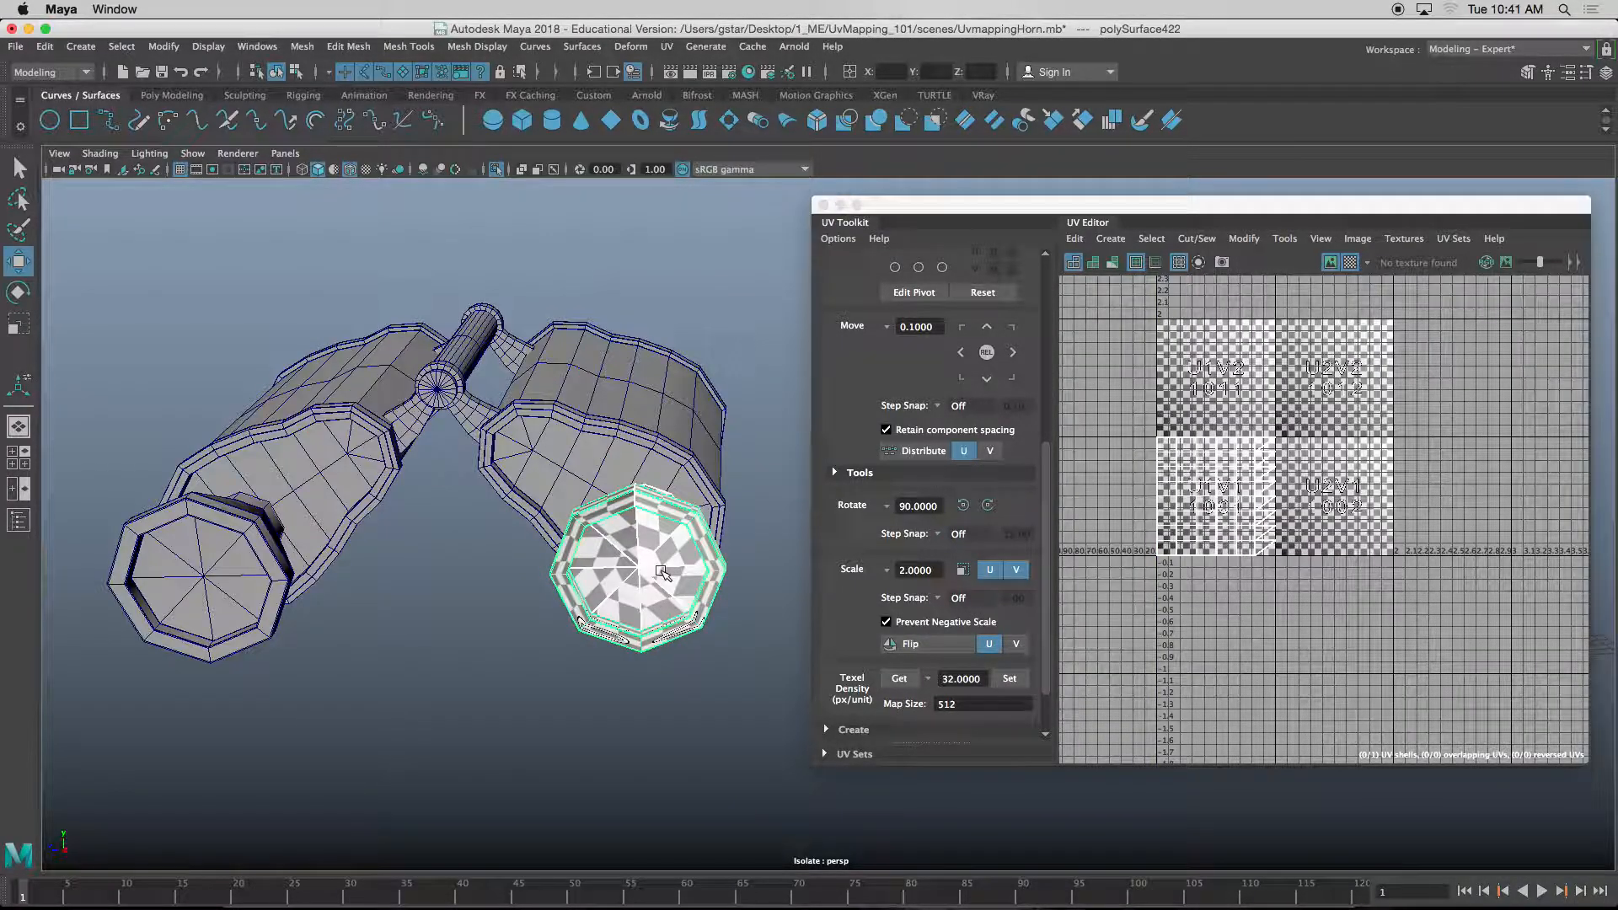
- Examine the eyepiece cone of the binoculars and its checker pattern from several angles
alt+drag(607, 590, 509, 617)
alt+drag(526, 549, 577, 504)
click(503, 515)
click(679, 439)
scroll(674, 436, up, 5)
alt+middle_drag(644, 423, 708, 503)
scroll(506, 421, up, 3)
click(272, 375)
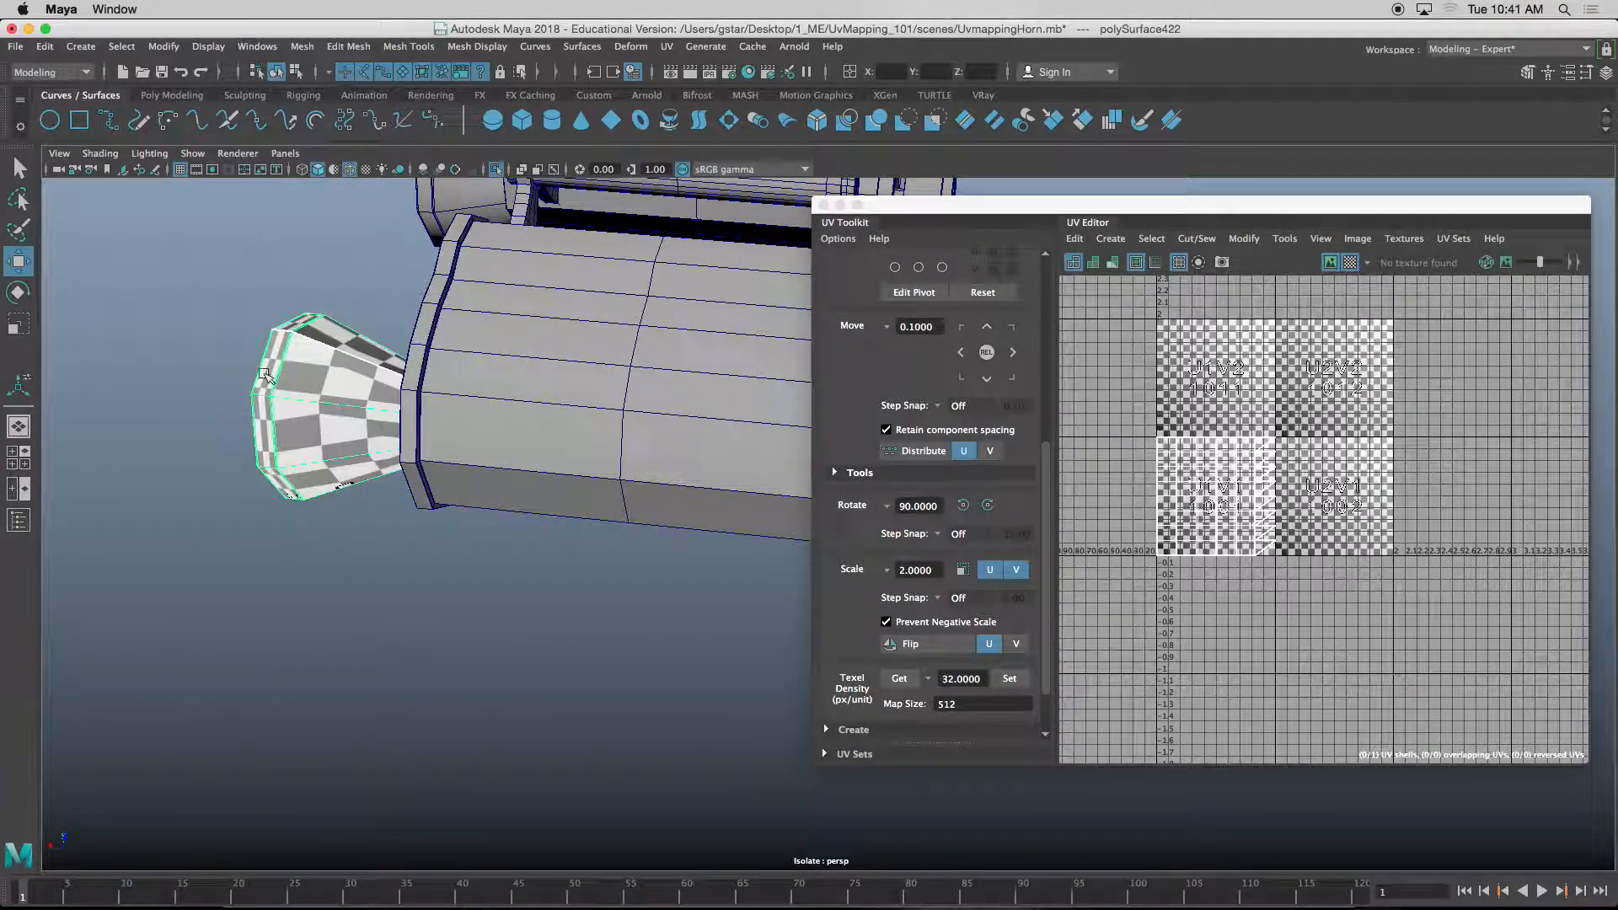
alt+drag(377, 415, 412, 421)
- Examine the near barrel's checker pattern and the rim where it meets the eyepiece cone
click(411, 421)
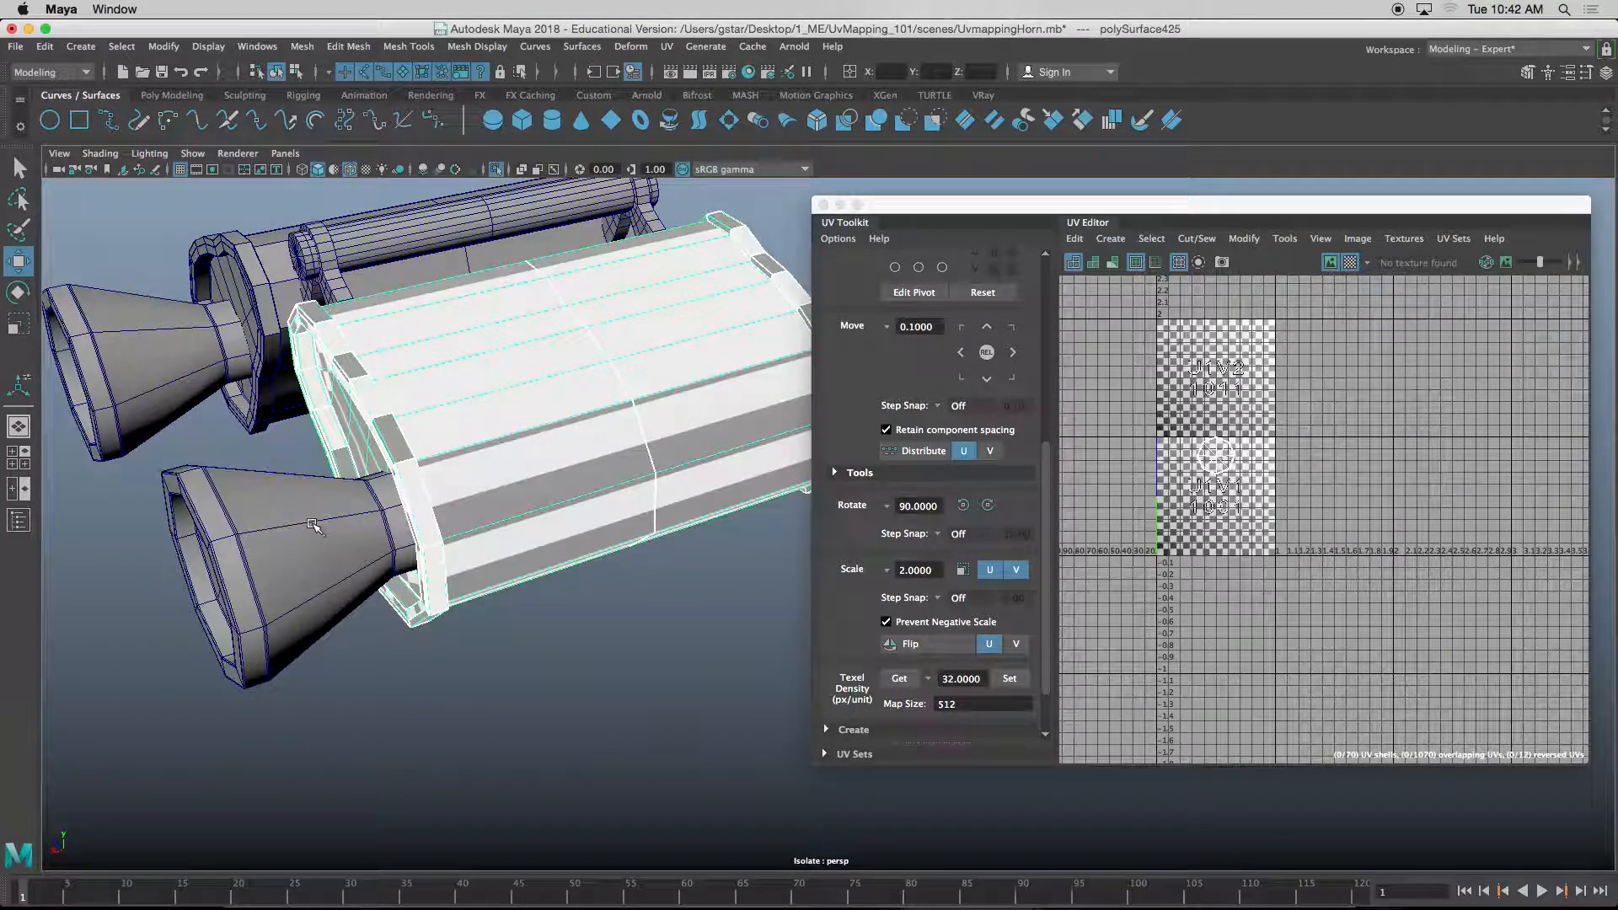
scroll(327, 539, down, 2)
click(504, 663)
alt+drag(518, 554, 438, 459)
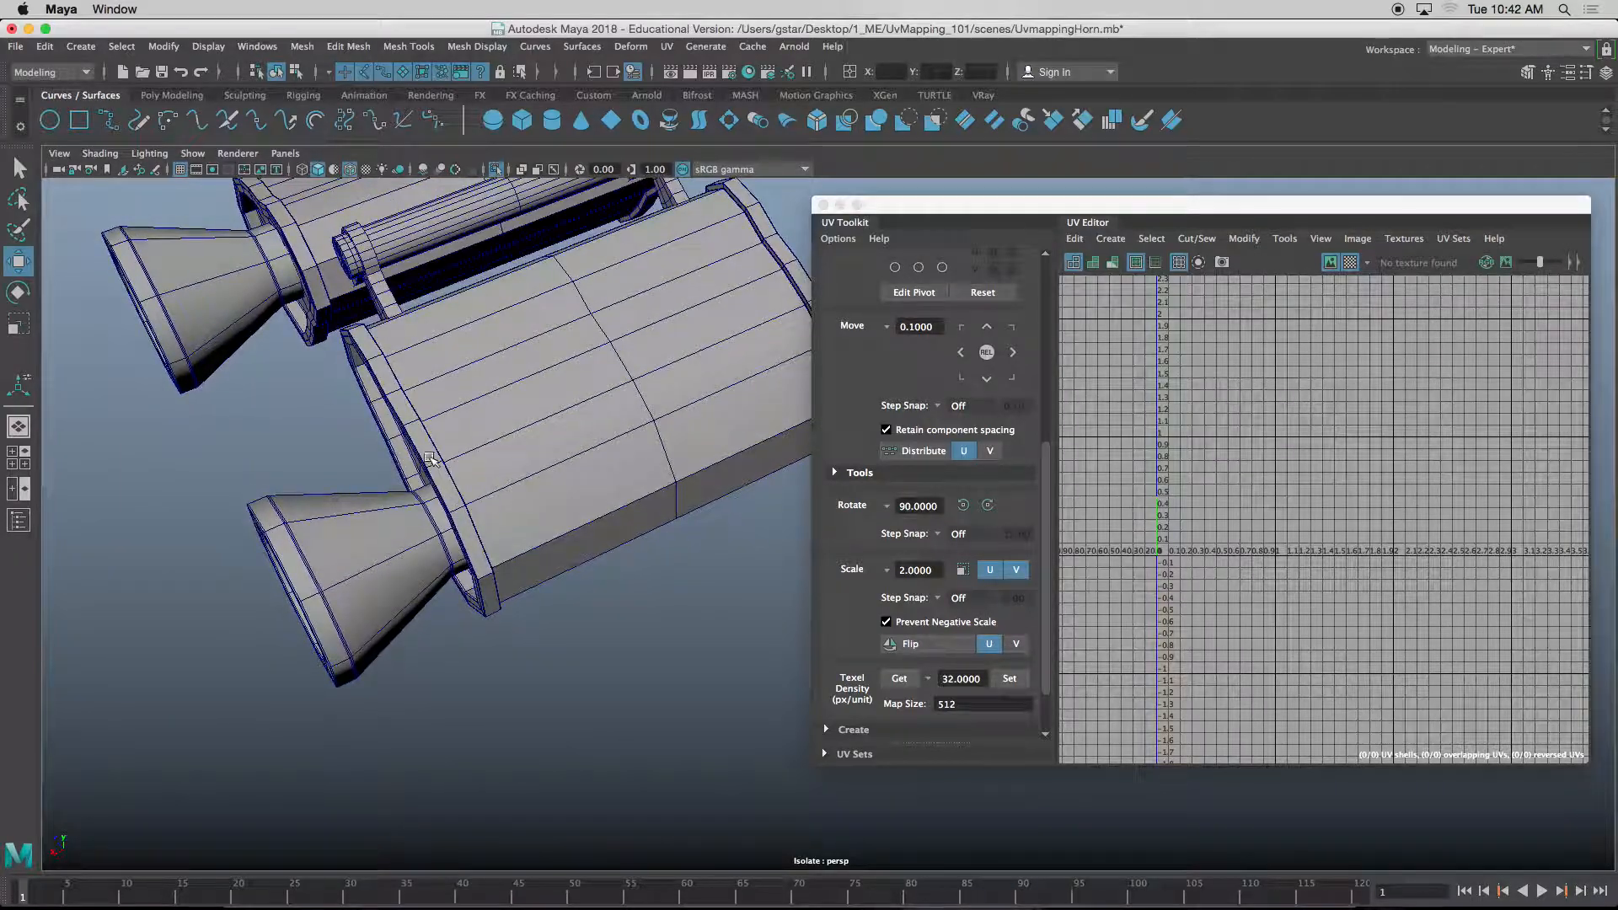
click(440, 457)
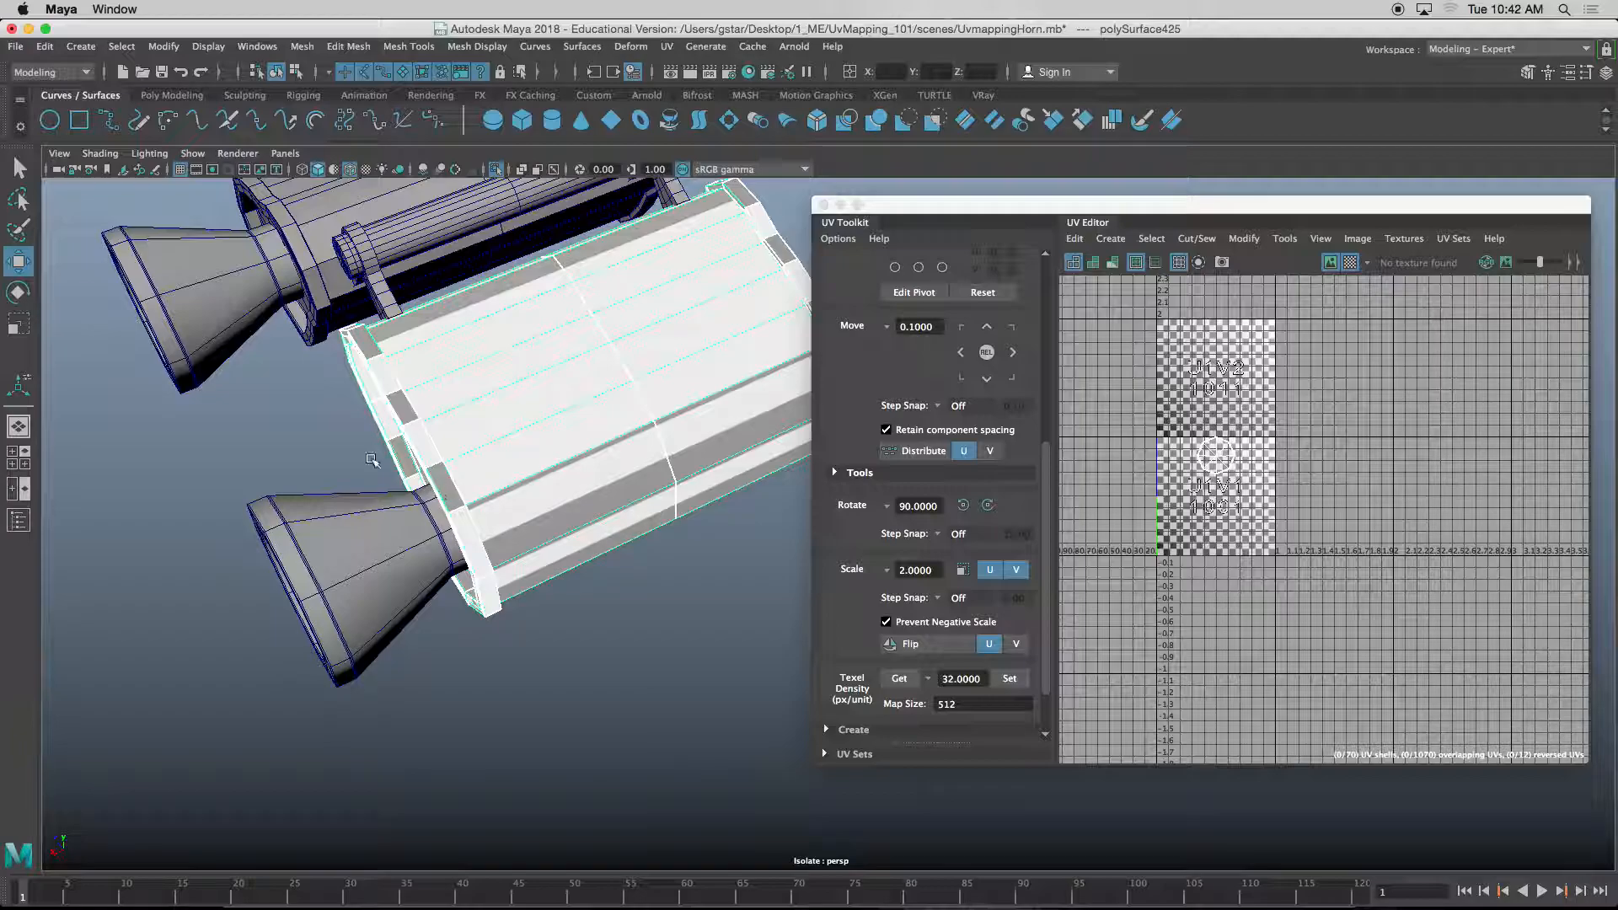
alt+drag(359, 428, 410, 408)
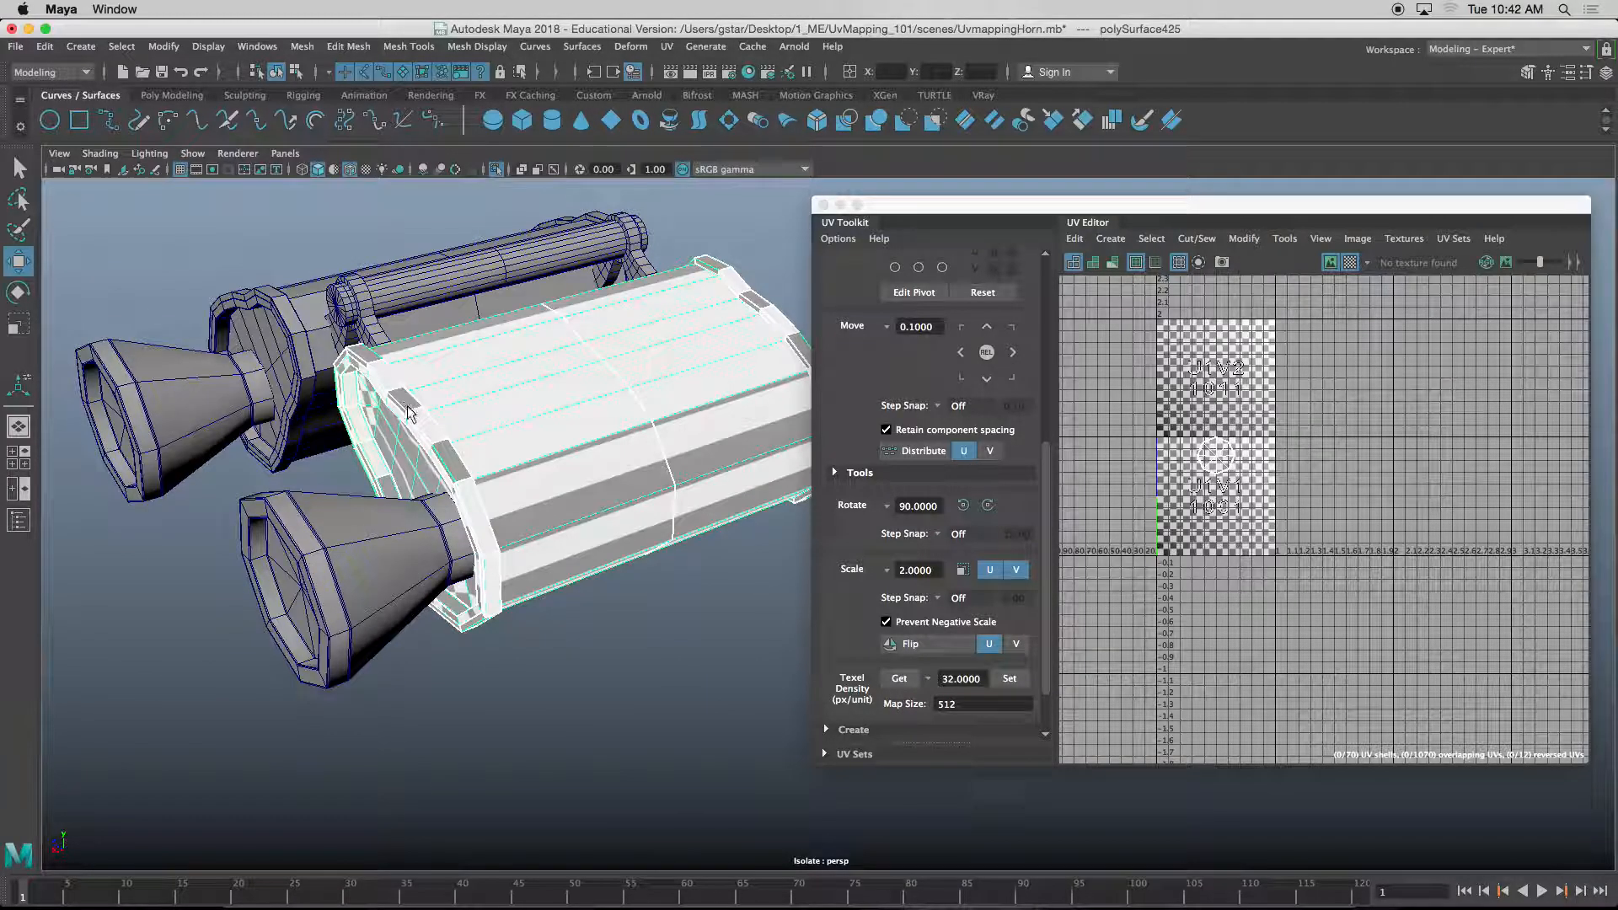
click(528, 620)
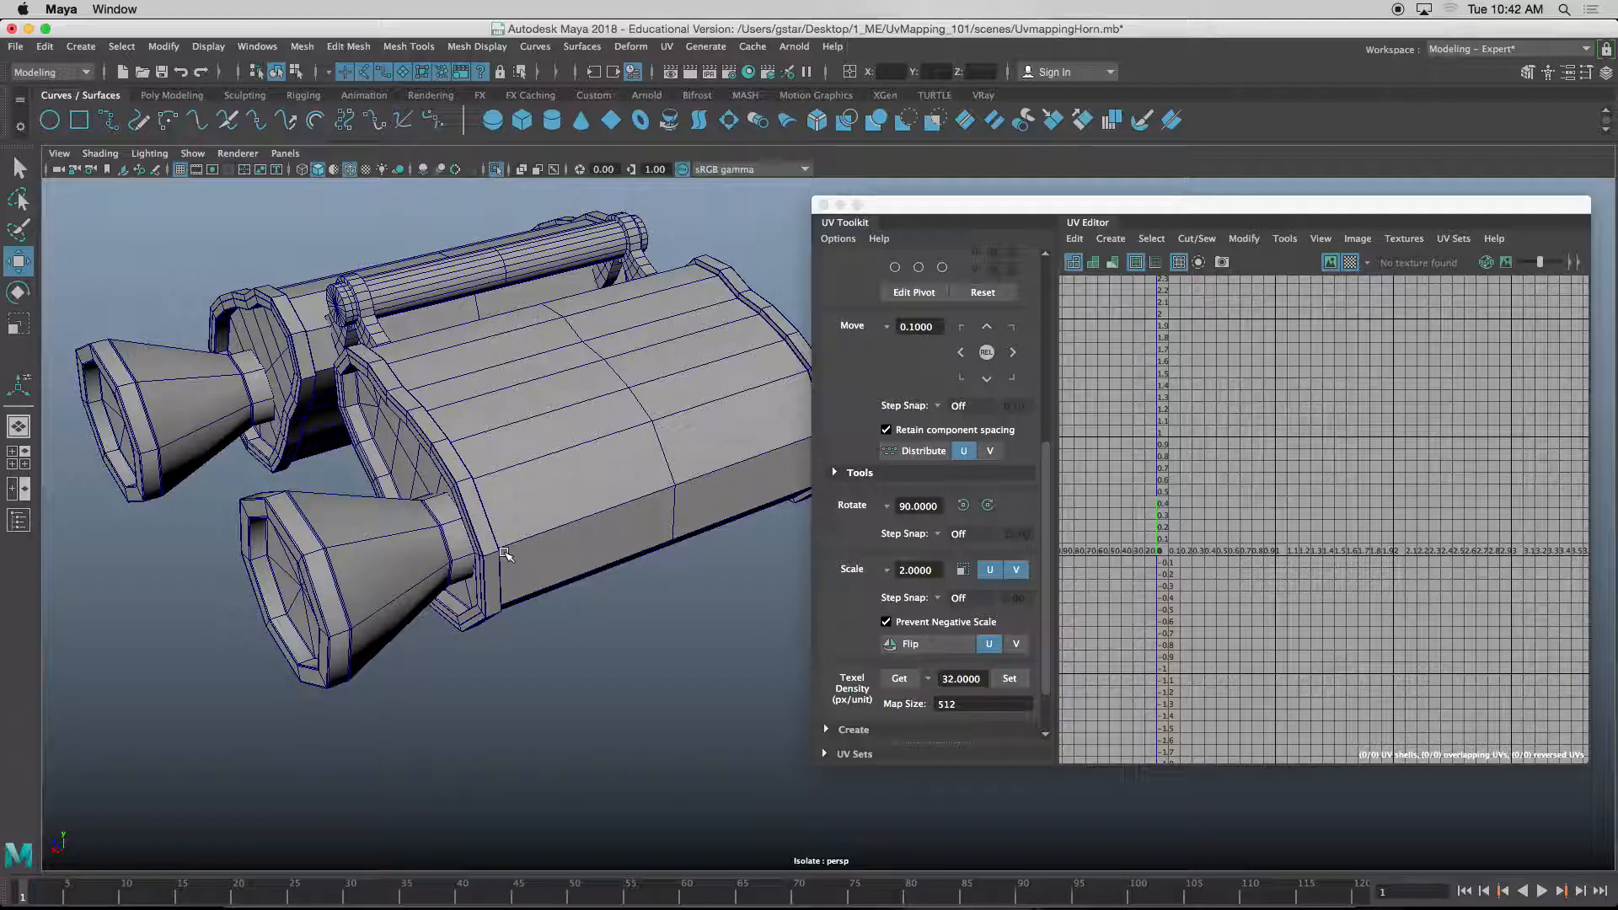
- Extract the faces wrapping around the near barrel's side, between its two end rims, into a separate piece
click(564, 492)
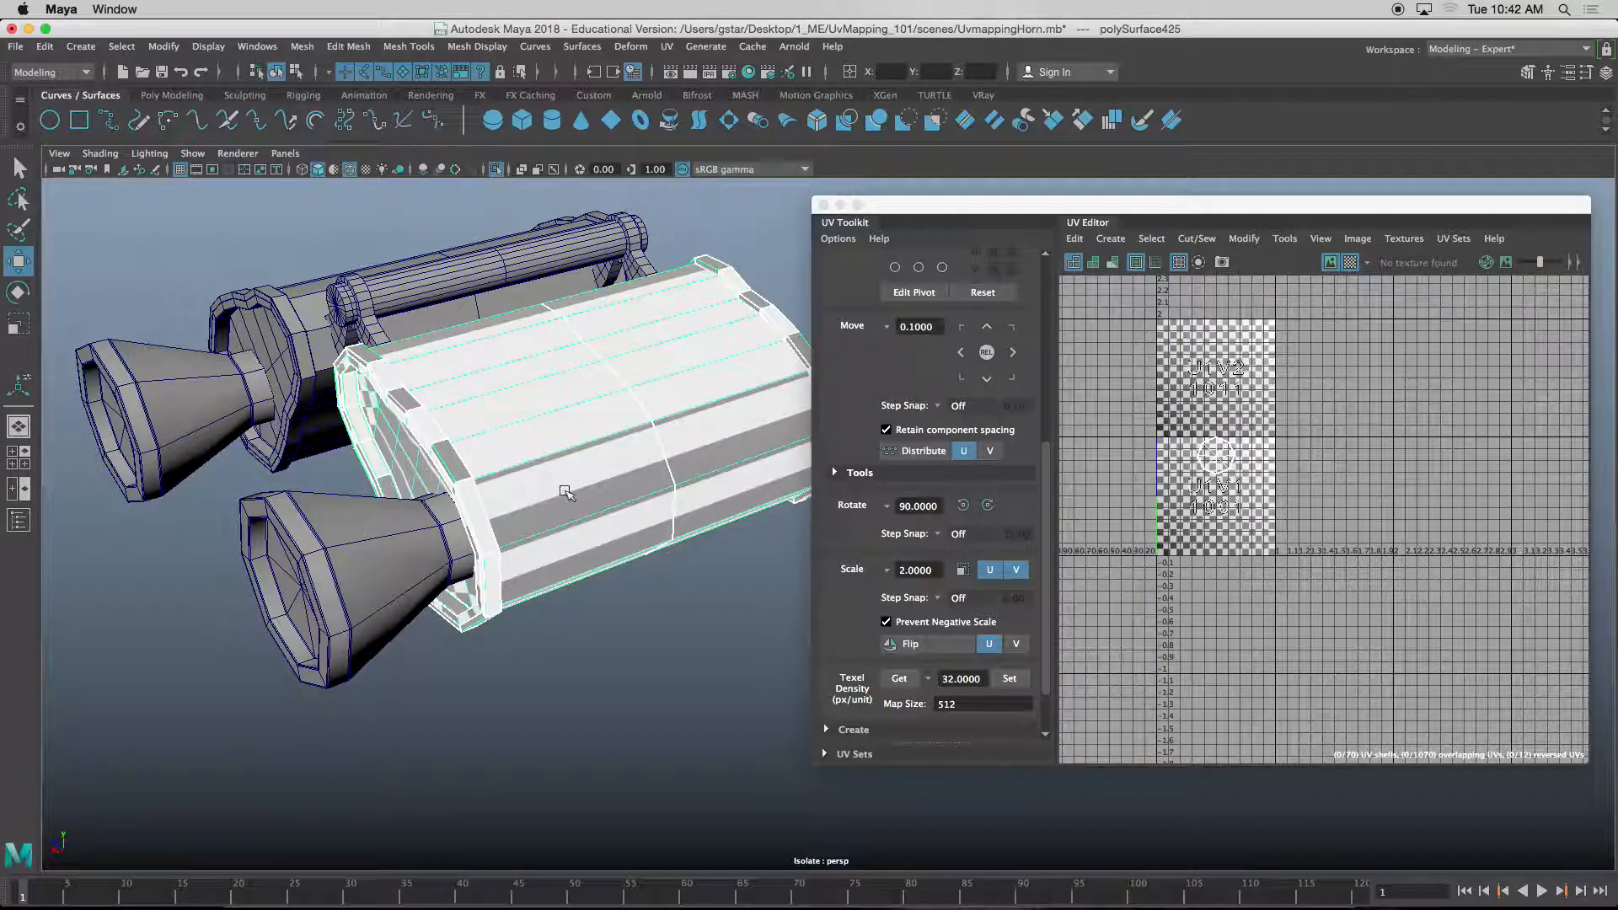
alt+drag(556, 453, 468, 404)
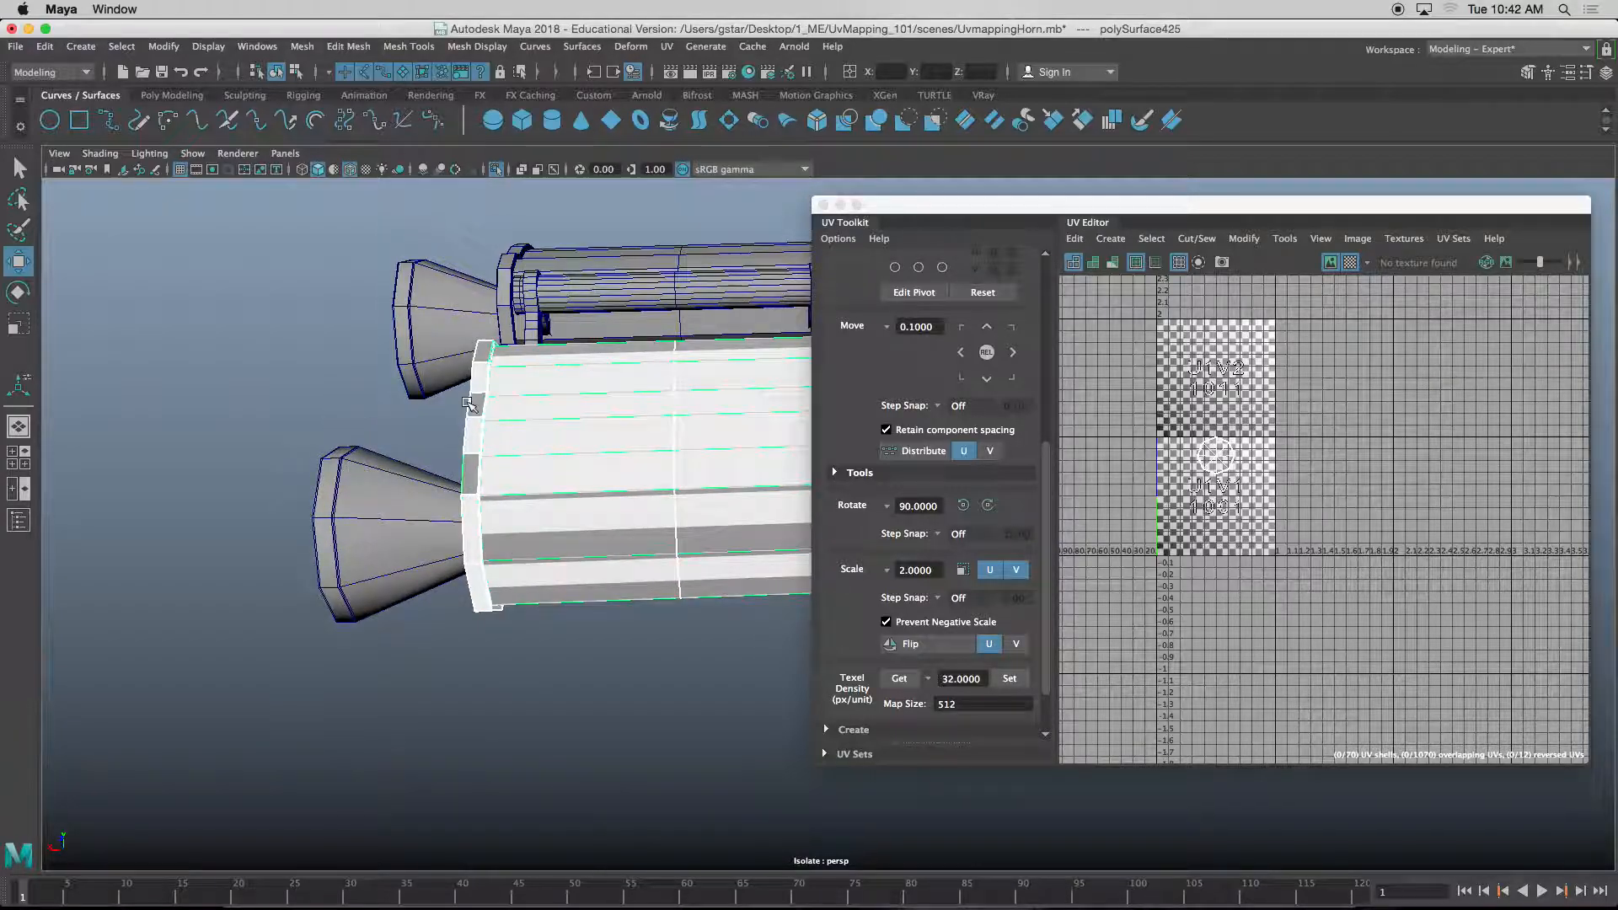
right_drag(477, 411, 489, 446)
scroll(545, 394, down, 2)
drag(545, 394, 643, 668)
key(f)
alt+drag(555, 614, 600, 625)
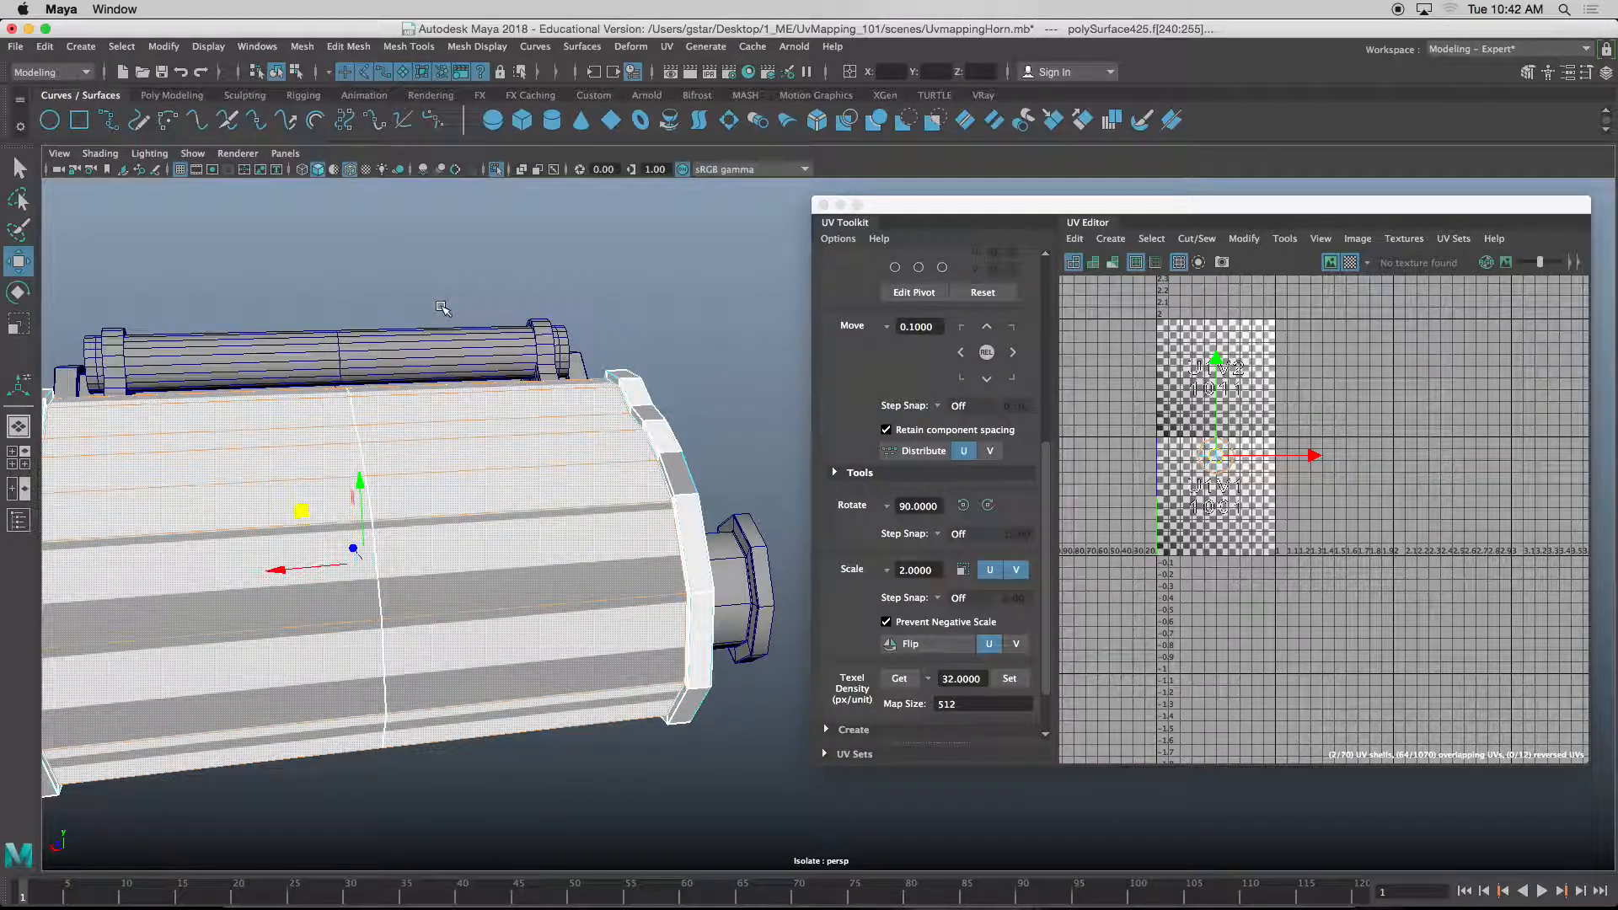
shift+right_drag(440, 310, 426, 580)
alt+drag(441, 500, 441, 491)
right_drag(443, 479, 506, 411)
alt+right_drag(504, 422, 479, 474)
- Isolate the two end caps left over from the near barrel
alt+drag(478, 472, 470, 548)
alt+drag(368, 635, 426, 560)
click(397, 555)
alt+middle_drag(511, 560, 459, 626)
key(ctrl+1)
key(ctrl+1)
alt+drag(411, 624, 528, 511)
- Try to frame the end caps in the front orthographic view with face selection active
right_drag(533, 430, 534, 480)
alt+drag(525, 497, 504, 529)
key(space)
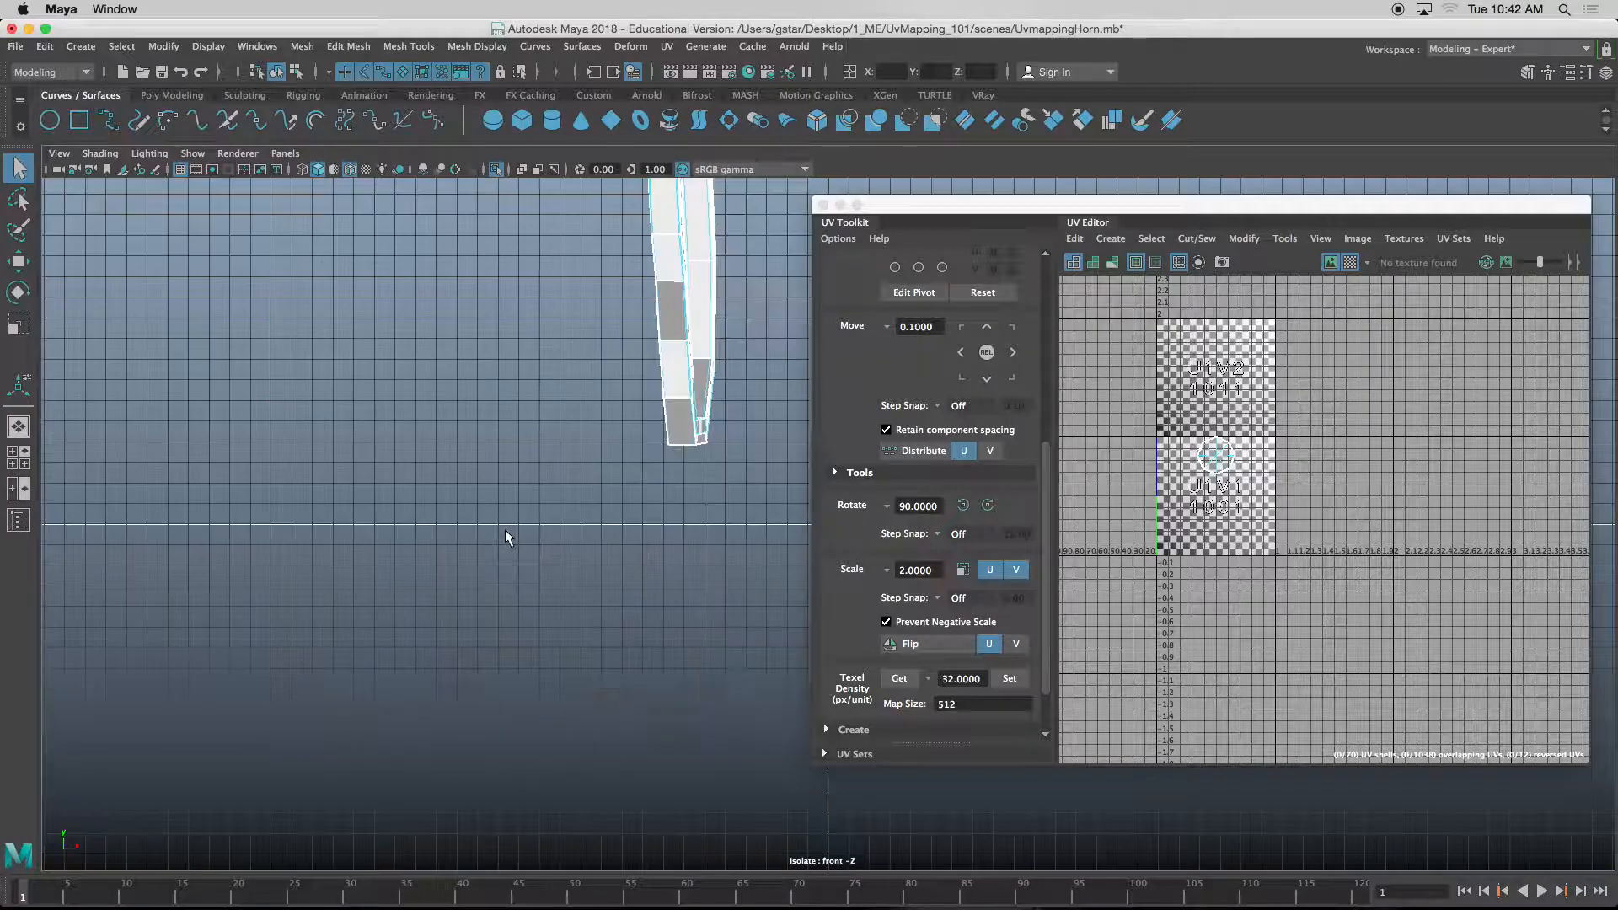
alt+middle_drag(647, 360, 514, 441)
scroll(539, 444, down, 2)
alt+middle_drag(622, 449, 361, 473)
scroll(360, 473, down, 3)
scroll(359, 474, down, 4)
alt+middle_drag(557, 495, 710, 466)
- Frame the end caps in the left orthographic view and display them as wireframe
key(space)
drag(474, 452, 395, 425)
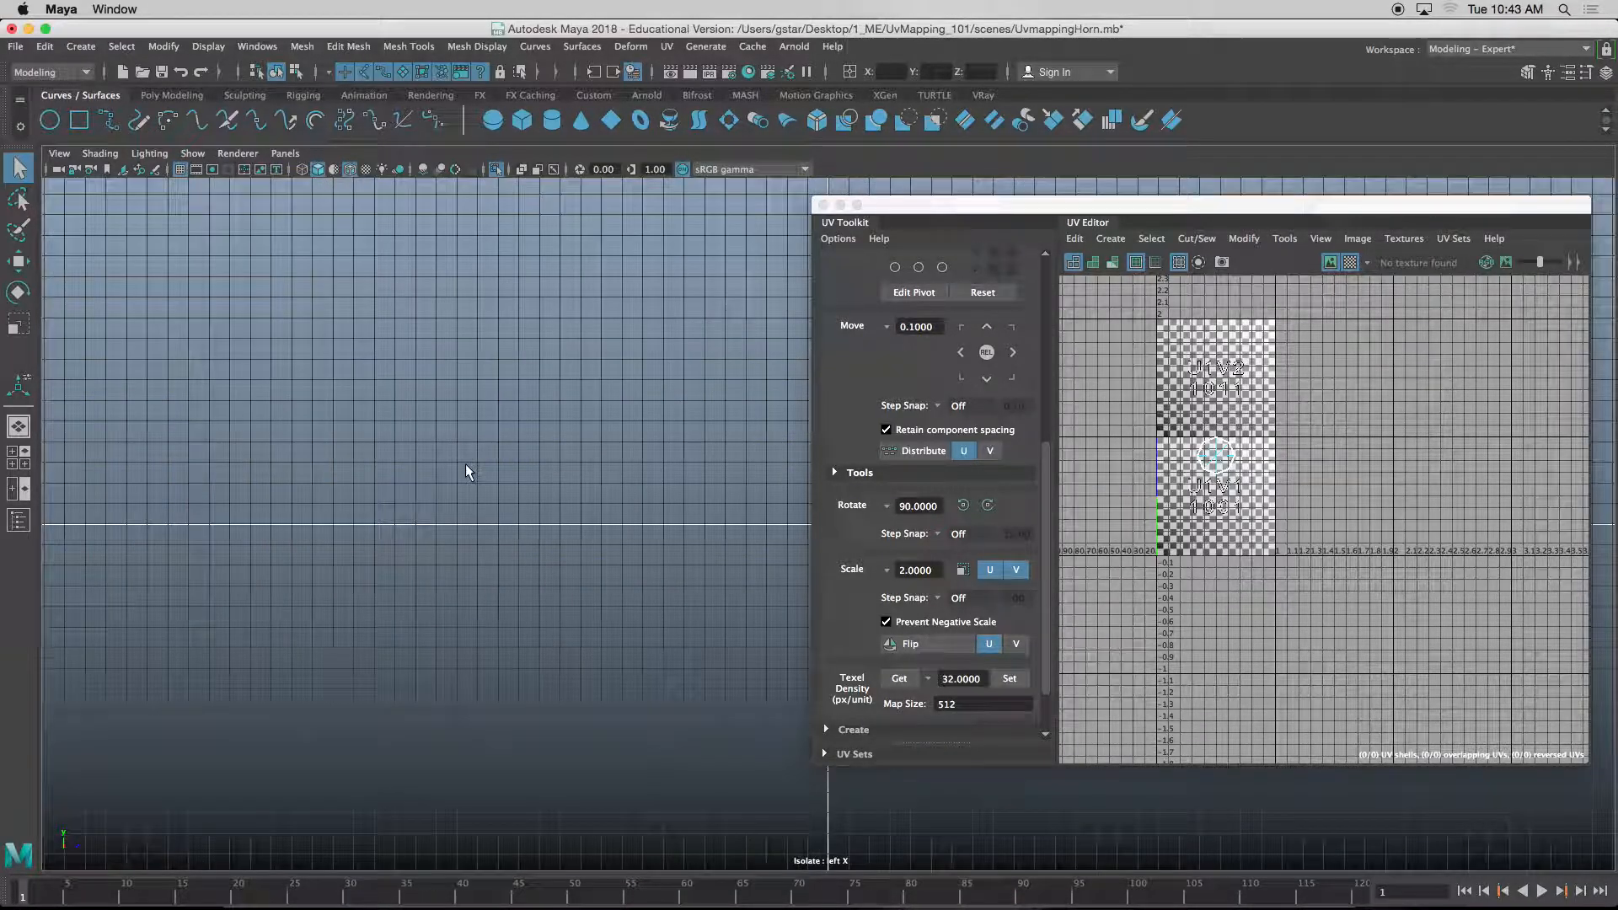
key(f)
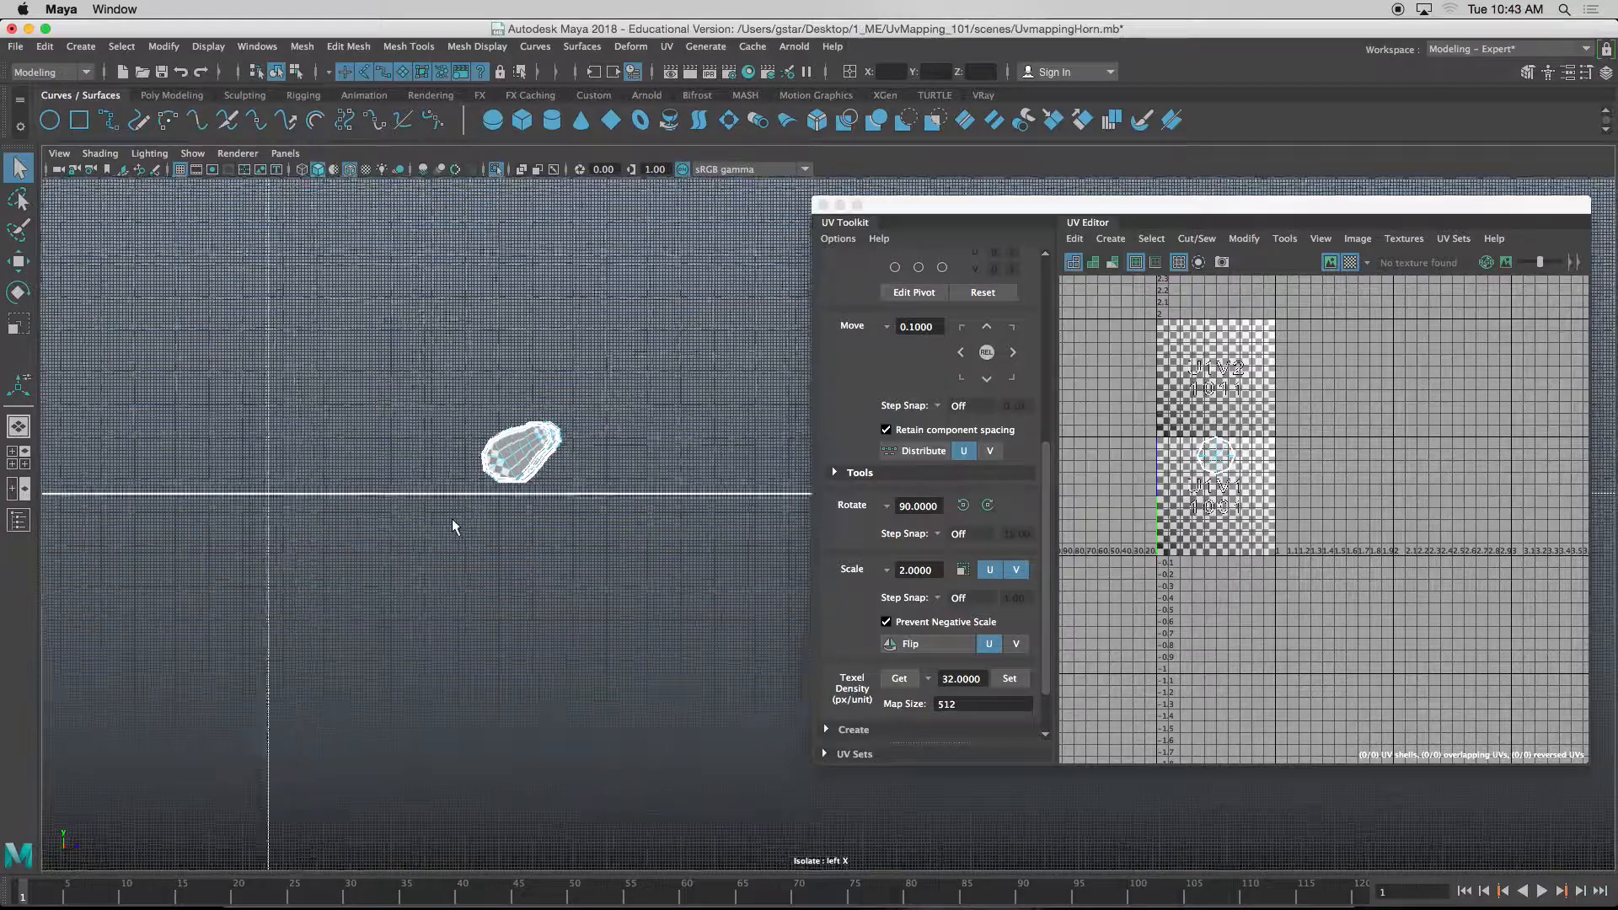
alt+middle_drag(452, 513, 587, 594)
ctrl+alt+drag(398, 379, 624, 579)
alt+right_drag(624, 579, 691, 581)
alt+middle_drag(759, 581, 496, 480)
scroll(436, 499, up, 2)
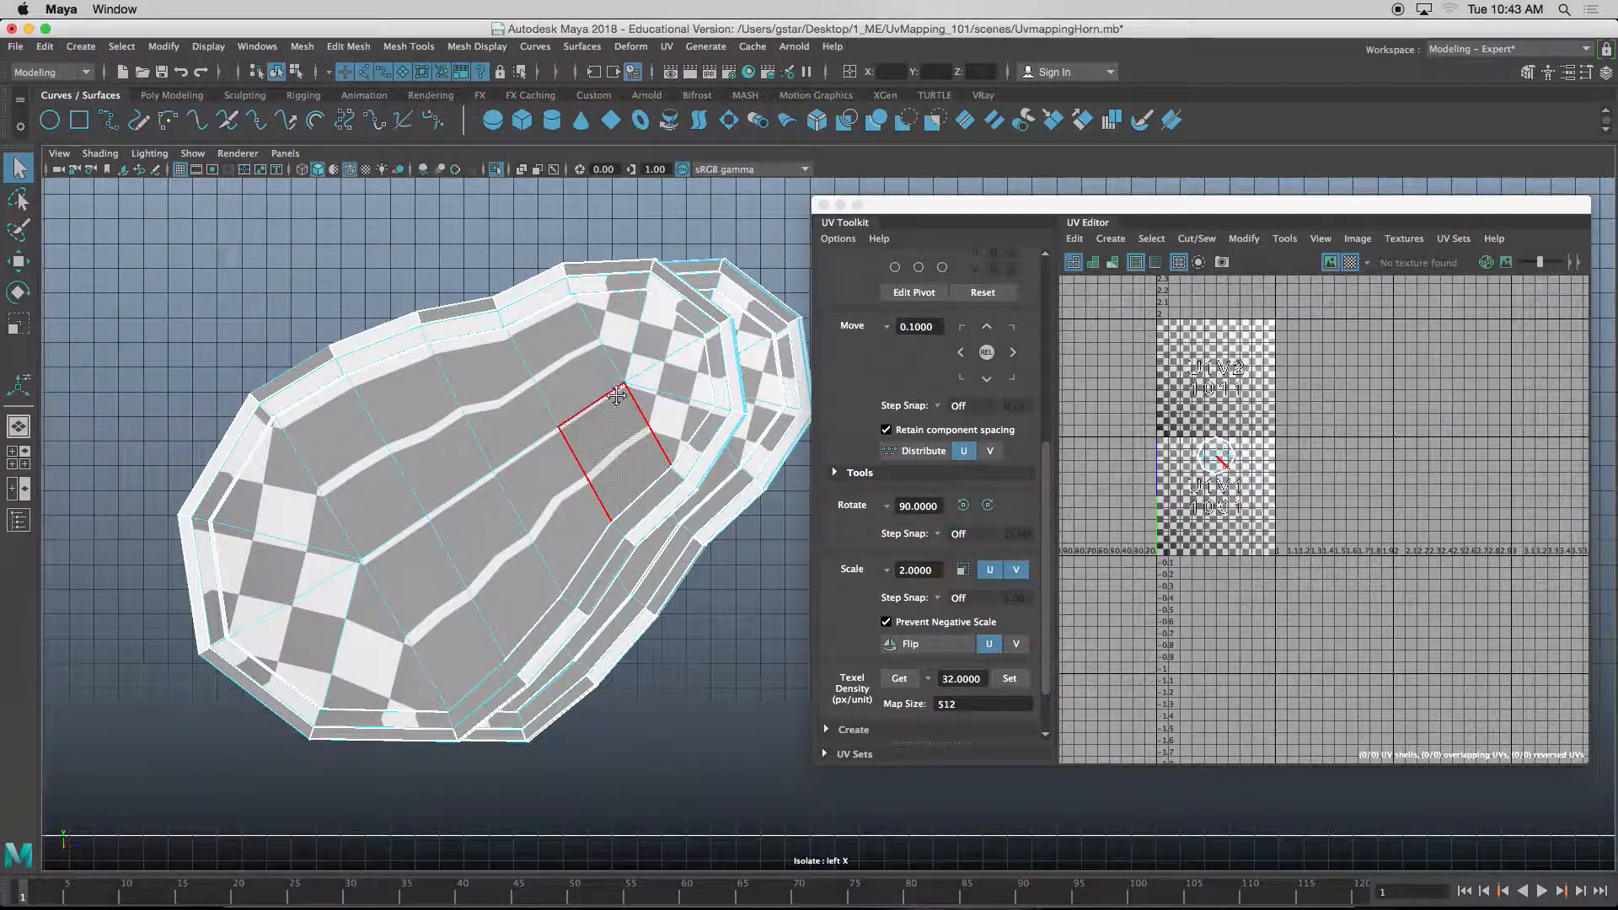
alt+middle_drag(605, 435, 593, 412)
key(4)
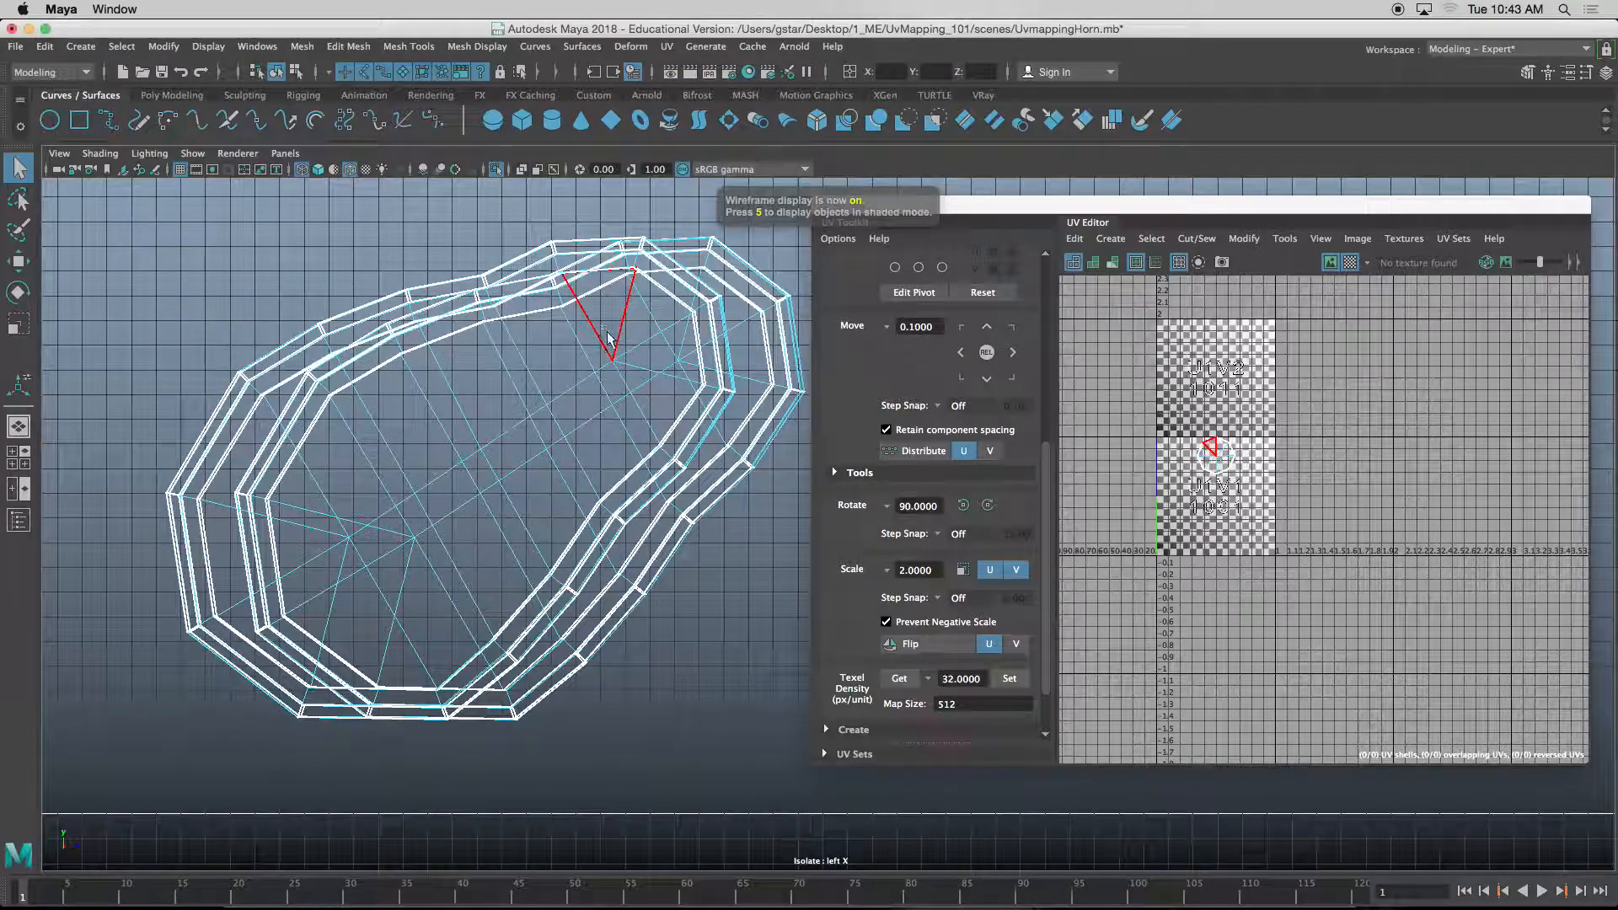
- Select all flat inner faces of both end caps, and return to the shaded perspective view
drag(685, 396, 685, 397)
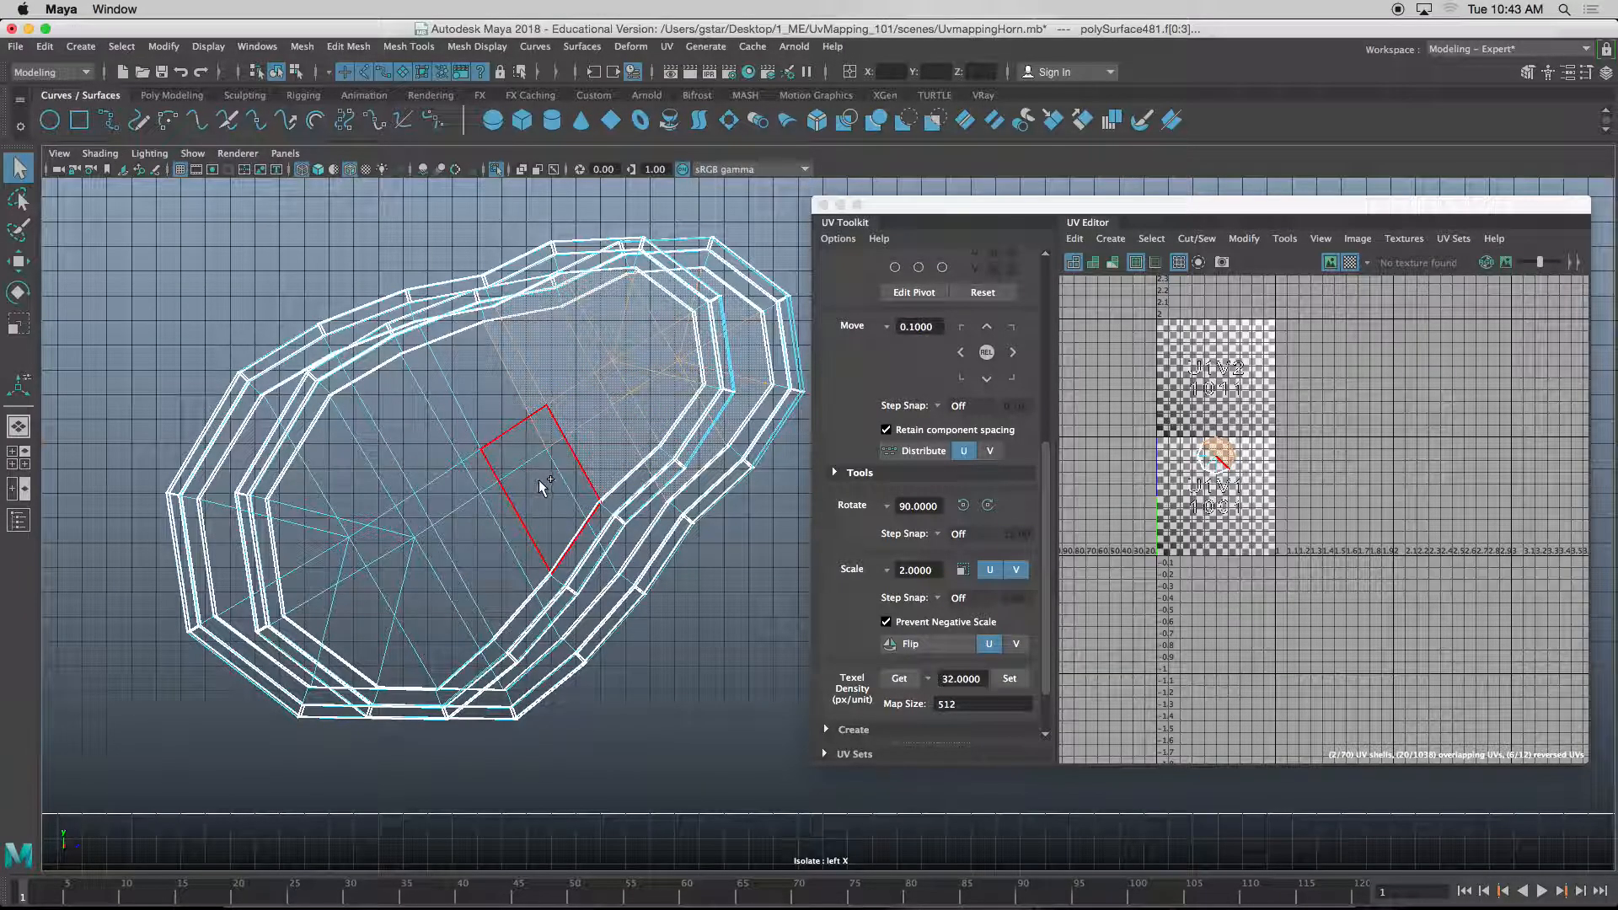
mouse_move(501, 464)
shift+mouse_down()
mouse_move(488, 506)
mouse_move(455, 526)
shift+mouse_up()
shift+drag(337, 515, 395, 621)
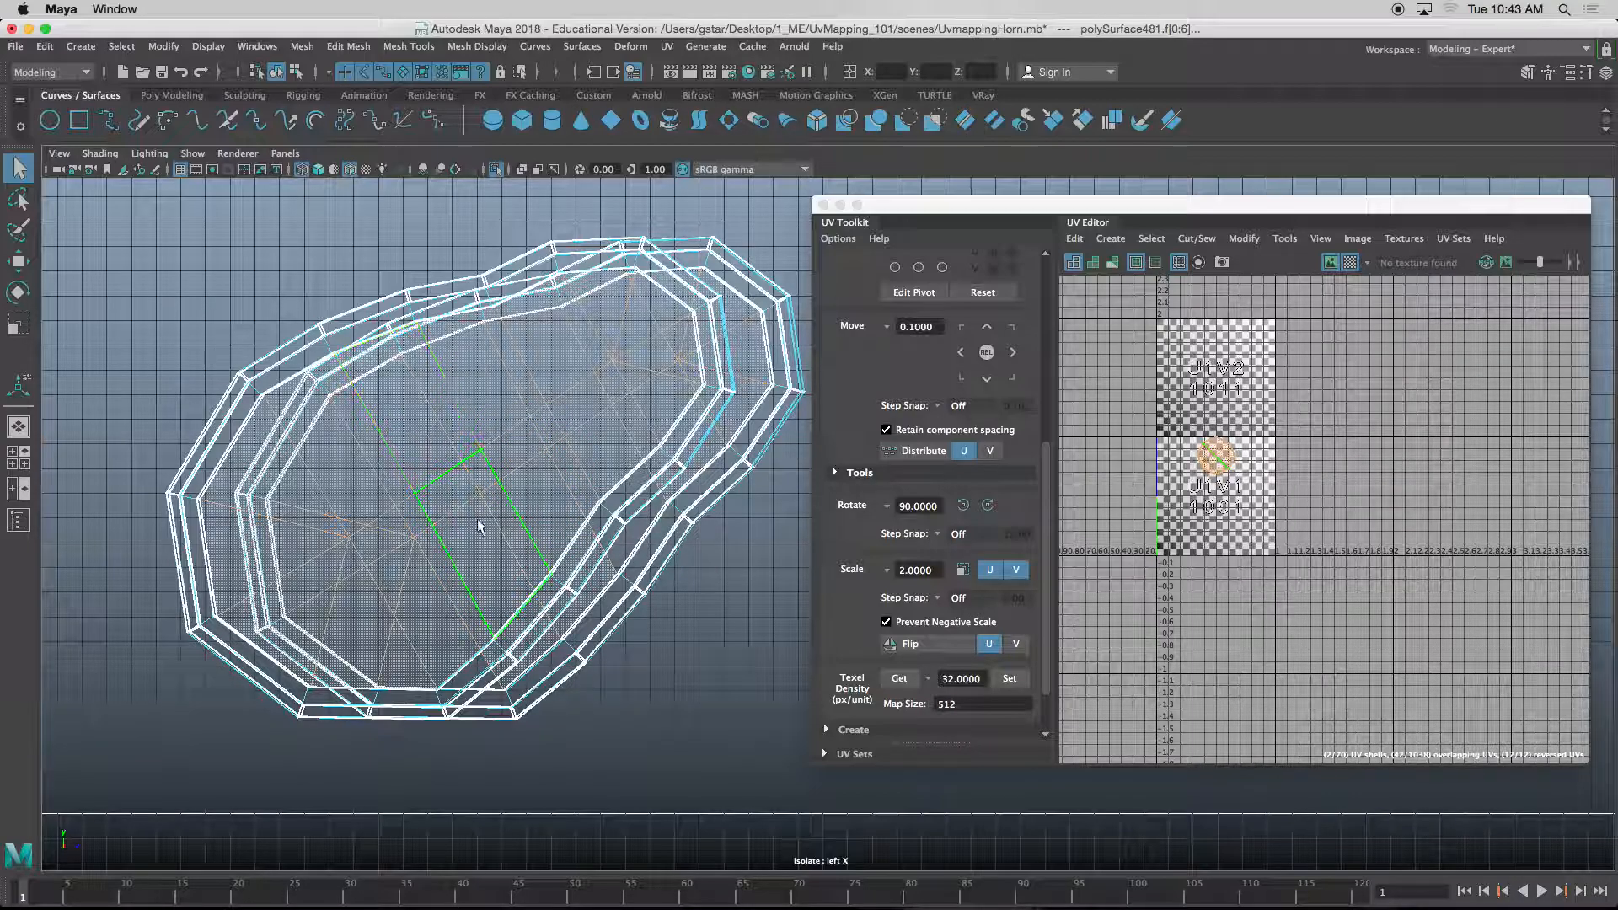
key(space)
drag(496, 505, 463, 531)
shift+click(264, 650)
shift+click(409, 799)
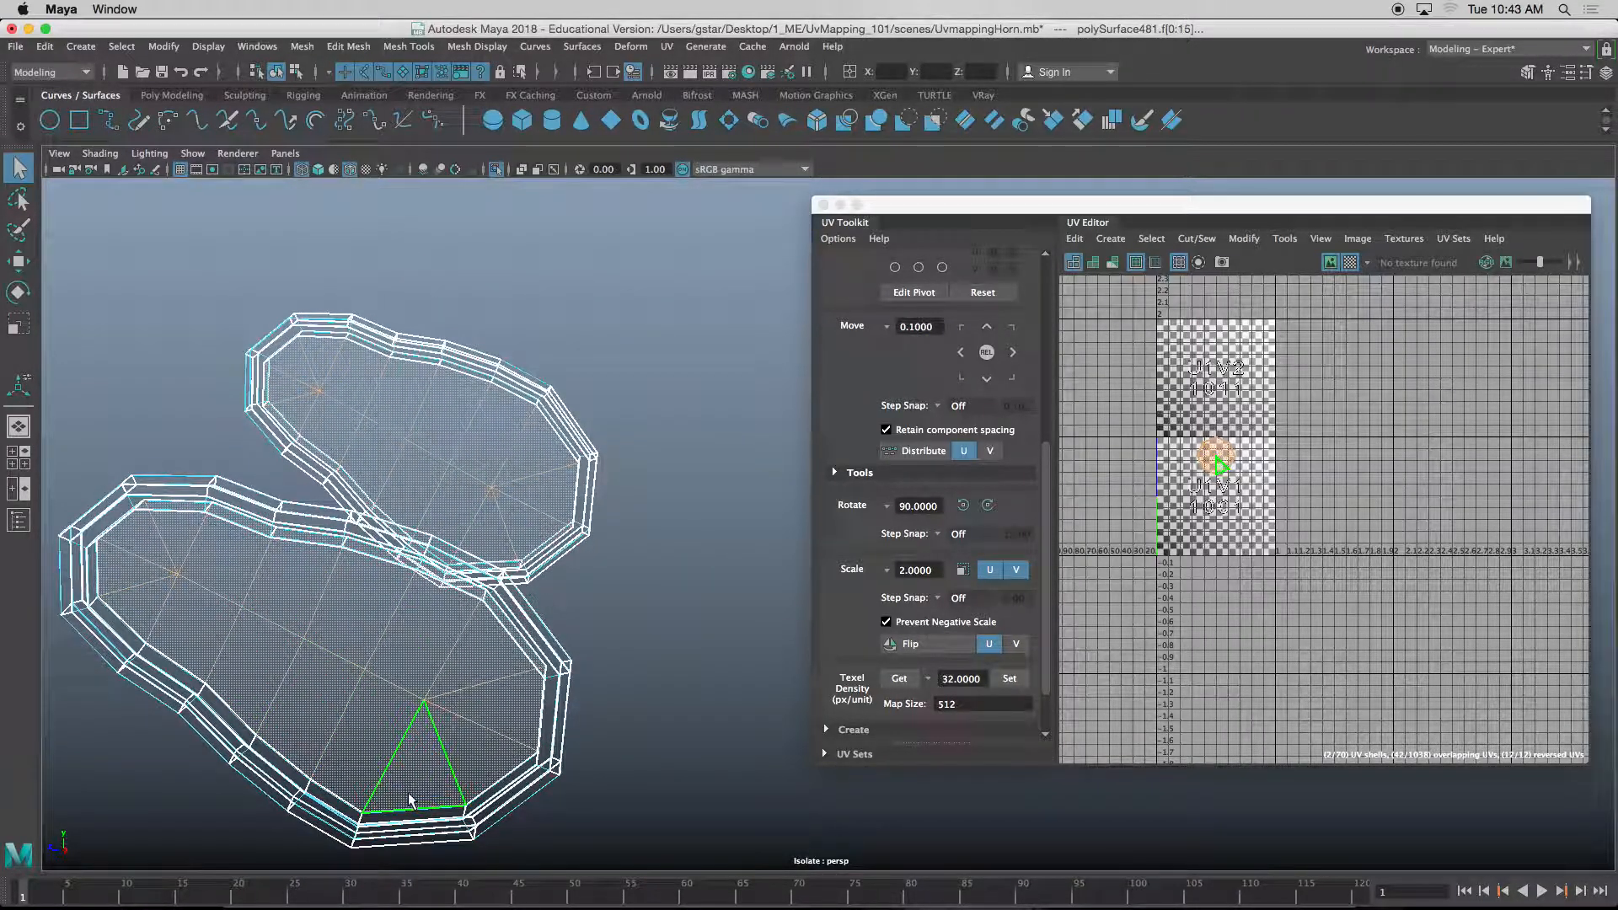
key(5)
alt+drag(453, 666, 494, 638)
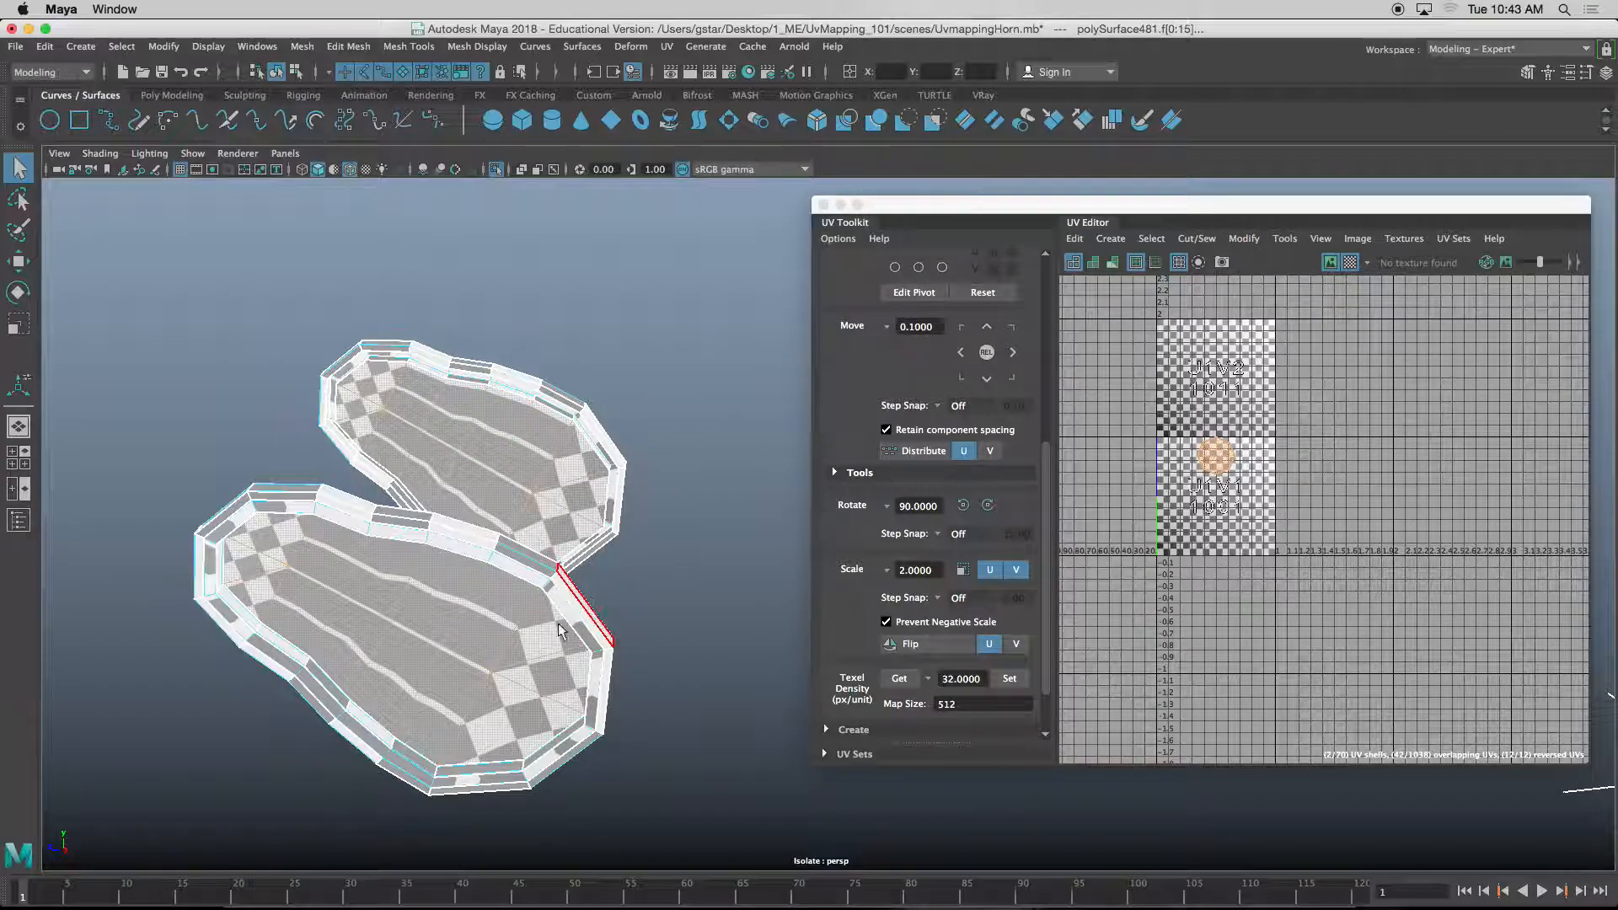
mouse_move(580, 636)
alt+mouse_down()
mouse_move(529, 639)
mouse_move(564, 637)
alt+mouse_up()
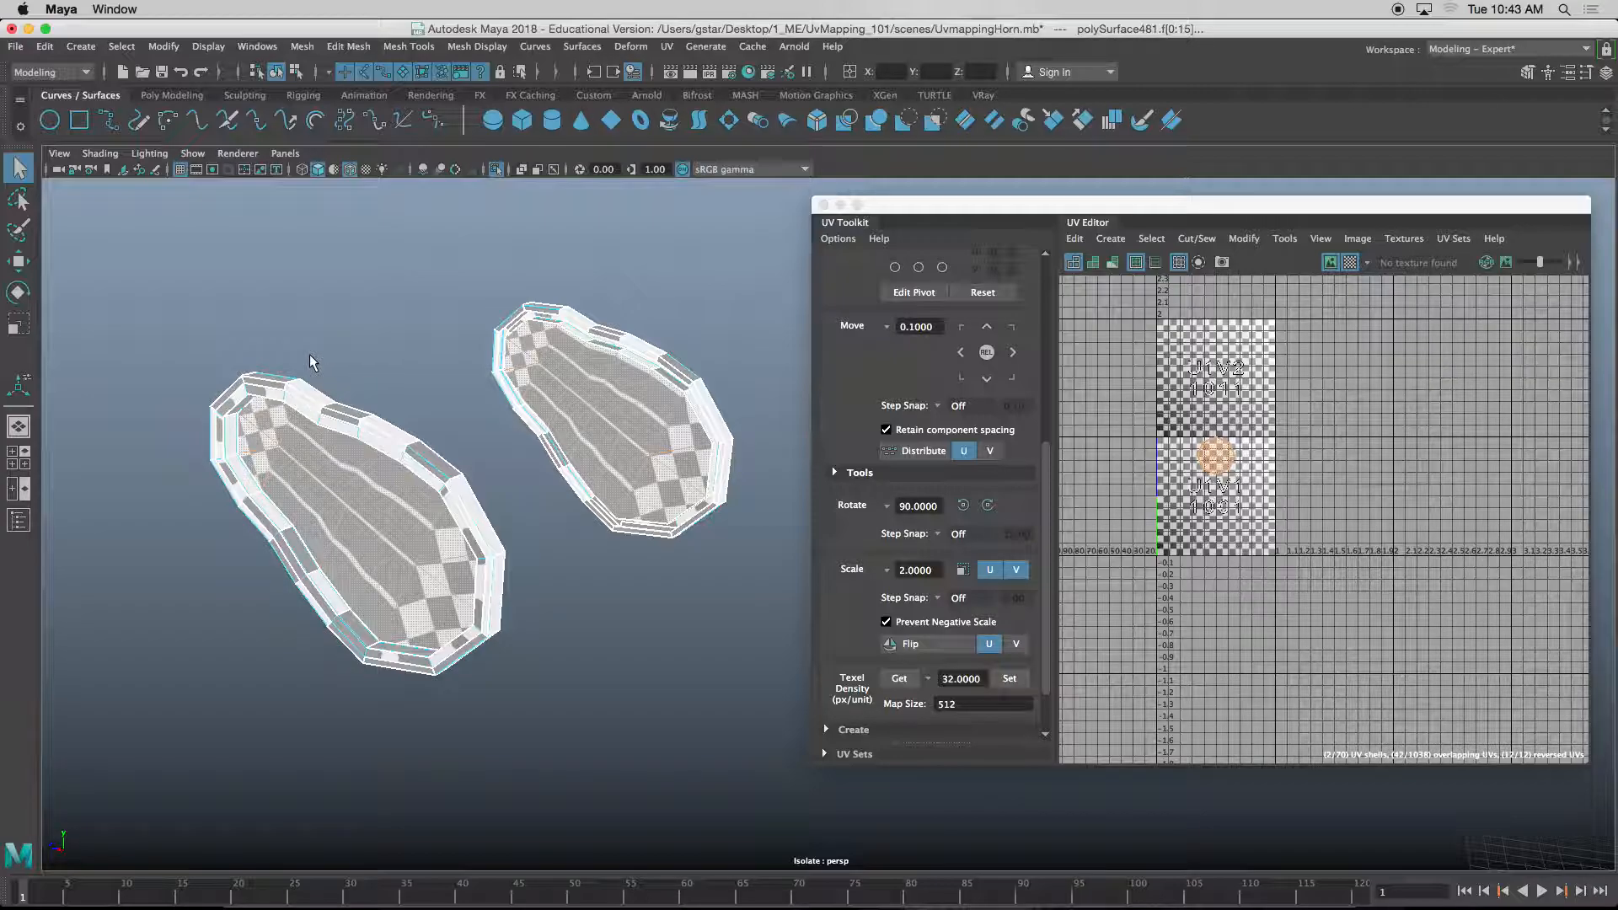
- Leave the end-cap isolation in object mode, and isolate the near eyepiece cone facing its lens end
mouse_move(390, 432)
right_down()
mouse_move(404, 427)
mouse_move(394, 445)
right_up()
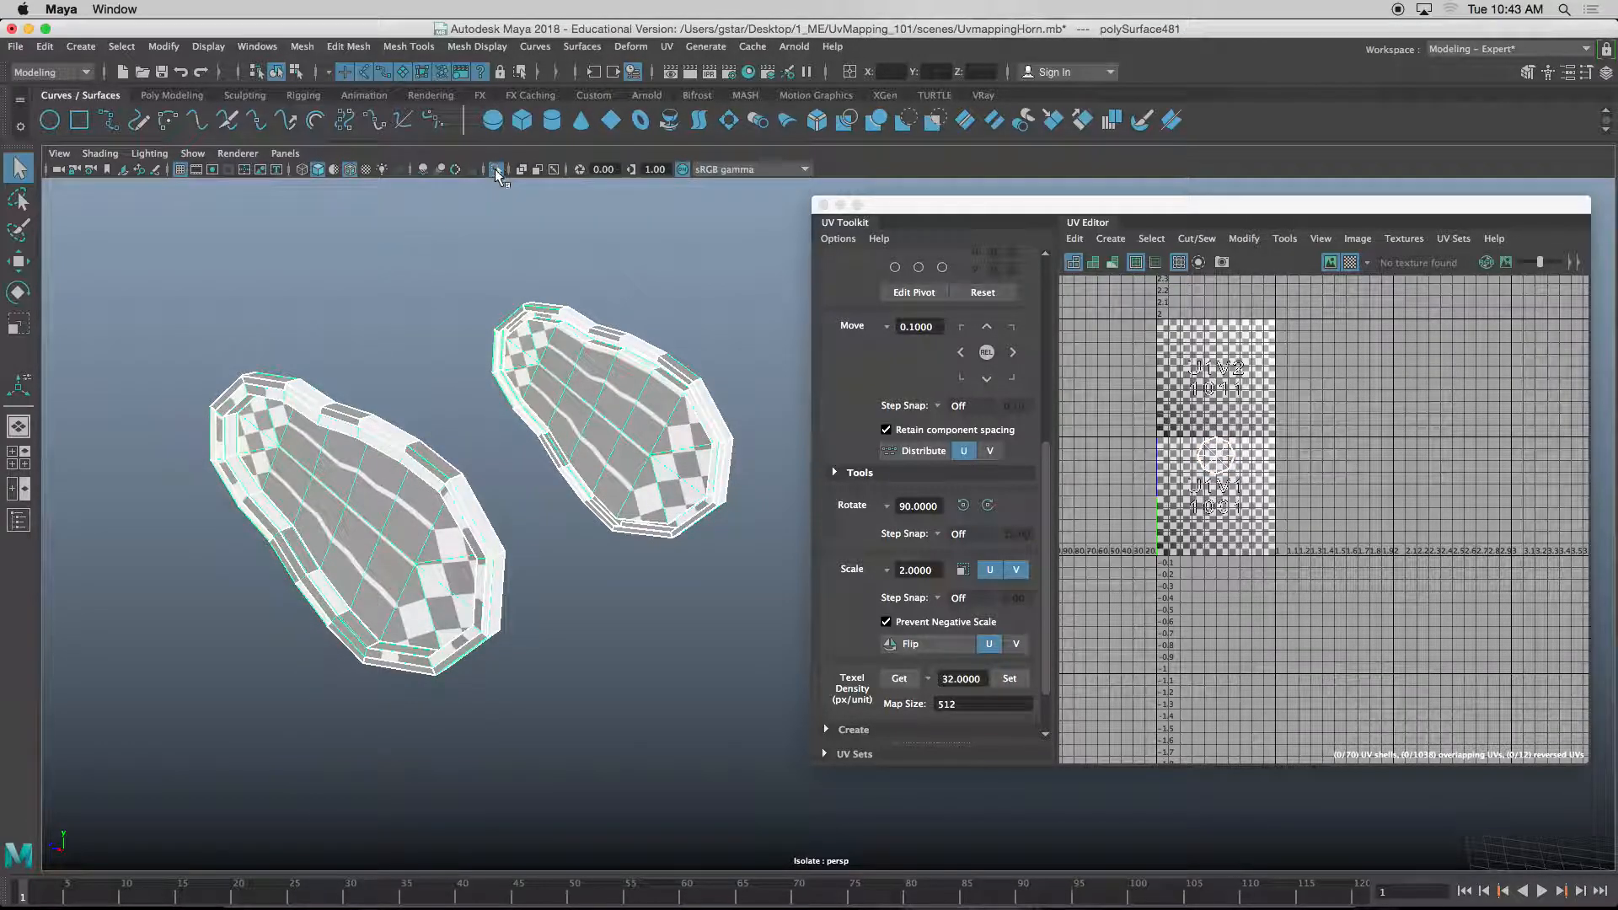
click(493, 169)
click(477, 422)
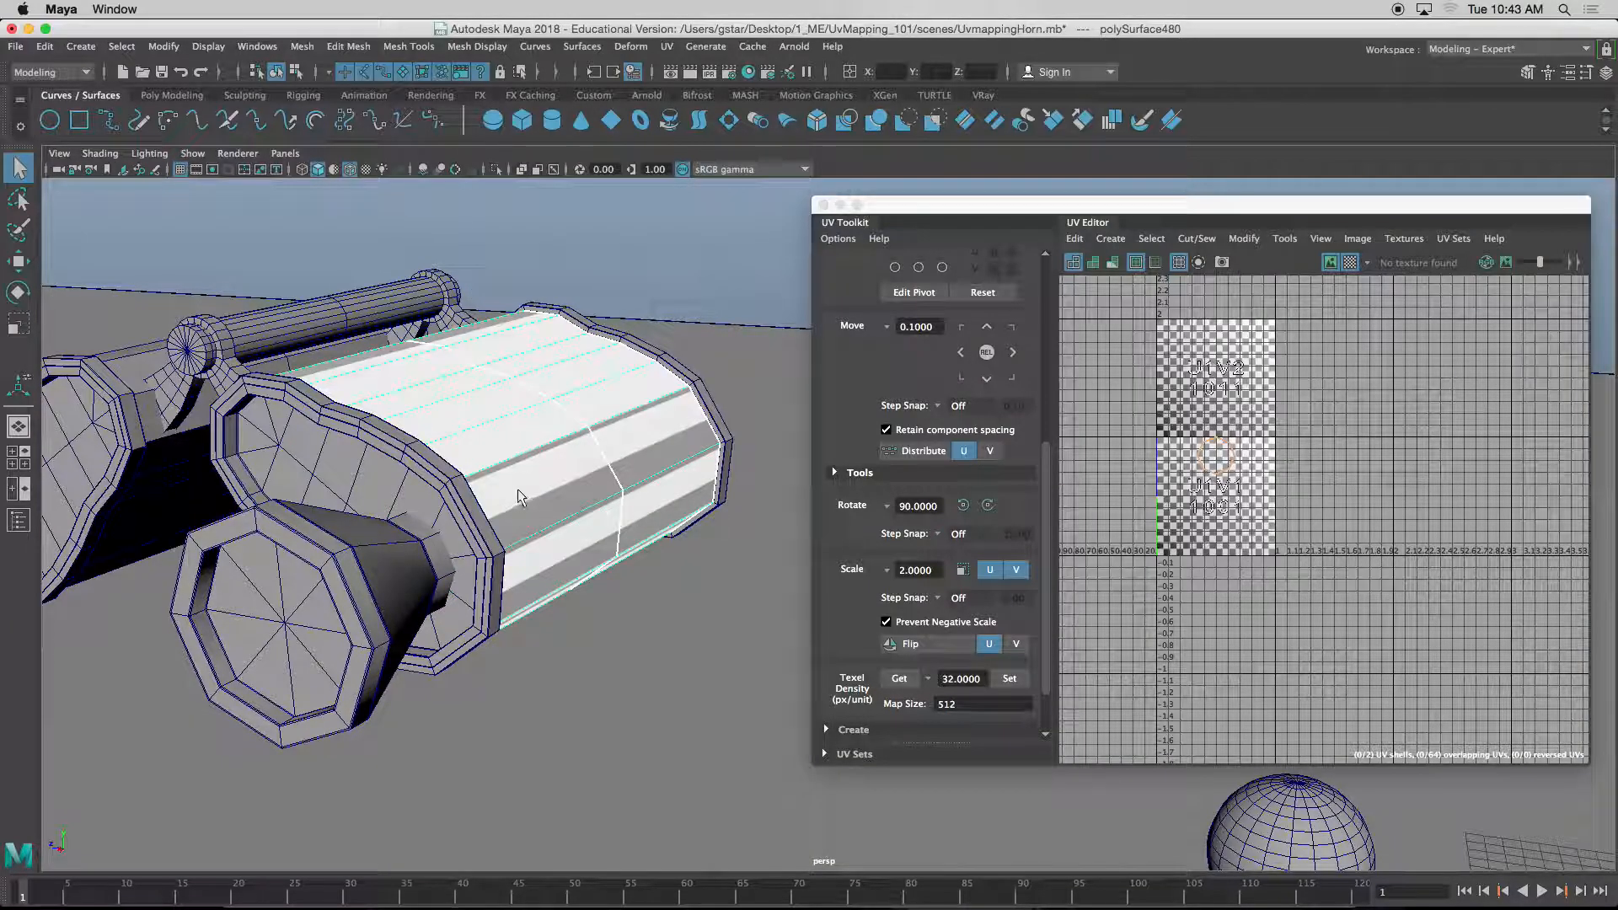
click(402, 580)
mouse_move(485, 515)
alt+mouse_down()
mouse_move(466, 534)
mouse_move(485, 529)
alt+mouse_up()
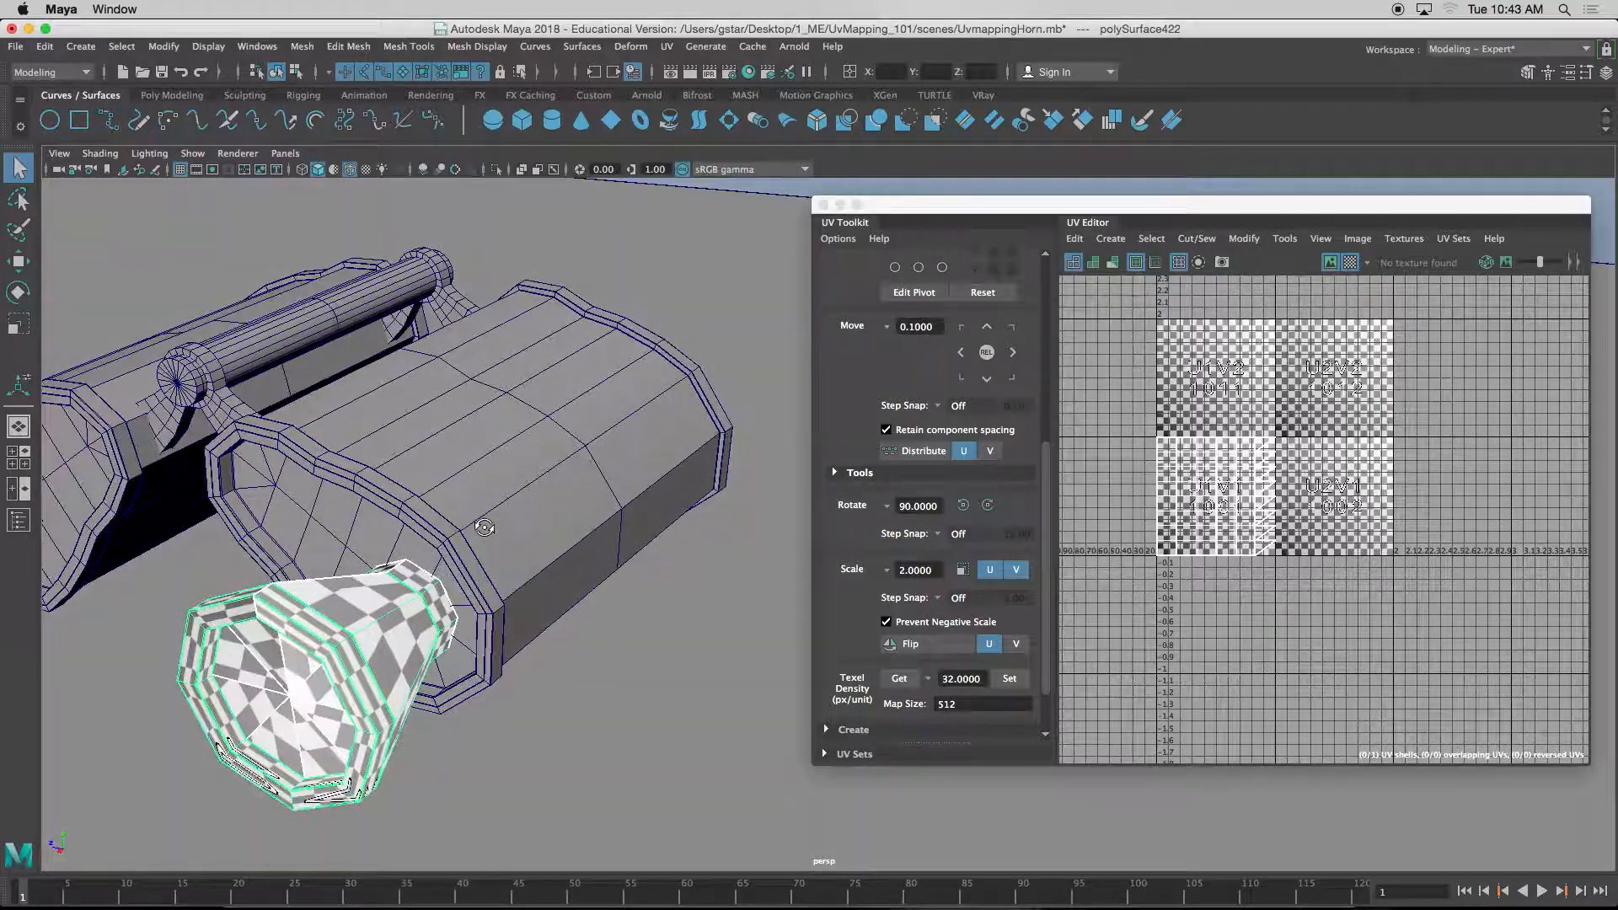
alt+middle_drag(352, 657, 350, 582)
key(ctrl+1)
alt+drag(299, 622, 426, 595)
alt+middle_drag(427, 595, 341, 608)
alt+right_drag(341, 607, 351, 603)
alt+drag(351, 603, 369, 604)
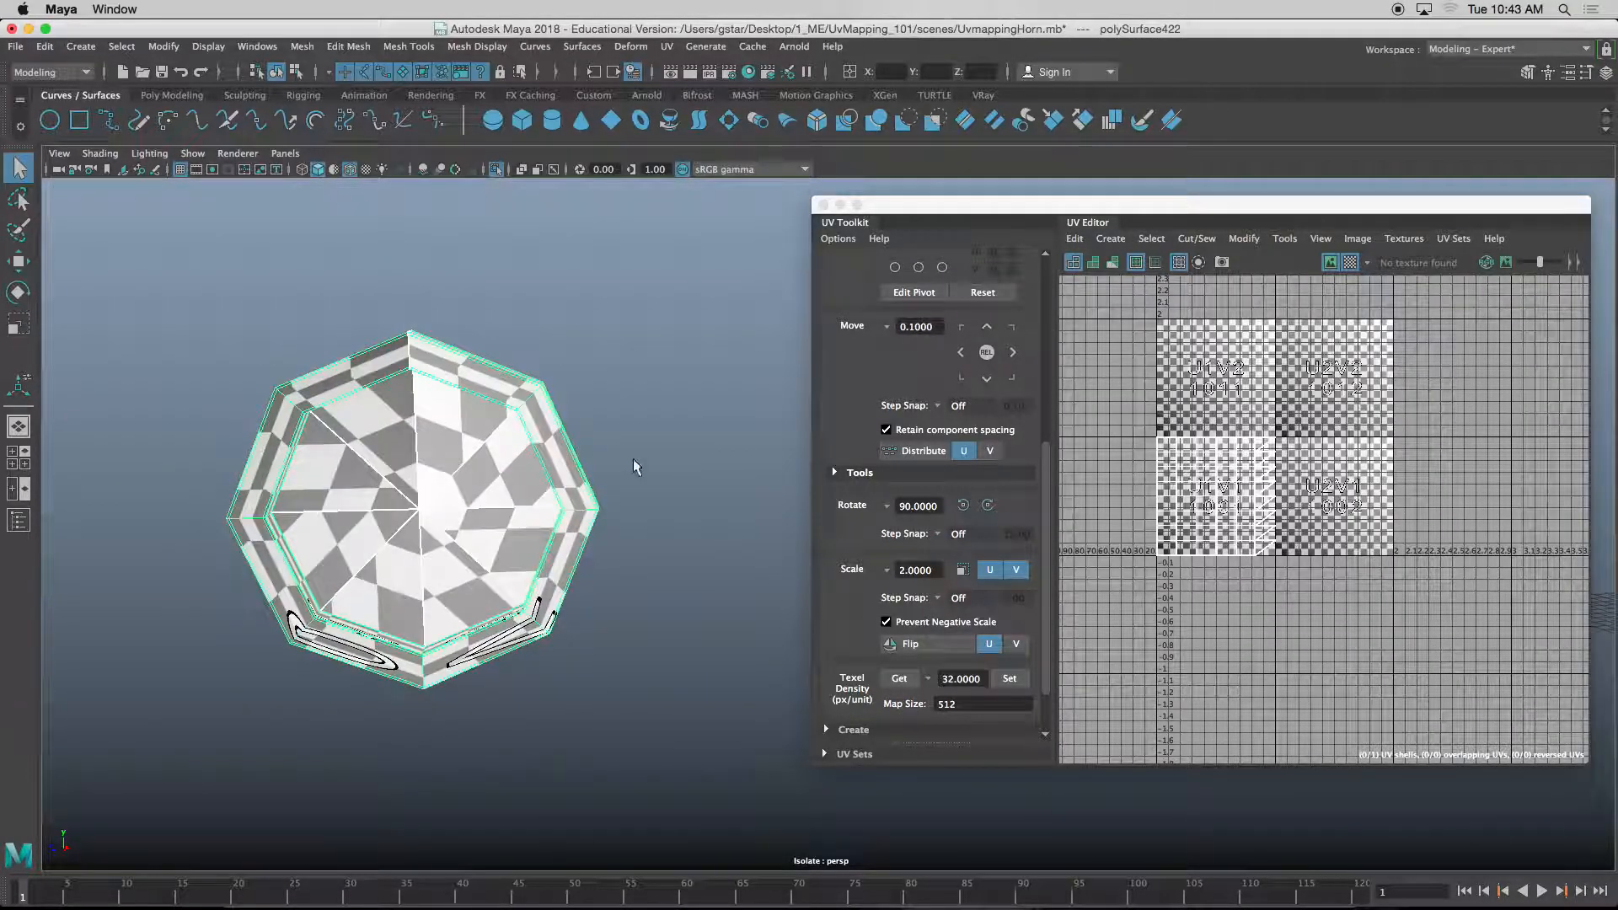
- Turn off the image and checker map display in the UV Editor
click(1331, 264)
click(1351, 264)
alt+drag(499, 492, 505, 497)
- Extract the triangular lens faces inside the eyepiece's wide rim from the eyepiece mesh
right_click(503, 510)
click(502, 474)
key(4)
alt+drag(493, 536, 495, 514)
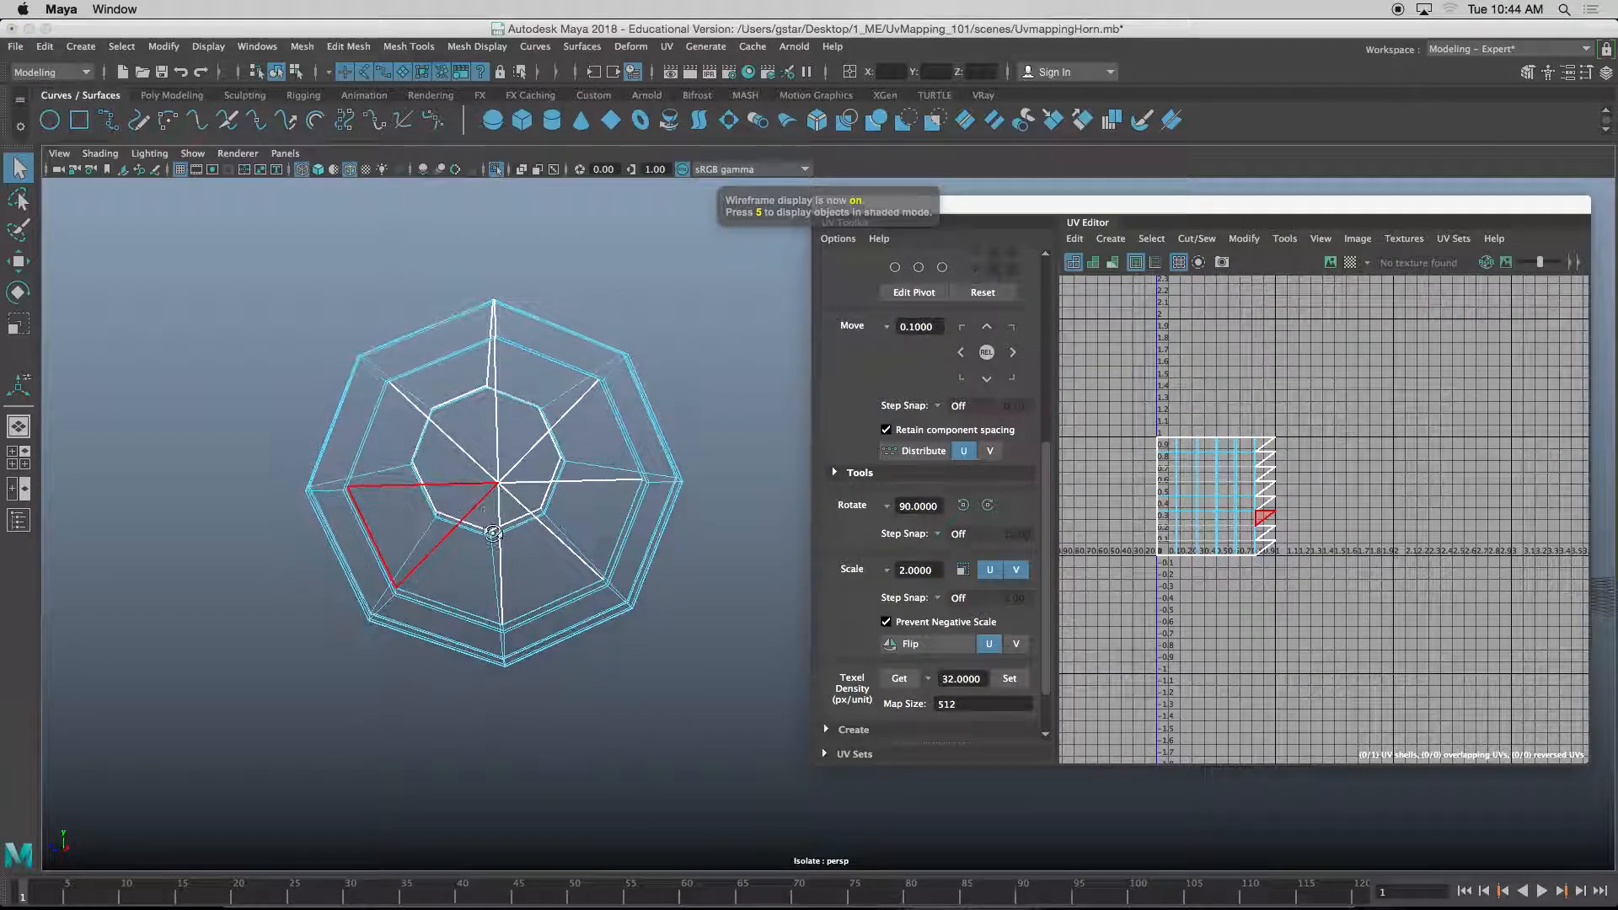
click(530, 504)
key(5)
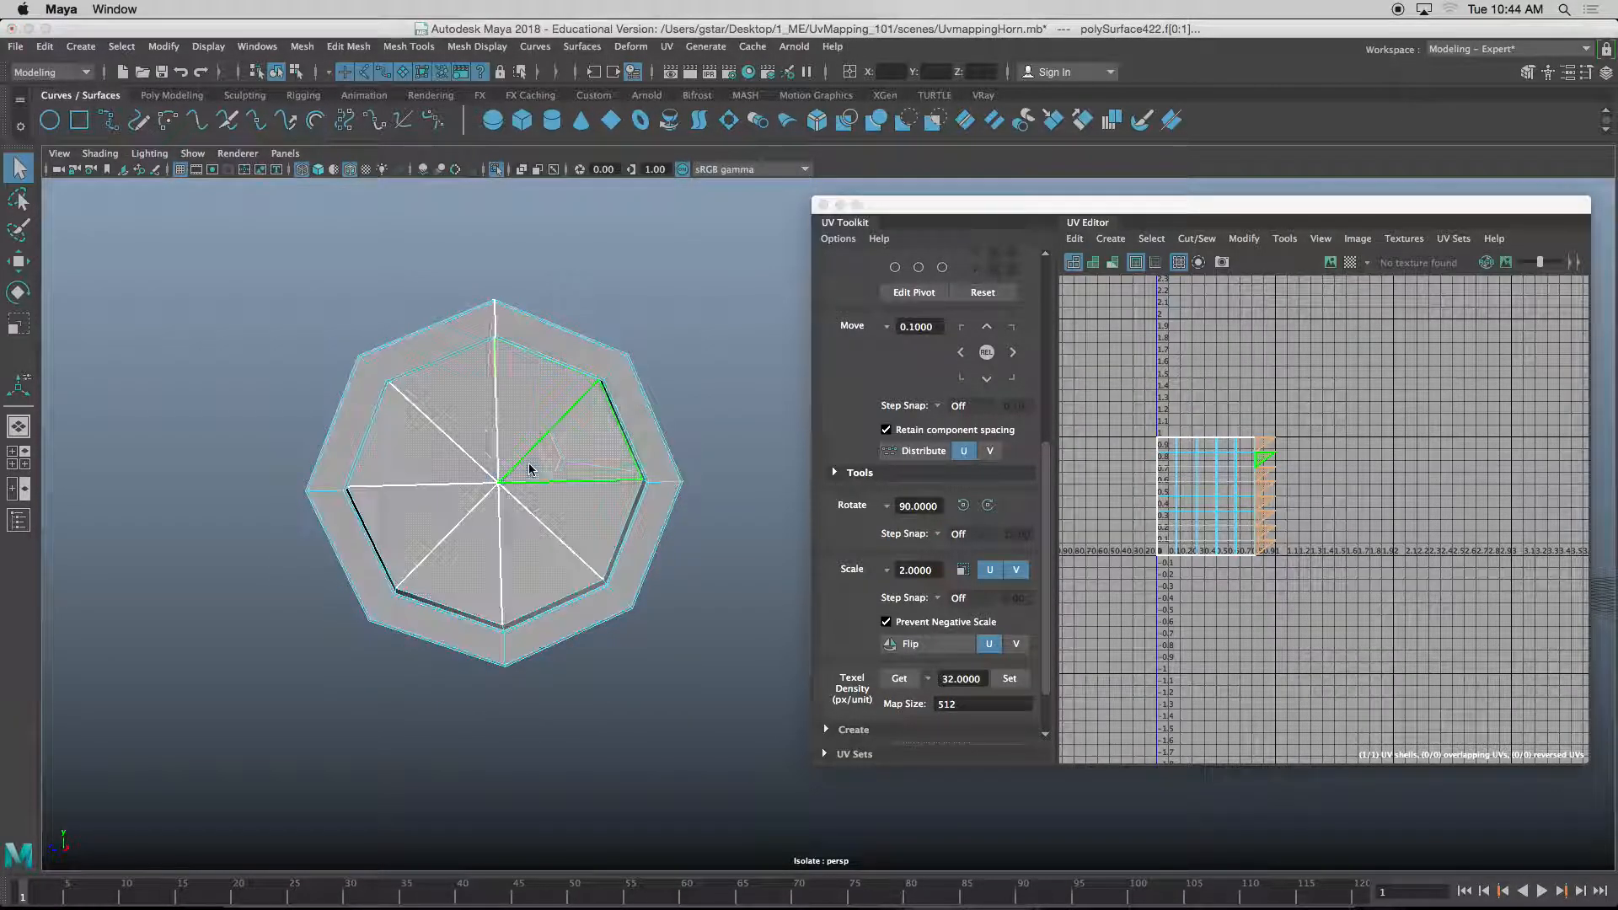
key(f)
mouse_move(517, 477)
alt+mouse_down()
mouse_move(632, 480)
mouse_move(224, 506)
mouse_move(433, 494)
mouse_move(236, 499)
alt+mouse_up()
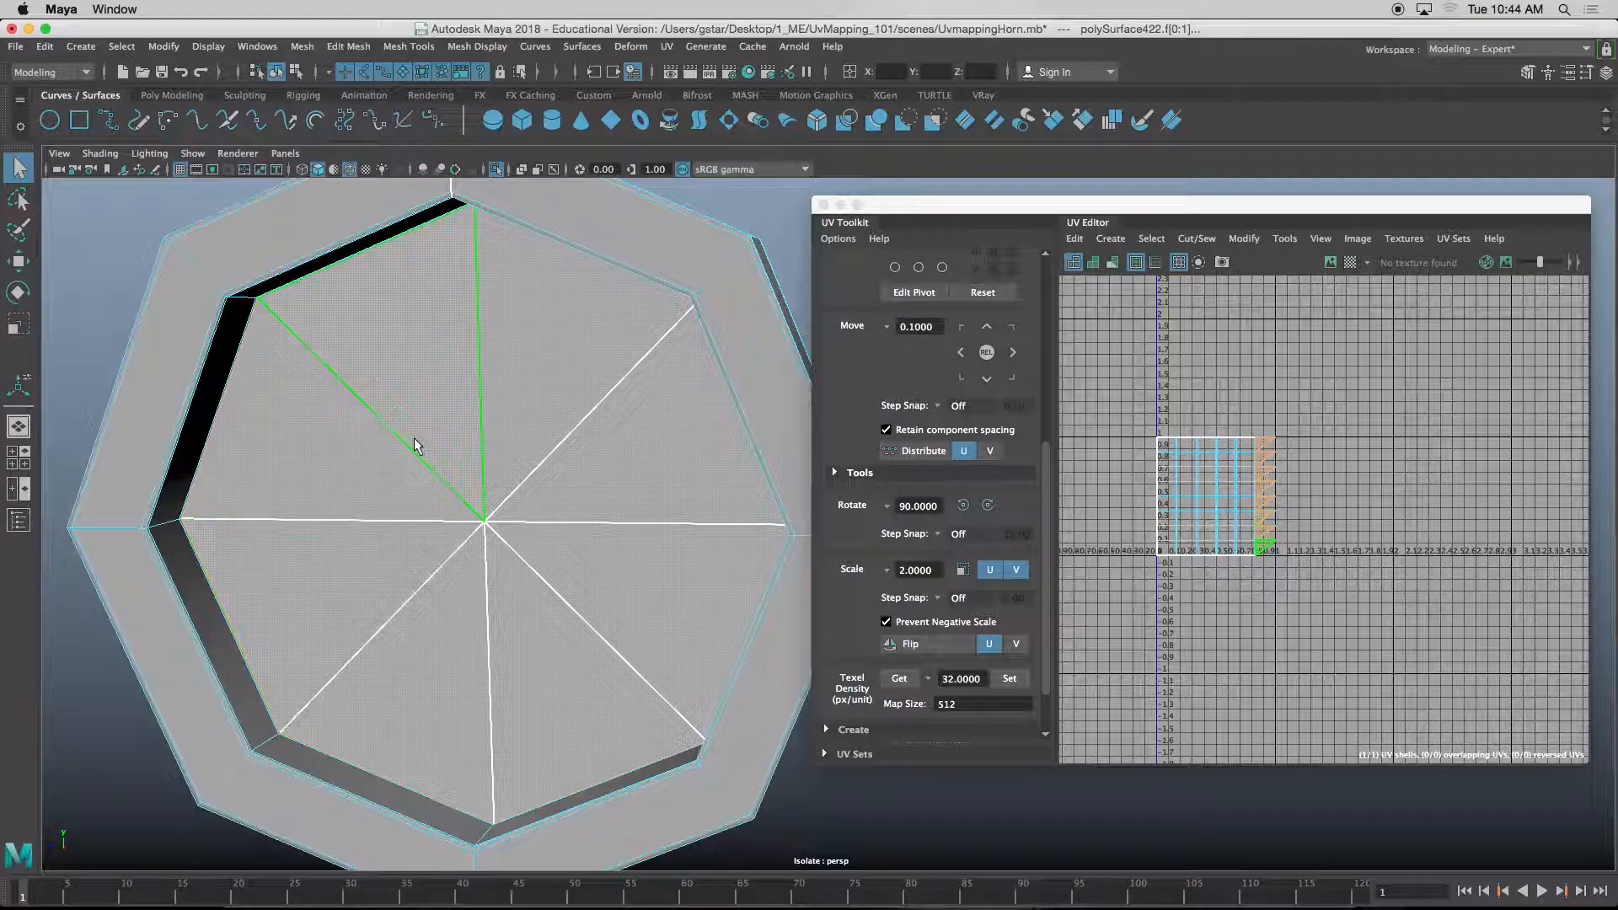
shift+right_drag(386, 300, 383, 573)
click(348, 46)
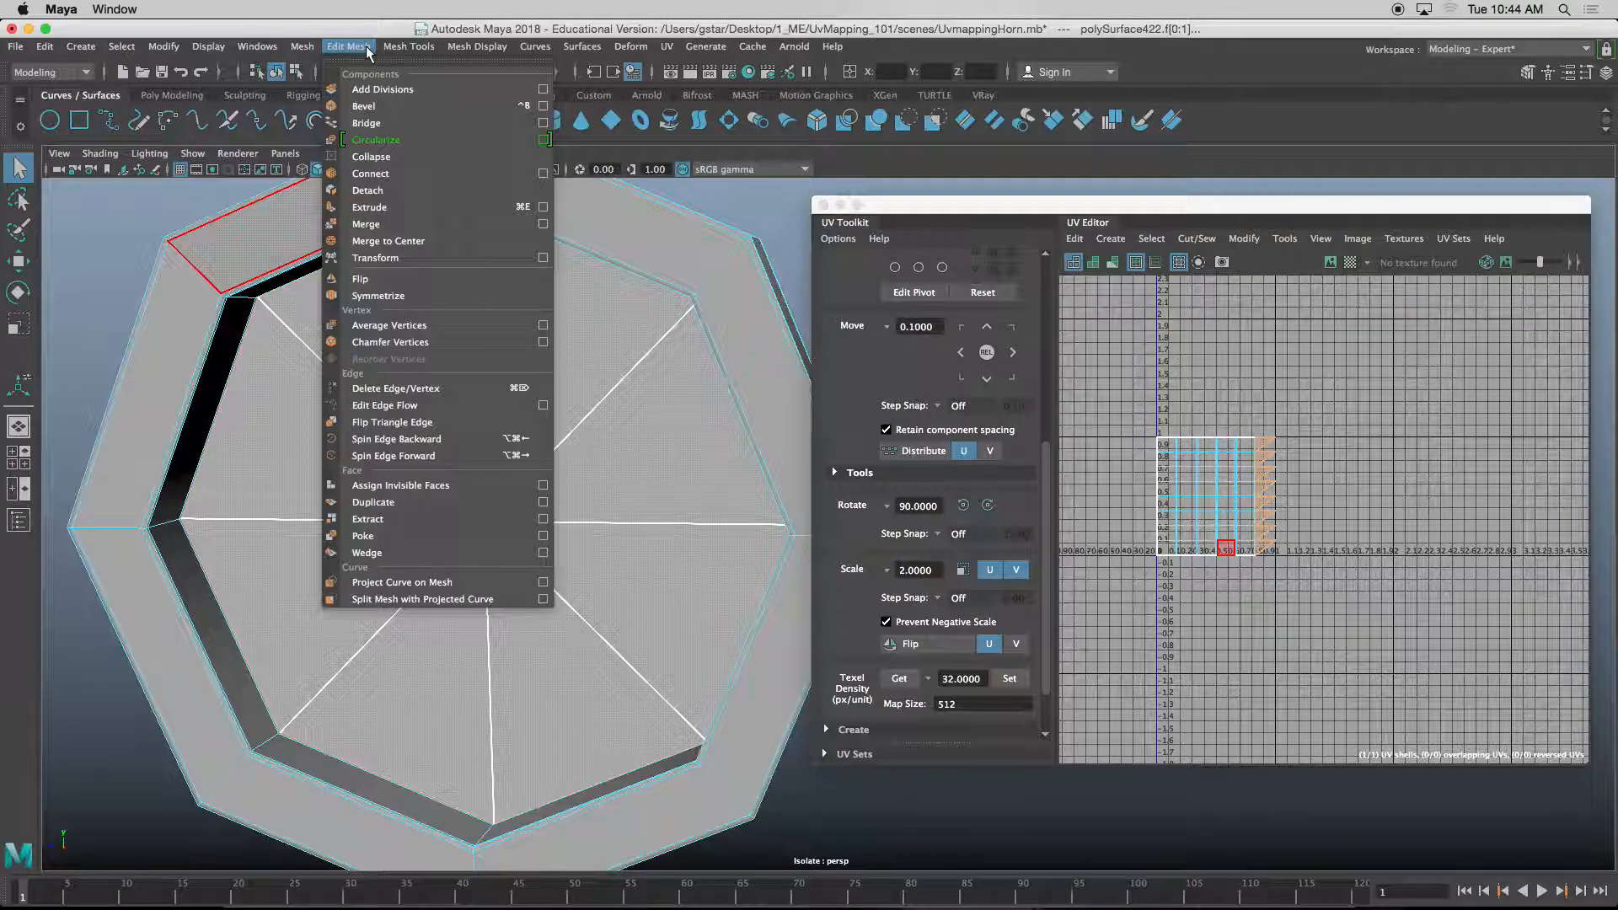
click(396, 519)
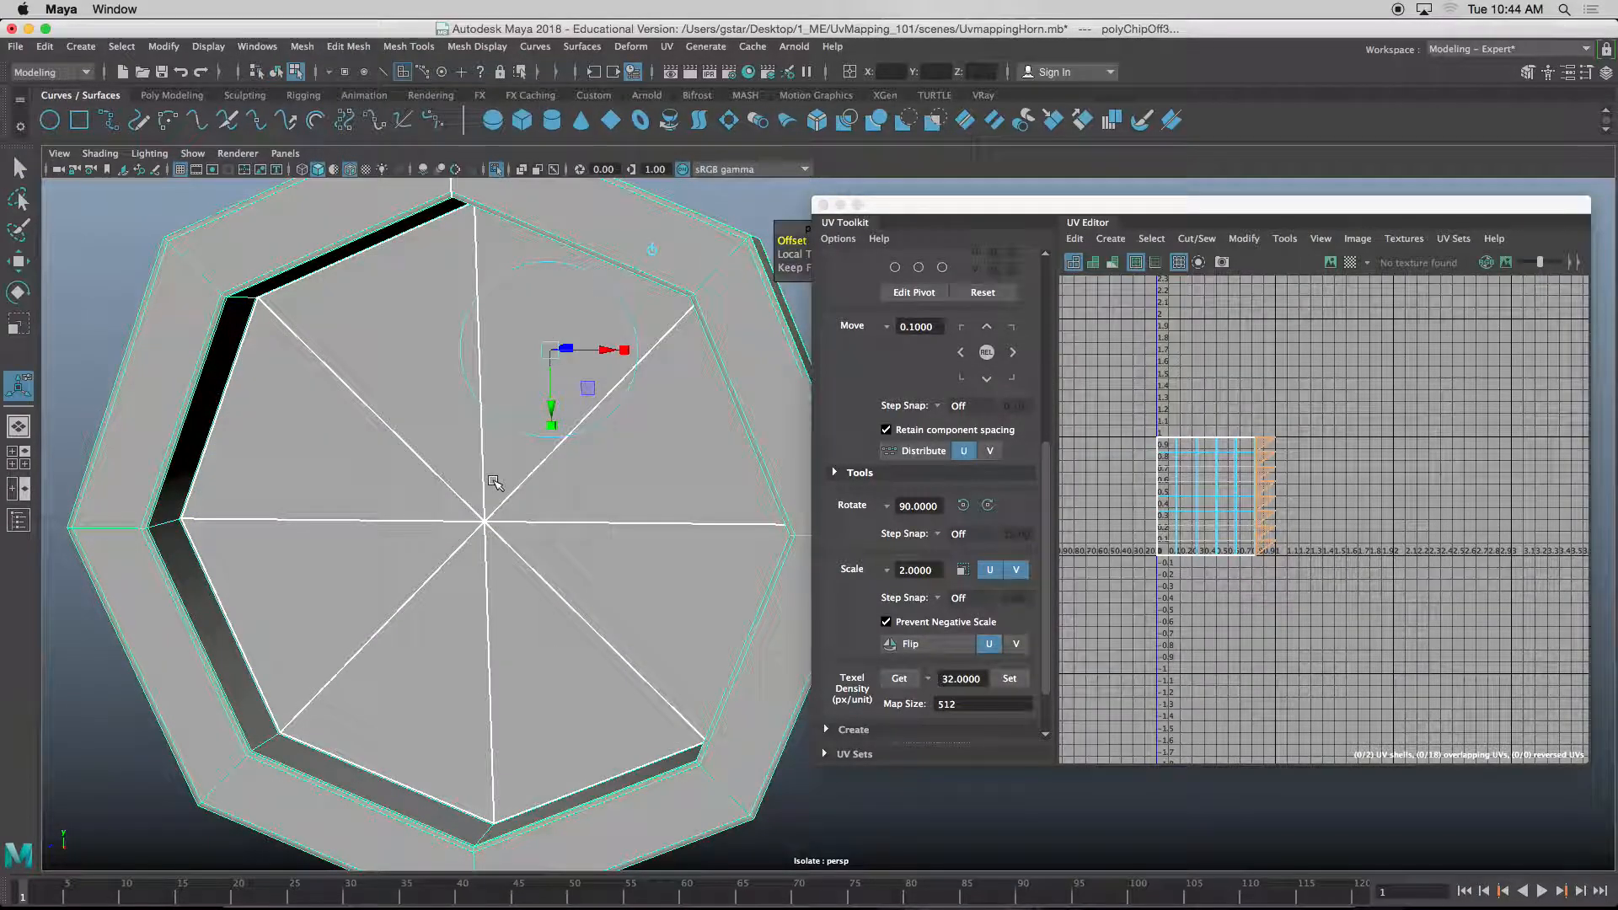
- Center the pivot of the extracted lens disc and delete its construction history
right_drag(502, 430, 573, 408)
click(548, 419)
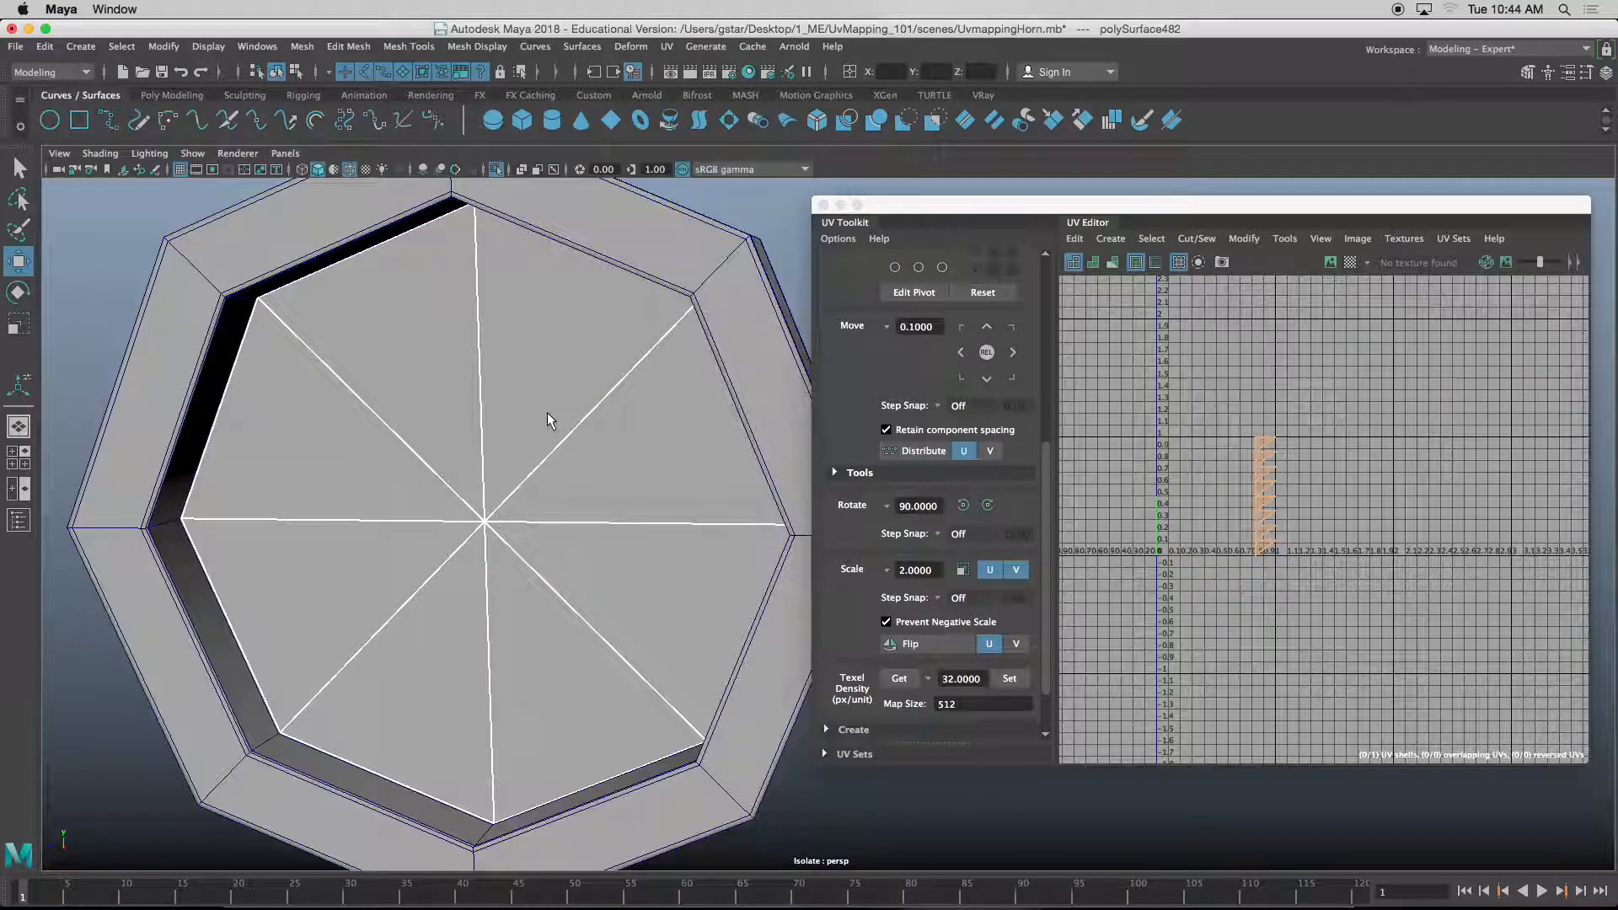
scroll(547, 434, down, 2)
alt+drag(553, 460, 511, 487)
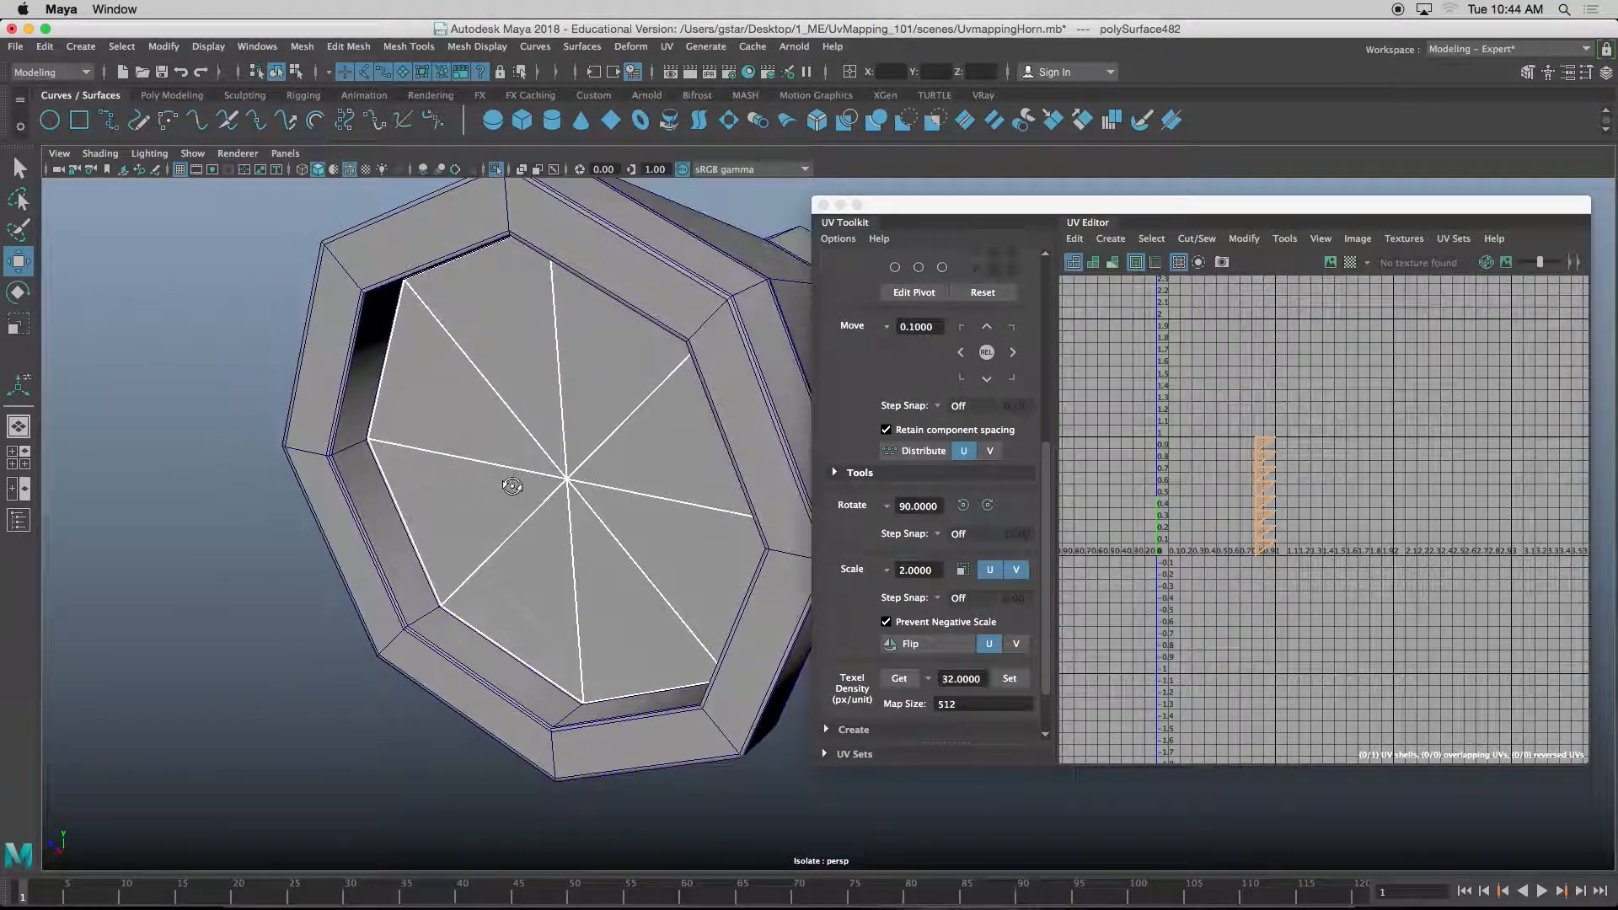
click(161, 49)
click(194, 168)
click(51, 47)
mouse_move(186, 249)
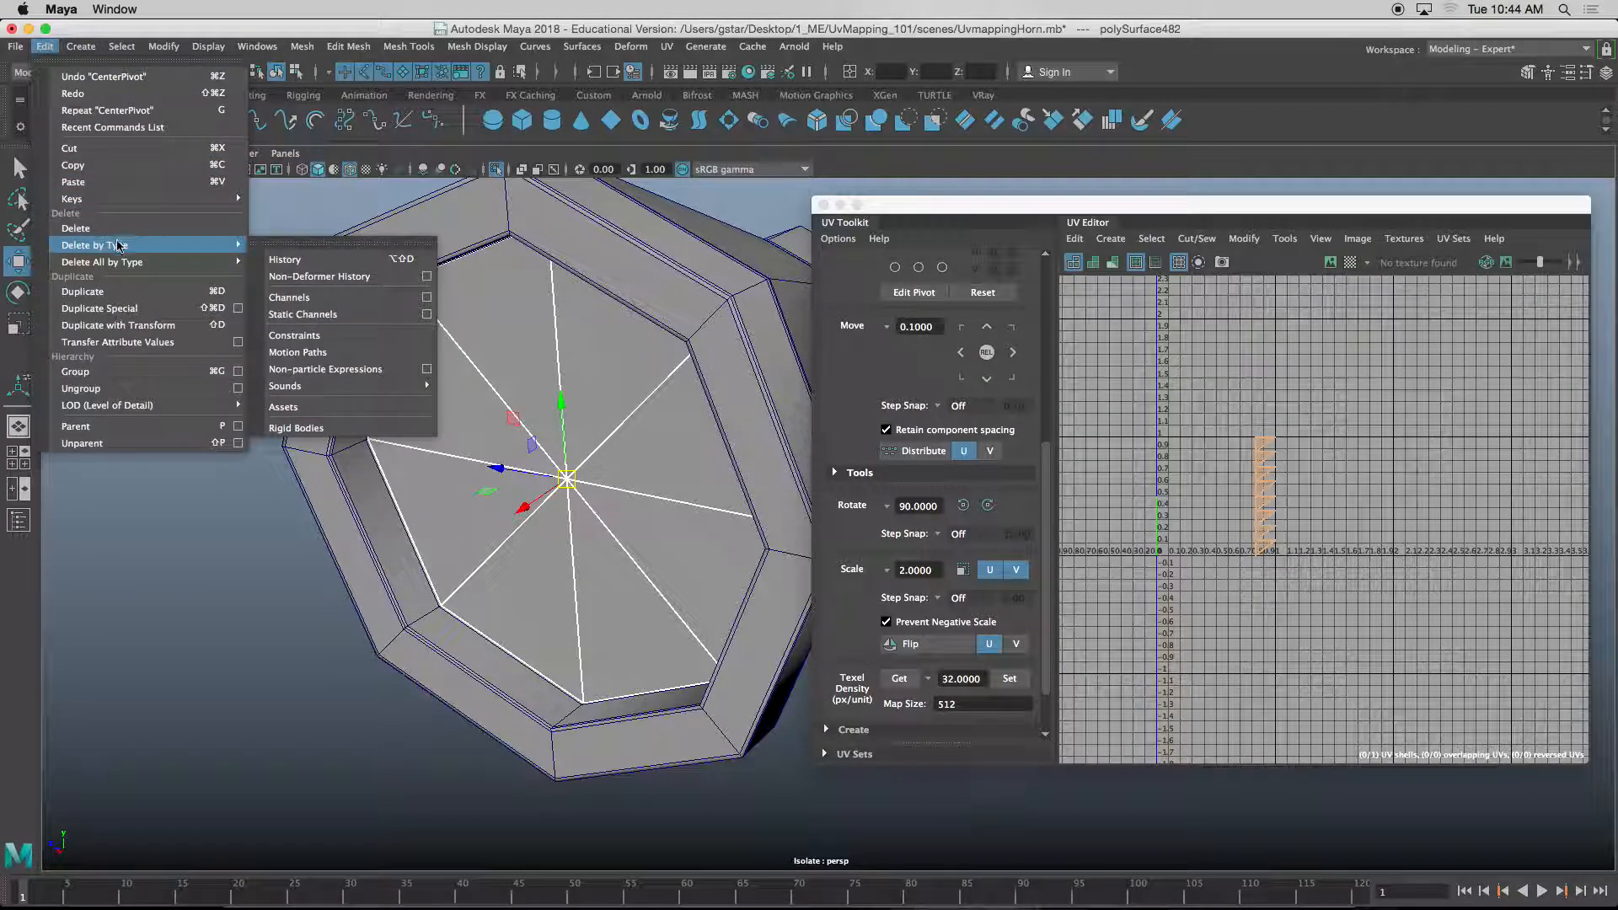
click(284, 259)
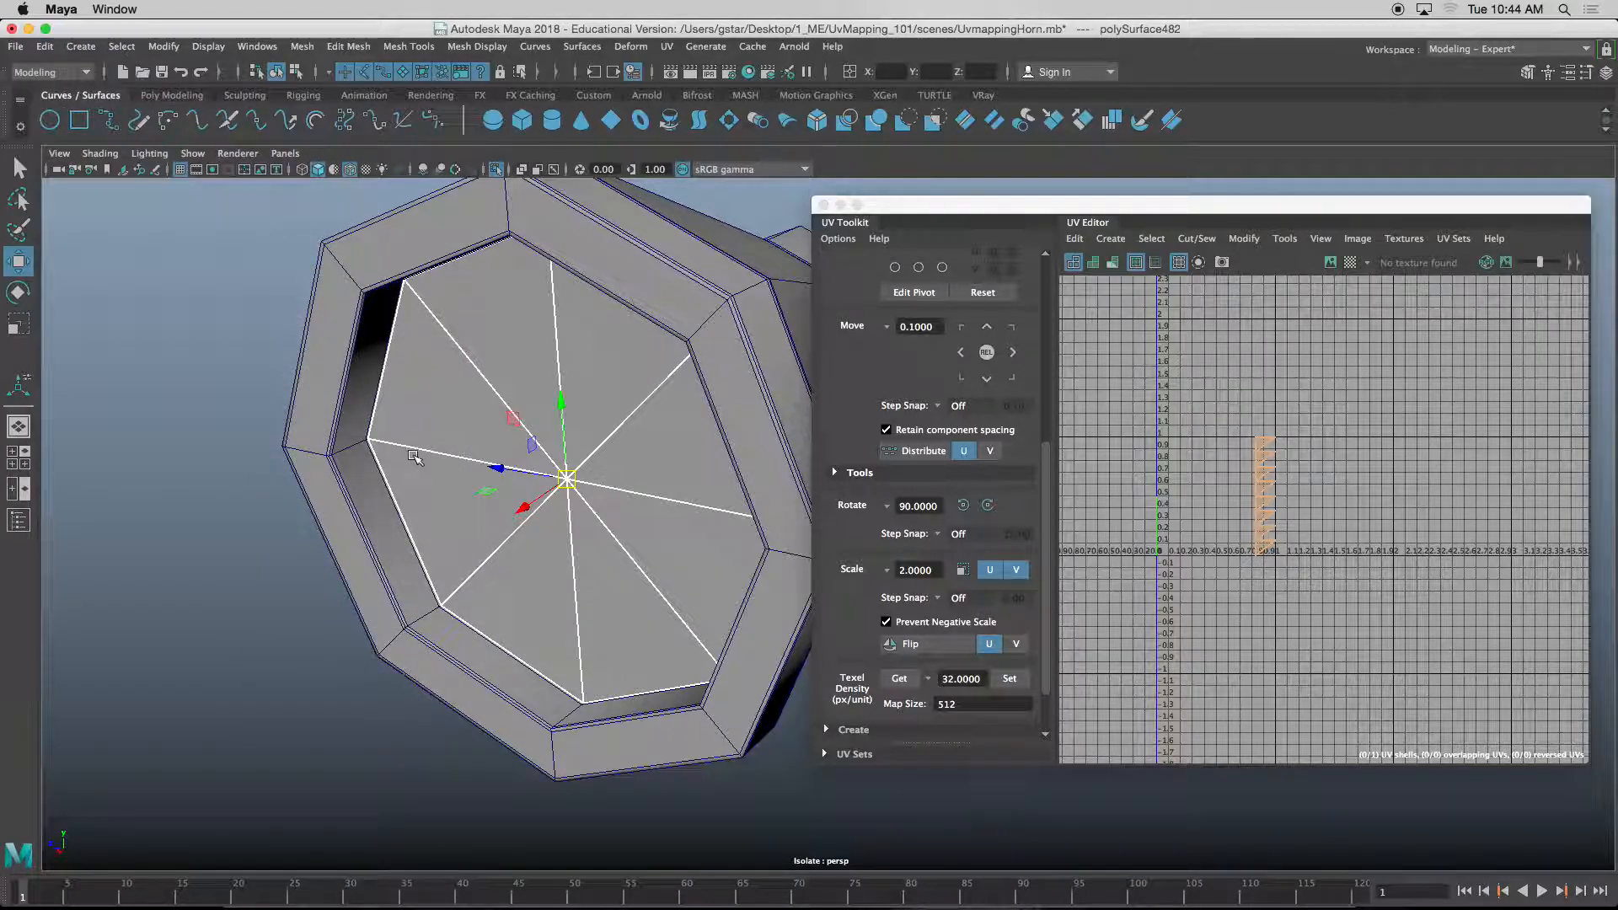
- Extrude all faces of the extracted lens disc, and return the disc to object mode
alt+drag(457, 482, 542, 474)
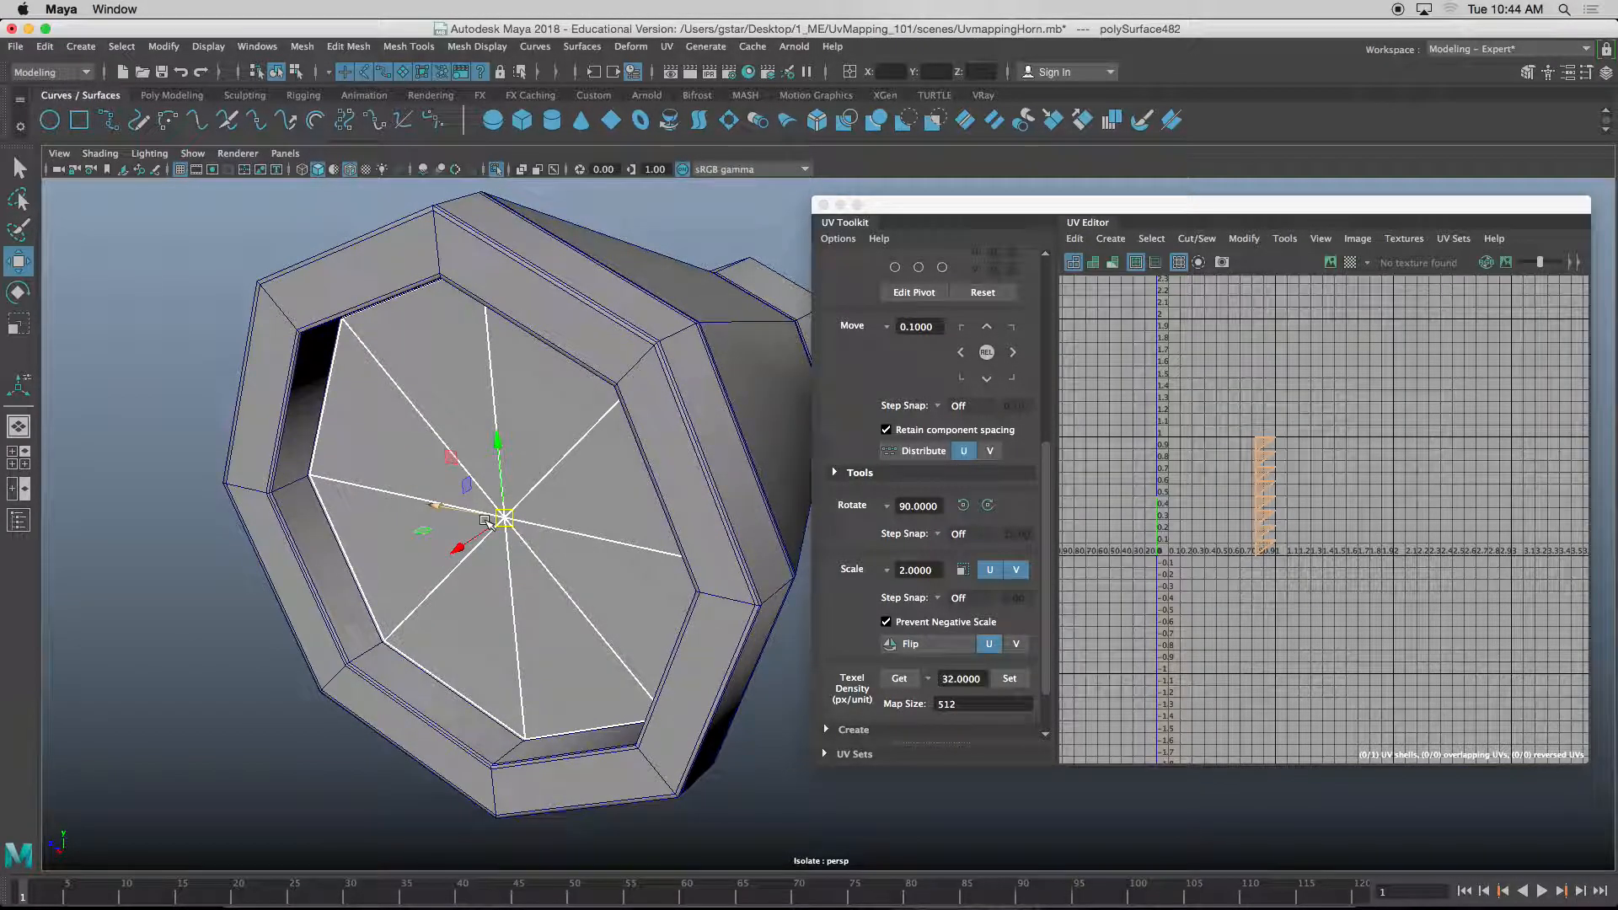
key(ctrl+e)
alt+drag(522, 396, 595, 371)
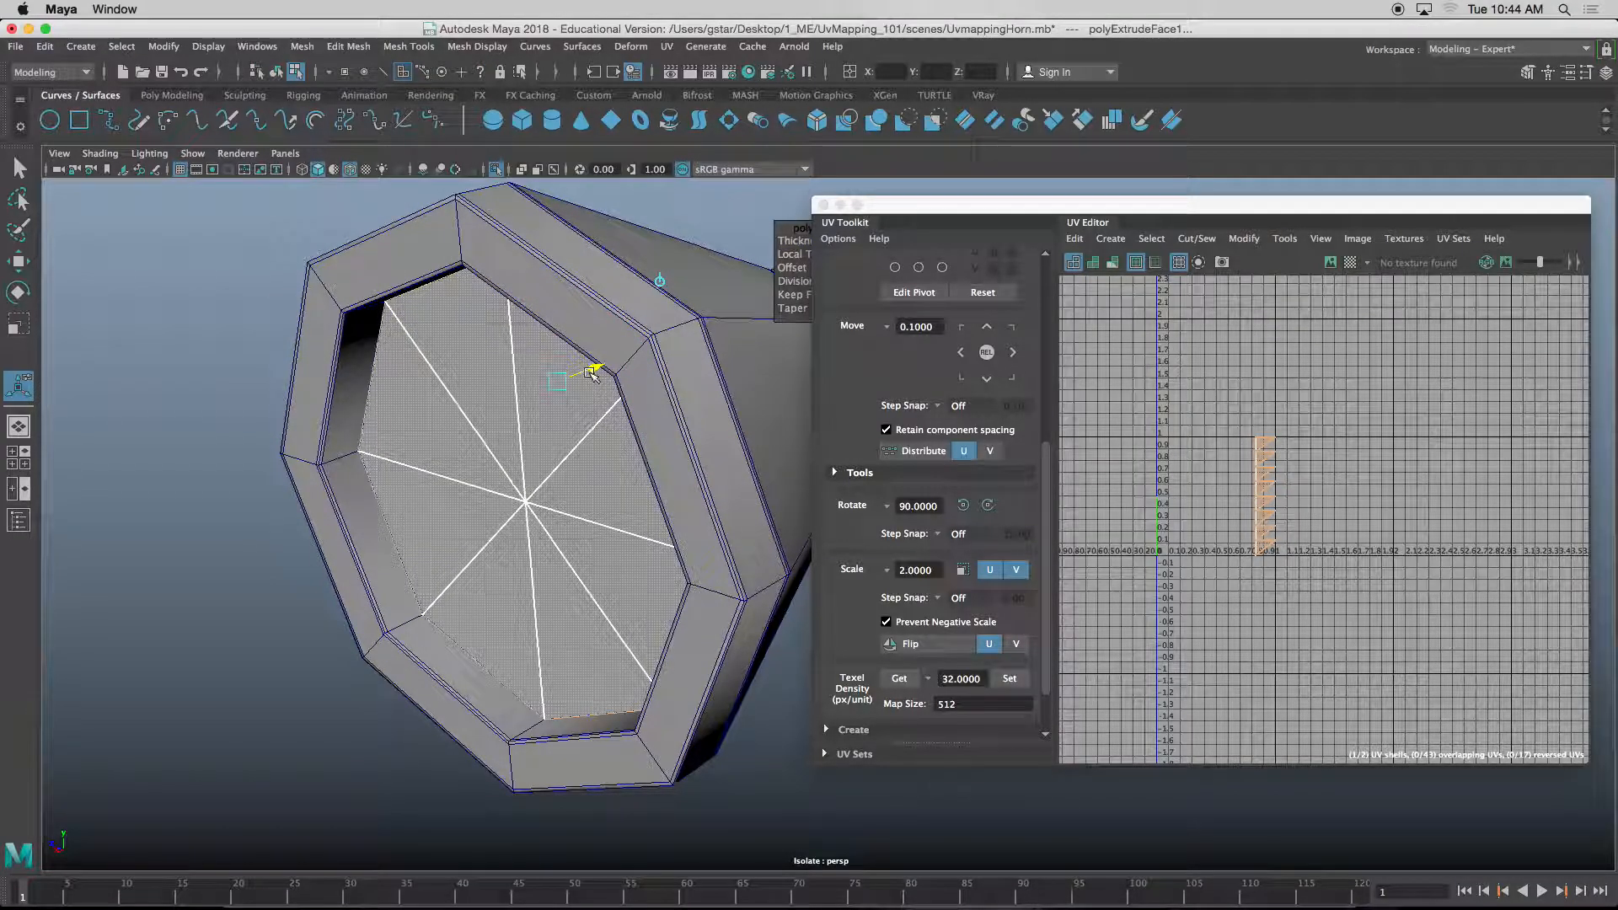
click(427, 333)
right_drag(426, 333, 502, 308)
alt+drag(459, 341, 470, 408)
right_click(466, 413)
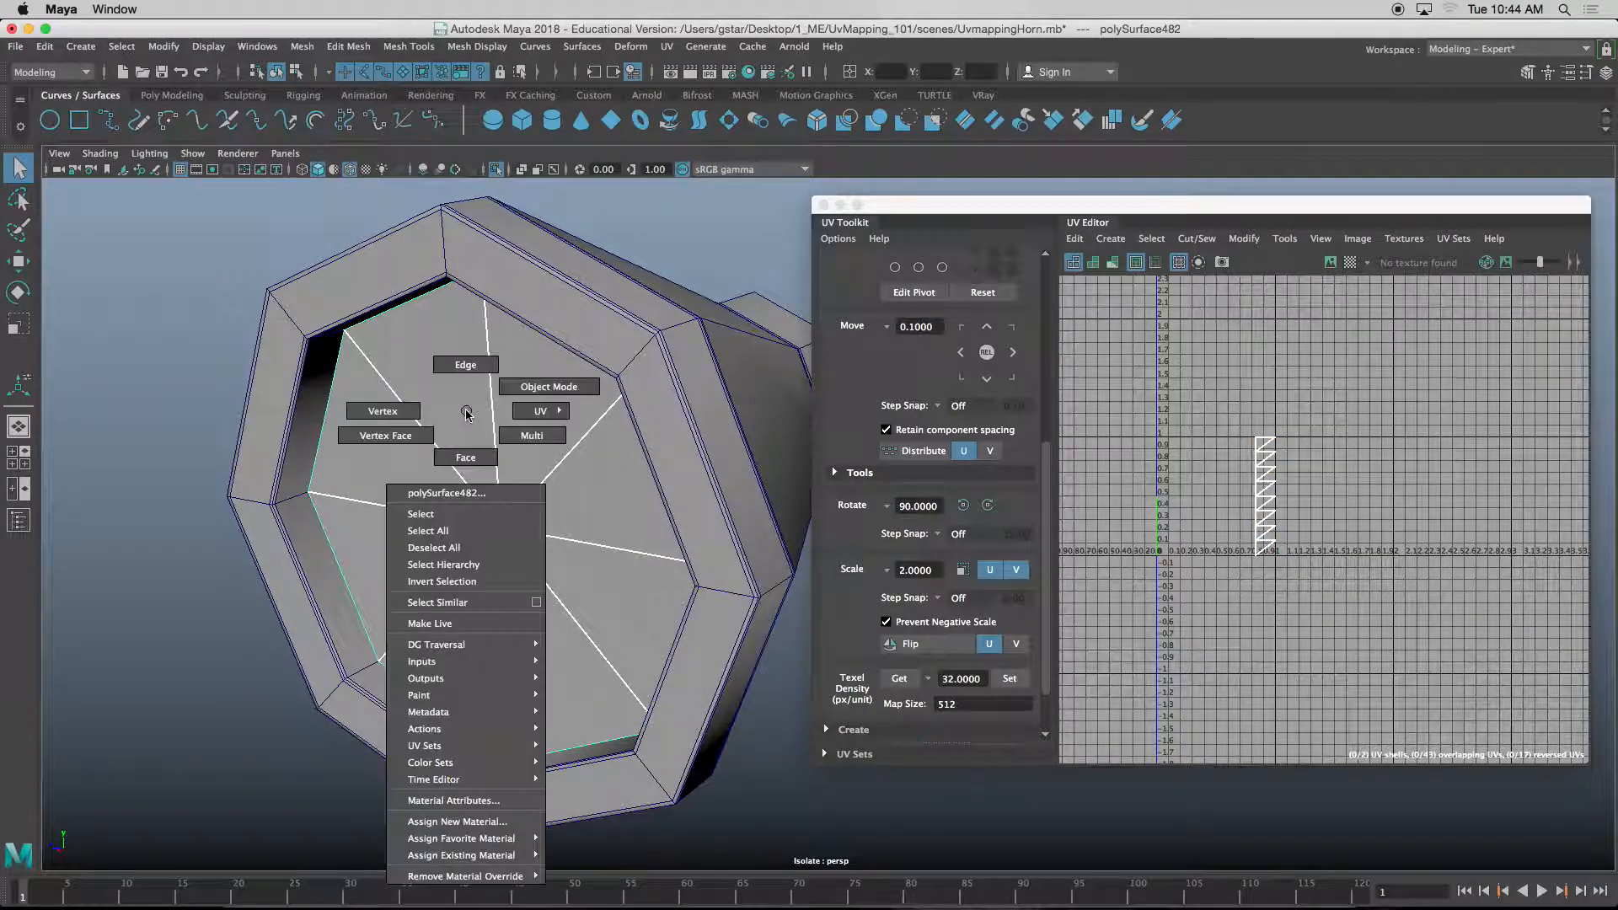
click(459, 822)
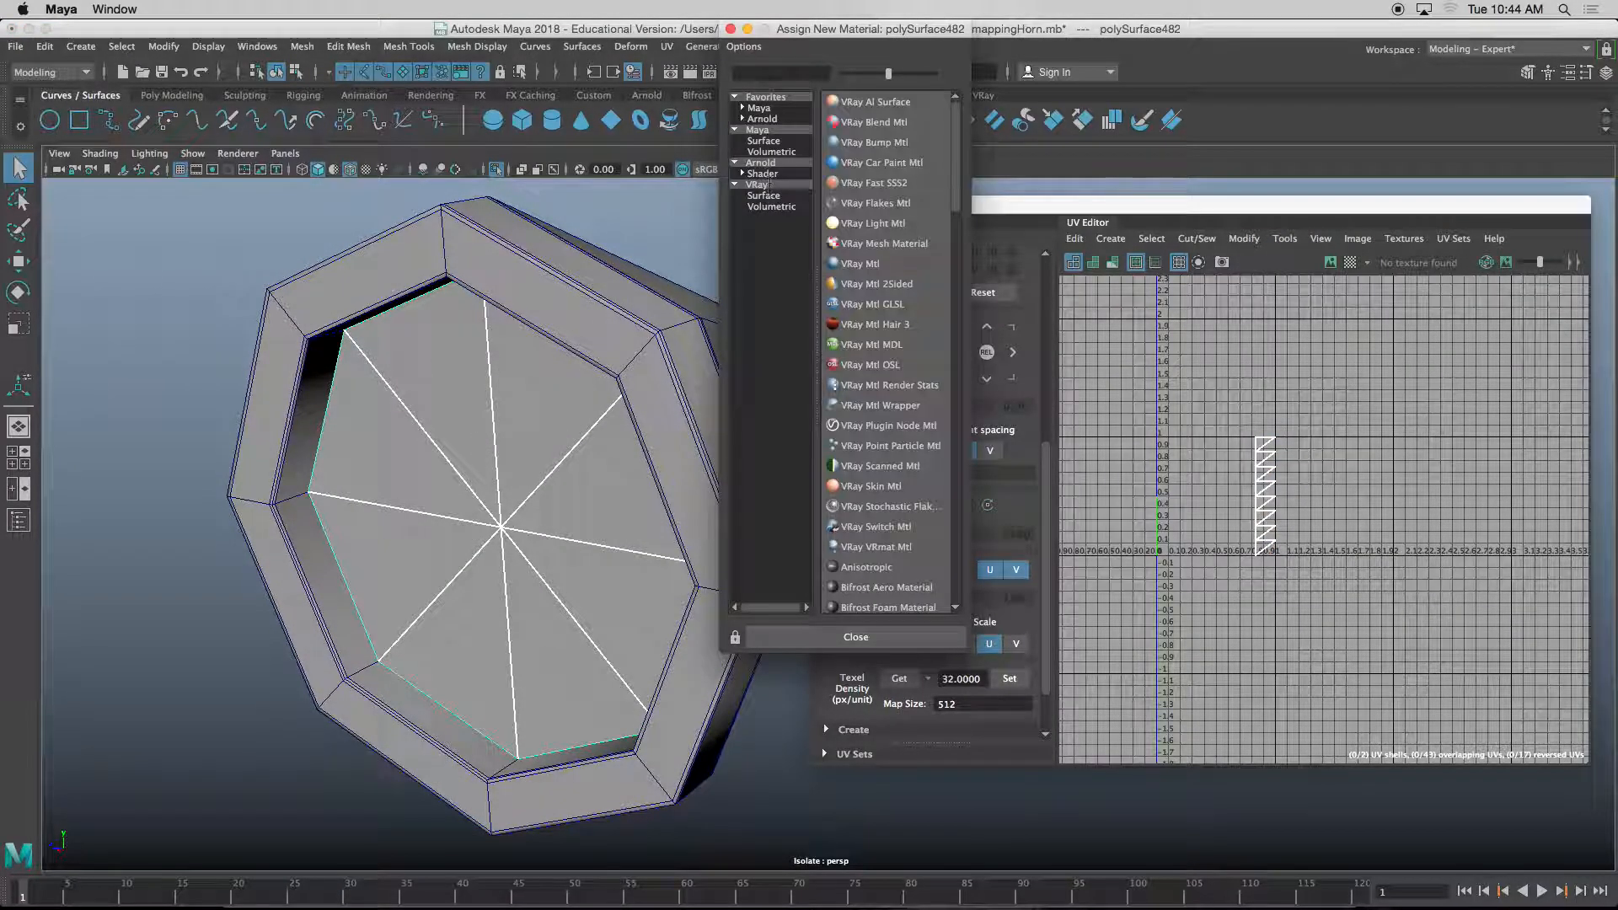
click(761, 163)
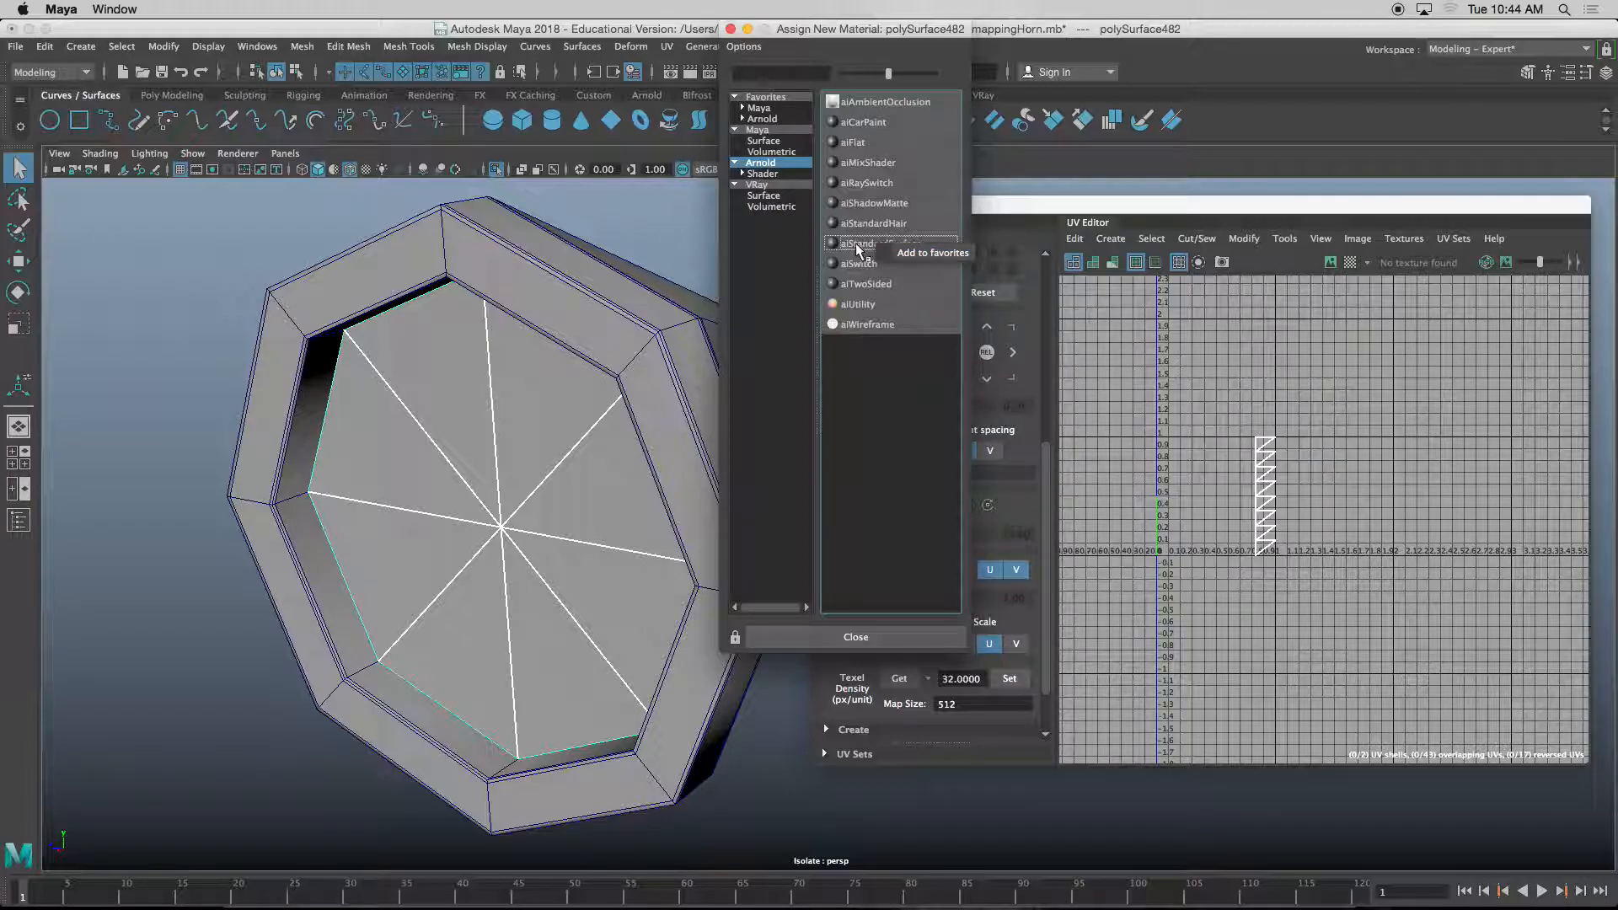
click(763, 119)
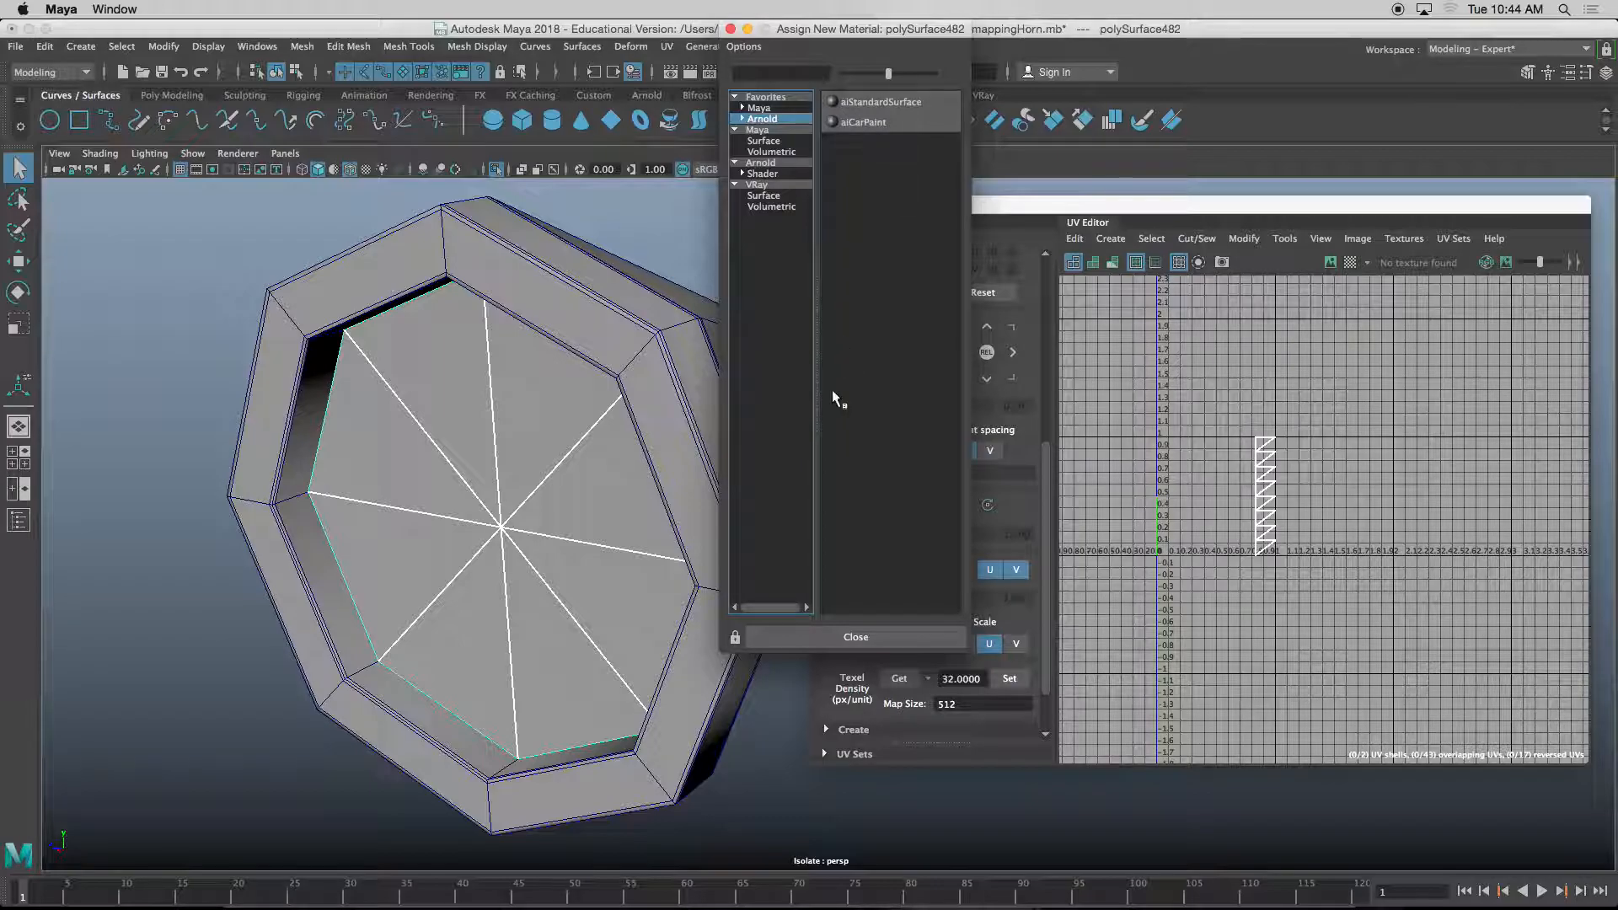
click(833, 636)
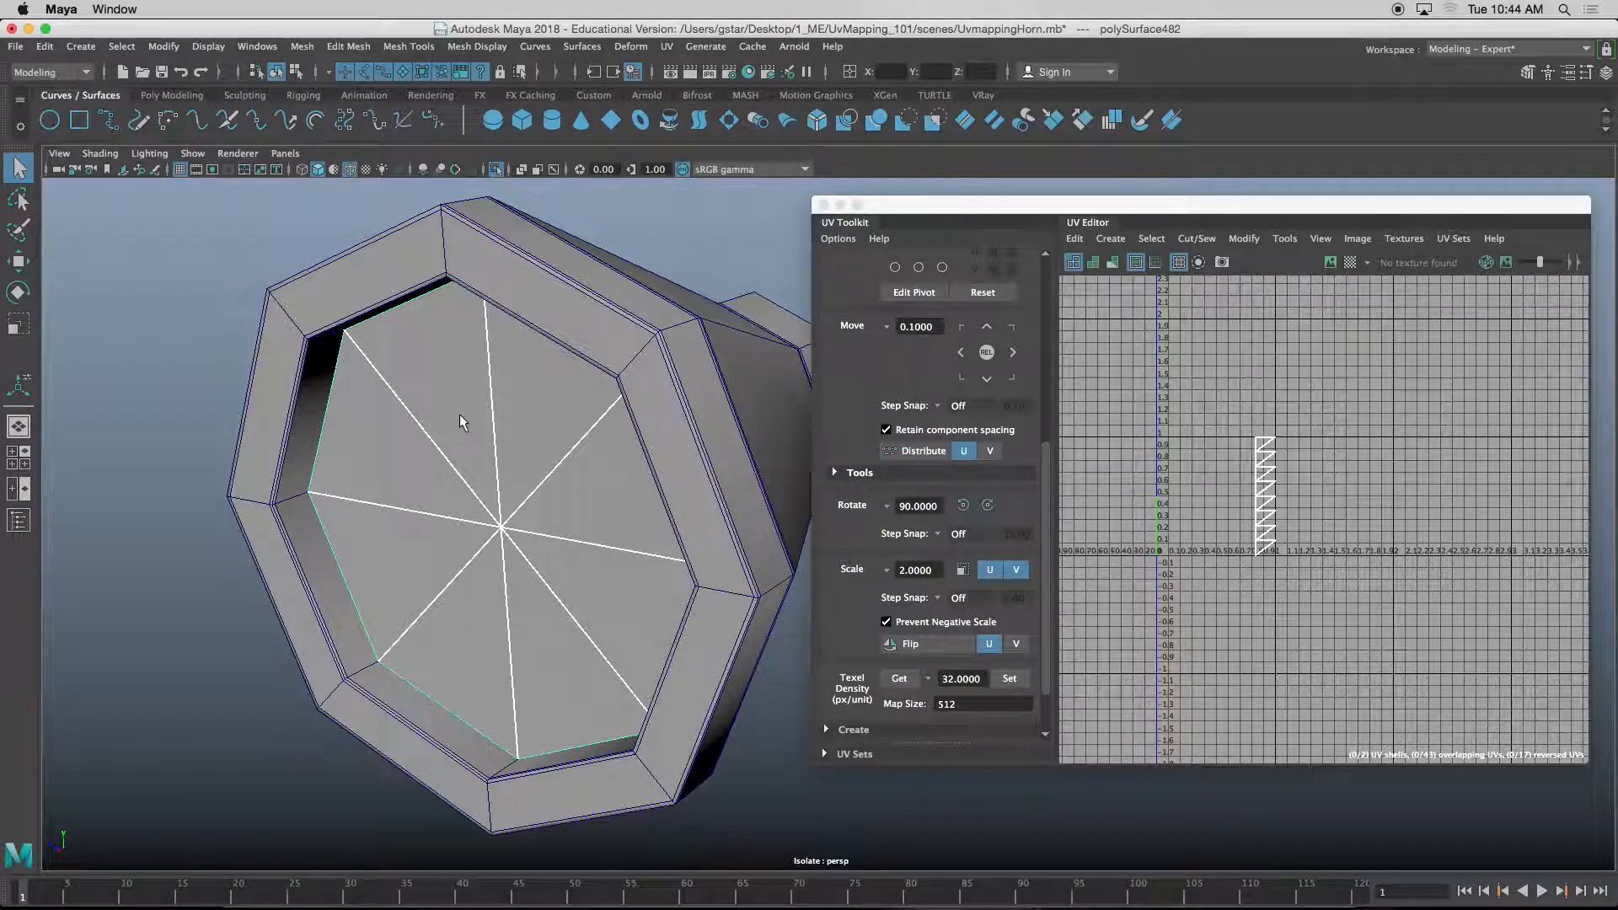
- Assign a new aiStandardSurface material to the lens disc and name it Bino_Glass
right_click(415, 363)
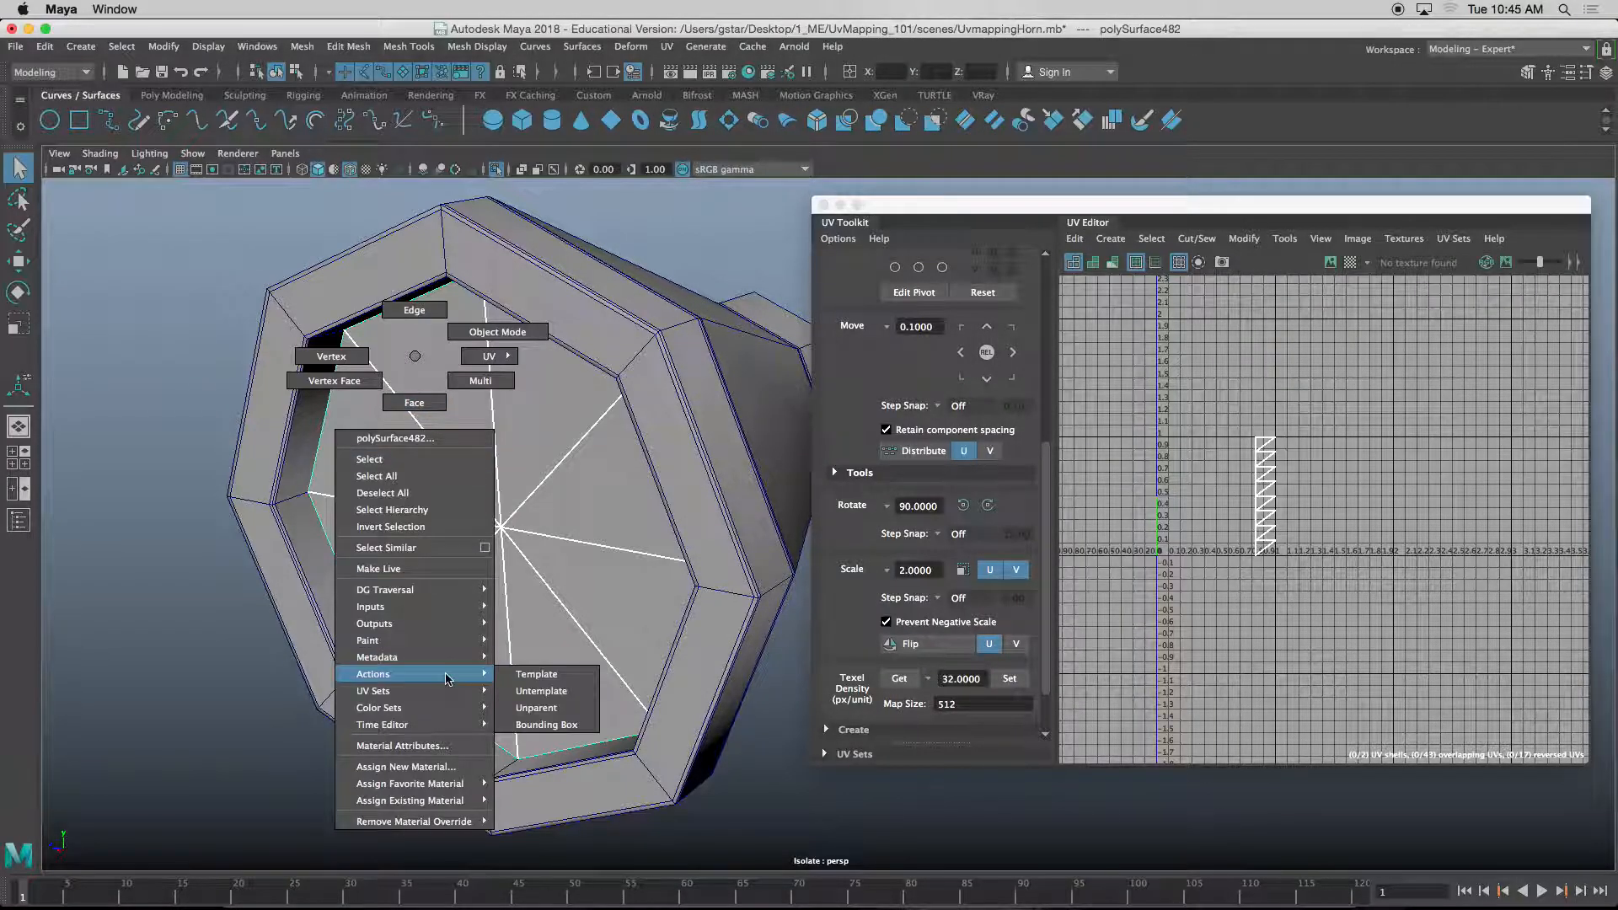
mouse_move(419, 783)
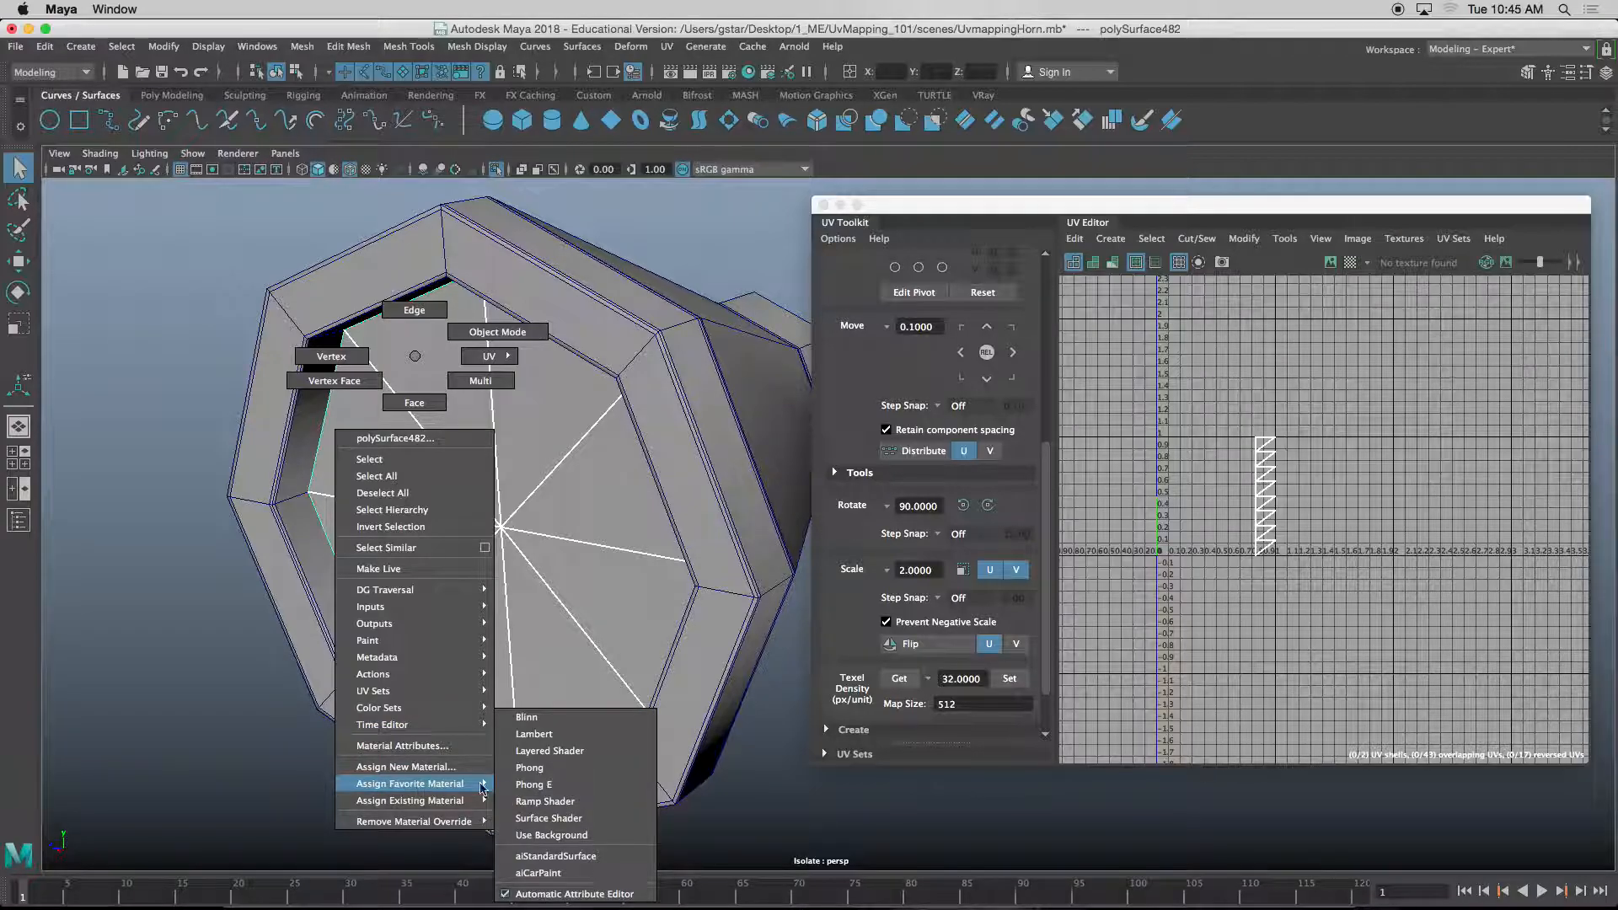
click(541, 857)
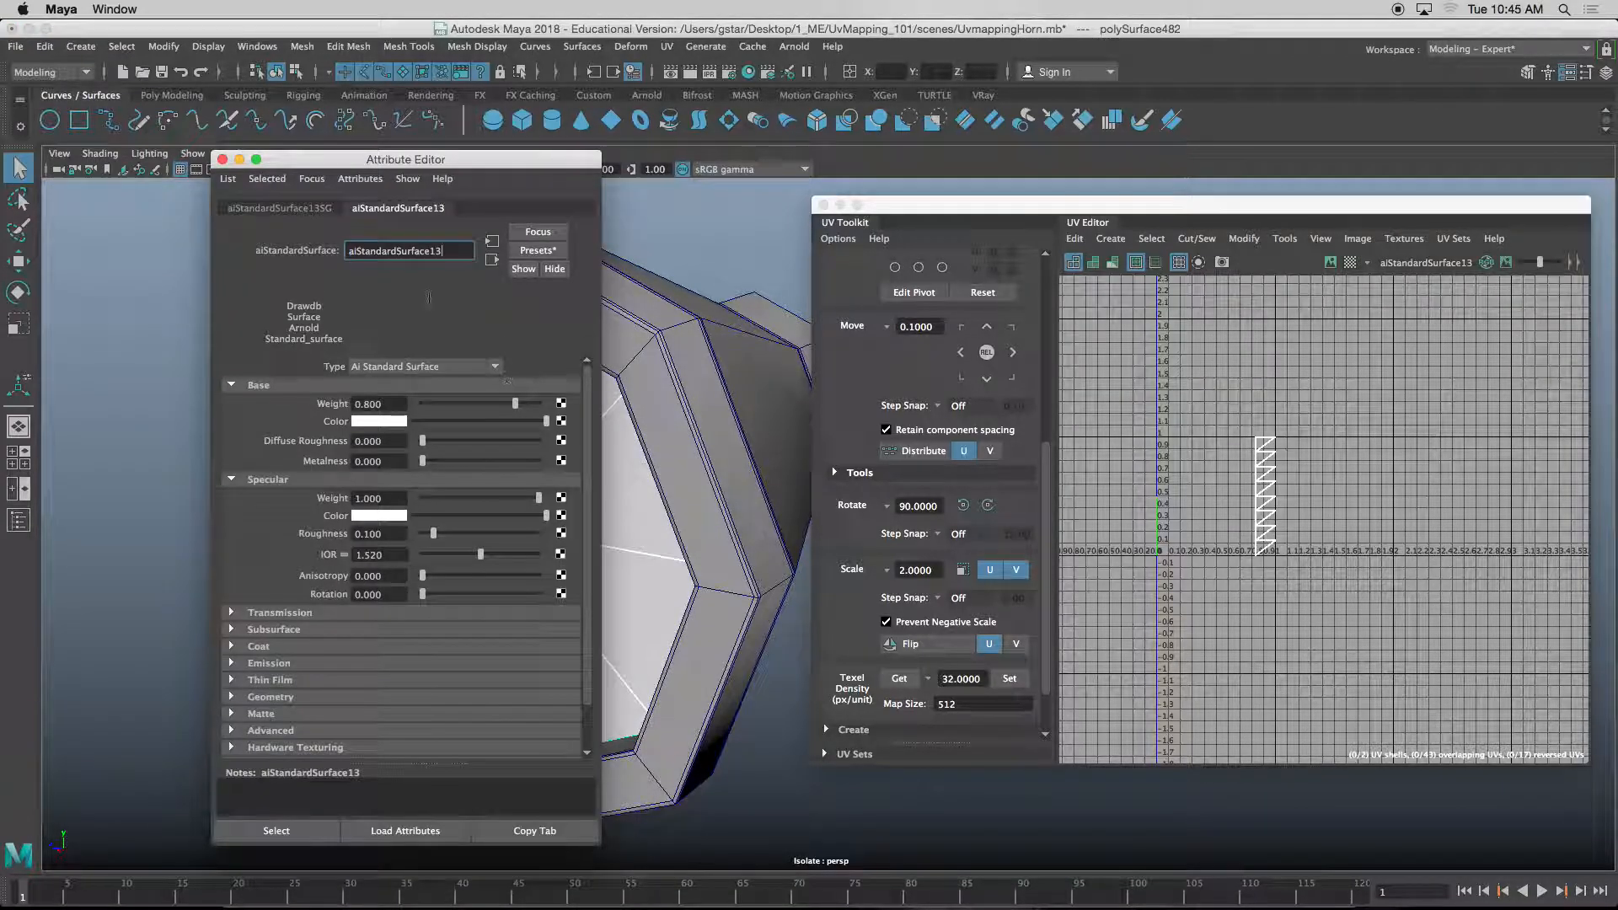
drag(407, 254, 311, 249)
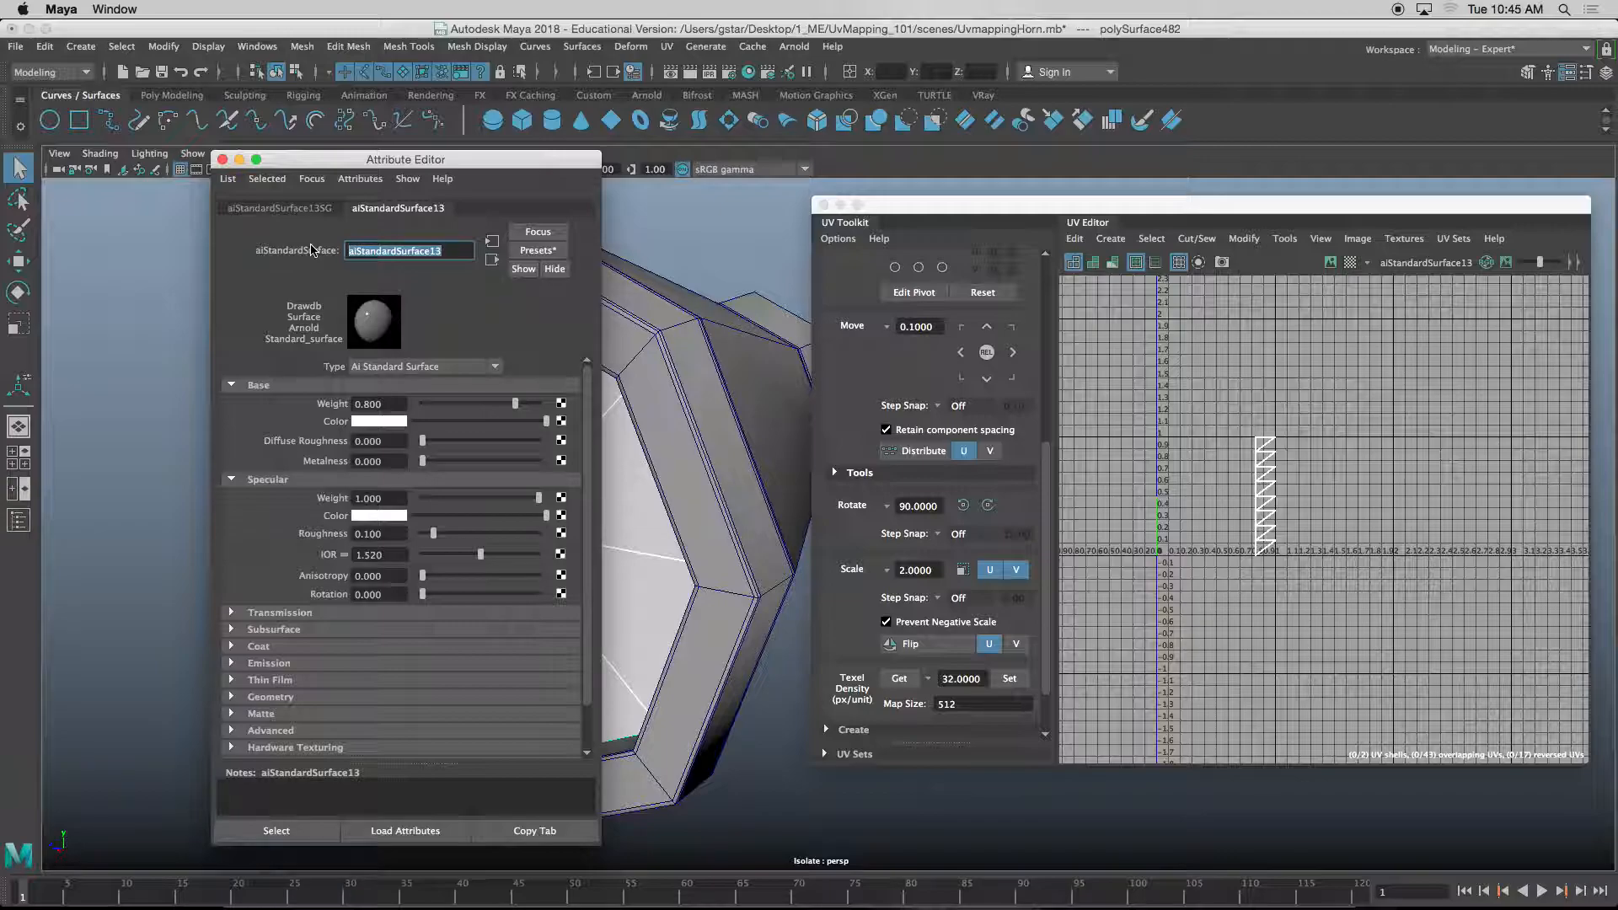
text(Bino_Glass)
key(Return)
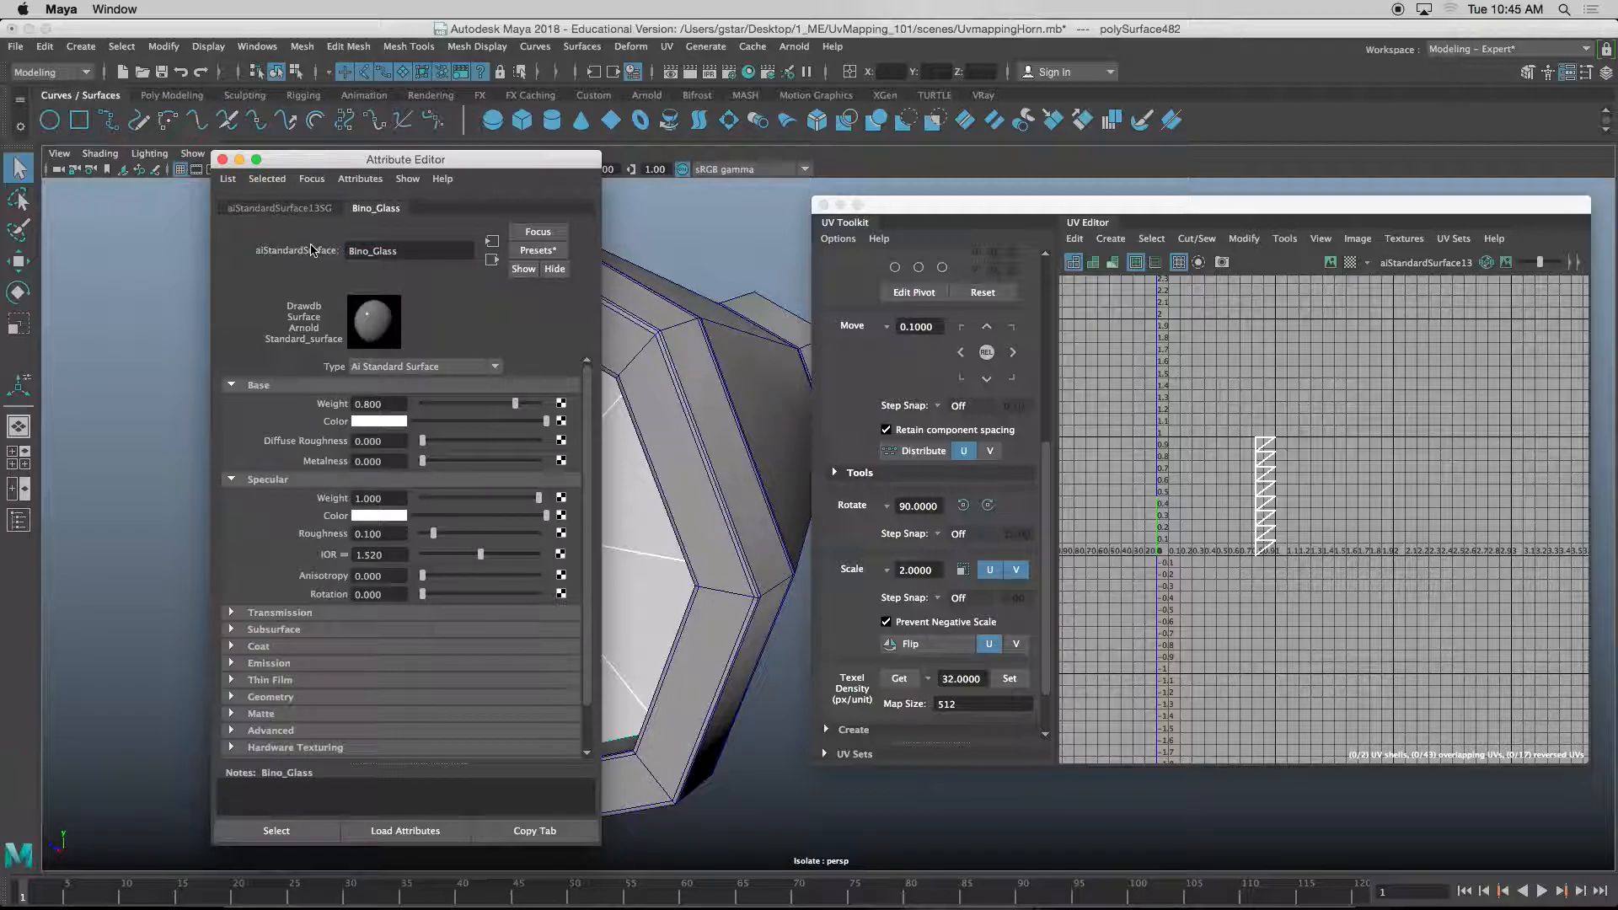
- Replace the Bino_Glass material's settings with the Glass preset and close its attributes
click(532, 252)
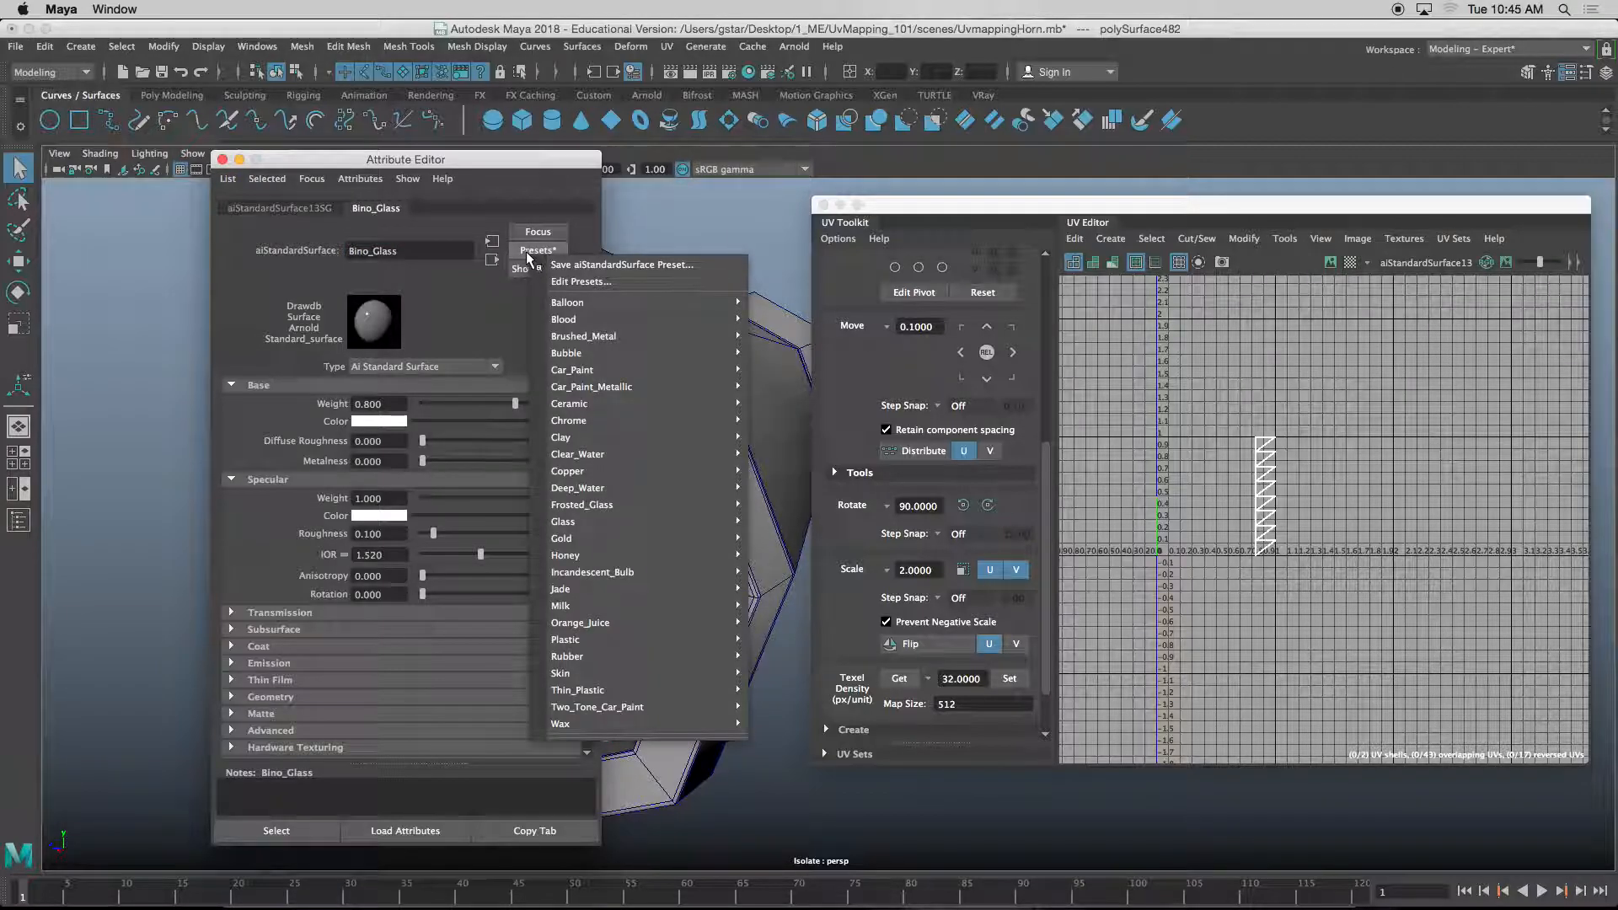
mouse_move(581, 385)
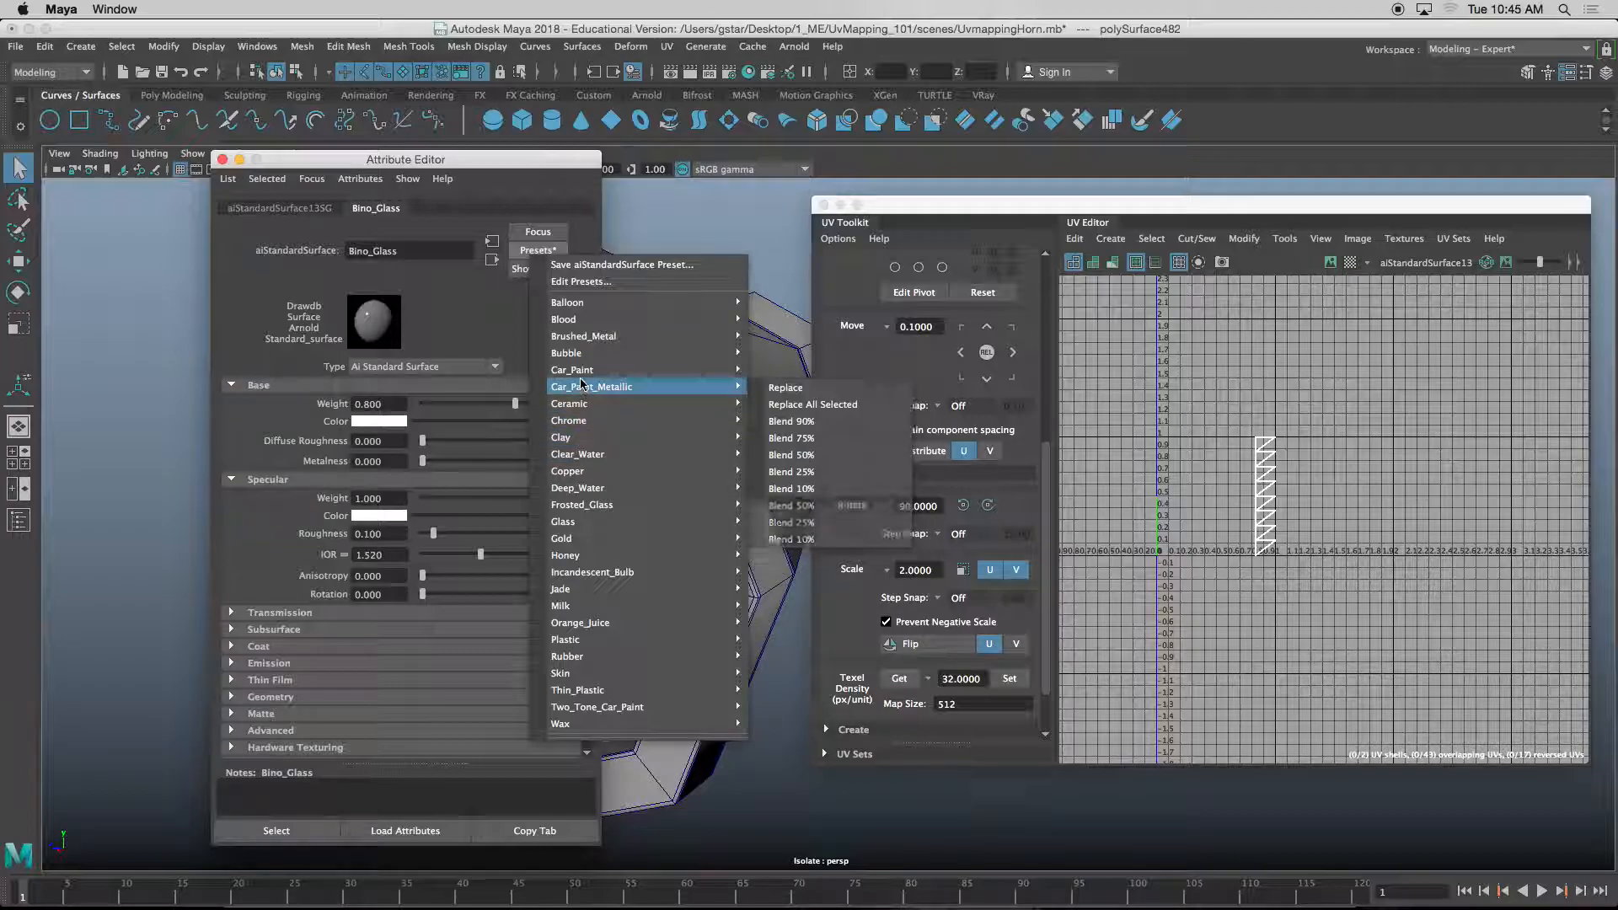
mouse_move(592, 511)
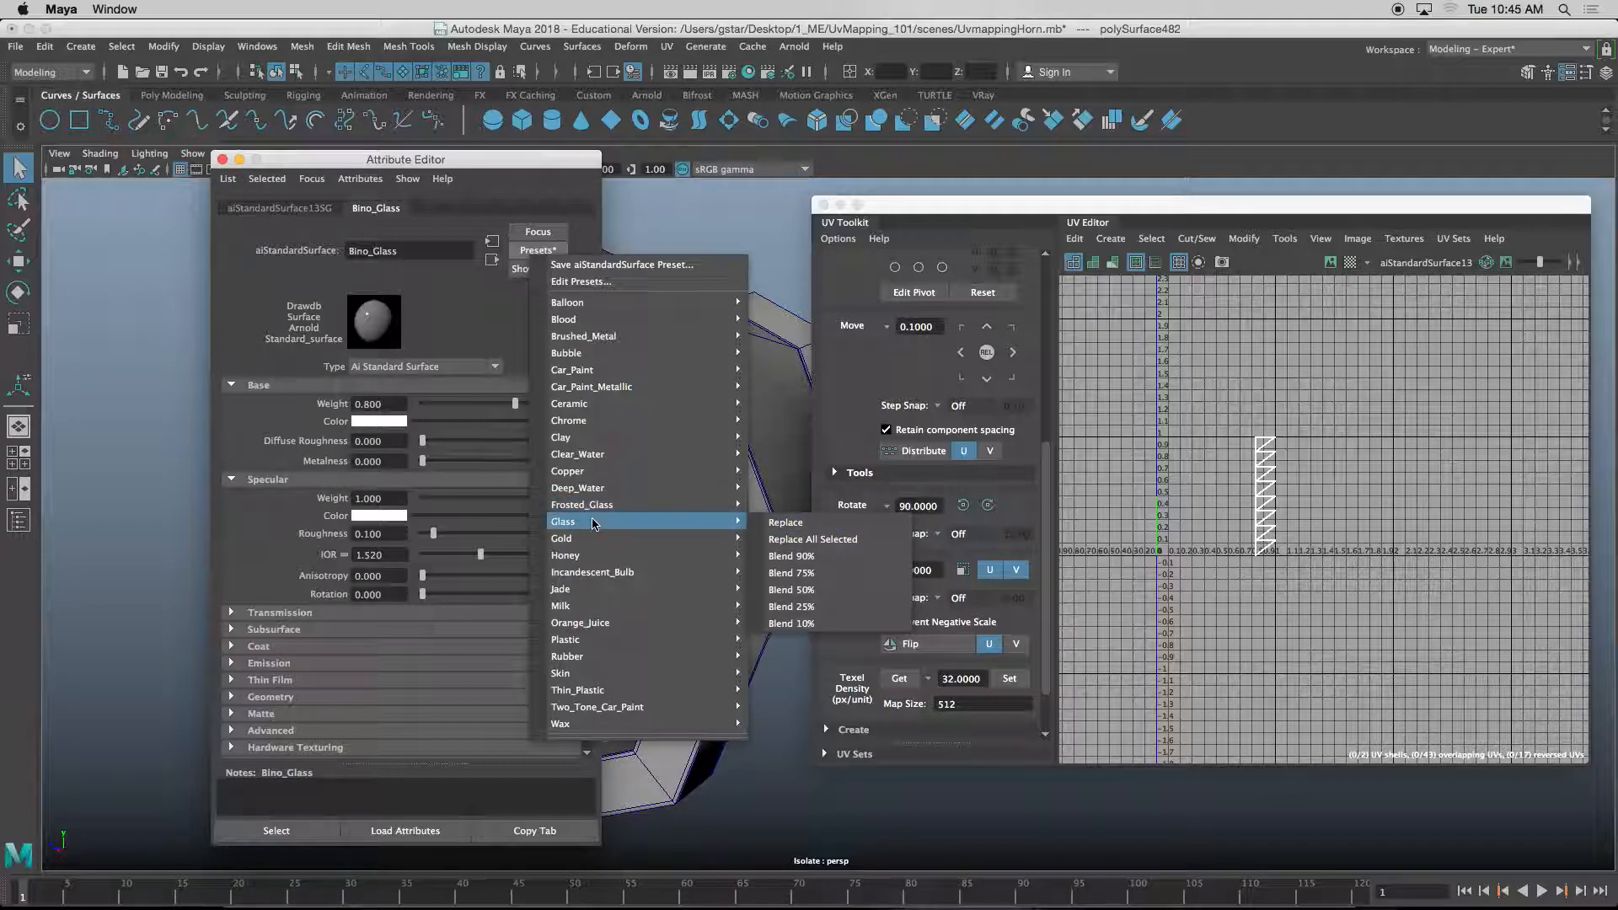
click(799, 523)
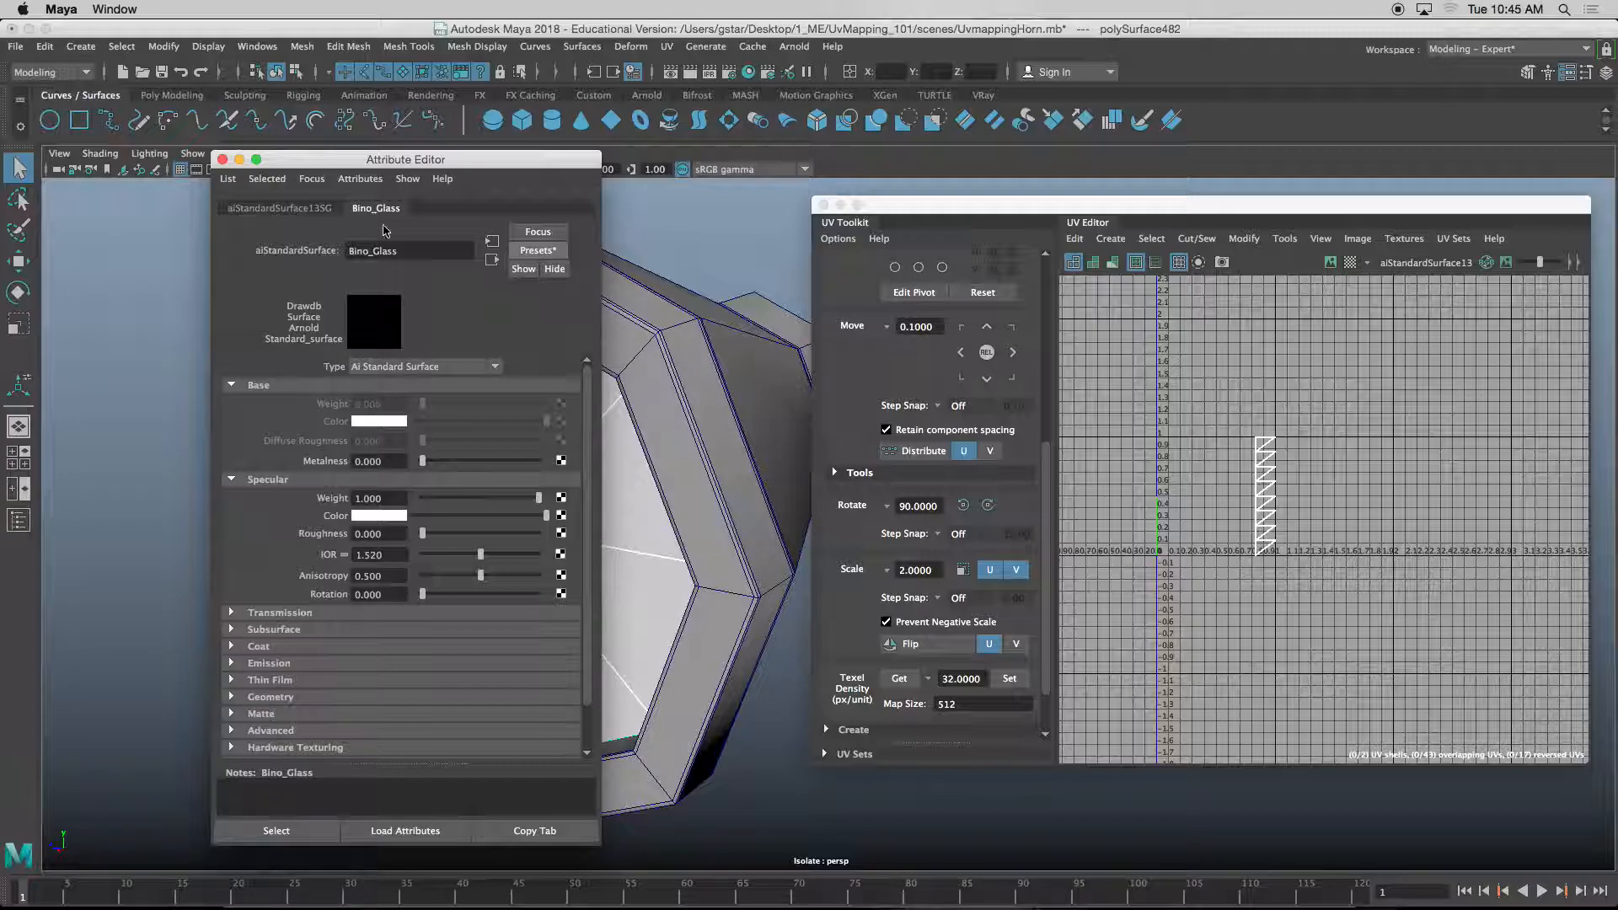
click(223, 160)
- Start a test render of the perspective view of the lens in Arnold RenderView
alt+drag(392, 332, 439, 364)
click(795, 46)
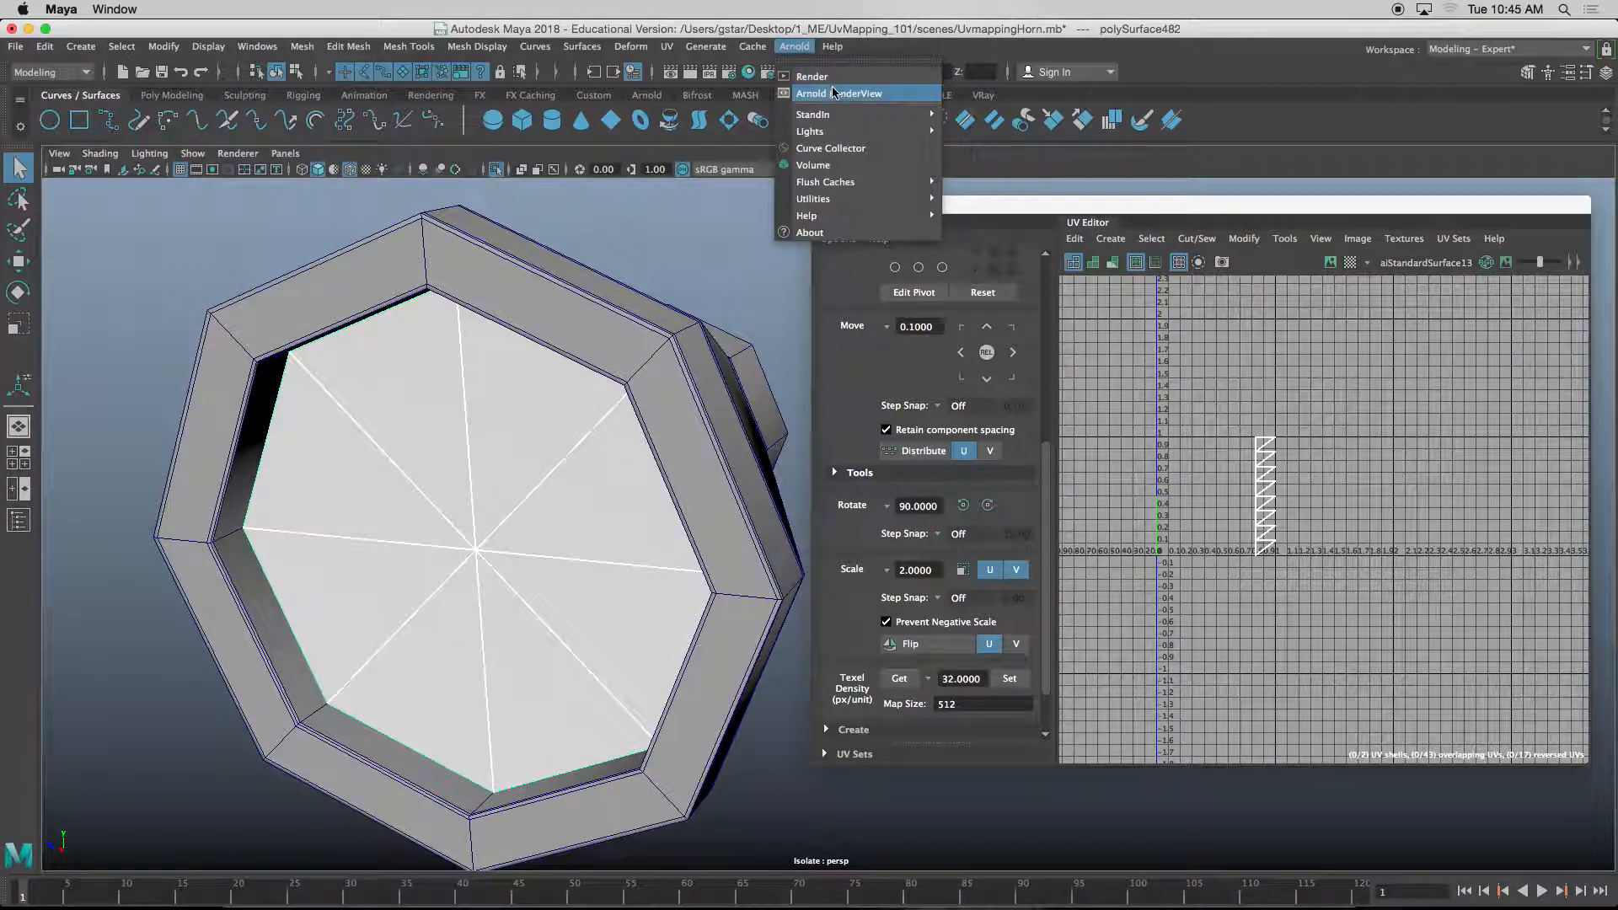
click(834, 90)
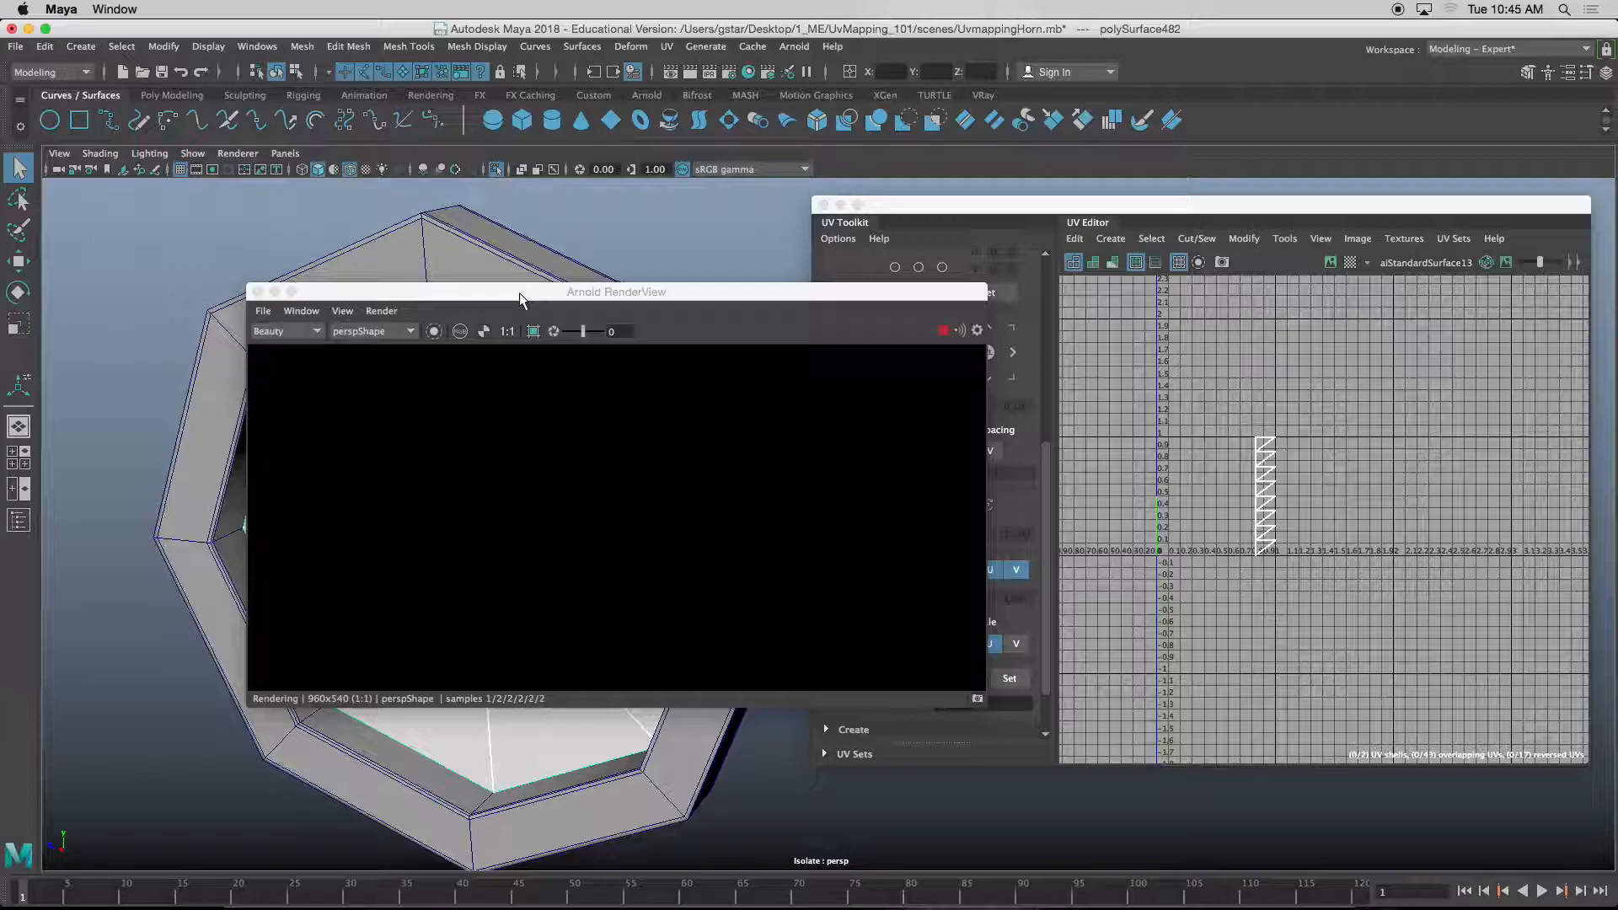
drag(516, 299, 712, 300)
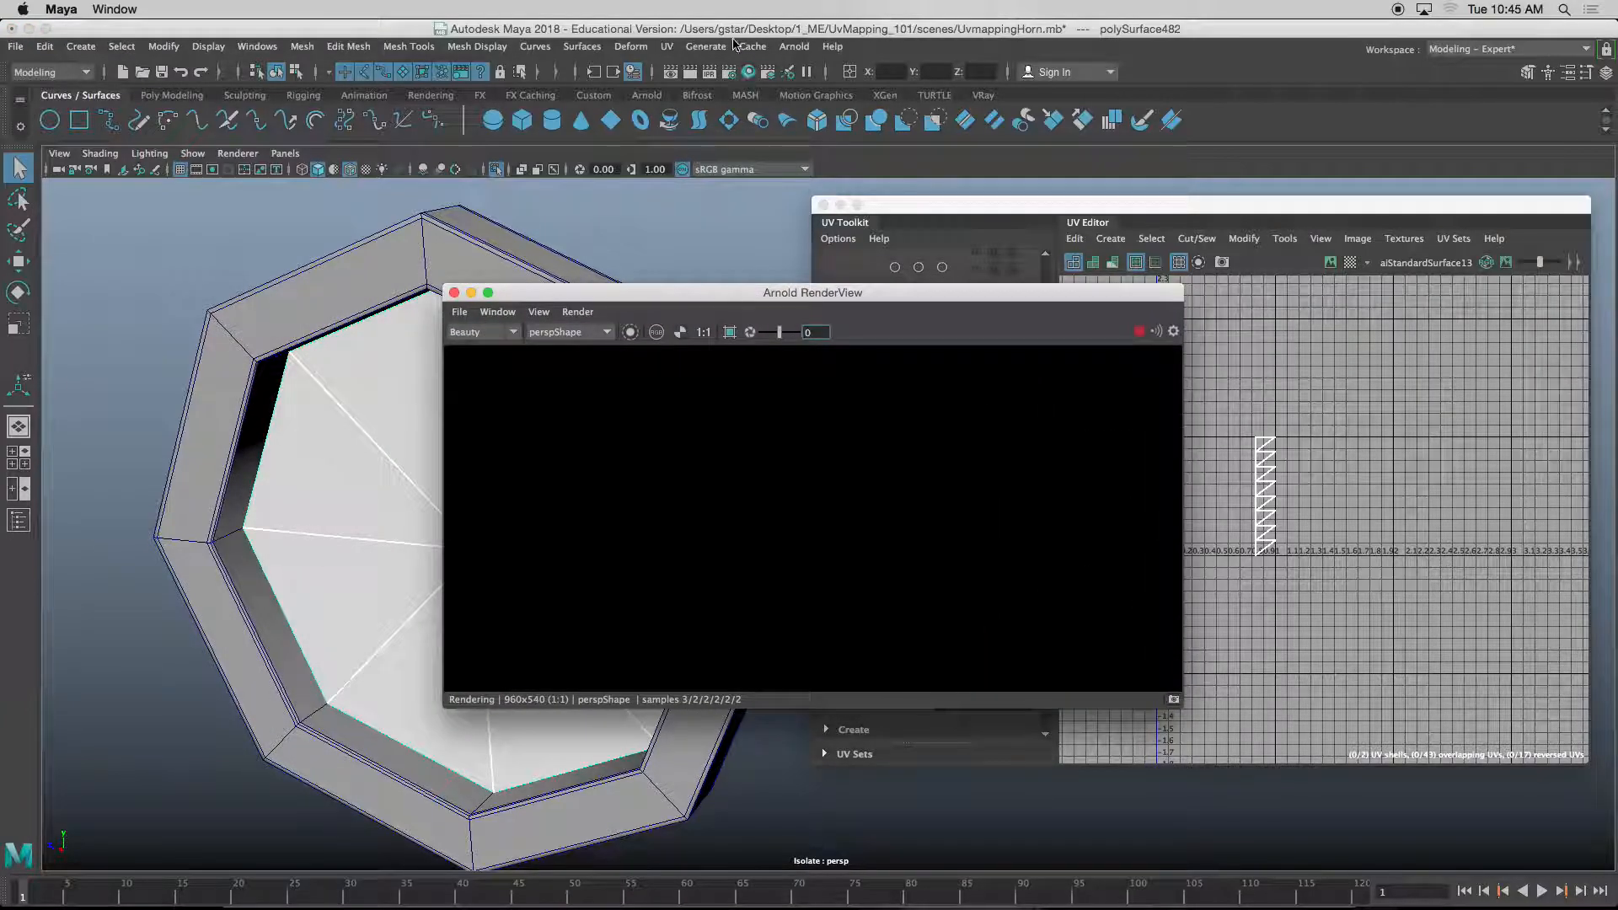
- Add an Arnold Skydome Light to the scene and reposition the render window to uncover the lens
click(795, 45)
mouse_move(809, 131)
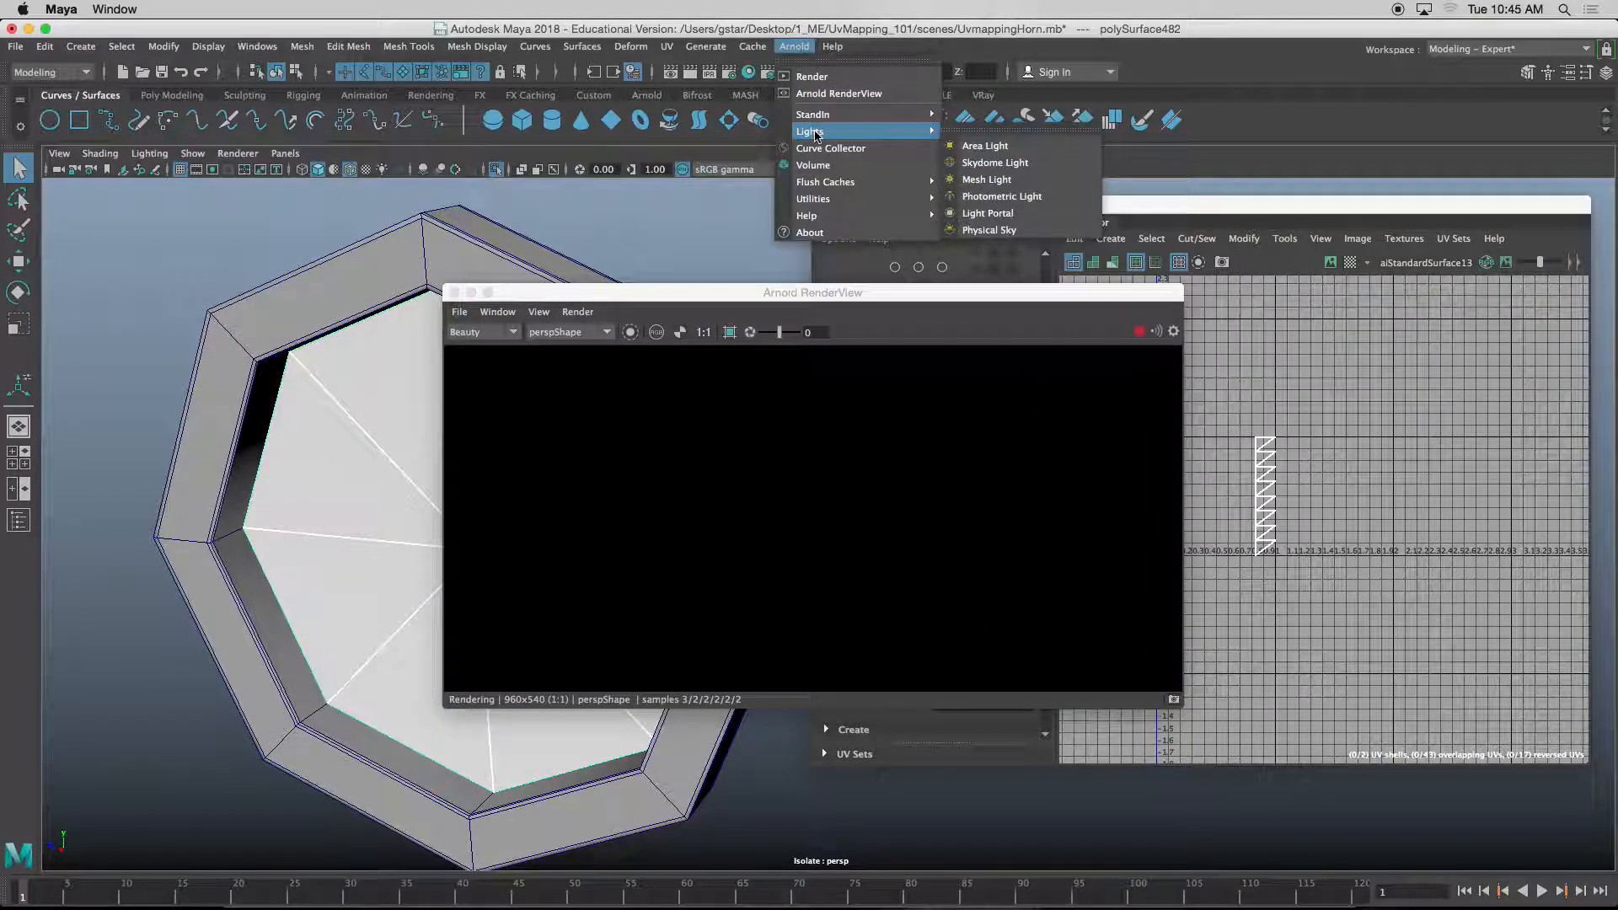
click(1024, 162)
drag(704, 296, 988, 265)
alt+drag(456, 533, 509, 564)
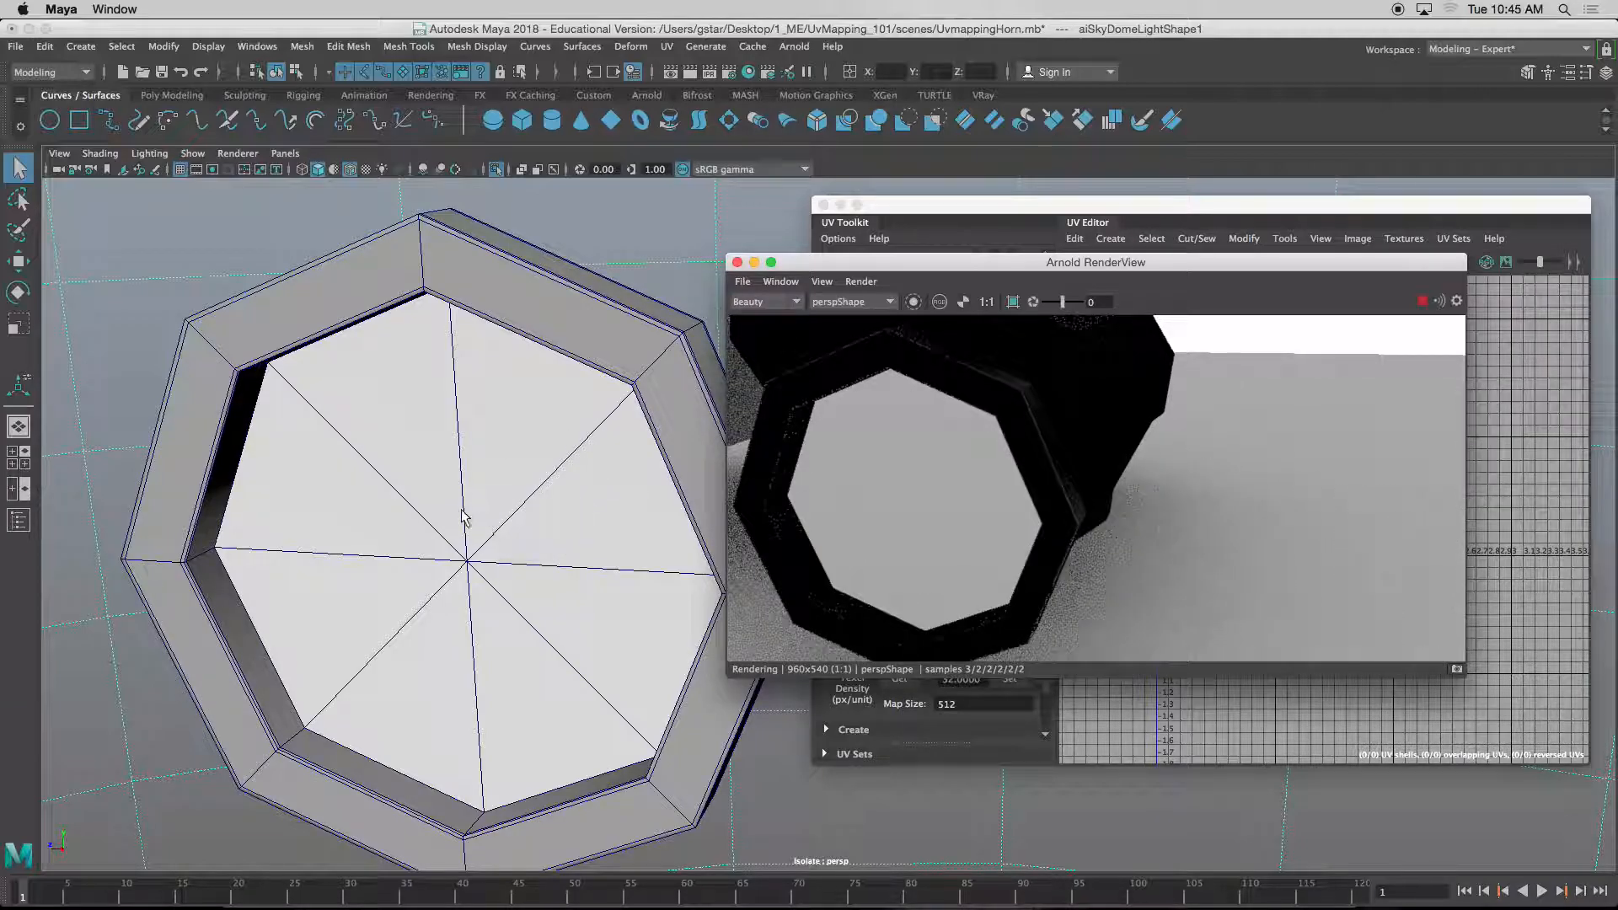
- Select the lens disc, minimize the UV Editor window, and reposition the render window to clear space beside it
click(506, 268)
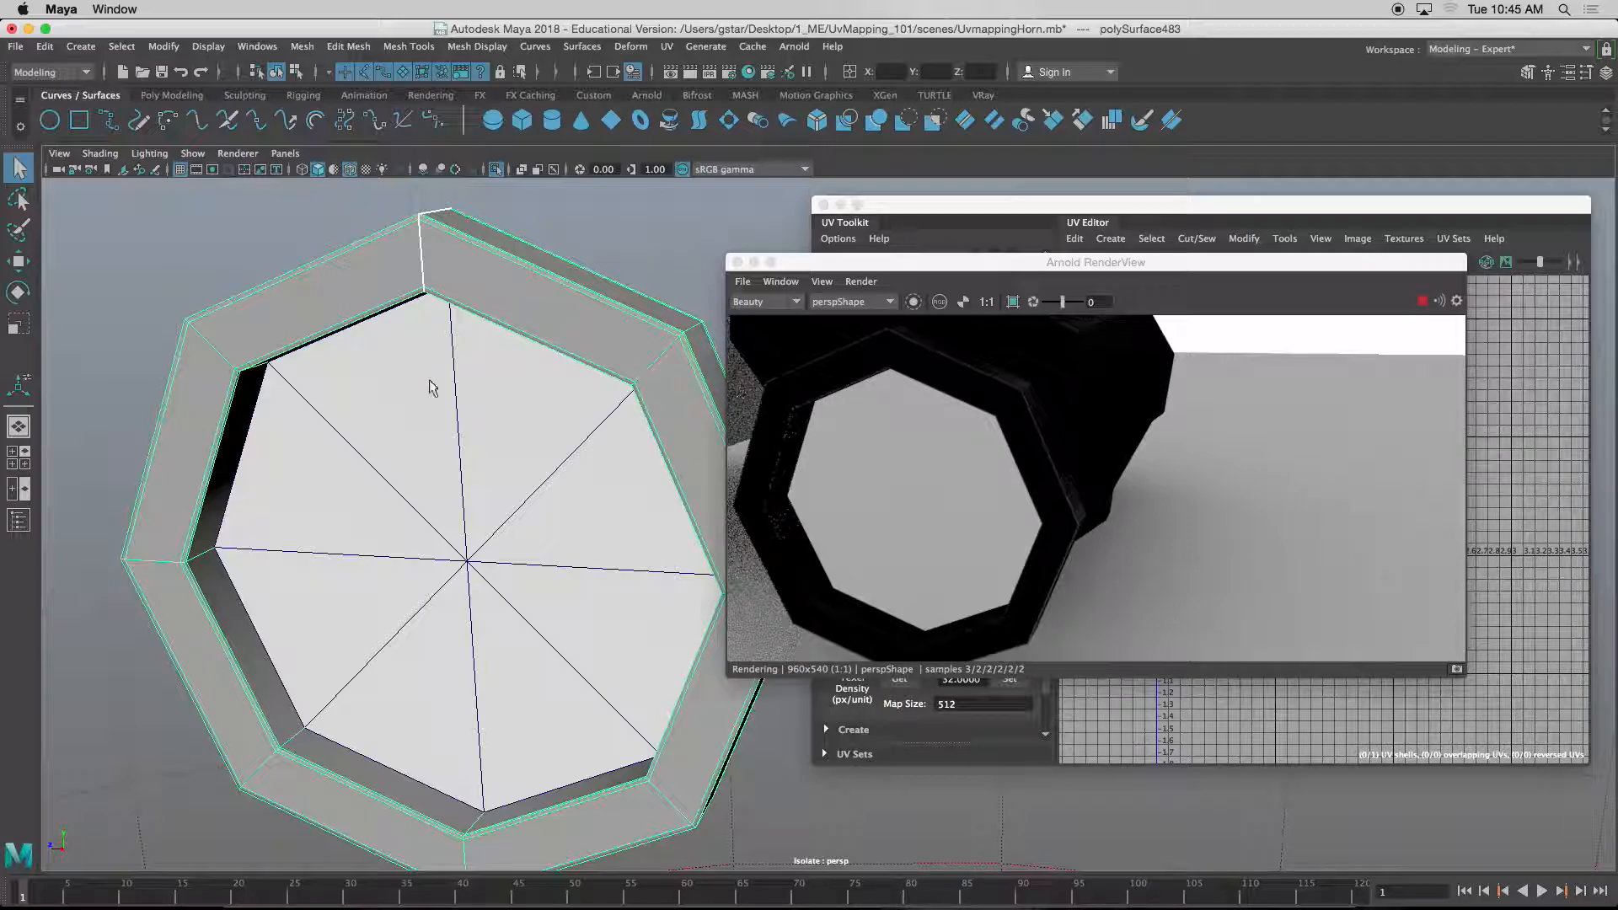
click(473, 460)
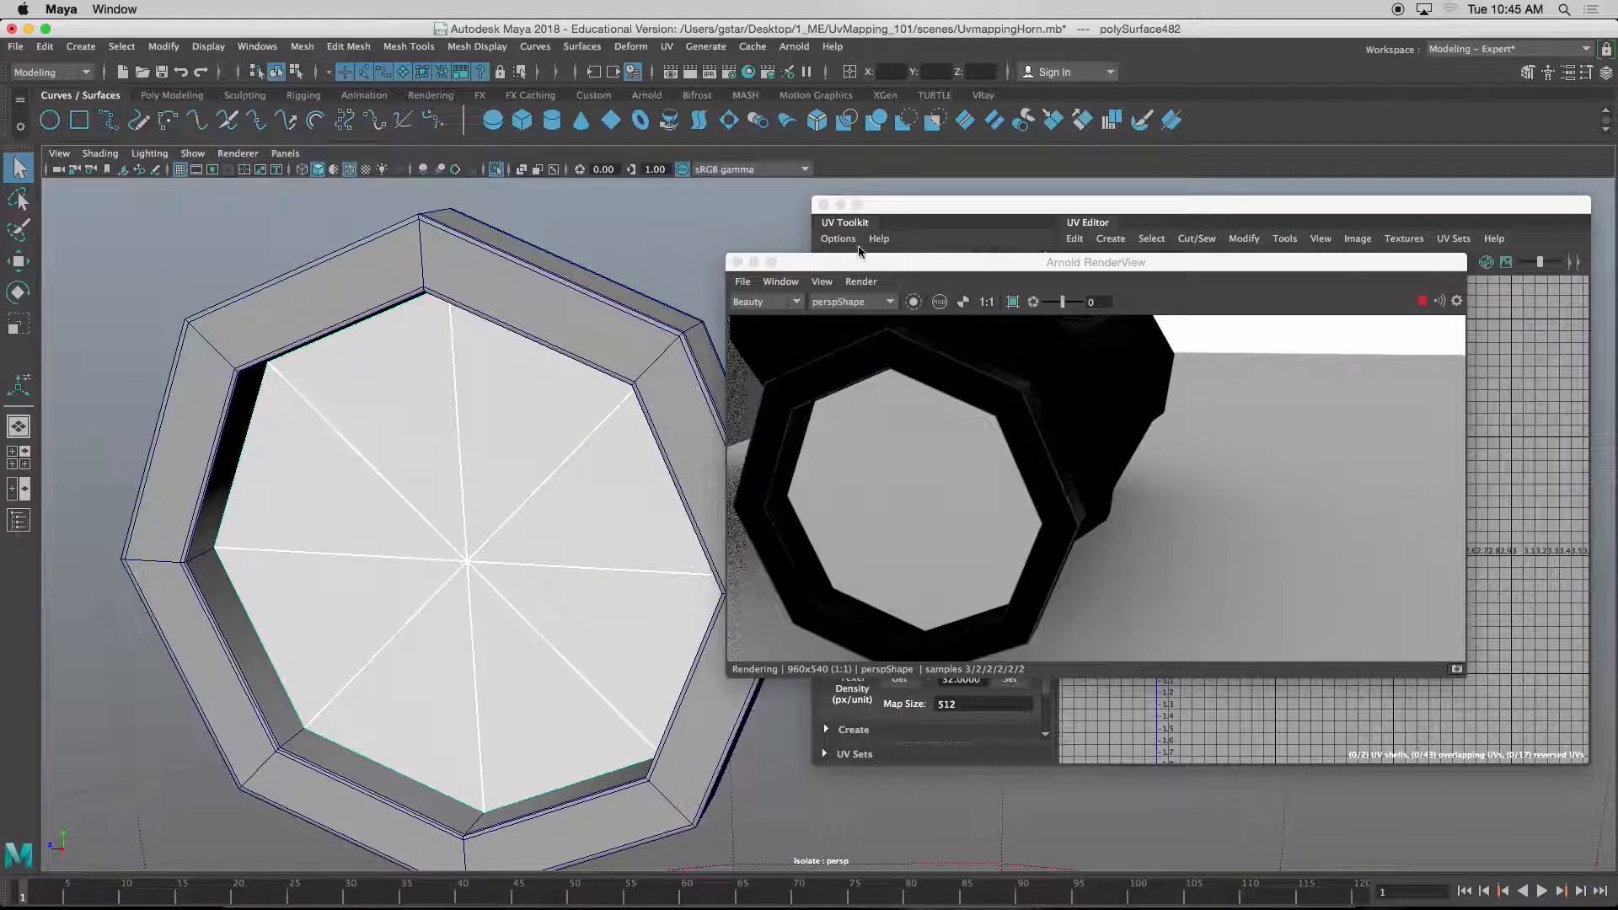
click(840, 206)
drag(814, 262, 160, 124)
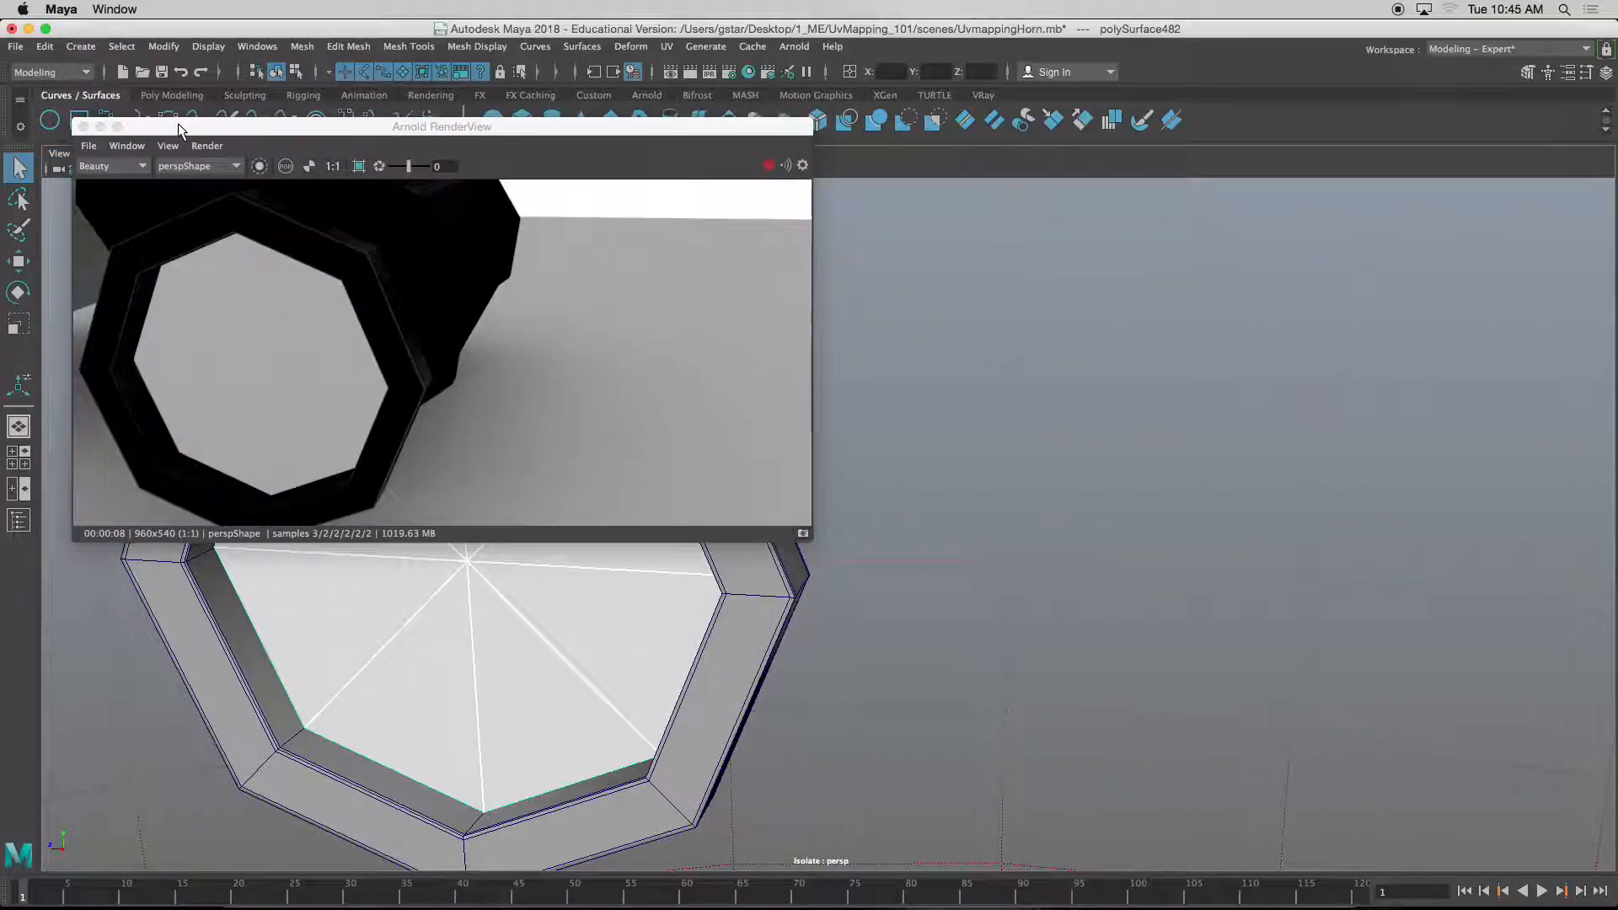
- Turn off Opaque in the lens shape's Arnold attributes
click(1568, 73)
drag(305, 164, 995, 190)
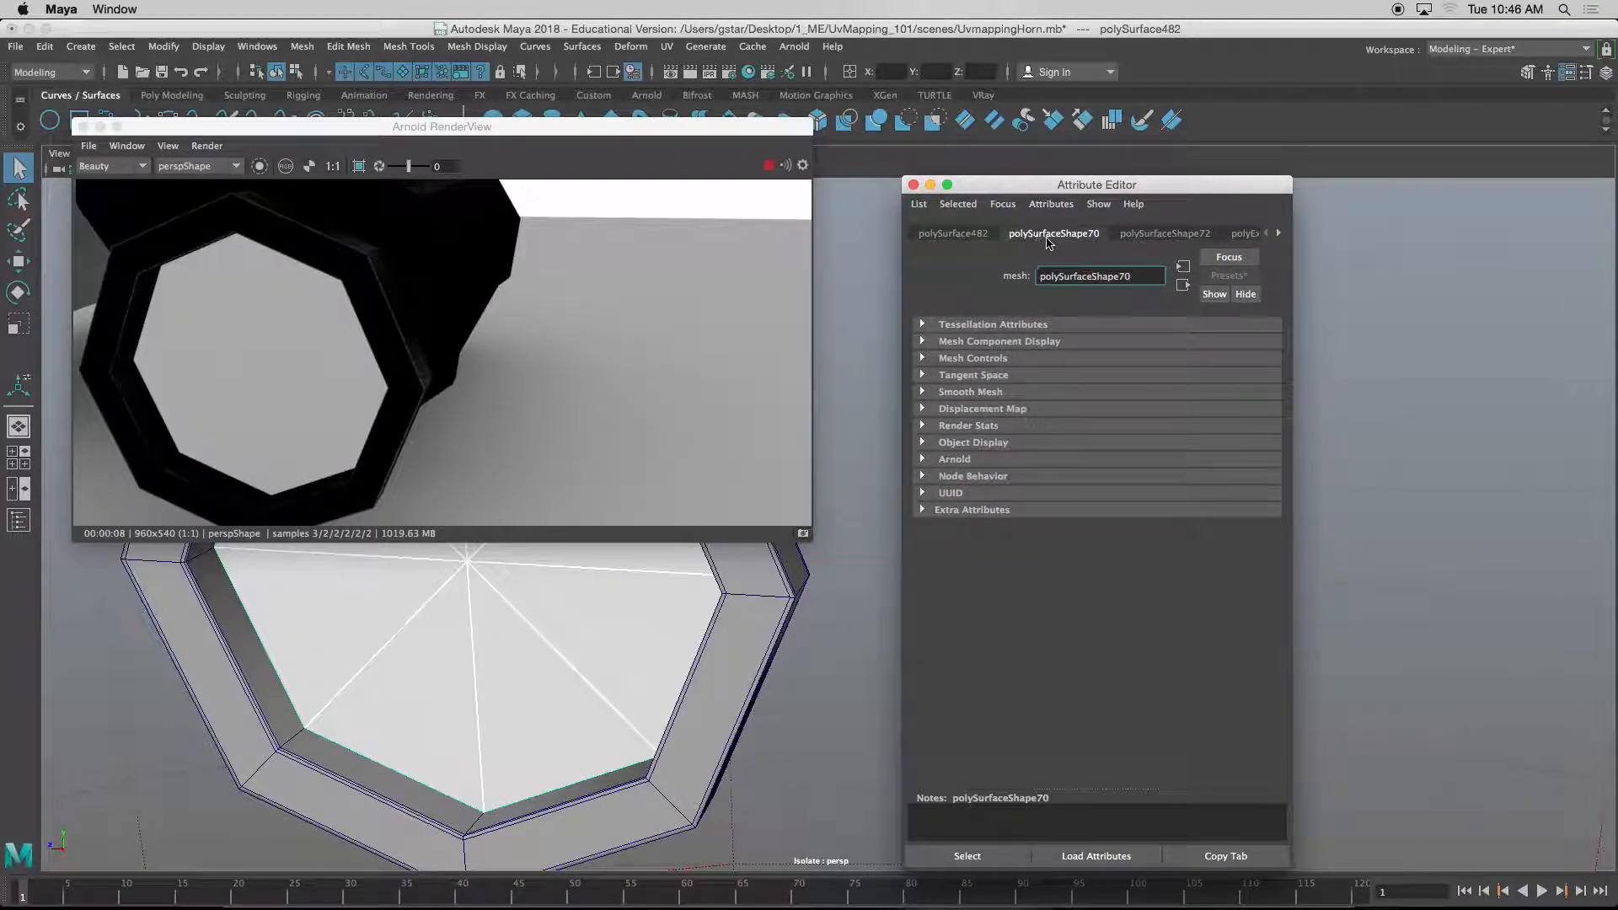
click(937, 462)
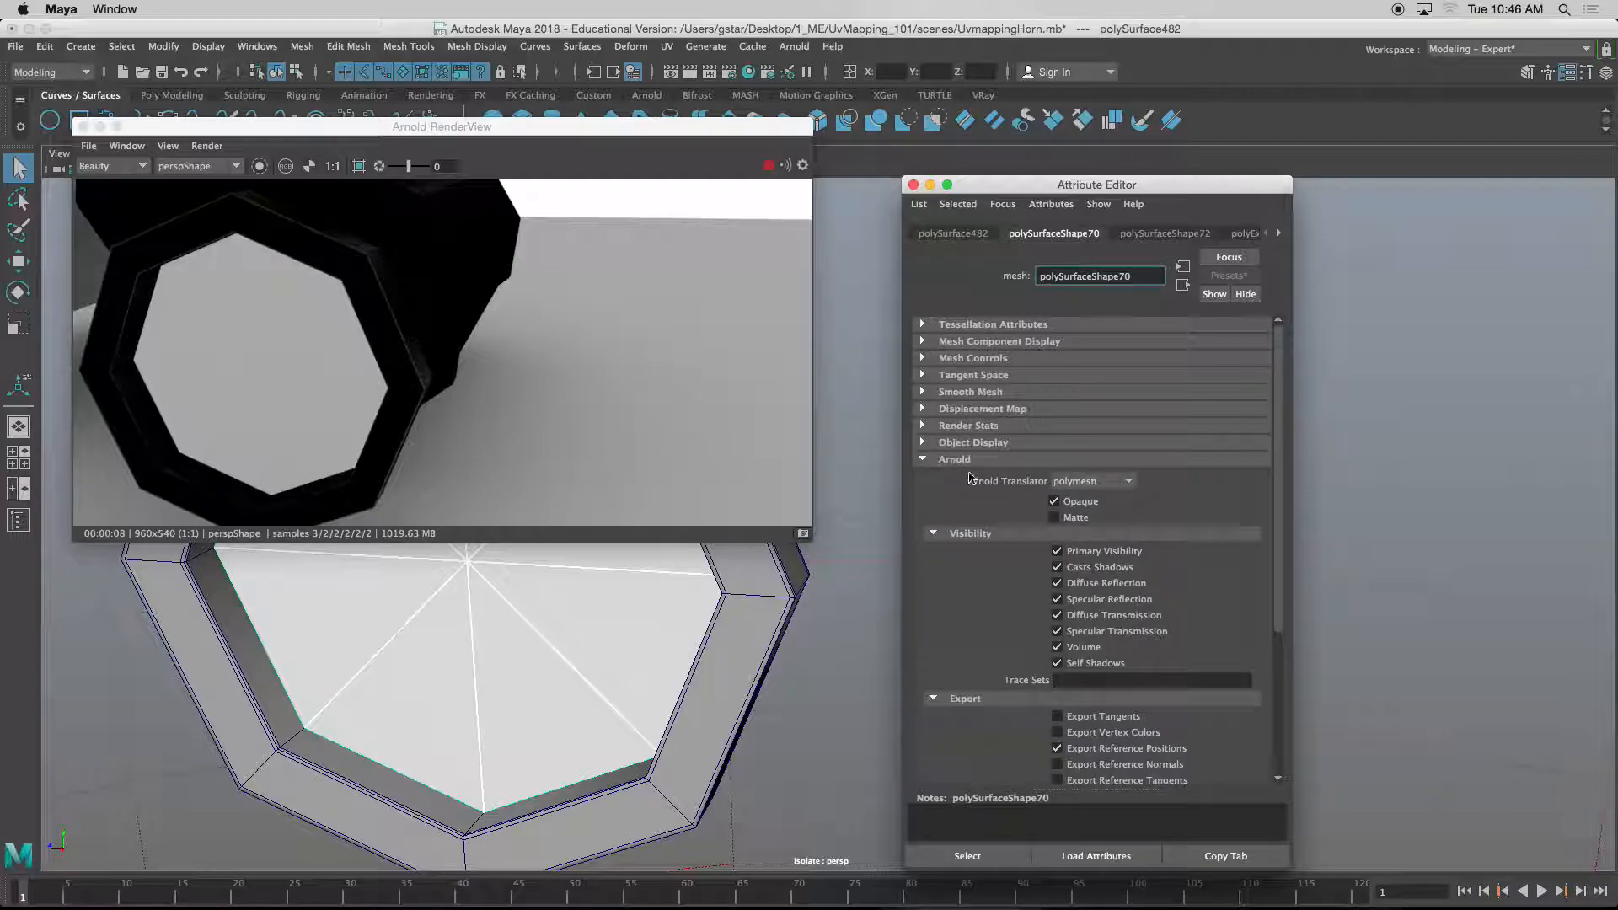
click(1055, 502)
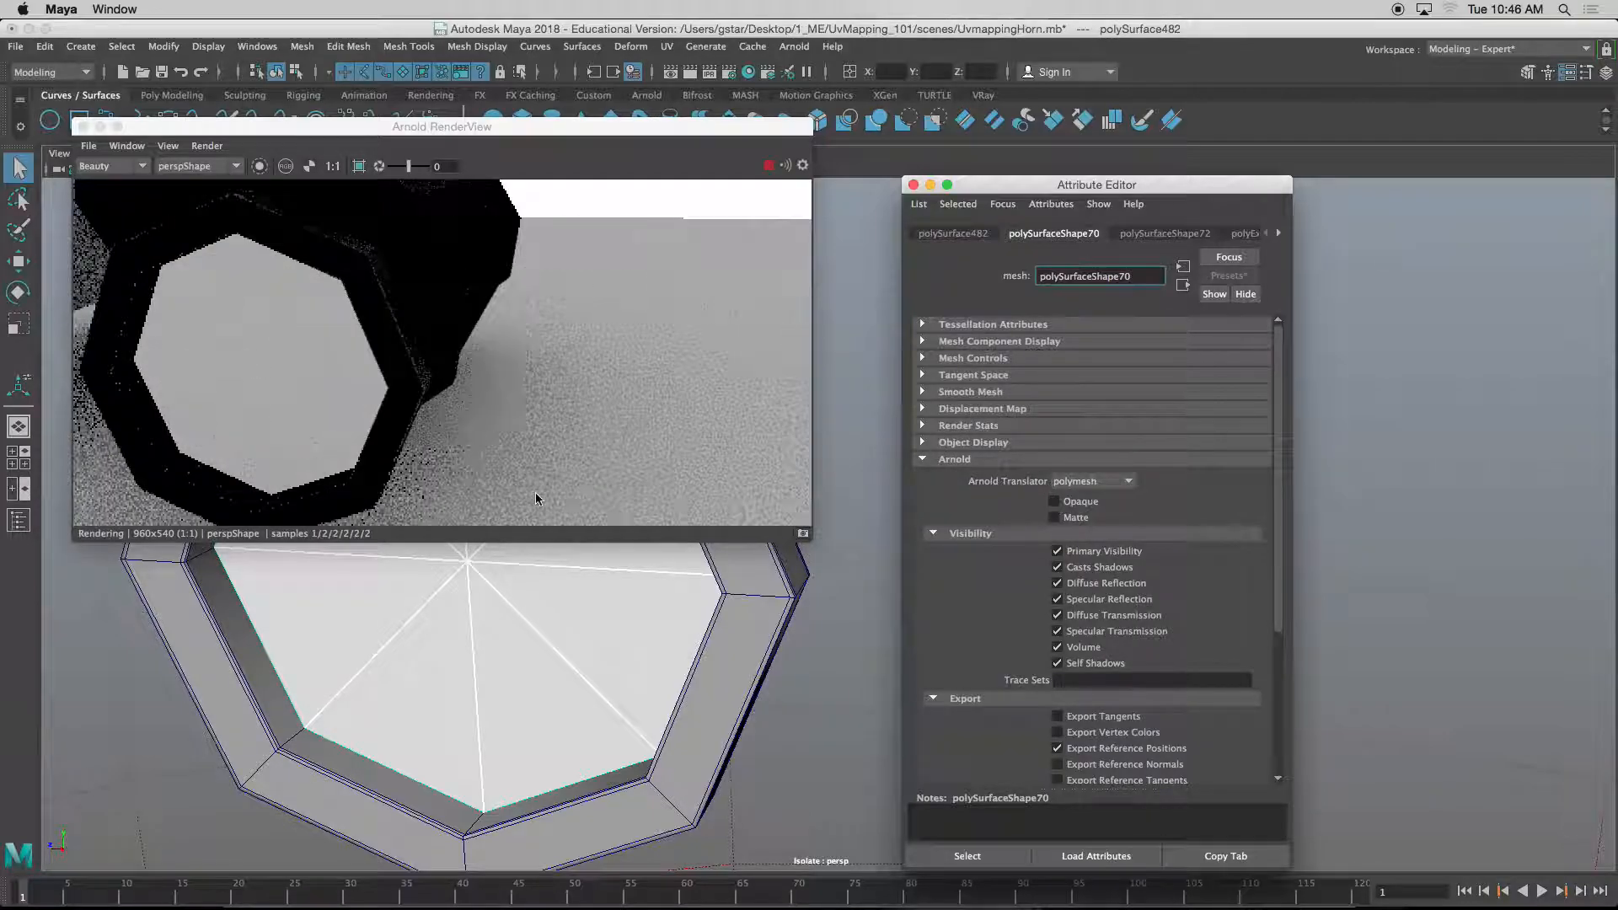
- Connect a File texture to the color of the skydome light
alt+drag(557, 574, 661, 582)
click(1327, 268)
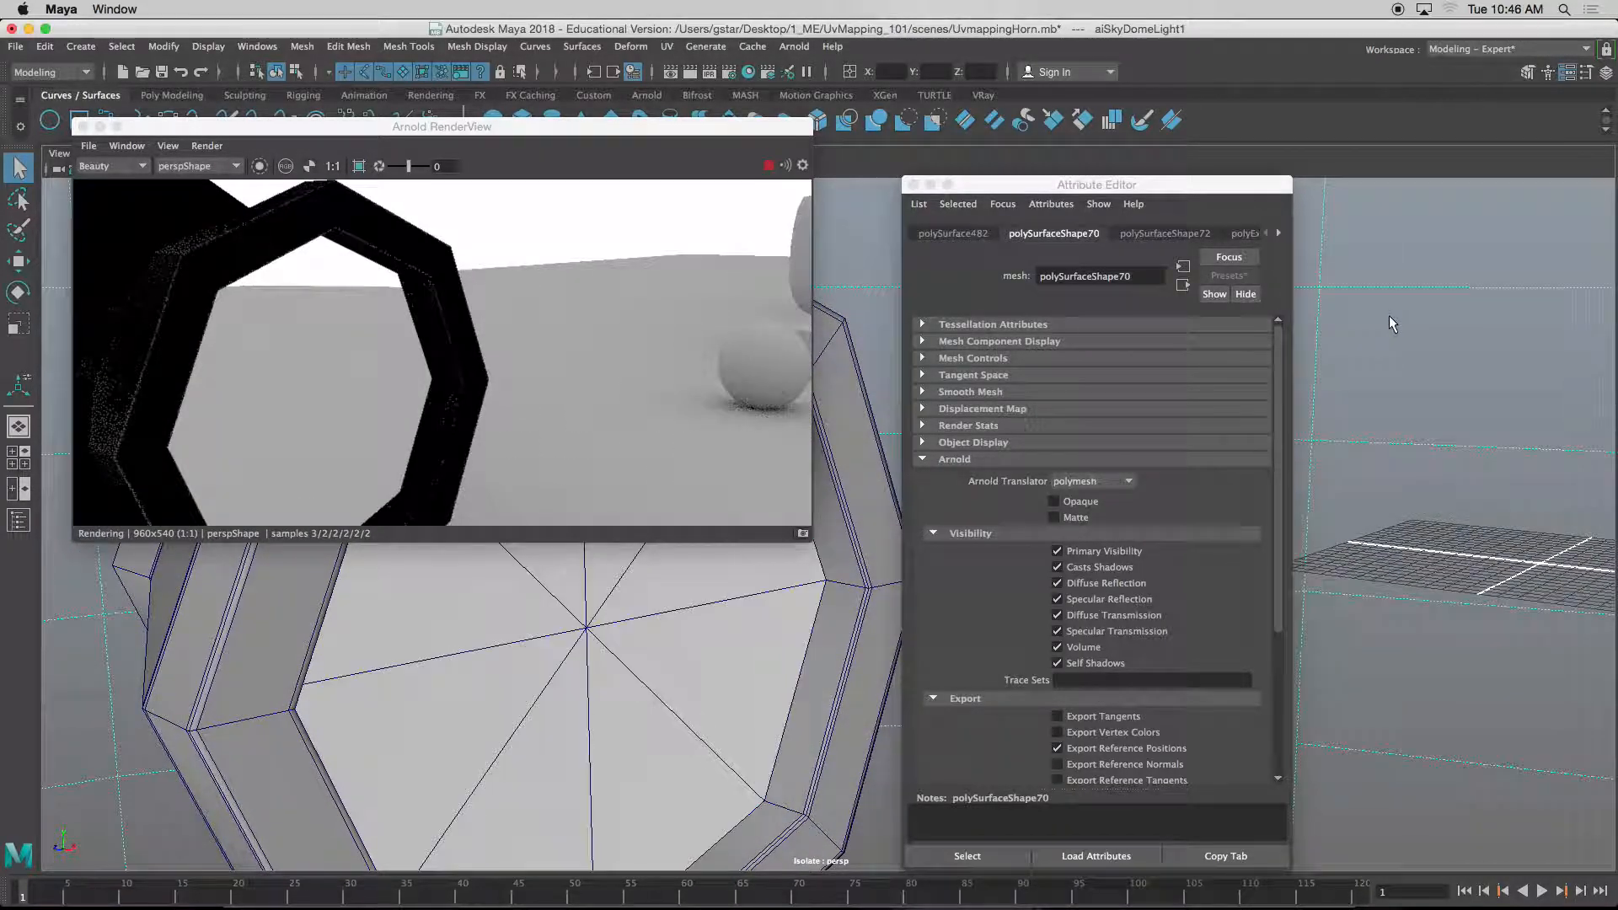
click(1252, 410)
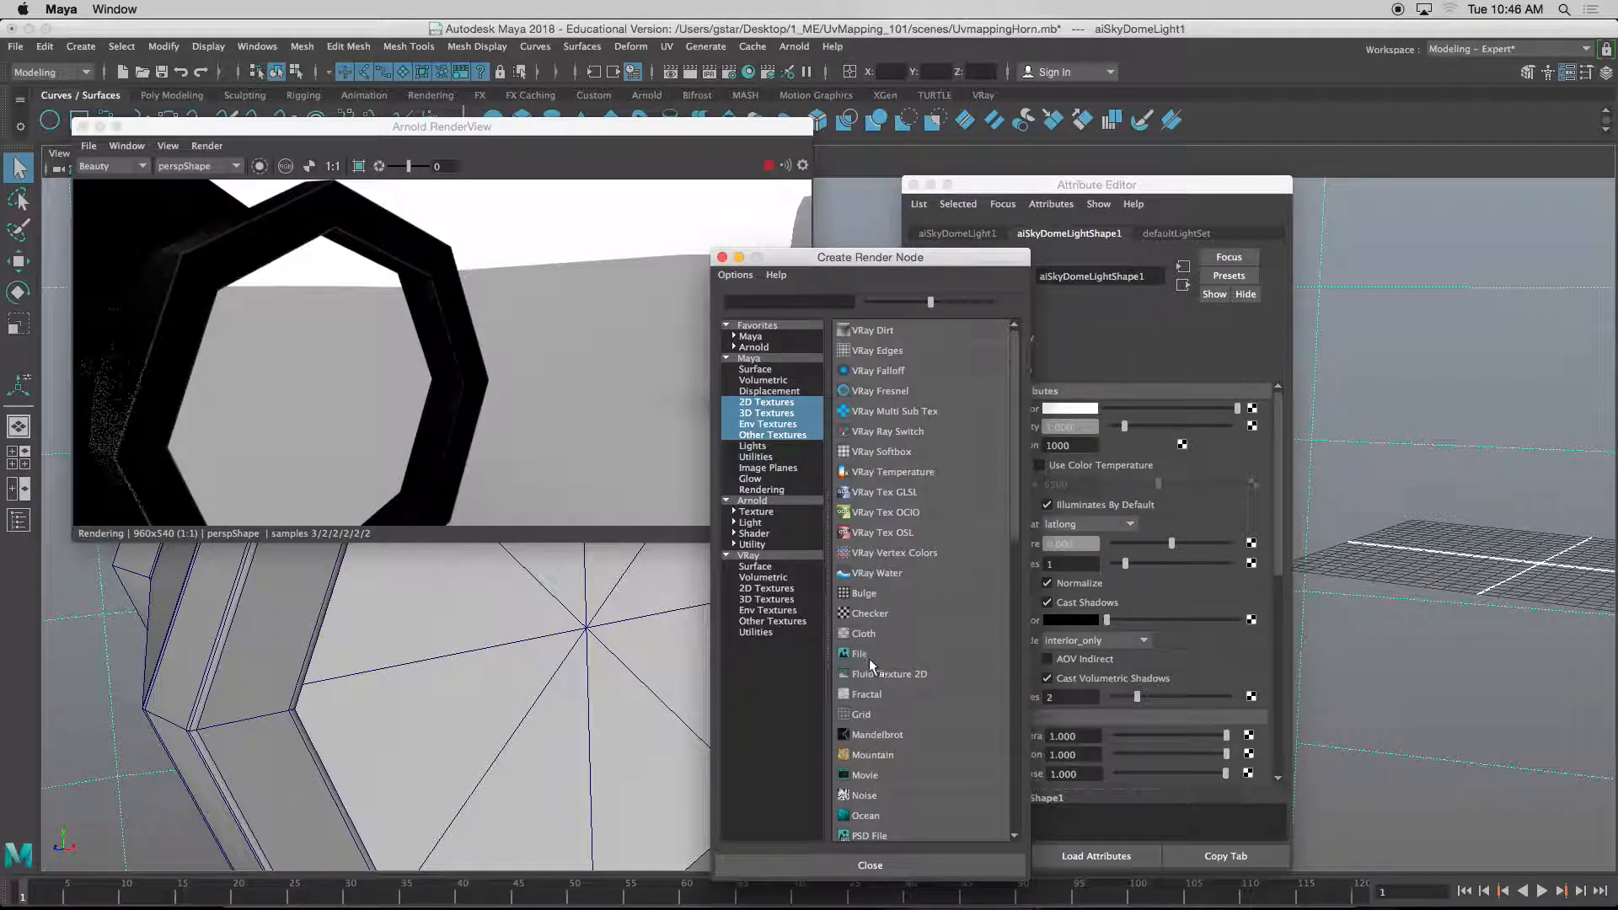
click(869, 655)
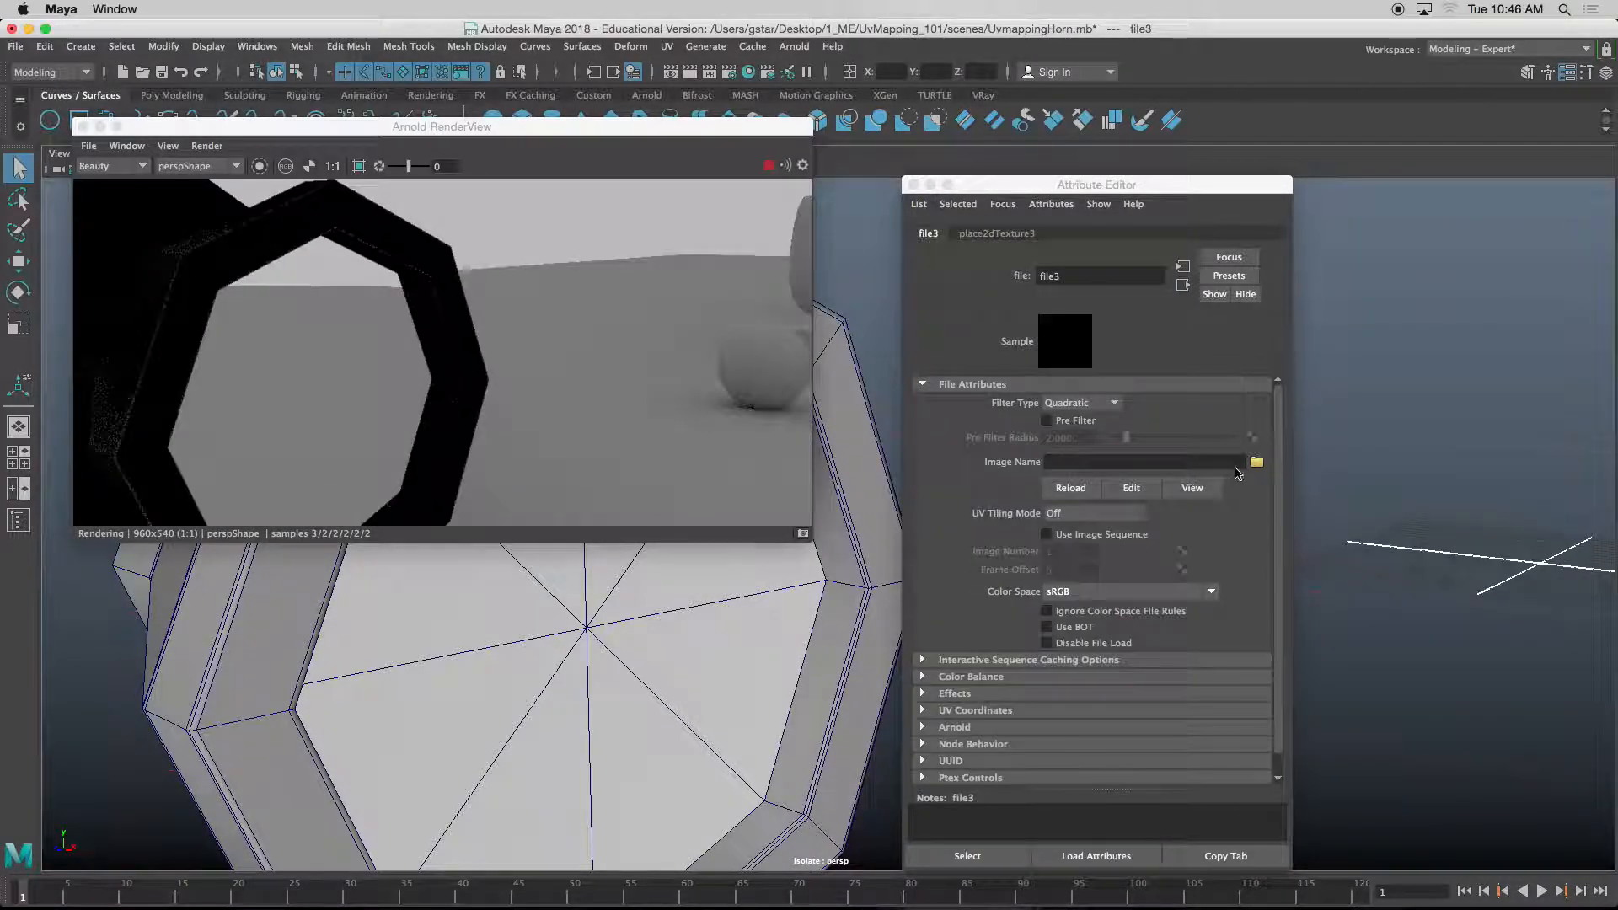
- Load Alexs_Apt_2k.hdr from the RESOURCES/HDRI_Images/Alexs_Apartment folder as the skydome texture's image
click(1256, 463)
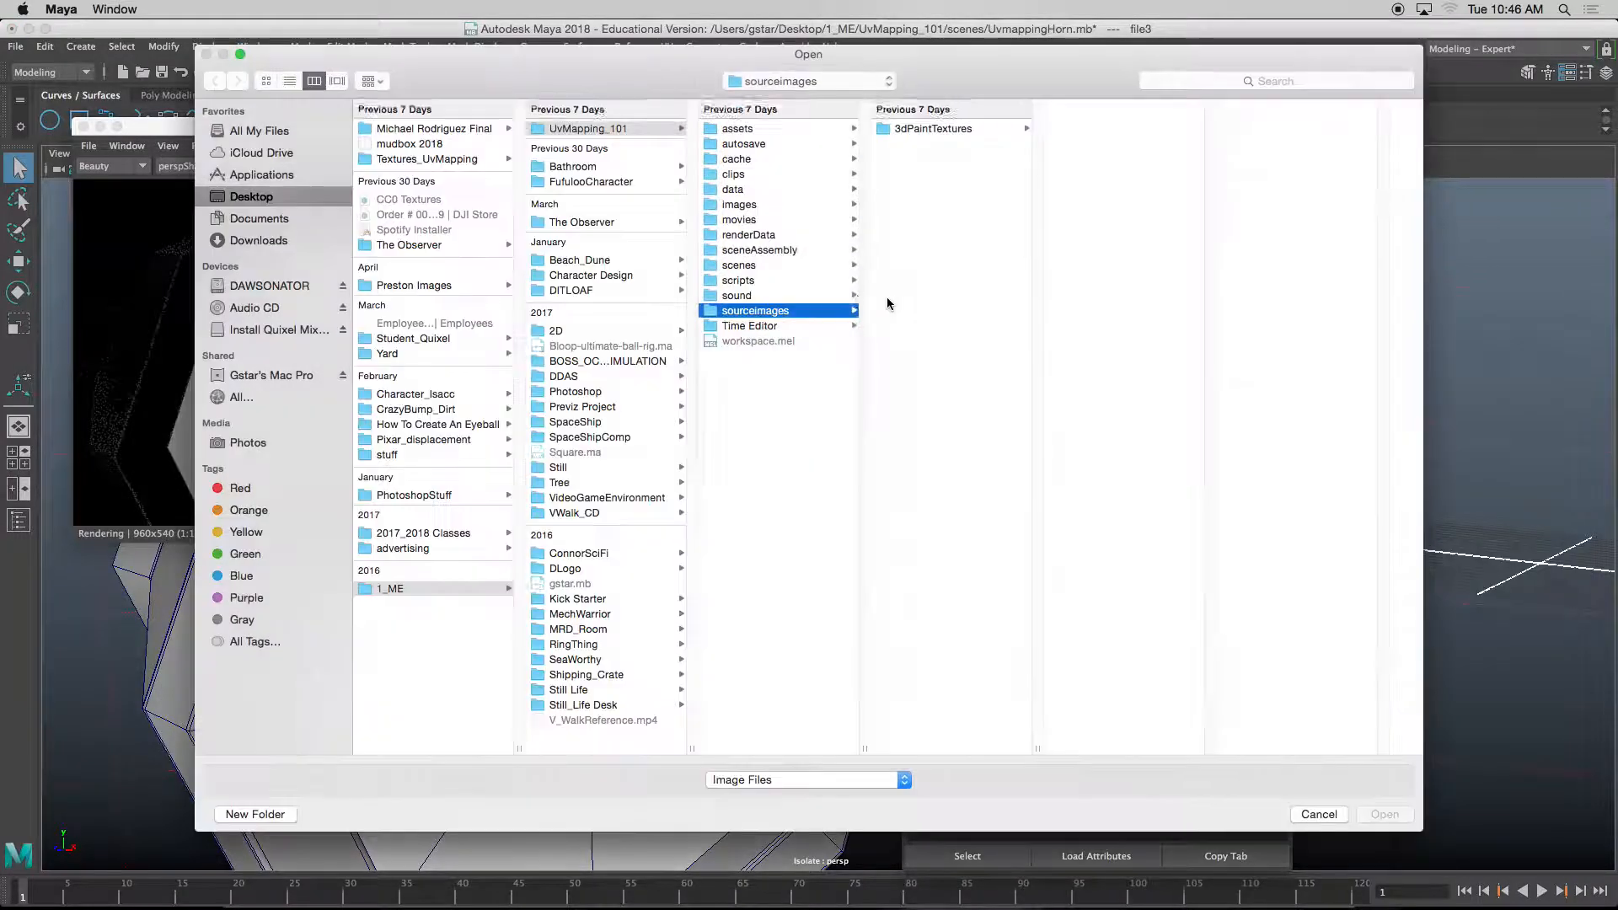
click(250, 376)
click(388, 253)
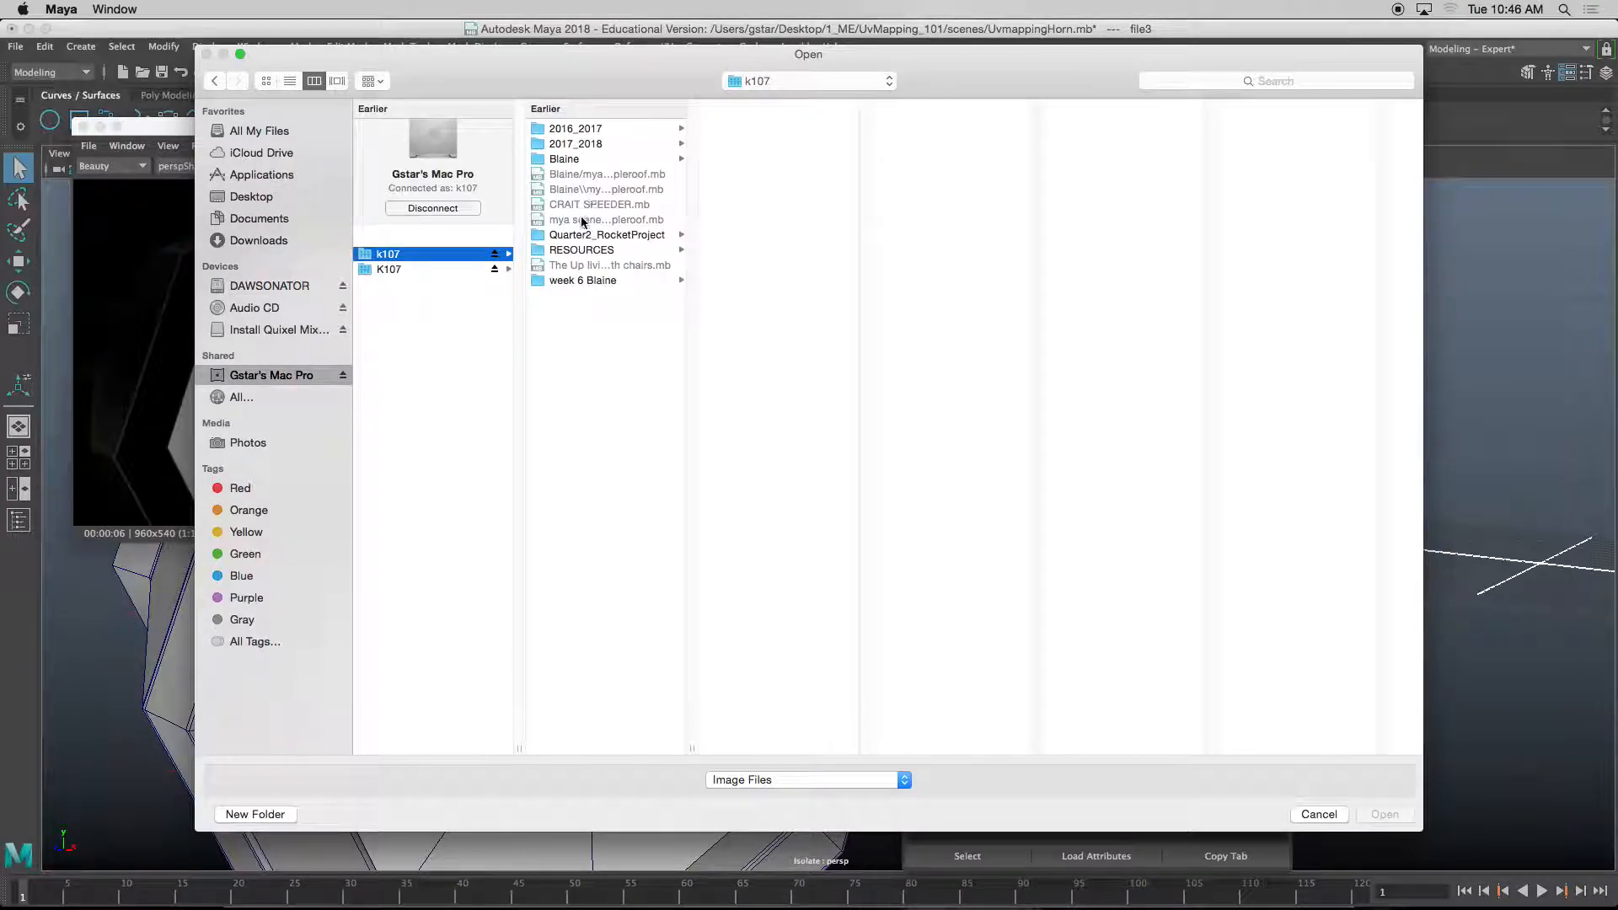
click(580, 250)
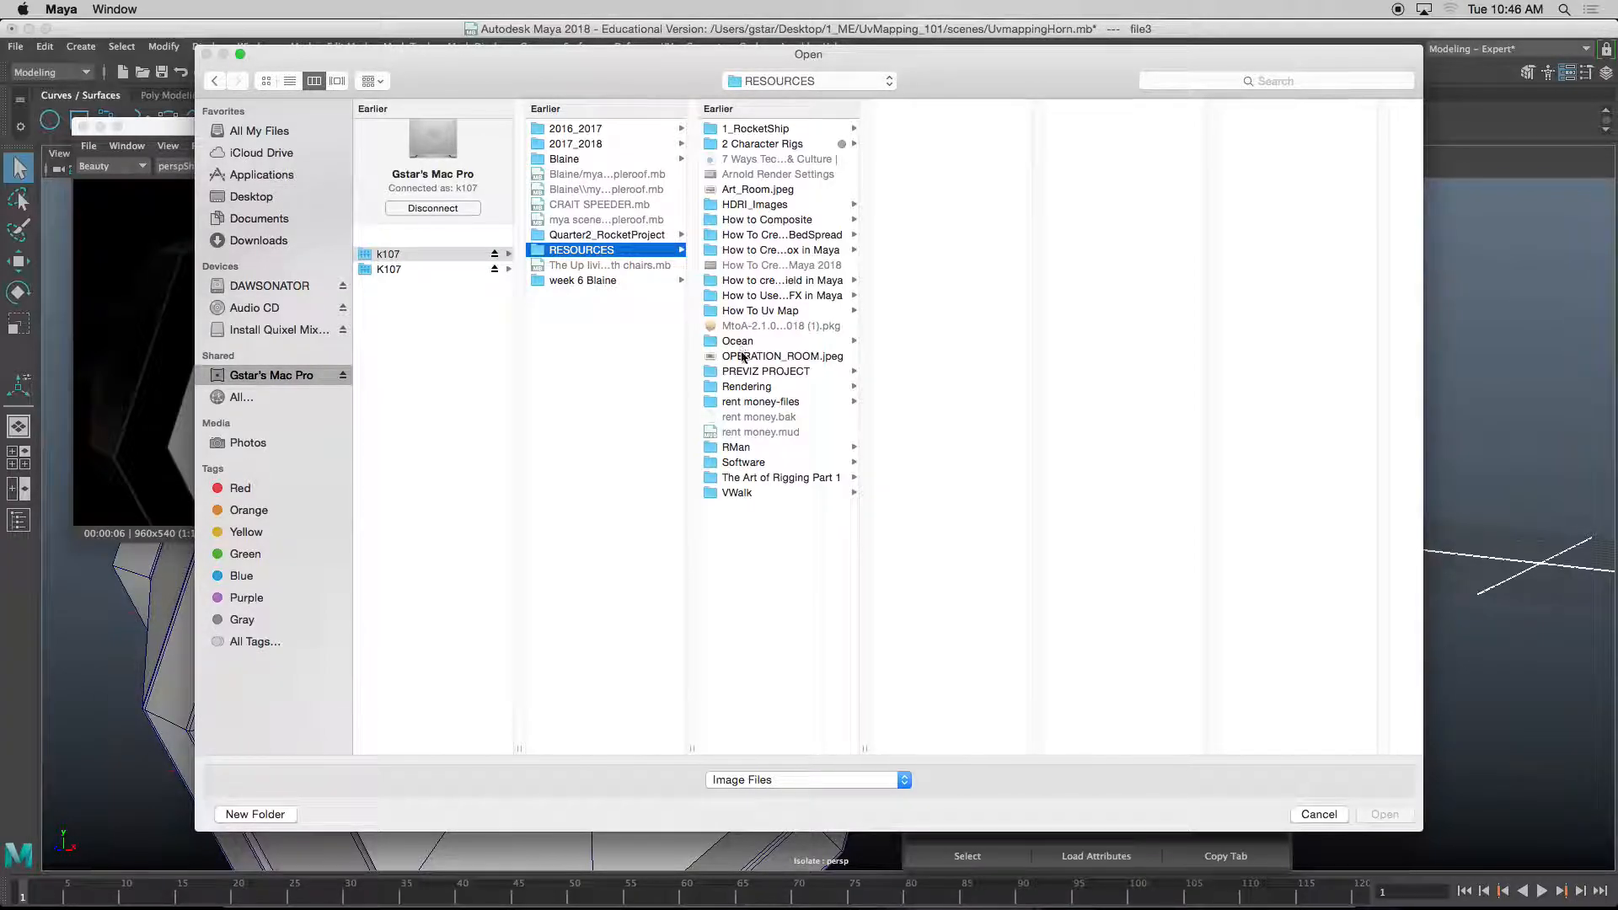
click(747, 205)
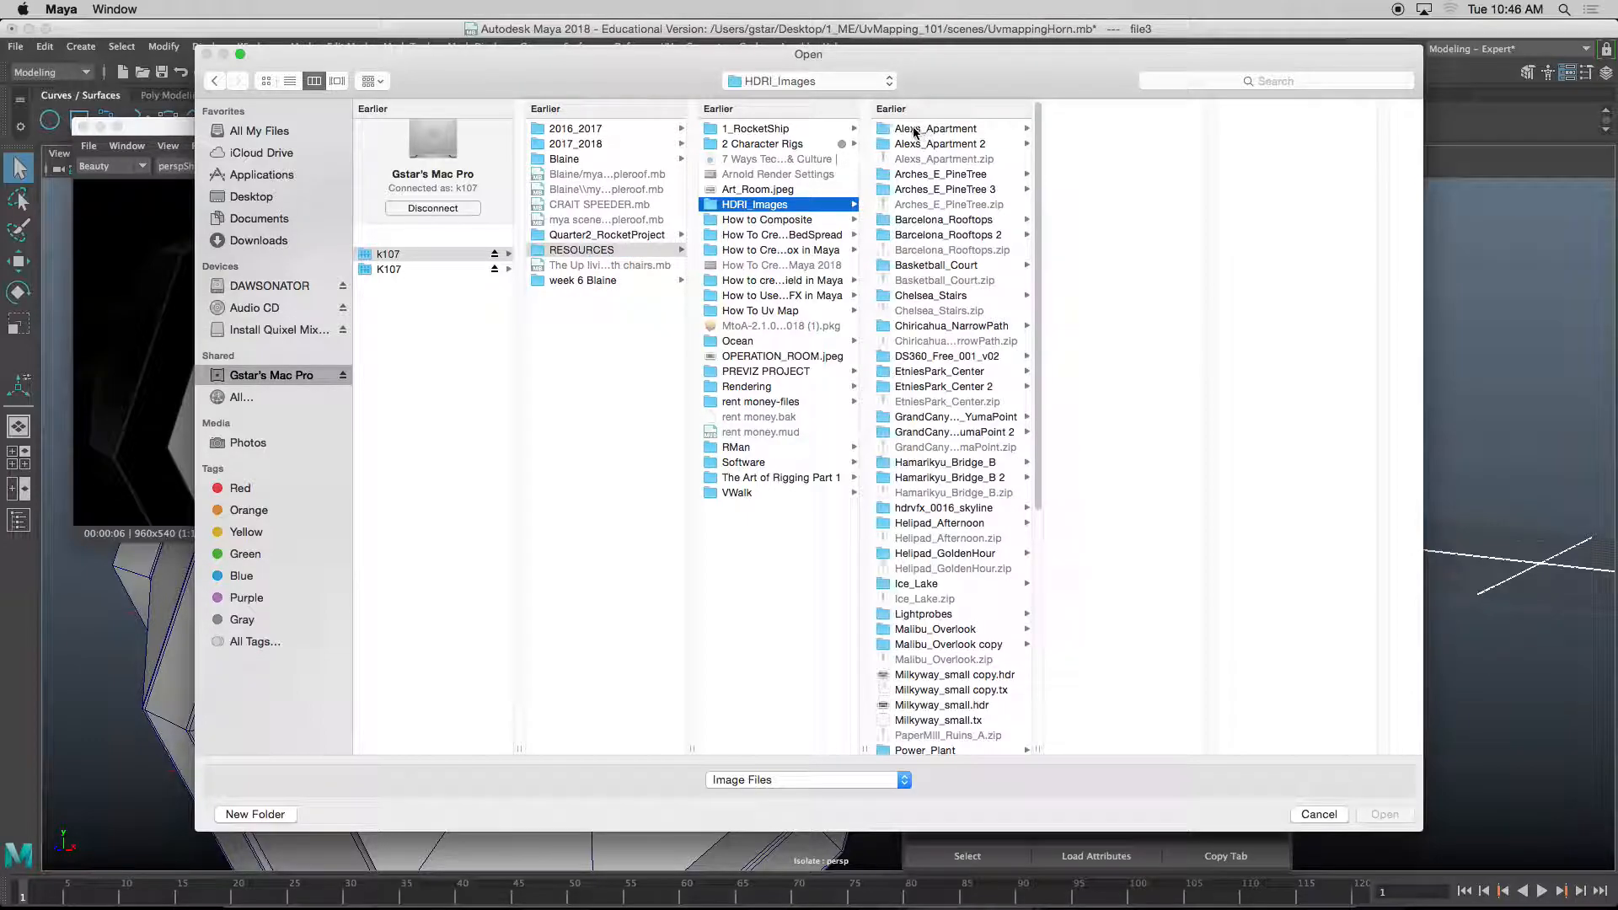
click(915, 131)
click(1106, 145)
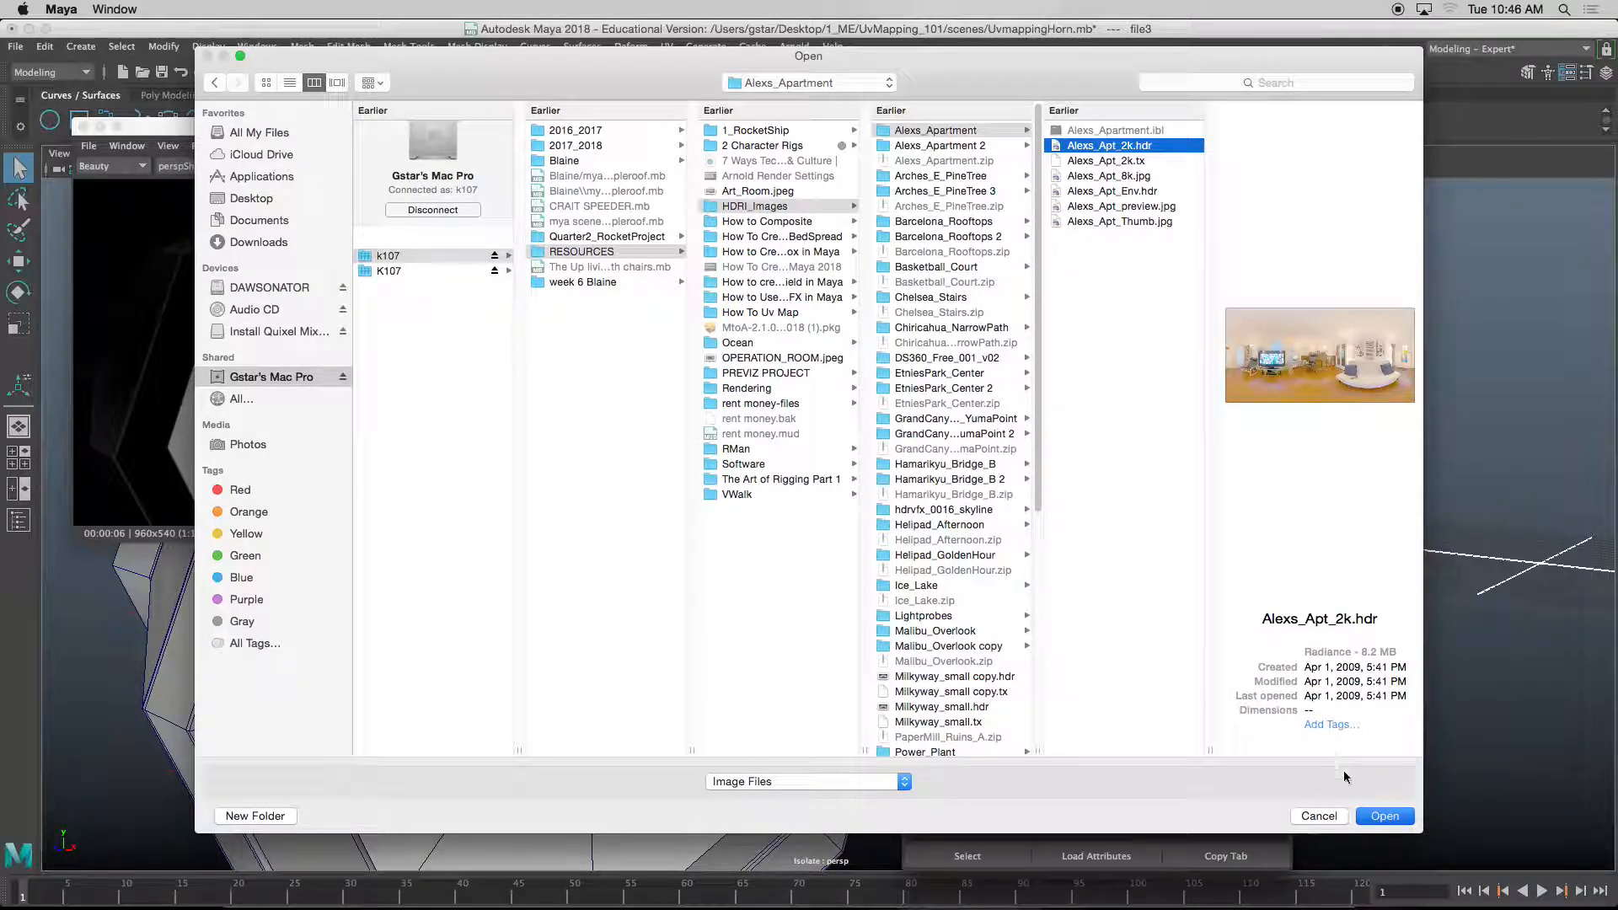
key(Return)
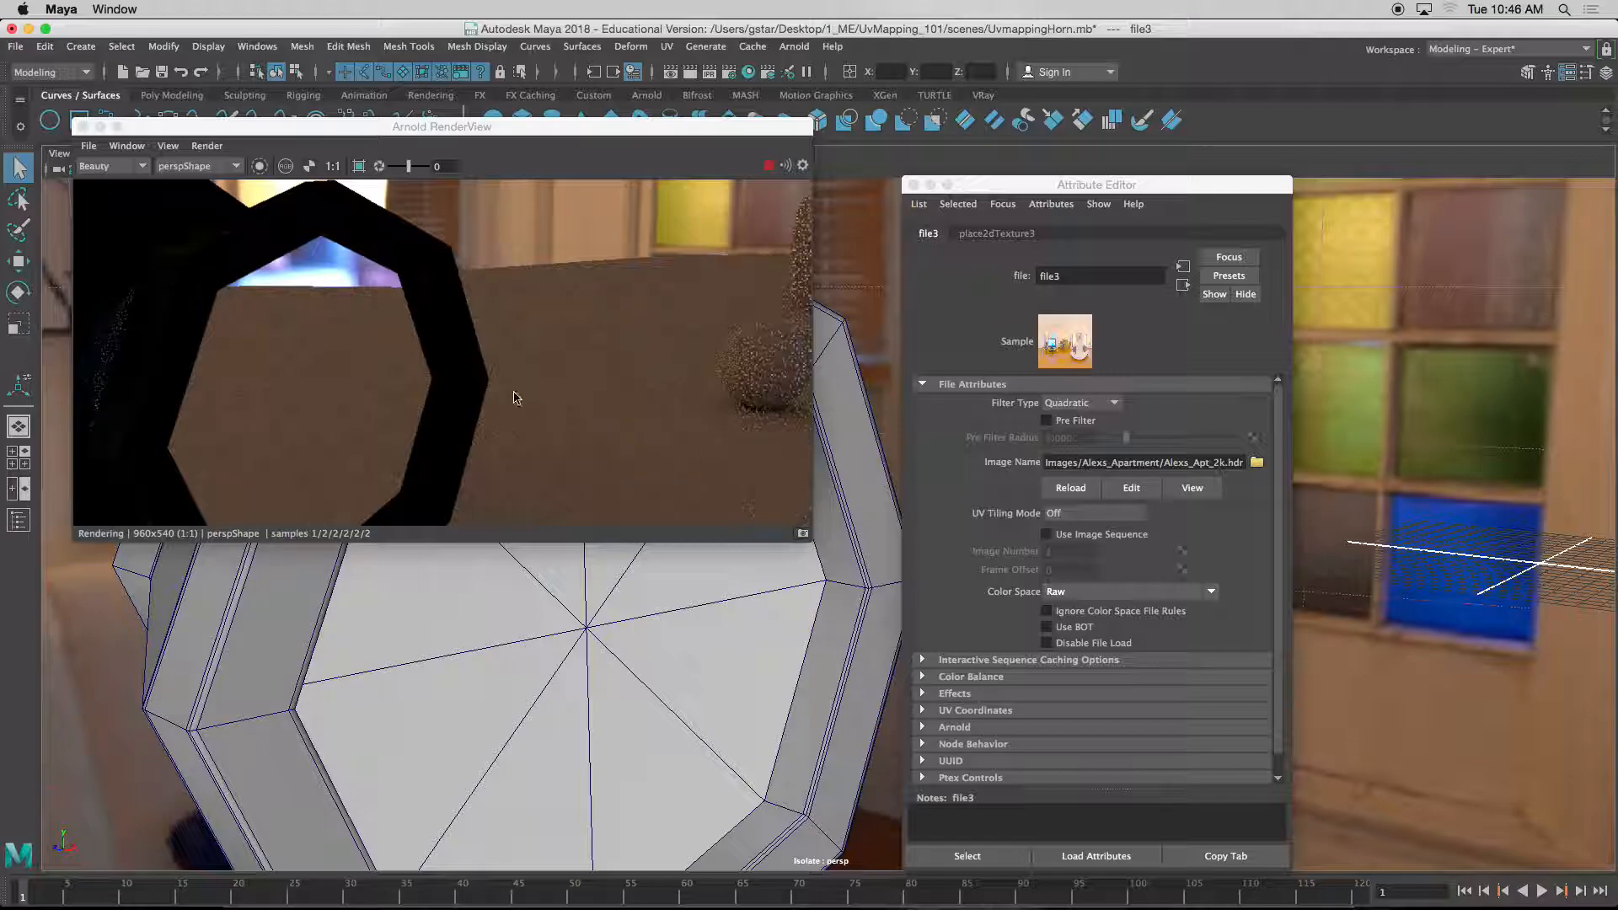
- Move the Attribute Editor clear of the render, select the lens disc and display its Bino_Glass material attributes
drag(974, 187, 1180, 178)
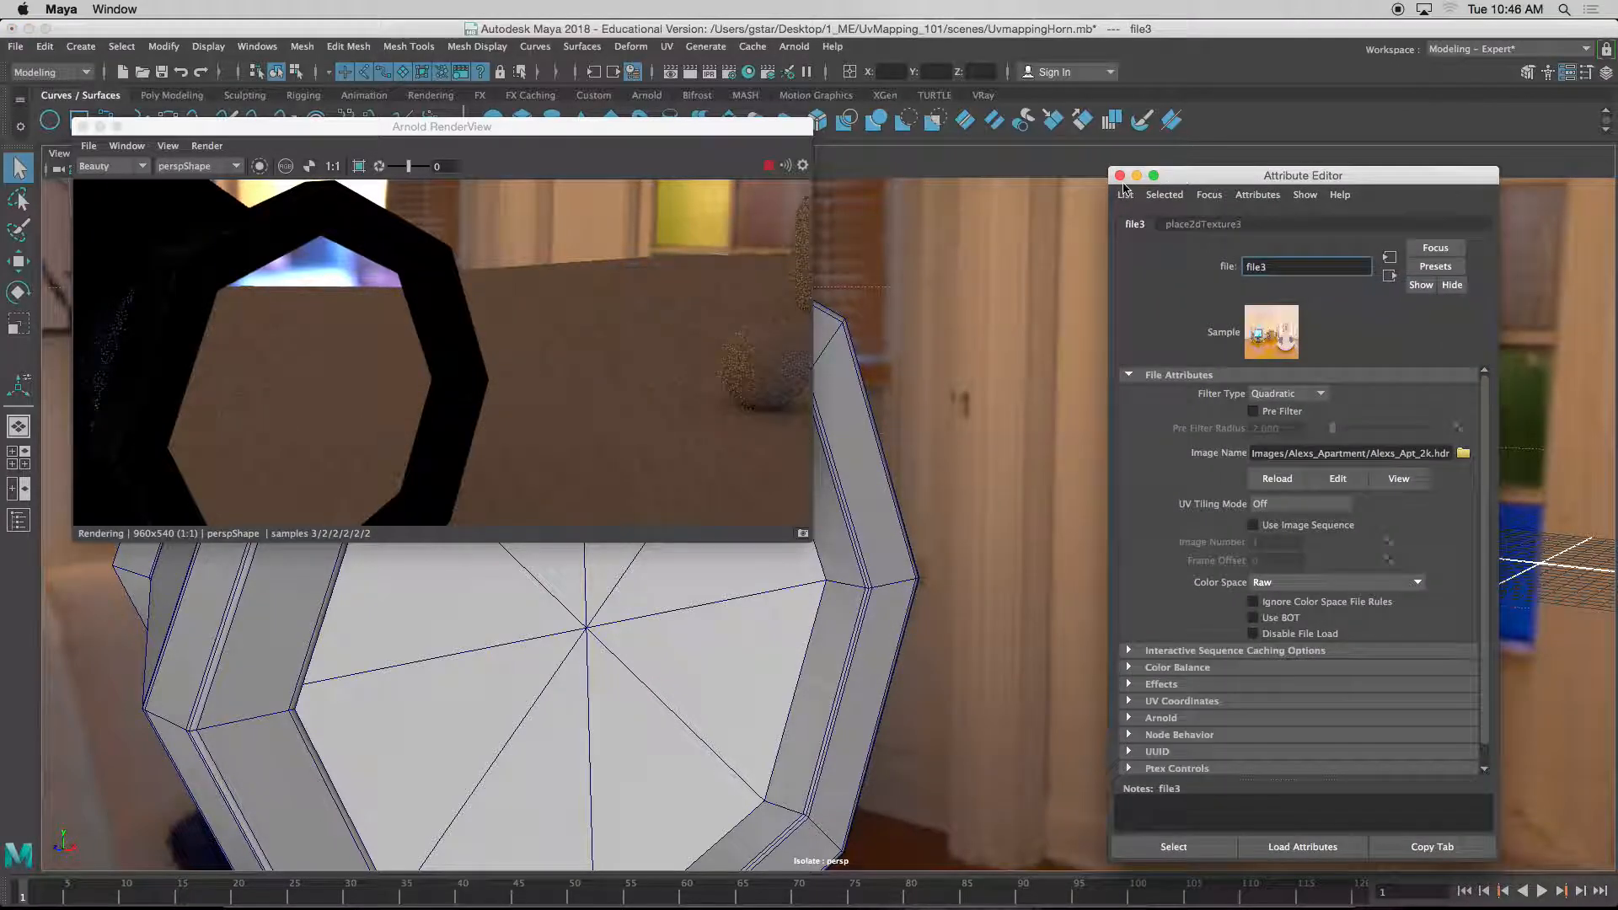
alt+drag(912, 371, 805, 374)
alt+drag(778, 716, 715, 630)
click(715, 631)
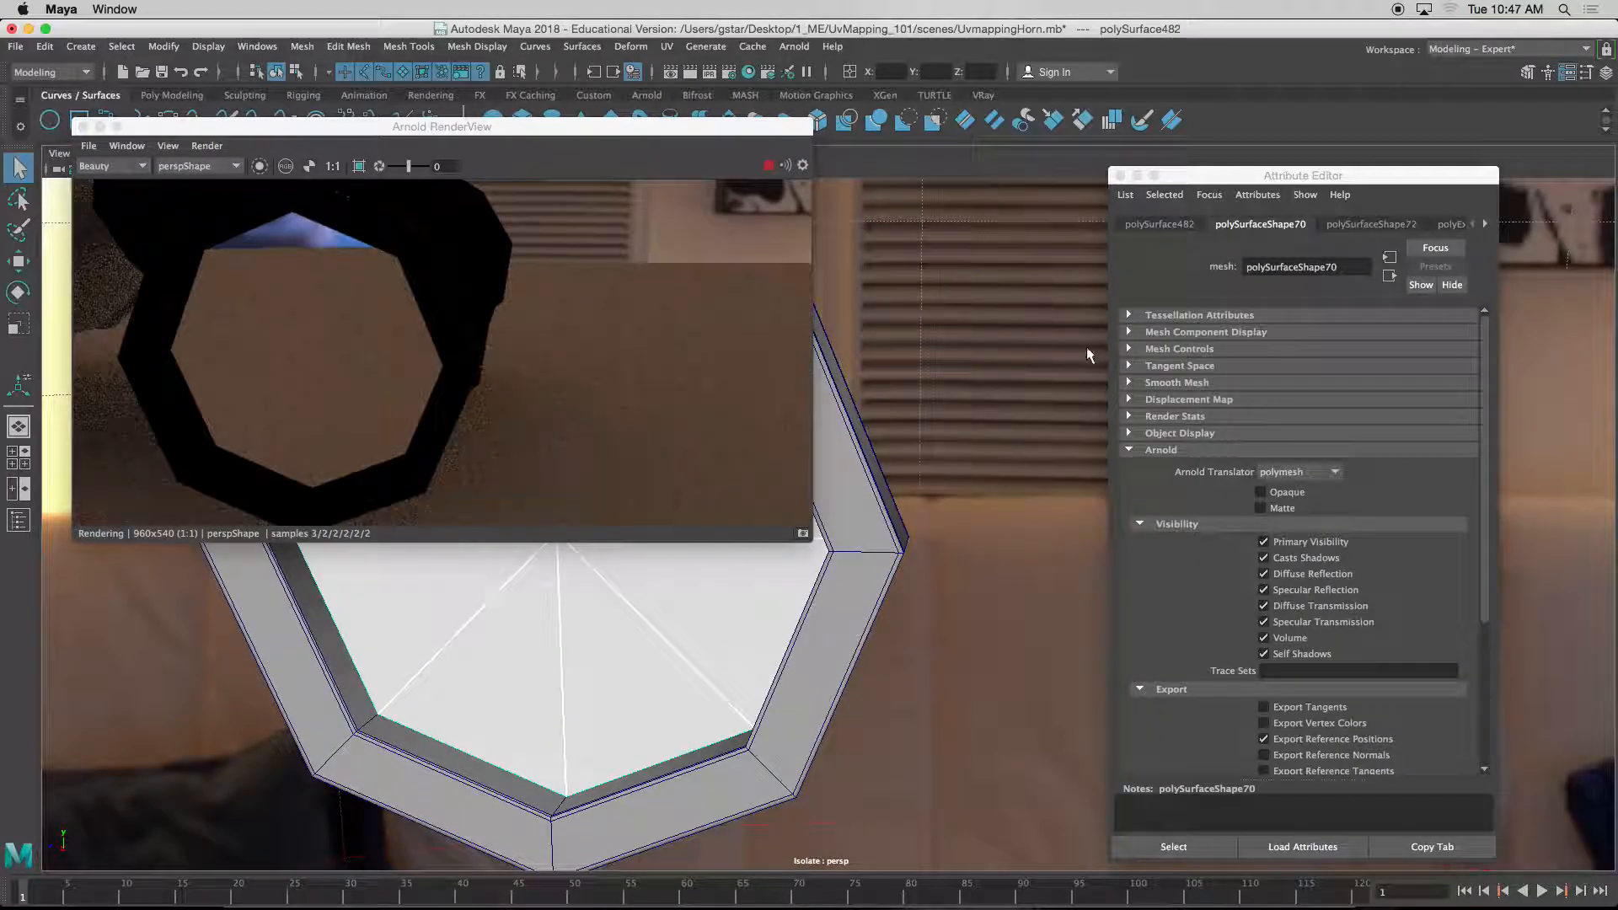
click(1446, 225)
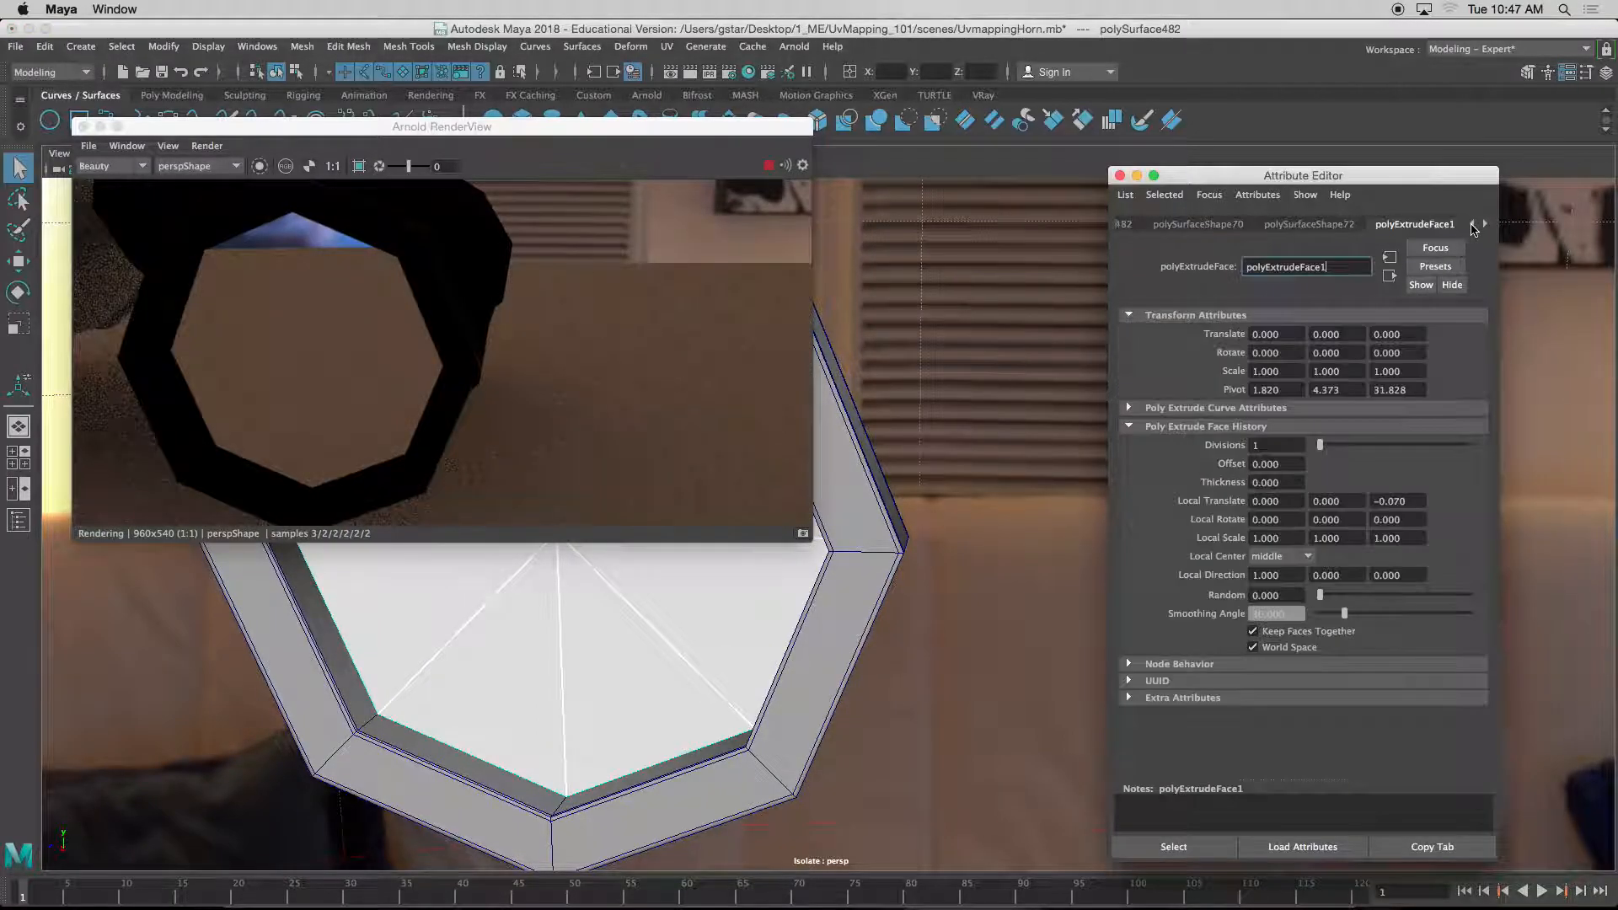
click(1432, 225)
drag(1382, 180, 1378, 116)
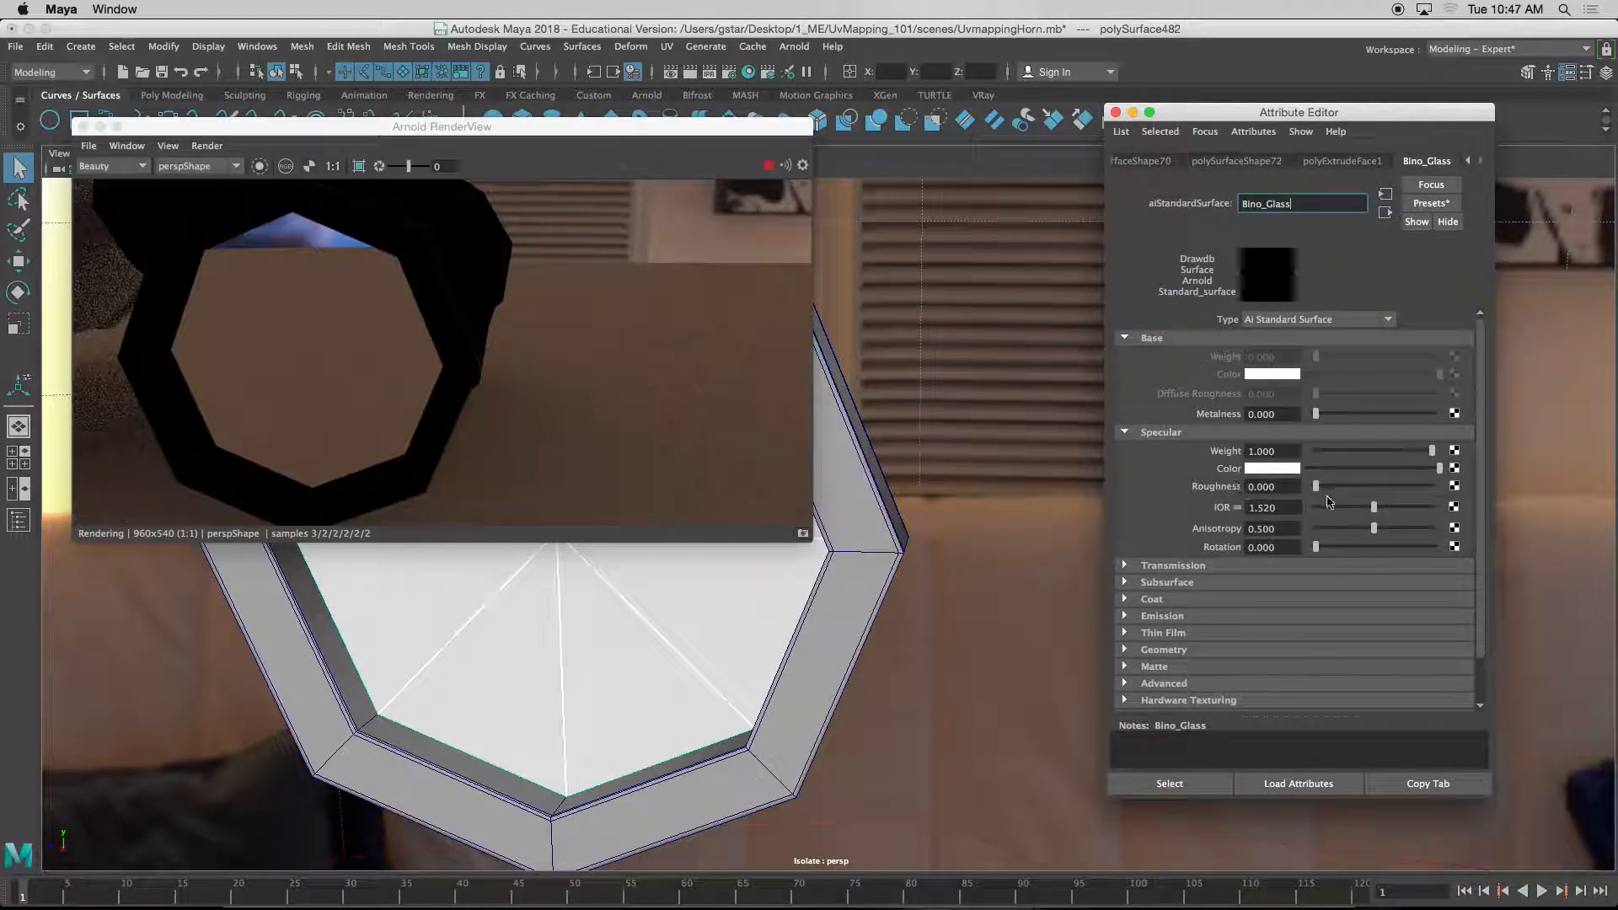
- Try transmission Extra Roughness values of 0.390 and 0.235 on the Bino_Glass material, checking the lens in the render
click(1127, 567)
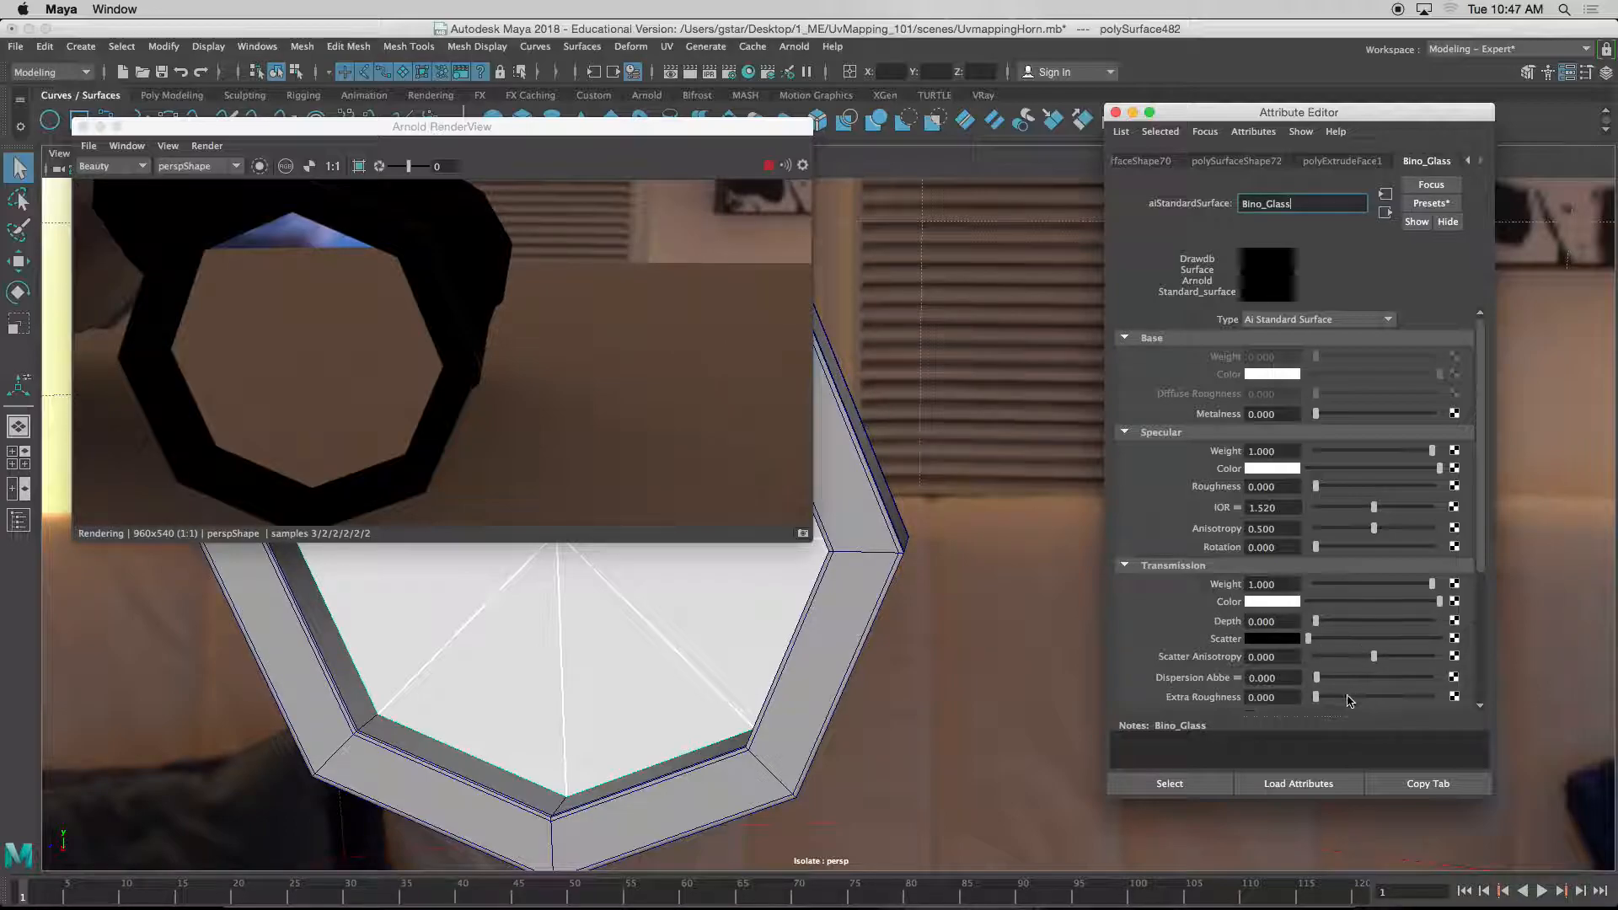
scroll(1481, 580, down, 3)
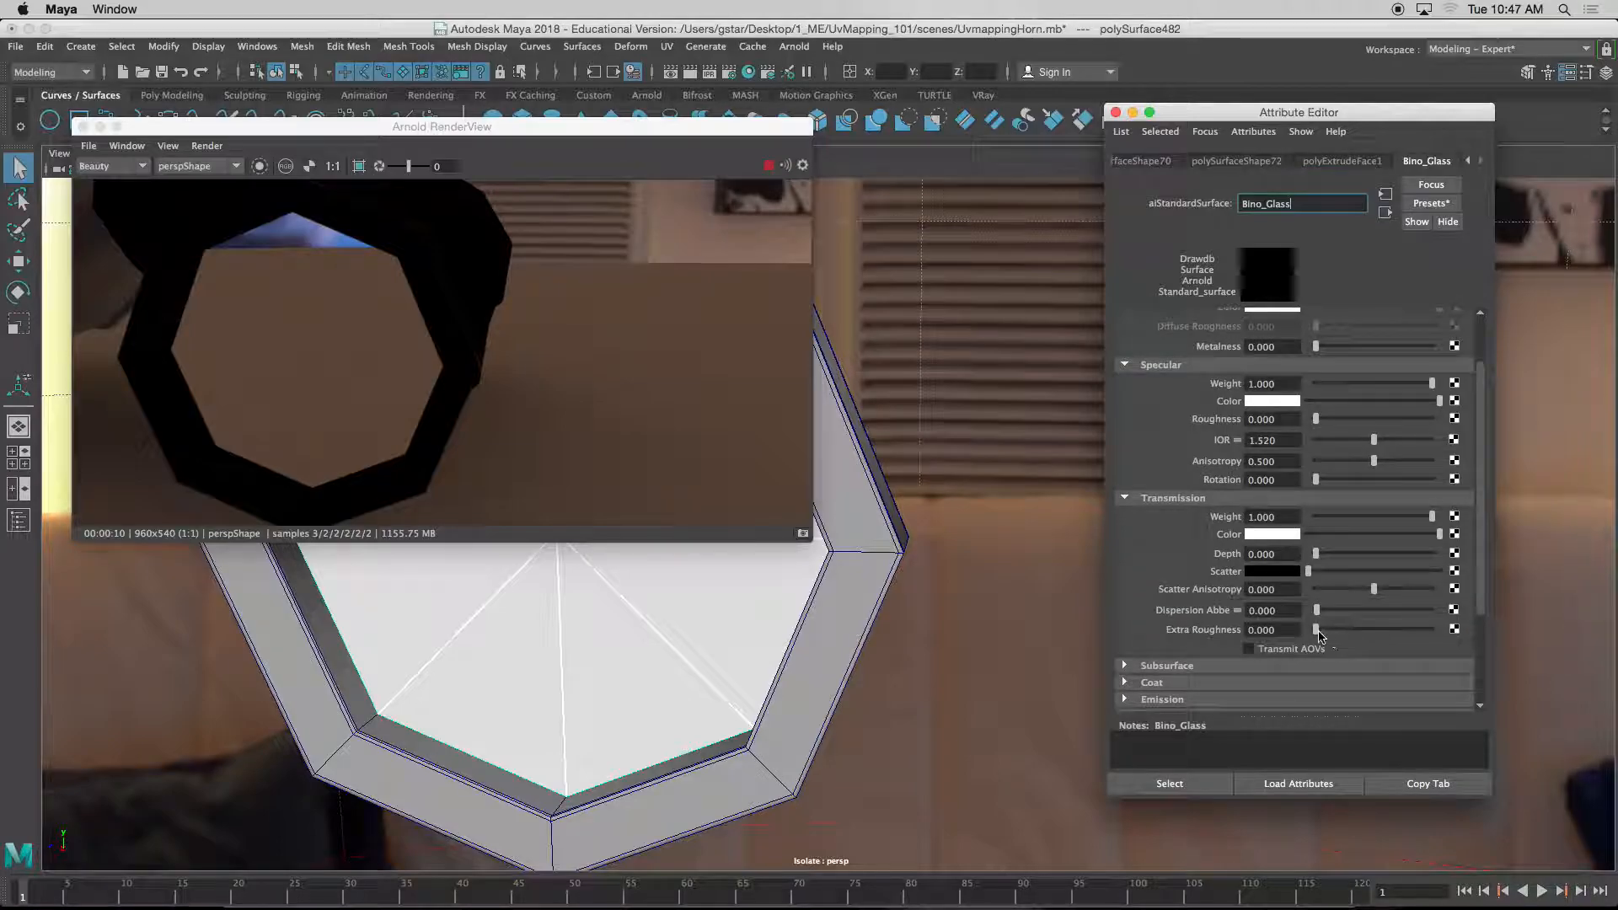
drag(1317, 629, 1361, 632)
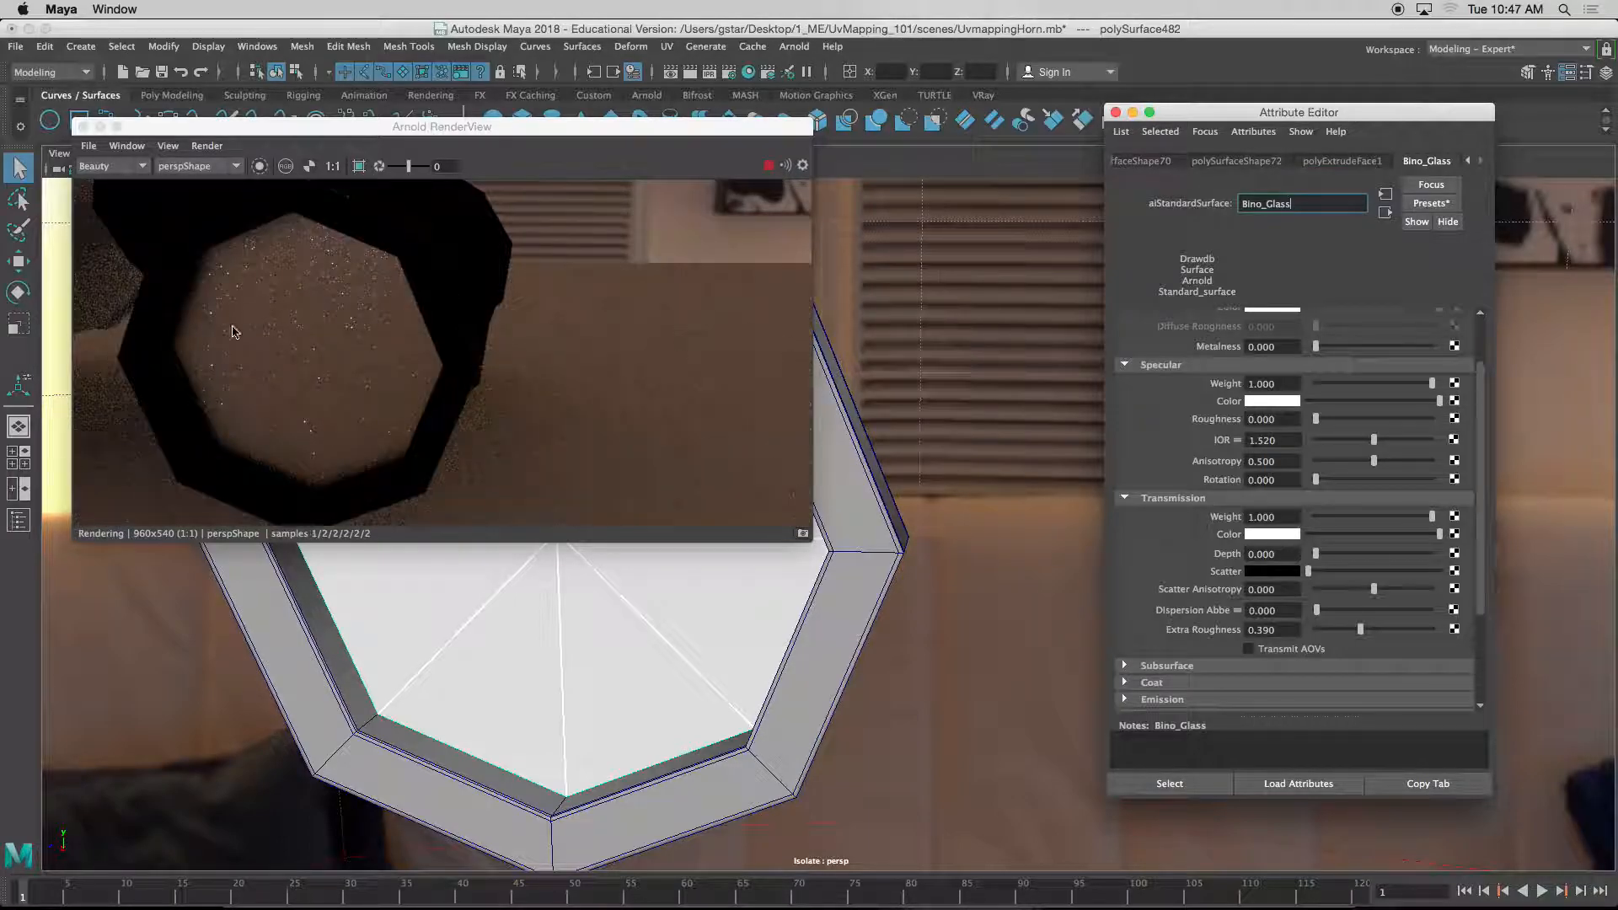
scroll(250, 332, up, 3)
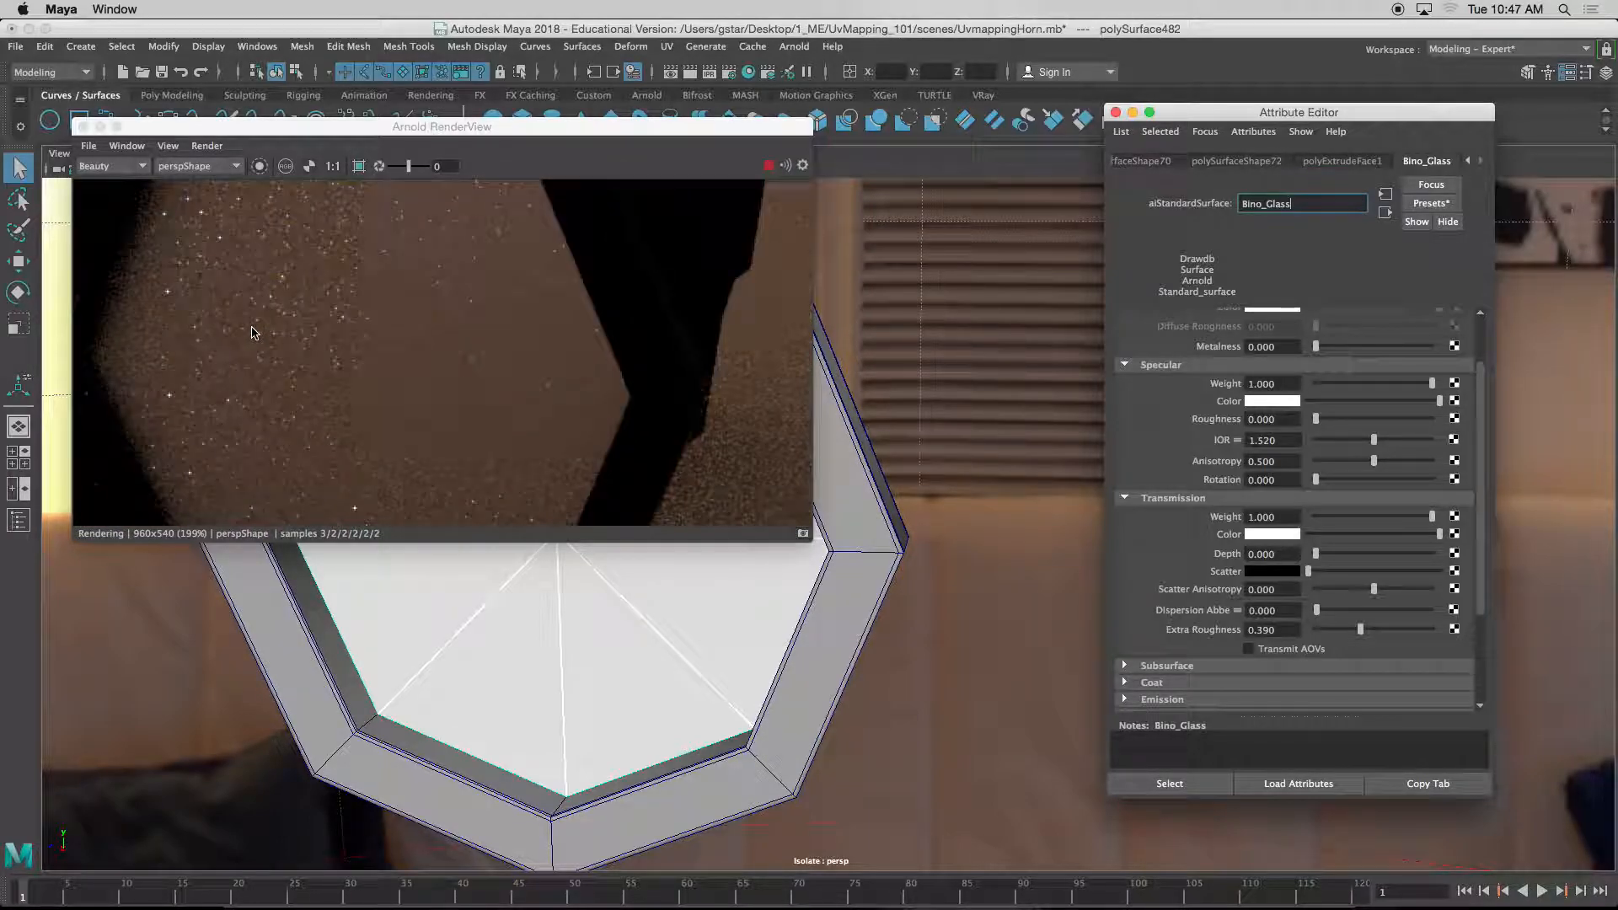
scroll(271, 333, down, 2)
alt+drag(707, 504, 669, 656)
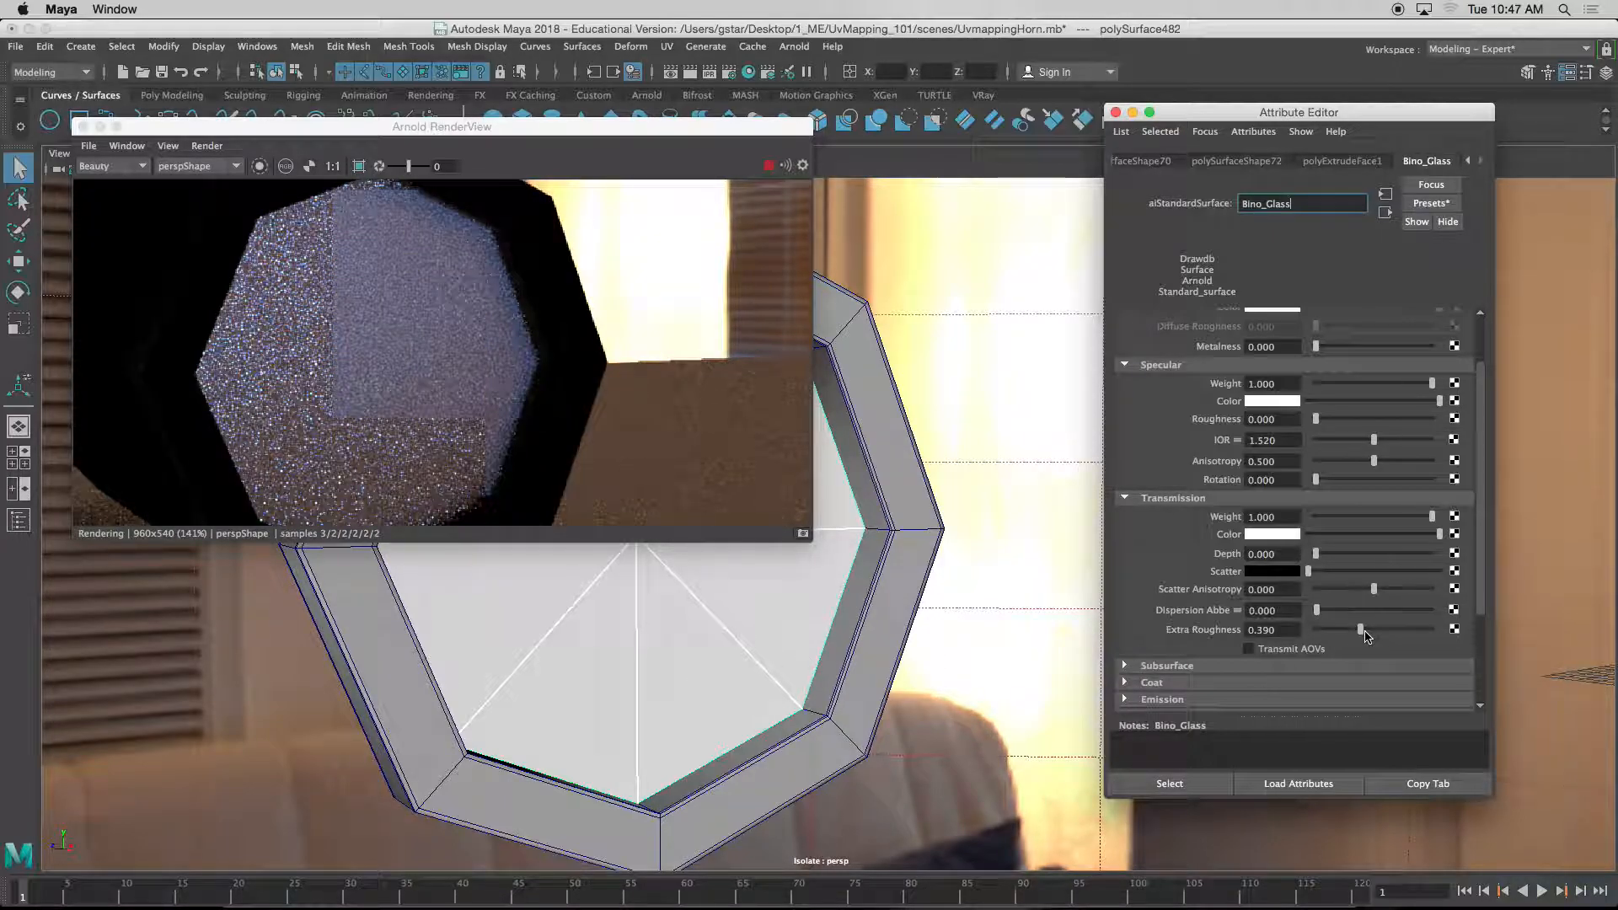
drag(1361, 631, 1344, 638)
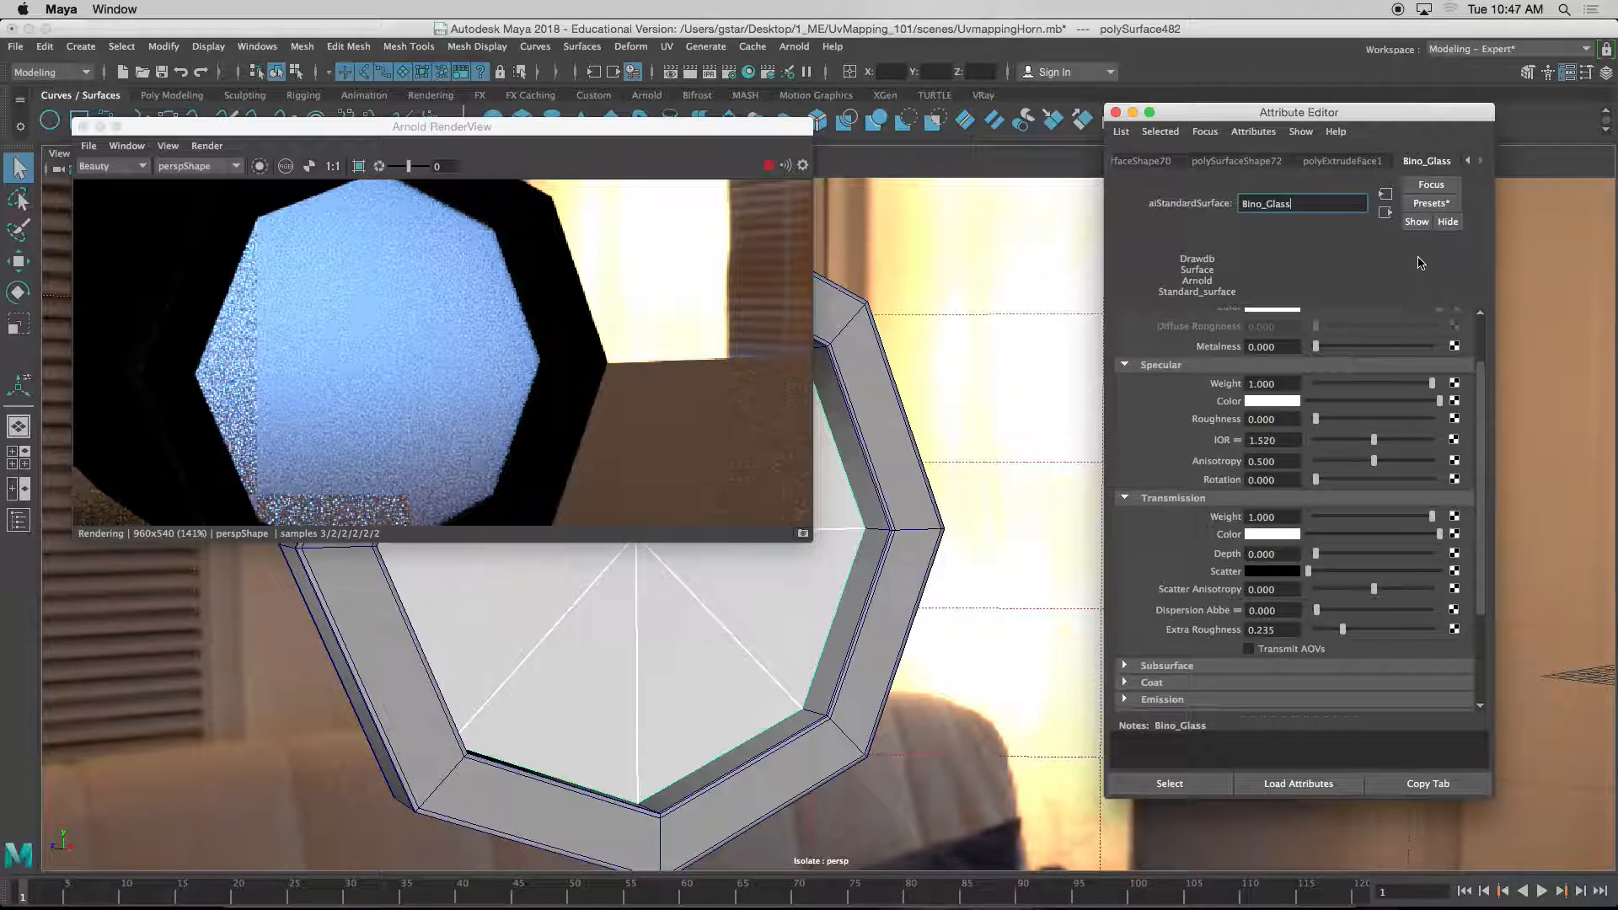
- Replace the Bino_Glass material's settings with the Frosted_Glass preset
click(1431, 203)
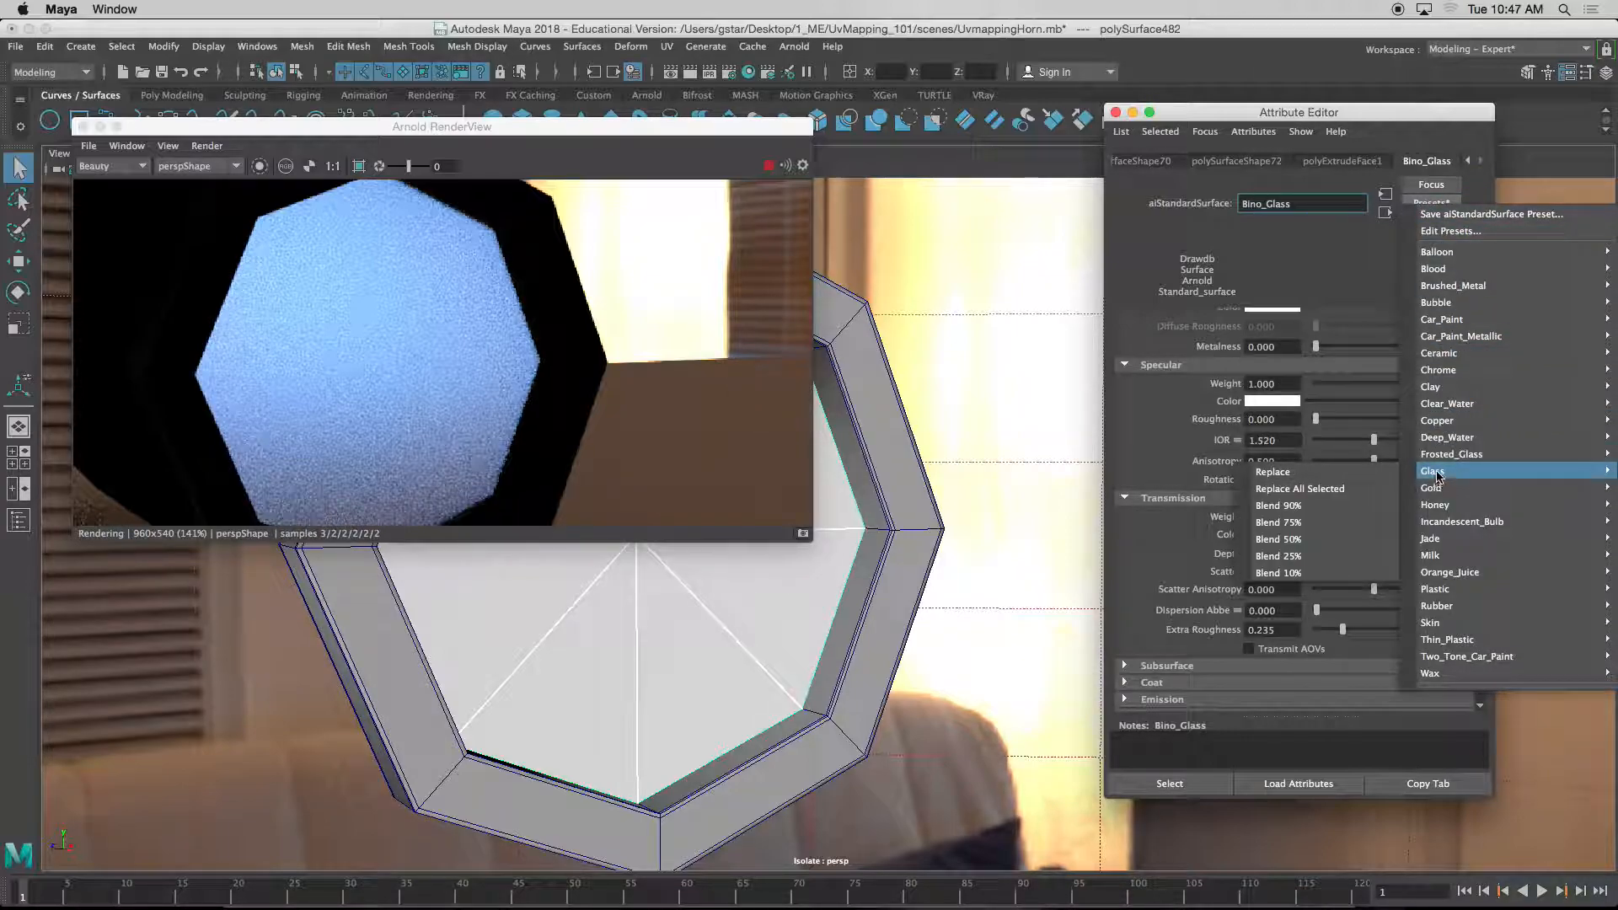
mouse_move(1437, 456)
click(1350, 456)
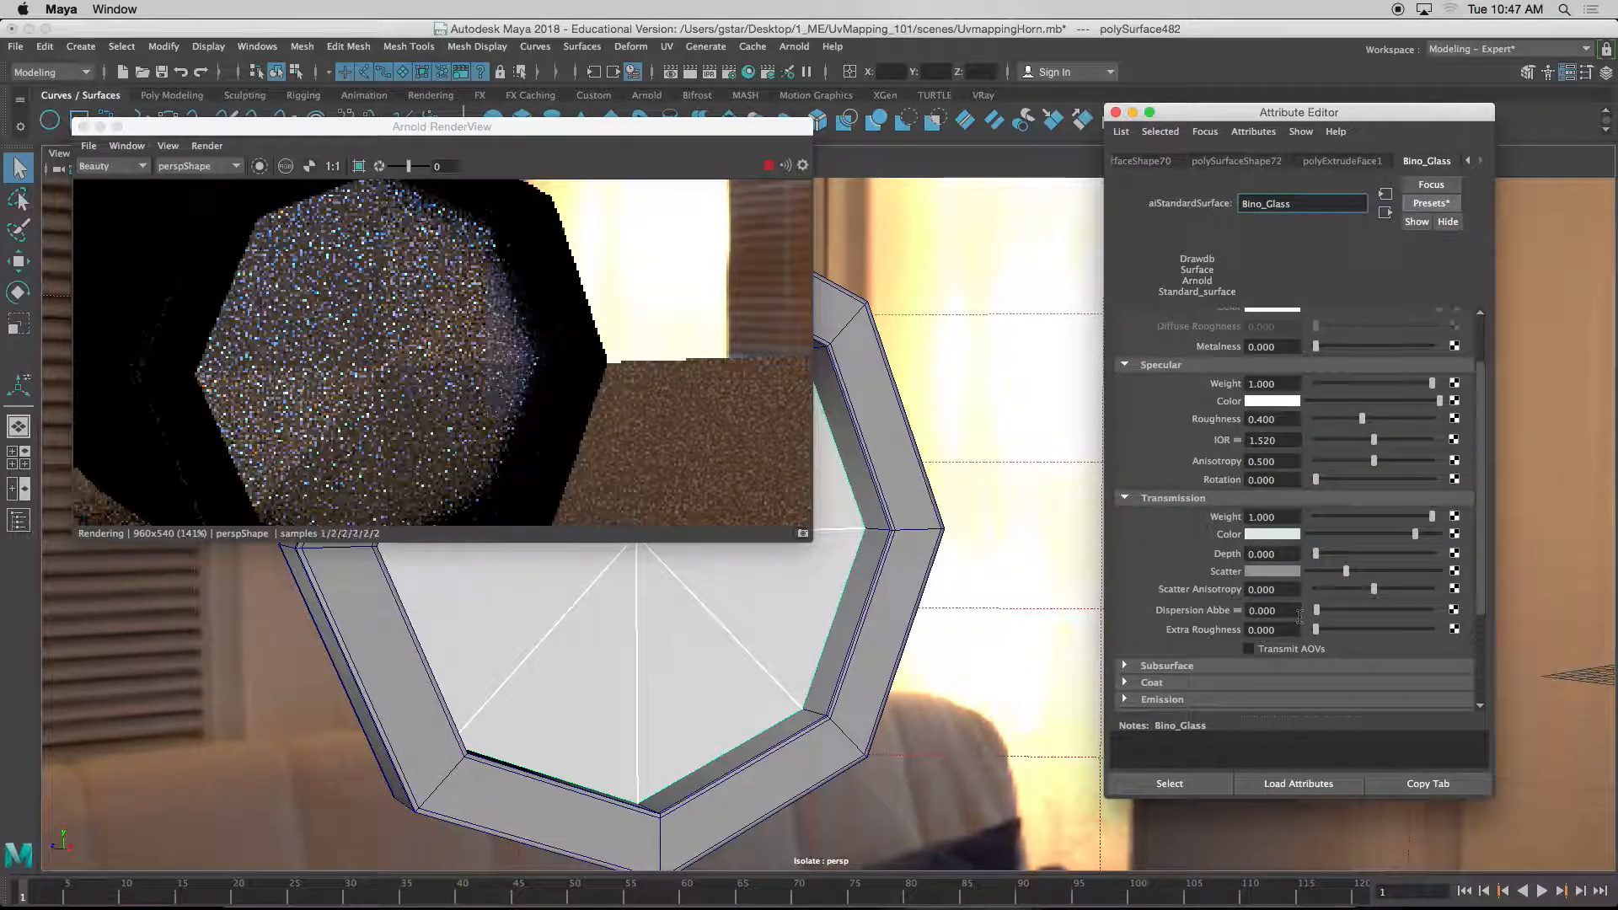
- Turn on smooth mesh preview for the lens disc and the eyepiece ring around it
click(700, 571)
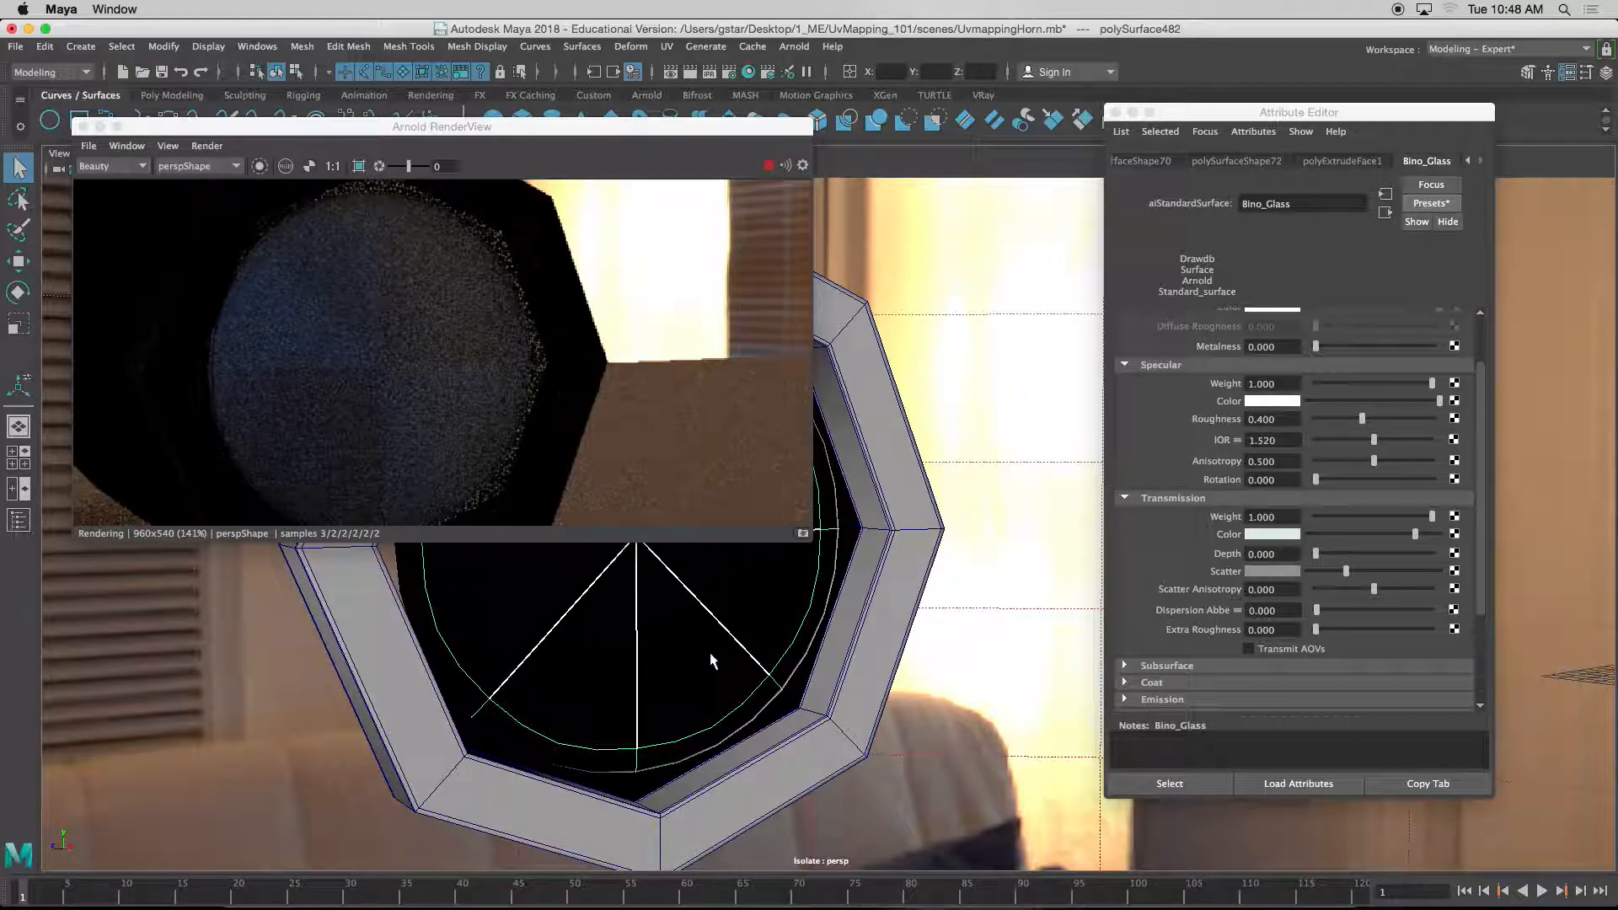
key(r)
click(837, 437)
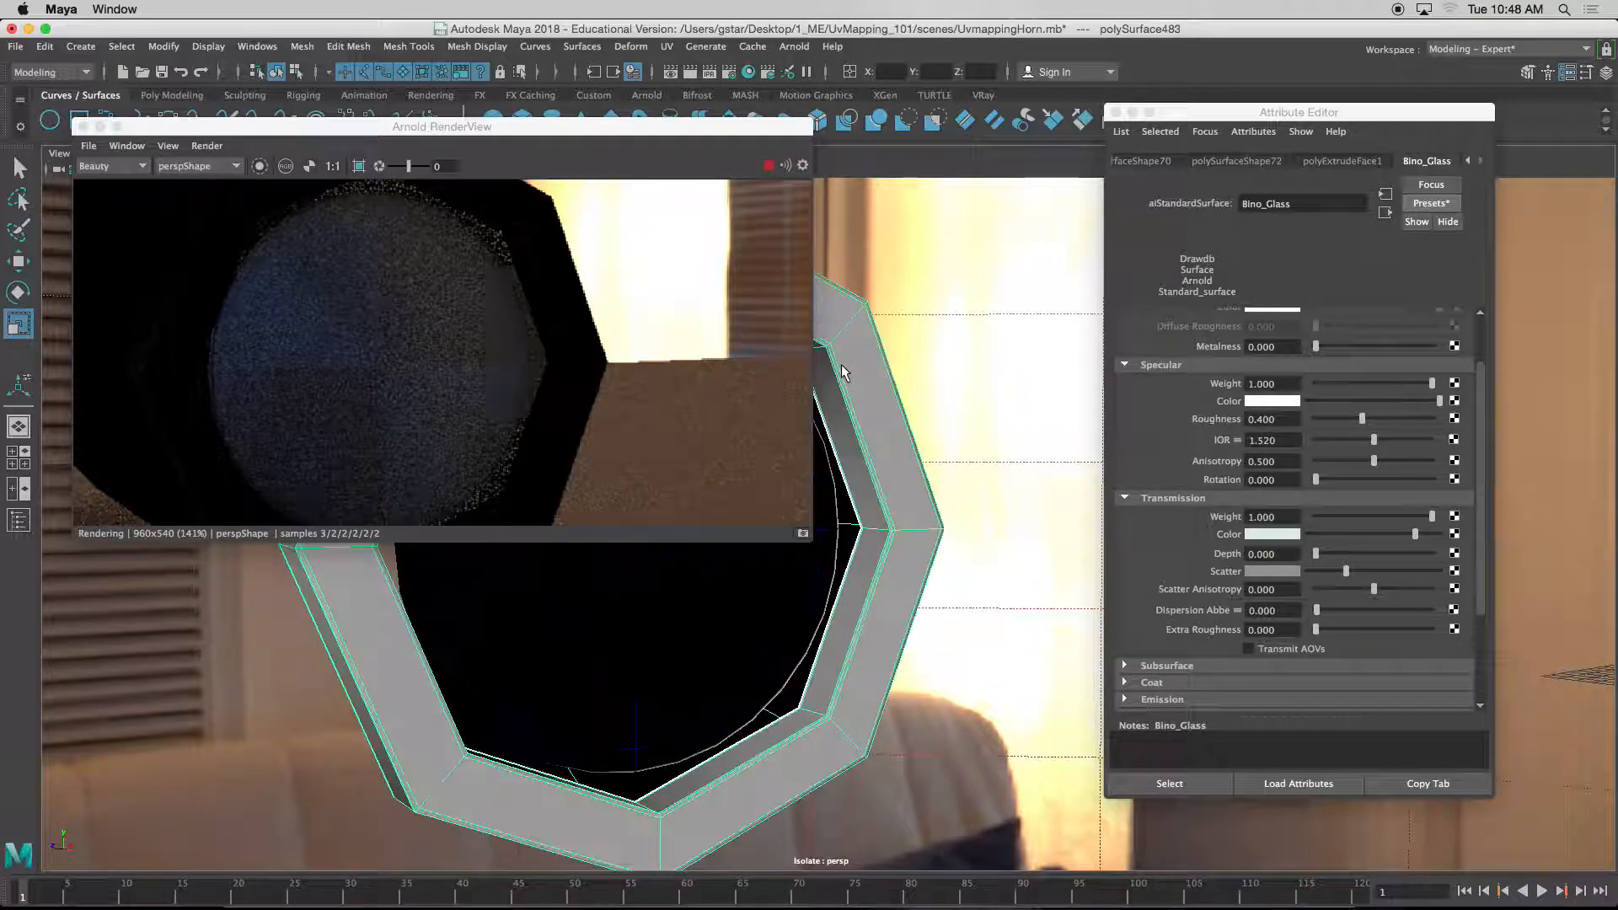
key(3)
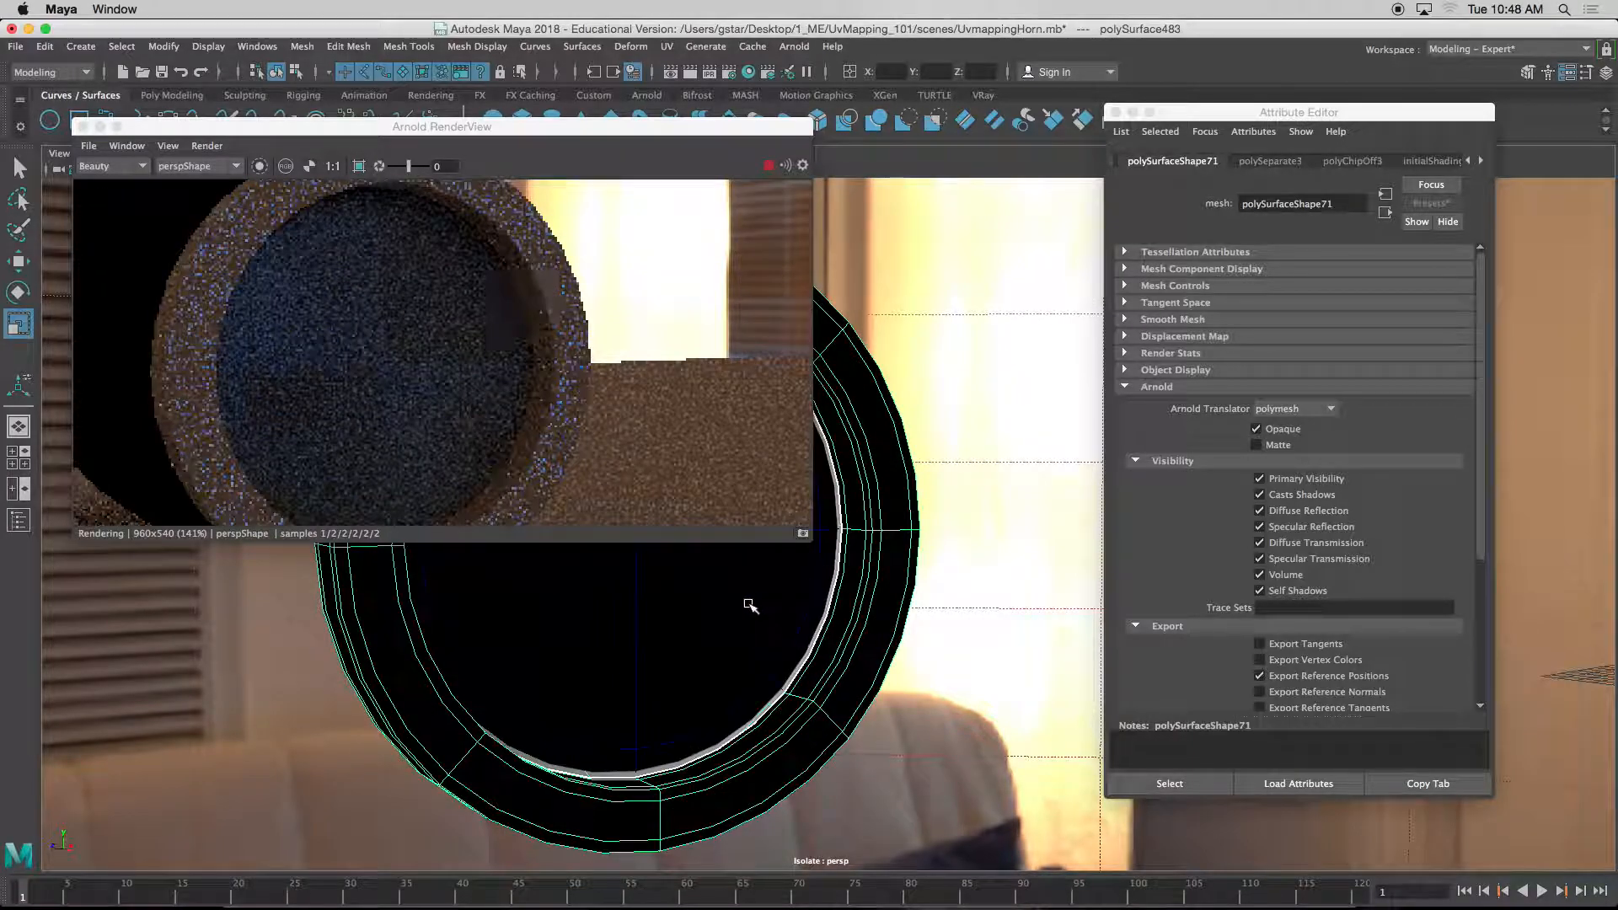
- Reselect the lens disc and replace its Bino_Glass material settings with the Glass preset
click(747, 599)
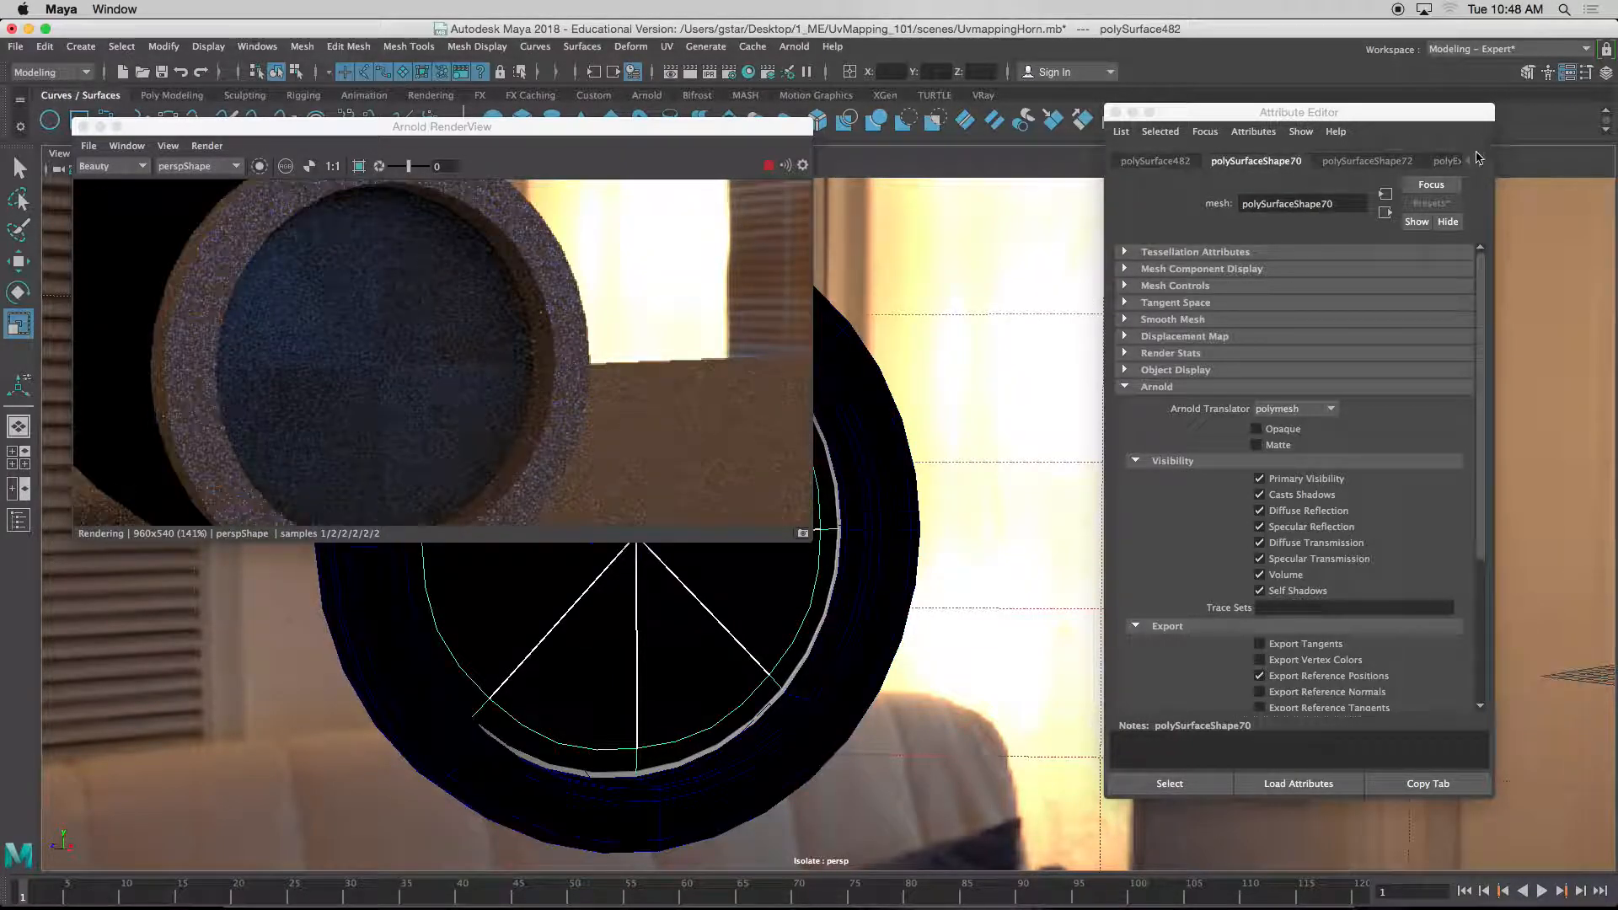
click(1483, 162)
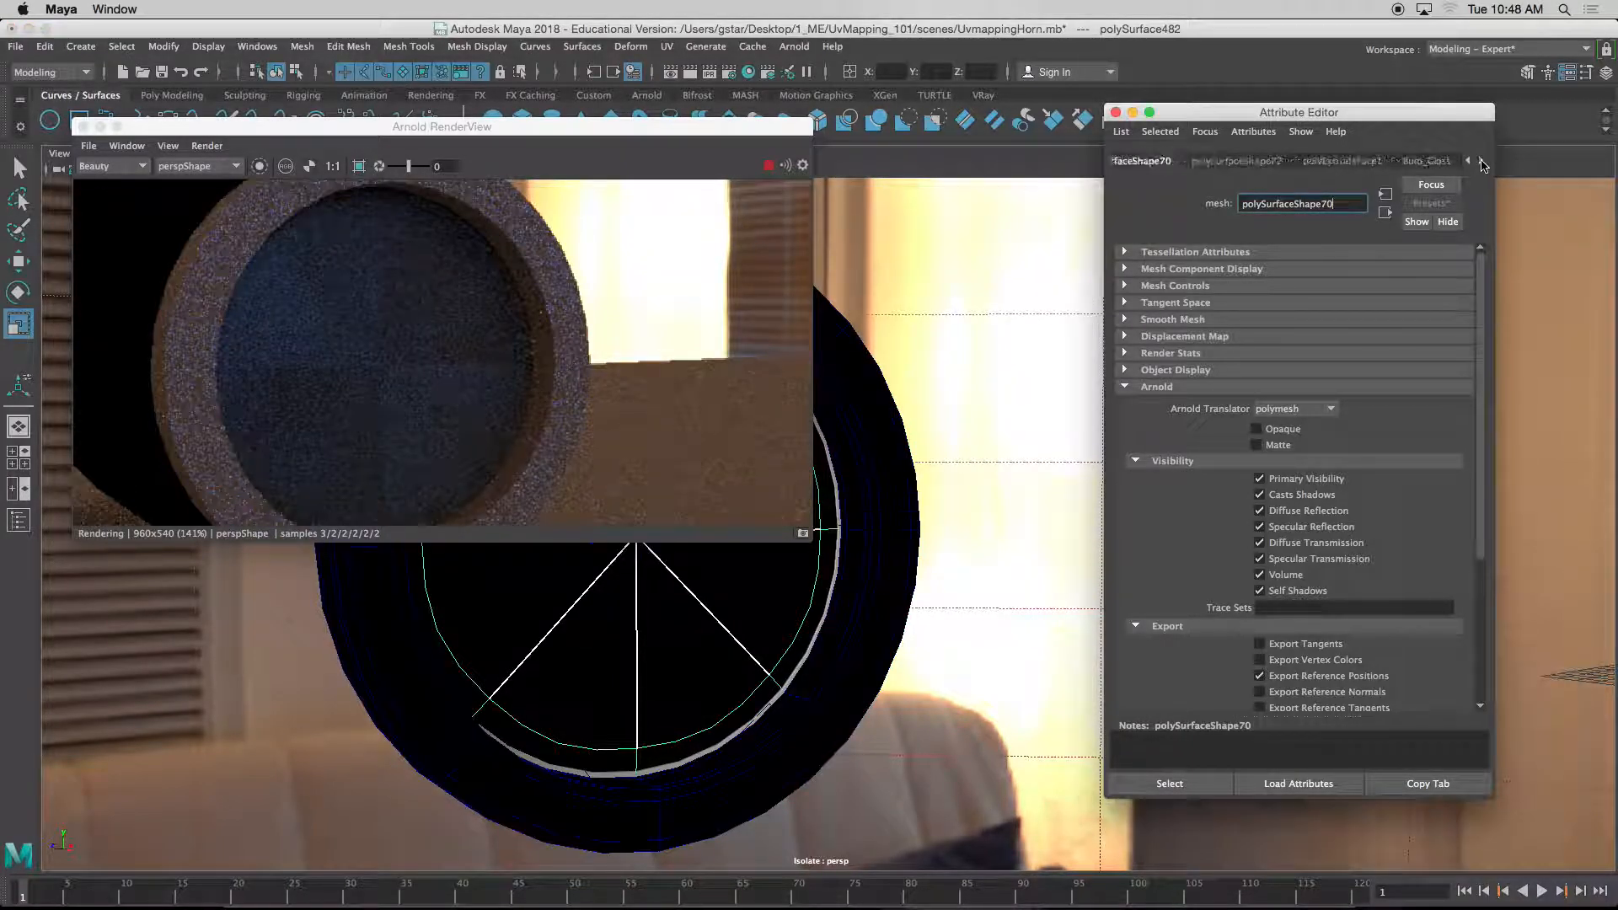
click(1428, 161)
click(1430, 207)
mouse_move(1433, 475)
click(1335, 477)
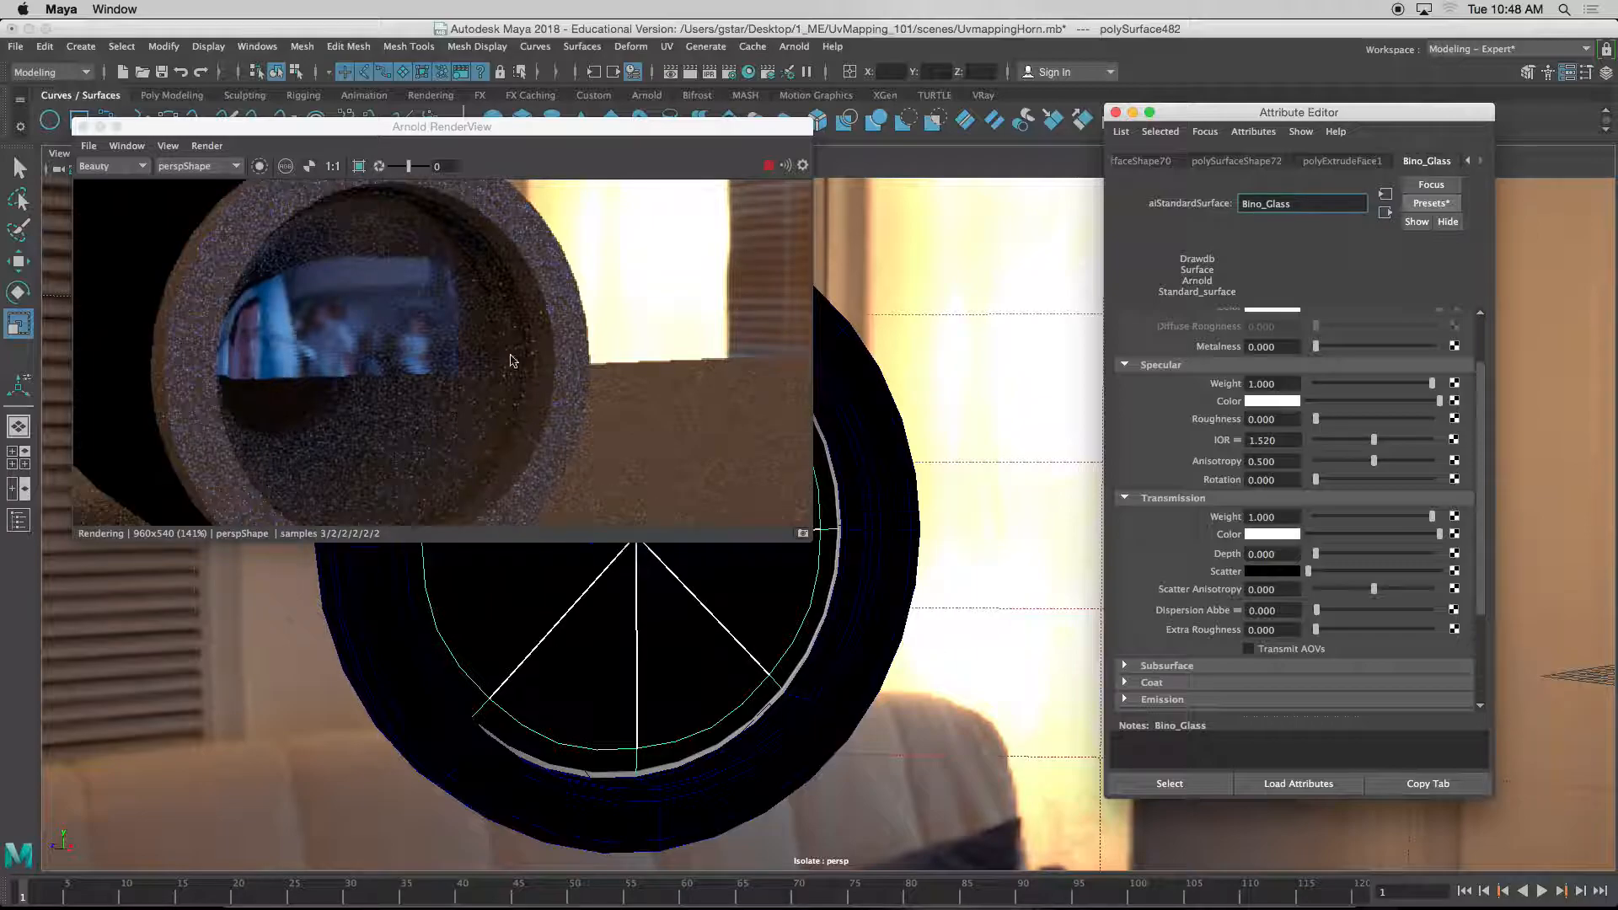
- Check the lens reflections in the render from several angles, and close the Attribute Editor and Arnold RenderView
alt+drag(749, 628, 650, 632)
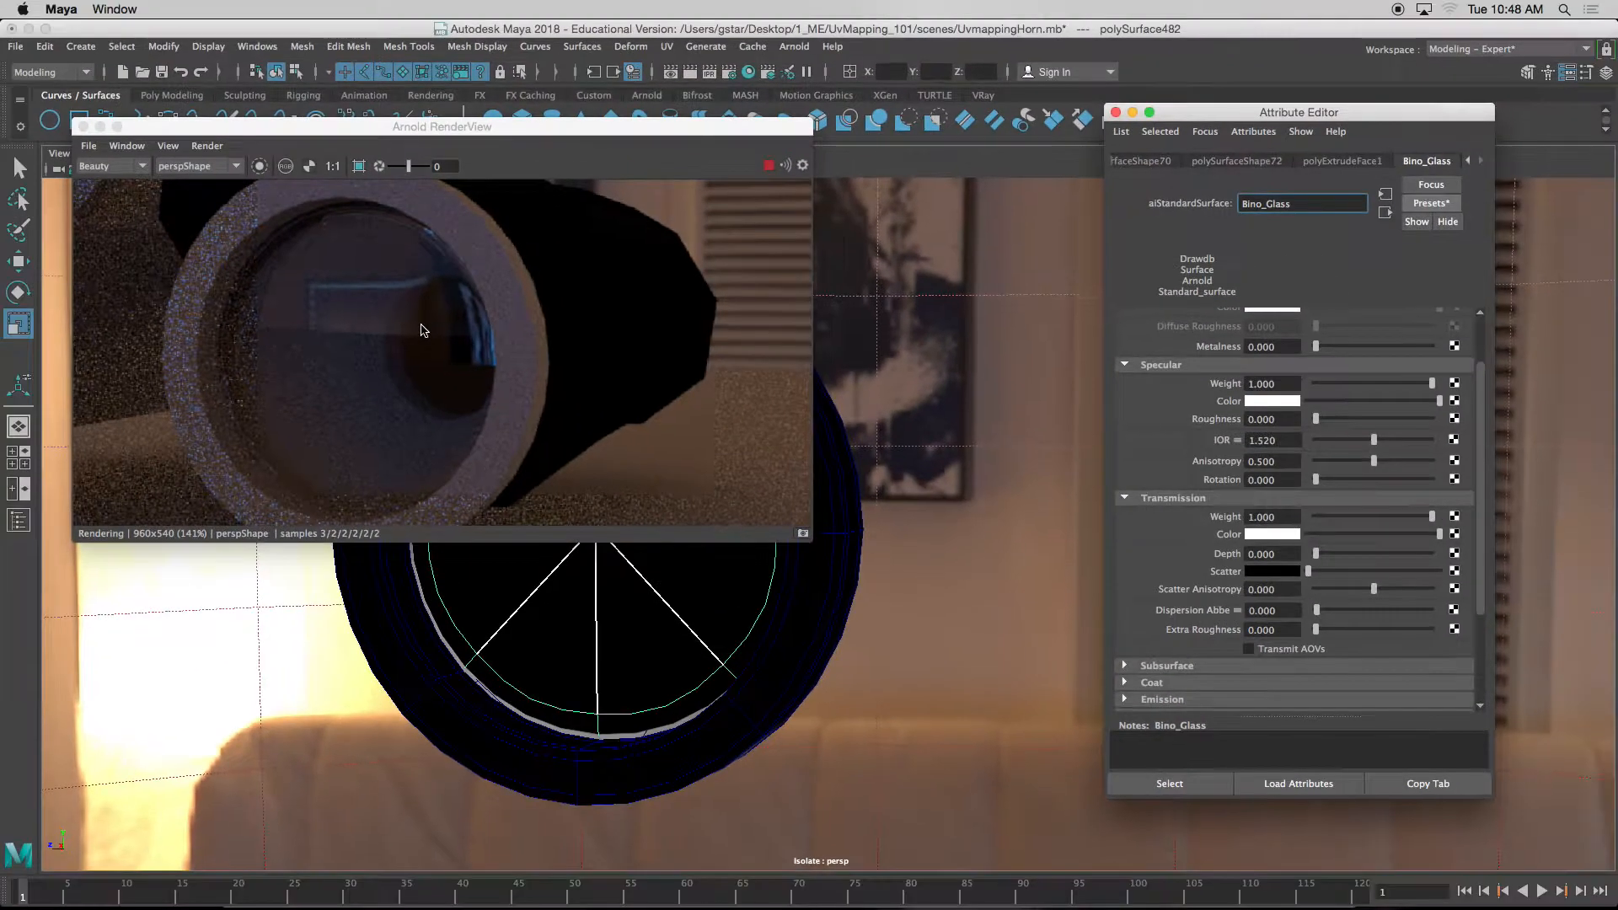
scroll(509, 618, up, 5)
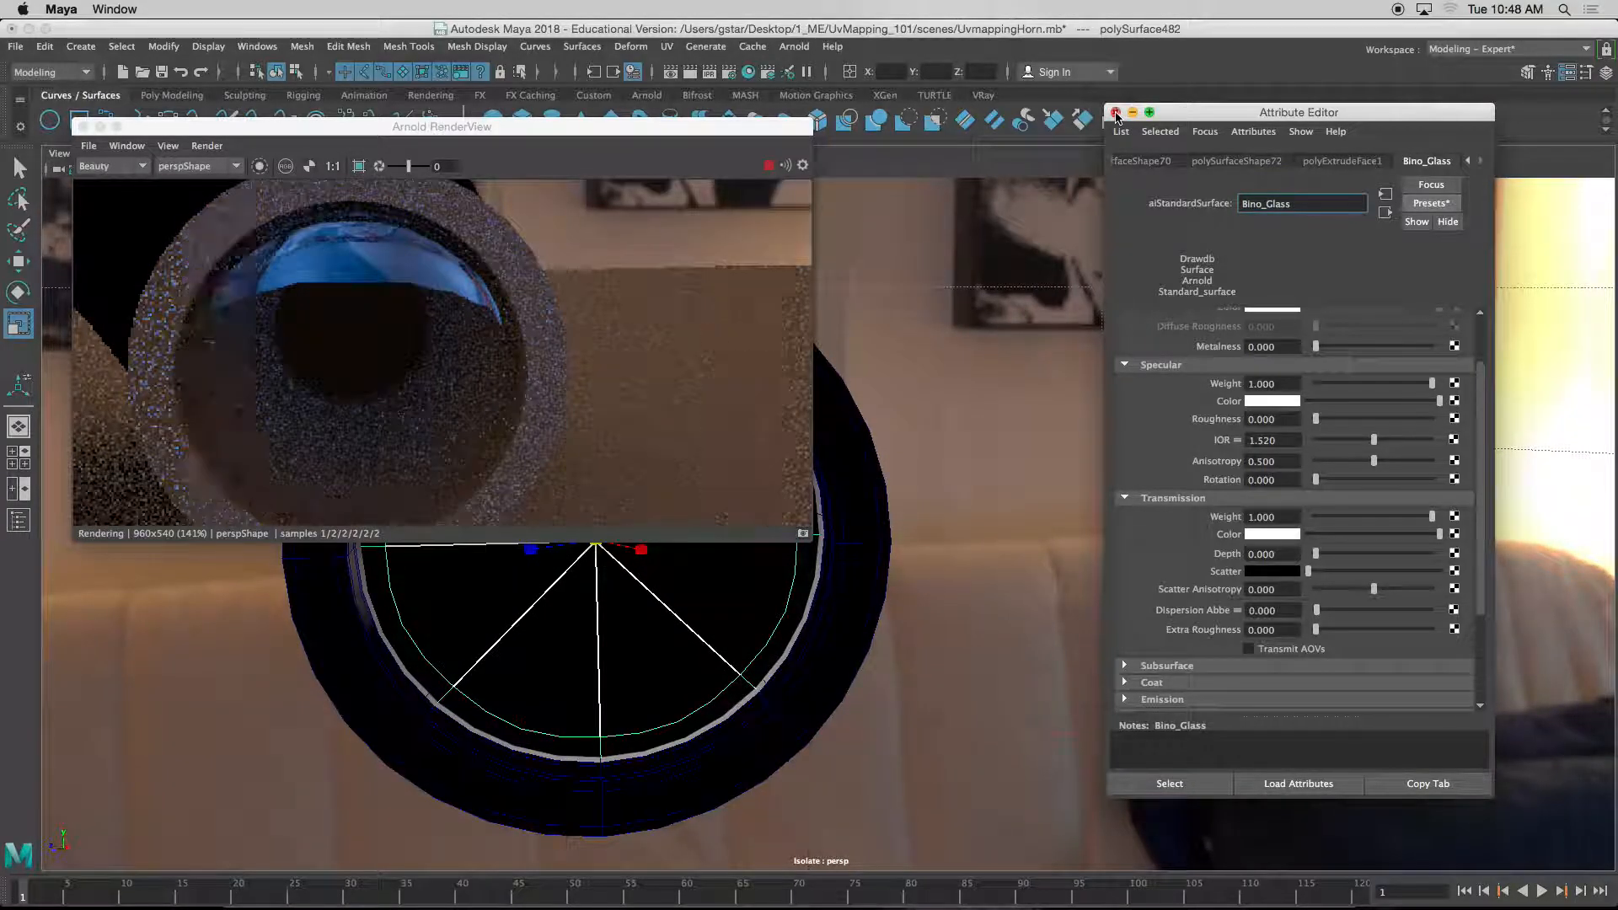
key(ctrl+a)
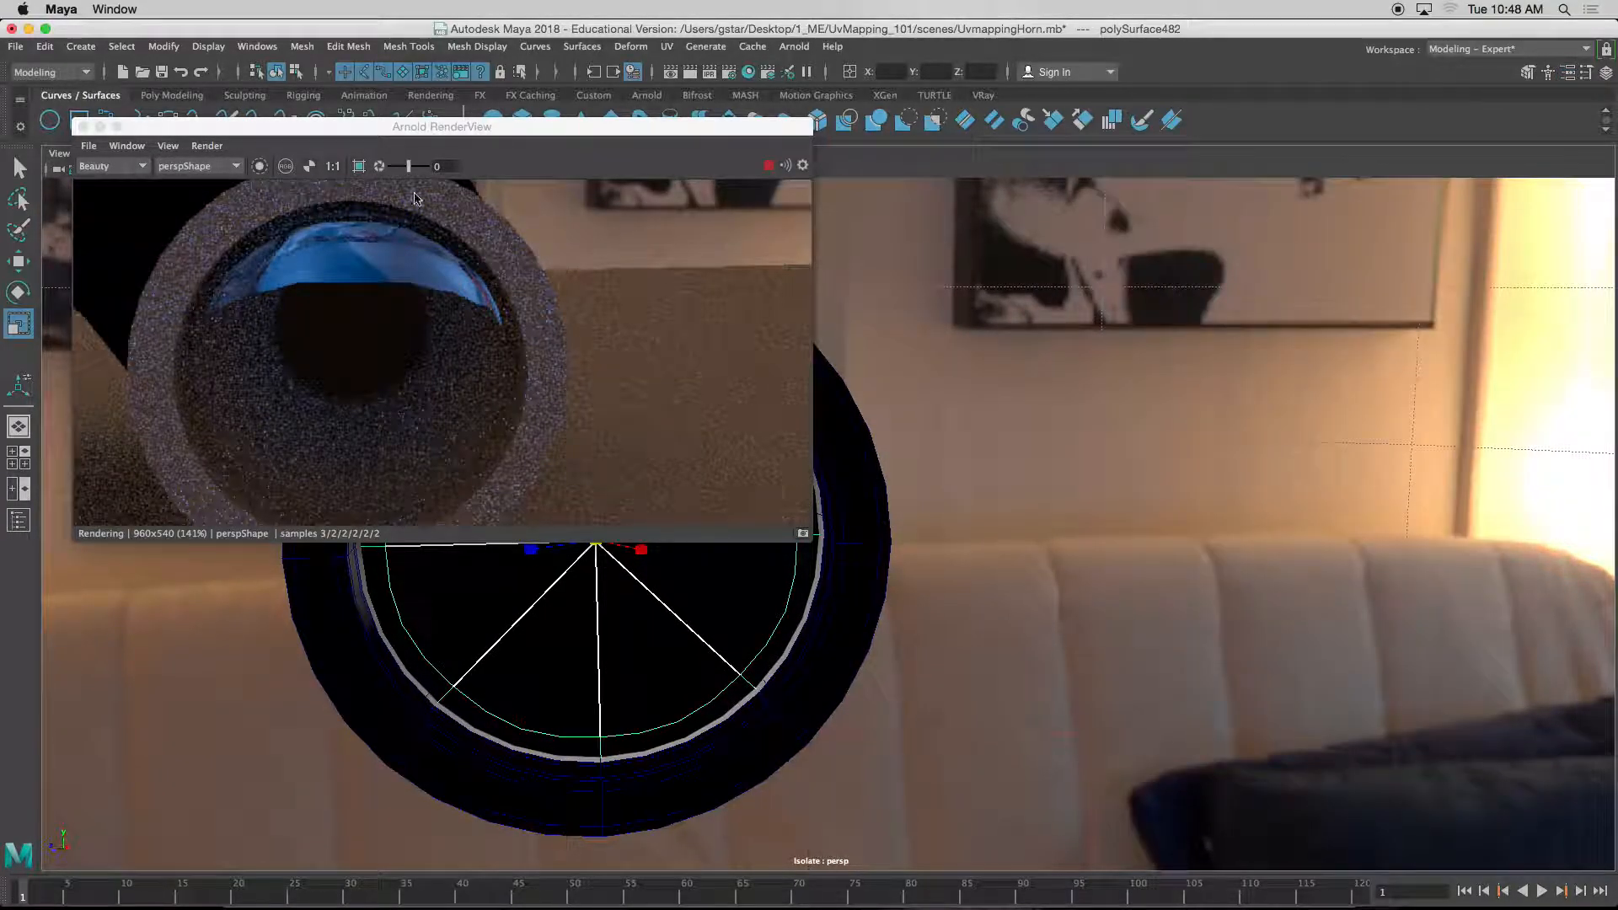
click(750, 163)
click(83, 126)
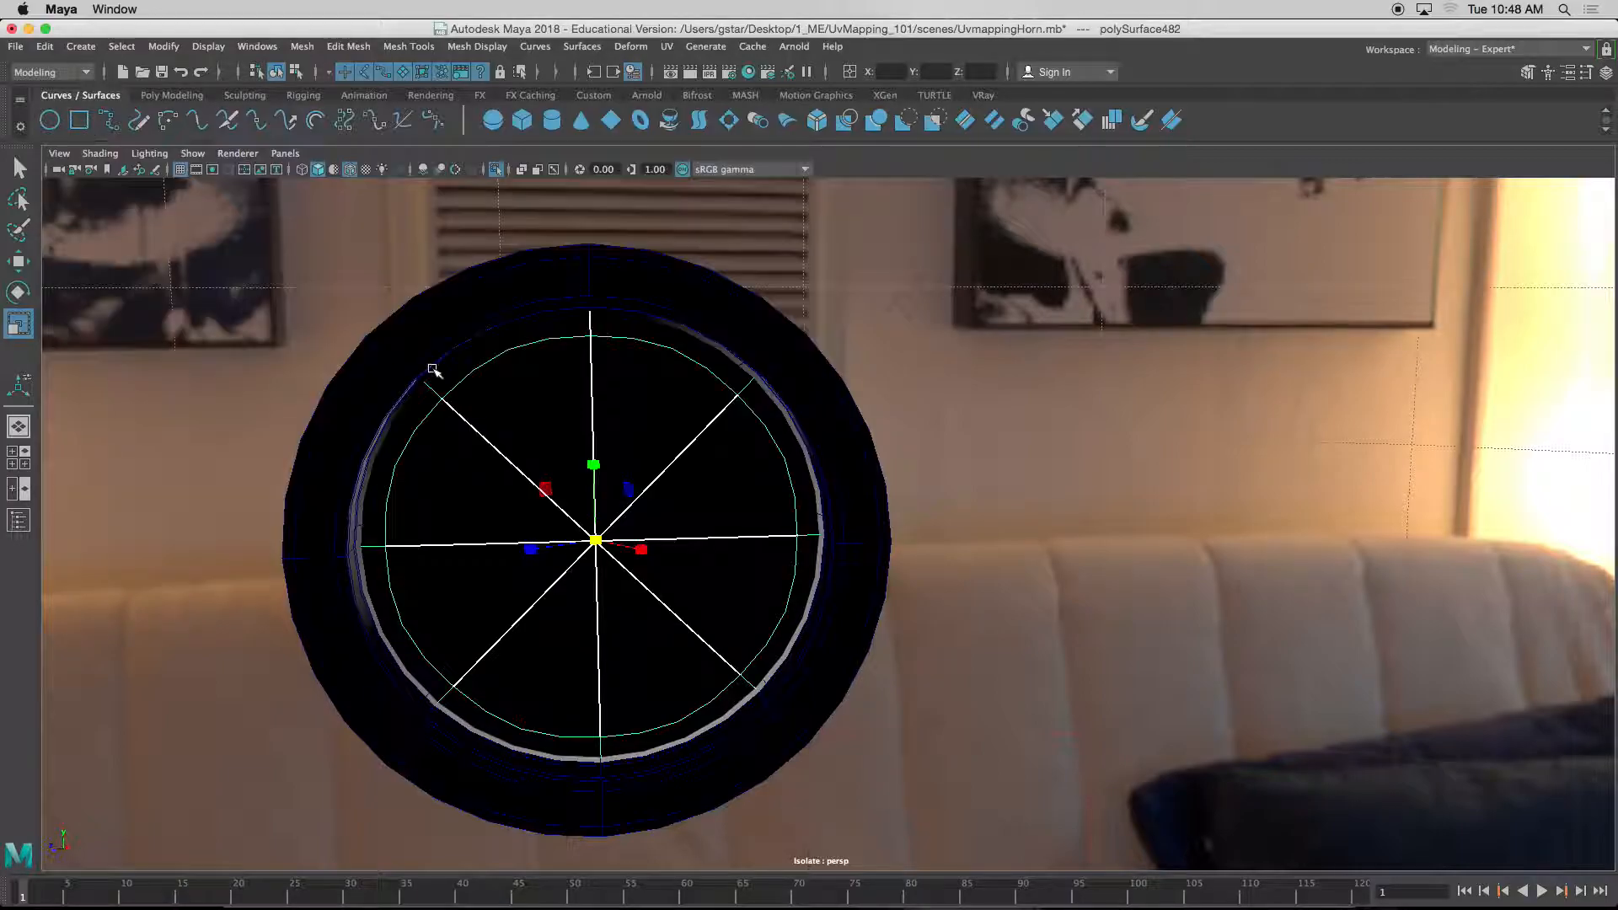
- Exit the eyepiece isolation and isolate the outer casing of the barrel behind that eyepiece
alt+drag(514, 371, 583, 386)
scroll(590, 368, down, 3)
key(ctrl+1)
alt+drag(746, 390, 493, 451)
click(794, 377)
scroll(843, 369, down, 3)
alt+drag(978, 354, 856, 401)
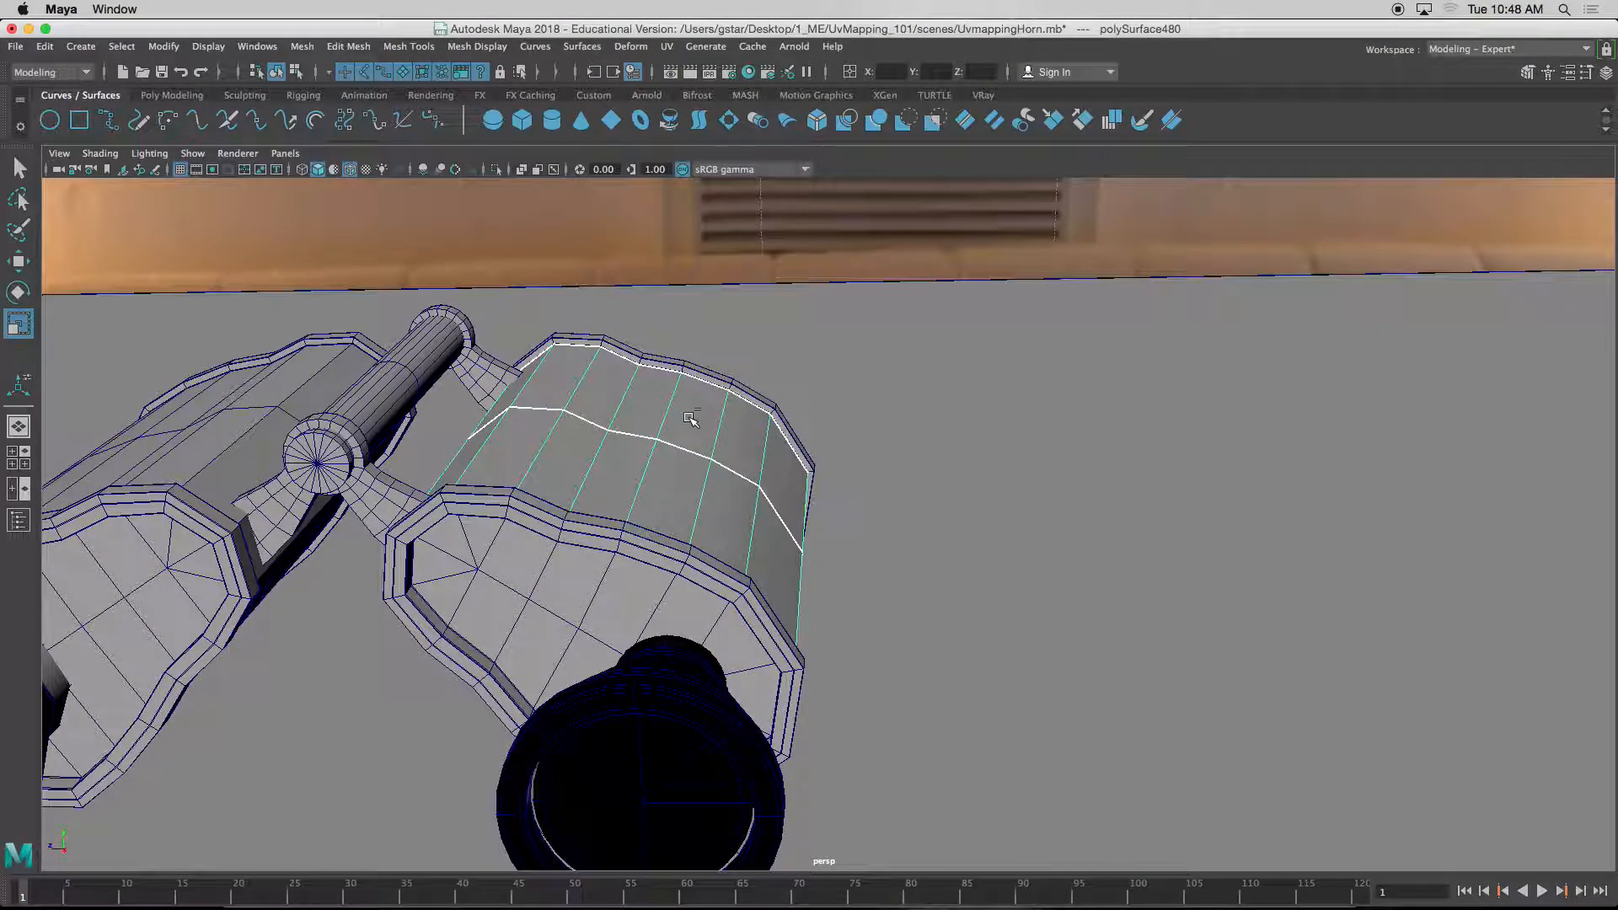
key(ctrl+1)
- Open the UV Editor for the isolated casing and turn on the checker map
click(667, 47)
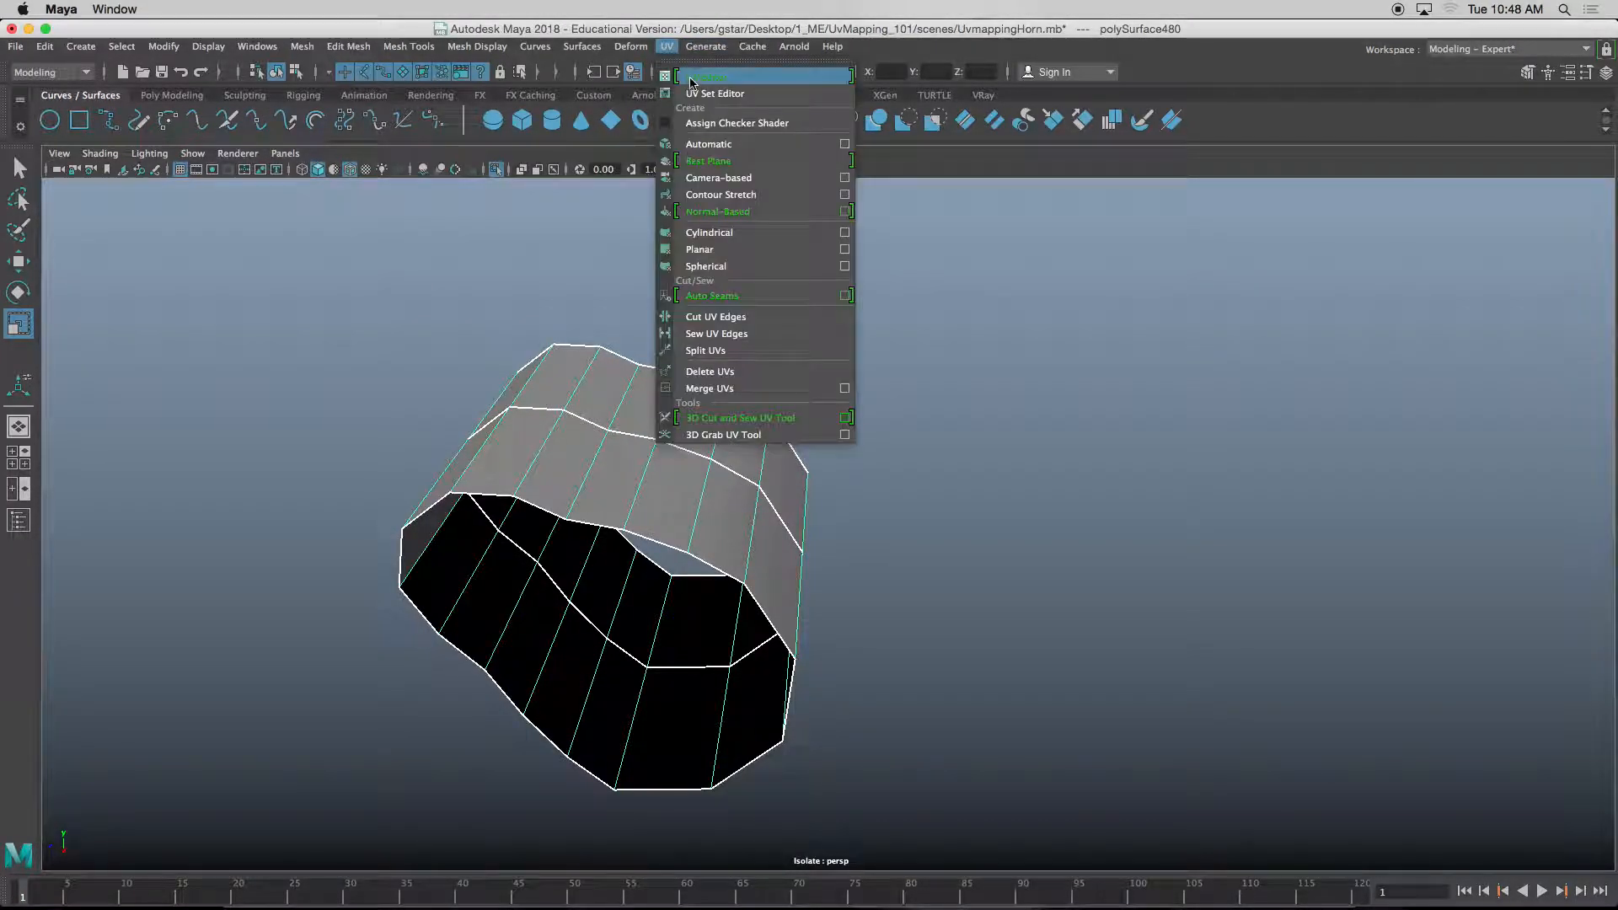
click(696, 78)
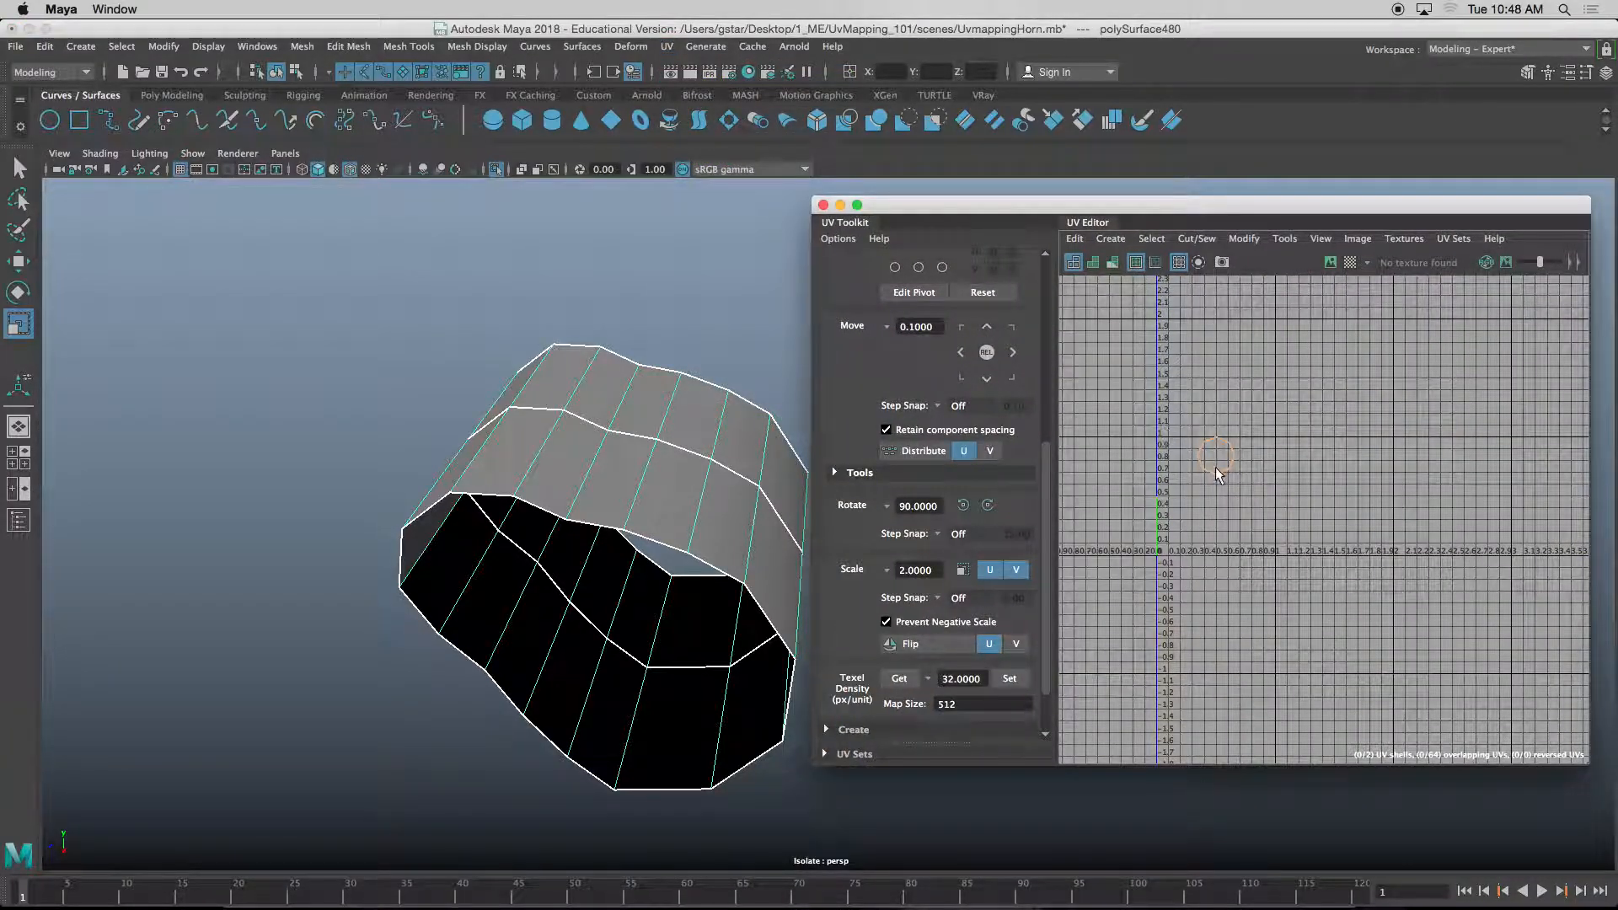
scroll(1215, 467, up, 5)
alt+middle_drag(1215, 467, 1372, 504)
scroll(1272, 533, up, 5)
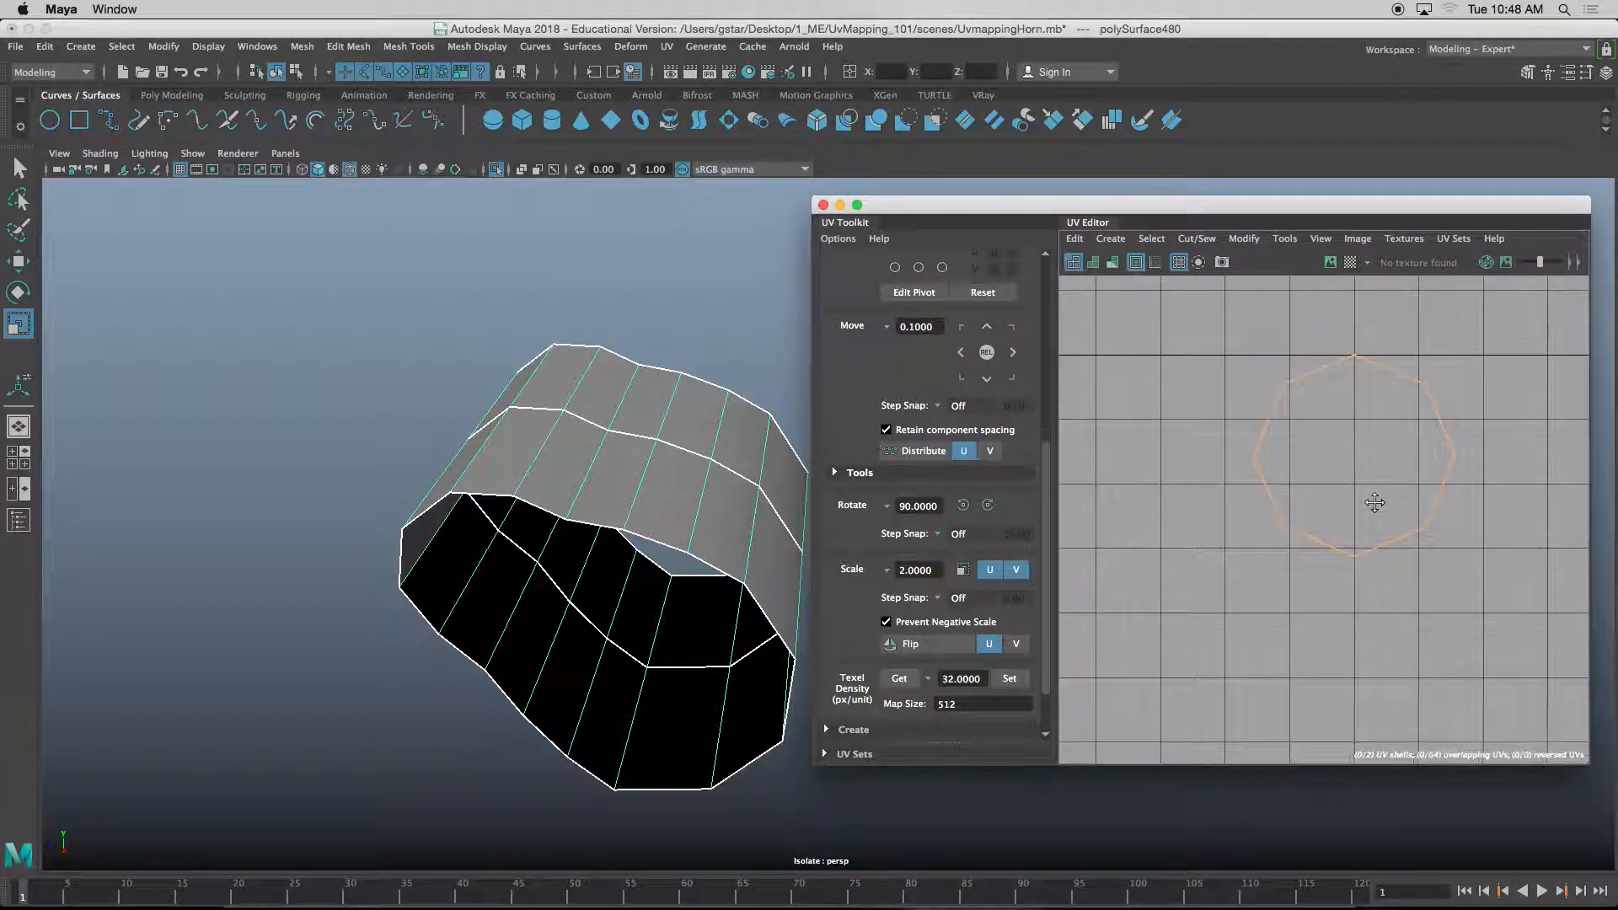
alt+drag(641, 506, 790, 413)
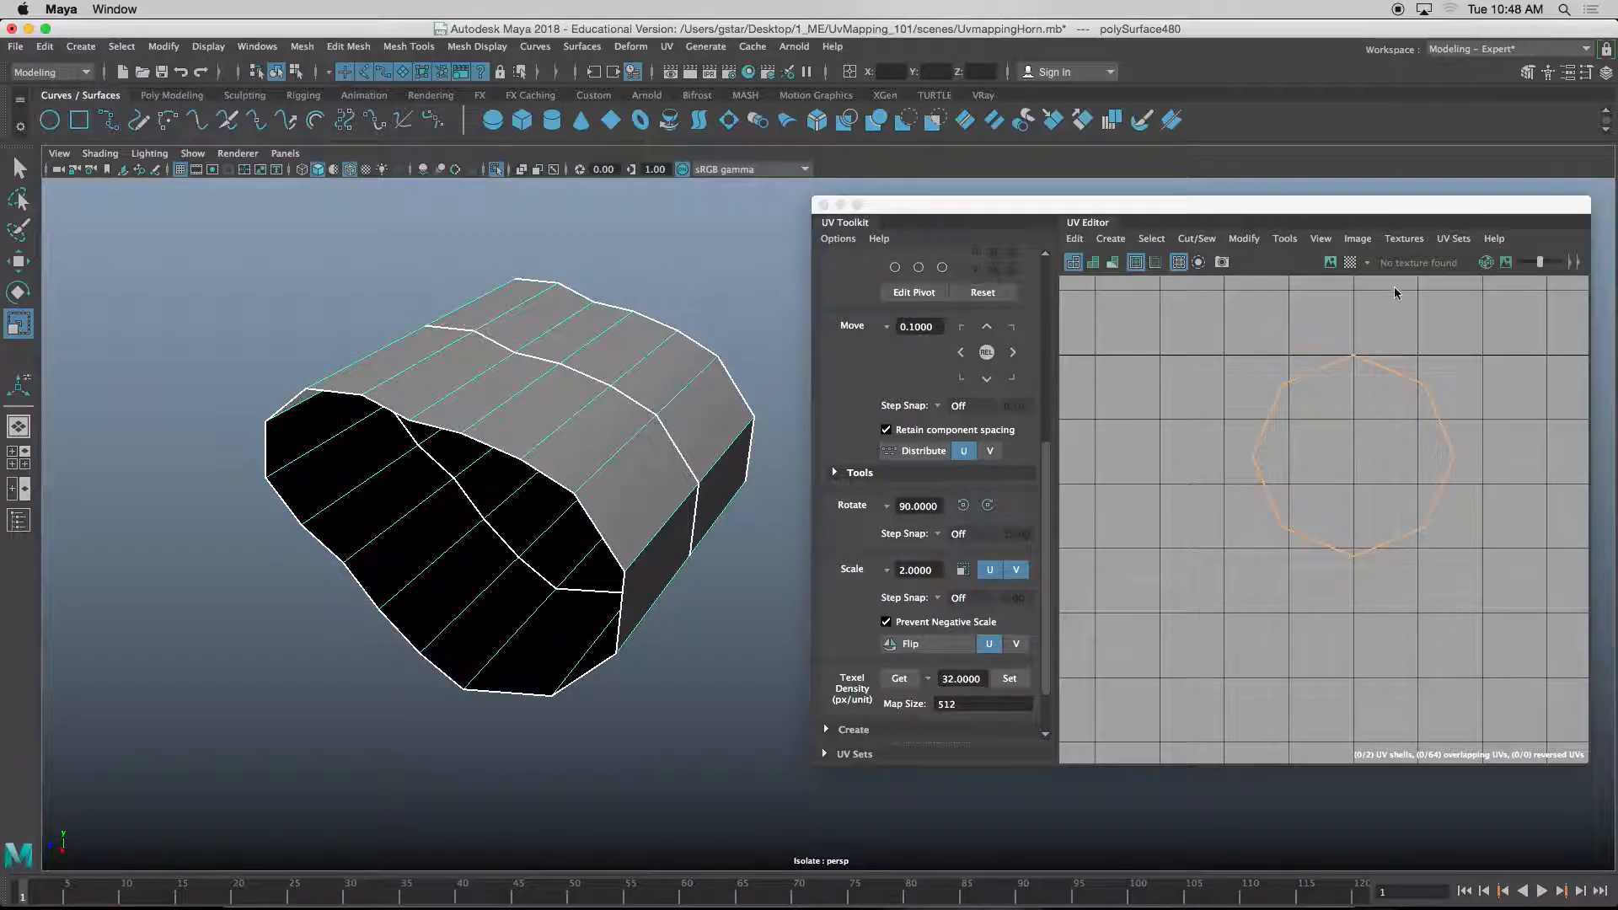
click(1335, 266)
click(1350, 265)
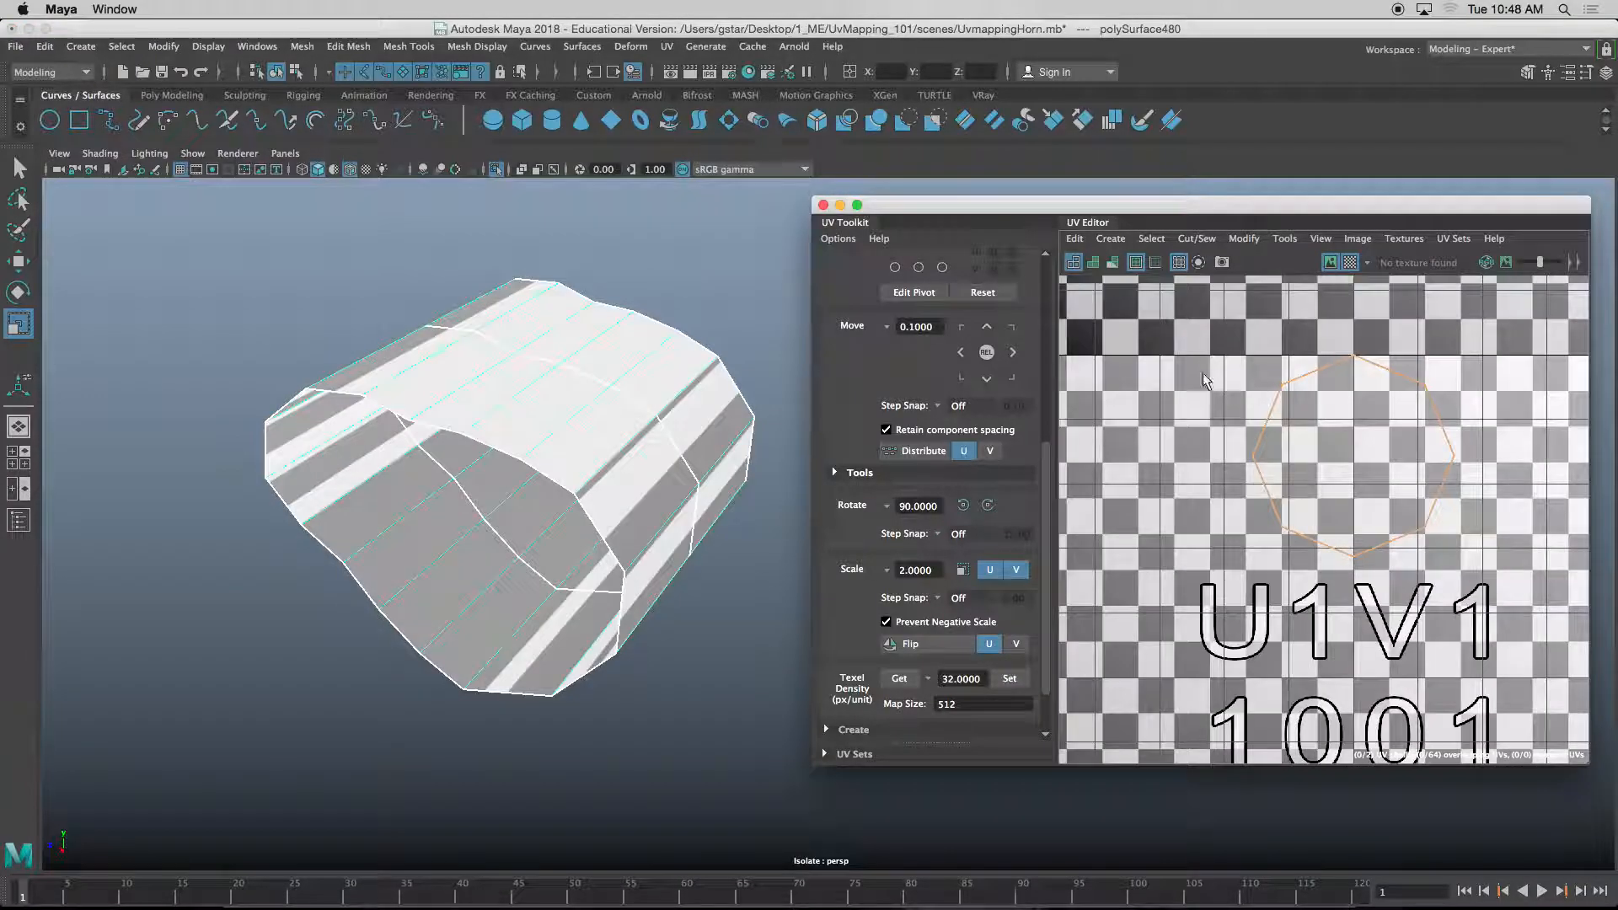
mouse_move(646, 426)
alt+mouse_down()
mouse_move(606, 421)
mouse_move(622, 422)
alt+mouse_up()
right_drag(577, 390, 566, 345)
alt+drag(473, 391, 495, 452)
drag(515, 364, 674, 833)
alt+drag(662, 655, 656, 584)
- Select all faces of the barrel casing and apply an Automatic UV projection to them
right_drag(661, 428, 663, 474)
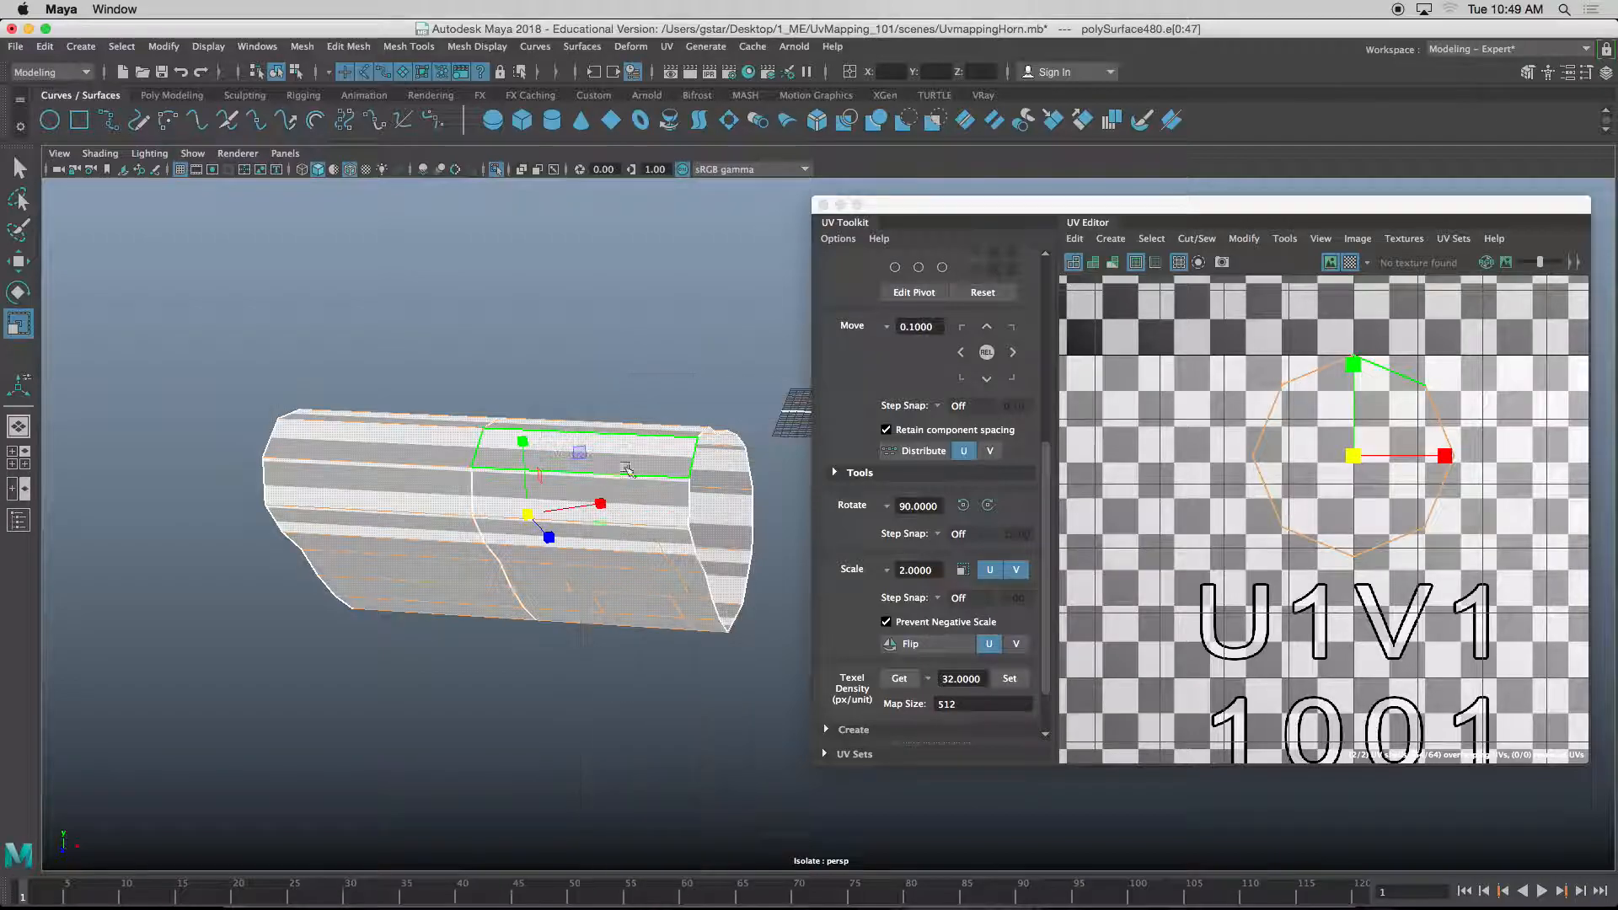
alt+drag(632, 477, 679, 472)
drag(540, 327, 691, 686)
alt+drag(690, 653, 629, 677)
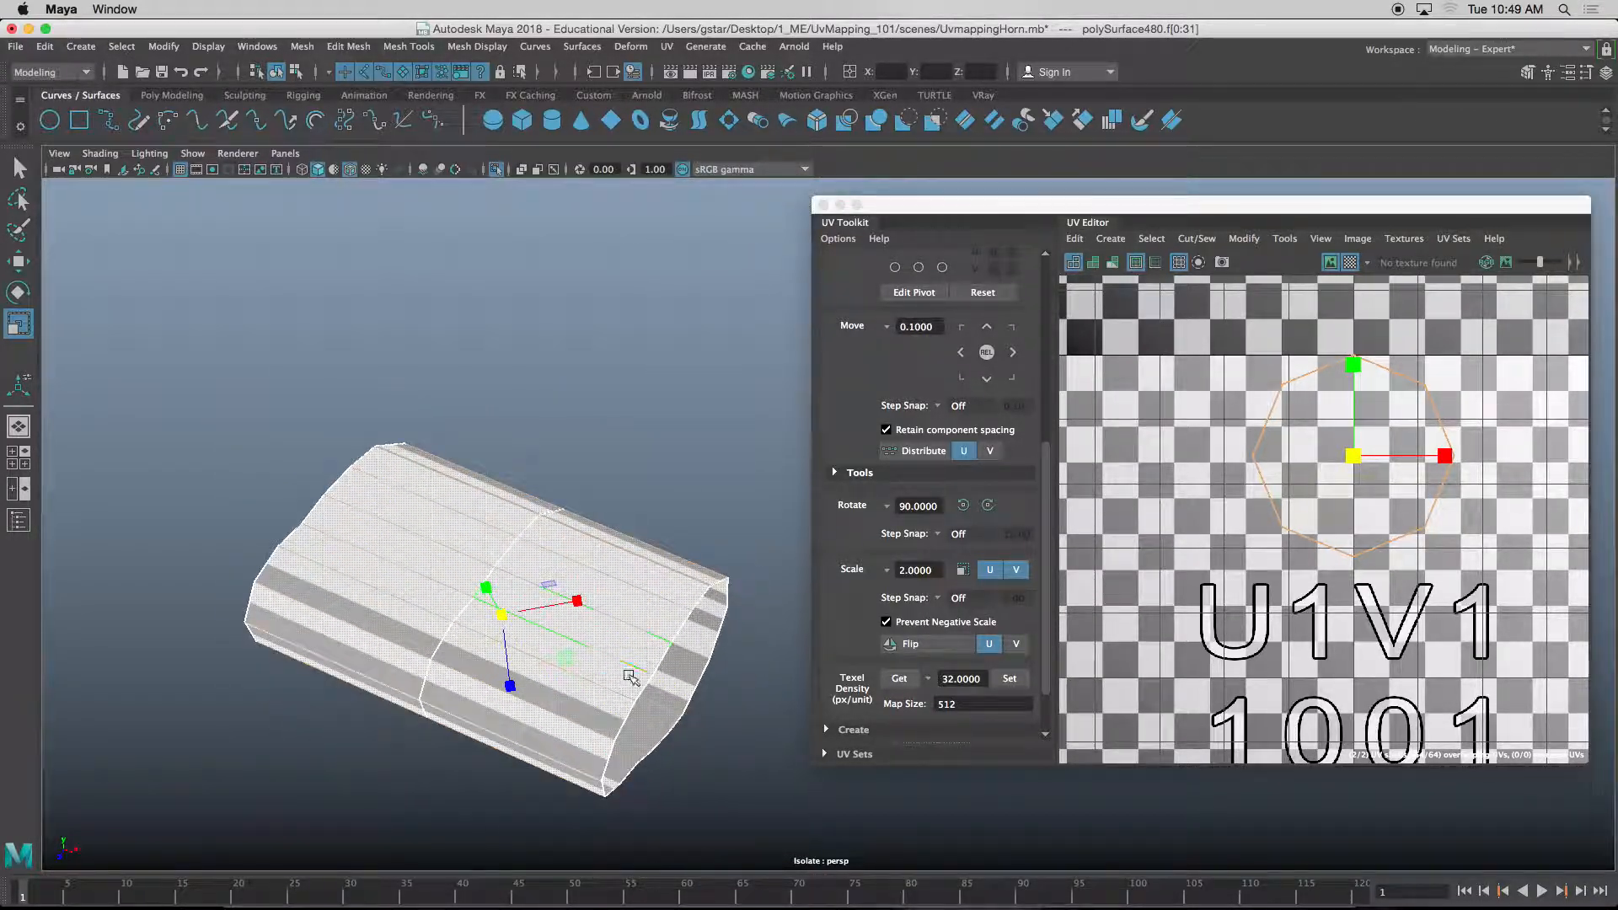
click(1109, 241)
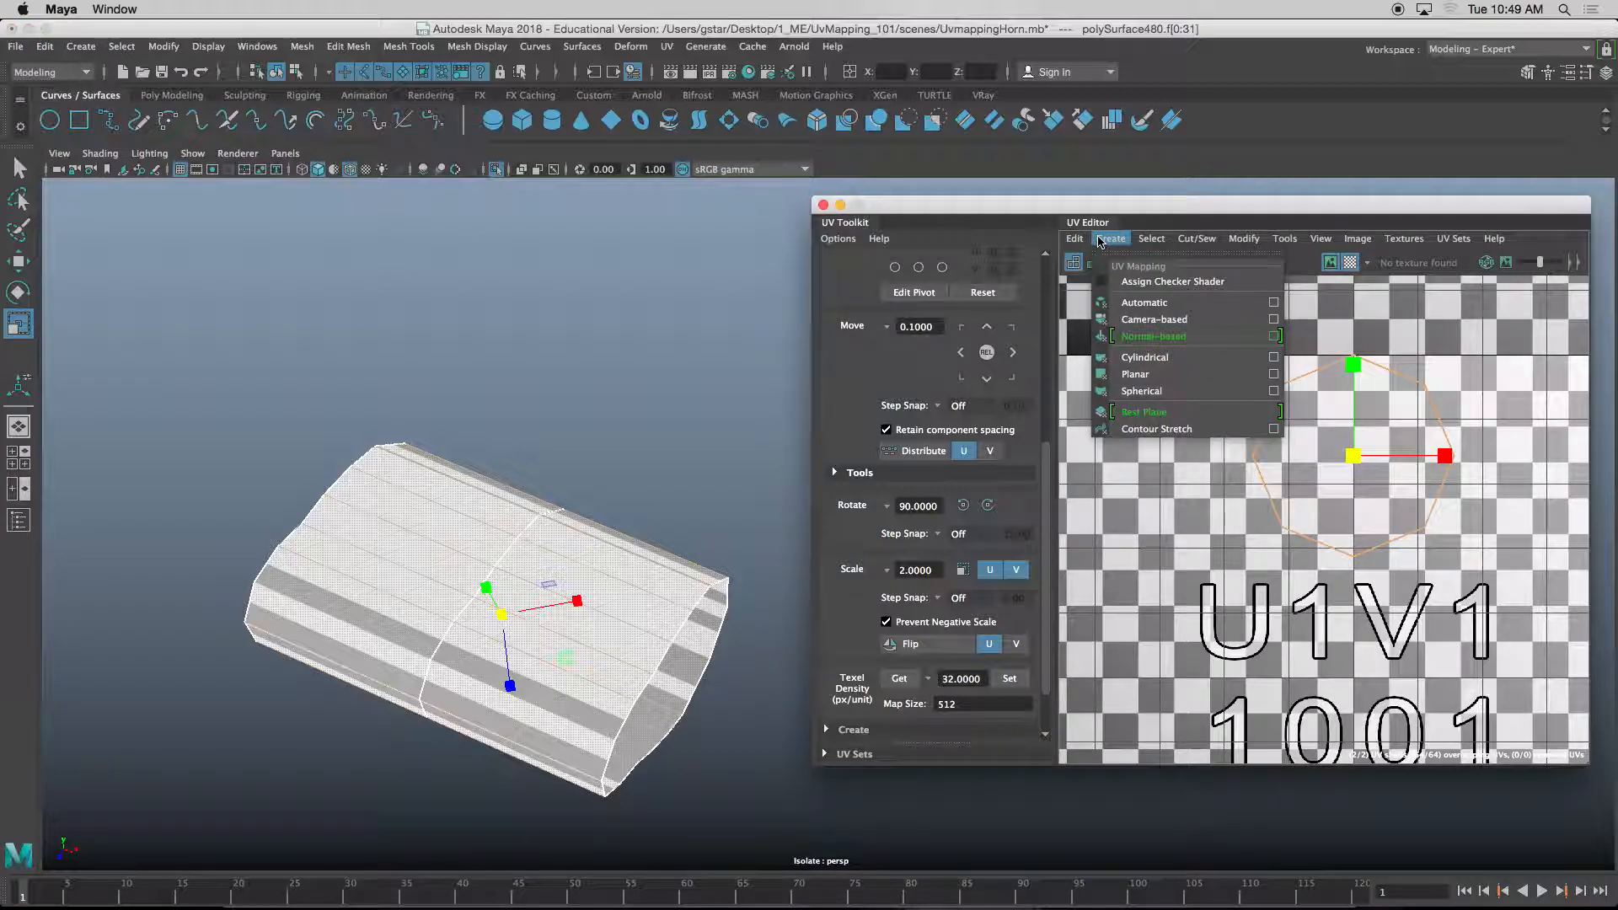
click(1127, 303)
scroll(1317, 443, down, 3)
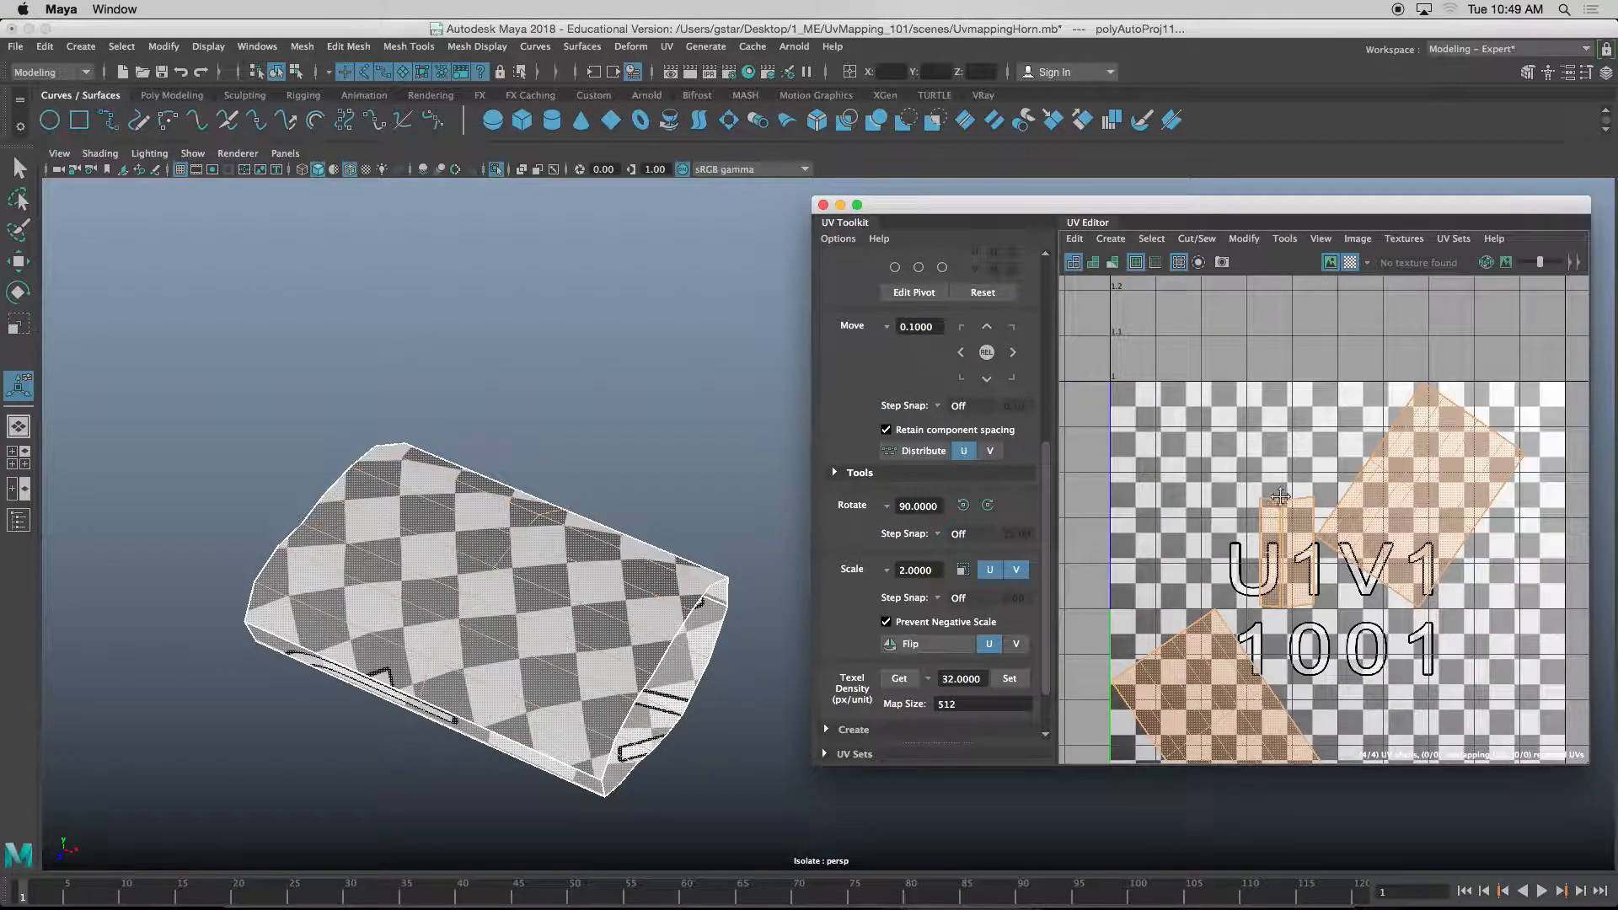
alt+drag(1283, 501, 1275, 380)
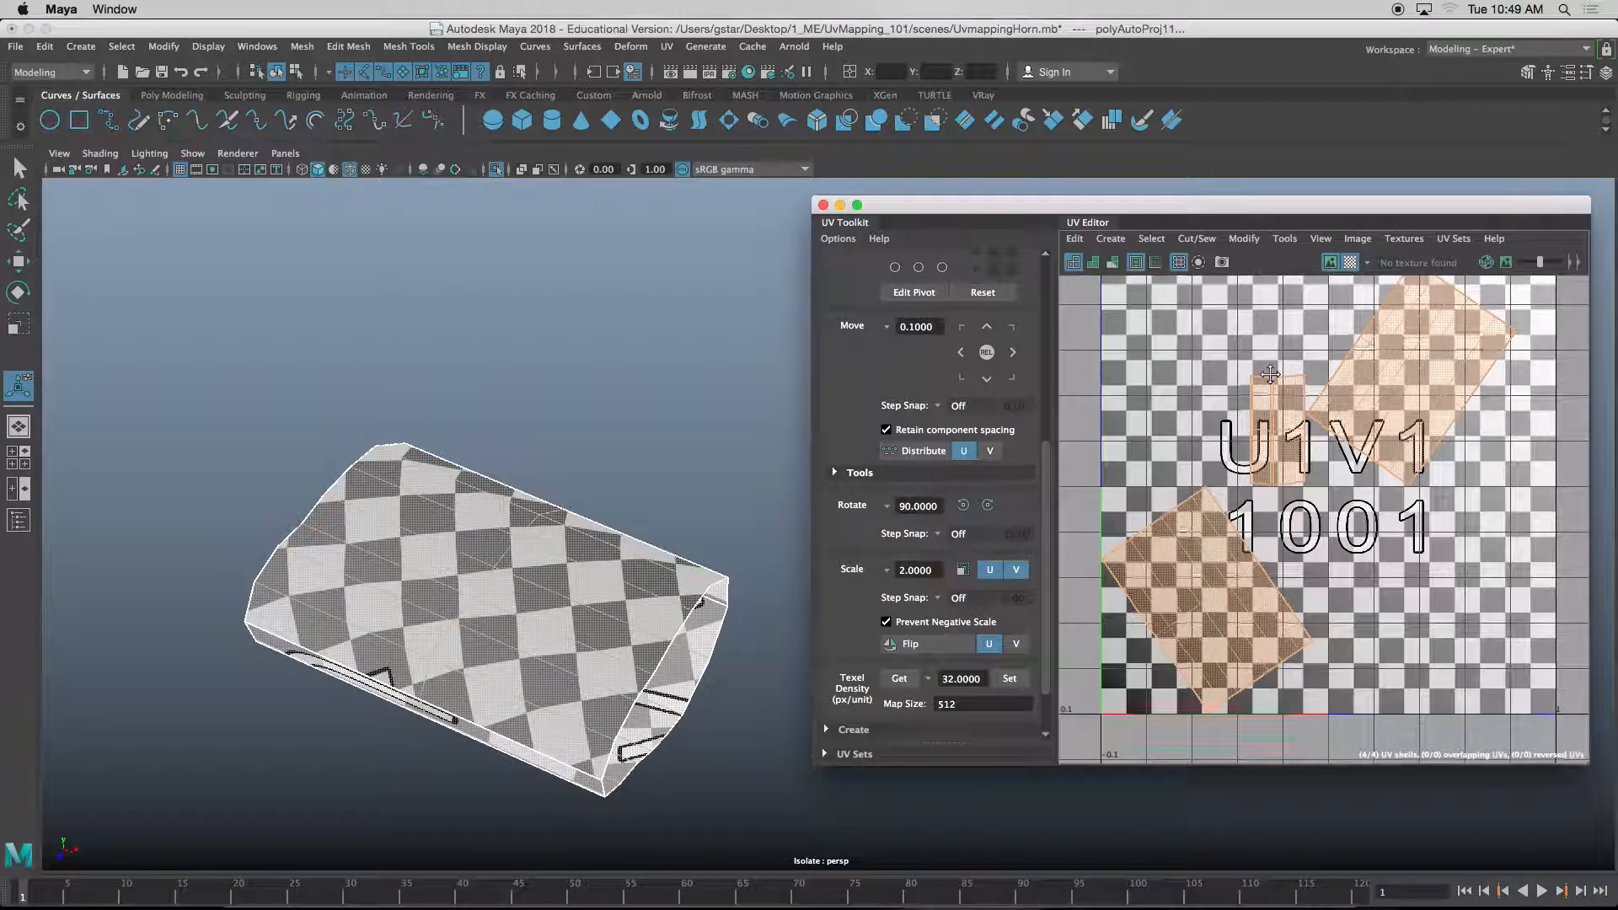
- Hide the checker map and select a border edge of the lower large UV shell to locate its counterpart
click(1349, 263)
mouse_move(1315, 431)
alt+middle_down()
mouse_move(1292, 478)
mouse_move(1295, 440)
alt+middle_up()
click(677, 535)
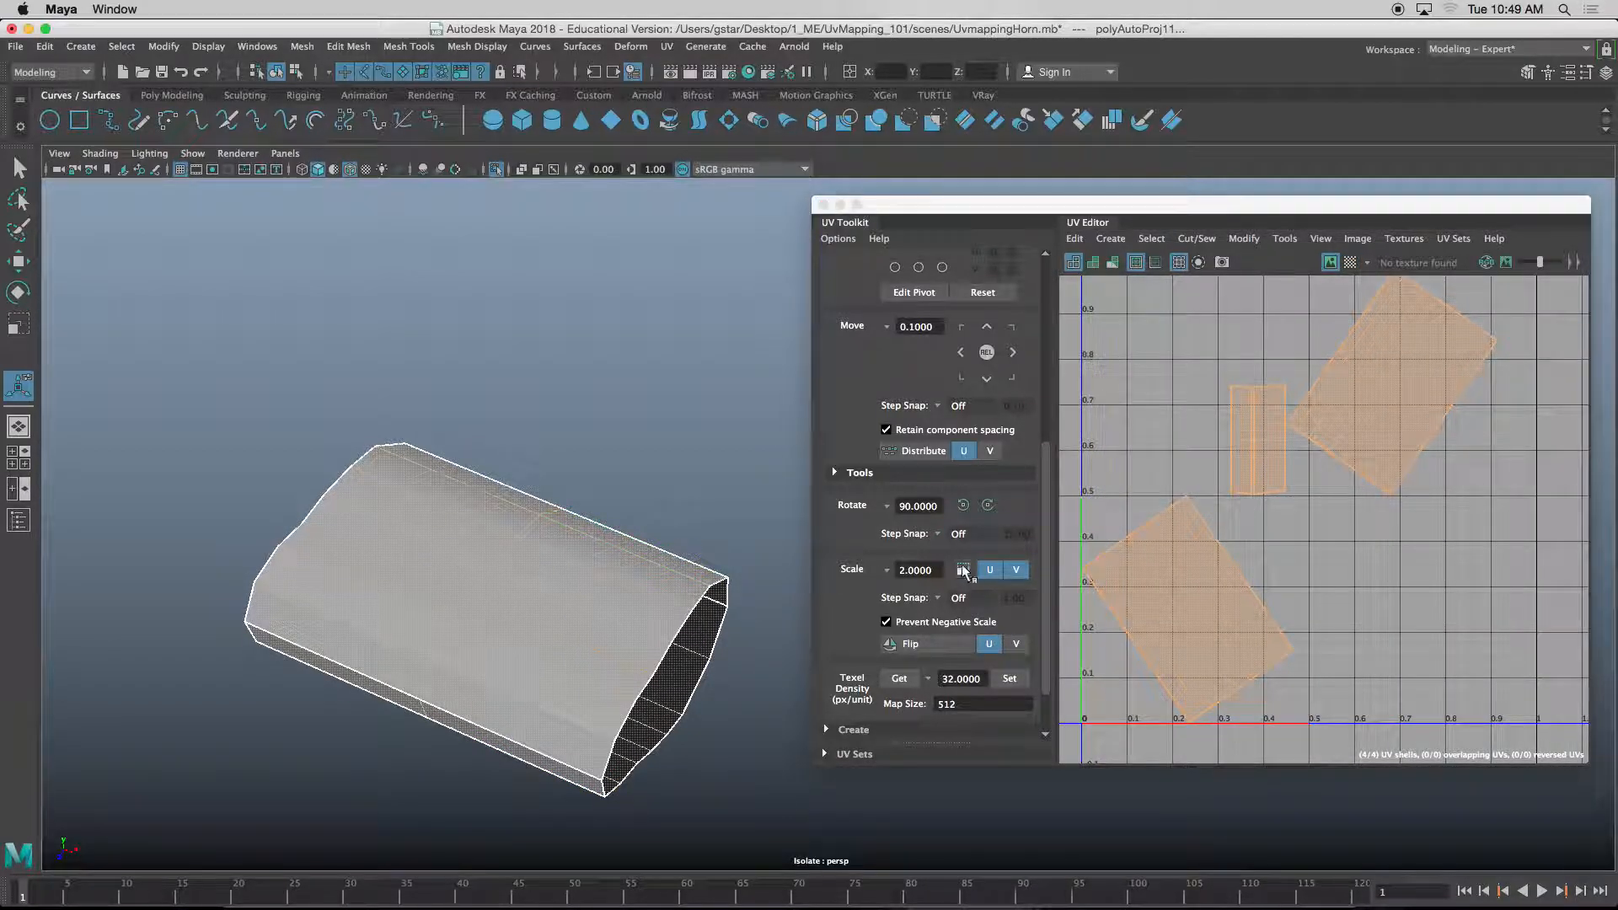
right_drag(1177, 592, 1205, 539)
click(1217, 549)
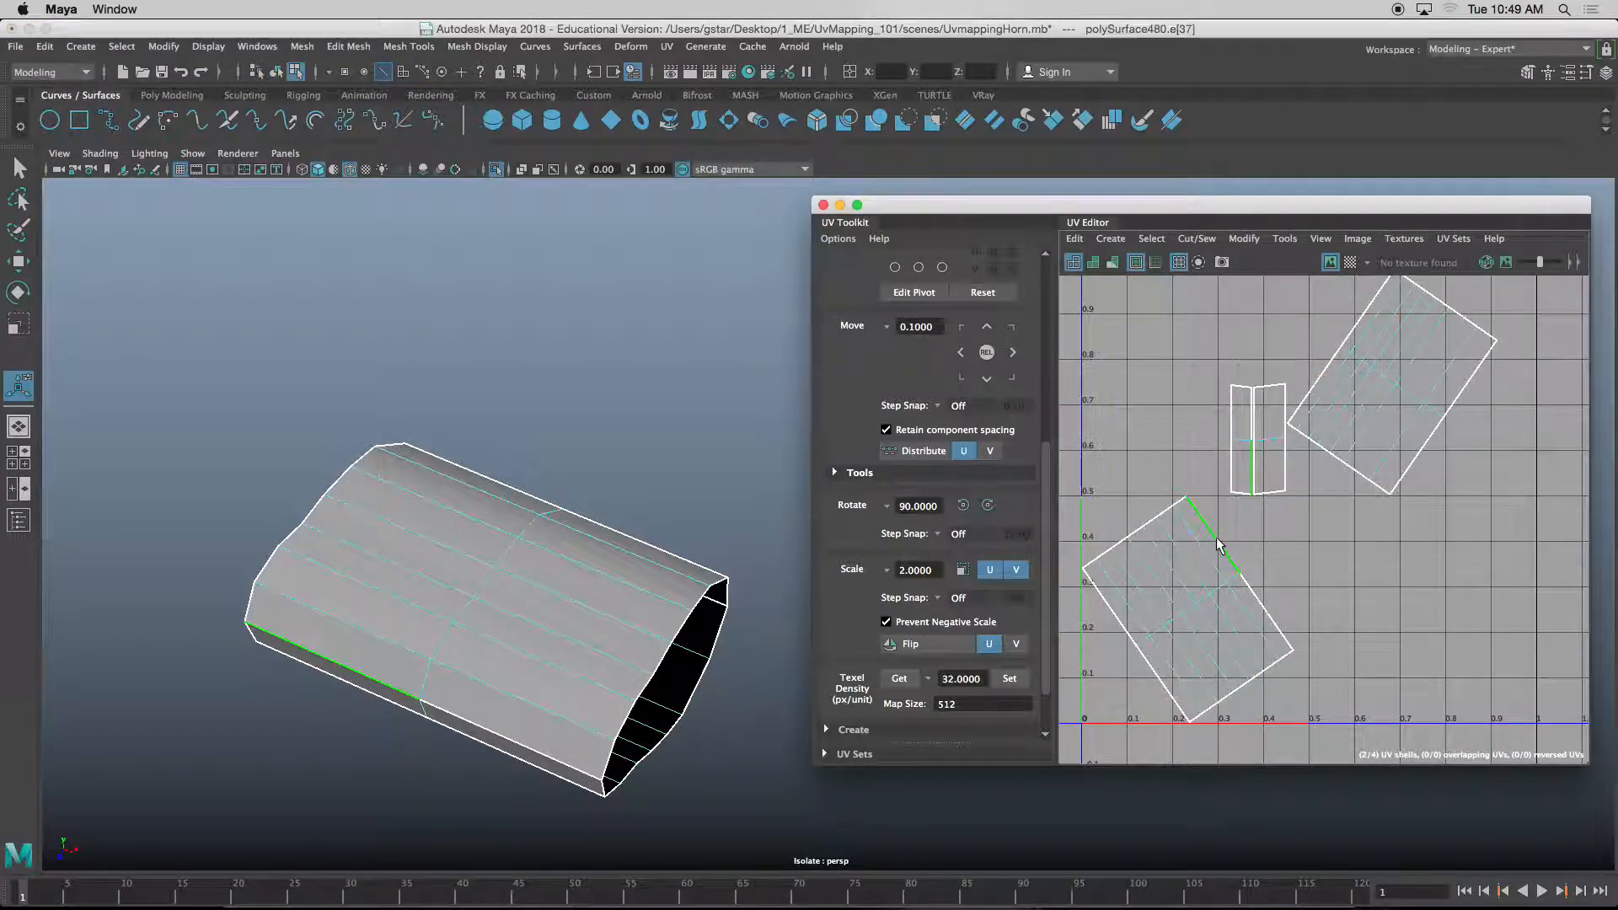
scroll(1236, 571, up, 3)
scroll(1252, 552, down, 2)
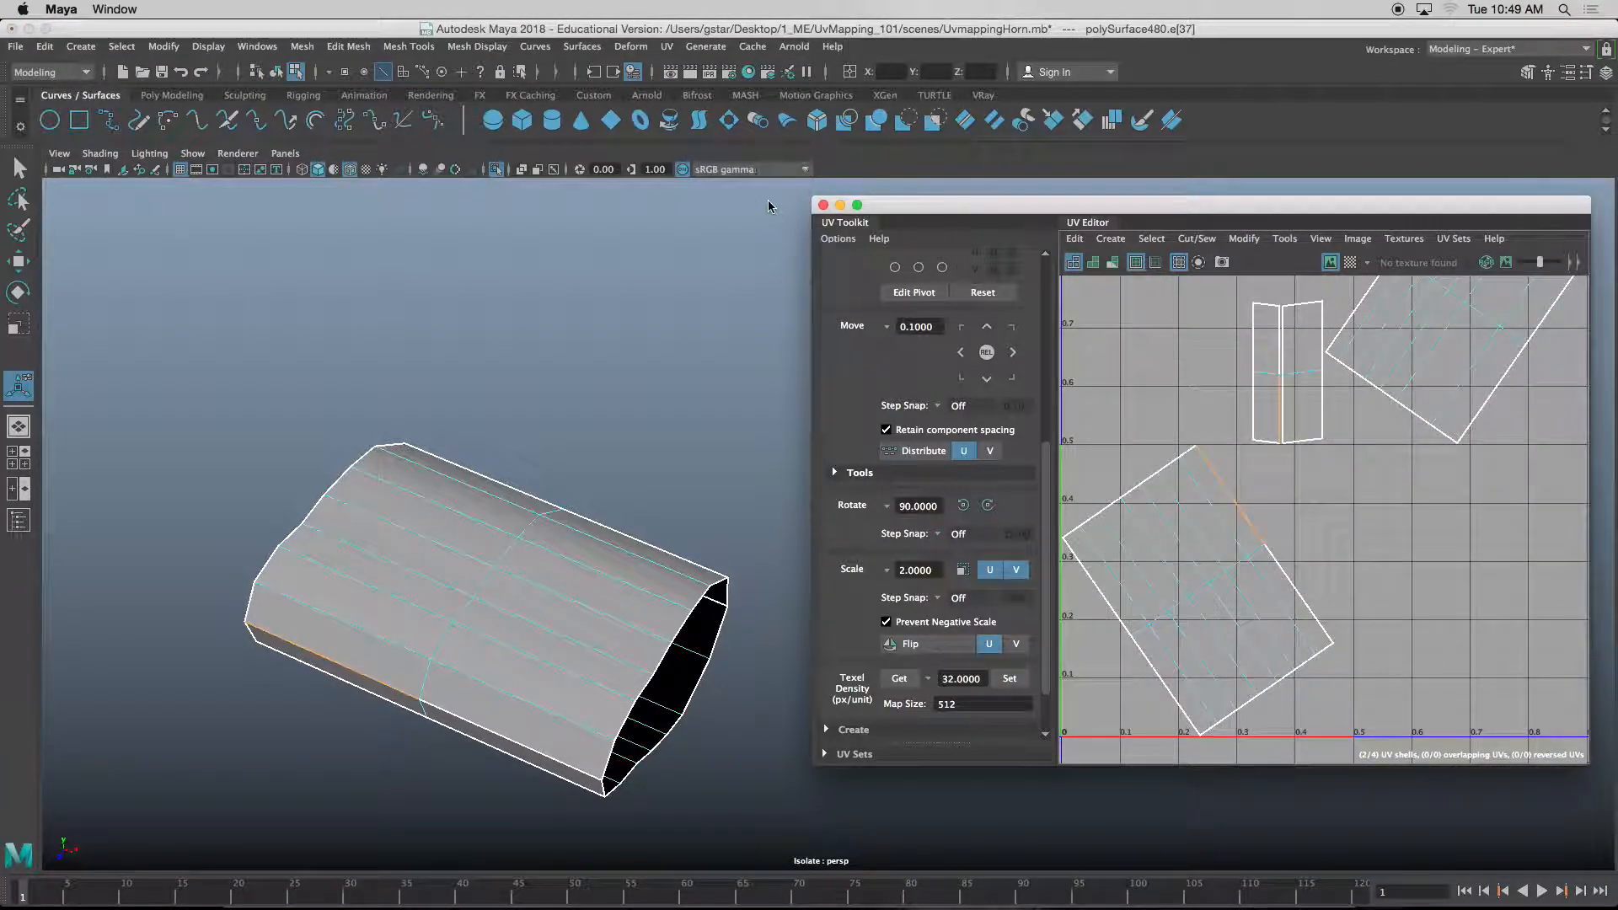
alt+drag(589, 512, 582, 433)
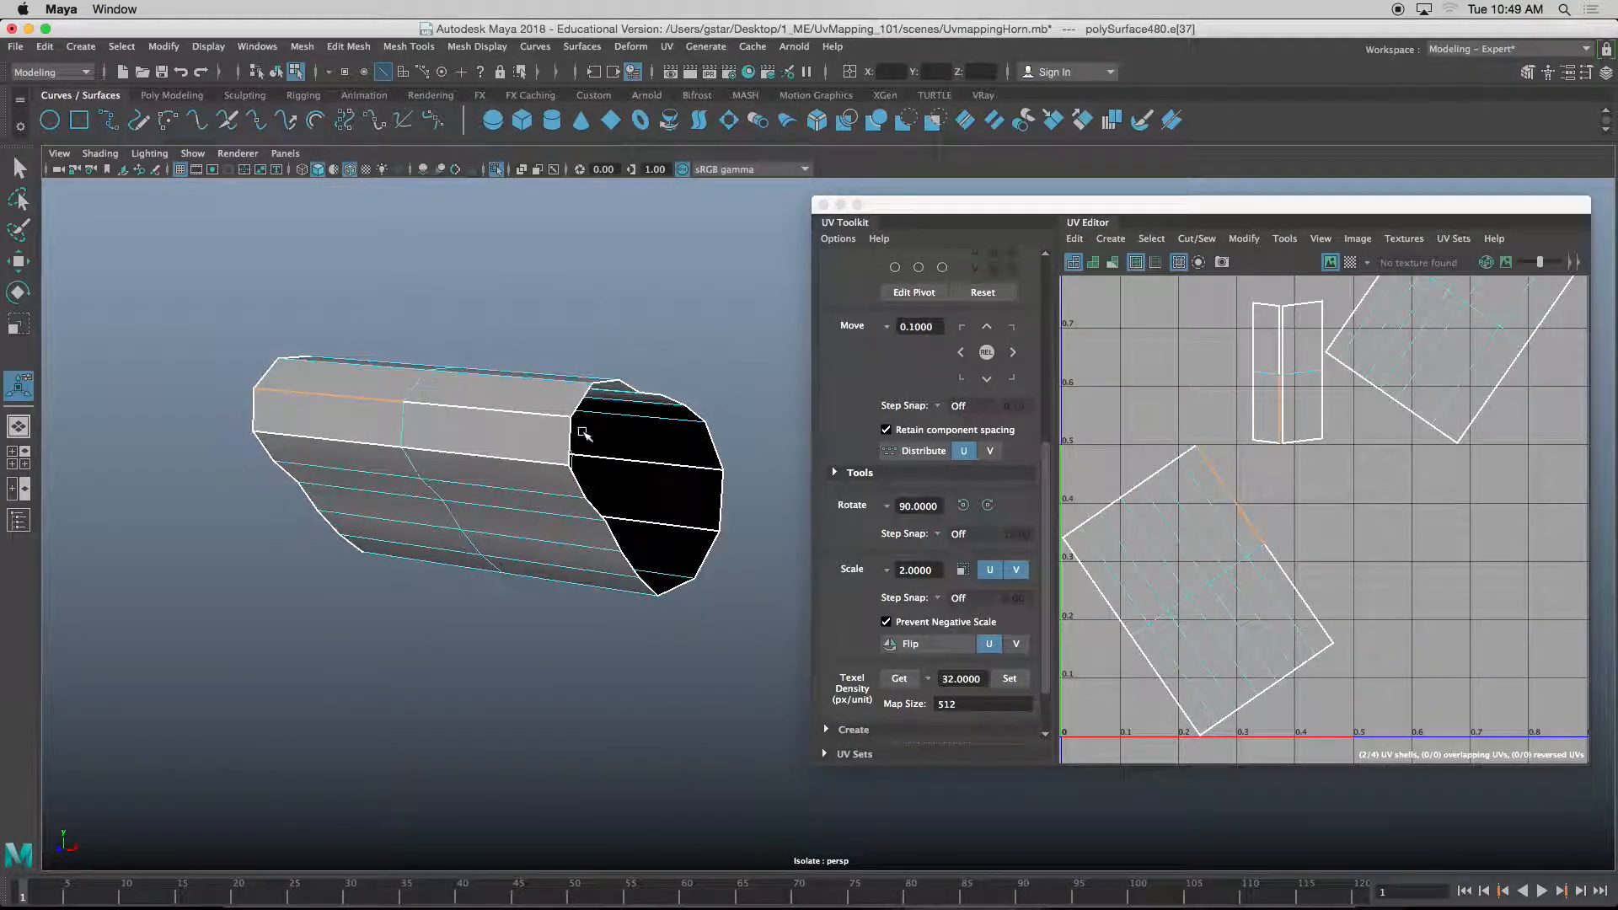
- Enlarge the UV Editor window across the screen and frame the lower large shell
drag(811, 194, 13, 34)
scroll(446, 381, down, 4)
alt+middle_drag(557, 516, 561, 485)
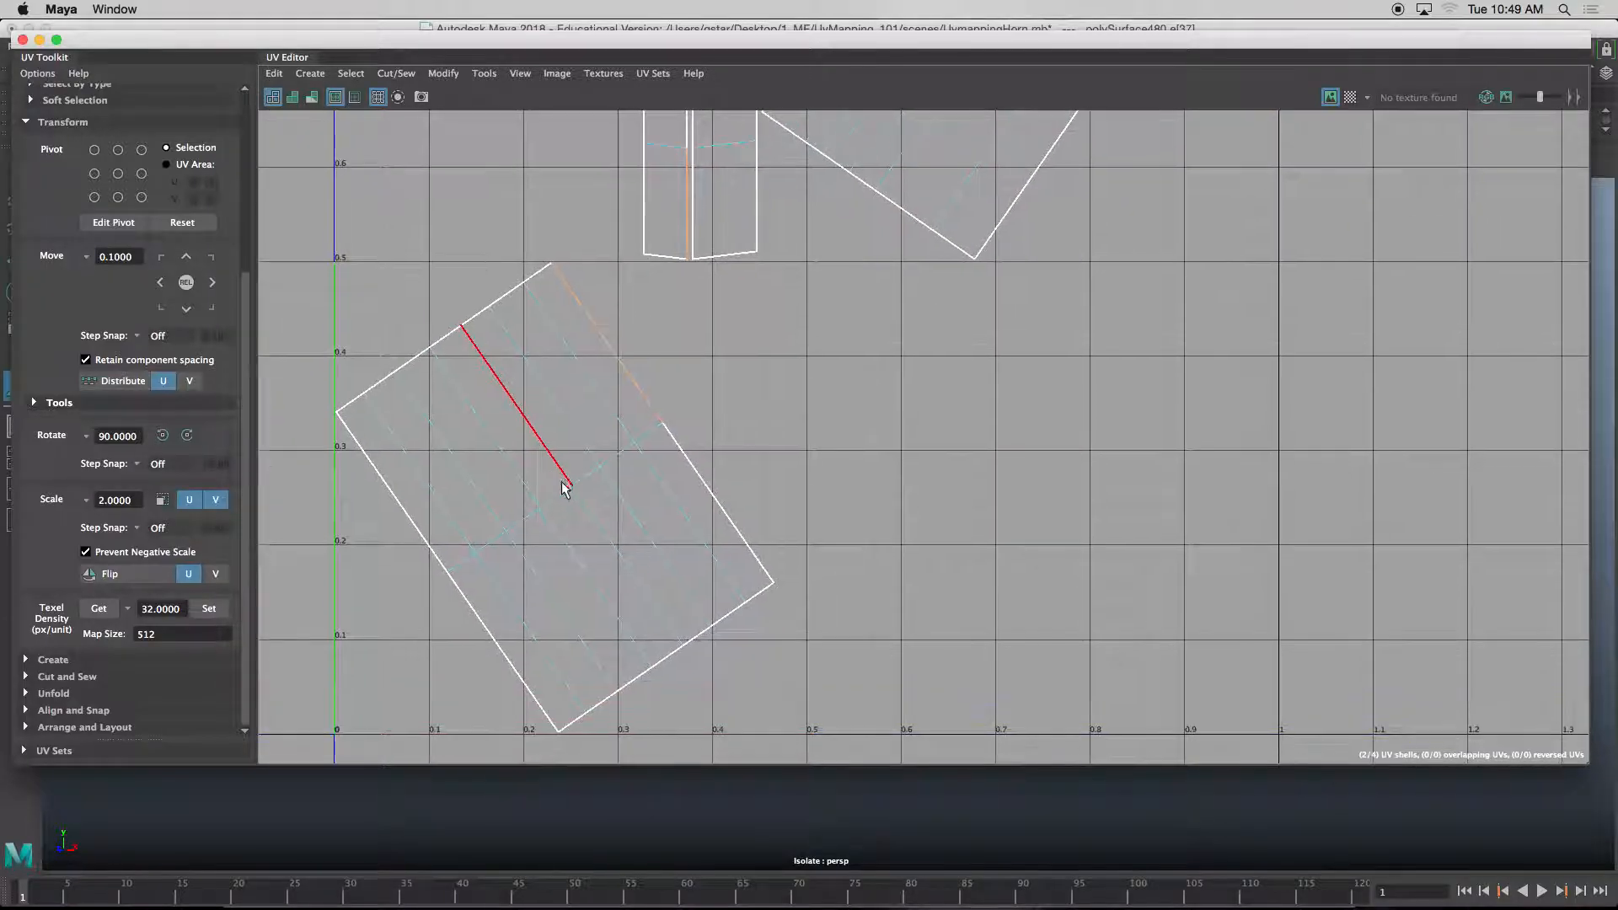
- Select the lower large UV shell and rotate it upright so its sides follow the grid
right_drag(571, 475, 534, 427)
click(650, 555)
drag(607, 387, 661, 434)
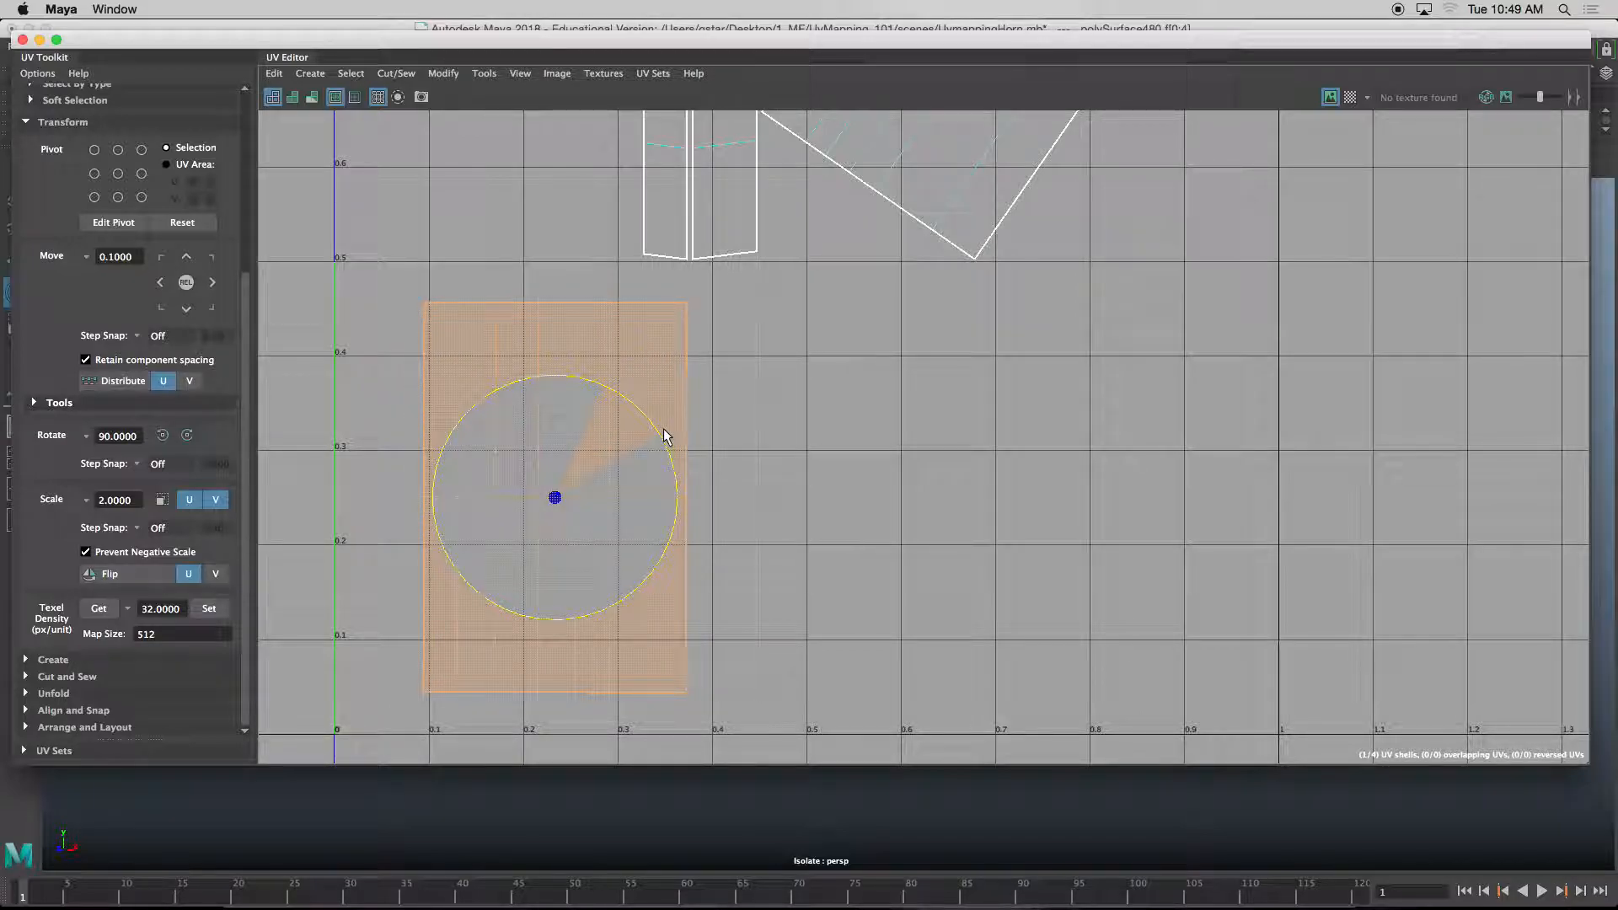
key(w)
alt+middle_drag(636, 334, 576, 349)
- Identify the strip sharing the large shell's right edge and move that narrow strip beside the shell
right_drag(615, 346, 629, 371)
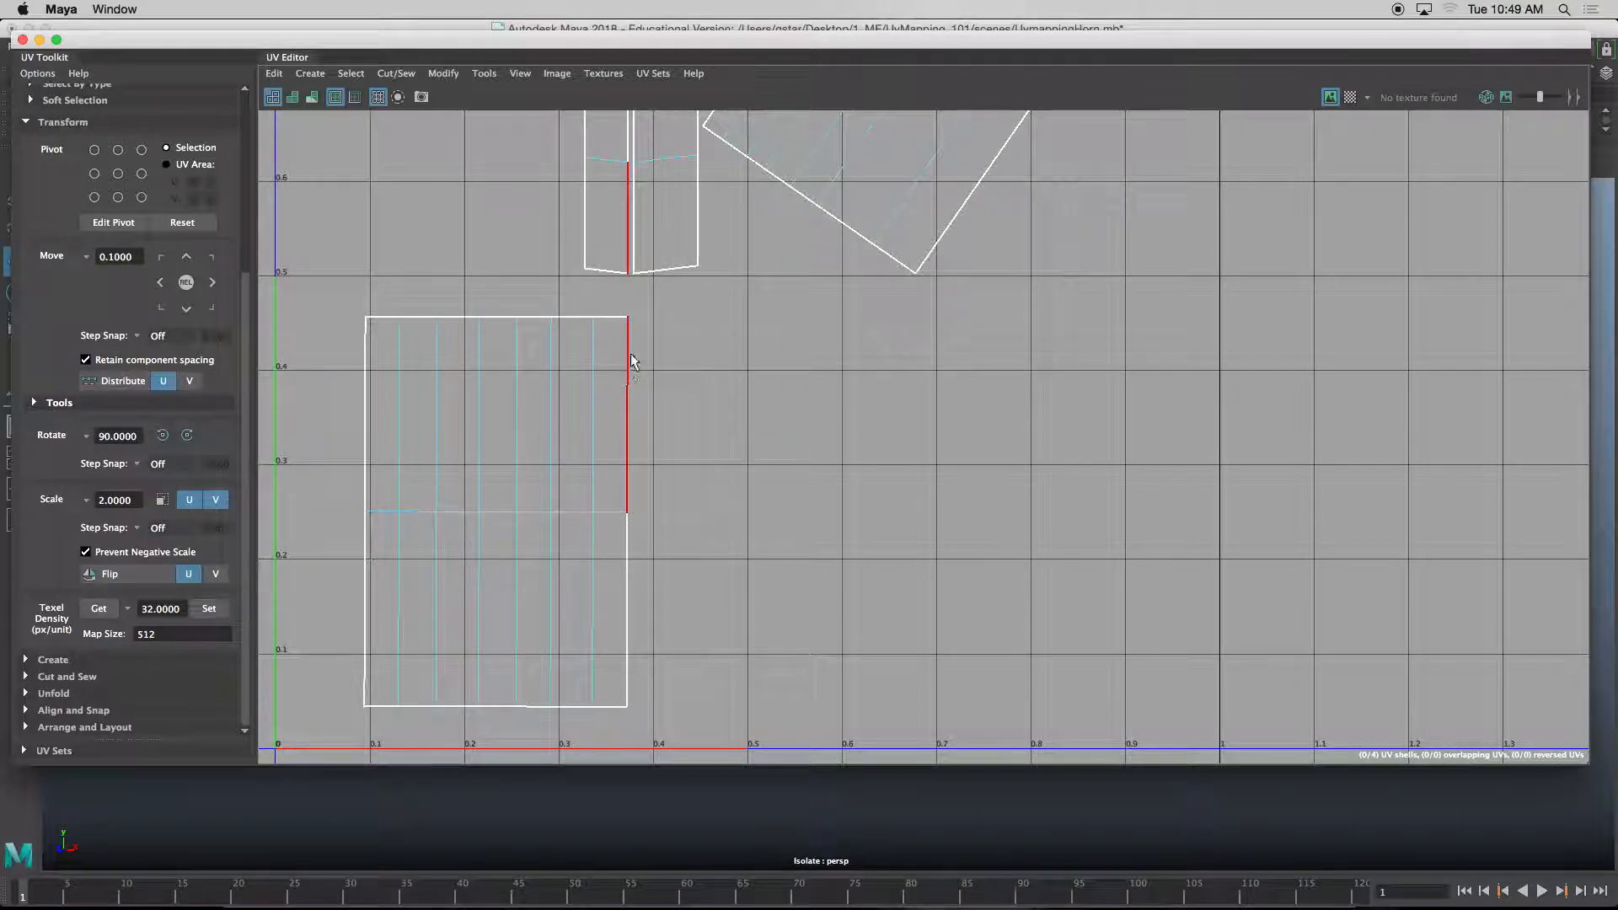
scroll(675, 428, up, 6)
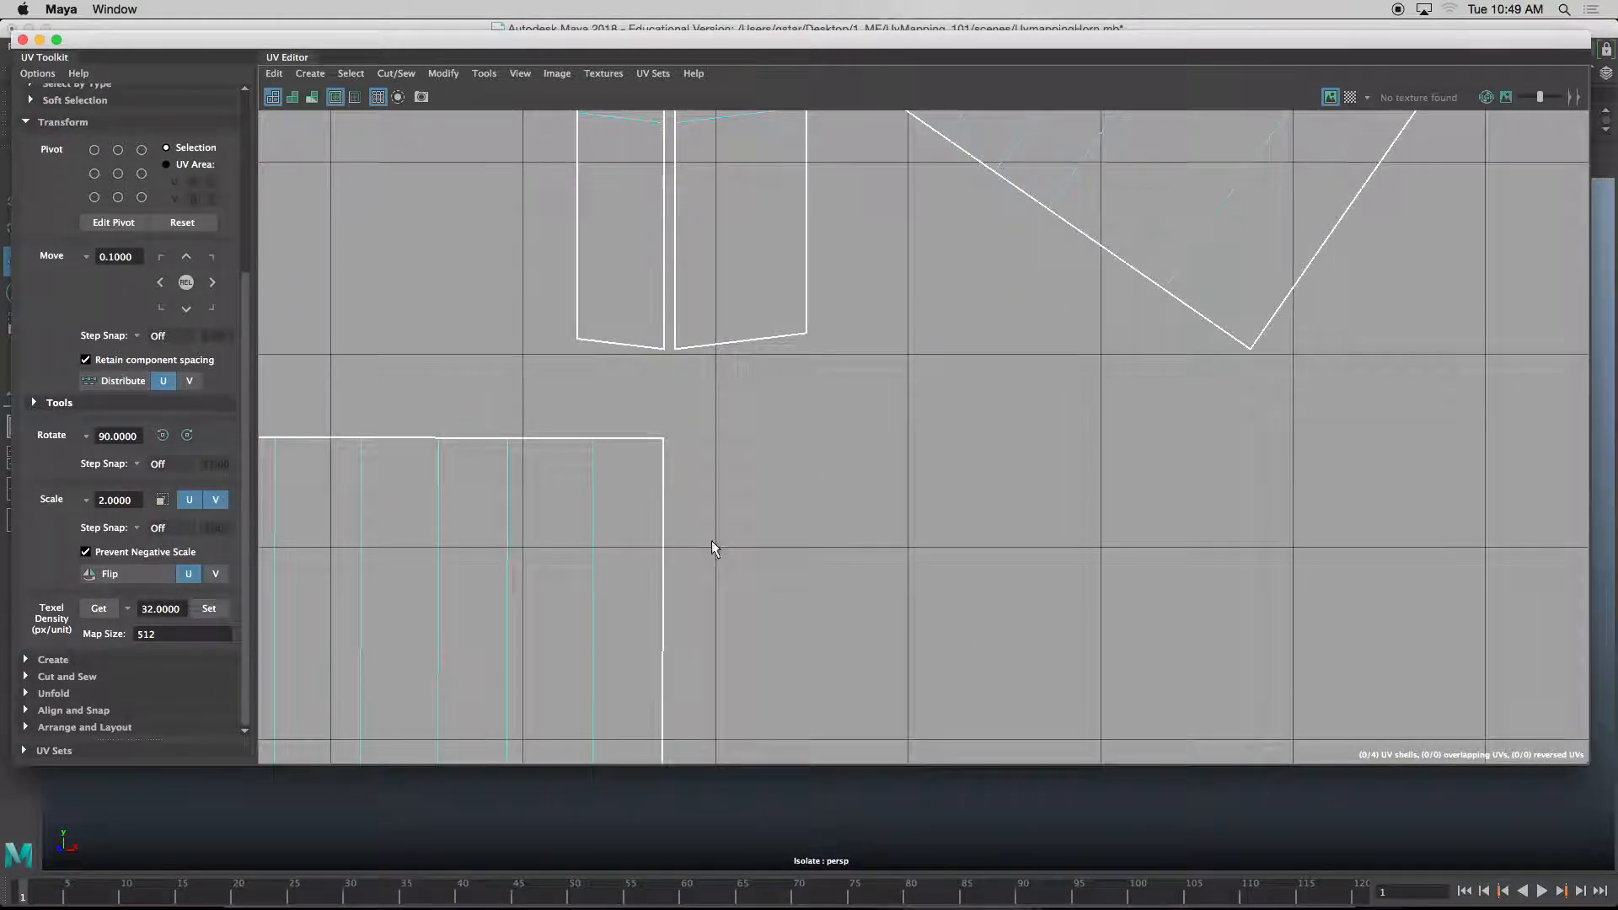
scroll(657, 544, down, 6)
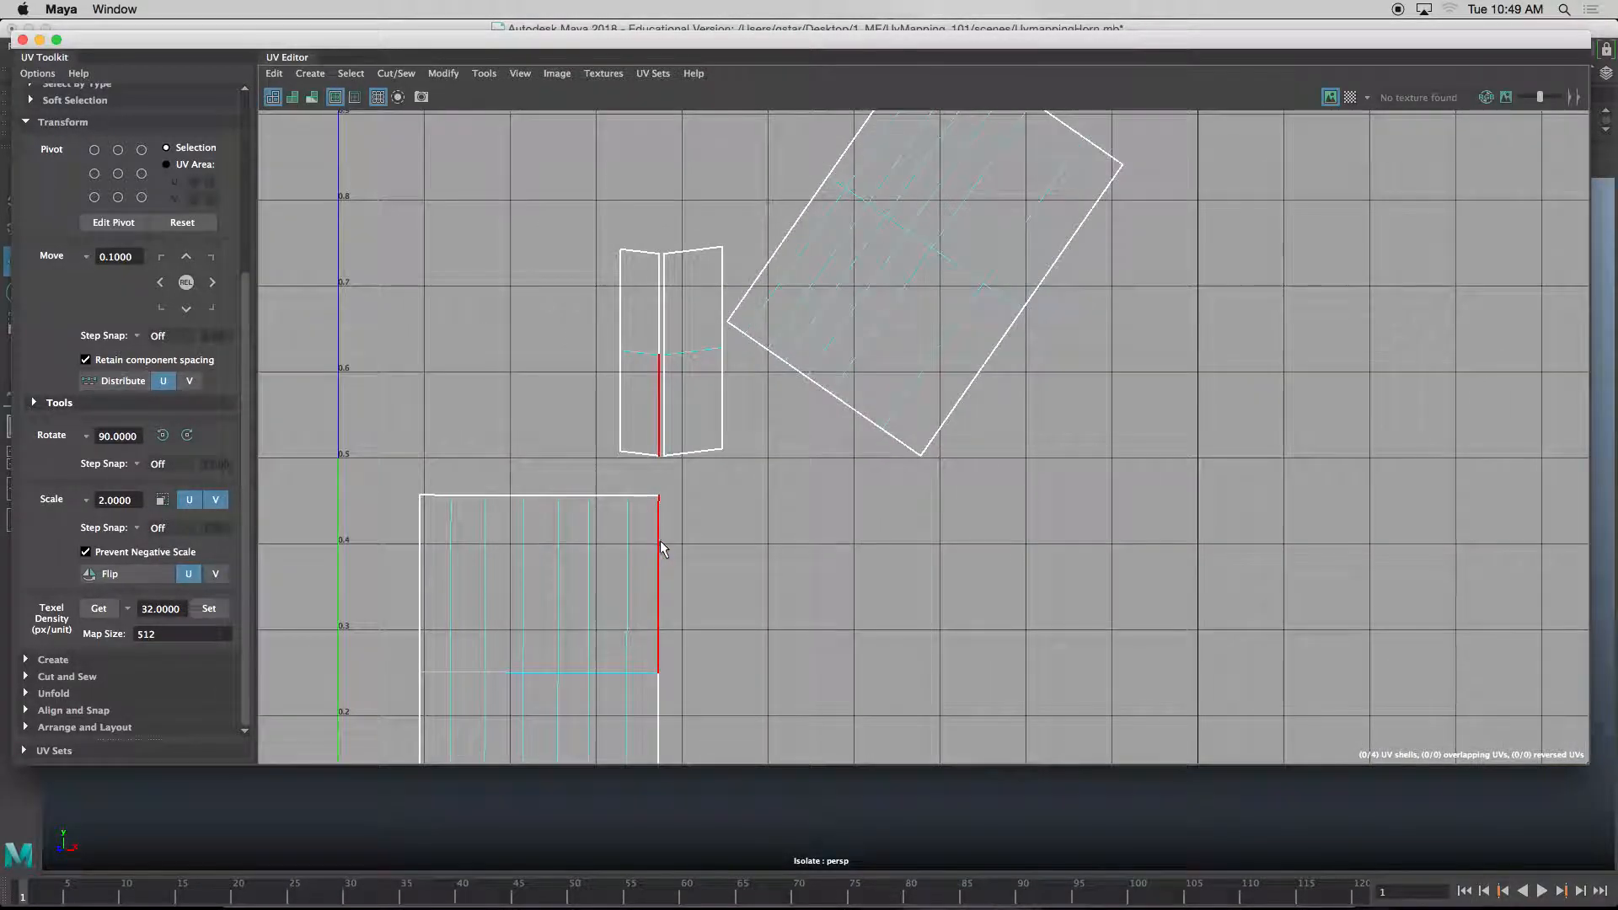
right_drag(655, 280, 578, 232)
click(627, 252)
drag(649, 268, 754, 585)
alt+middle_drag(754, 585, 743, 438)
- Rotate the narrow strip with 15-degree step snapping so its shared edge faces the large shell
key(e)
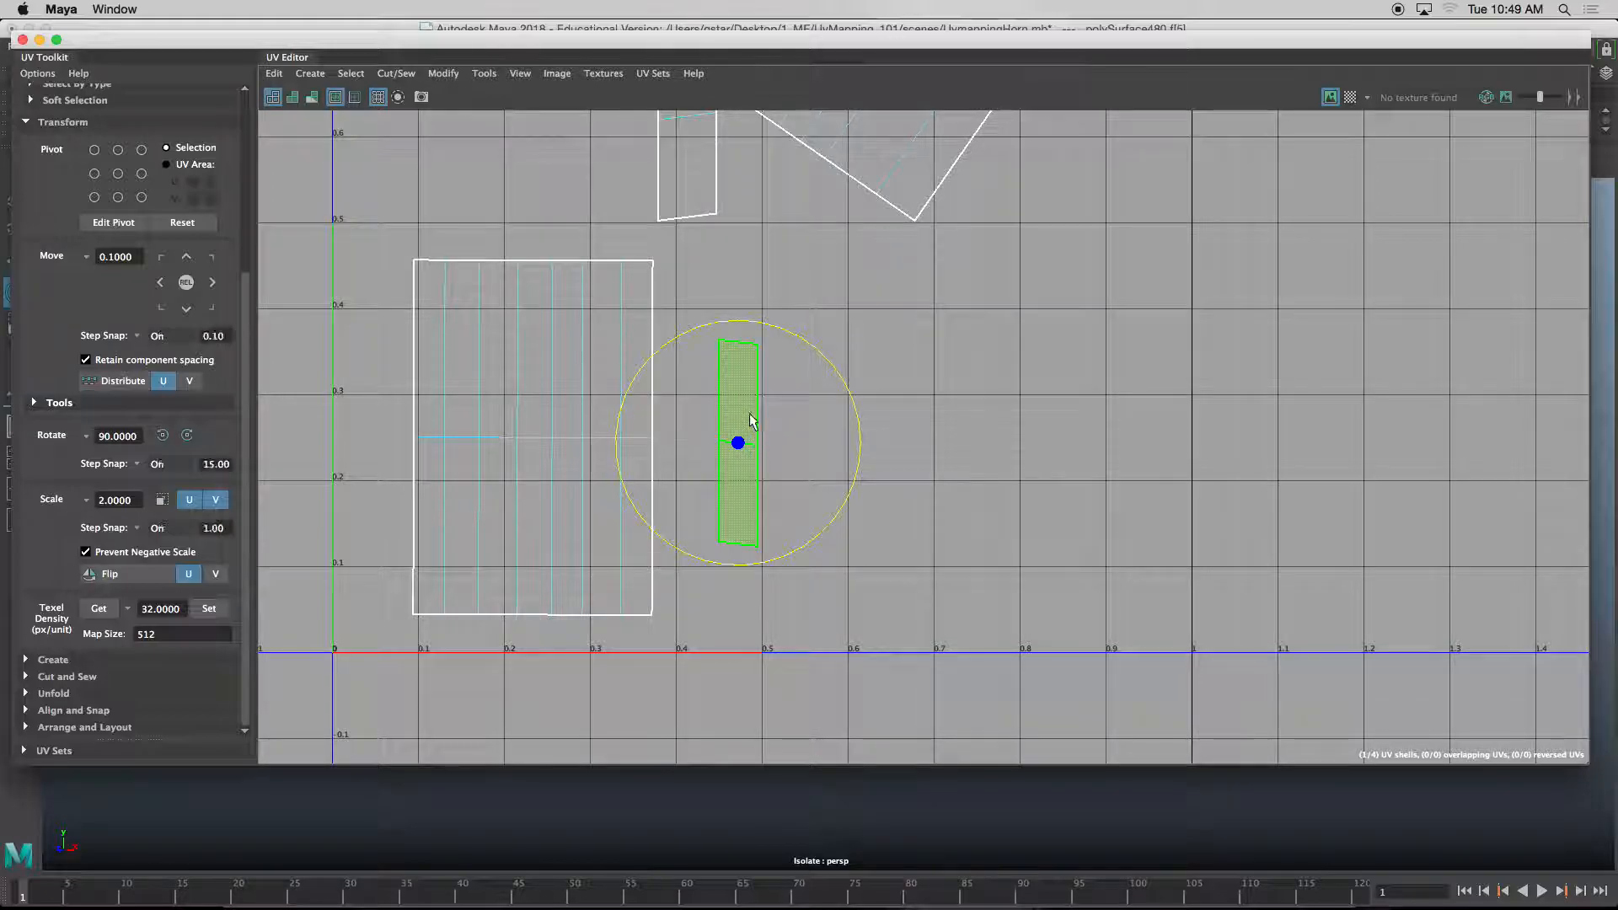
drag(735, 331, 836, 453)
drag(780, 613, 748, 615)
key(w)
- Align the narrow strip's two top UVs along V to the large shell's upper-right corner UV, using the maximum
scroll(706, 413, up, 1)
right_drag(715, 388, 833, 362)
drag(683, 288, 718, 338)
scroll(712, 387, up, 3)
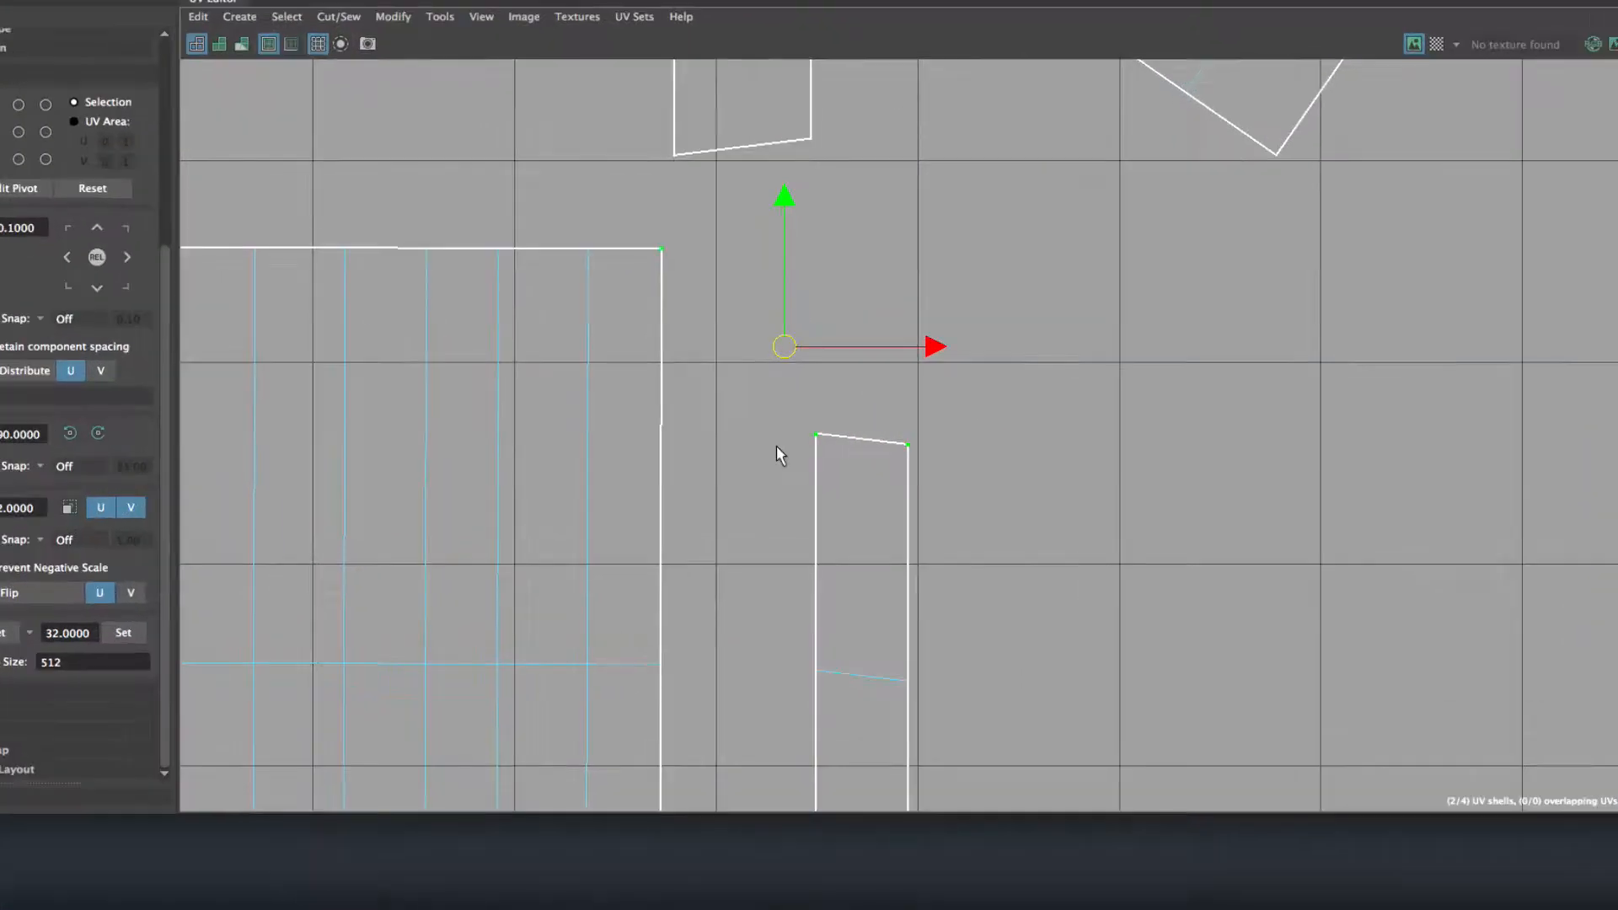
drag(1062, 504, 1086, 534)
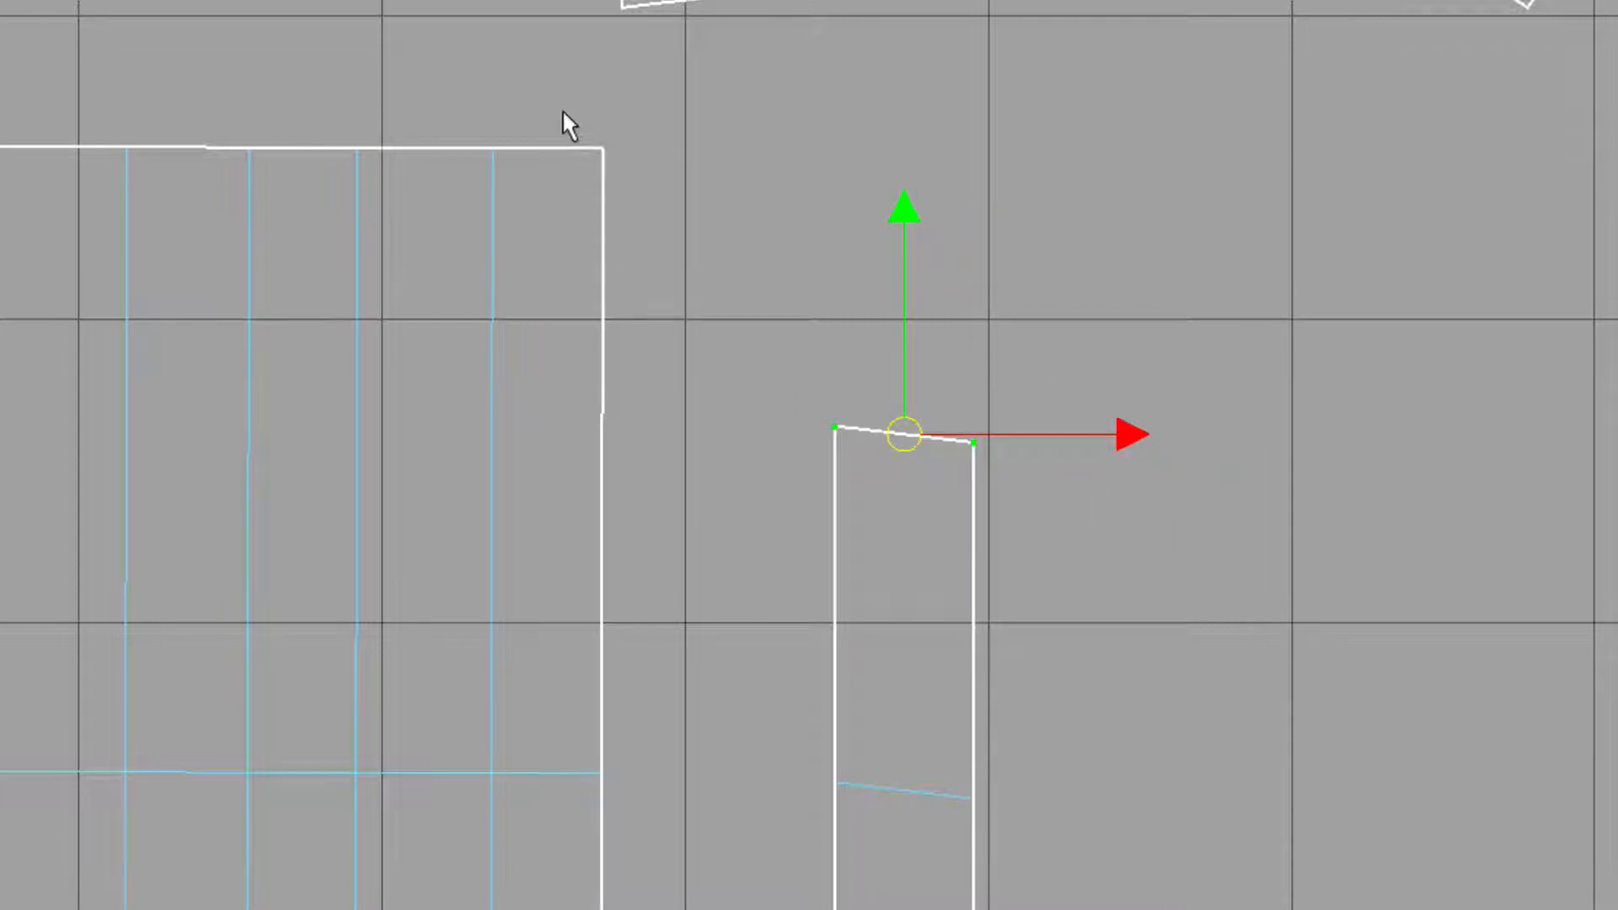
shift+drag(563, 110, 640, 177)
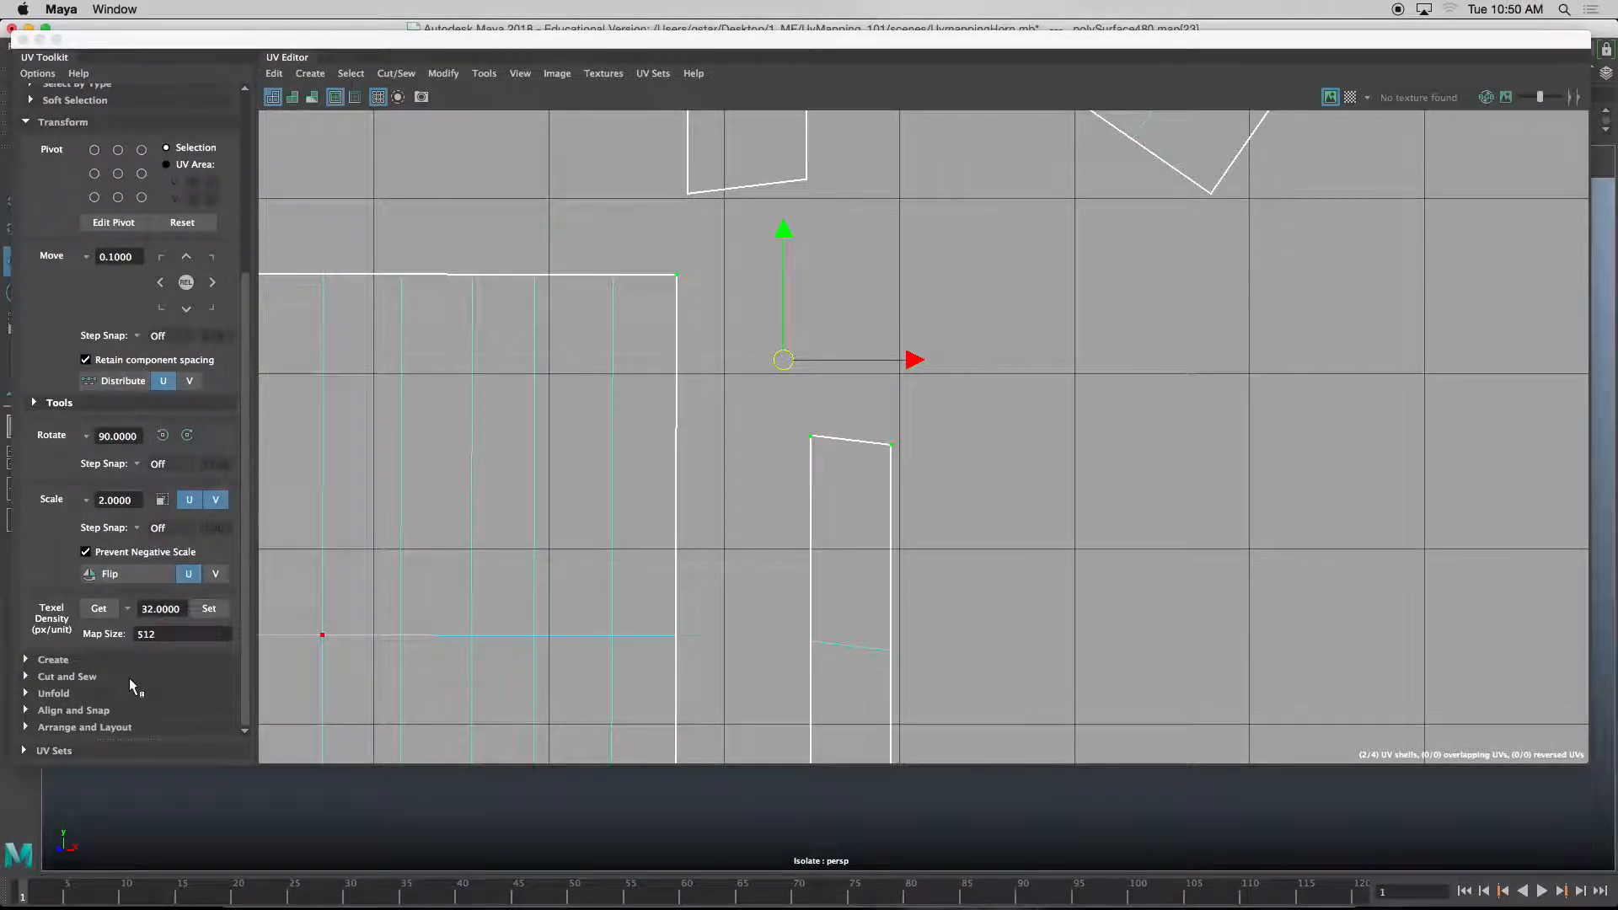
click(245, 646)
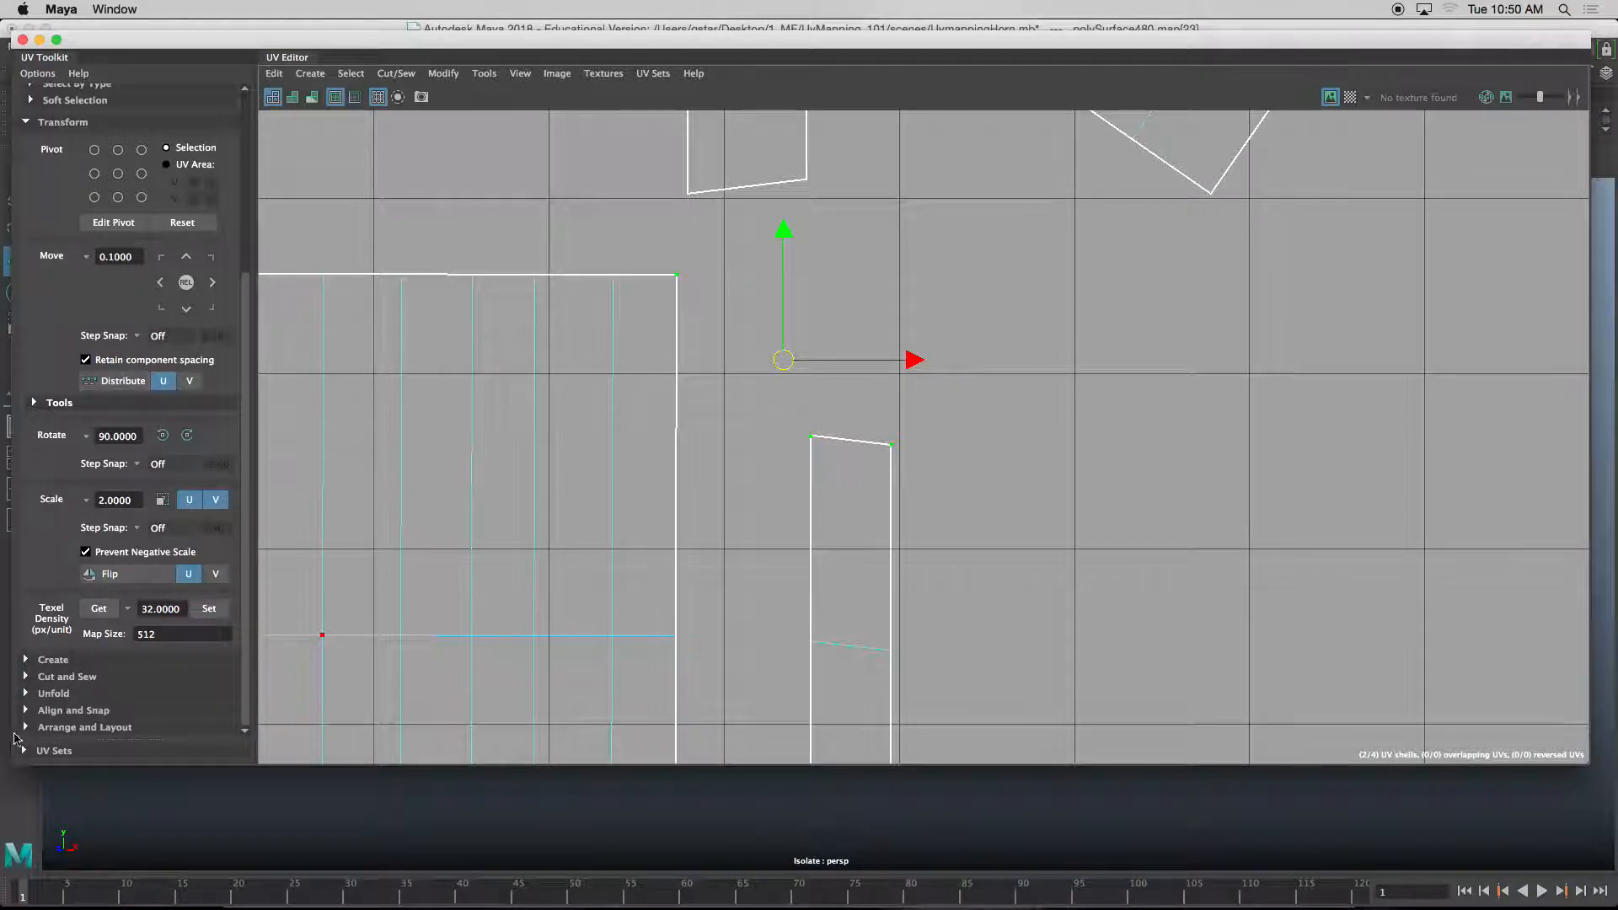
click(25, 729)
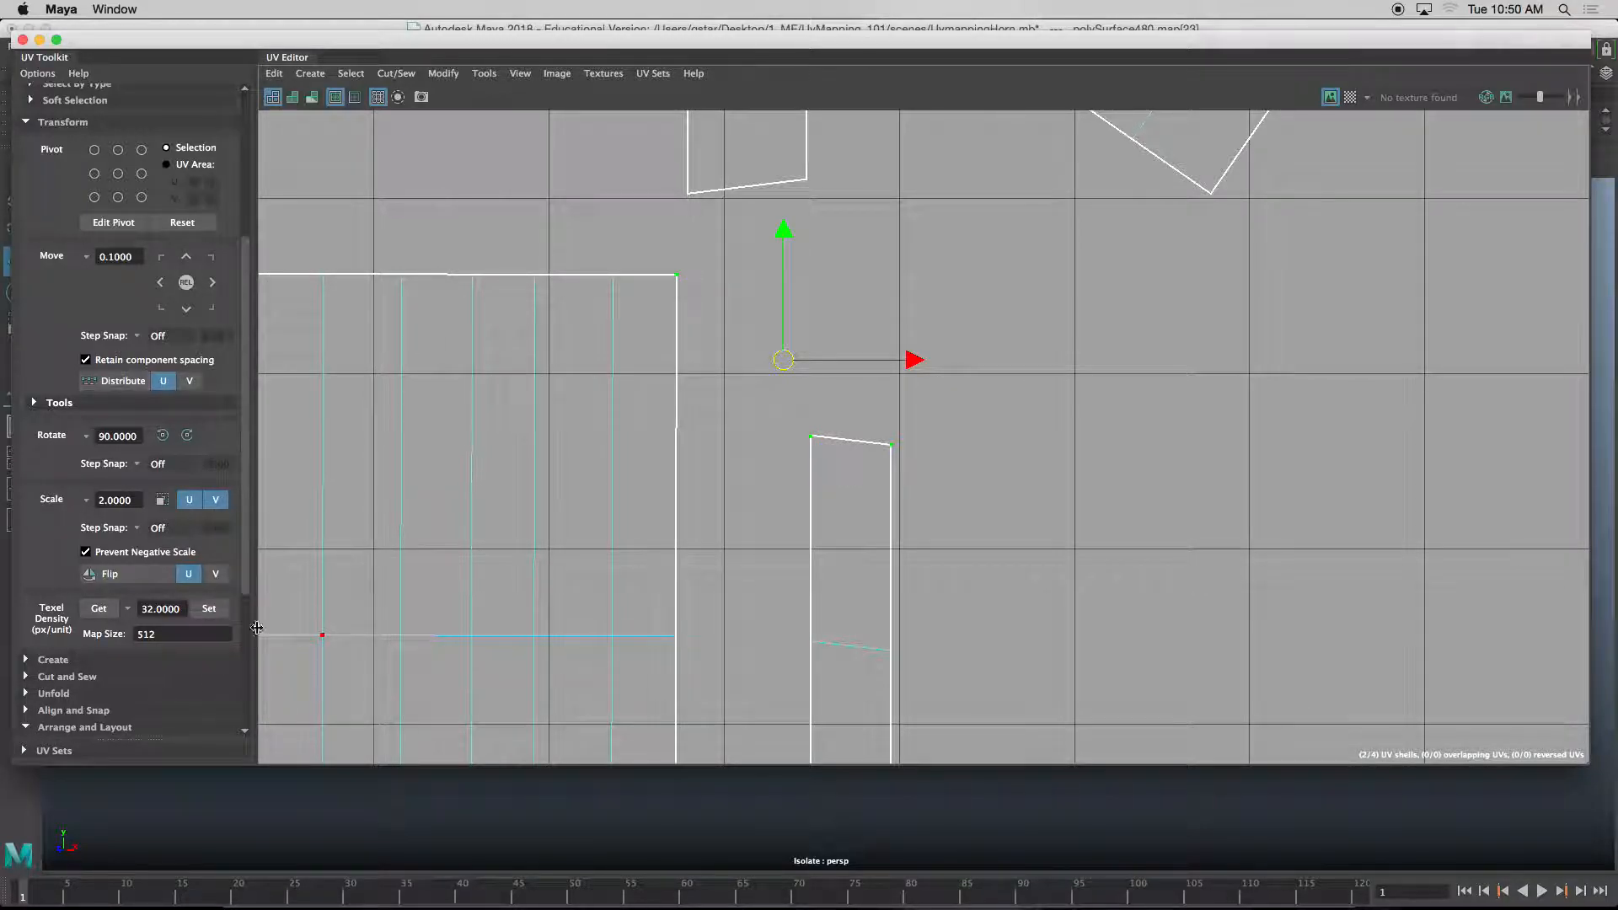
drag(246, 588, 245, 676)
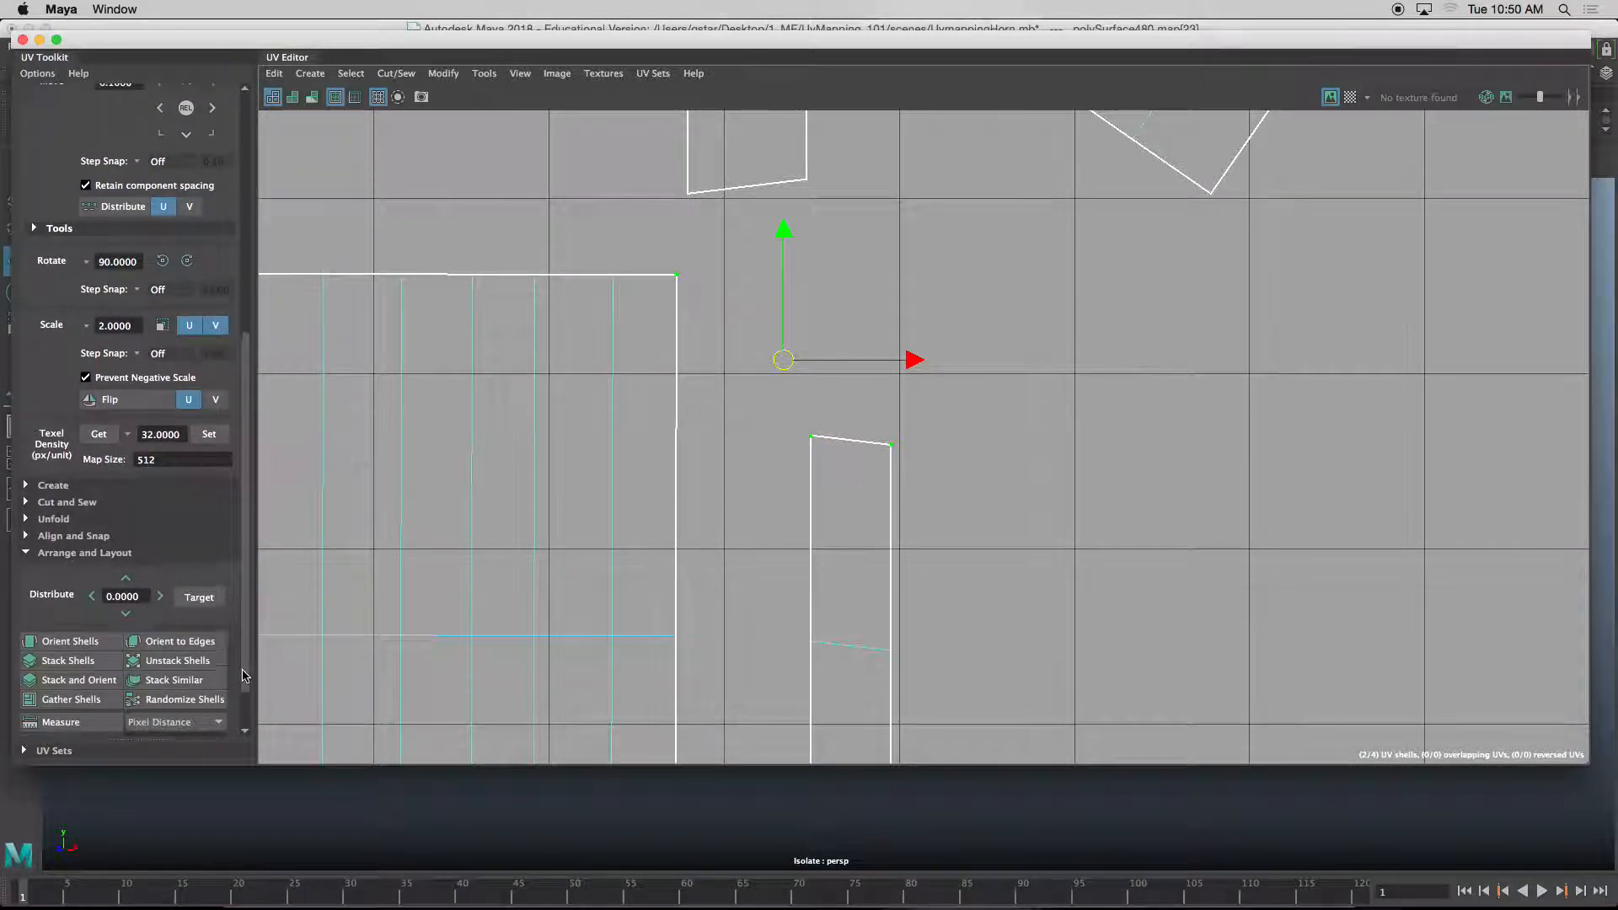
click(73, 537)
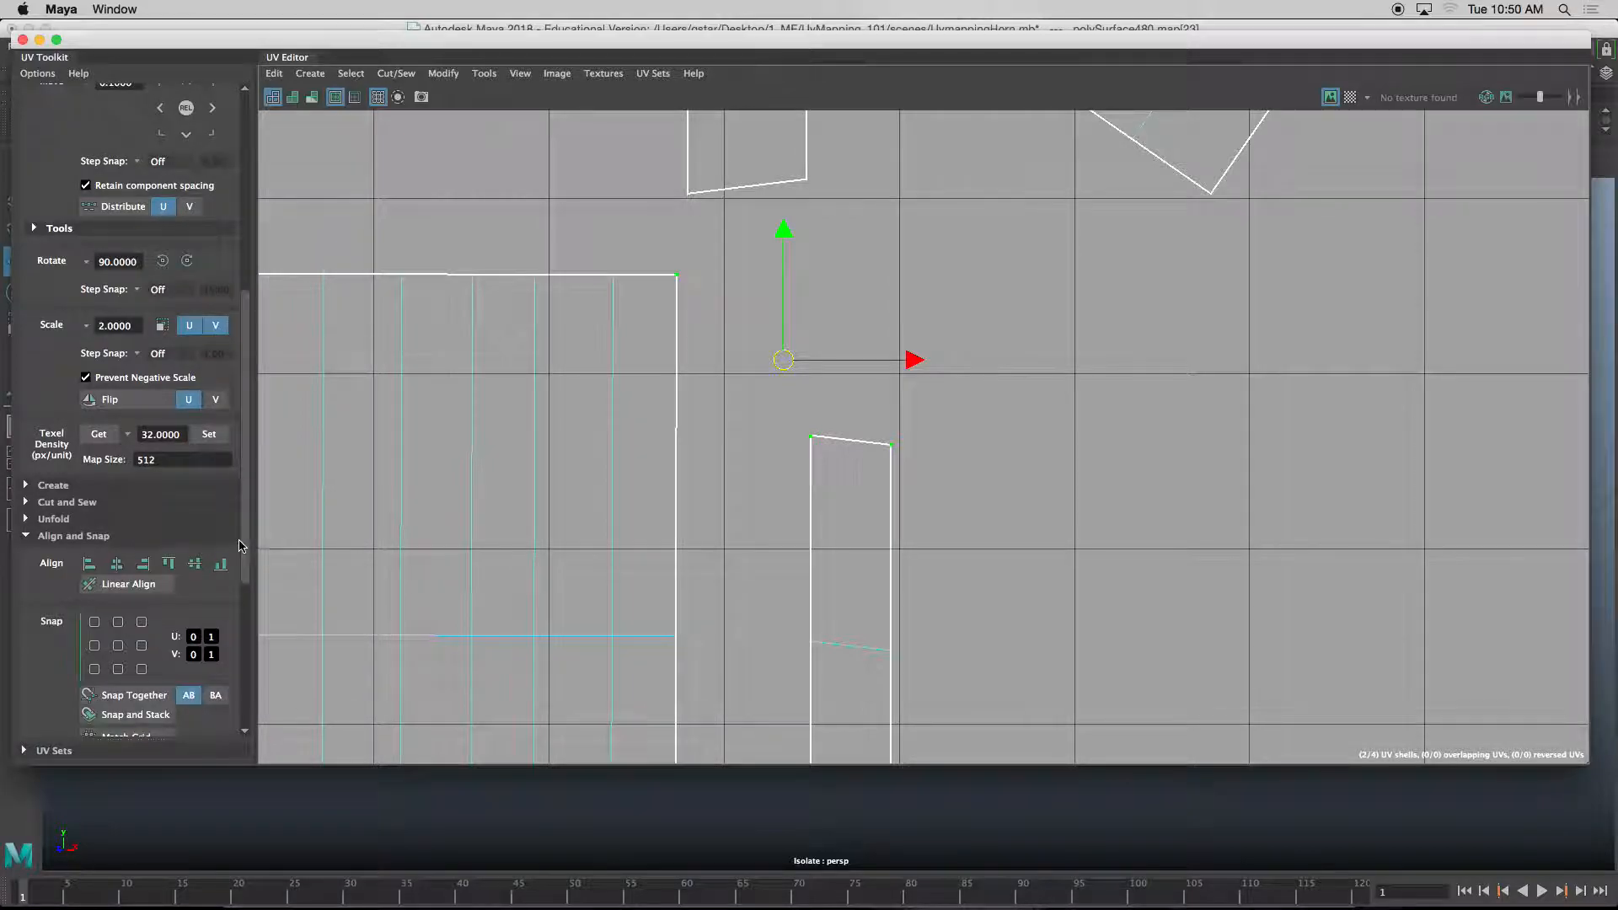
scroll(163, 396, down, 5)
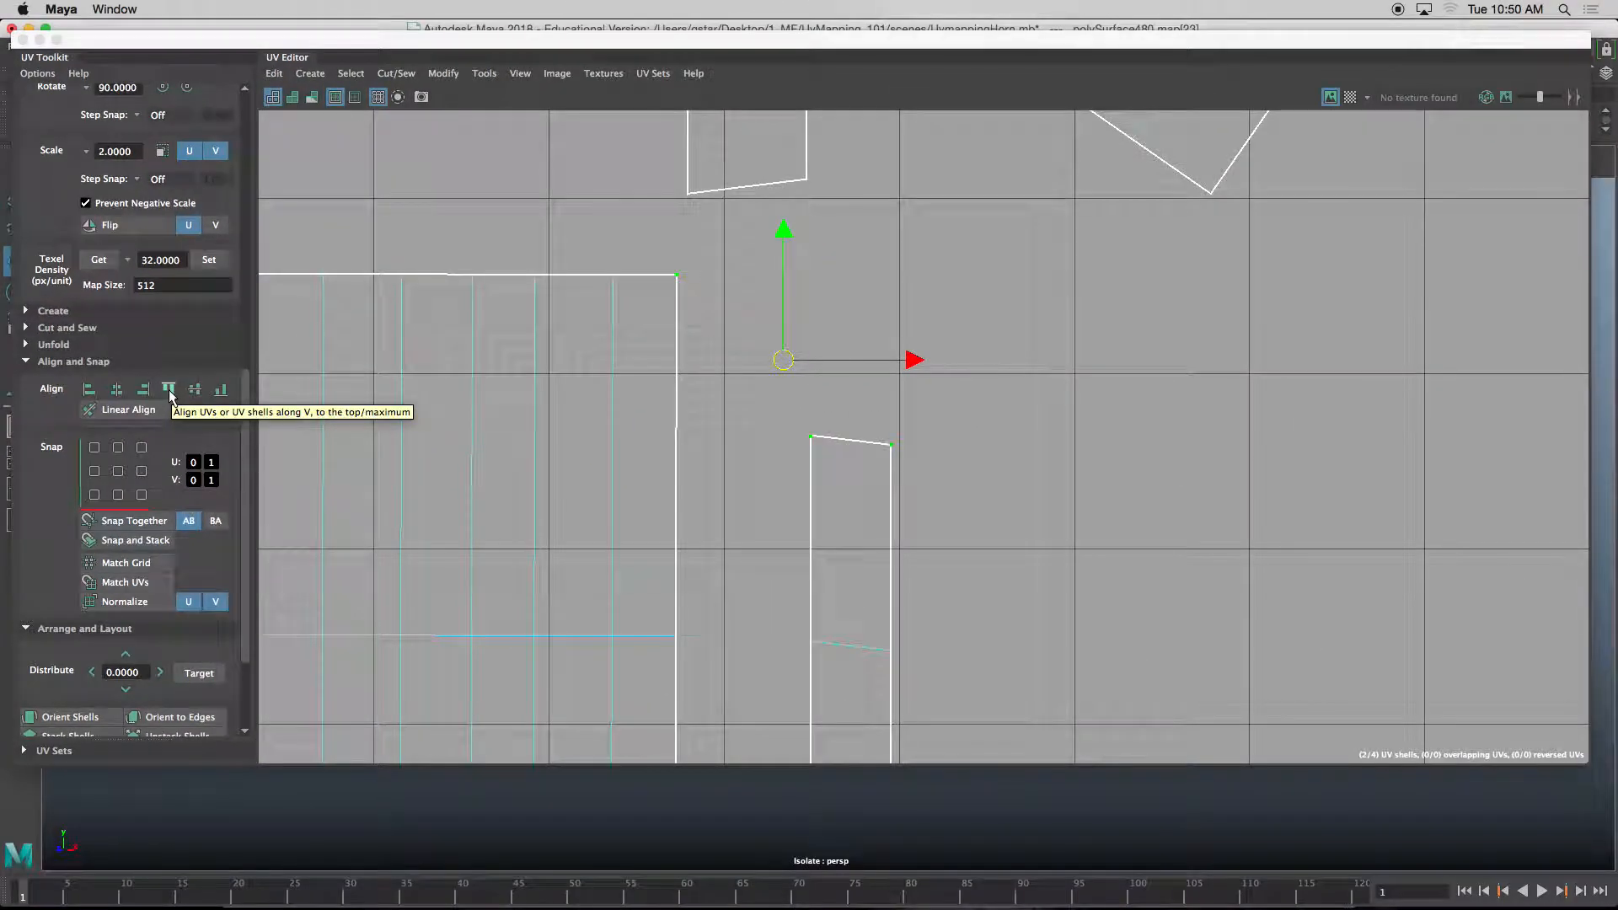
click(169, 390)
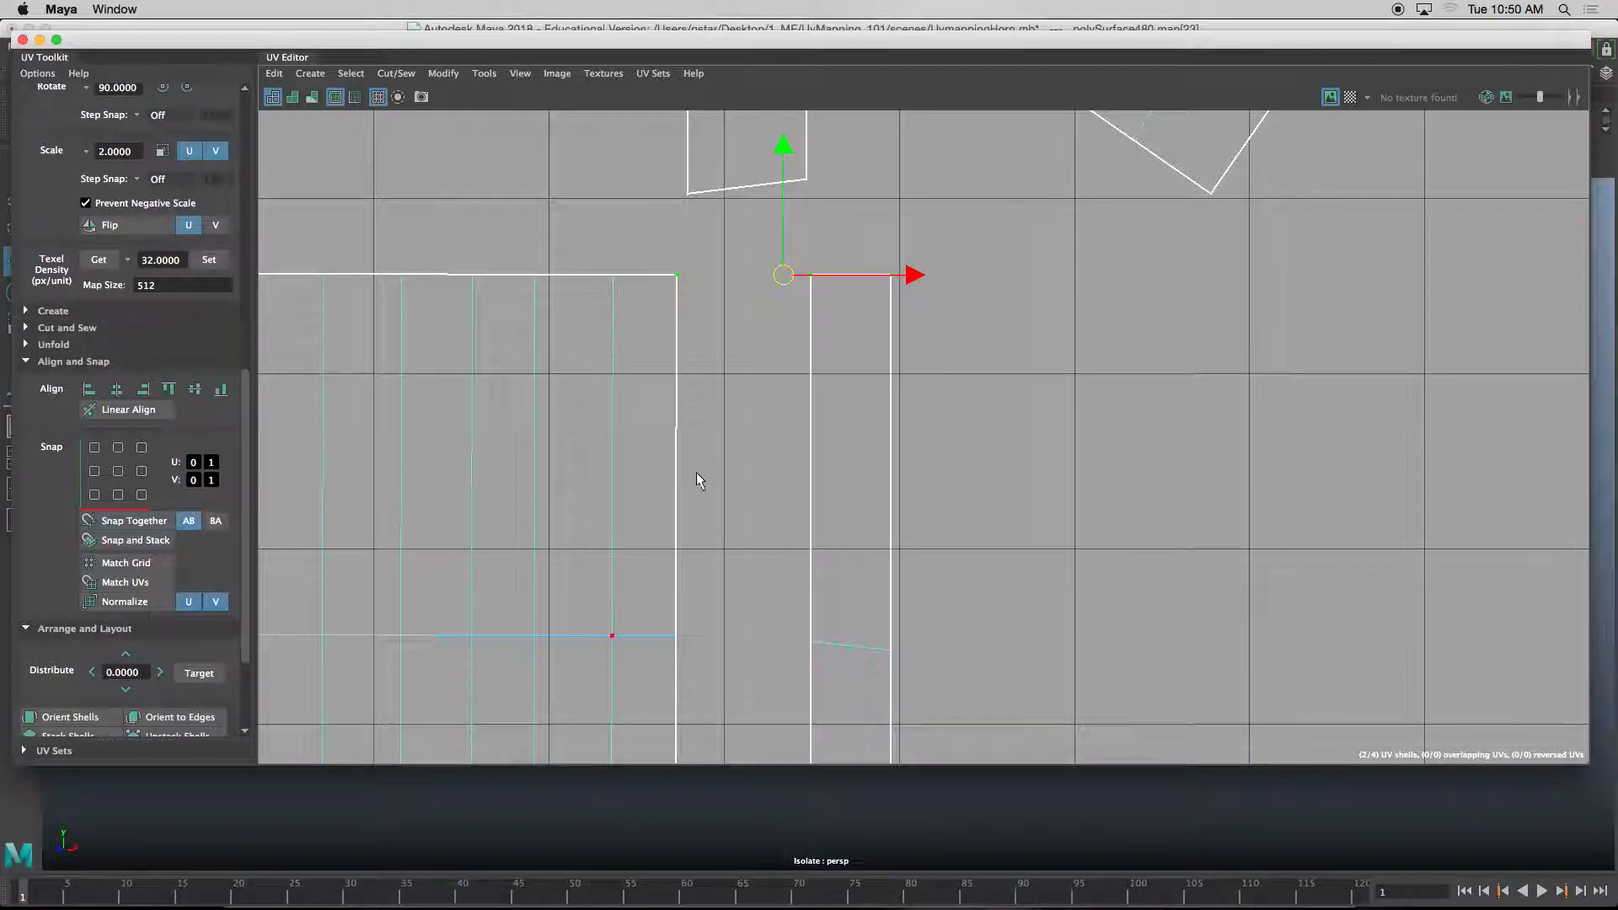
- Align the narrow strip's middle UVs along V to the large shell's middle UV on its right edge
alt+middle_drag(723, 560, 787, 503)
drag(944, 578, 943, 581)
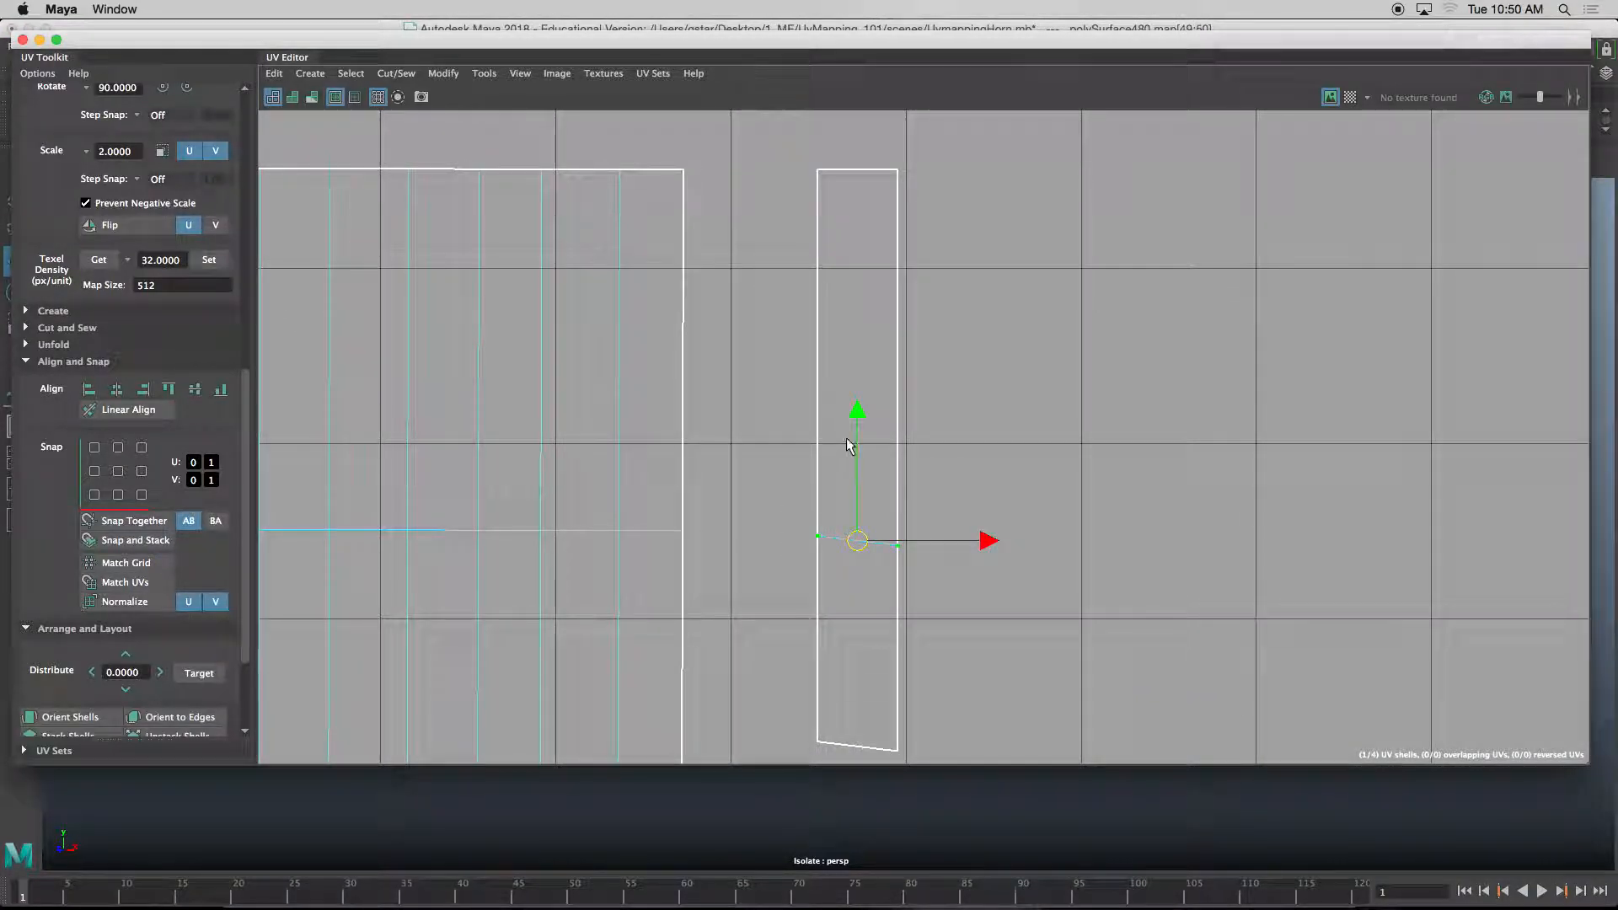
drag(648, 503, 584, 553)
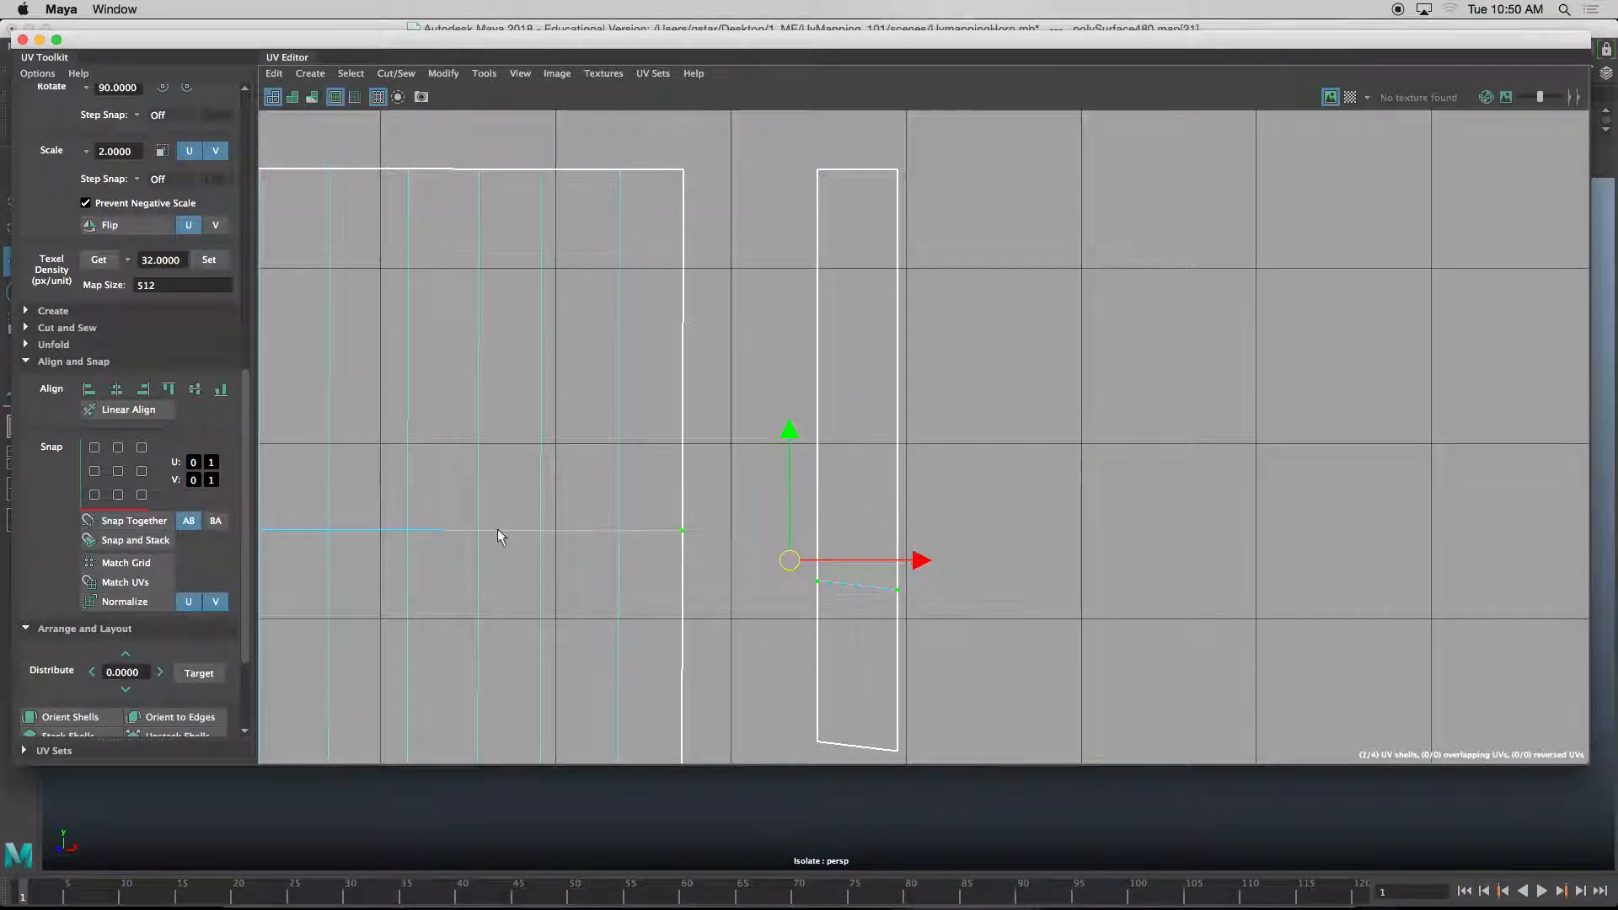
click(170, 389)
- Align the narrow strip's bottom UVs along V to the large shell's lower-right corner UV, using the minimum
alt+middle_drag(794, 657, 762, 430)
drag(696, 431, 934, 570)
shift+drag(695, 685, 694, 686)
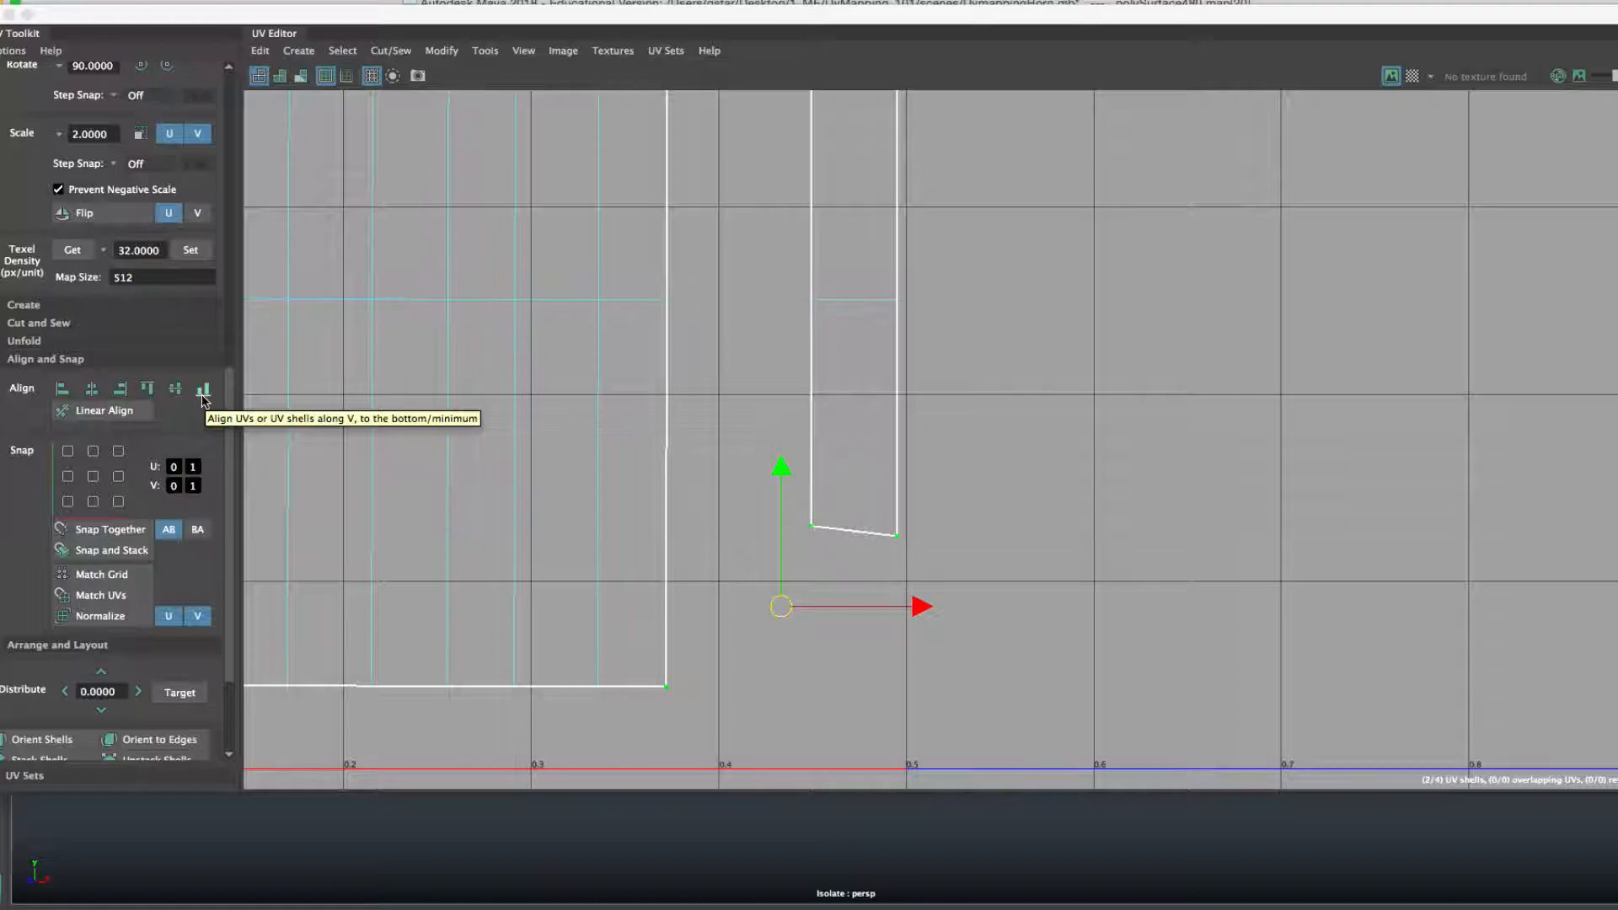
click(202, 390)
scroll(780, 470, down, 3)
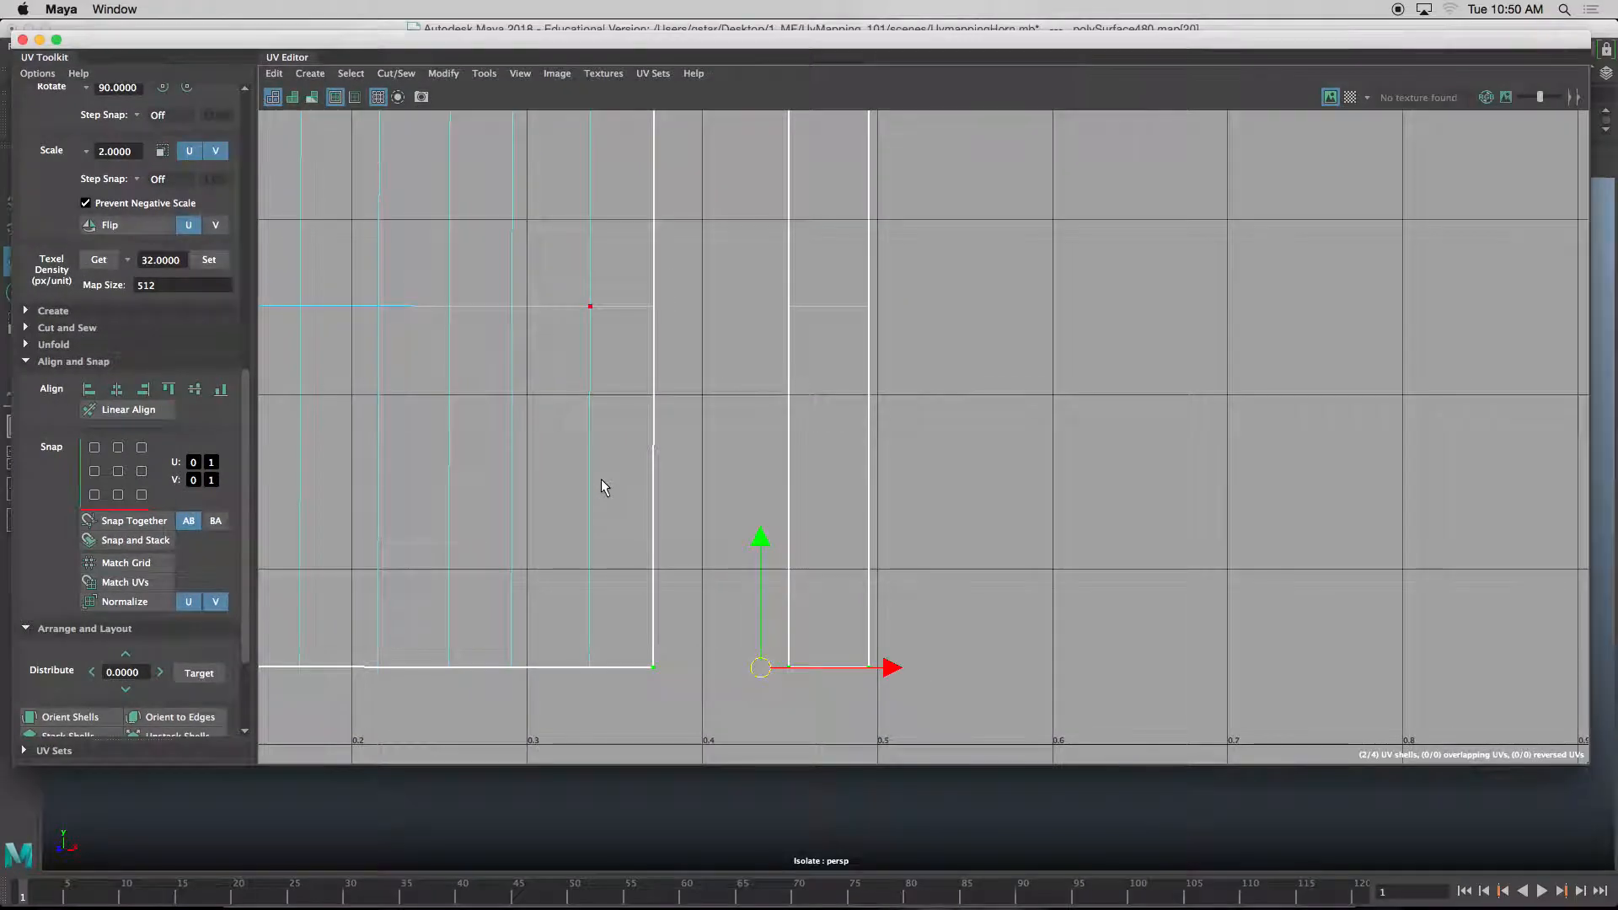
- Move the second narrow strip down beside the aligned strip and check which large-shell edge it shares
alt+middle_drag(788, 368, 757, 464)
right_drag(721, 261, 642, 250)
click(723, 228)
drag(722, 226, 867, 499)
right_drag(867, 499, 853, 430)
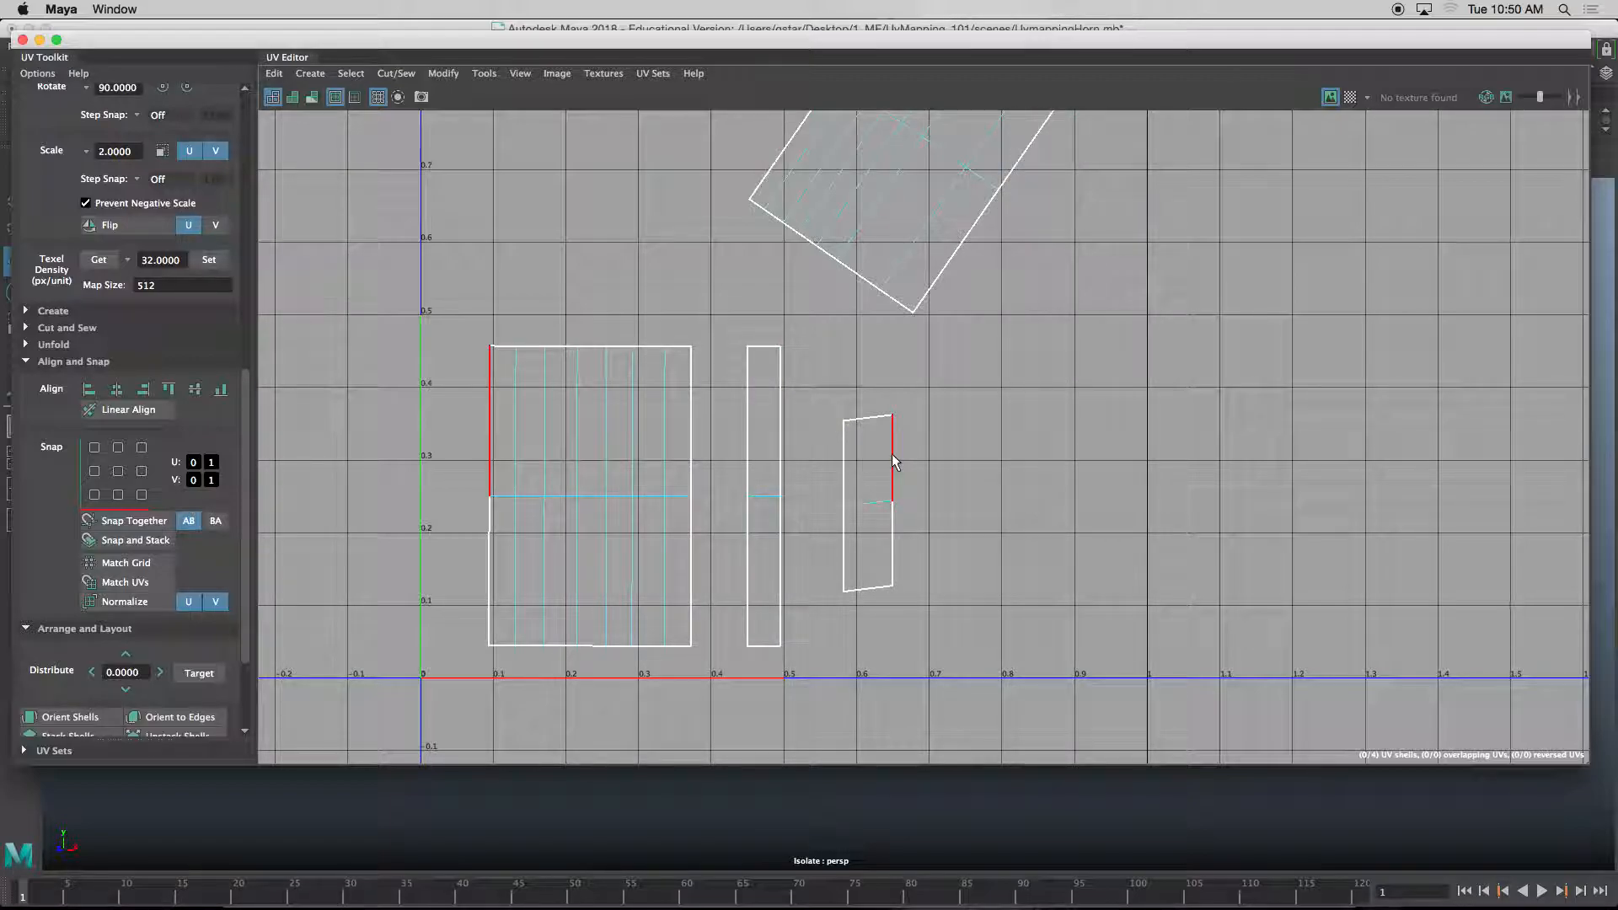
- Move the second narrow strip to the left of the large shell, next to its shared edge
right_drag(882, 515, 809, 494)
click(869, 502)
drag(870, 504, 419, 504)
alt+middle_drag(415, 542, 477, 520)
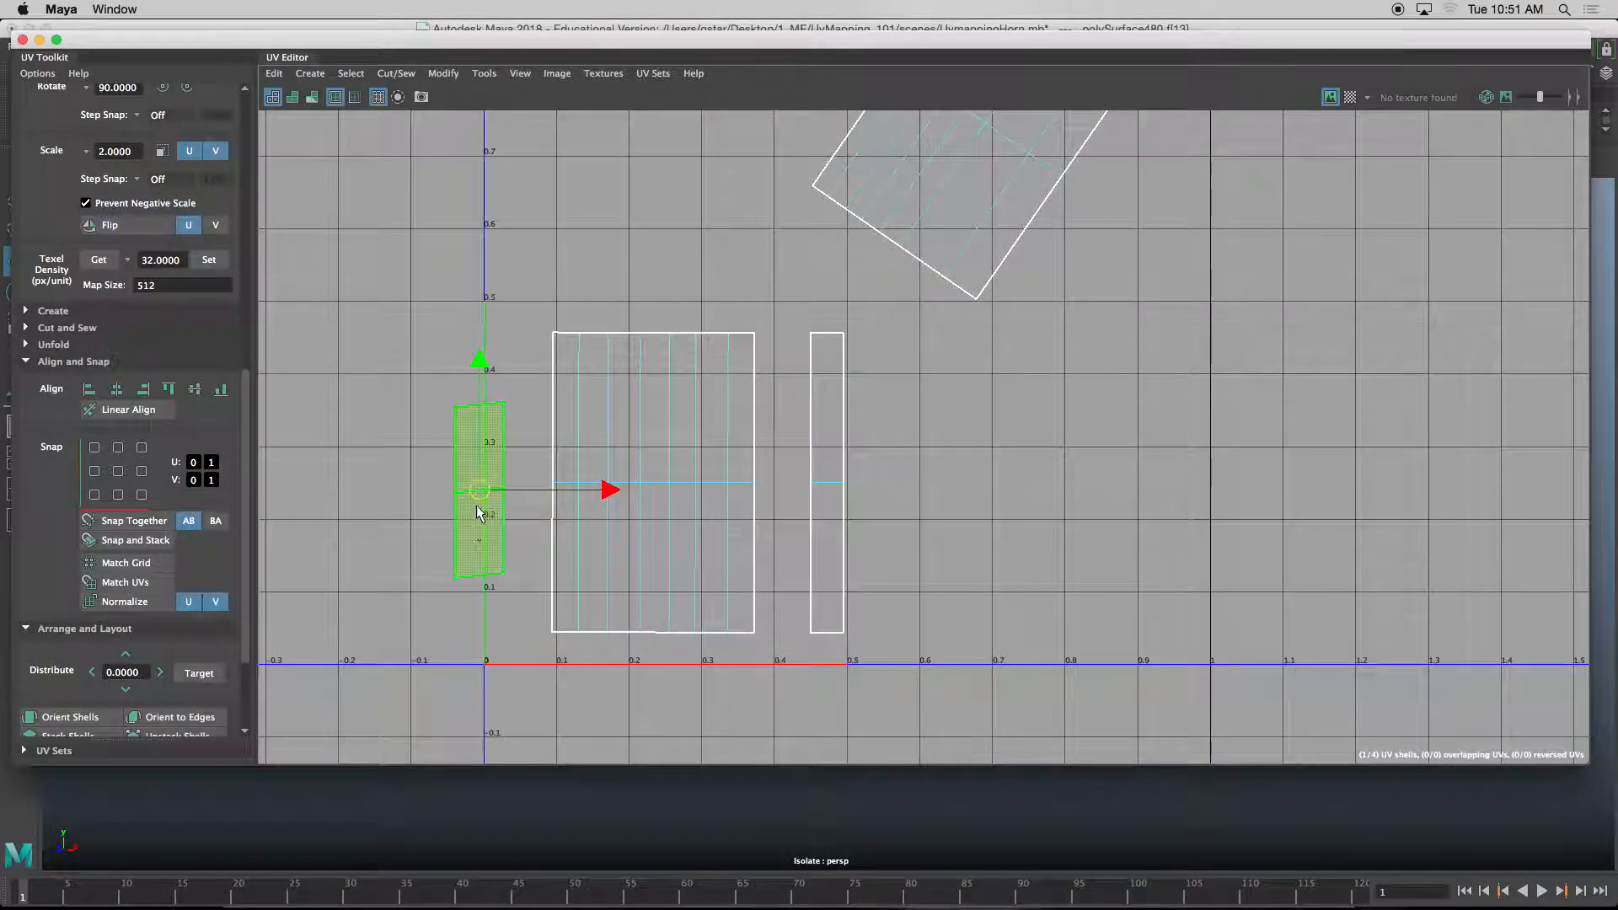
drag(478, 487, 514, 483)
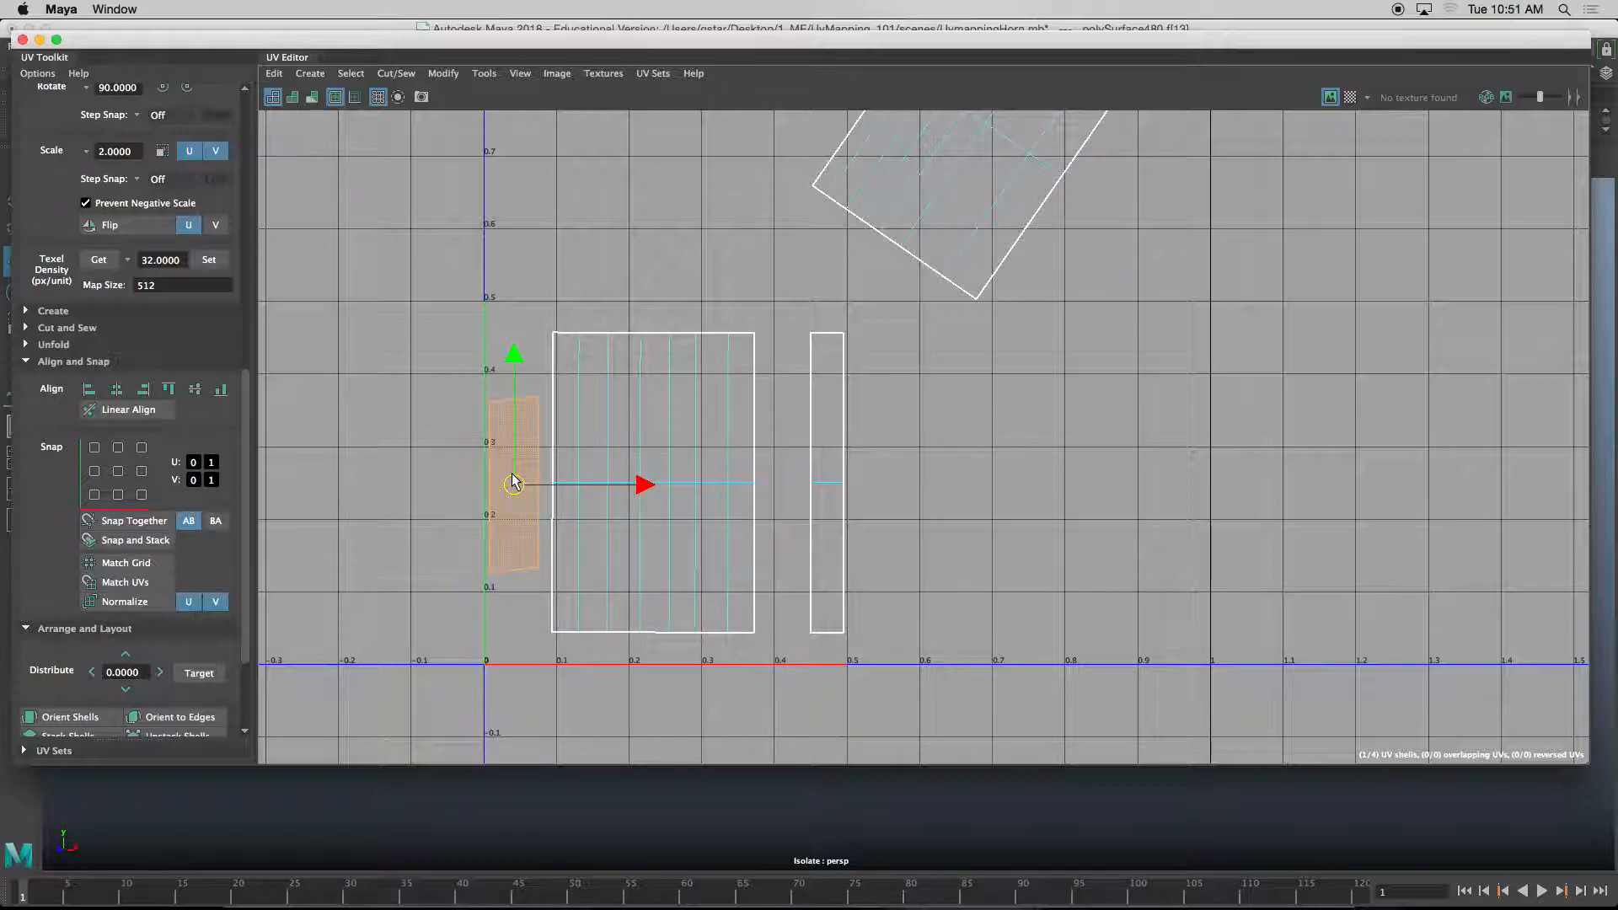
- Align the second strip's top UVs along V to the large shell's upper-left corner UV, using the maximum
right_drag(526, 443, 599, 434)
drag(465, 368, 550, 410)
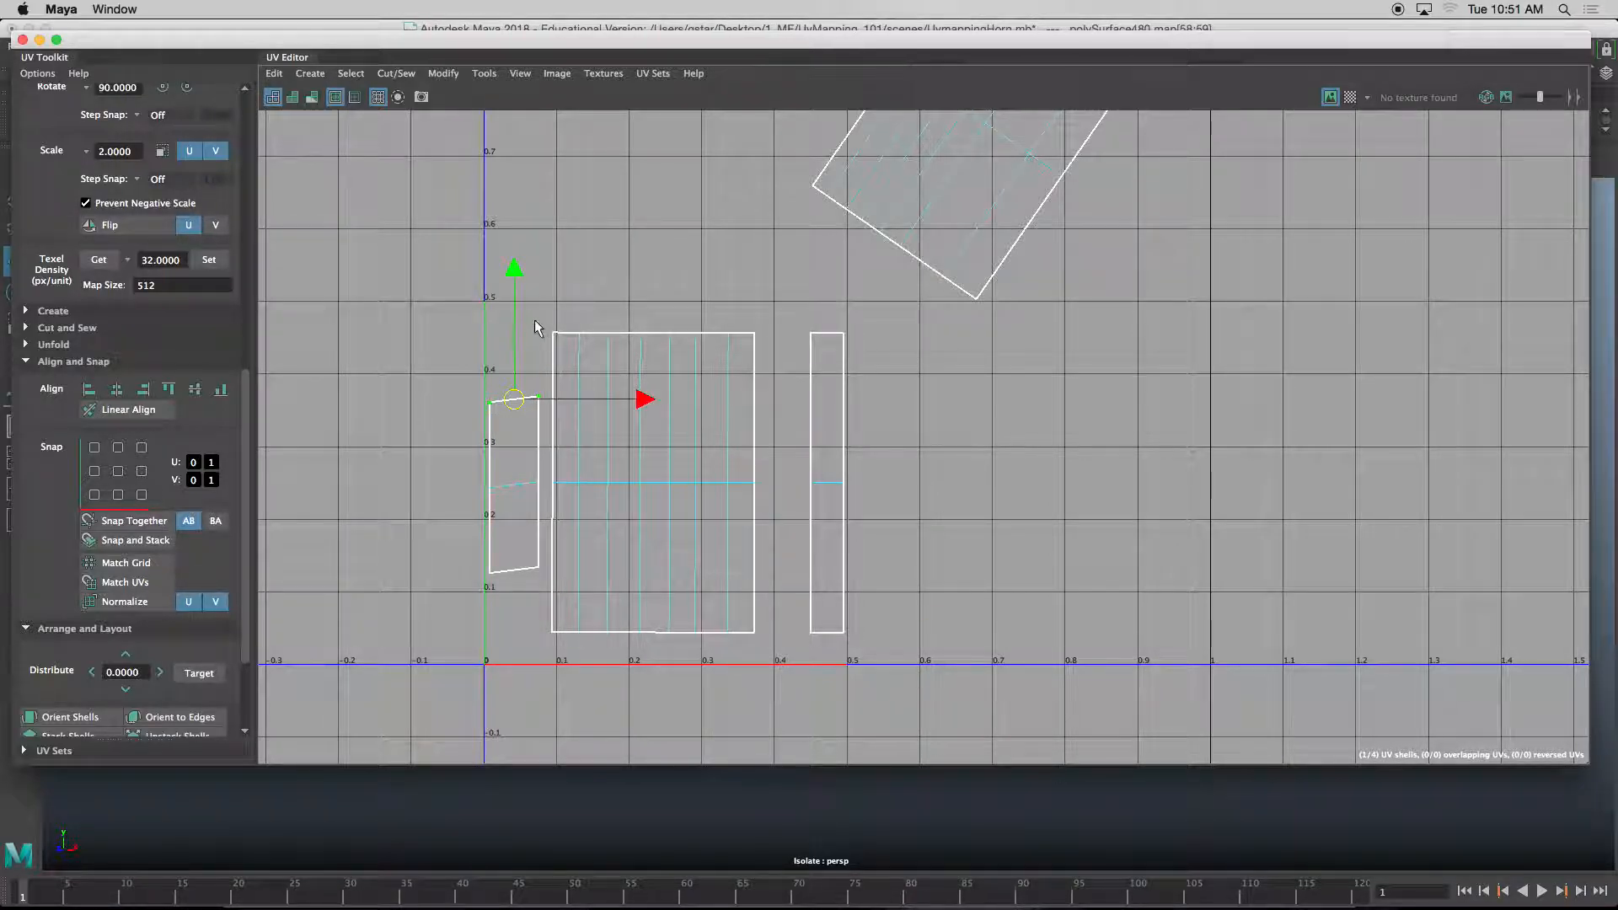
shift+drag(556, 344, 556, 344)
click(169, 389)
- Align the second strip's middle UVs to the large shell's middle row along V using the maximum, and its bottom UVs using the minimum
drag(540, 505, 539, 504)
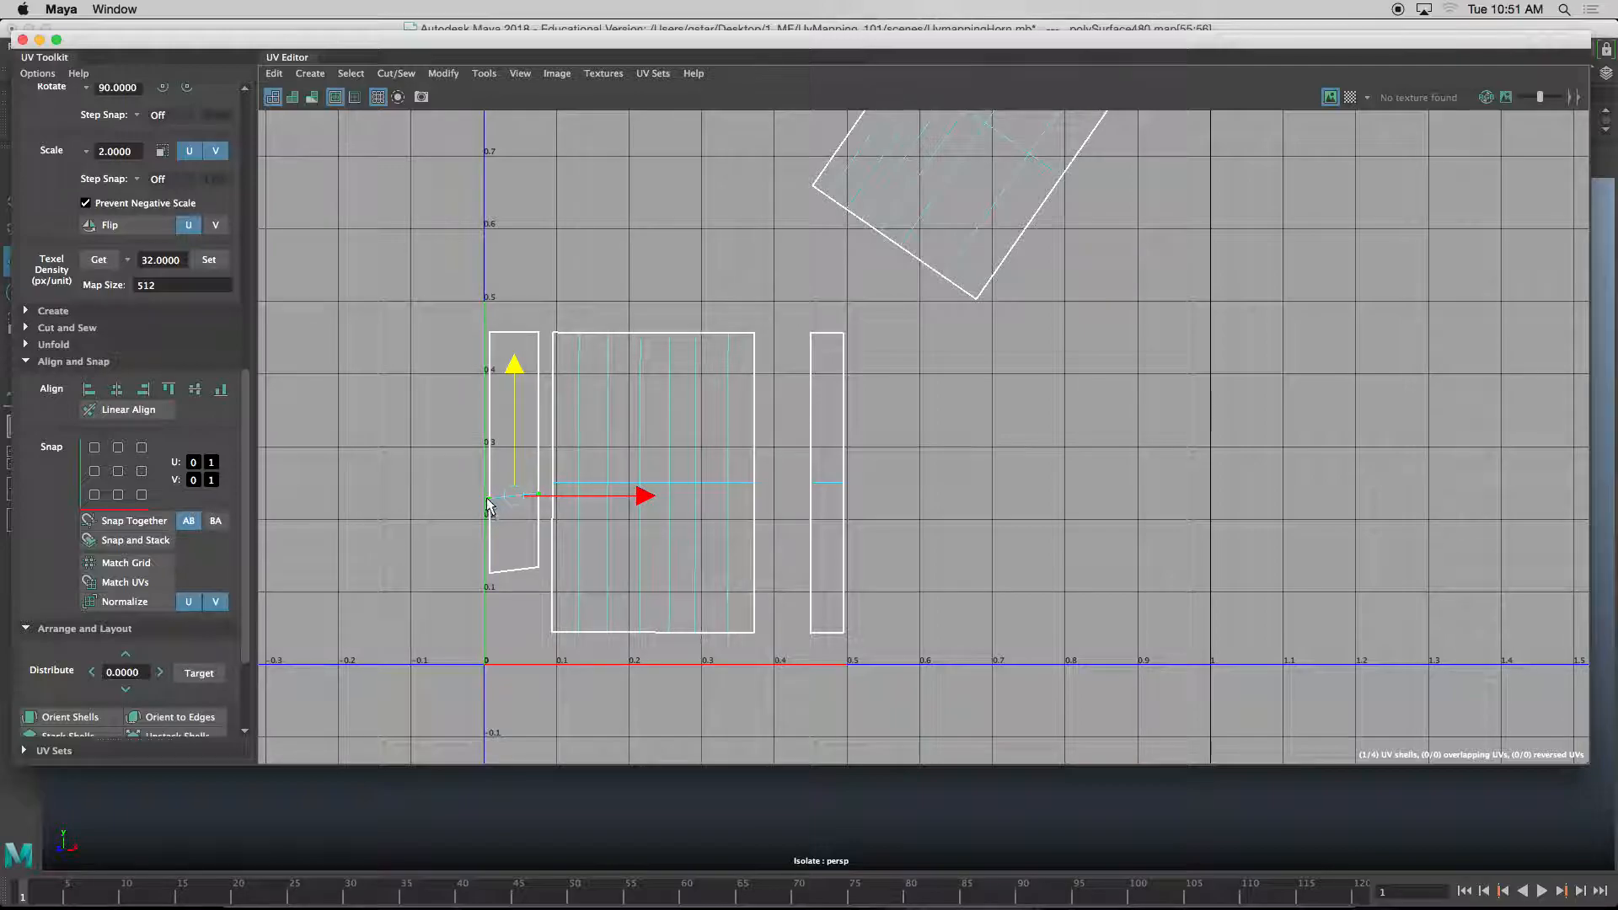
shift+click(552, 486)
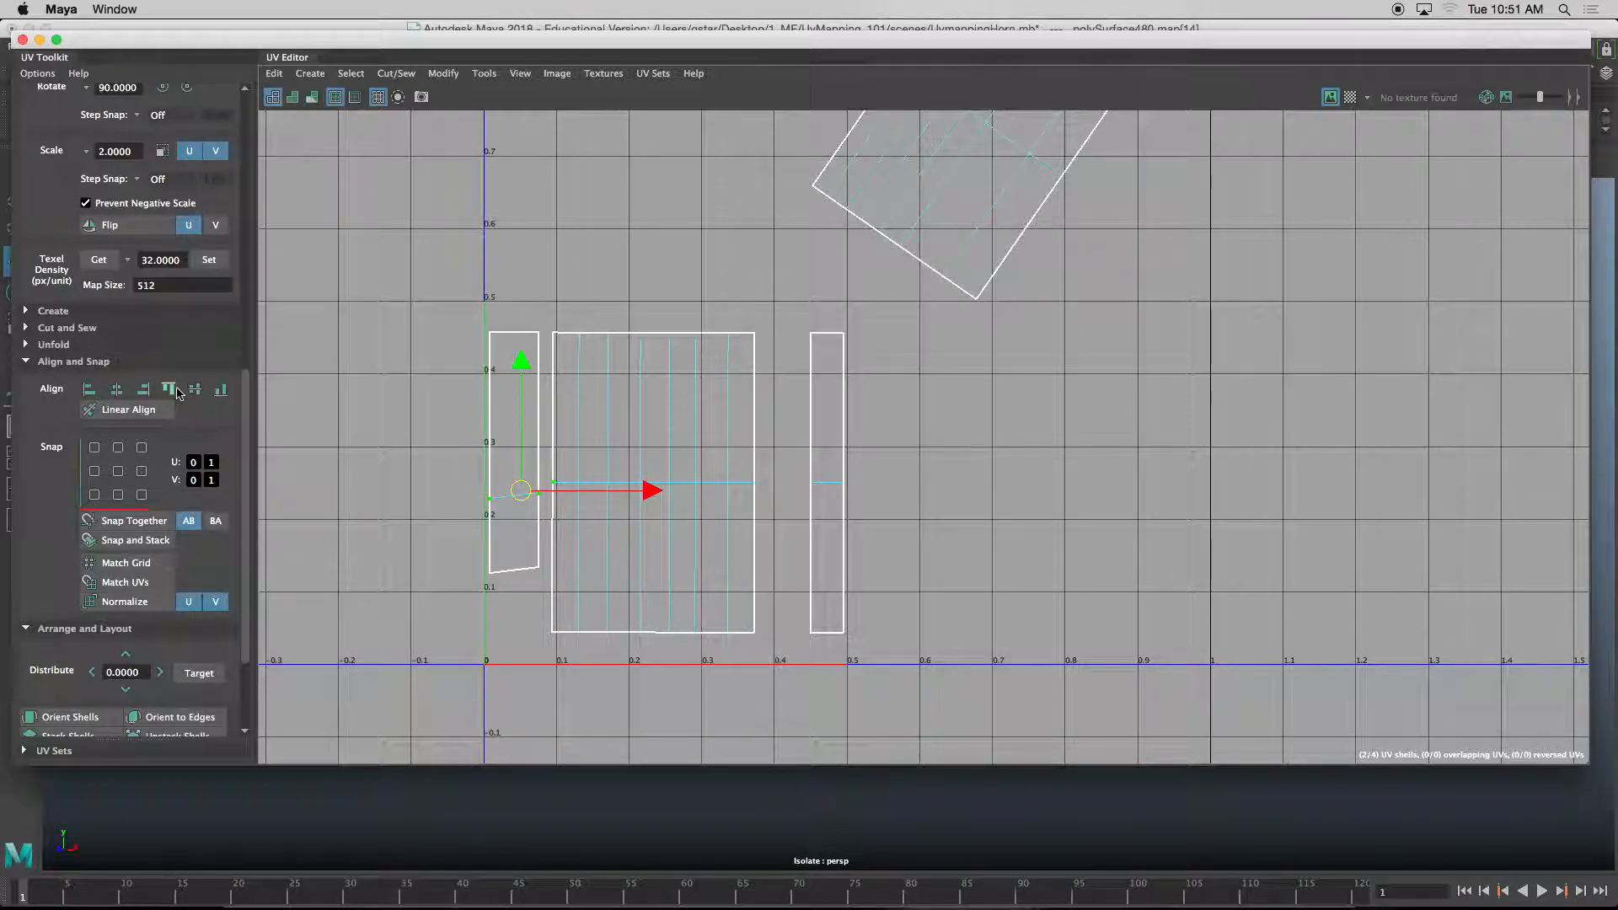
drag(568, 662, 567, 661)
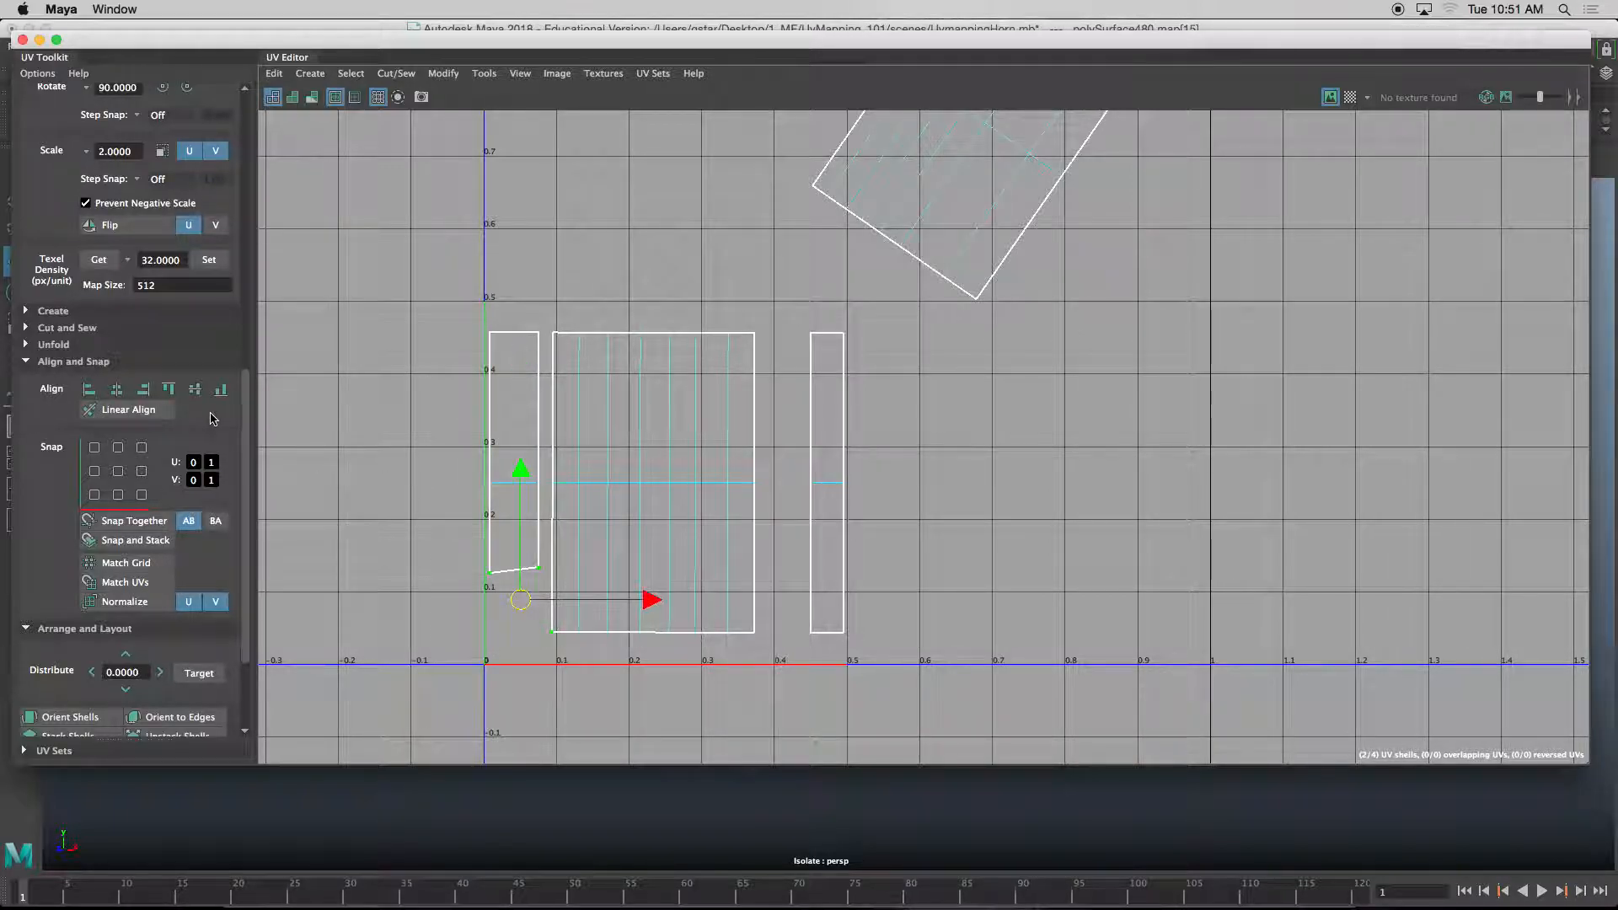
click(221, 391)
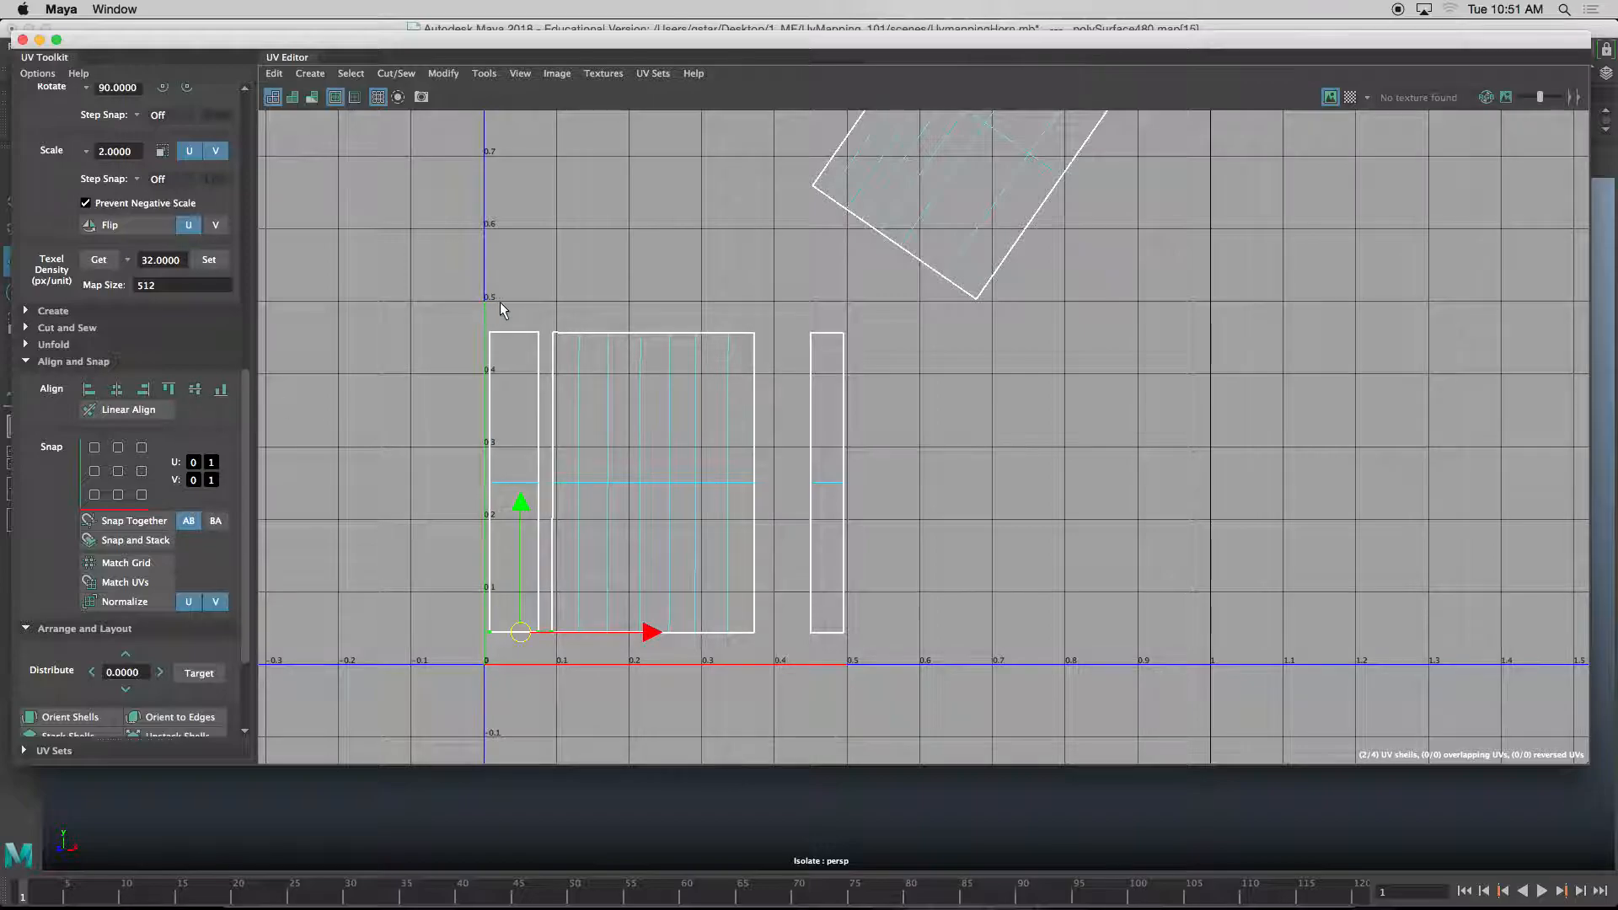
- Move the tilted large shell down beside the narrow strip to the right of the upright large shell
scroll(656, 334, down, 3)
right_drag(877, 267, 806, 240)
click(850, 245)
middle_drag(852, 247, 883, 425)
right_drag(882, 426, 888, 365)
click(924, 406)
right_drag(899, 439, 863, 429)
click(892, 438)
- Rotate the tilted shell upright and place it beside the right narrow strip, level with the other shells
key(e)
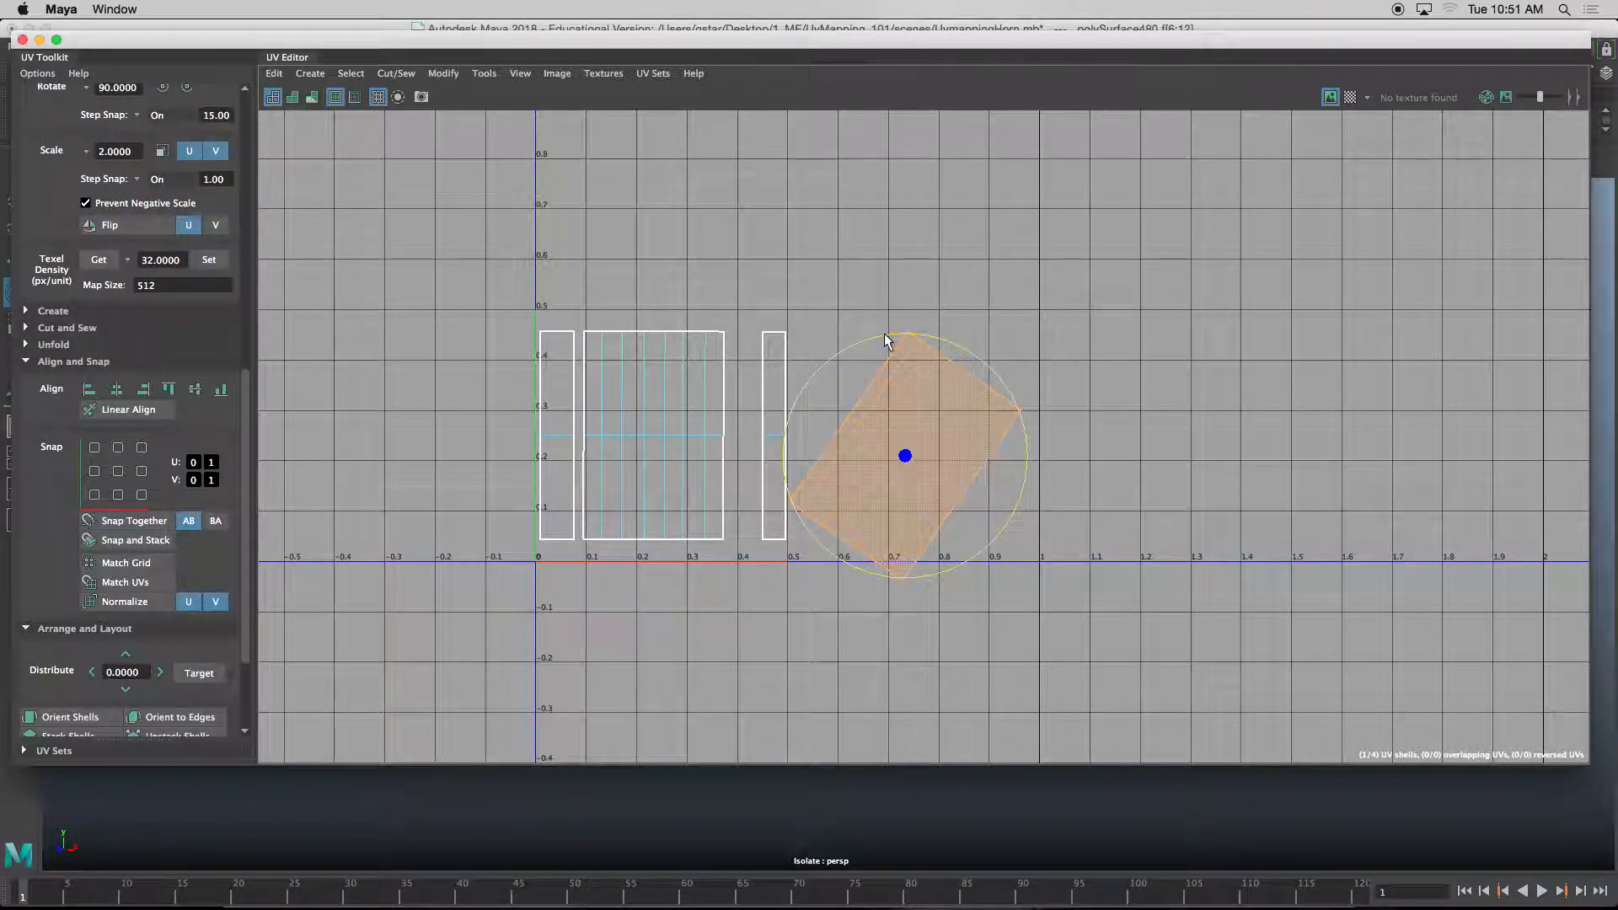
drag(839, 354, 860, 342)
key(w)
drag(907, 456, 877, 433)
scroll(872, 432, up, 4)
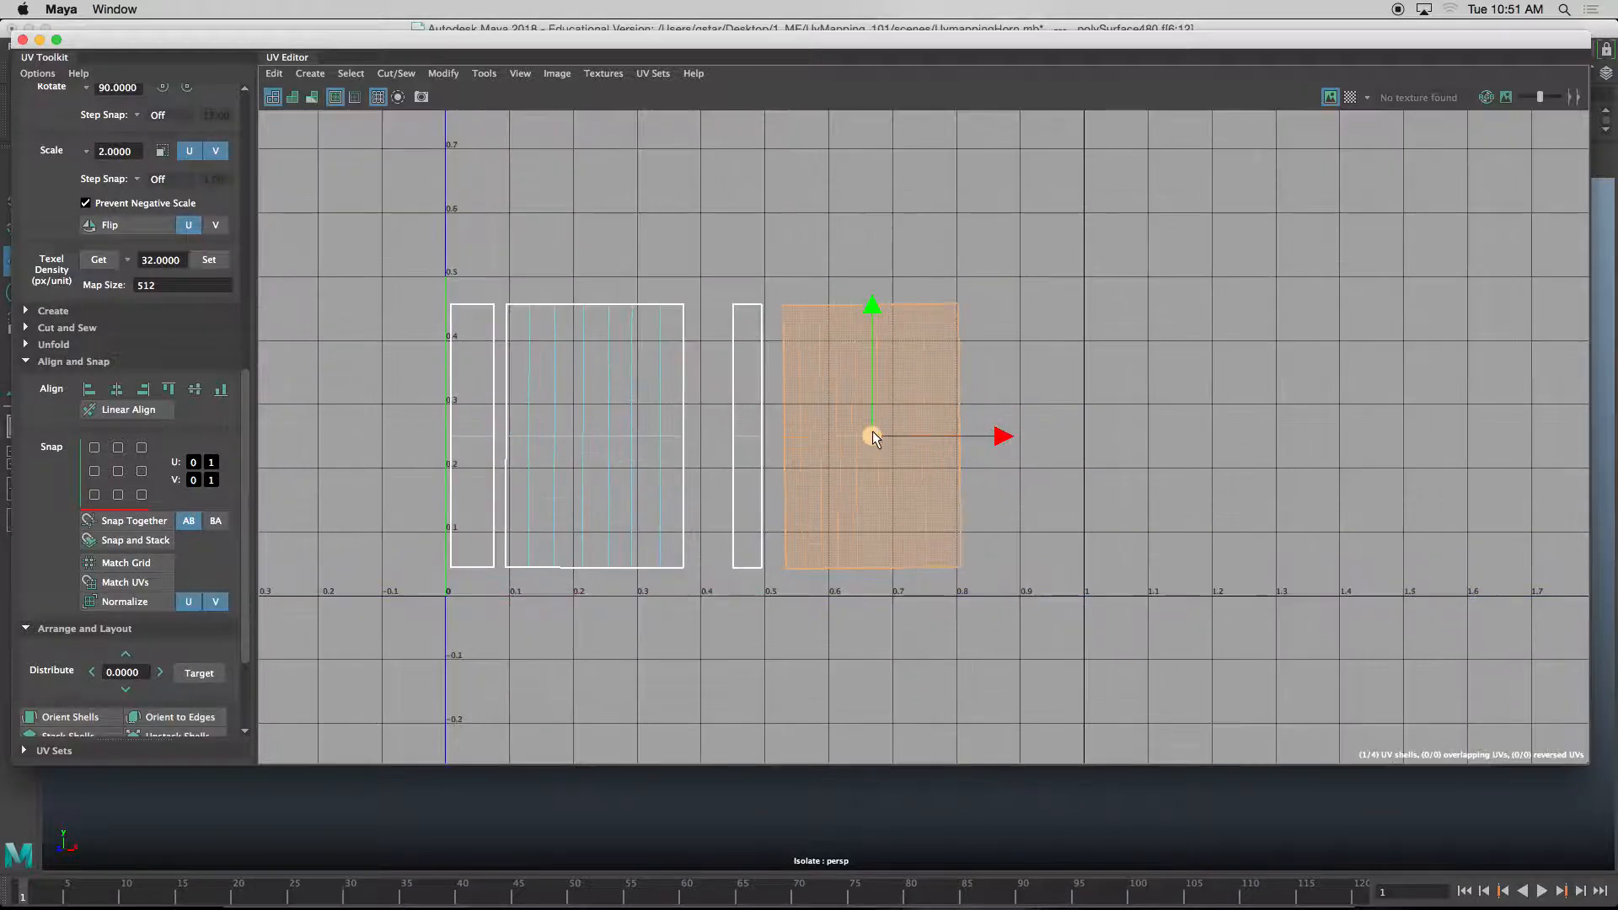
key(e)
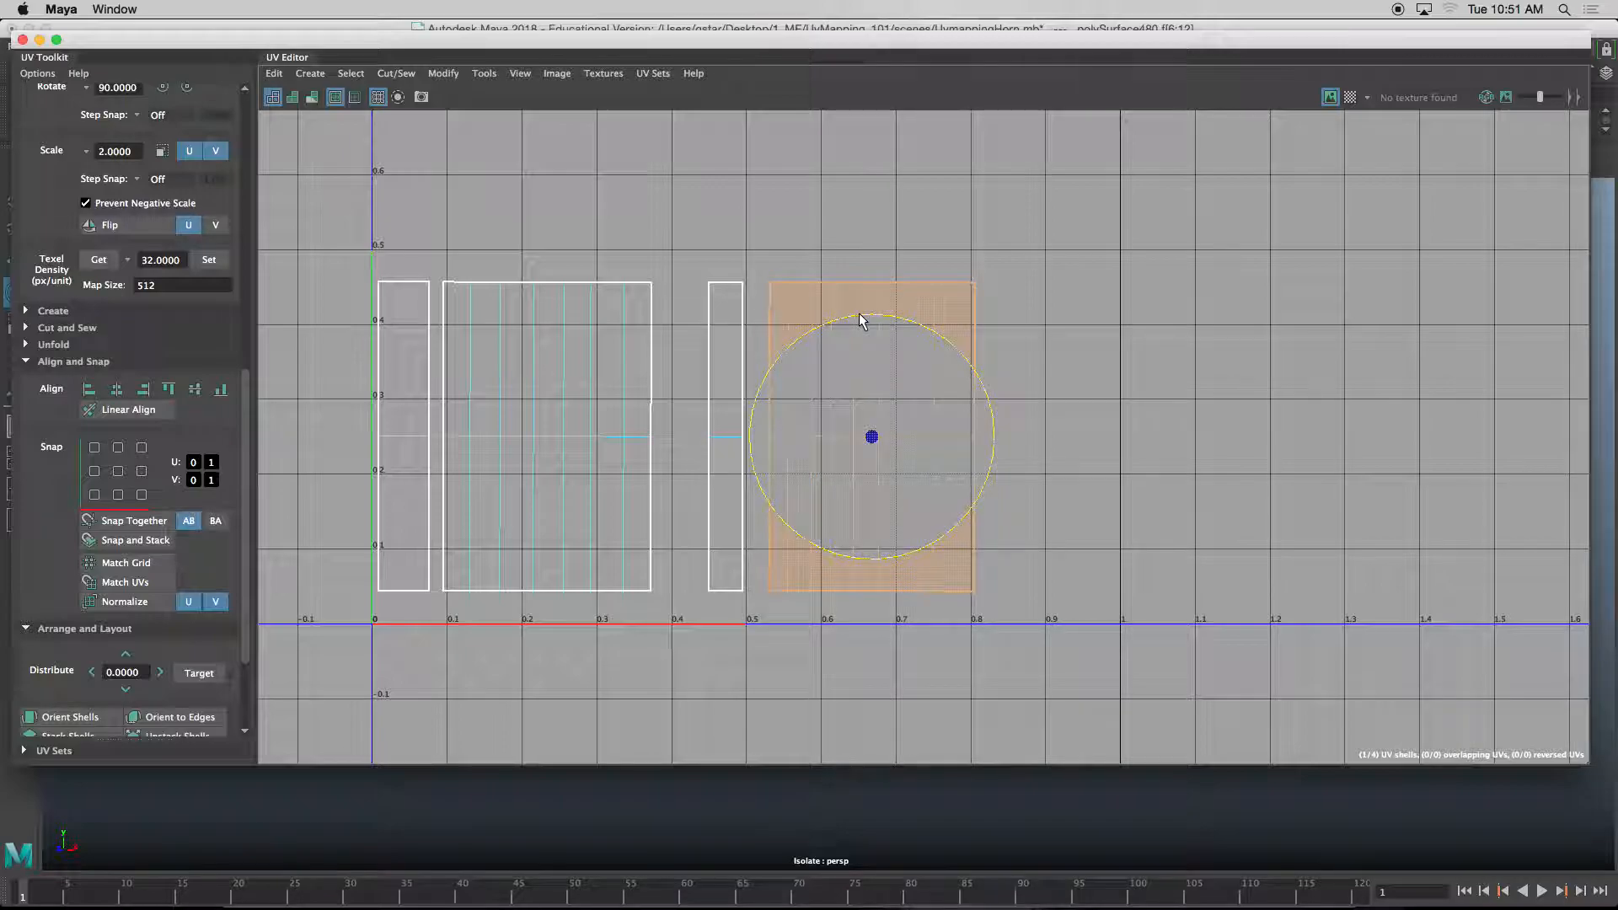
- Shrink the UV Editor window to uncover the viewport and display the checker map on the casing
drag(10, 39, 611, 264)
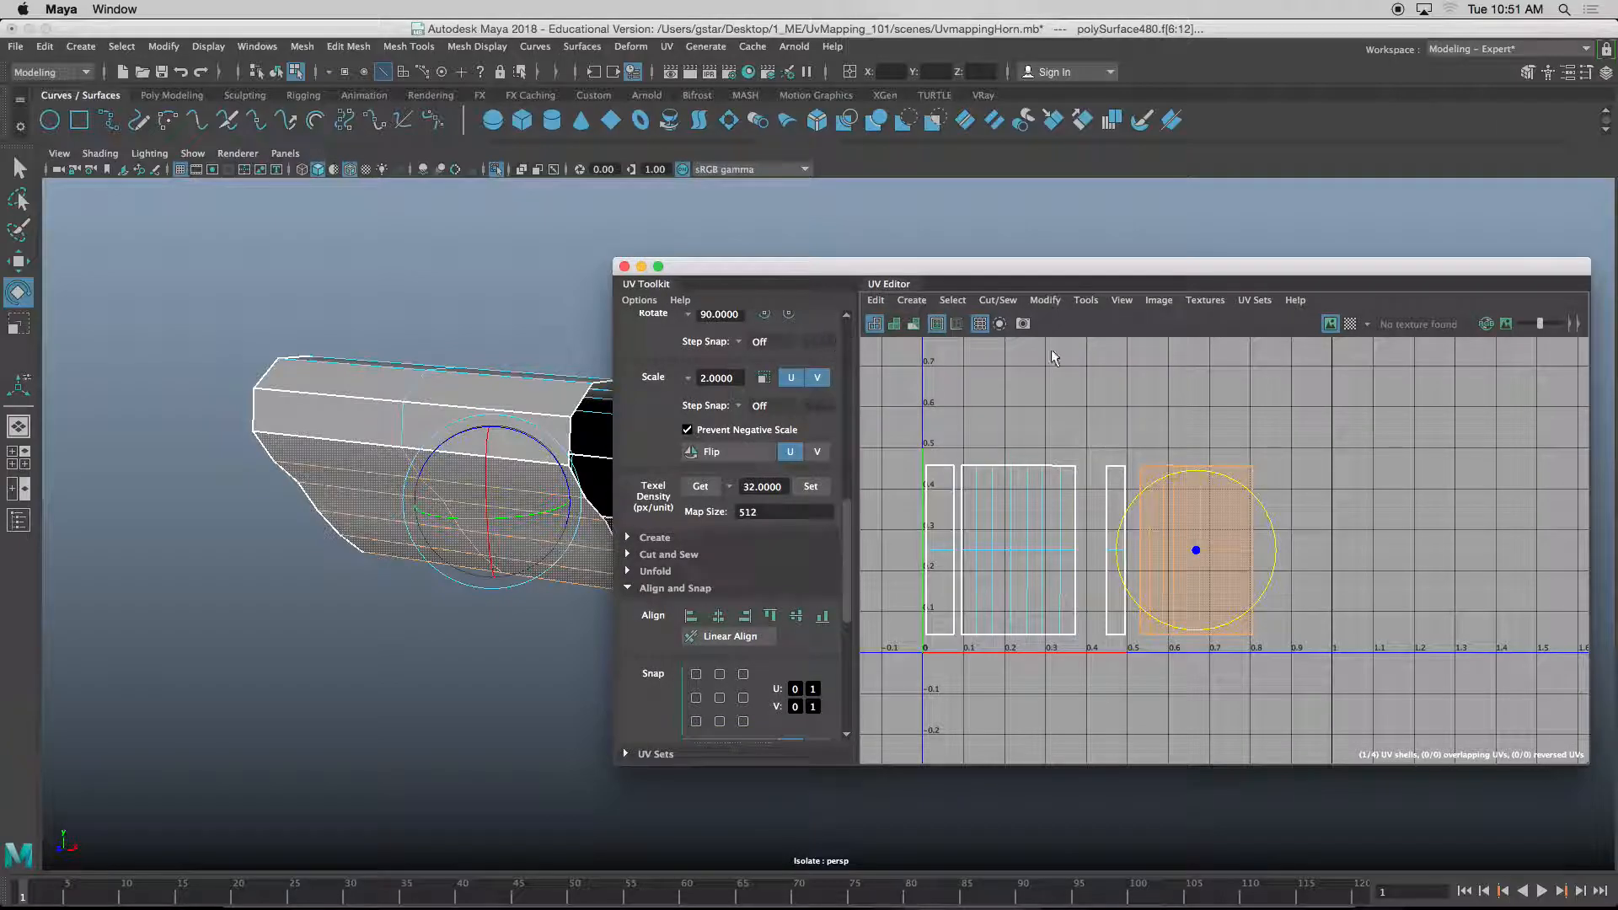
click(1351, 326)
alt+drag(466, 455, 854, 573)
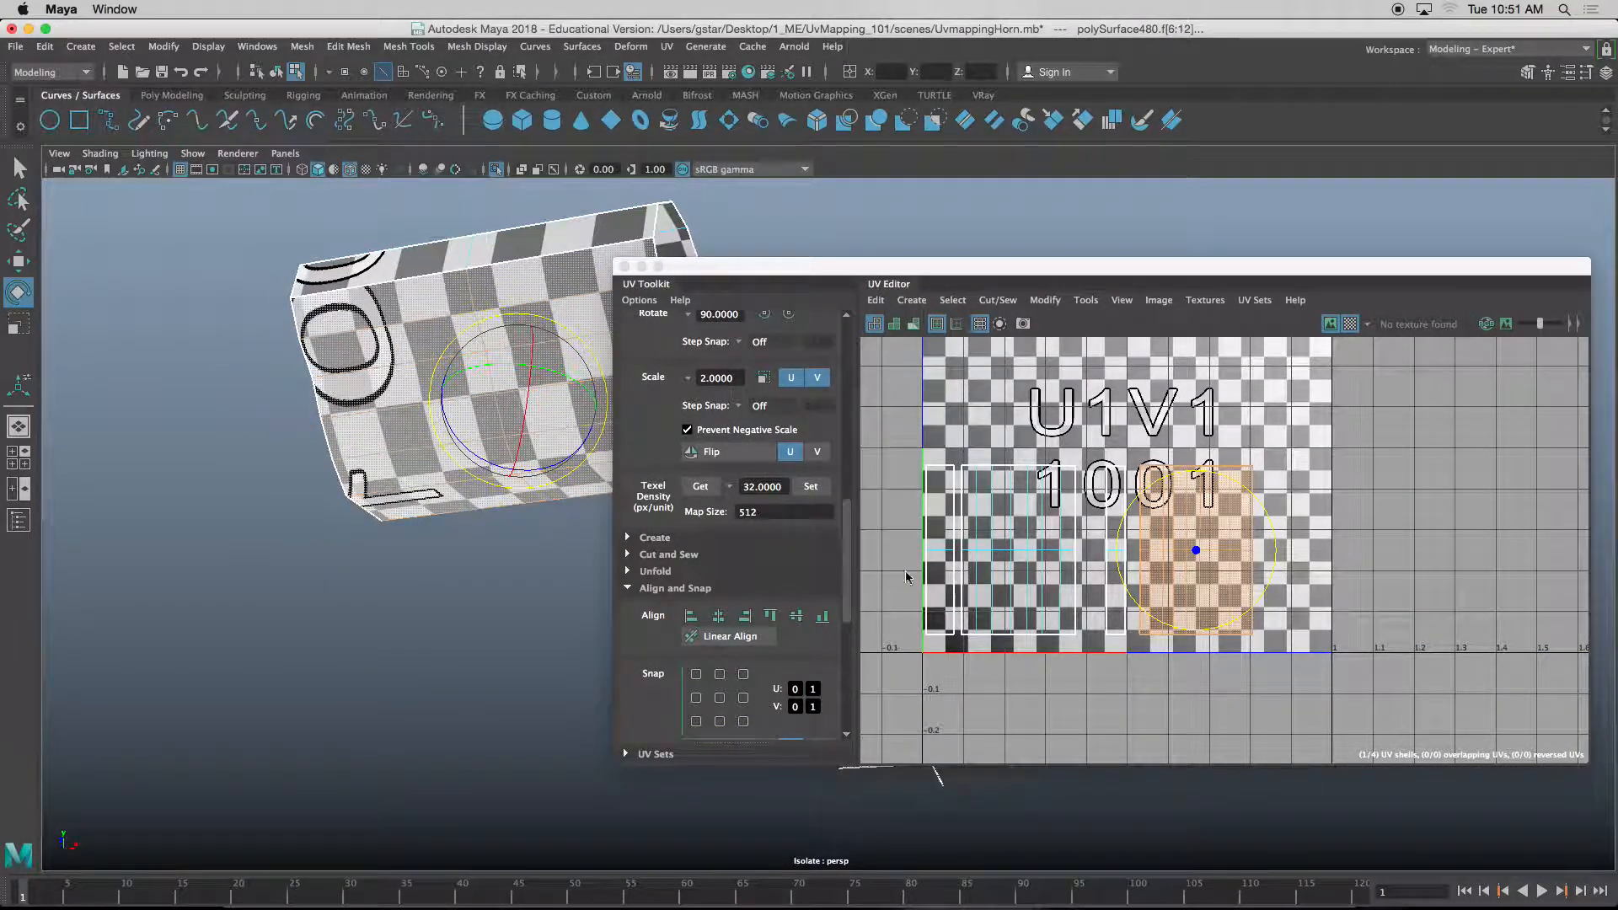
- Select all four UV shells and scale them wider along U to make the checker squares on the casing more even
right_drag(1012, 506, 959, 439)
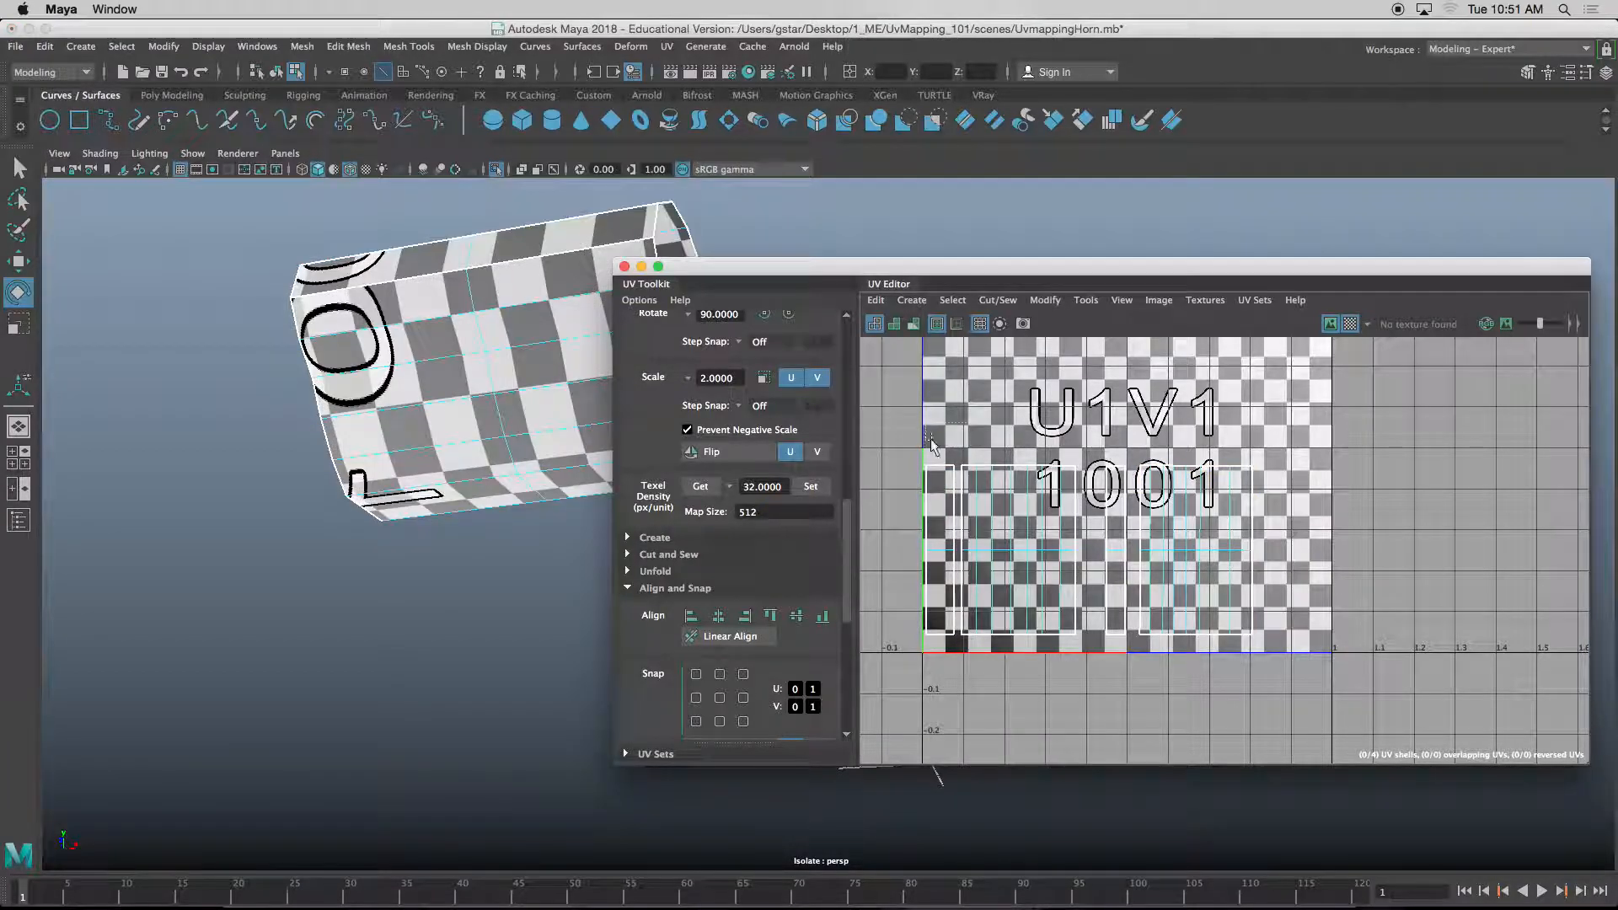
drag(1171, 646, 1217, 656)
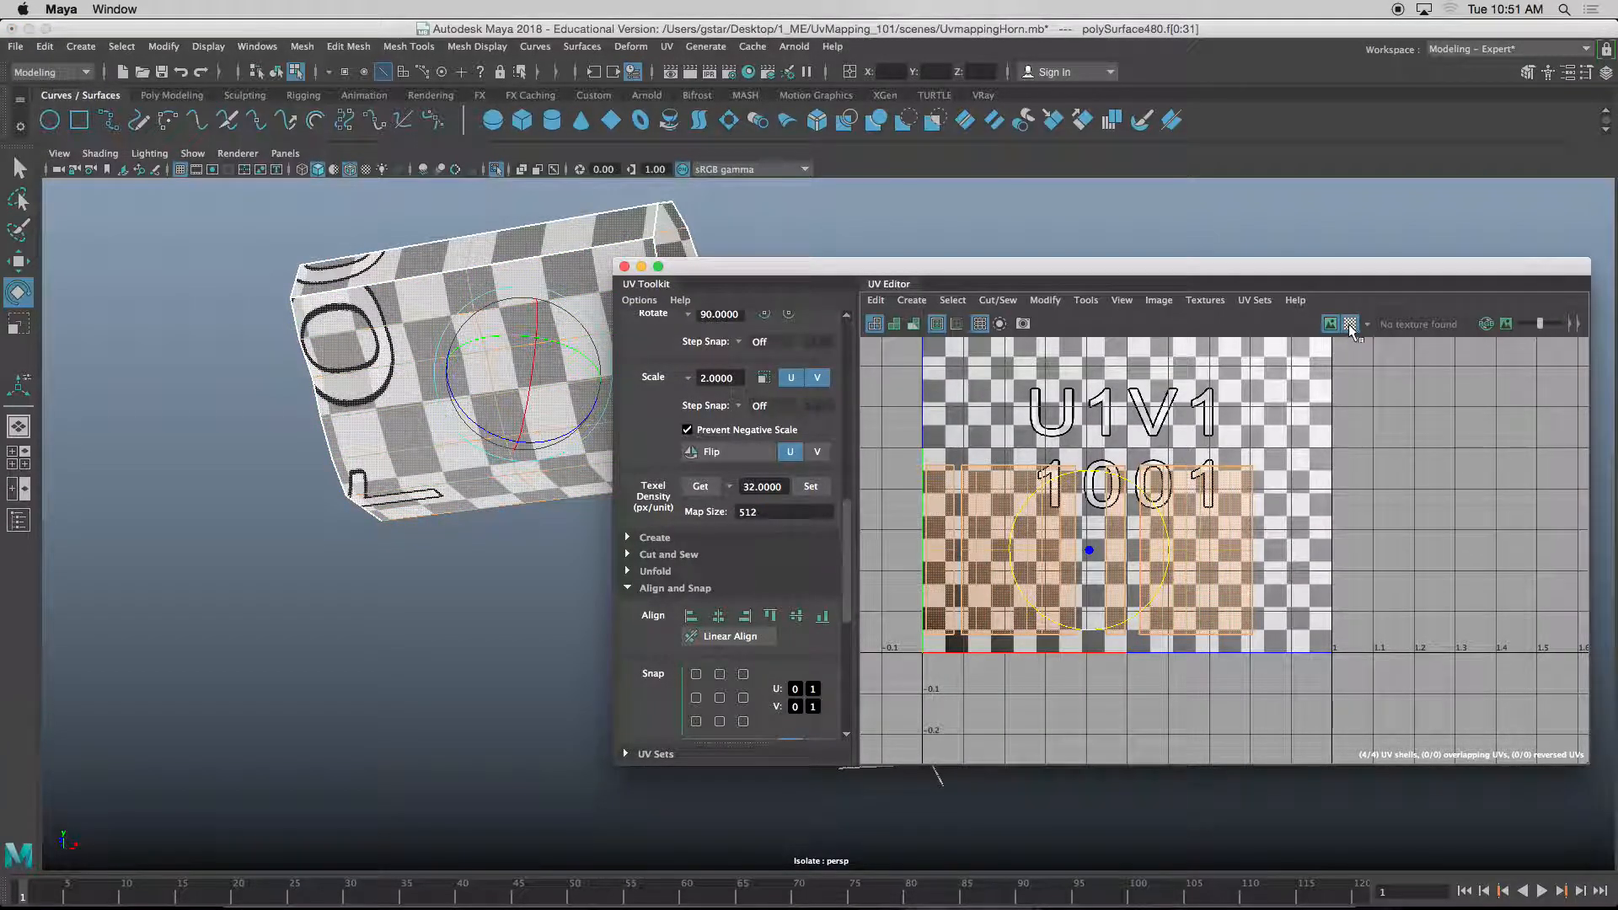
click(1350, 326)
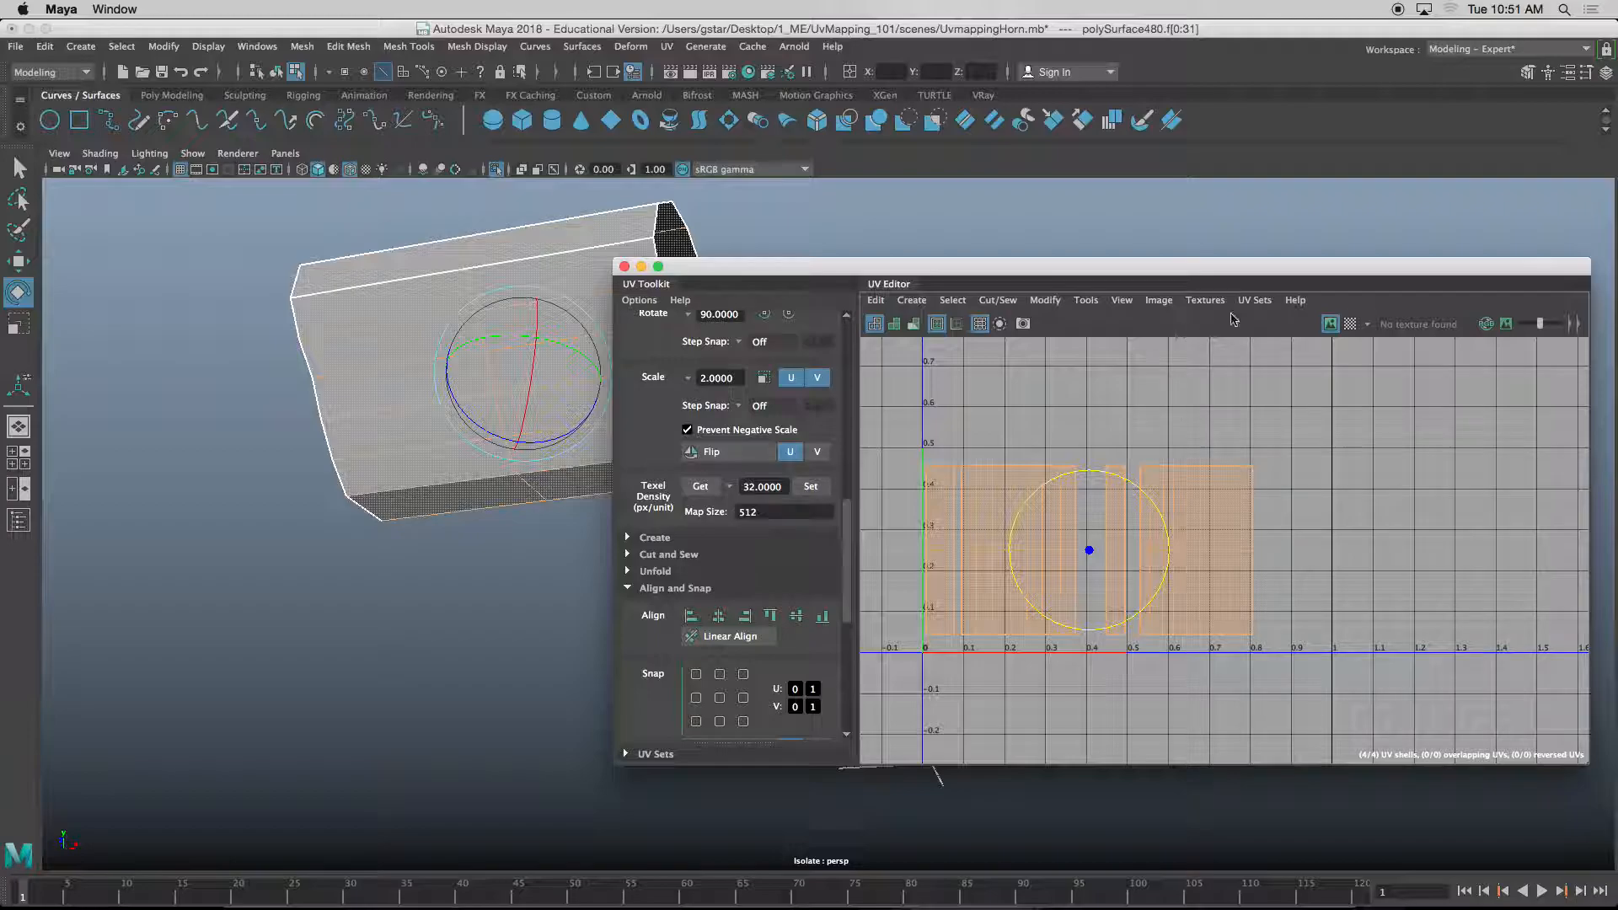
click(1350, 326)
alt+drag(317, 415, 293, 316)
click(1193, 493)
key(r)
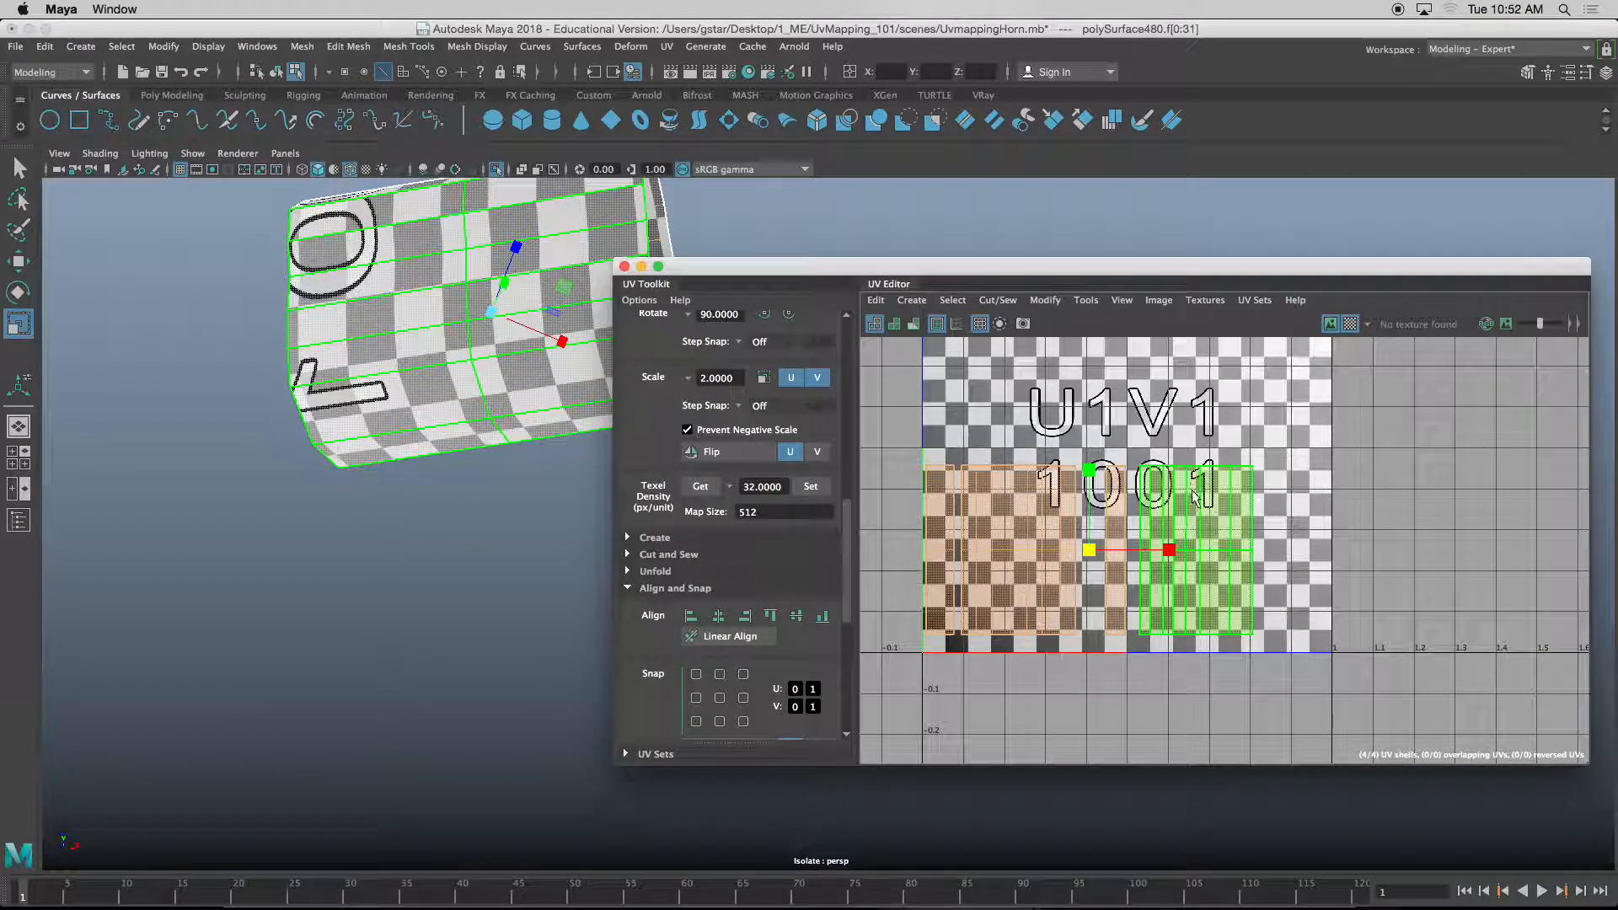
drag(1164, 552, 1206, 552)
alt+drag(412, 322, 409, 426)
scroll(364, 420, up, 3)
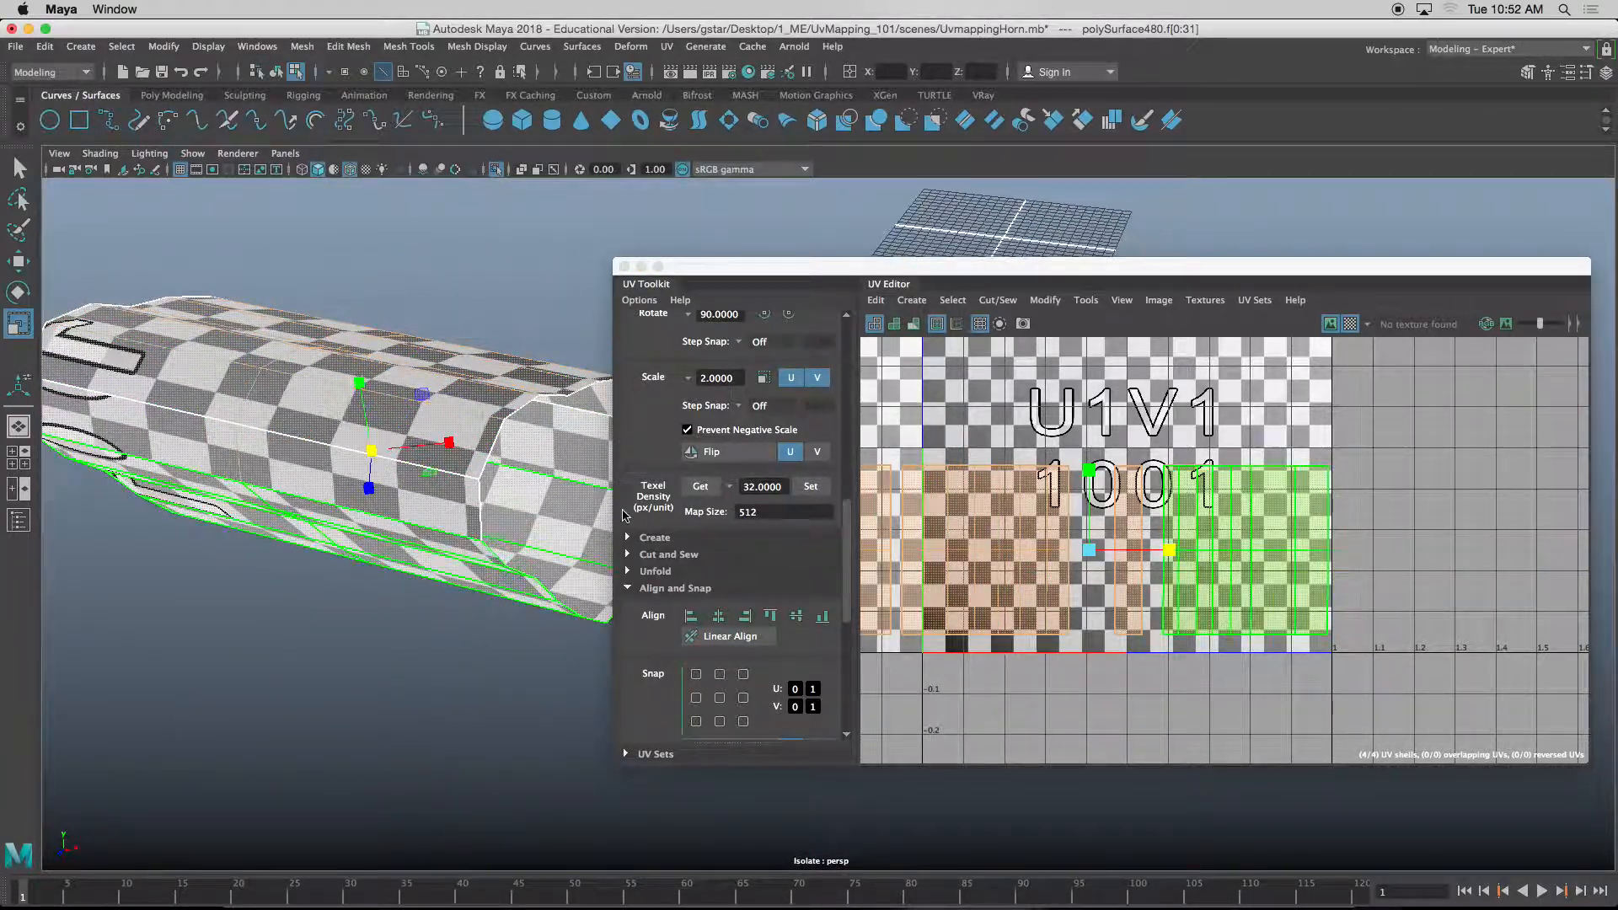
- Compare the checker squares between shells, and scale the large shell left of centre narrower along U to even them out
alt+middle_drag(1040, 503, 1109, 496)
click(1199, 489)
mouse_move(410, 495)
alt+mouse_down()
mouse_move(441, 478)
mouse_move(384, 502)
alt+mouse_up()
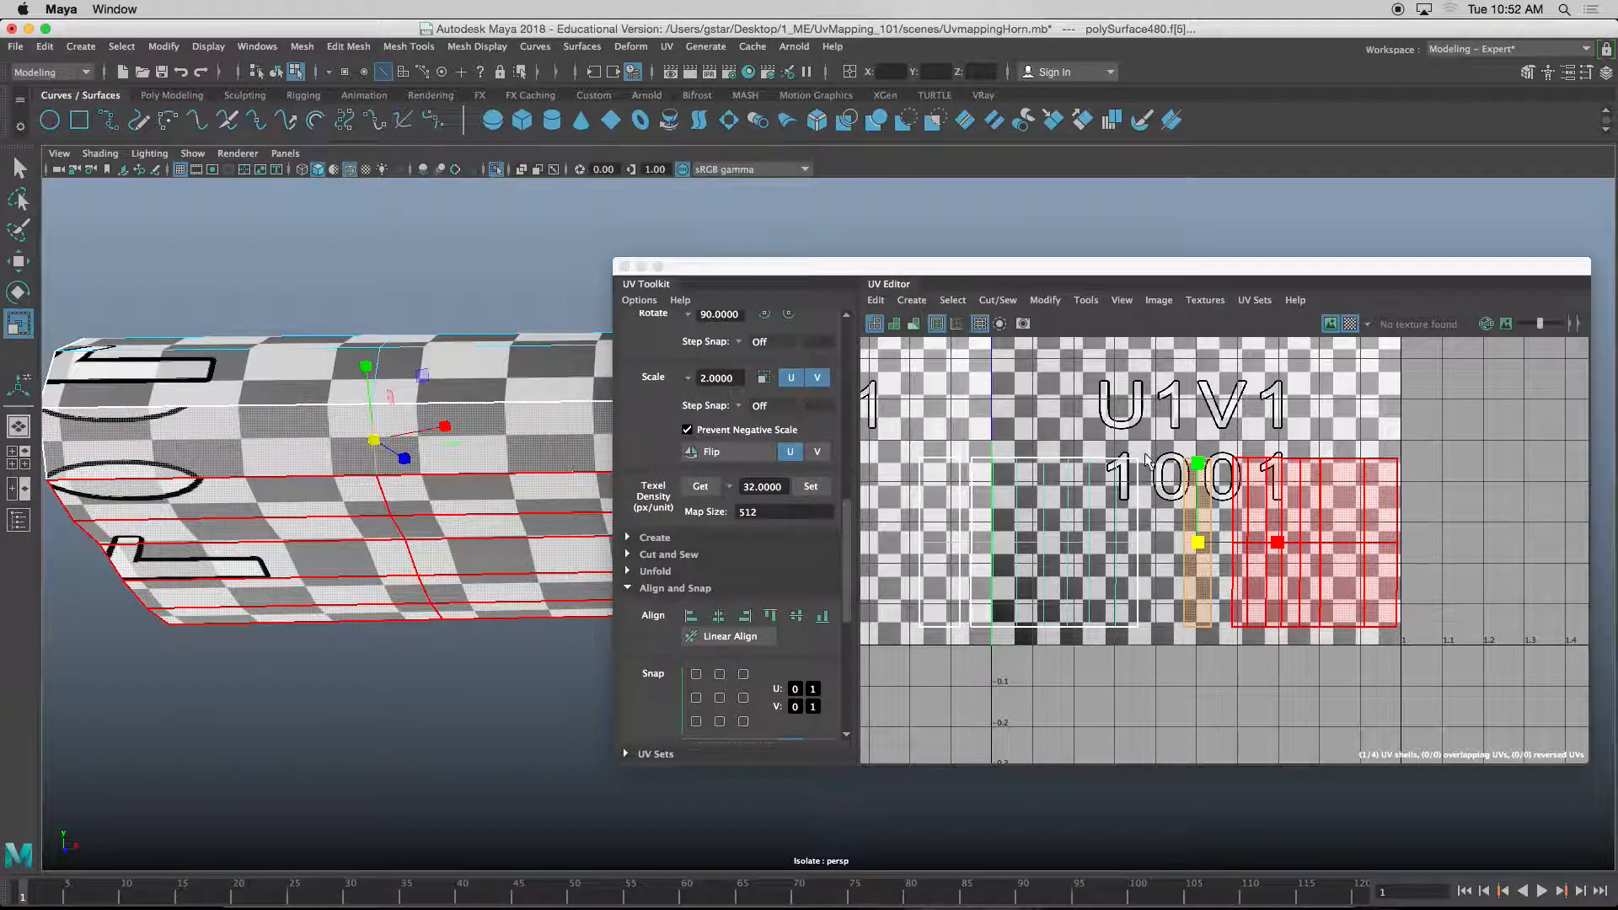
alt+drag(472, 506, 396, 571)
click(1049, 582)
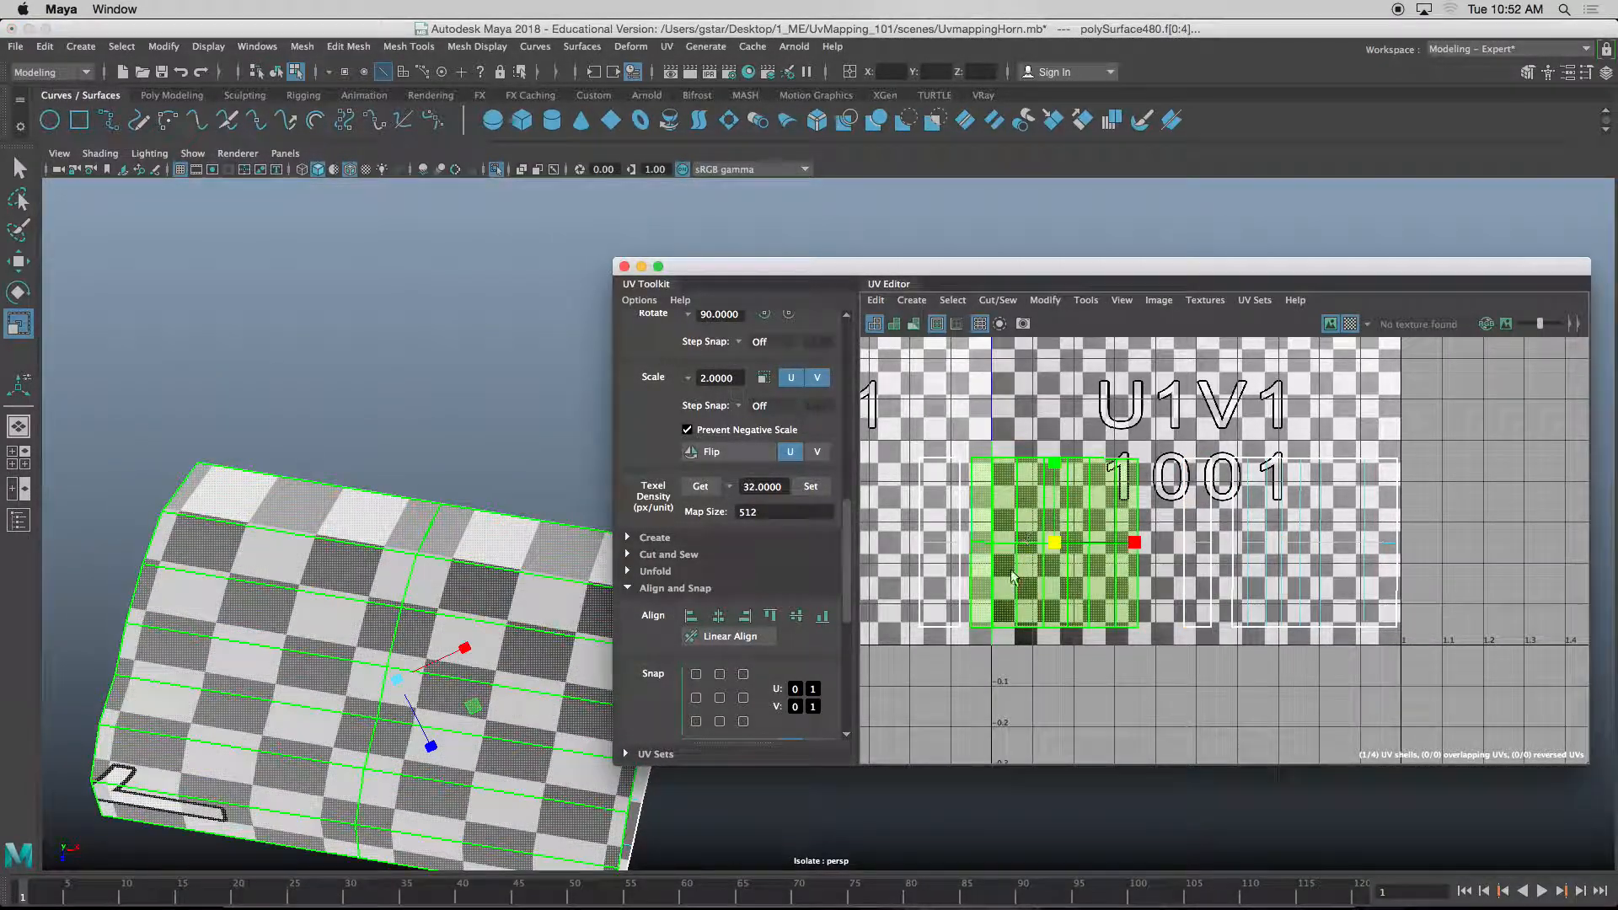
alt+middle_drag(1045, 707, 1107, 652)
mouse_move(303, 573)
alt+mouse_down()
mouse_move(289, 568)
mouse_move(312, 582)
mouse_move(286, 594)
alt+mouse_up()
drag(1197, 489, 1181, 488)
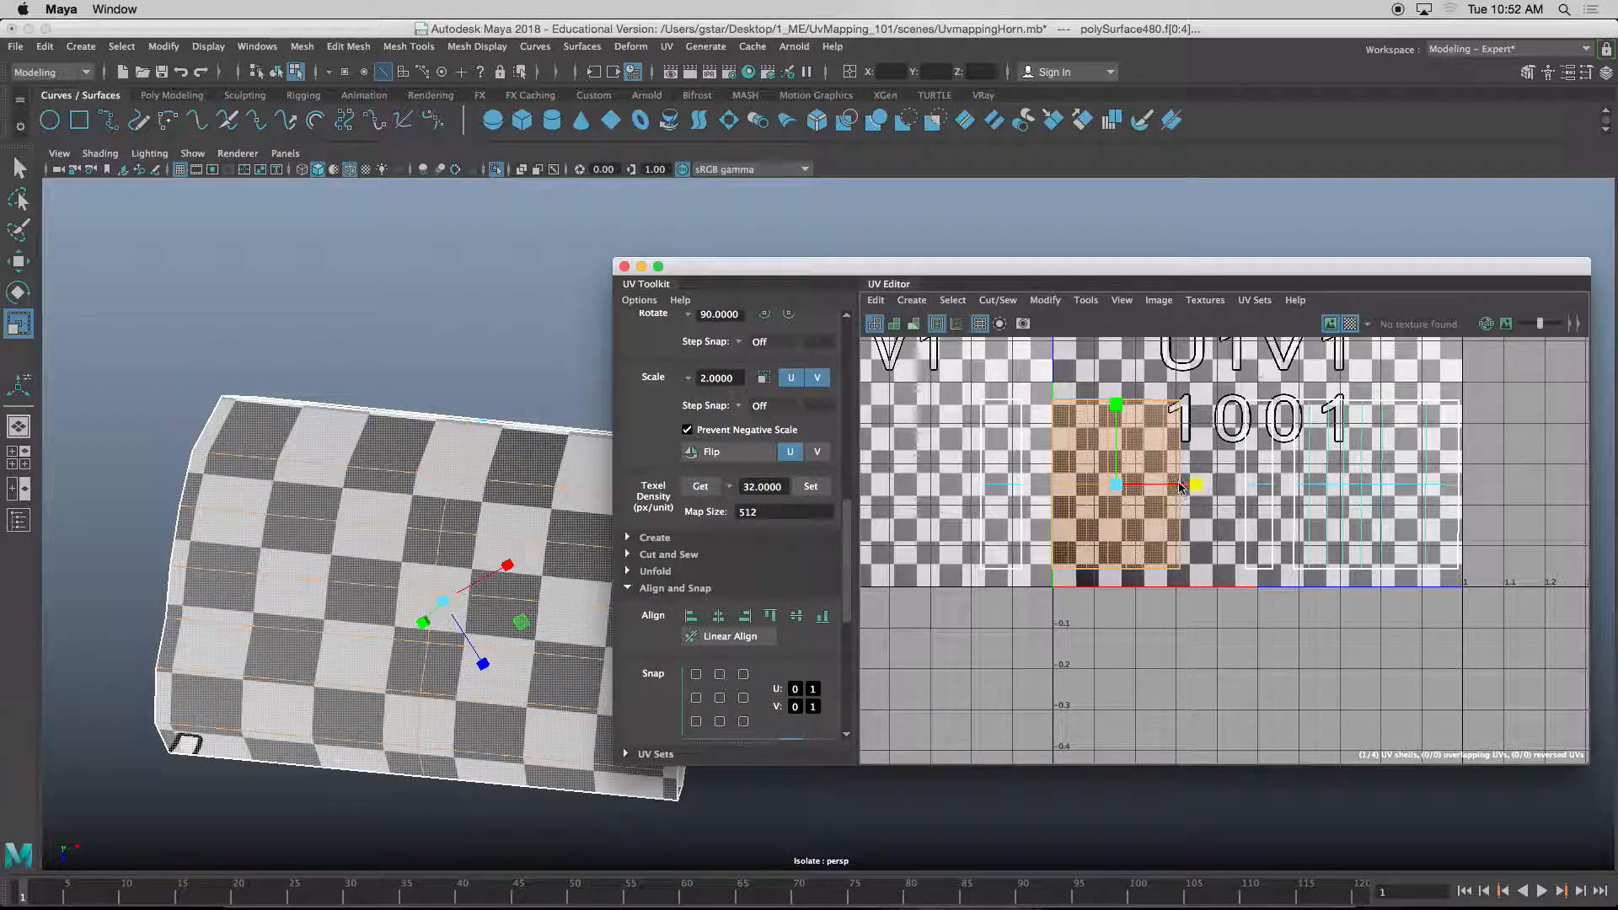
- Shift the left-edge UVs of the left large shell slightly outward along U to widen its stretched edge faces
alt+drag(396, 556, 424, 576)
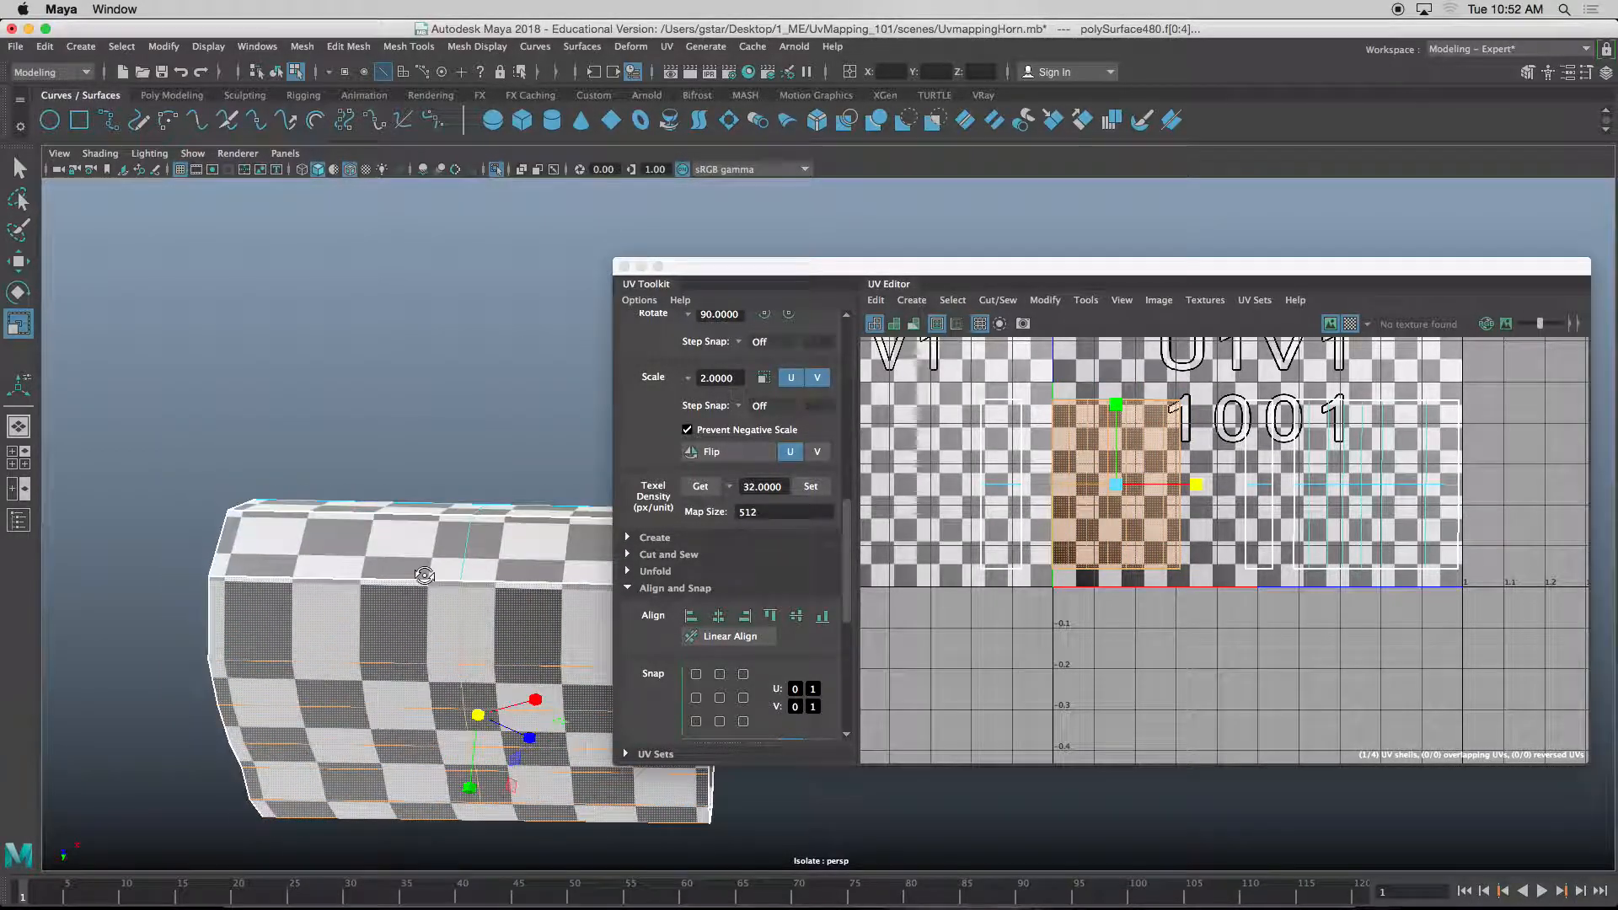
alt+middle_drag(490, 584, 489, 527)
alt+right_drag(489, 526, 542, 542)
alt+middle_drag(512, 552, 487, 495)
right_drag(1135, 469, 1124, 456)
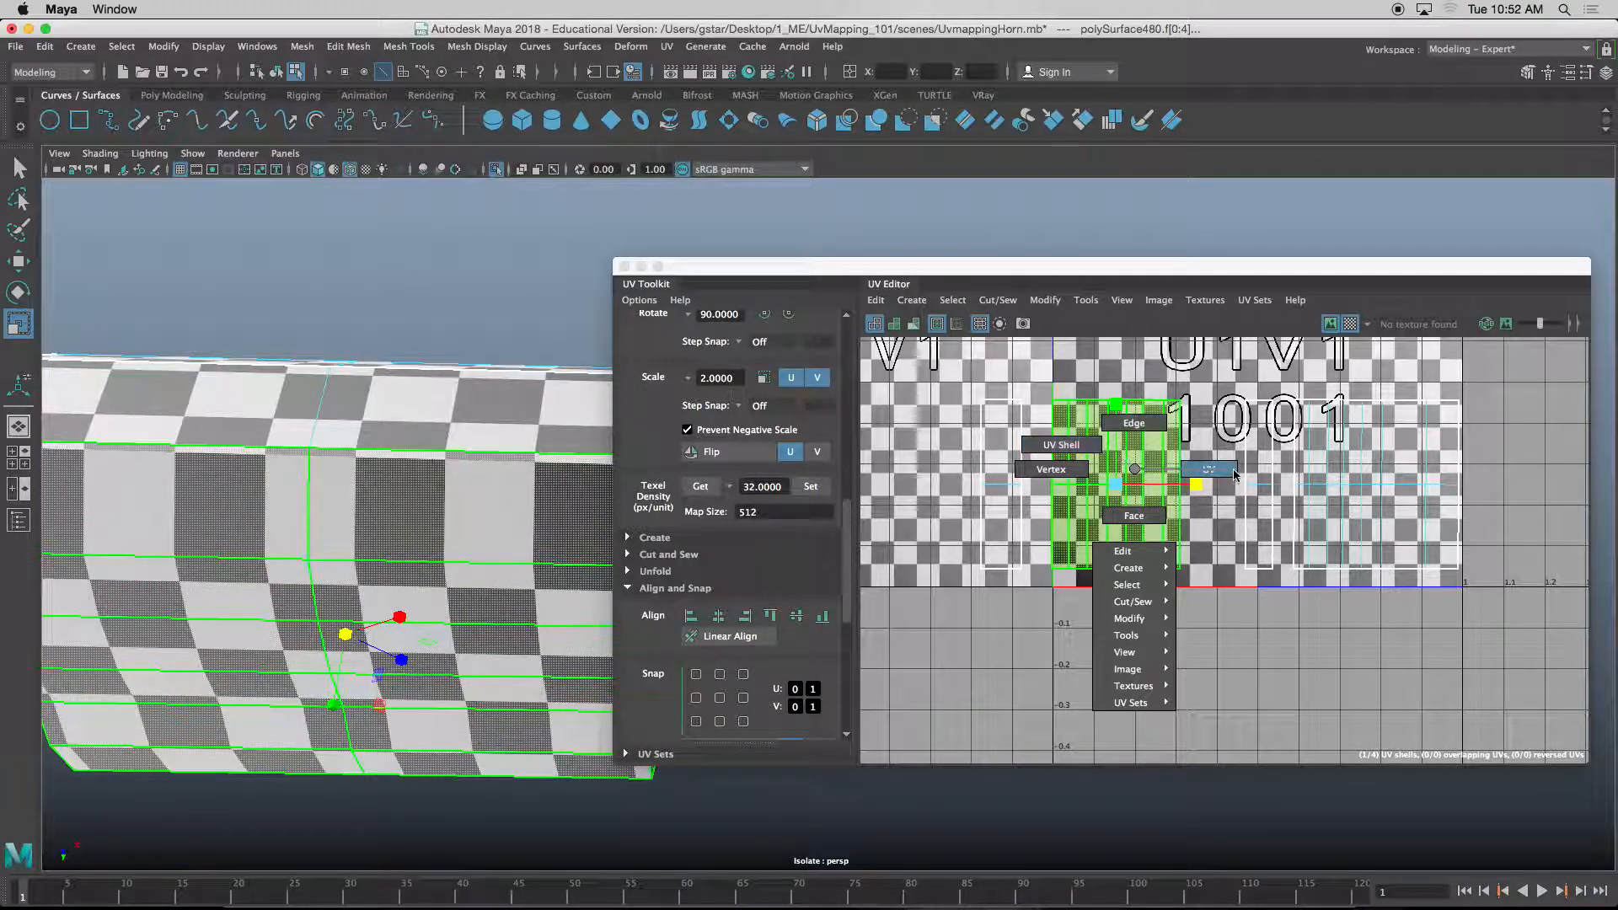
right_drag(1232, 474, 1231, 473)
drag(1188, 459, 1203, 602)
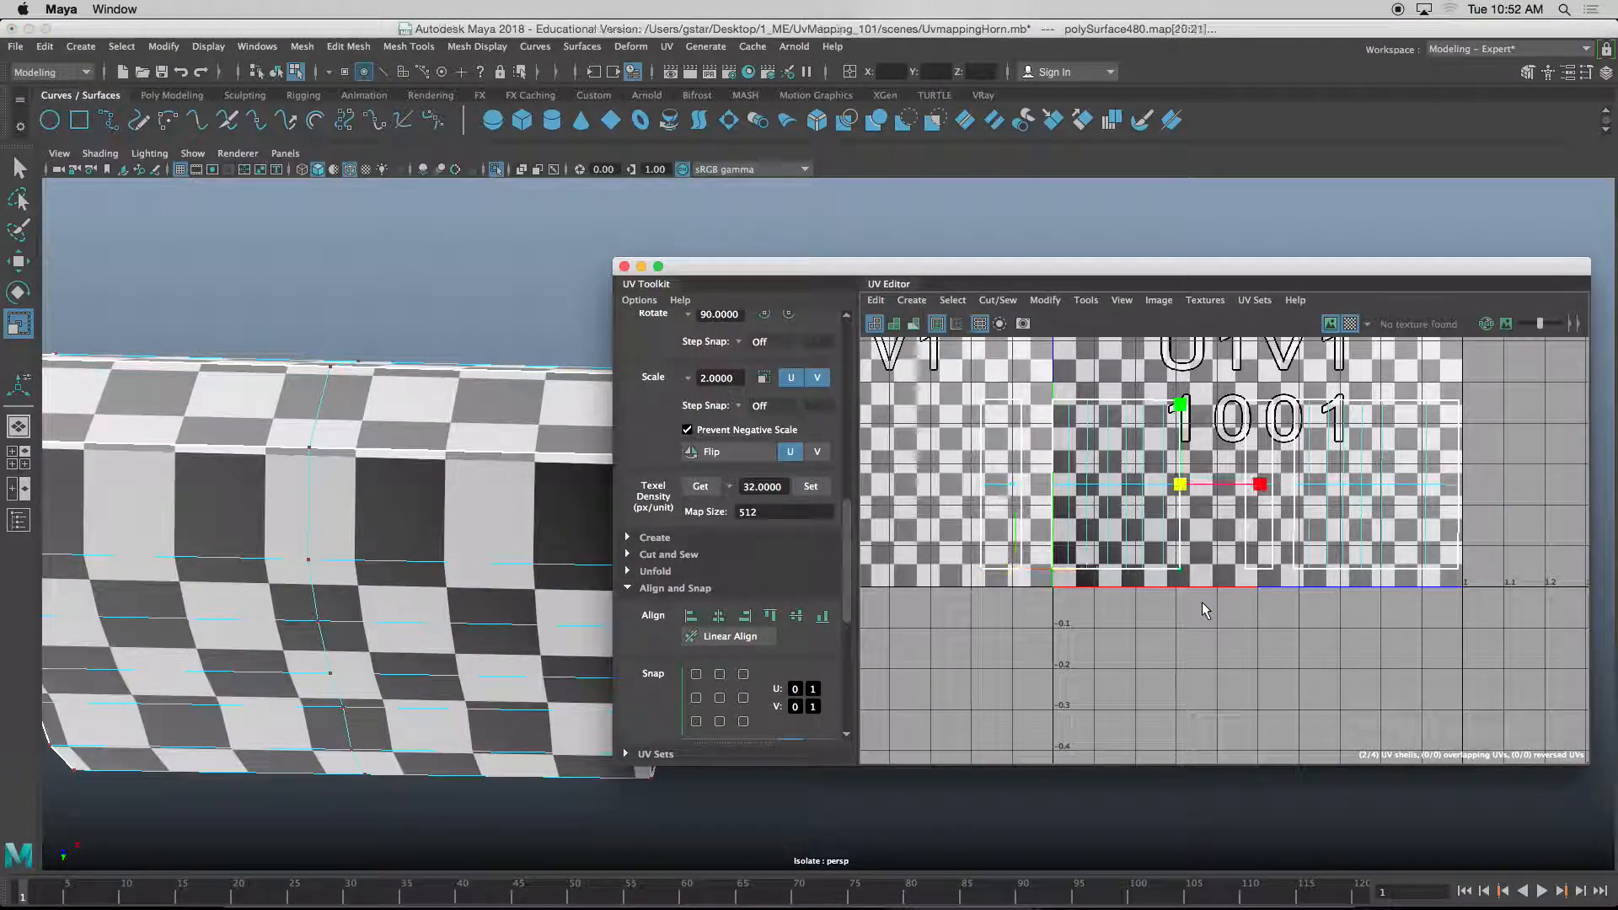
drag(1056, 575, 1056, 584)
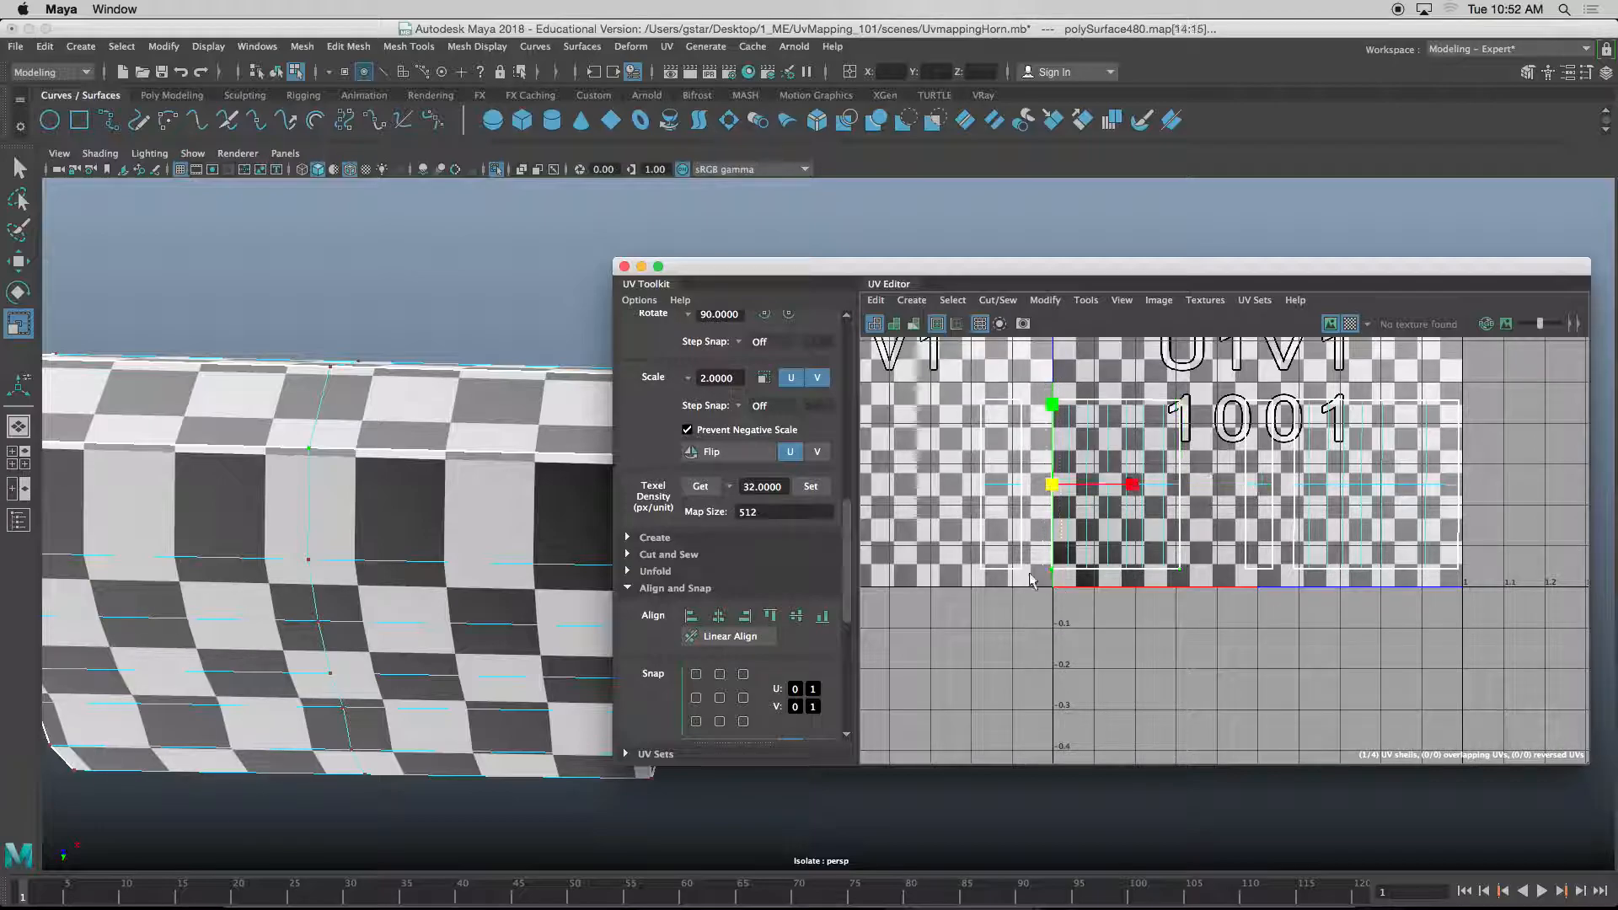
key(w)
drag(1135, 487, 1125, 486)
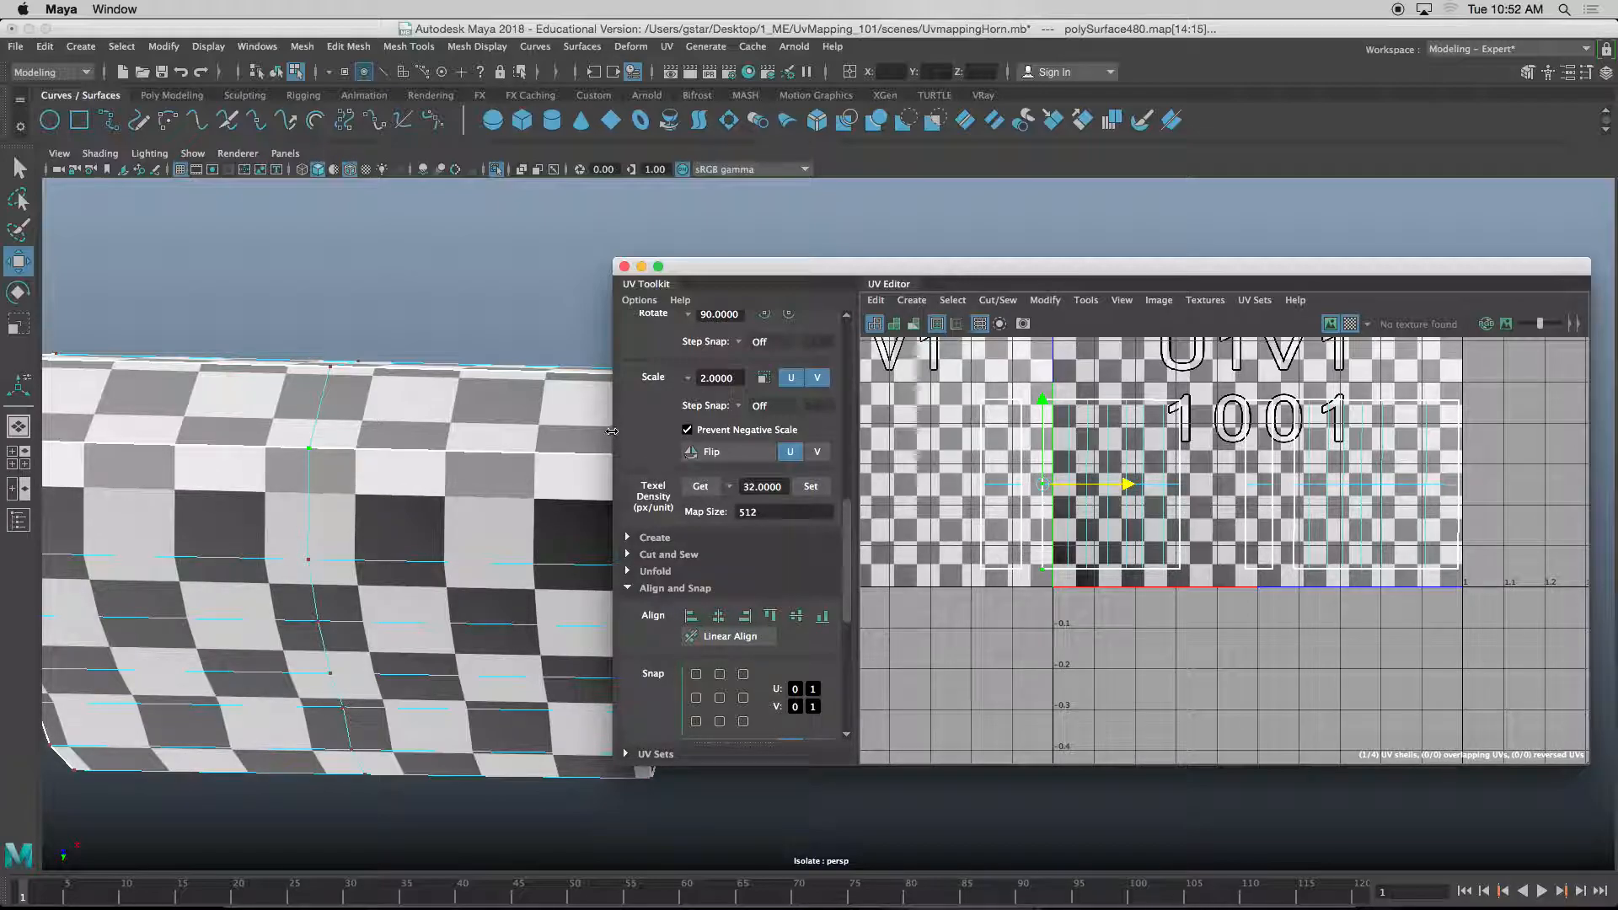
- Scale the left narrow strip narrower along U and move it slightly farther from the large shell
scroll(462, 441, down, 5)
alt+drag(462, 442, 458, 489)
alt+middle_drag(1063, 466, 1191, 458)
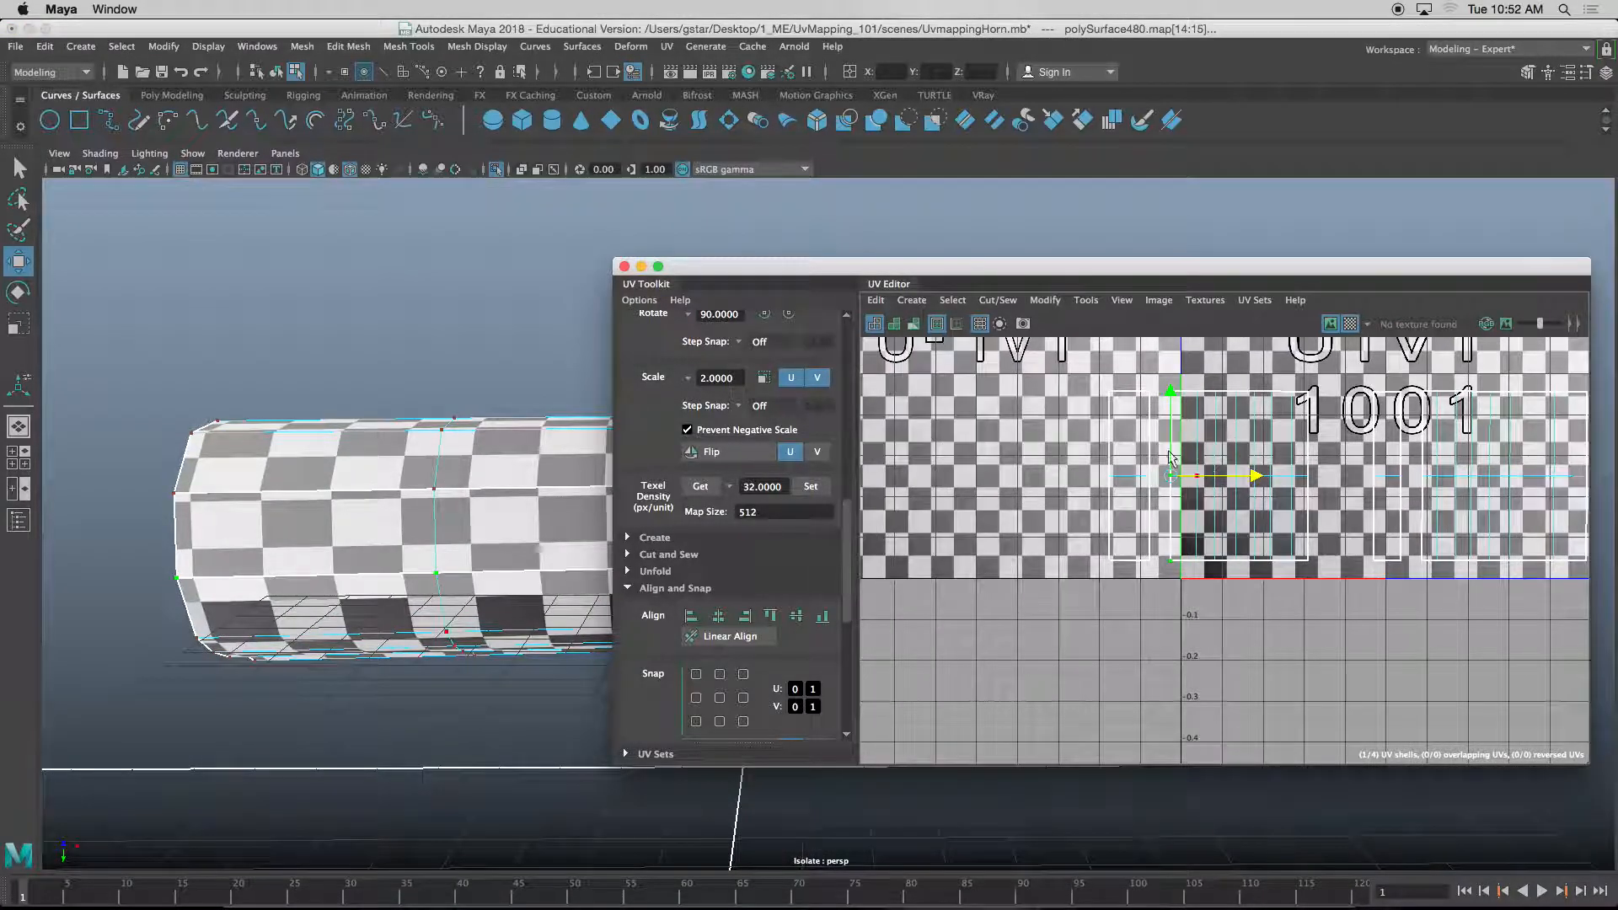
right_drag(1114, 450, 1080, 435)
click(1126, 472)
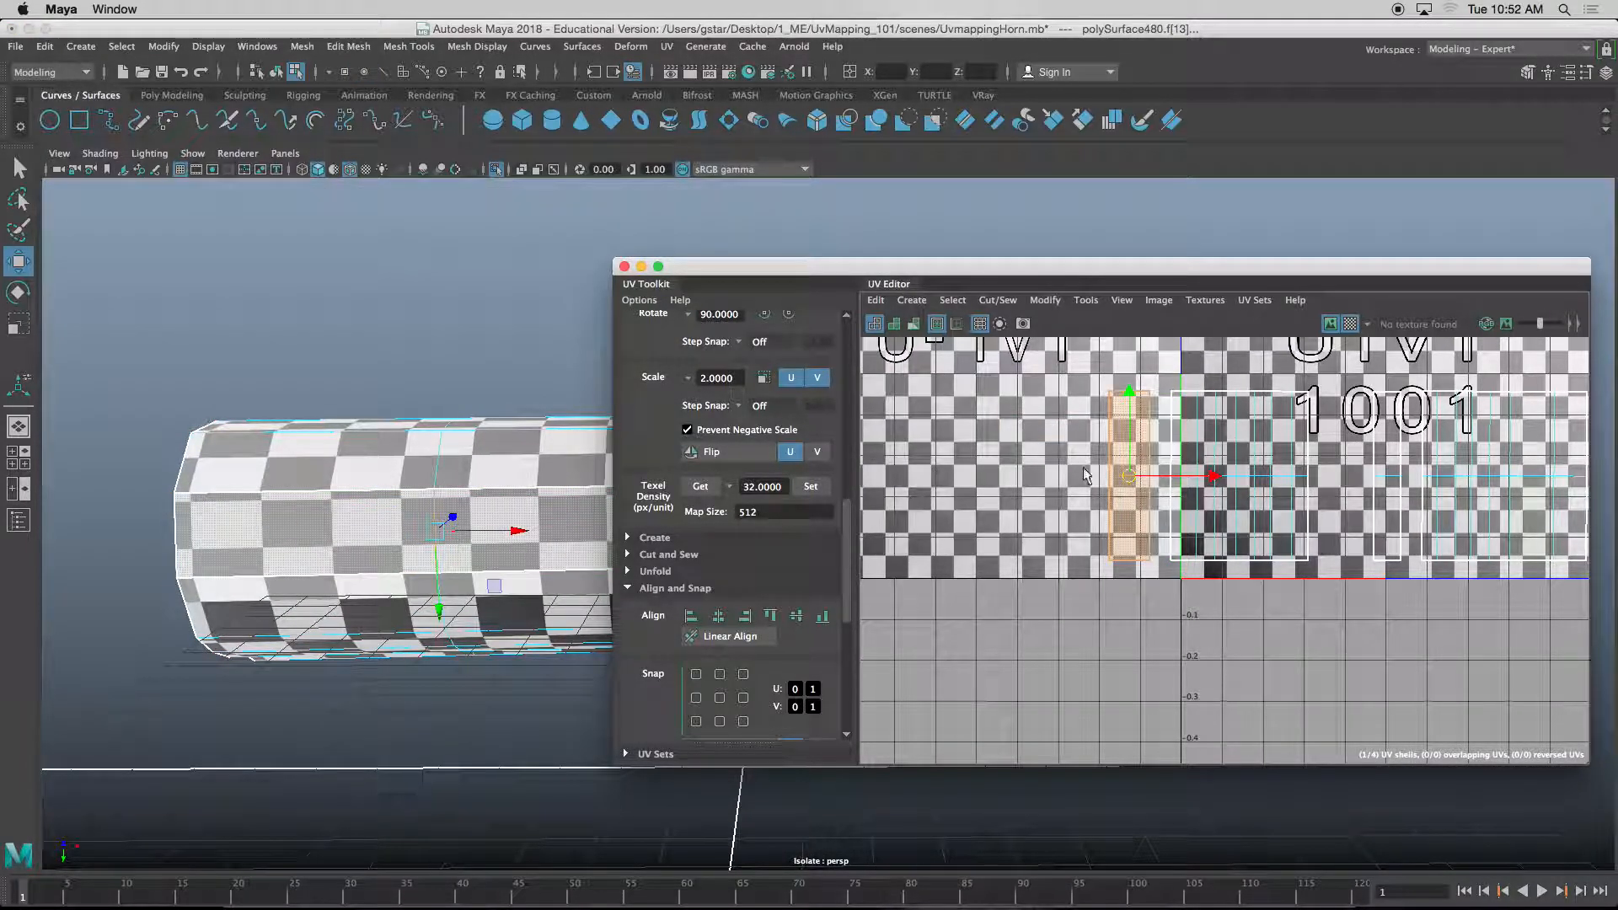
key(r)
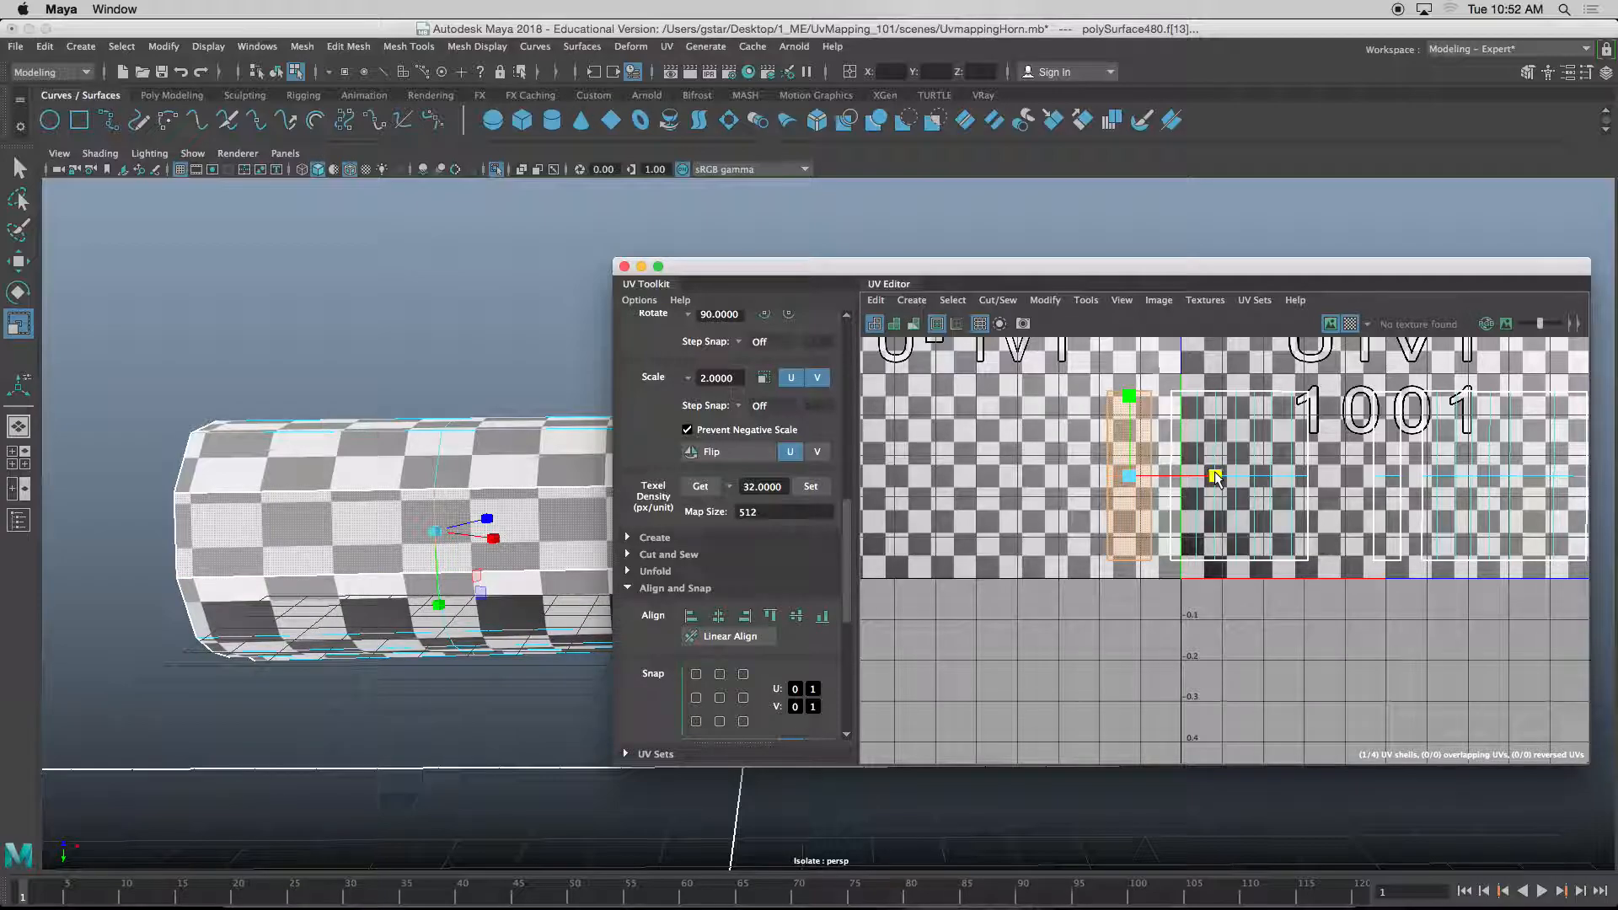
key(w)
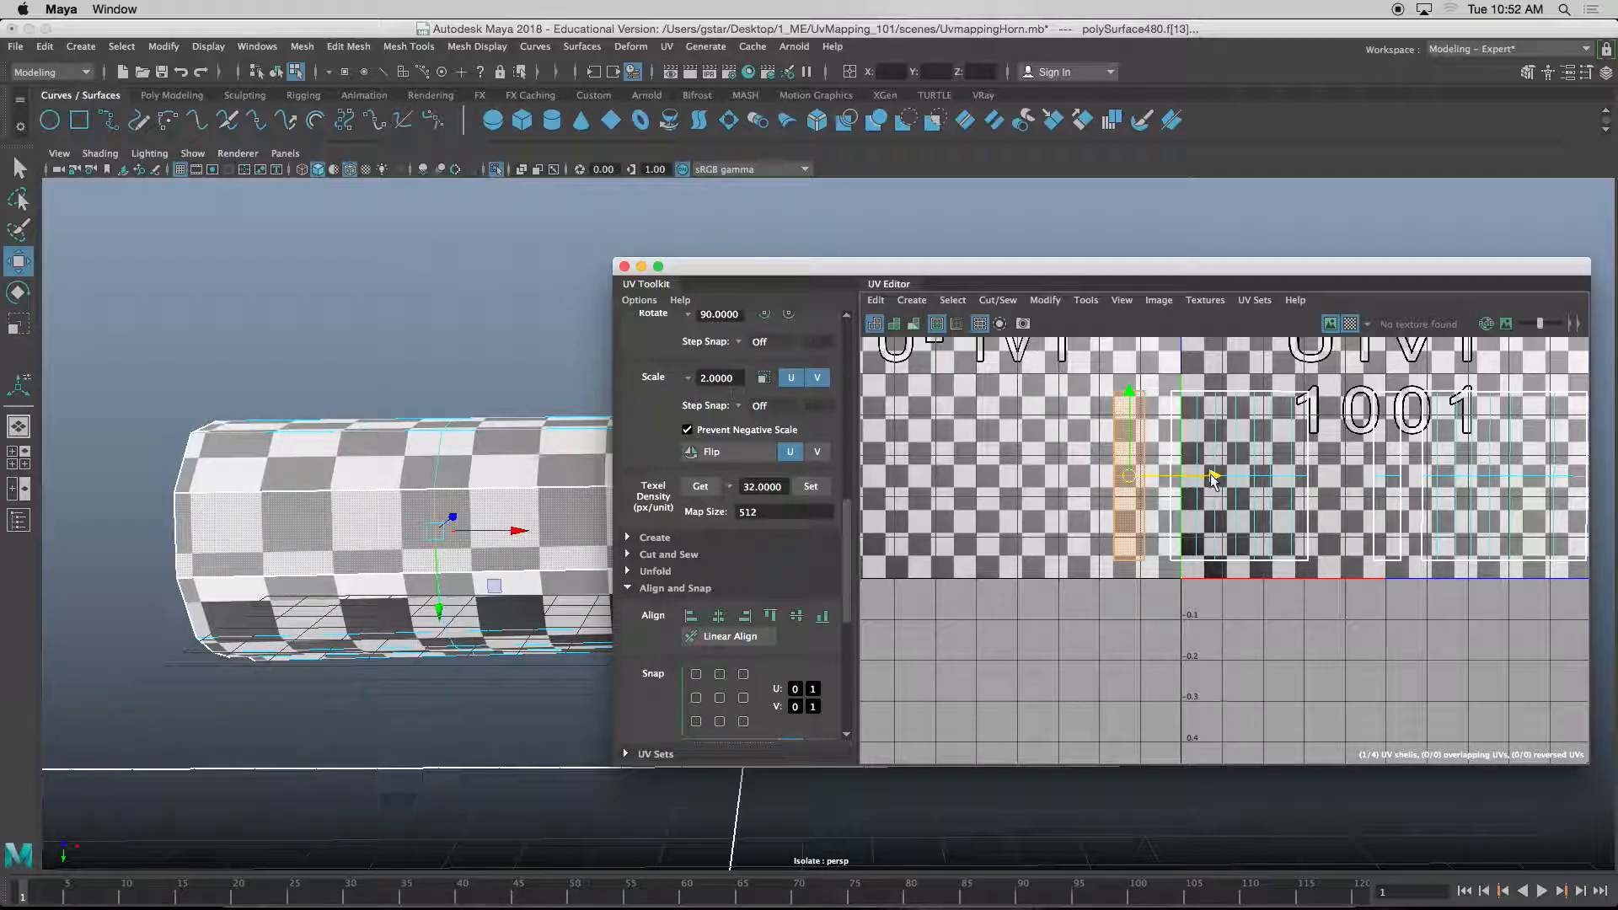
drag(1213, 479, 1208, 479)
key(r)
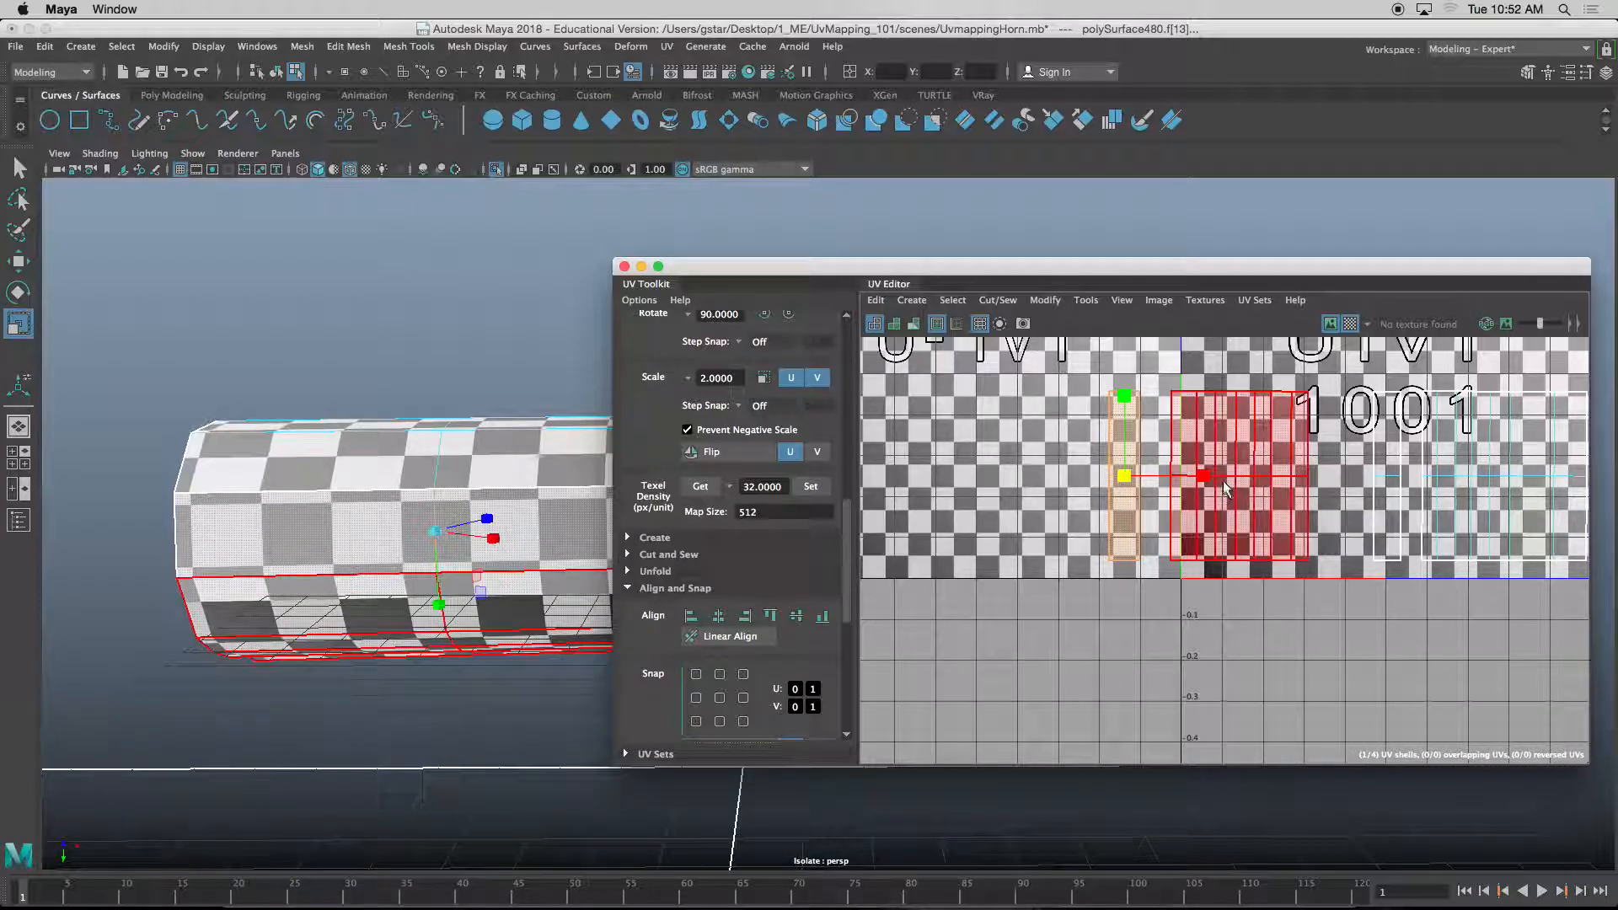
- Fine-tune the right large shell's scale along U and check its checker squares on the casing
alt+drag(385, 520, 363, 620)
click(1413, 457)
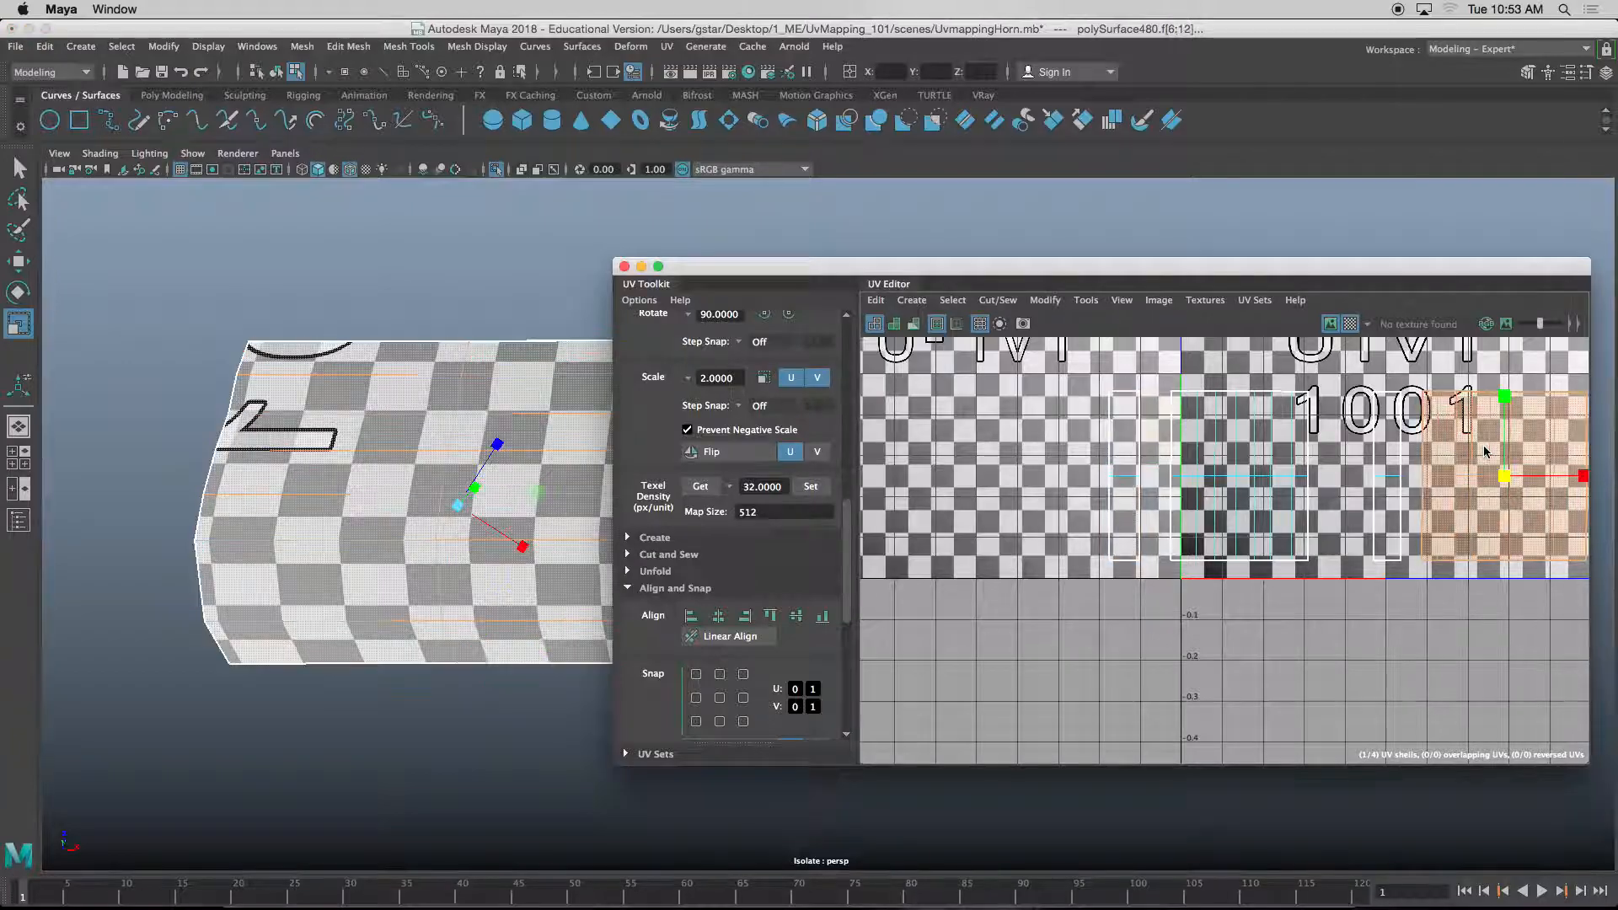
alt+middle_drag(1602, 495, 1352, 518)
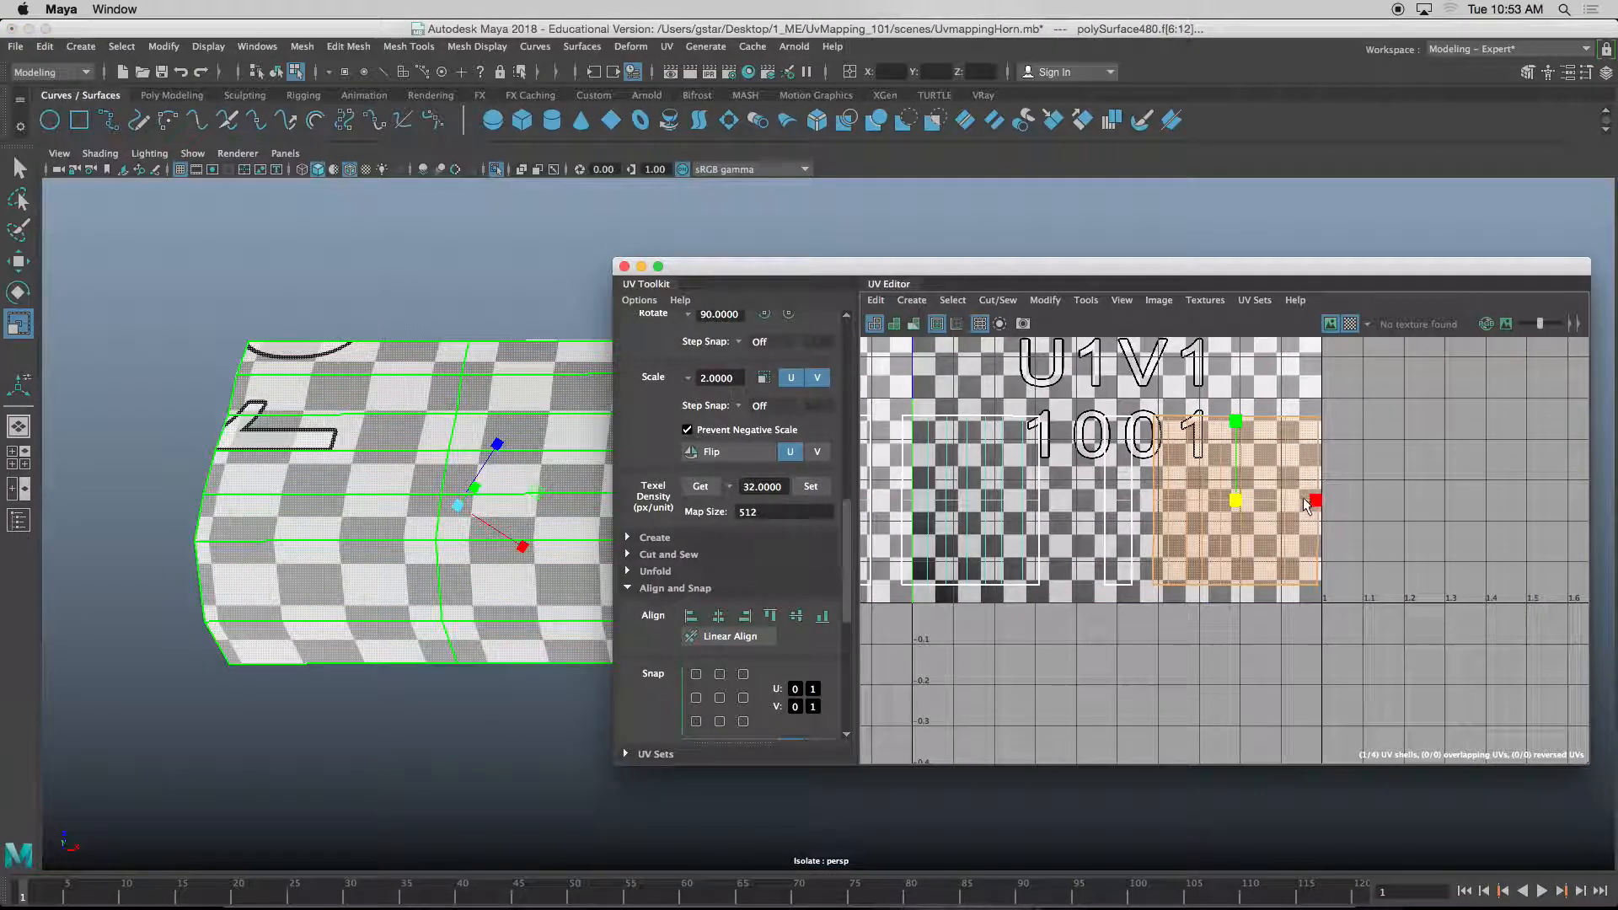
drag(1324, 502, 1321, 503)
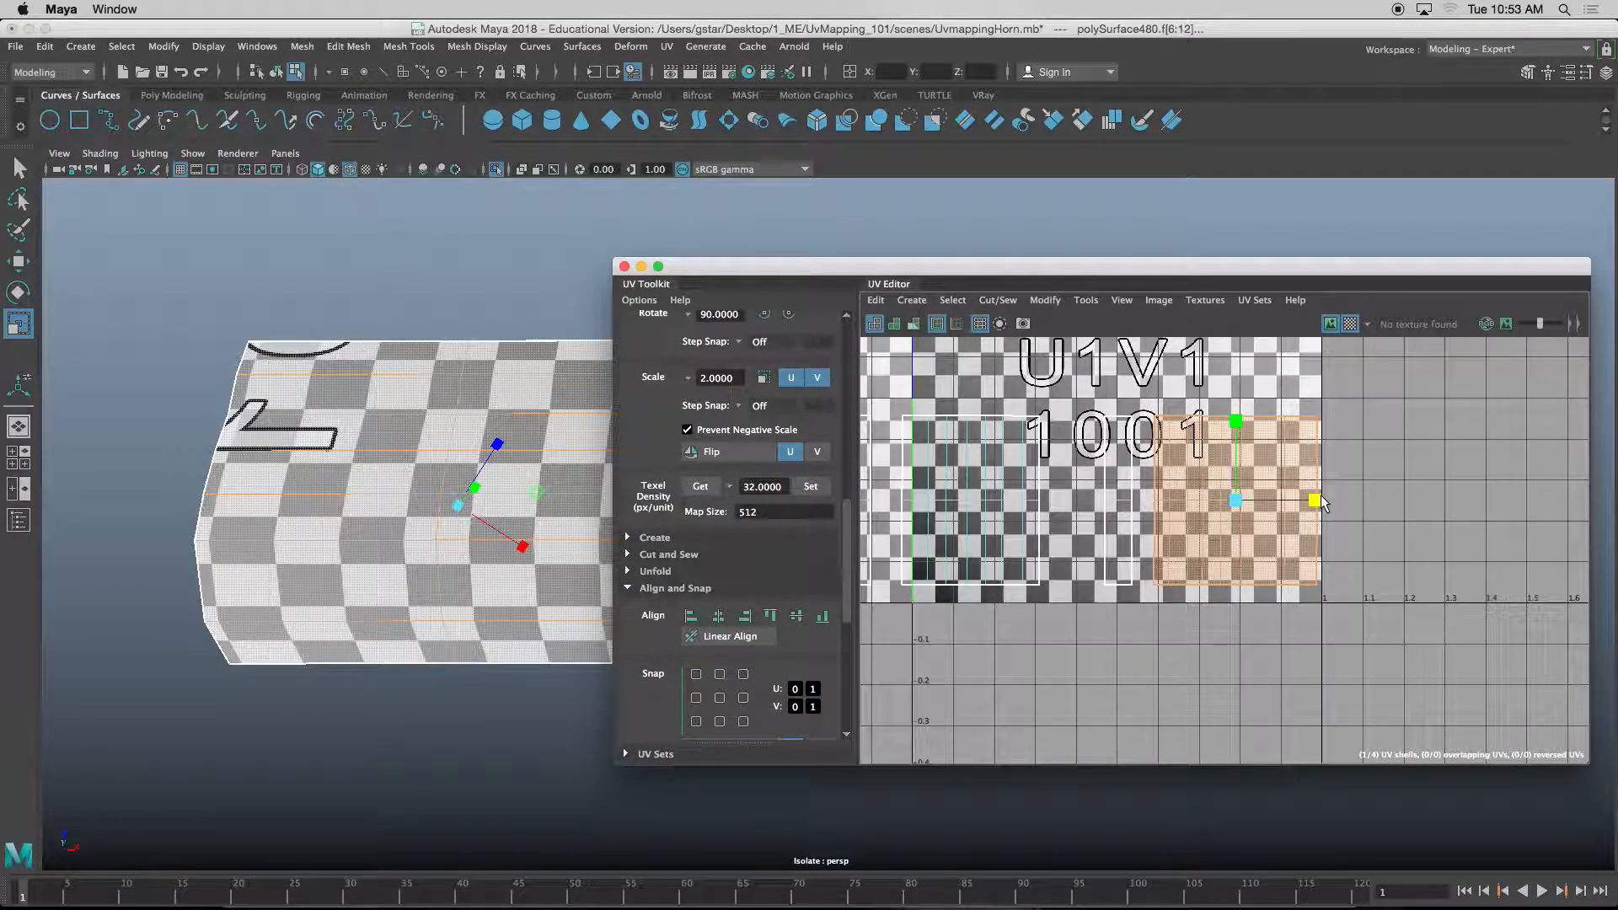
scroll(451, 546, up, 3)
alt+drag(452, 545, 422, 464)
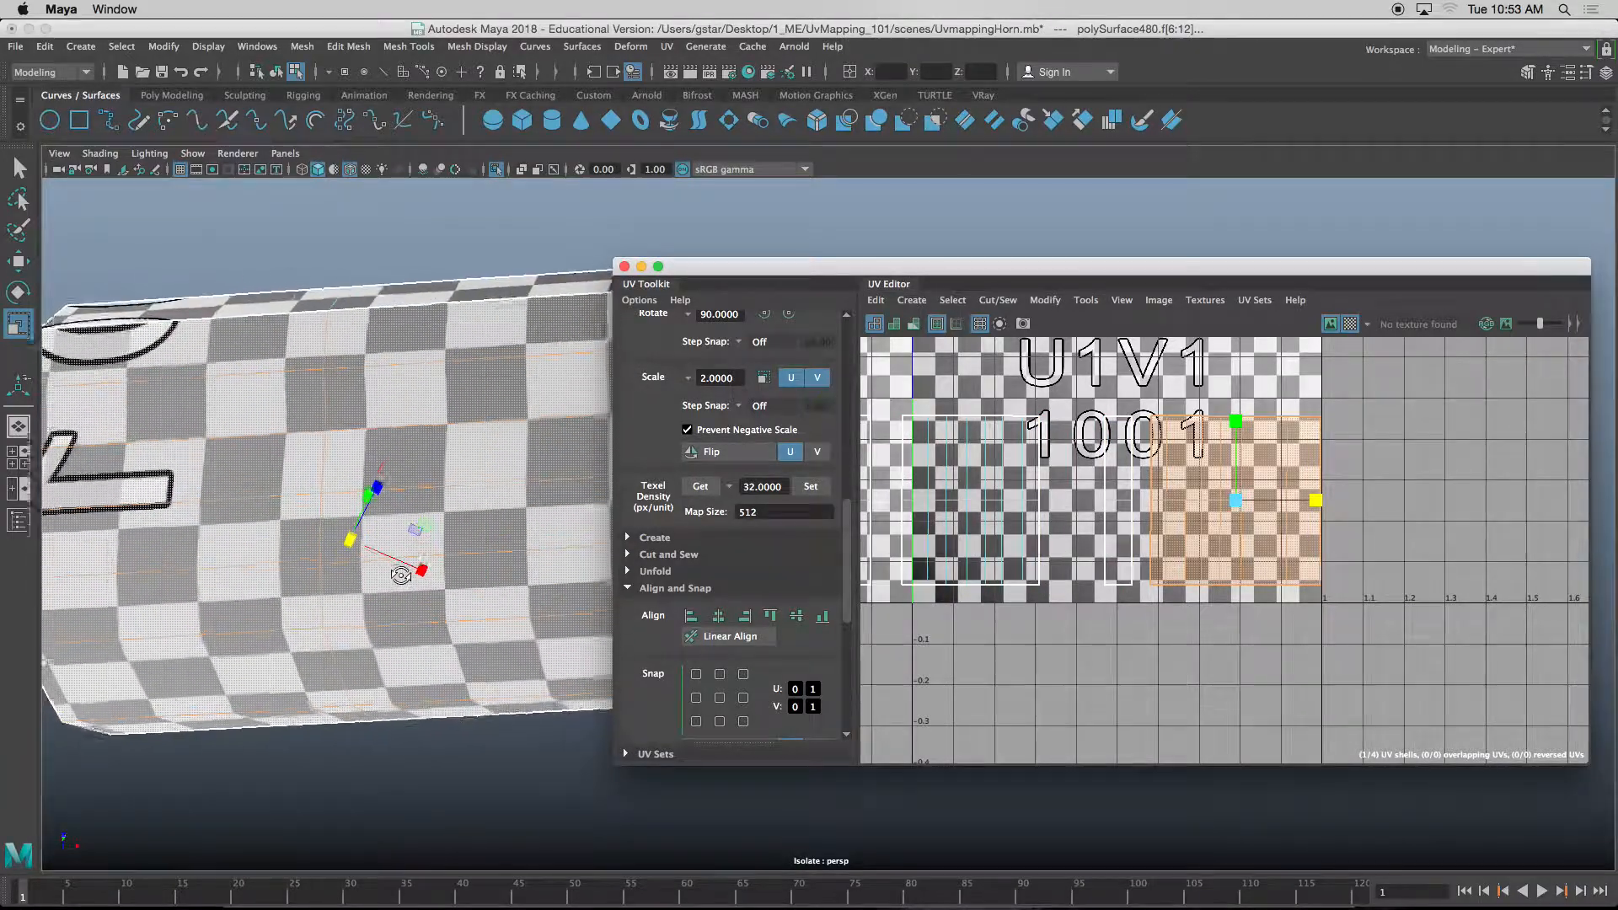
alt+middle_drag(422, 465, 371, 445)
- Identify which UV column of the right large shell matches the casing's lower side edges, and hide the checker image in the UV Editor
drag(720, 266, 941, 272)
alt+drag(547, 413, 588, 457)
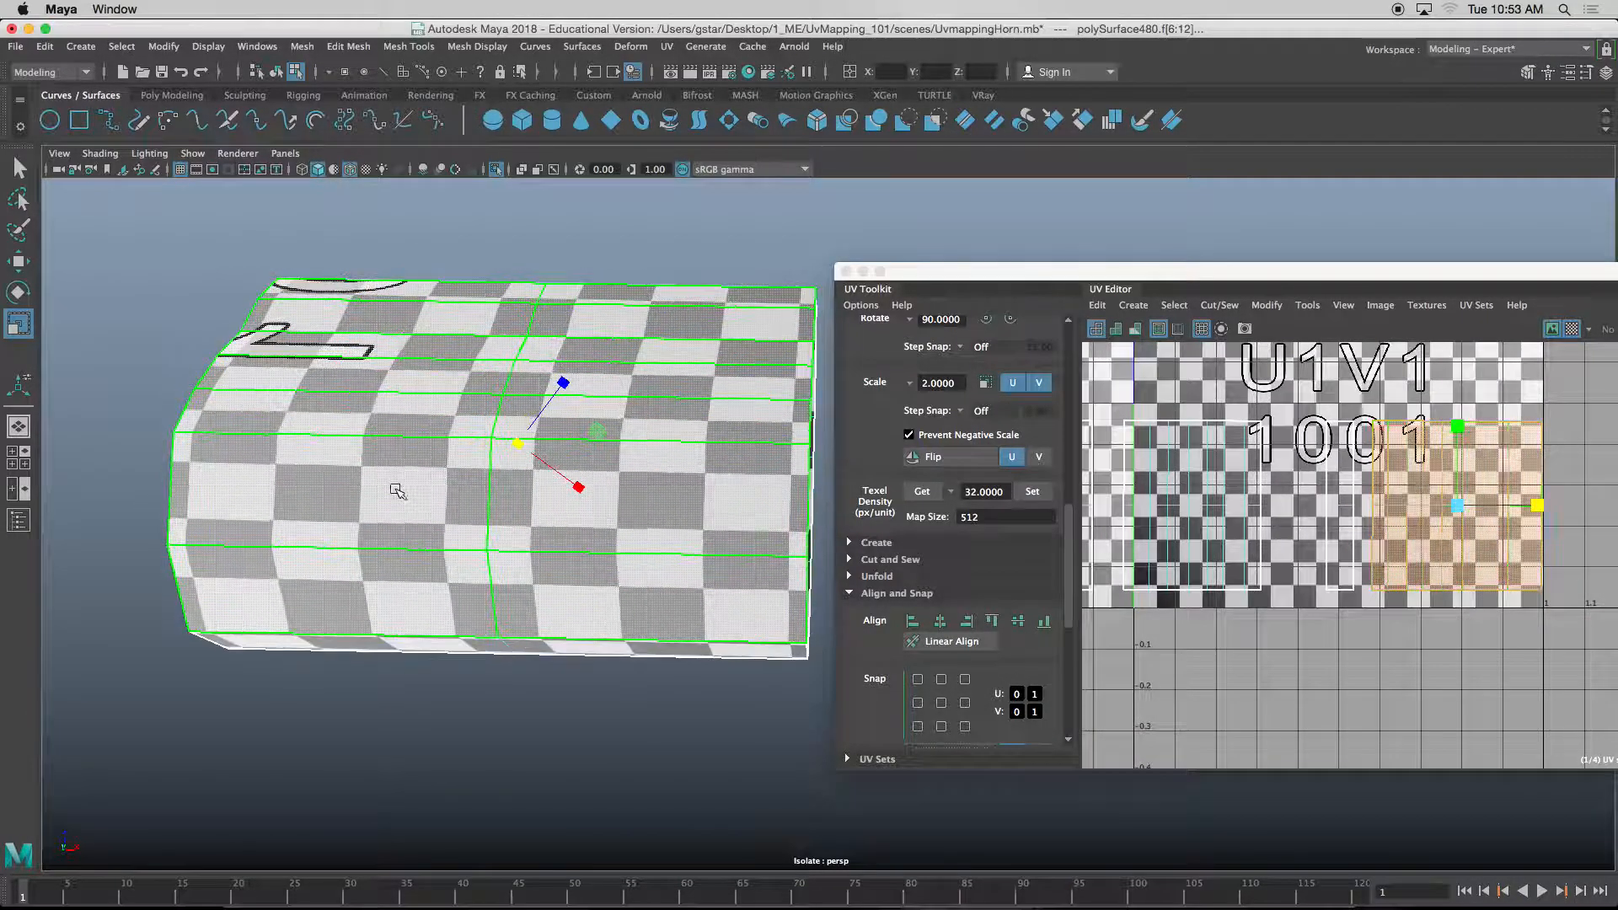
click(425, 215)
right_drag(433, 365, 437, 320)
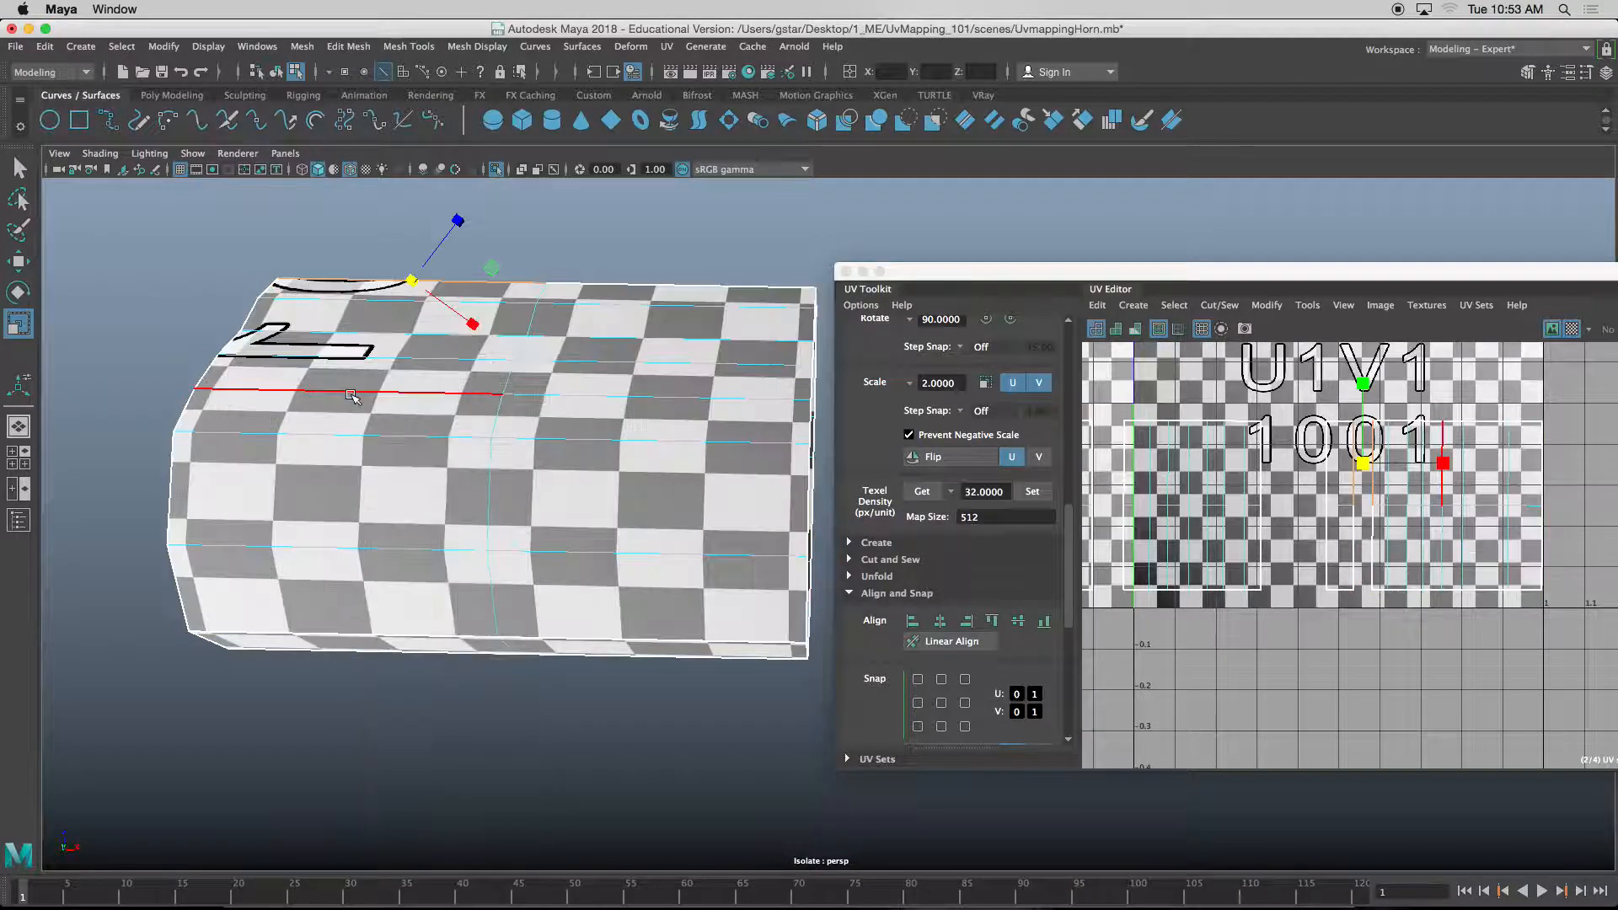
click(325, 436)
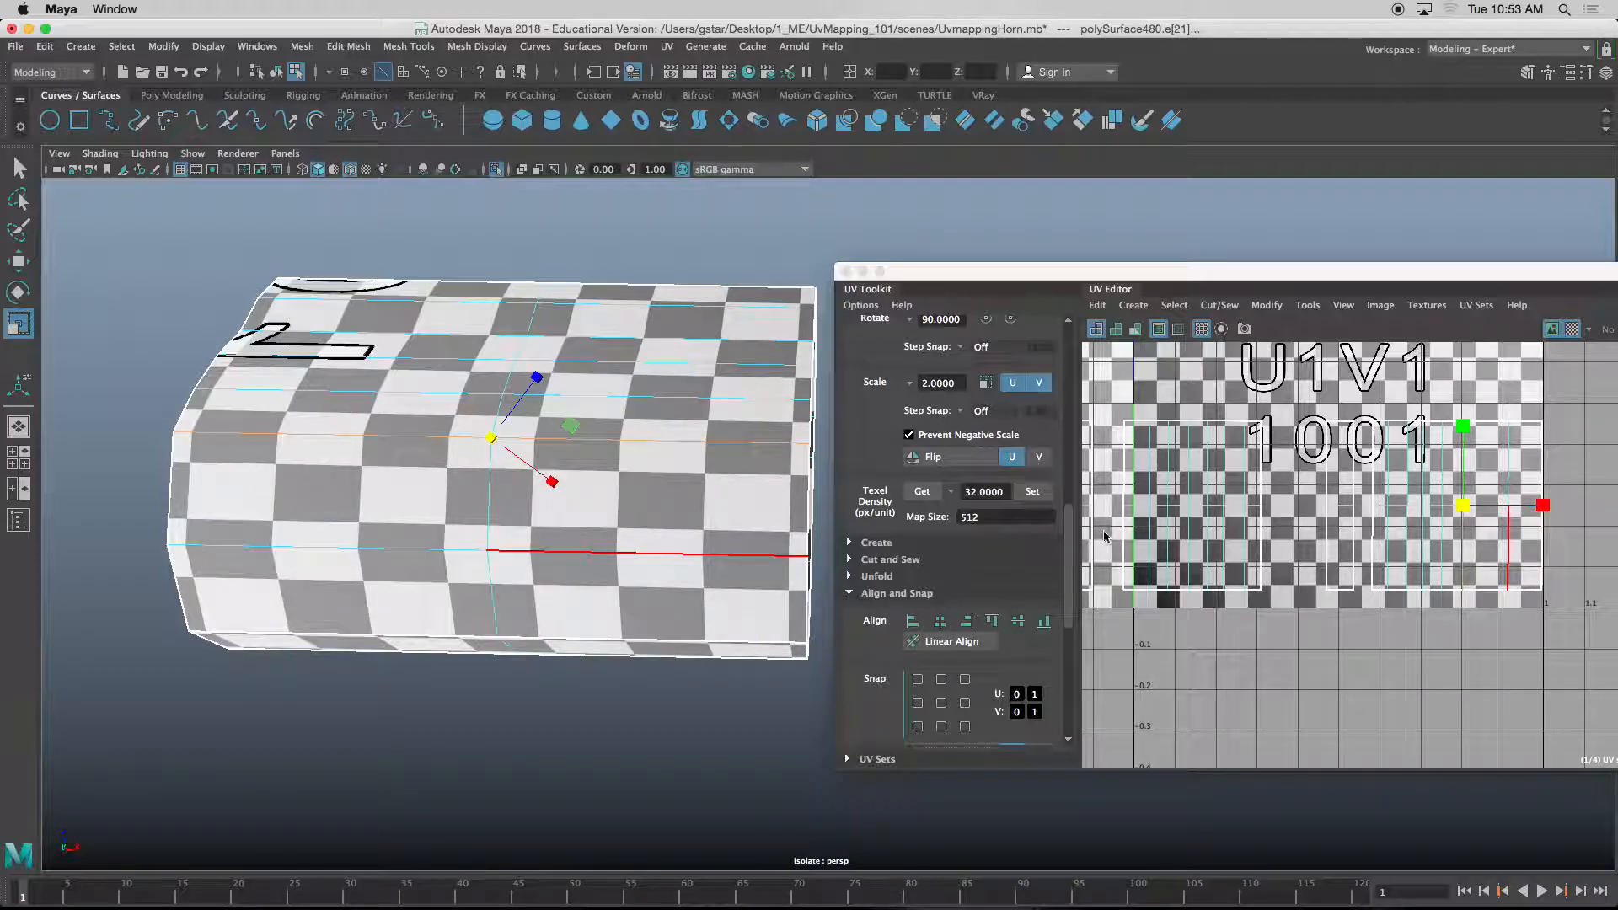
alt+middle_drag(1509, 533, 1353, 532)
scroll(1353, 533, up, 5)
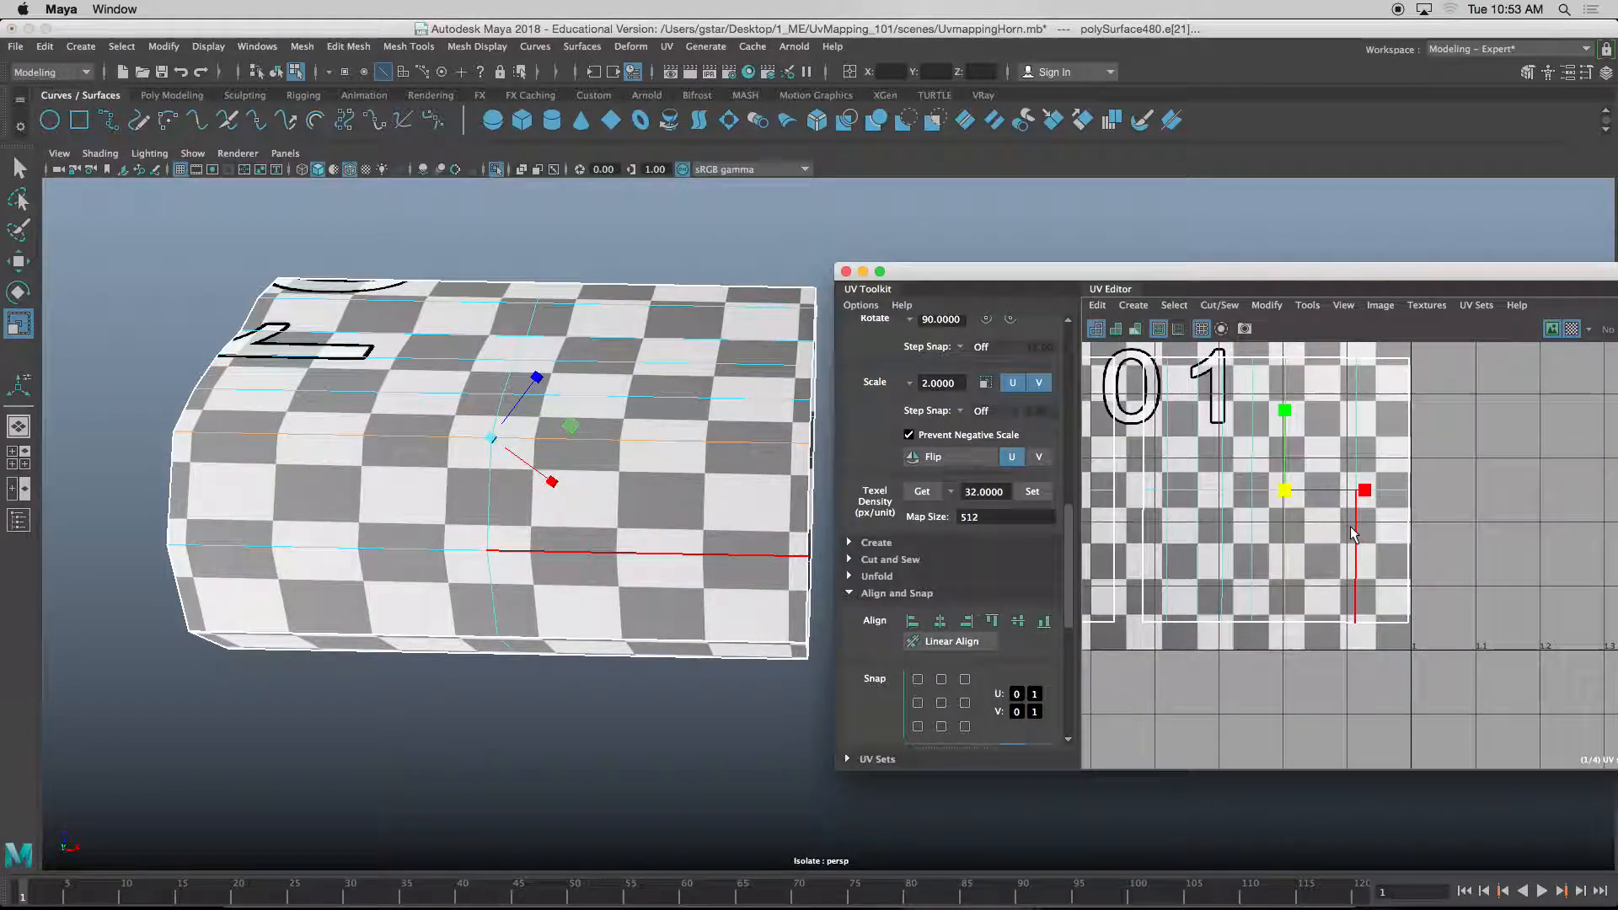
click(1552, 329)
- Shift the two outermost UV columns of the right large shell inward along U to narrow its stretched edge faces
alt+middle_drag(1437, 447, 1455, 481)
right_drag(1376, 462, 1418, 440)
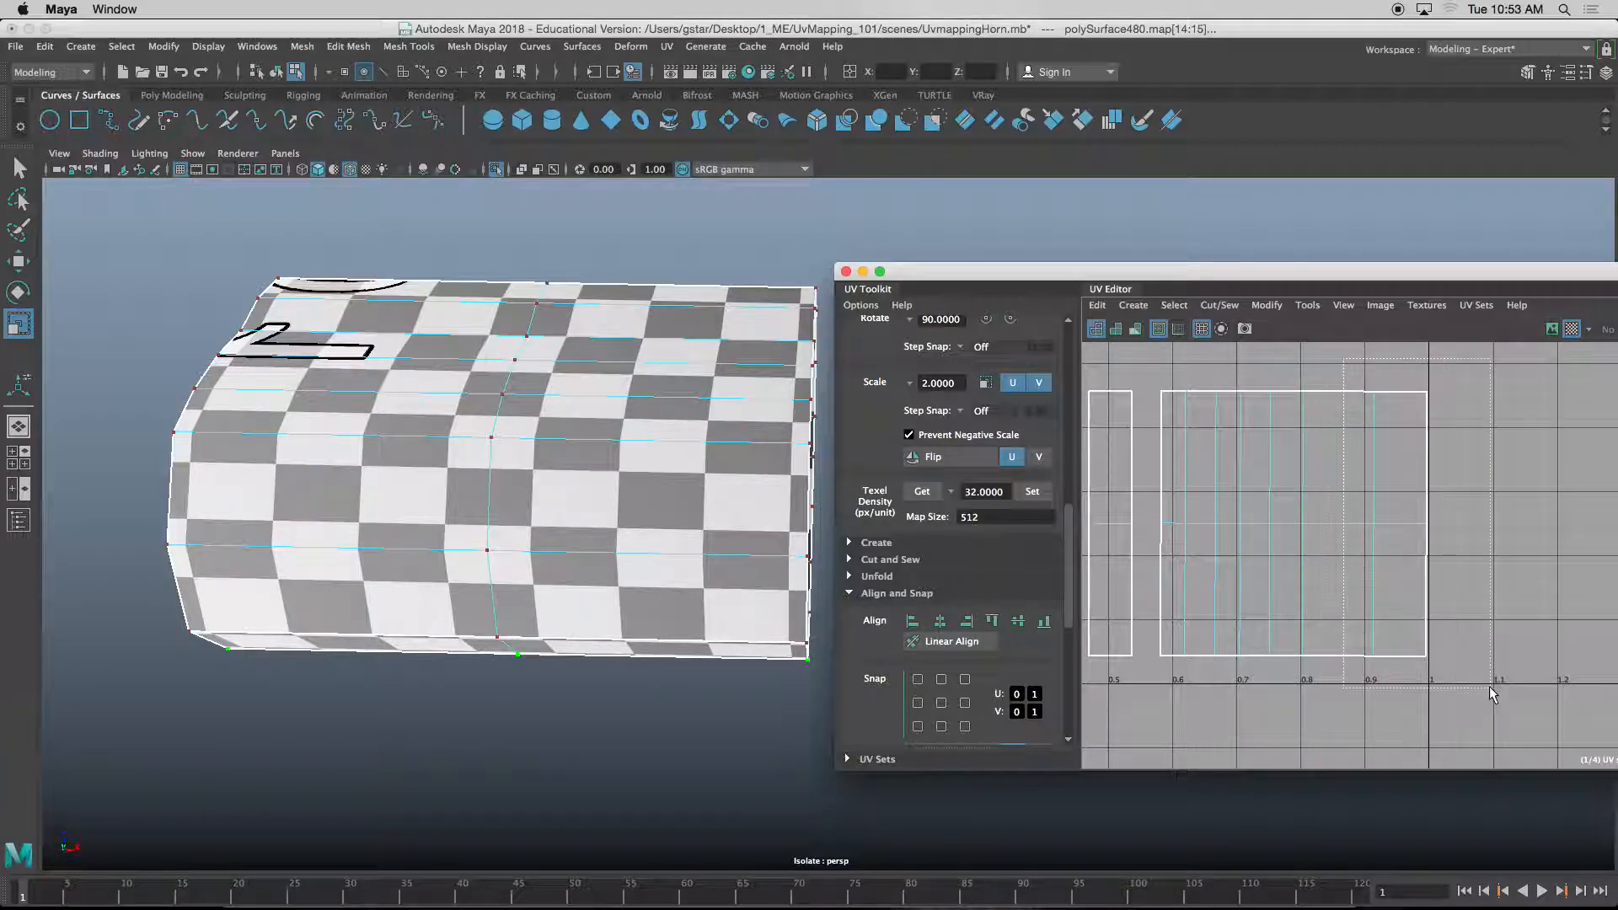
mouse_move(1481, 527)
mouse_down()
mouse_move(1507, 527)
mouse_move(1477, 528)
mouse_up()
key(w)
drag(1433, 626, 1446, 686)
drag(1504, 535, 1488, 526)
- Nudge the three outermost UV columns of the right large shell slightly inward along U
alt+drag(730, 514, 869, 550)
drag(1295, 377, 1486, 702)
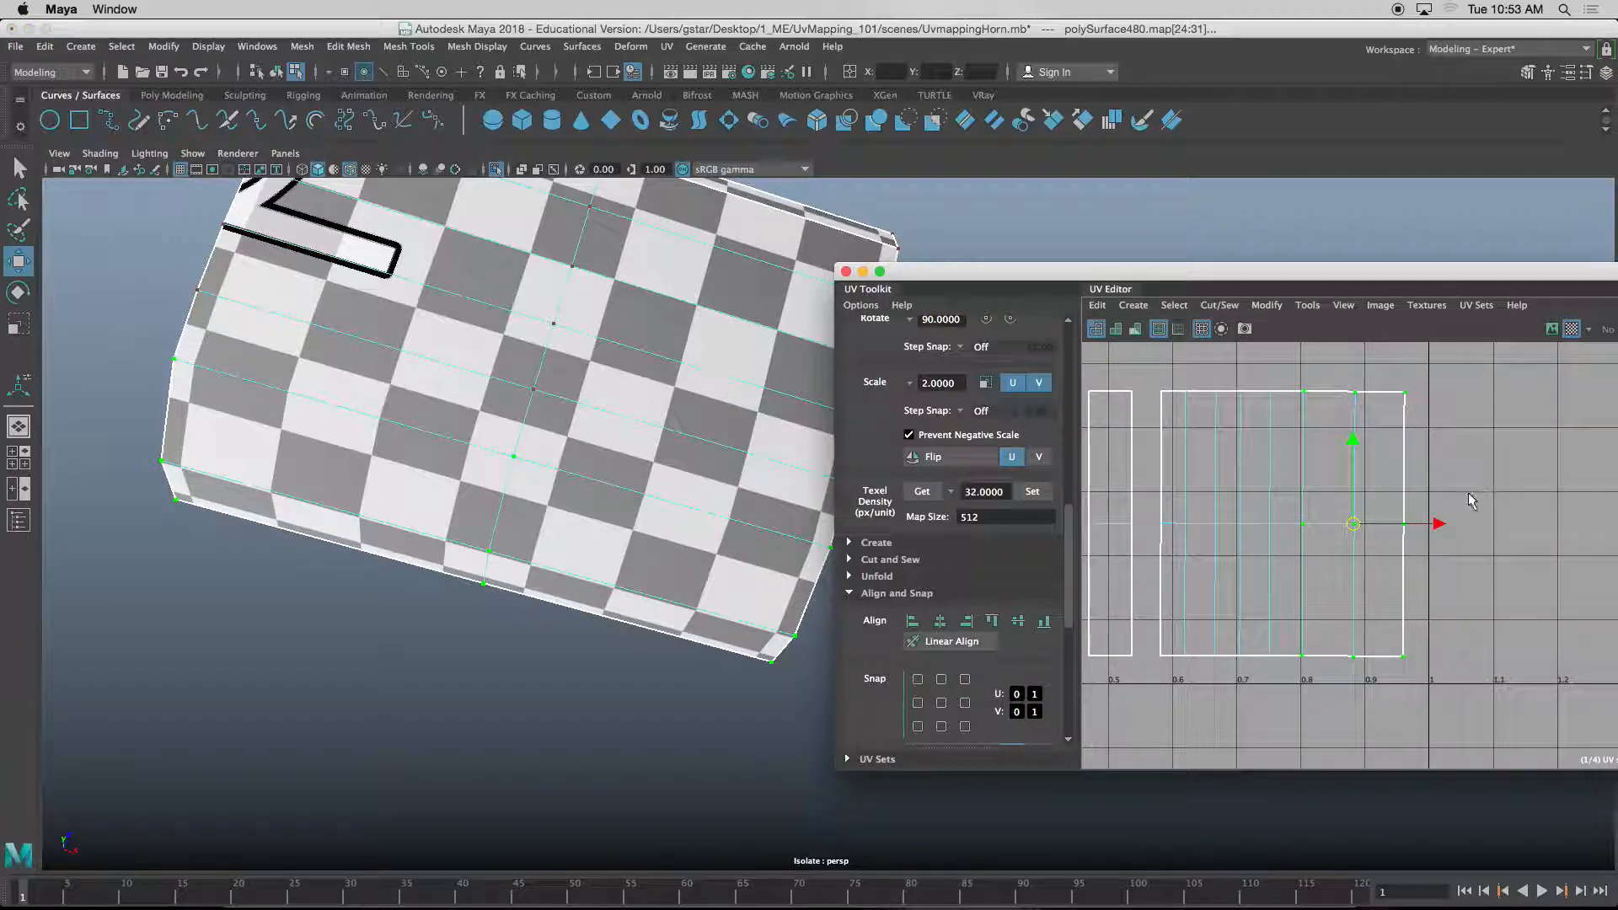
drag(1438, 524, 1428, 525)
- Move the right large shell along U until it sits against the neighbouring narrow strip
scroll(1347, 497, down, 5)
alt+middle_drag(1251, 443, 1352, 452)
drag(1117, 276, 844, 231)
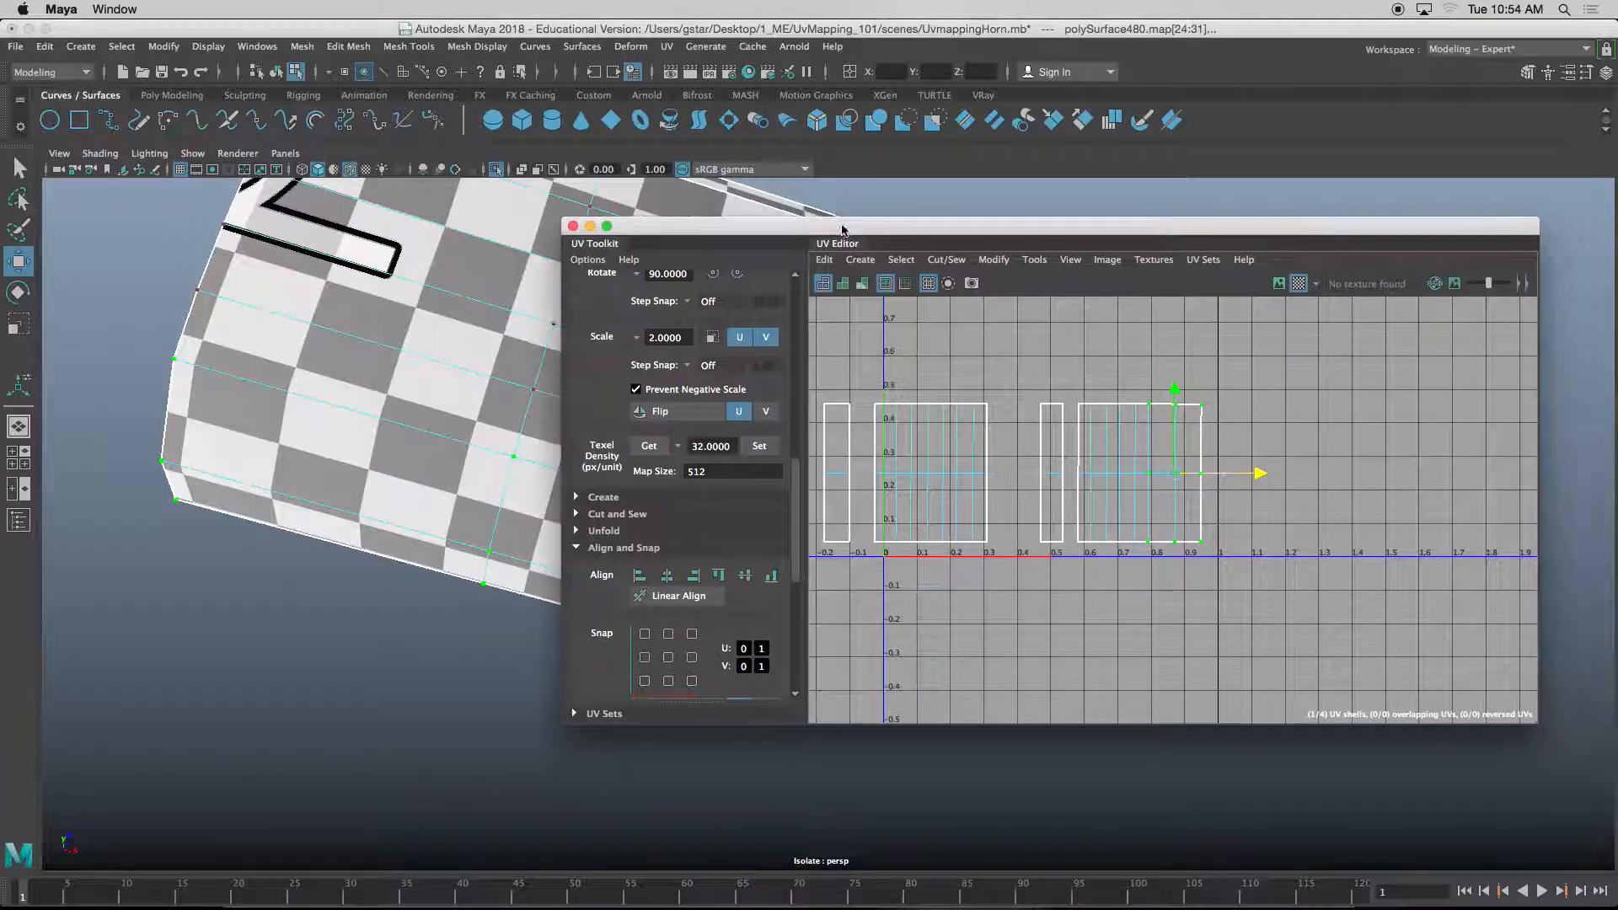
scroll(1203, 548, up, 4)
right_drag(1197, 400, 1135, 381)
click(1136, 381)
scroll(1141, 408, up, 4)
alt+middle_drag(1227, 453, 1260, 470)
drag(1281, 479, 1263, 482)
- Sew the upper and lower border edges shared by the right large shell and the narrow strip
scroll(1146, 436, up, 3)
right_drag(1151, 440, 1126, 405)
click(1099, 409)
click(1098, 409)
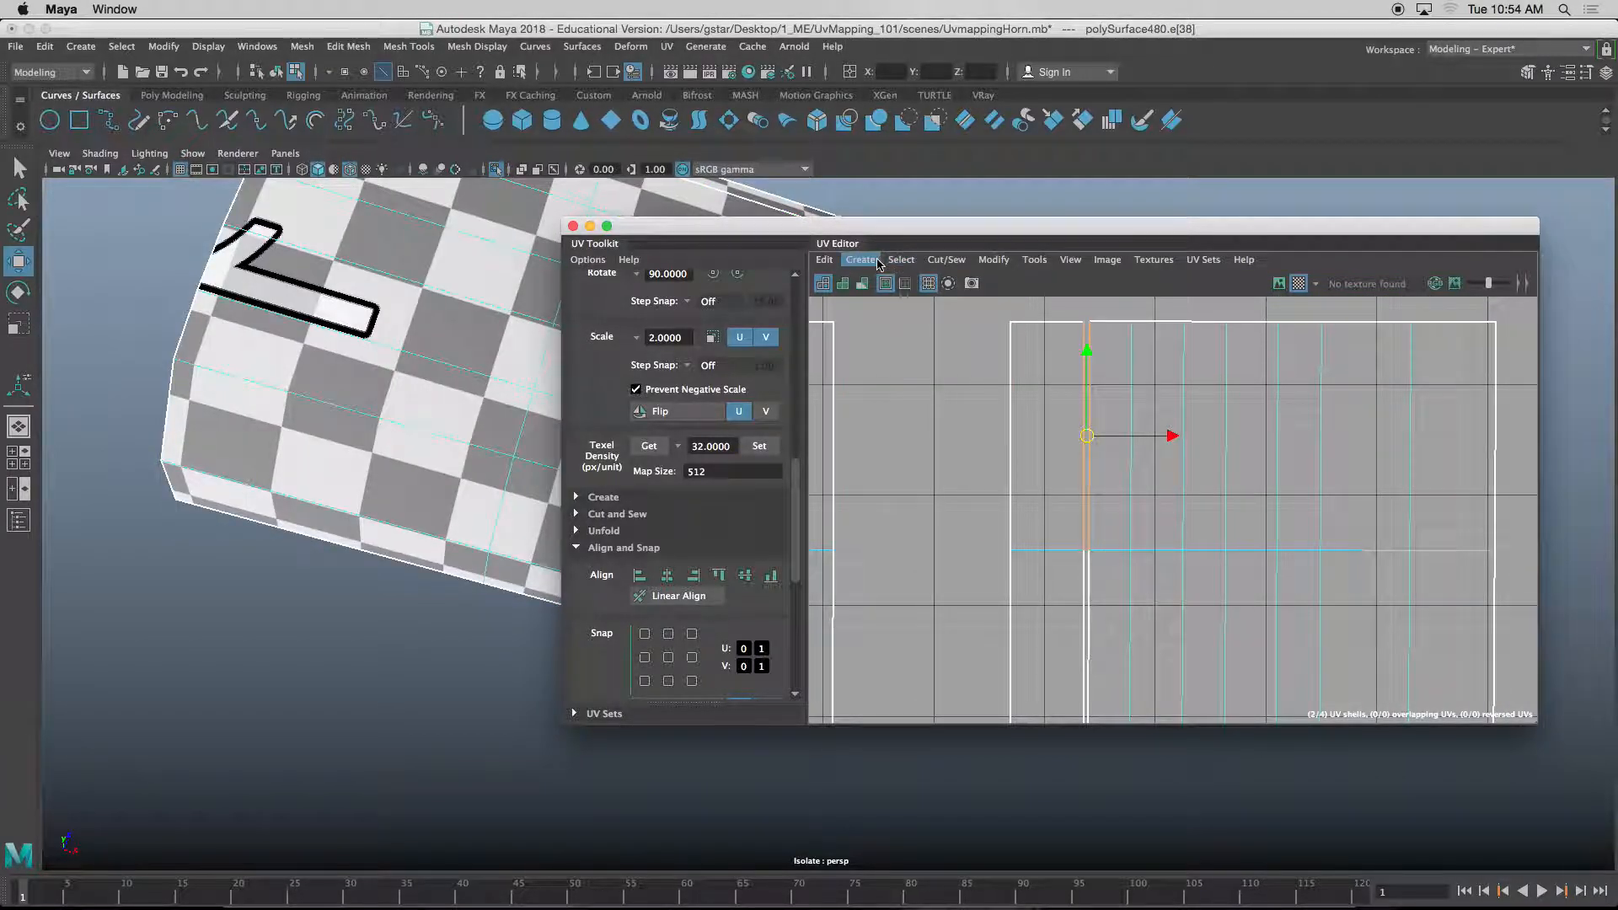
click(945, 259)
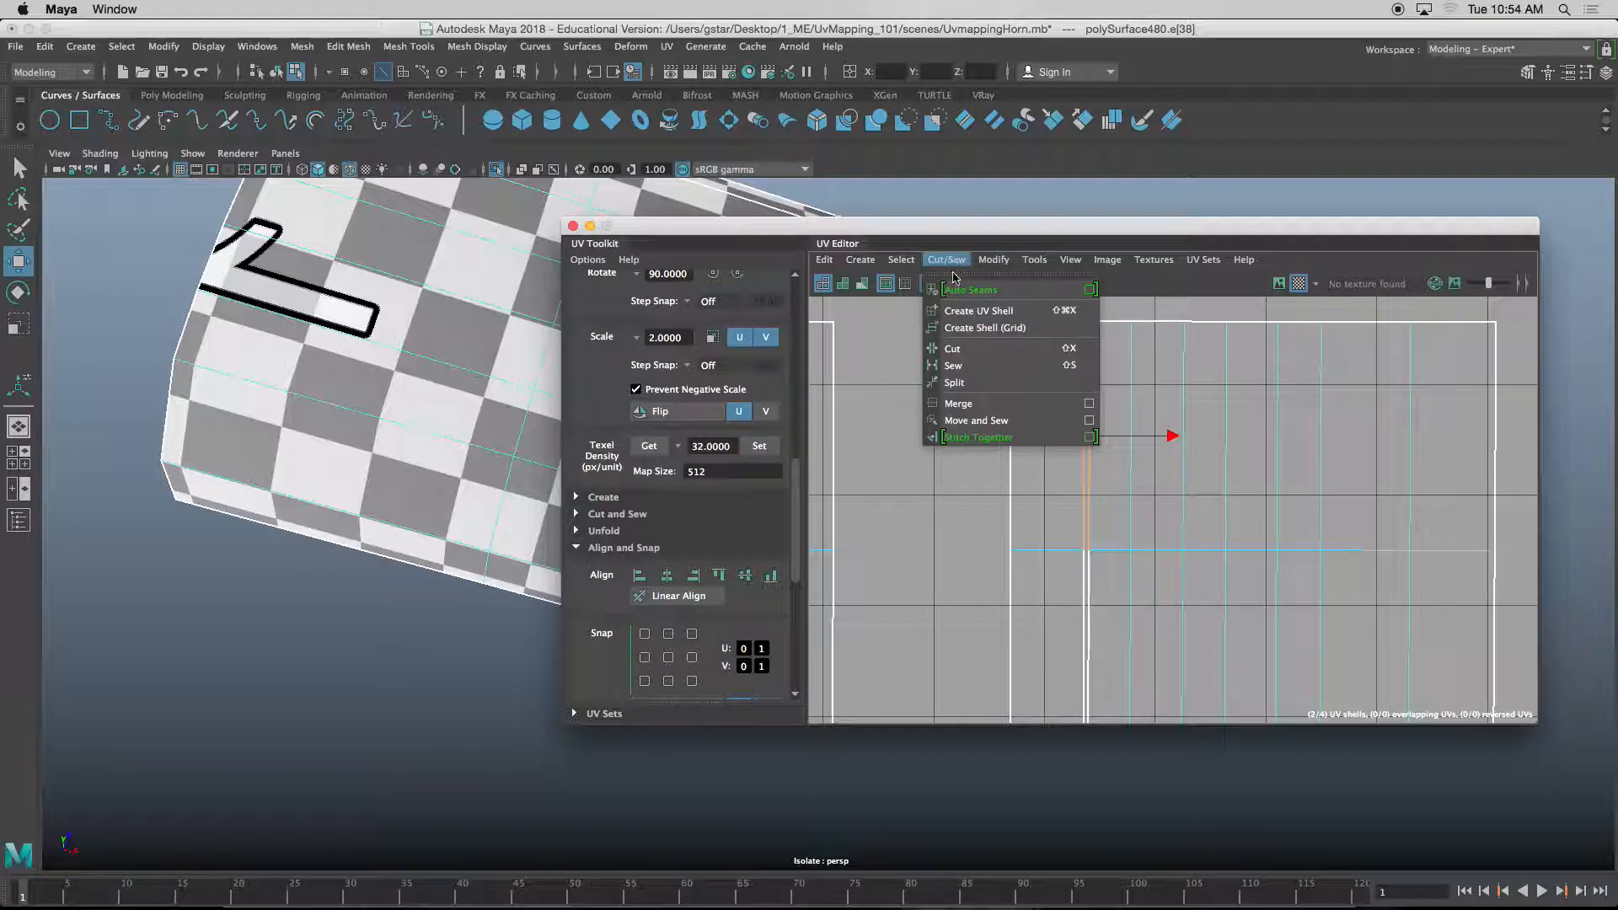
click(980, 366)
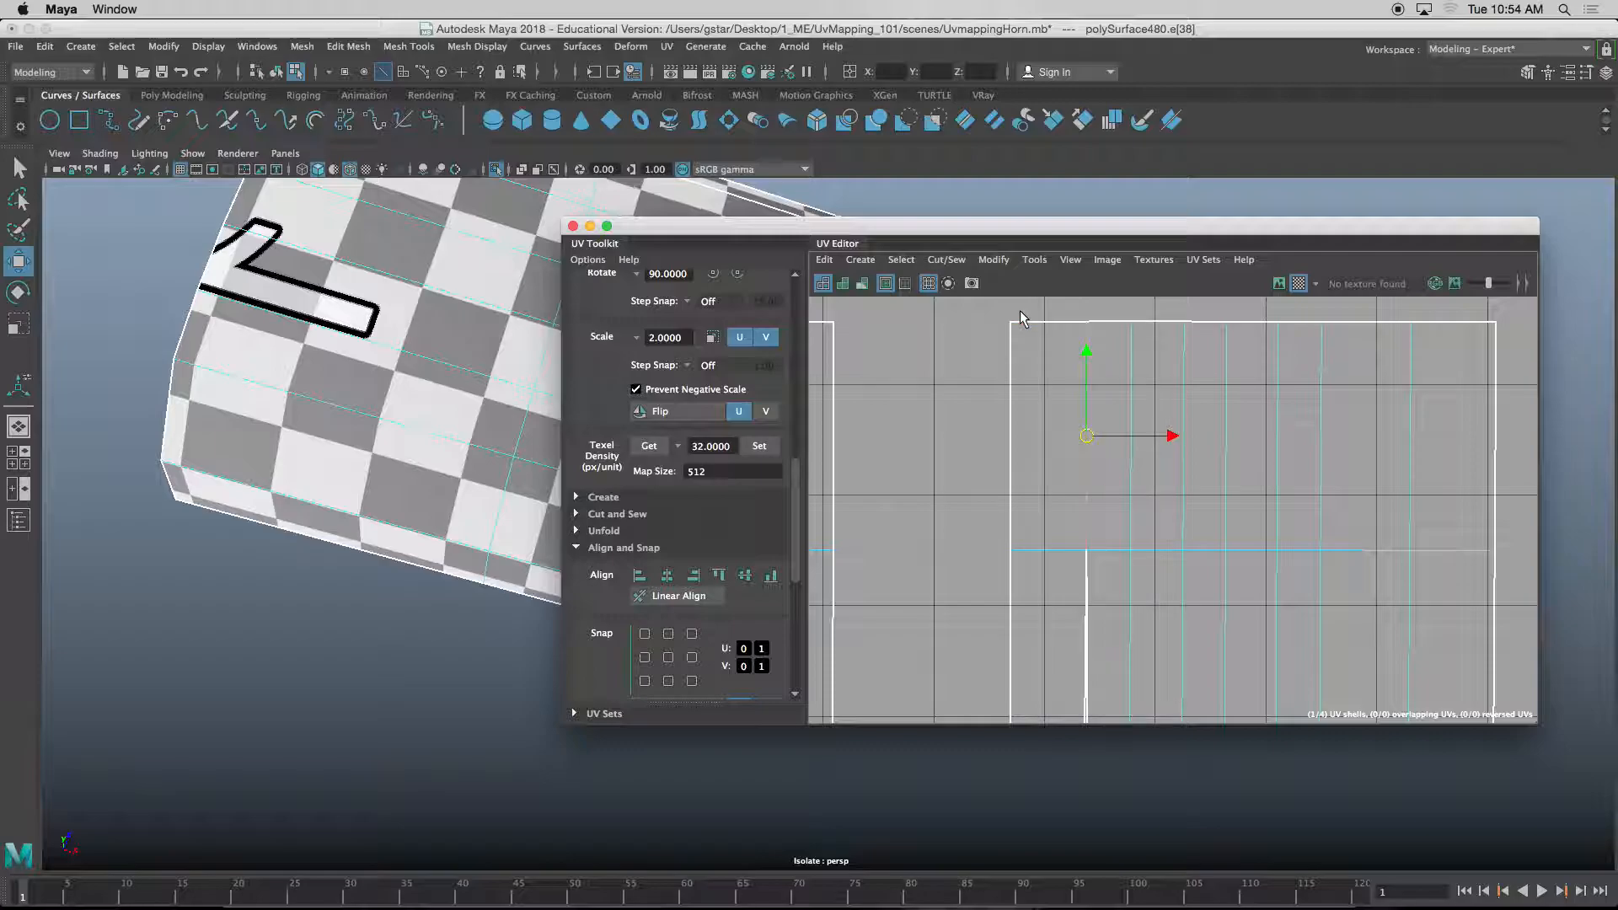
alt+middle_drag(1122, 541, 1122, 429)
click(1100, 504)
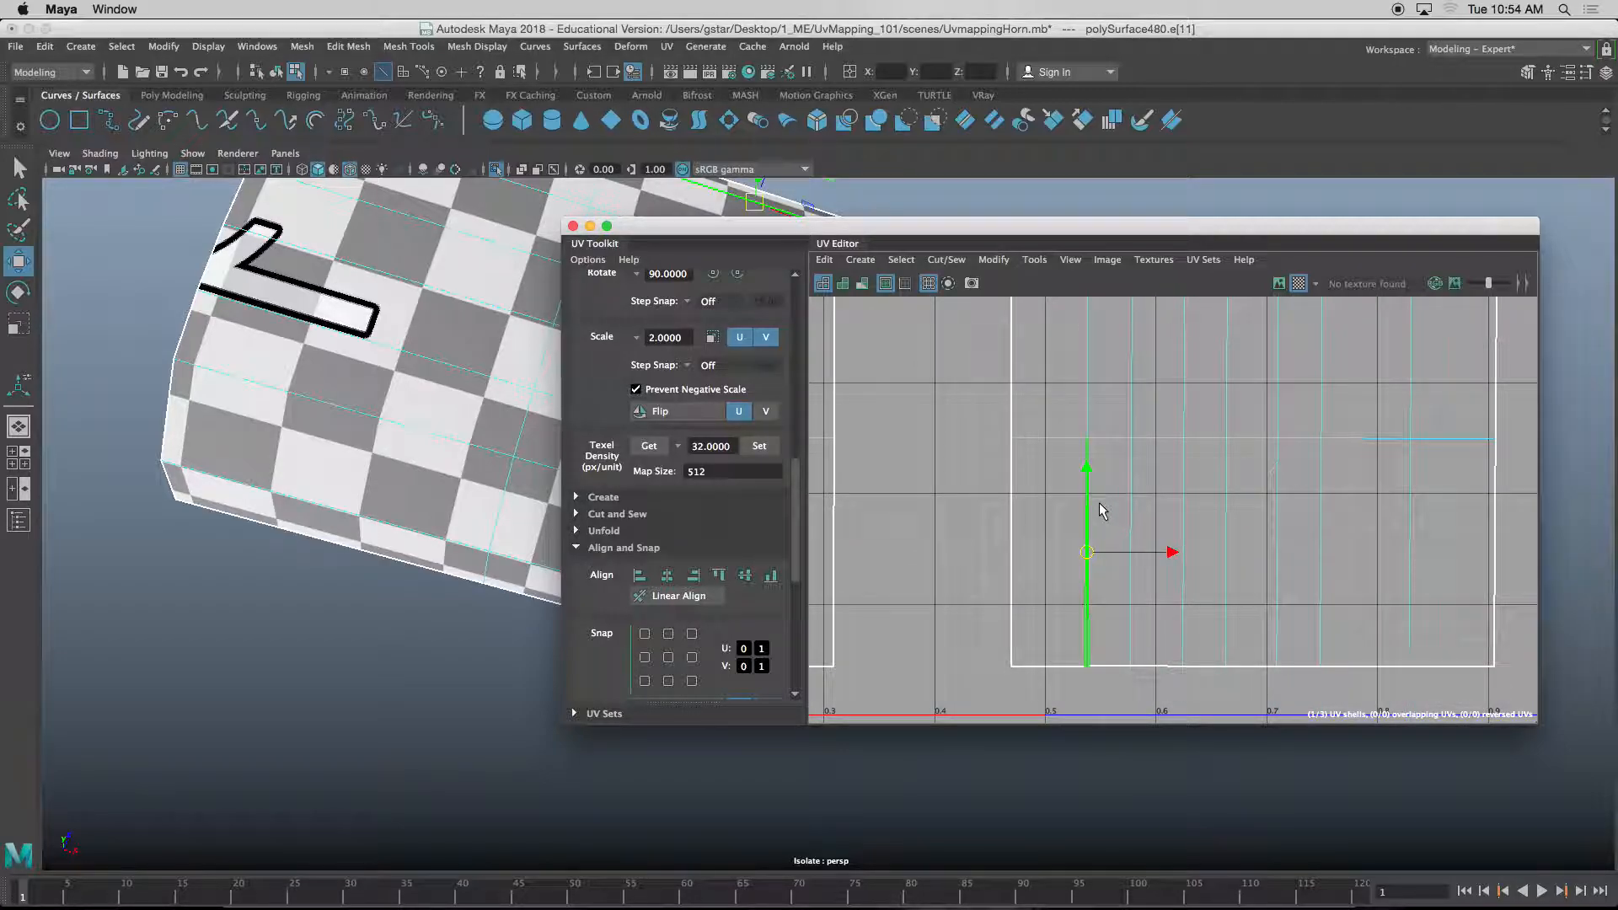
- Move the combined right shell along U until it sits against the left large shell
scroll(1099, 496, down, 3)
right_drag(1086, 395, 1054, 365)
click(1159, 484)
drag(1191, 461, 1091, 461)
- Sew the upper and lower border edges between the combined right shell and the left large shell
scroll(1045, 462, up, 3)
alt+middle_drag(1034, 460, 1106, 466)
right_drag(1094, 427, 1094, 386)
click(1025, 395)
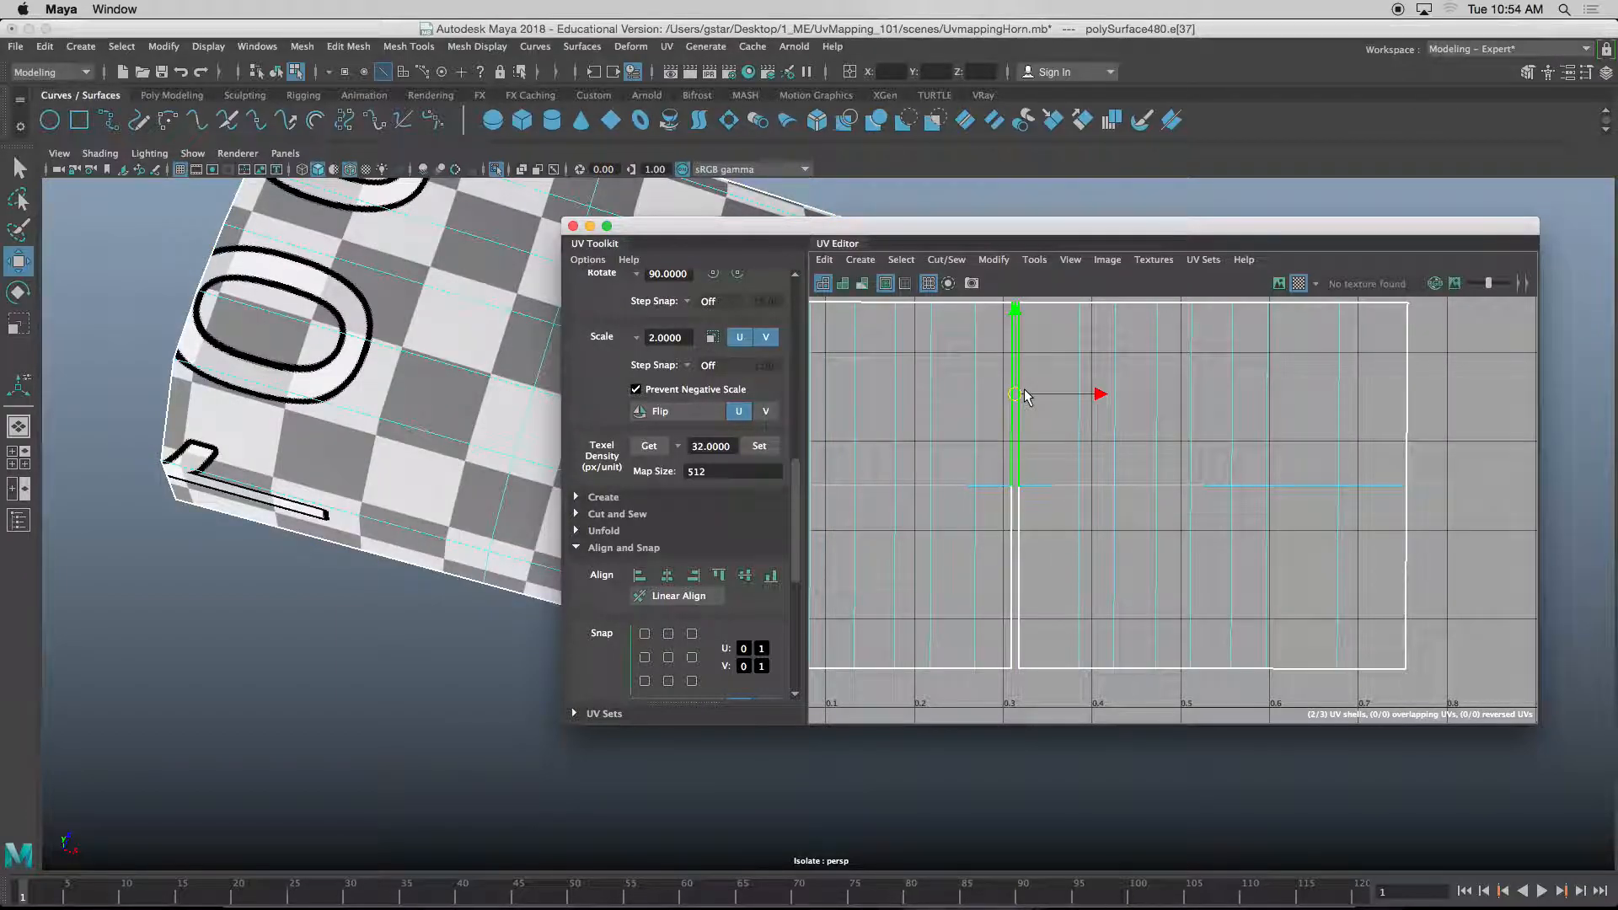
click(1016, 576)
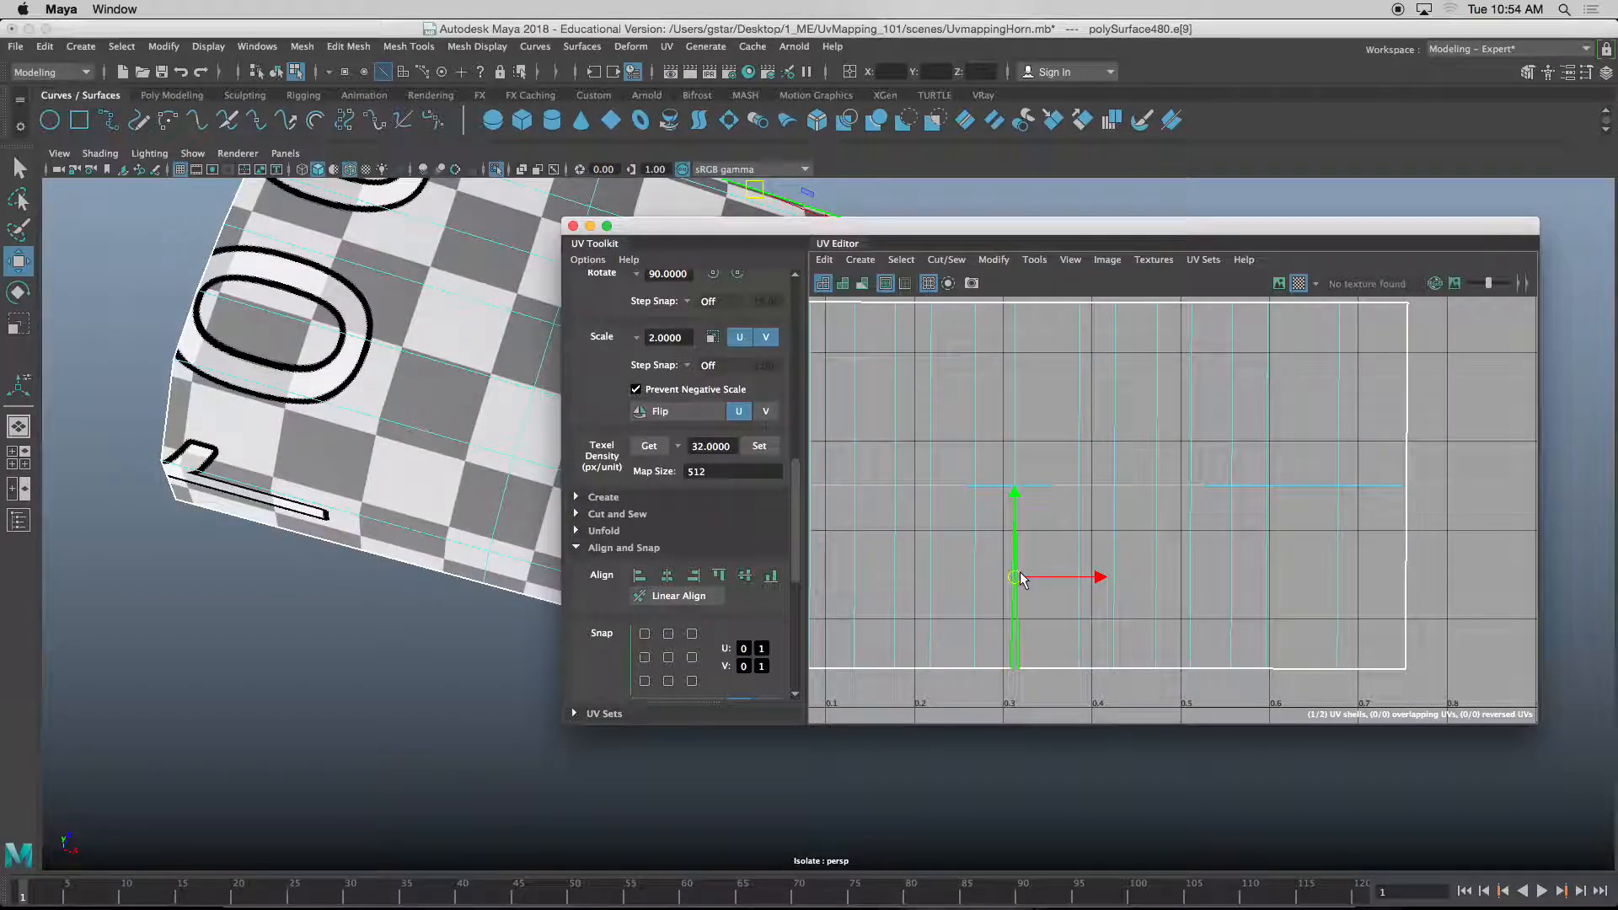
- Move the combined shell against the remaining narrow strip and sew their upper and lower border edges
scroll(1045, 521, down, 3)
alt+middle_drag(1055, 462, 1213, 463)
right_drag(982, 453, 898, 440)
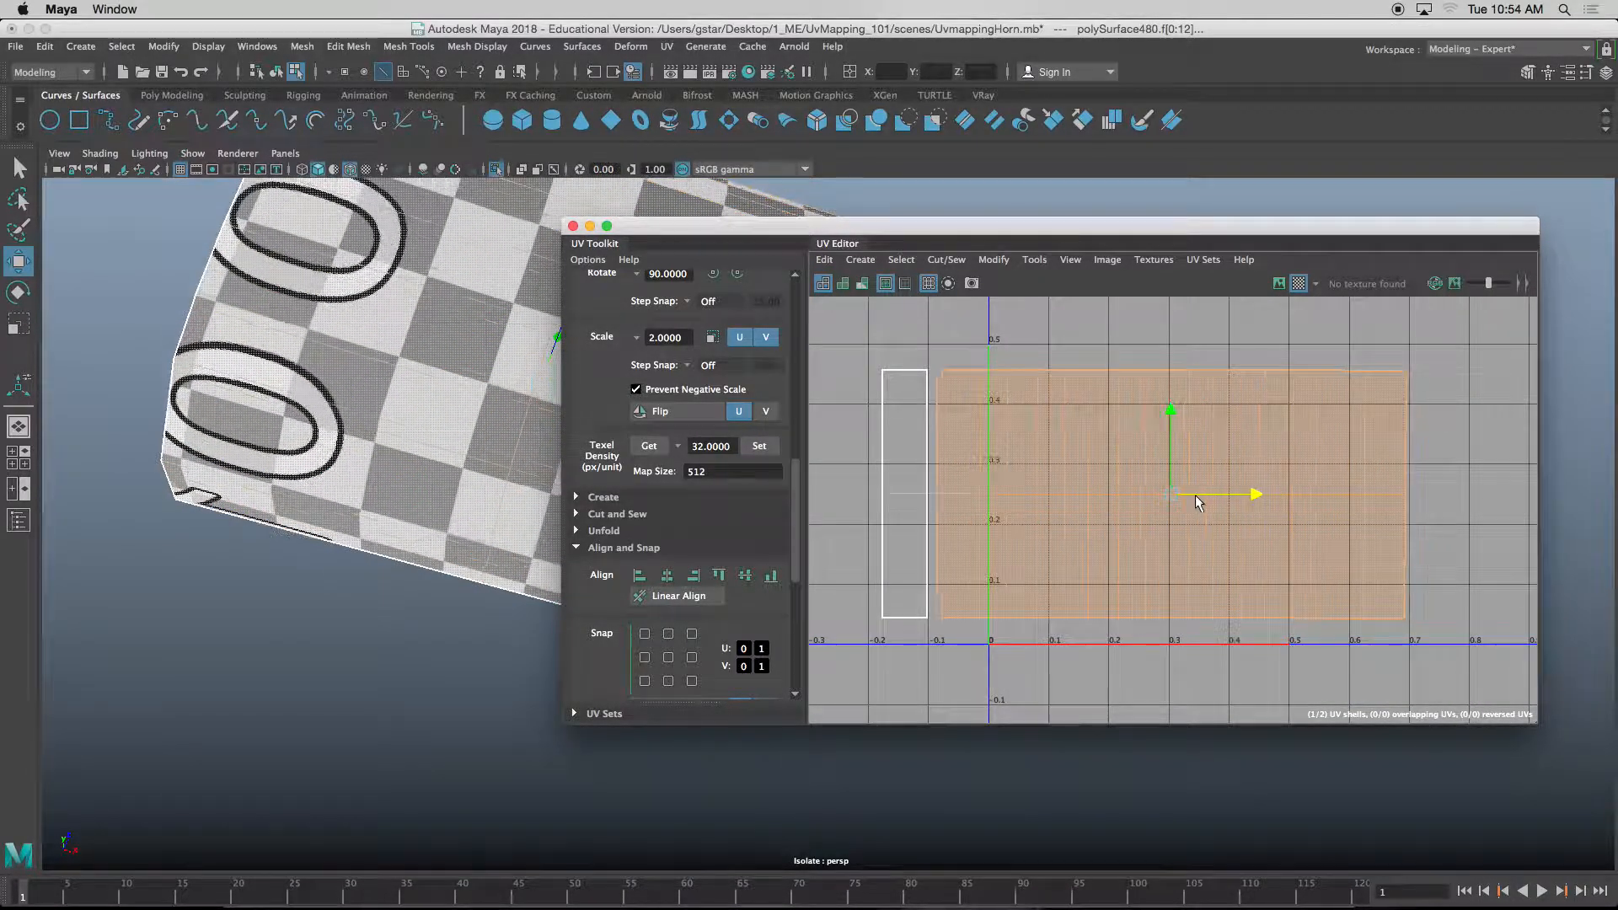
right_drag(979, 442, 982, 397)
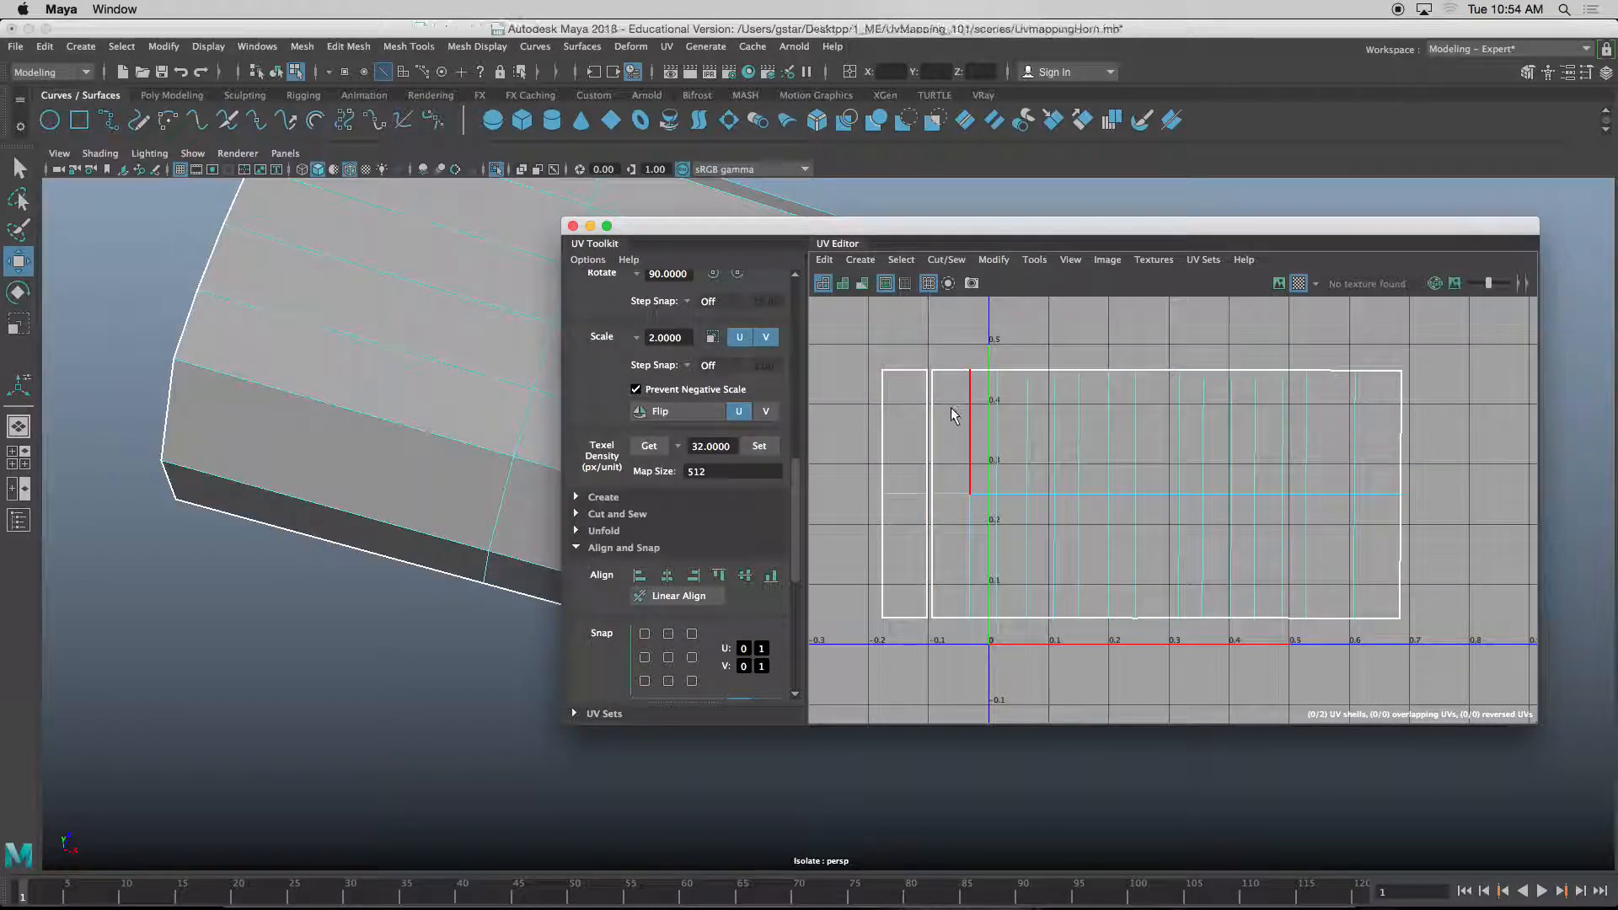
click(938, 419)
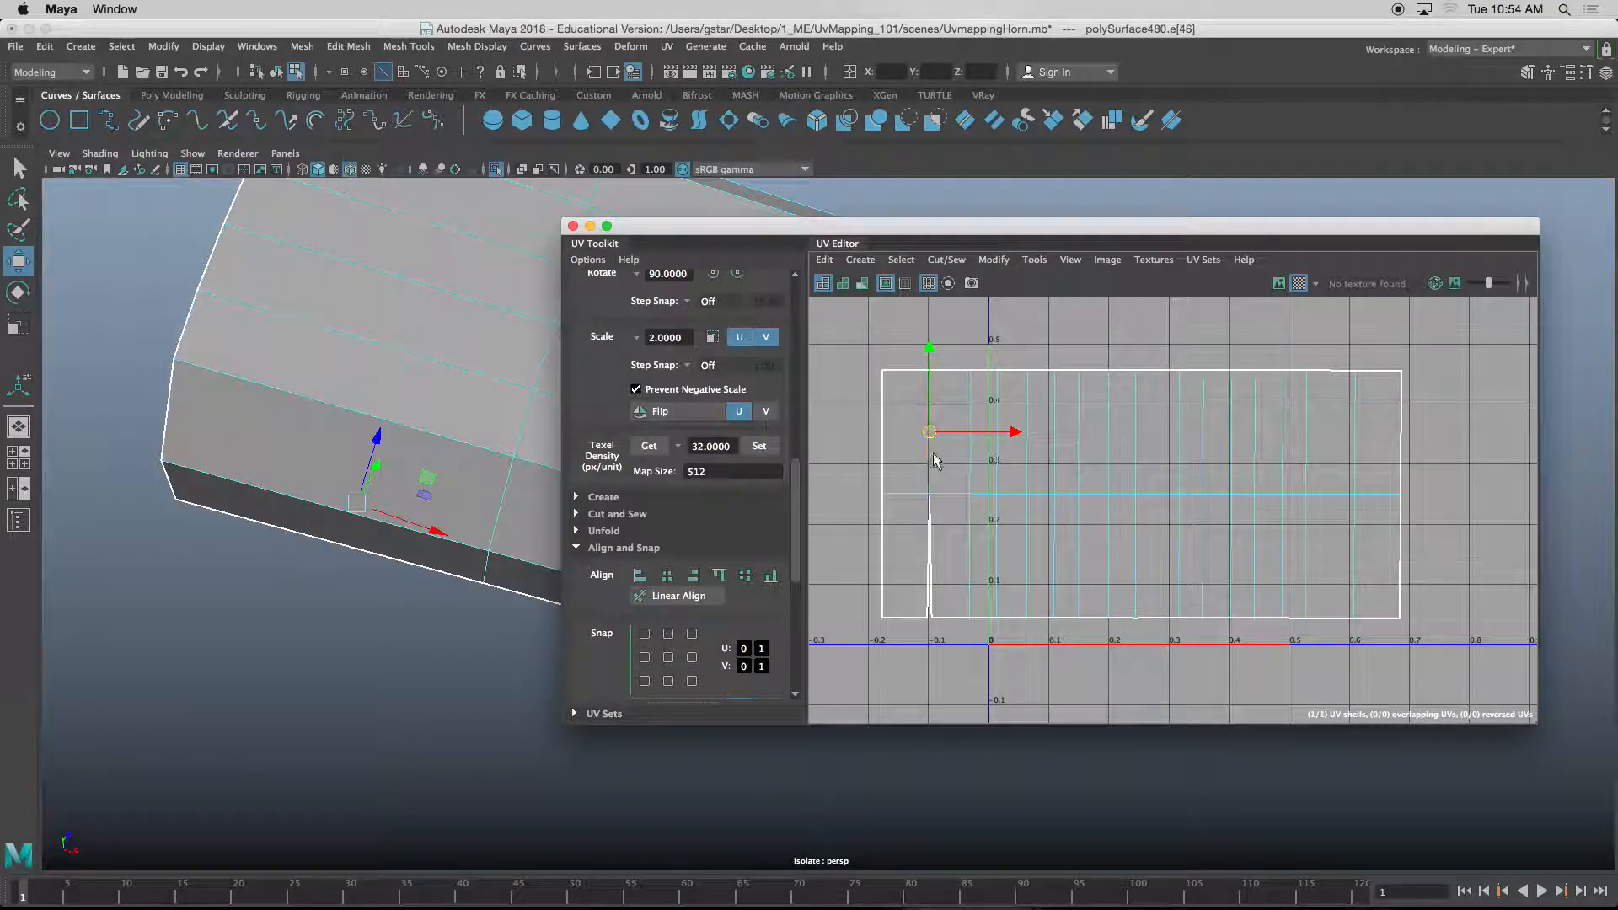
scroll(1023, 544, down, 5)
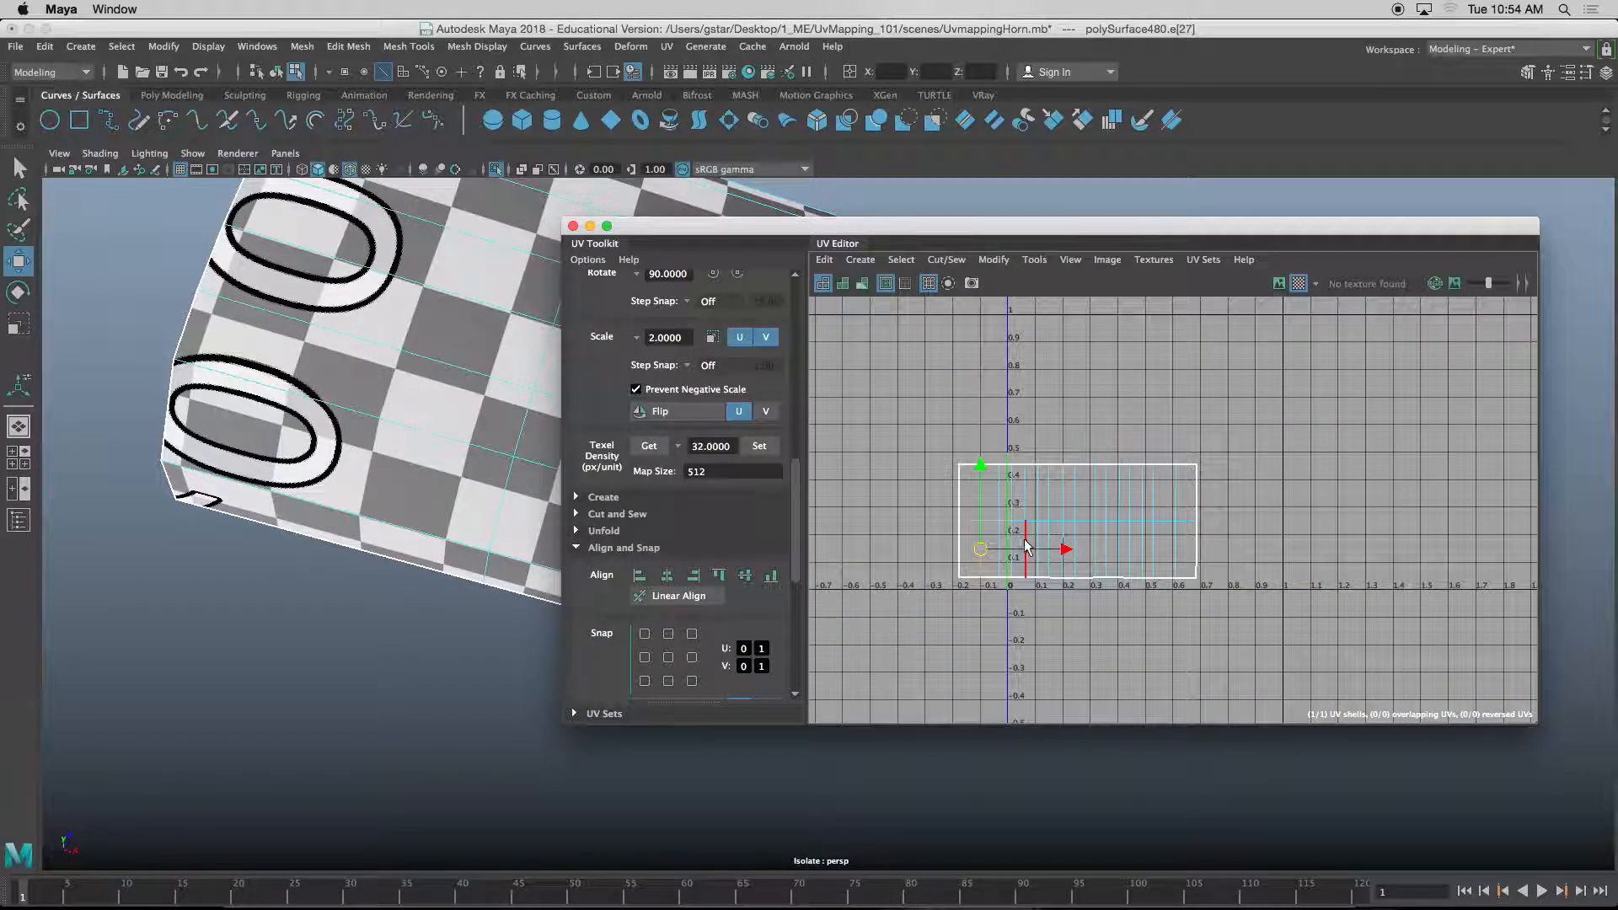
- Move the fully sewn casing shell inside the 0 to 1 UV tile and scale it up slightly
scroll(535, 396, down, 3)
alt+drag(531, 418, 533, 387)
right_drag(1082, 495, 1004, 468)
drag(931, 436, 1179, 607)
drag(1092, 529, 1153, 447)
key(r)
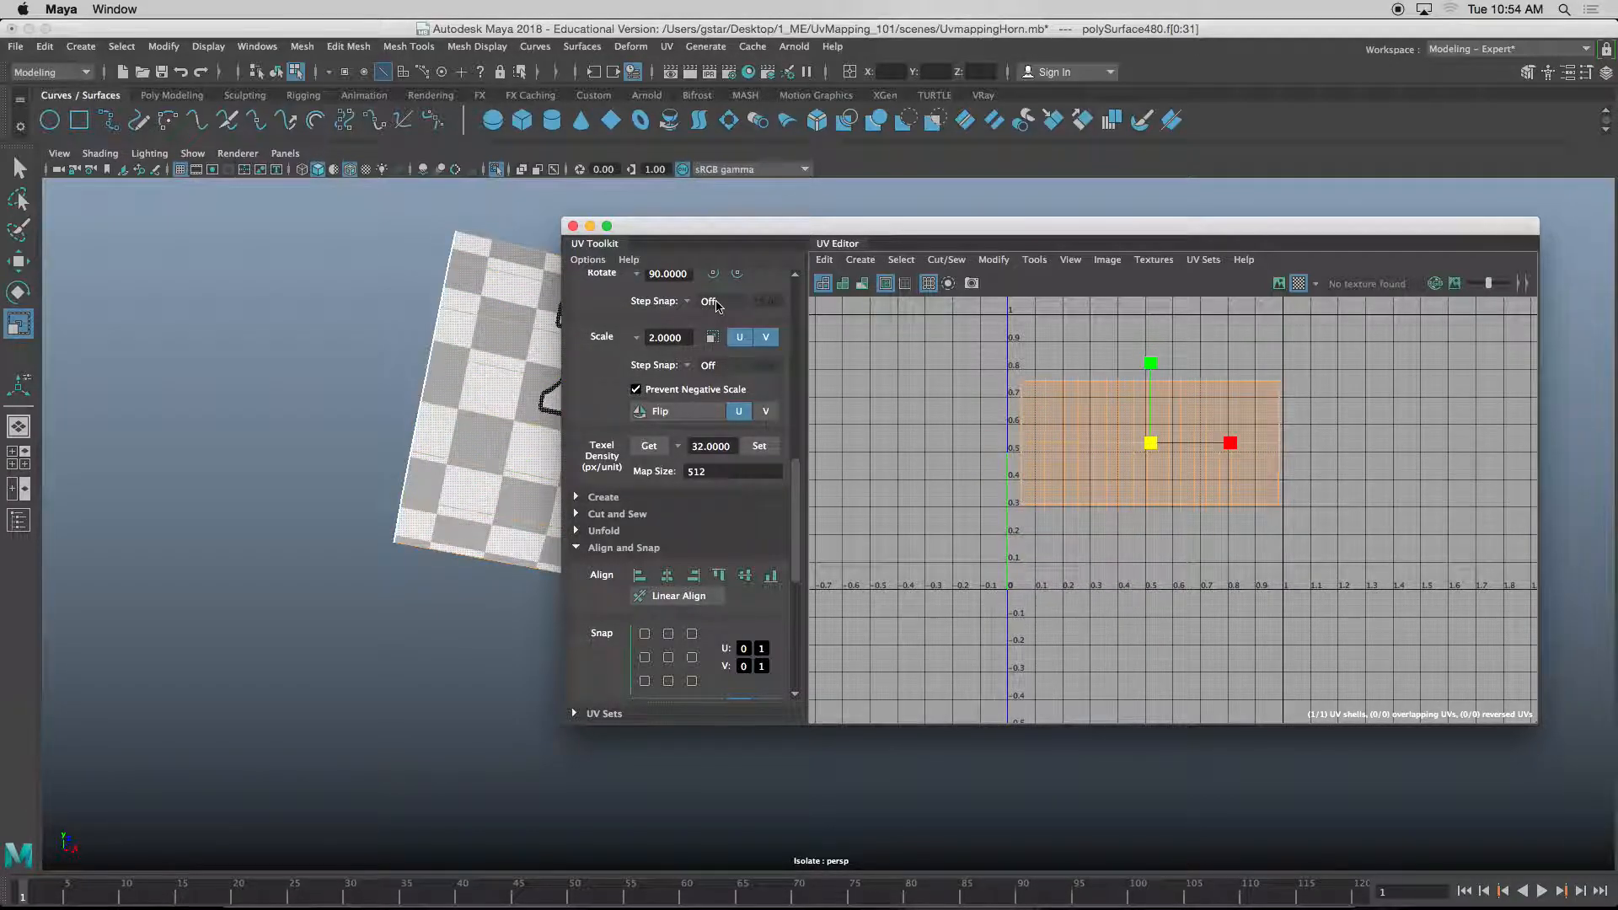
- Check the finished casing in the viewport, return to object selection and exit isolation to show the whole binoculars
drag(590, 233, 833, 258)
alt+drag(523, 505, 528, 439)
right_drag(529, 428, 556, 531)
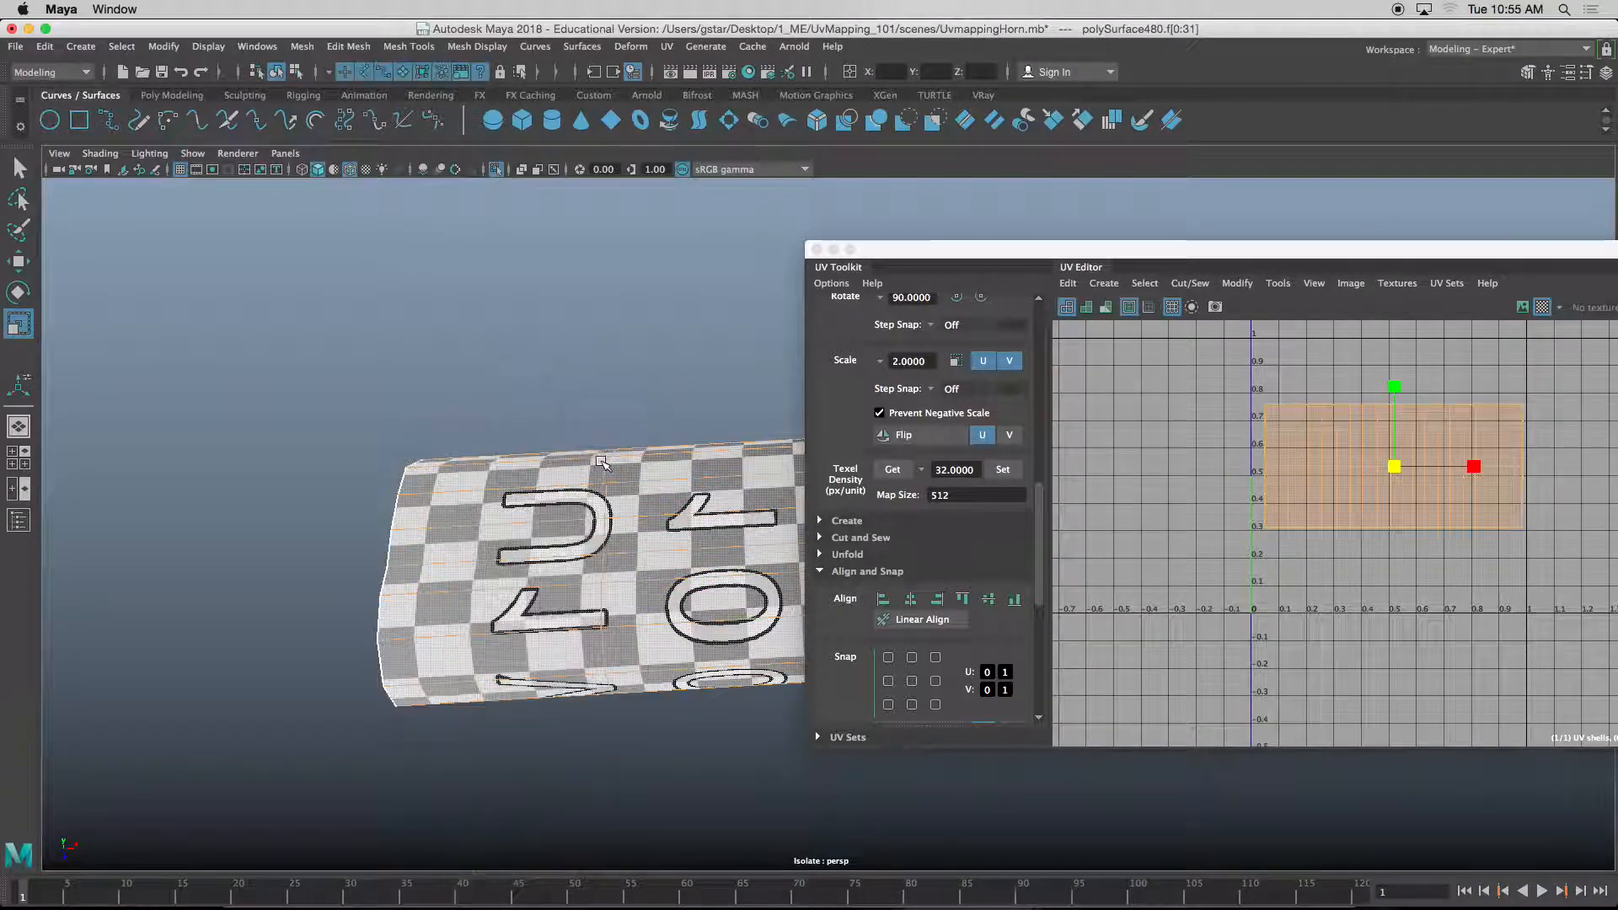
key(ctrl+1)
- Select the second barrel's outer casing faces and extract them from the barrel mesh
alt+drag(576, 516, 528, 542)
scroll(571, 605, down, 4)
alt+middle_drag(573, 607, 611, 442)
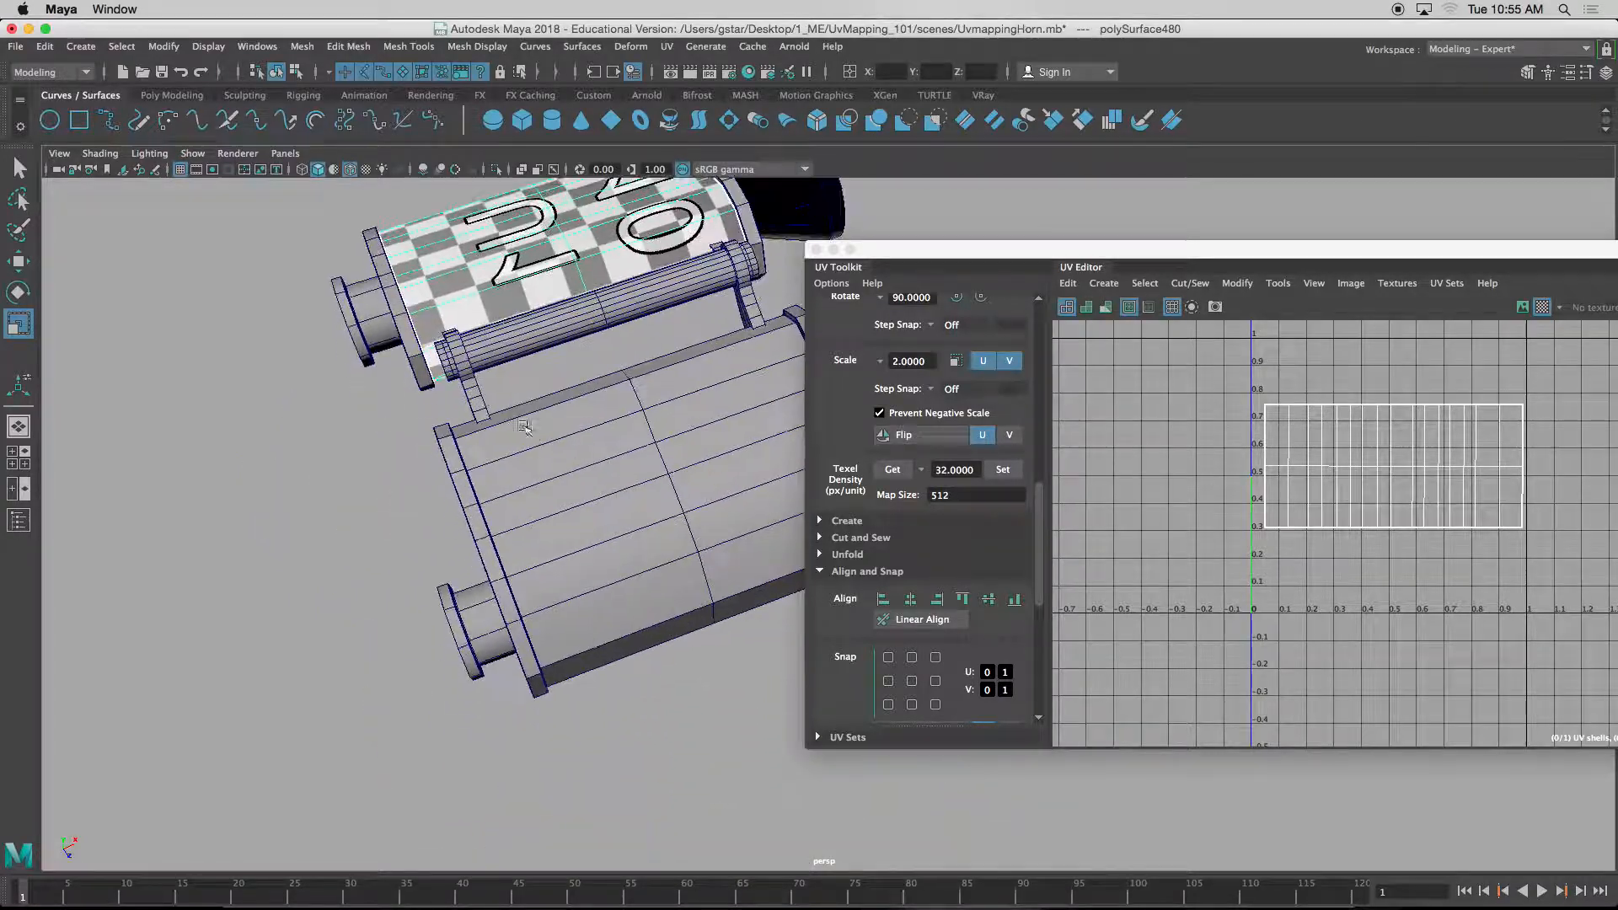
mouse_move(615, 445)
alt+mouse_down()
mouse_move(550, 462)
mouse_move(593, 426)
alt+mouse_up()
click(591, 425)
alt+middle_drag(590, 400, 524, 460)
alt+drag(528, 459, 584, 415)
right_drag(583, 416, 582, 450)
alt+drag(583, 450, 546, 310)
double_click(599, 594)
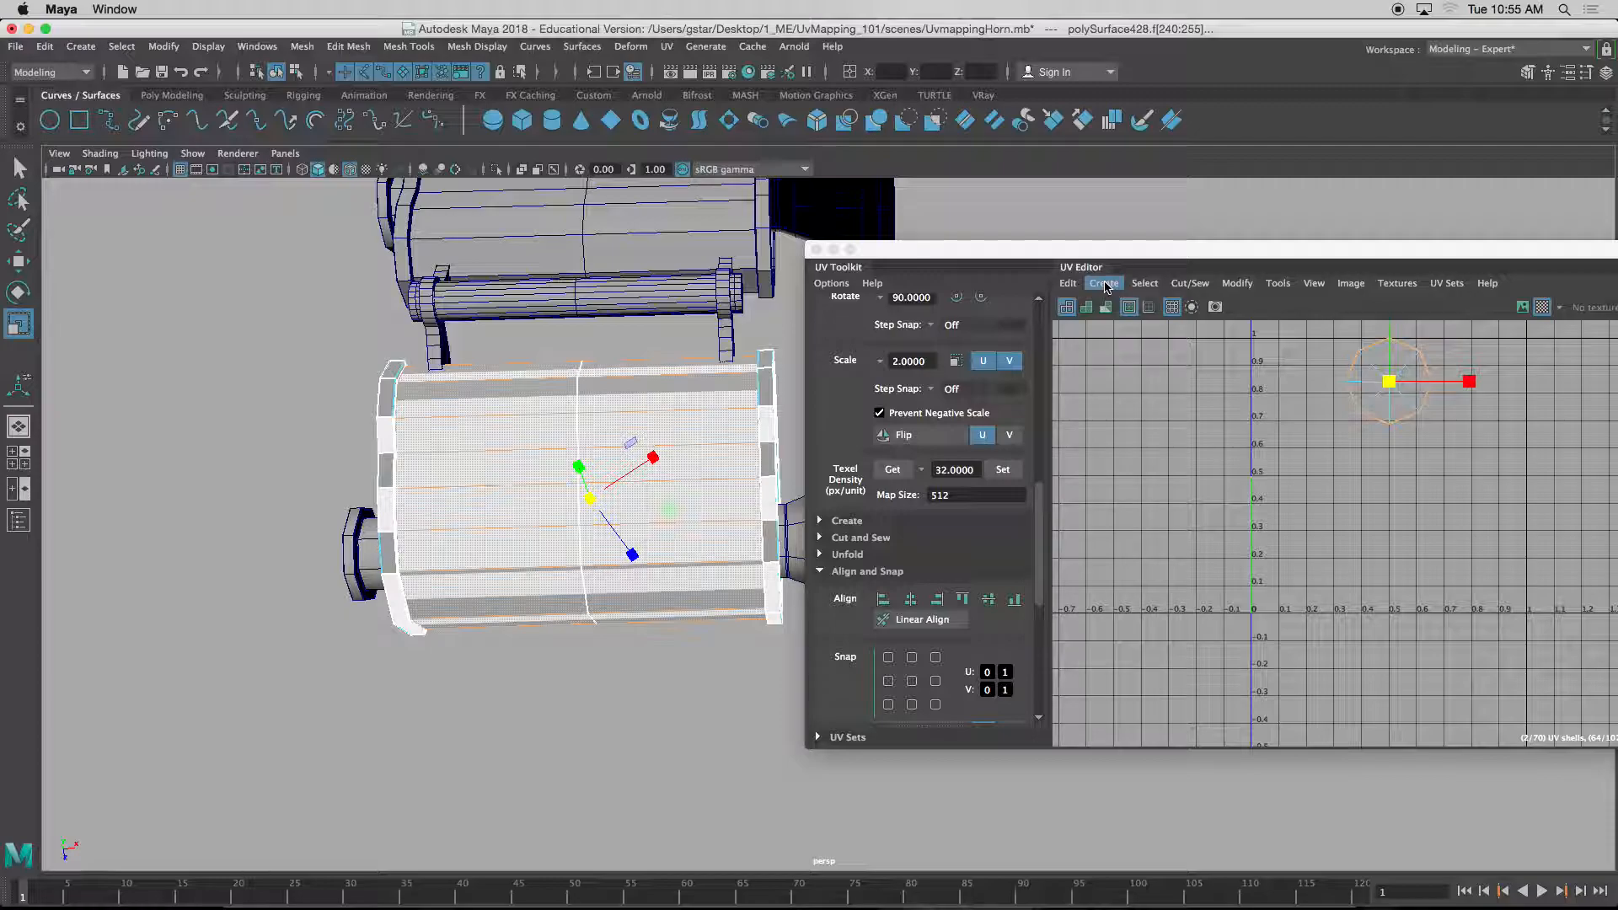
click(351, 48)
click(385, 520)
- Isolate the extracted casing, select all its faces and apply a cylindrical UV projection
right_drag(573, 468, 646, 473)
key(ctrl+1)
drag(547, 291, 672, 749)
alt+drag(590, 623, 623, 506)
click(1102, 287)
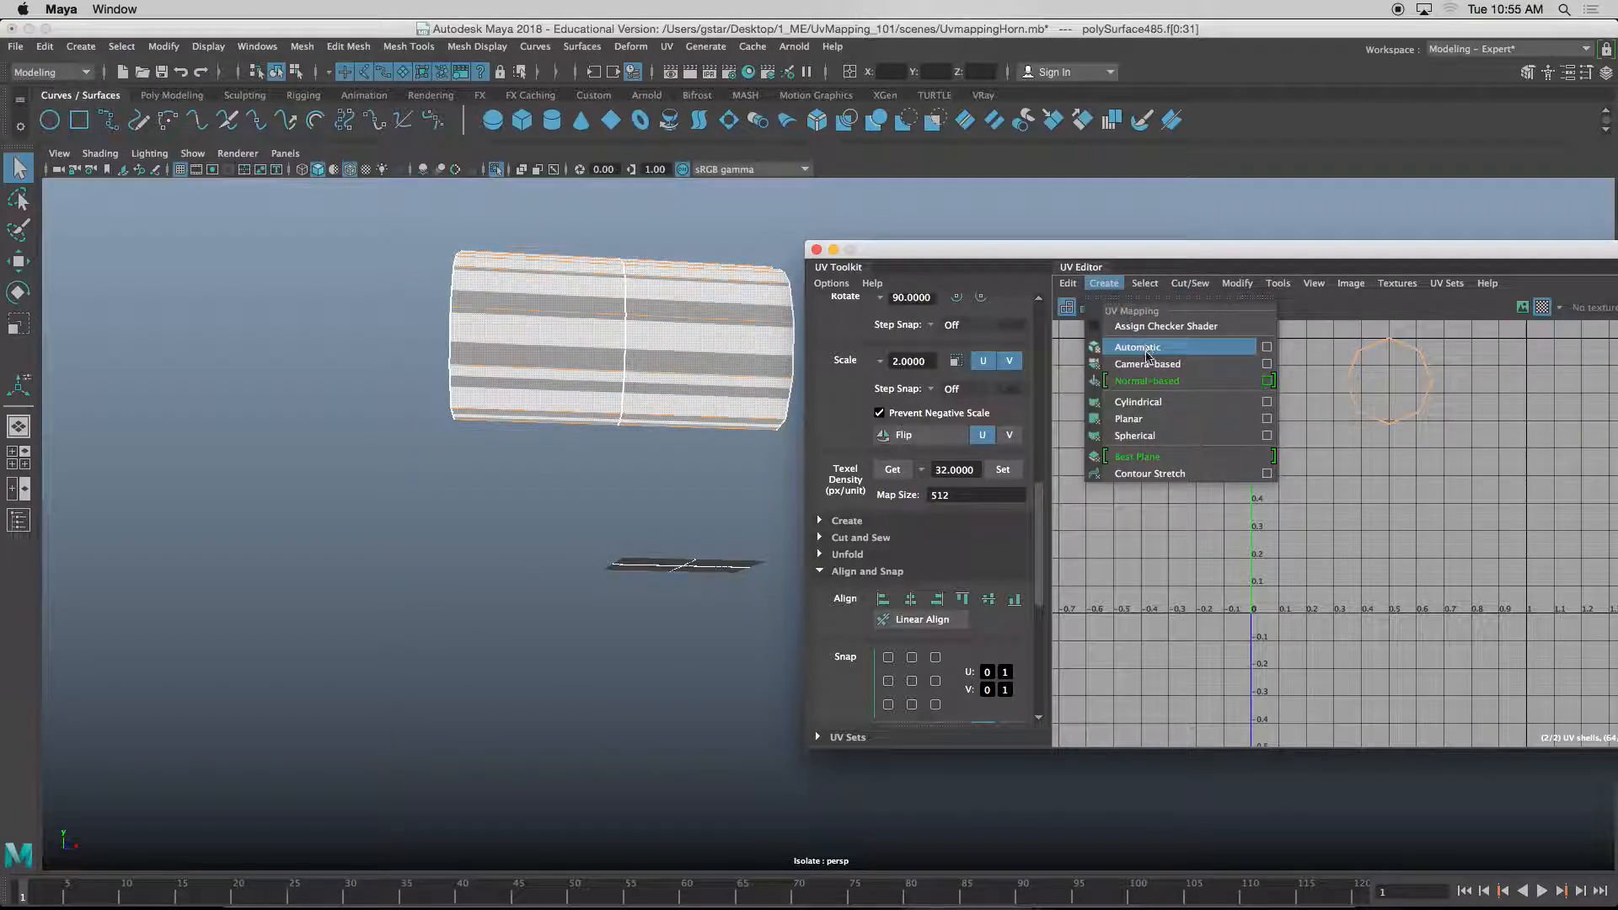
click(1169, 403)
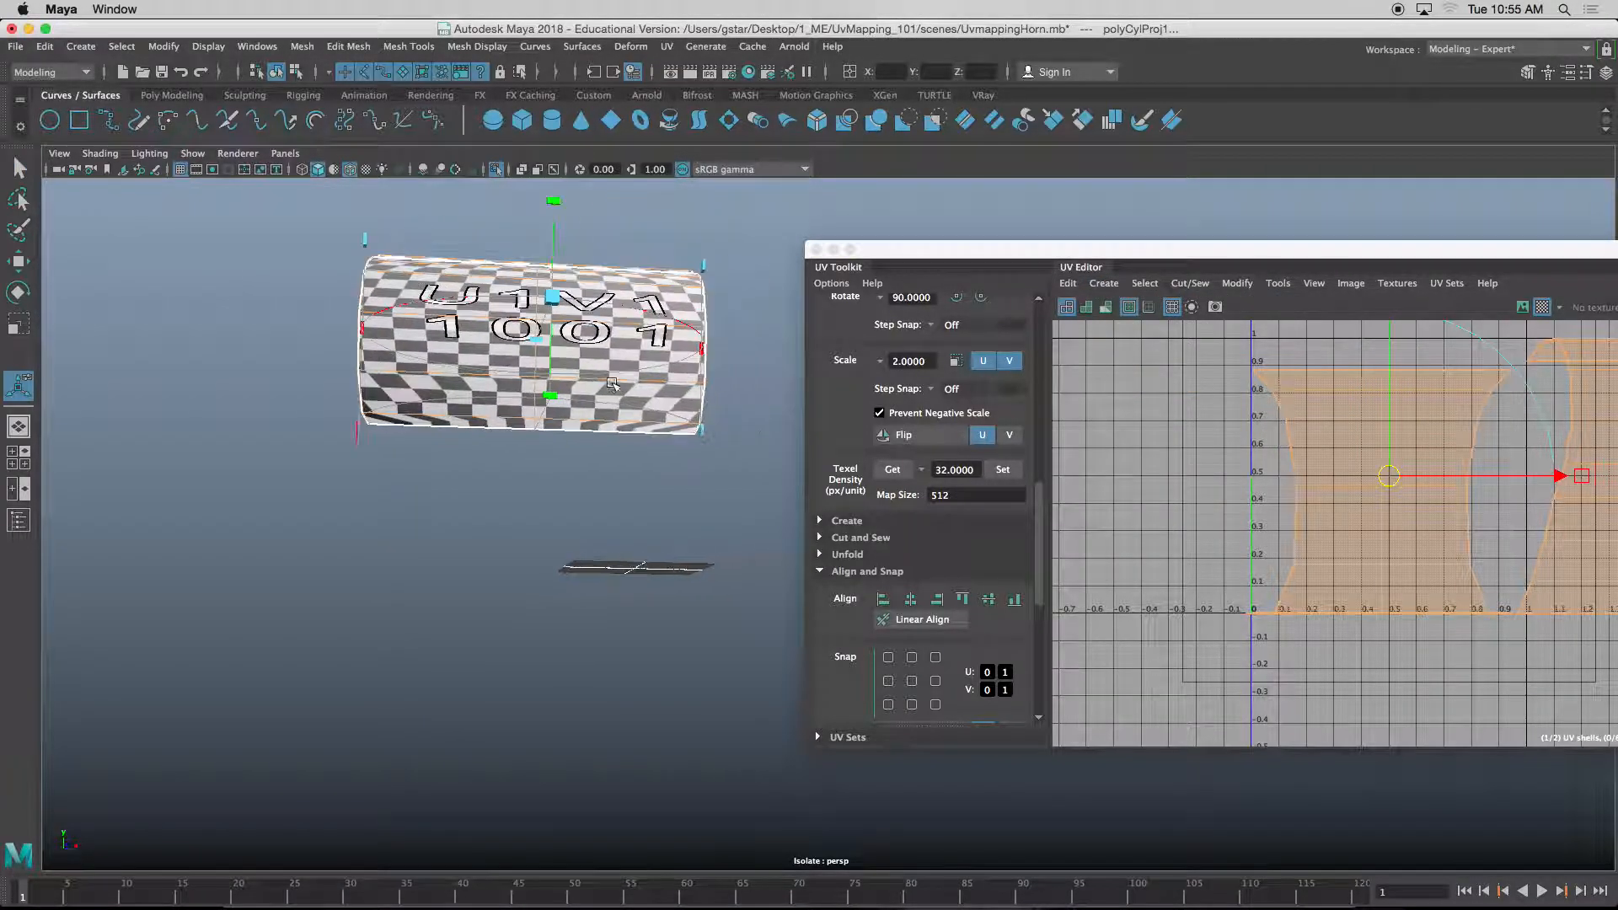
- Examine the cylindrical projection's distortion on the casing from several angles and in the UV Editor, with and without the checker image
scroll(1289, 472, down, 3)
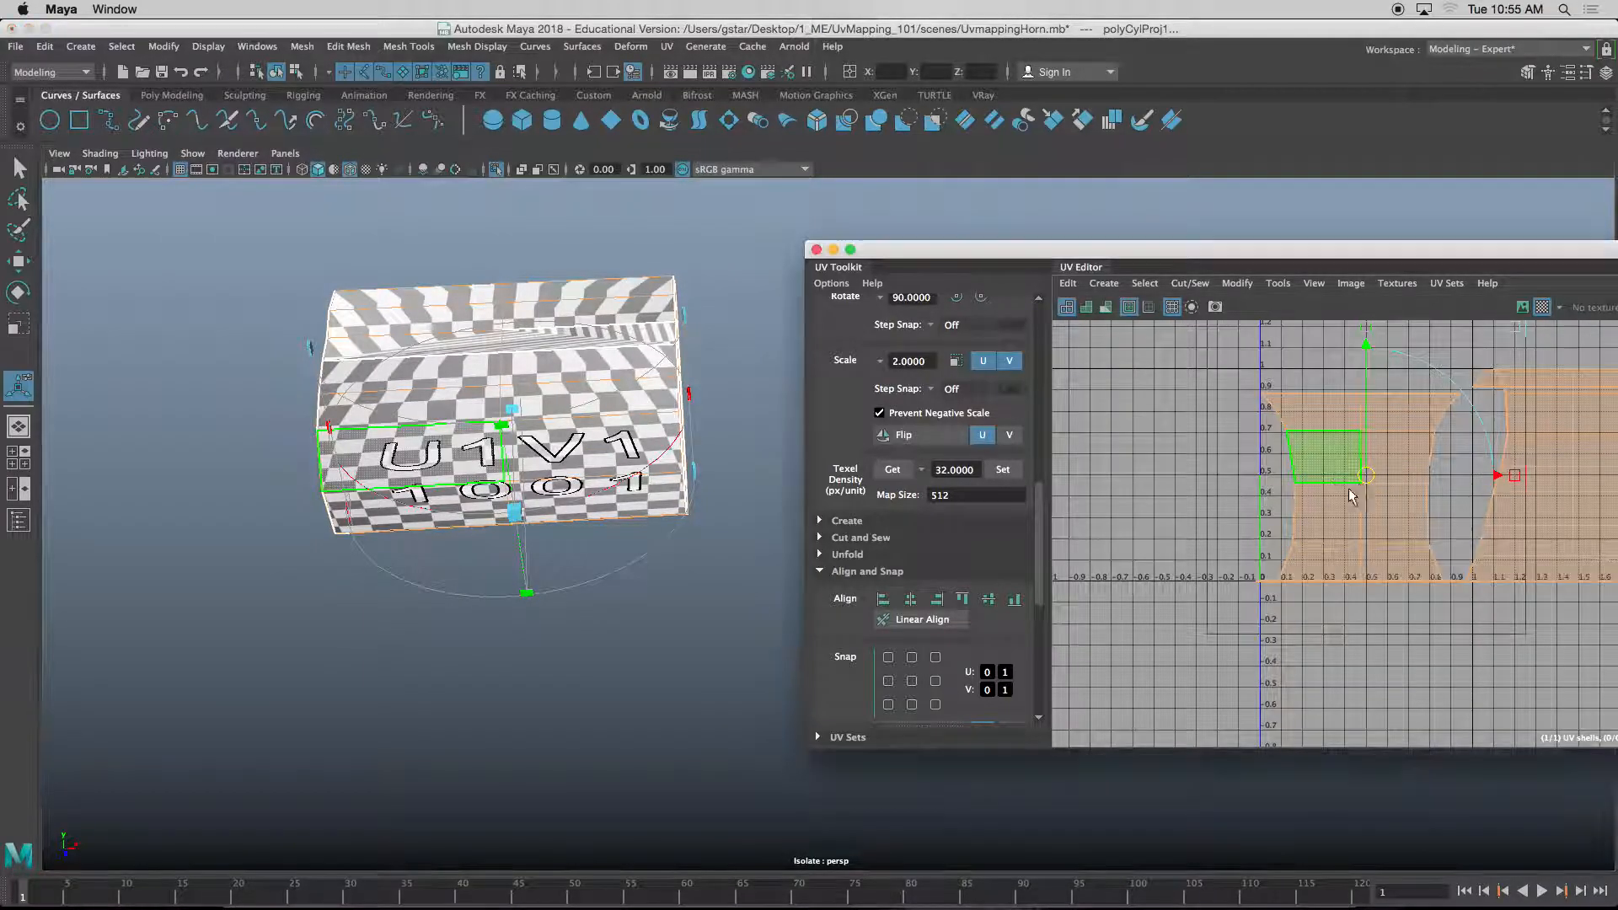
alt+middle_drag(1366, 486, 1221, 531)
alt+drag(754, 405, 590, 421)
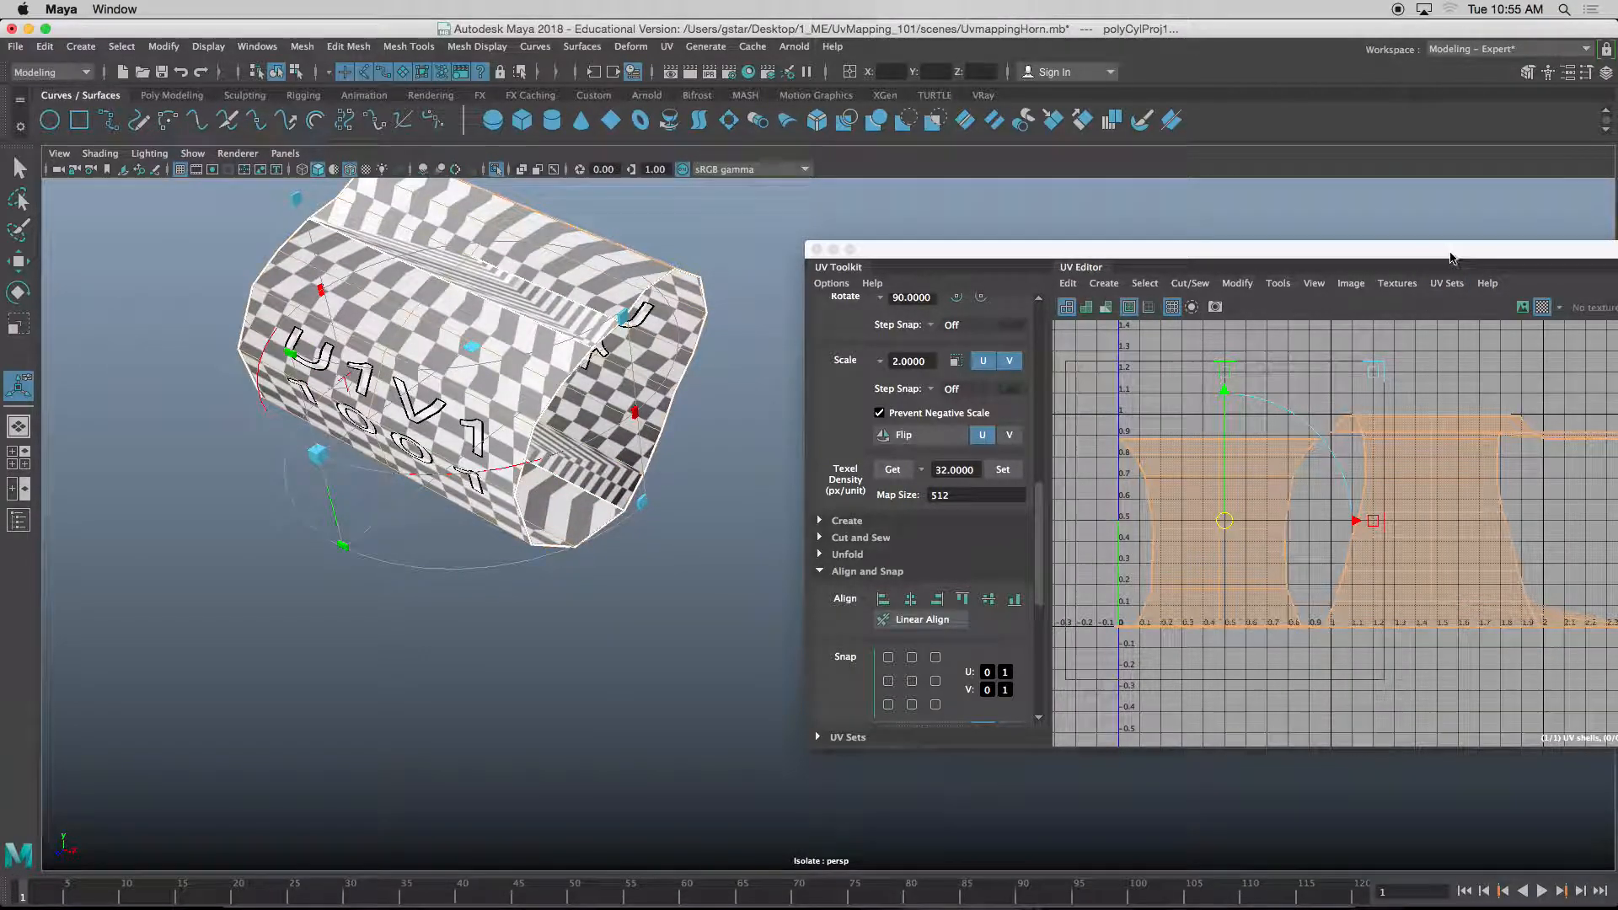
drag(1452, 252, 1402, 254)
click(1474, 311)
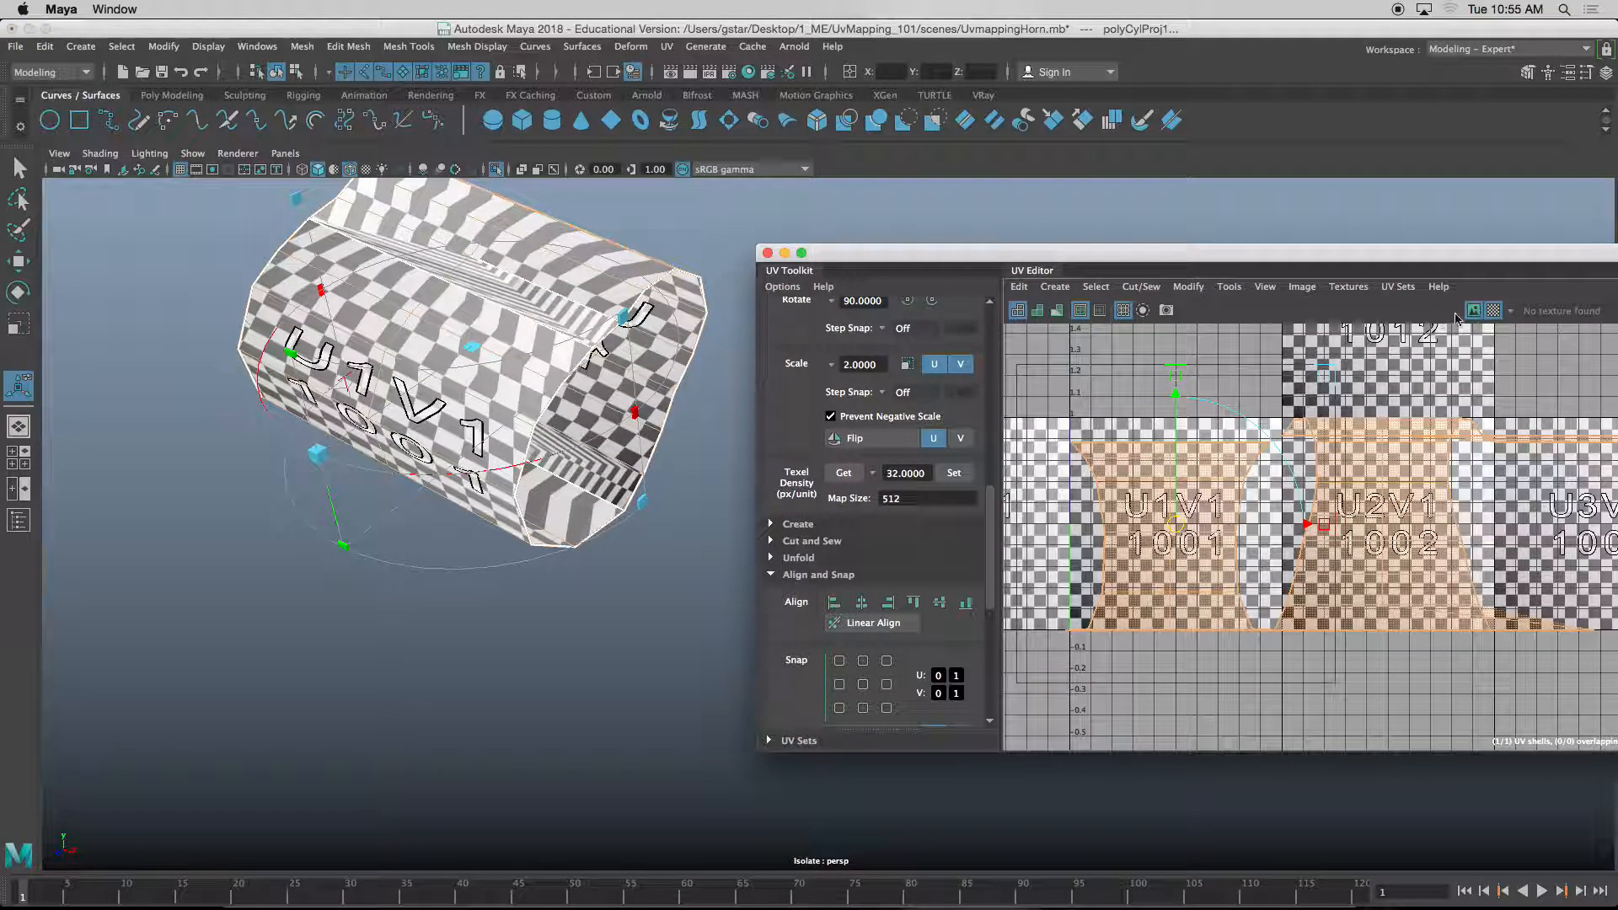
click(1474, 312)
alt+drag(603, 407, 666, 430)
click(649, 426)
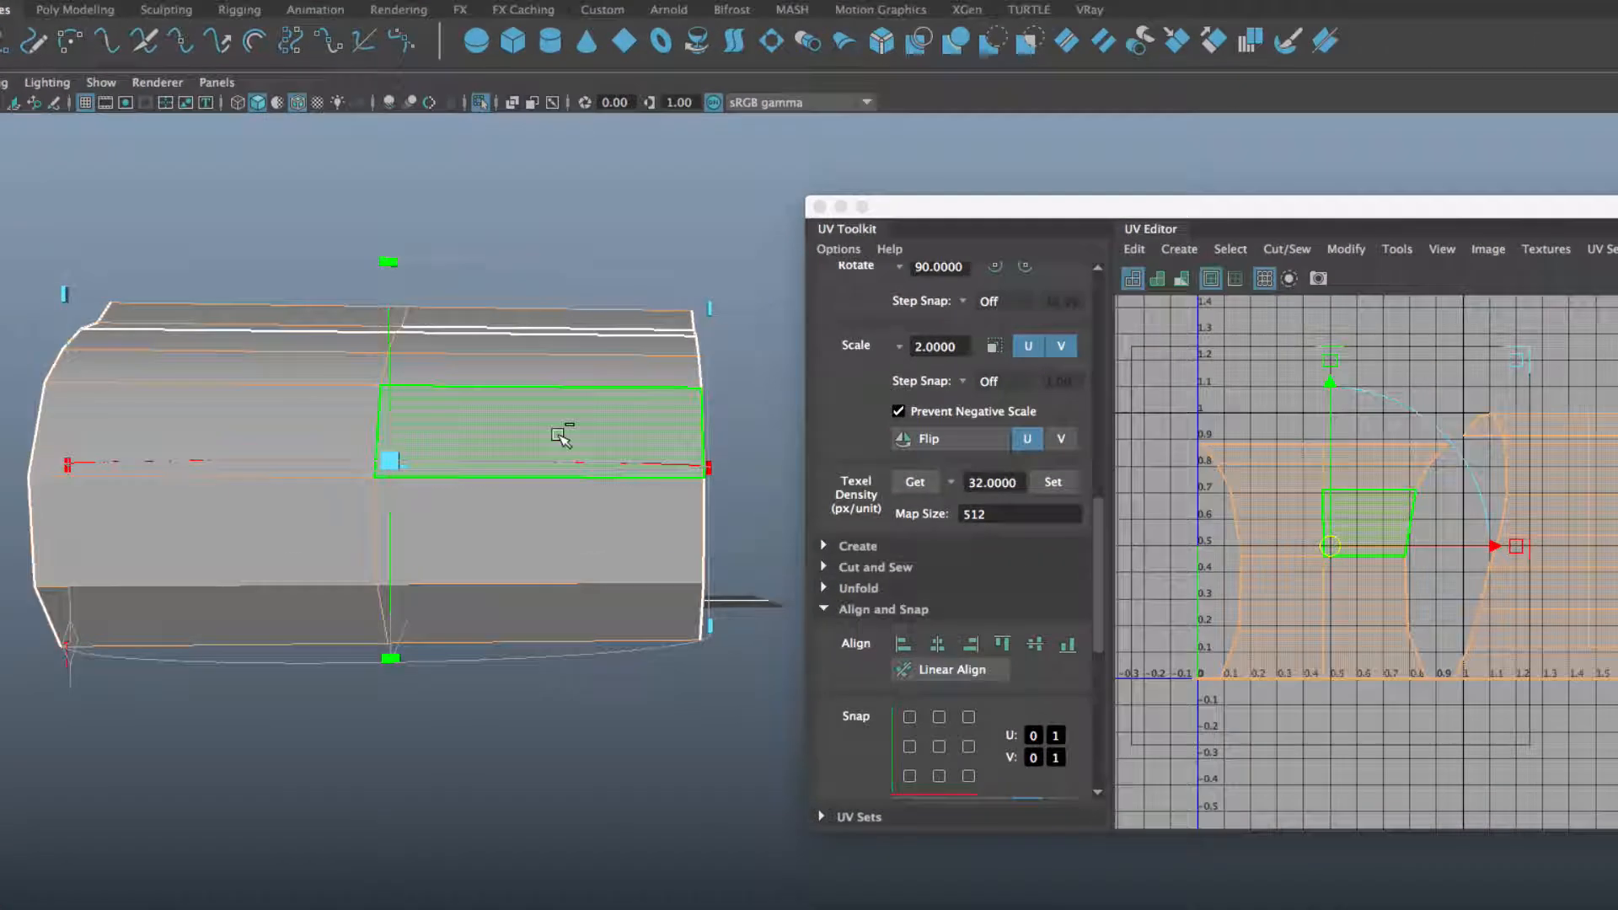
alt+drag(787, 514, 578, 281)
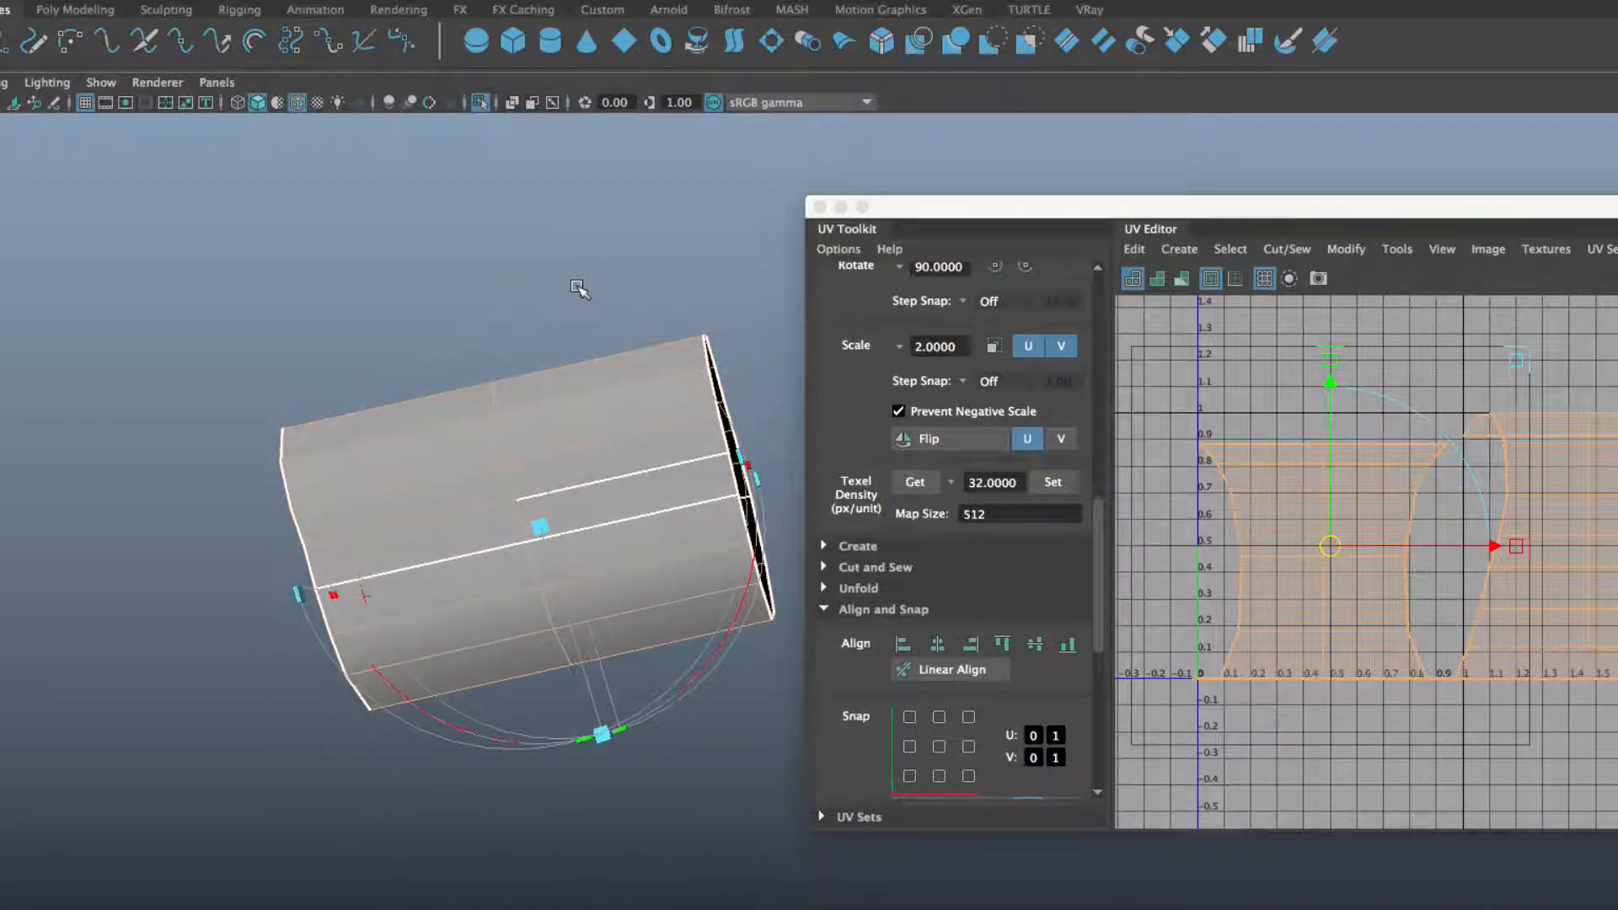
alt+middle_drag(578, 281, 532, 268)
alt+drag(532, 268, 372, 256)
- Switch the cylindrical projection's manipulator to its move, rotate and scale handles using the toggle at the casing's lower corner
alt+drag(563, 246, 573, 421)
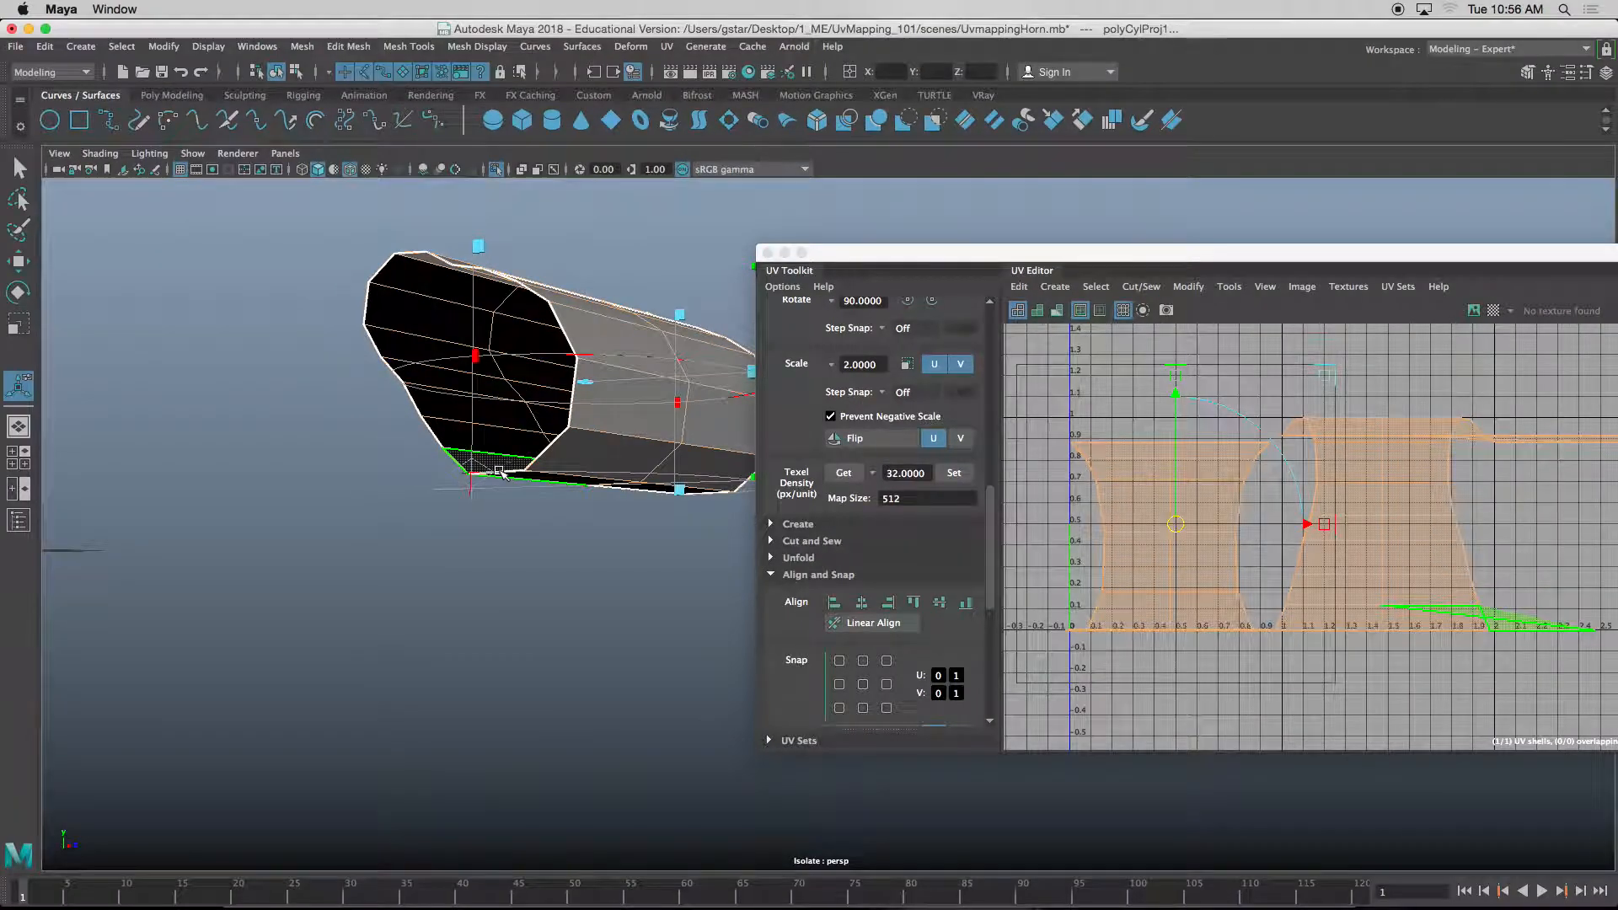
scroll(451, 497, up, 3)
alt+drag(473, 485, 272, 630)
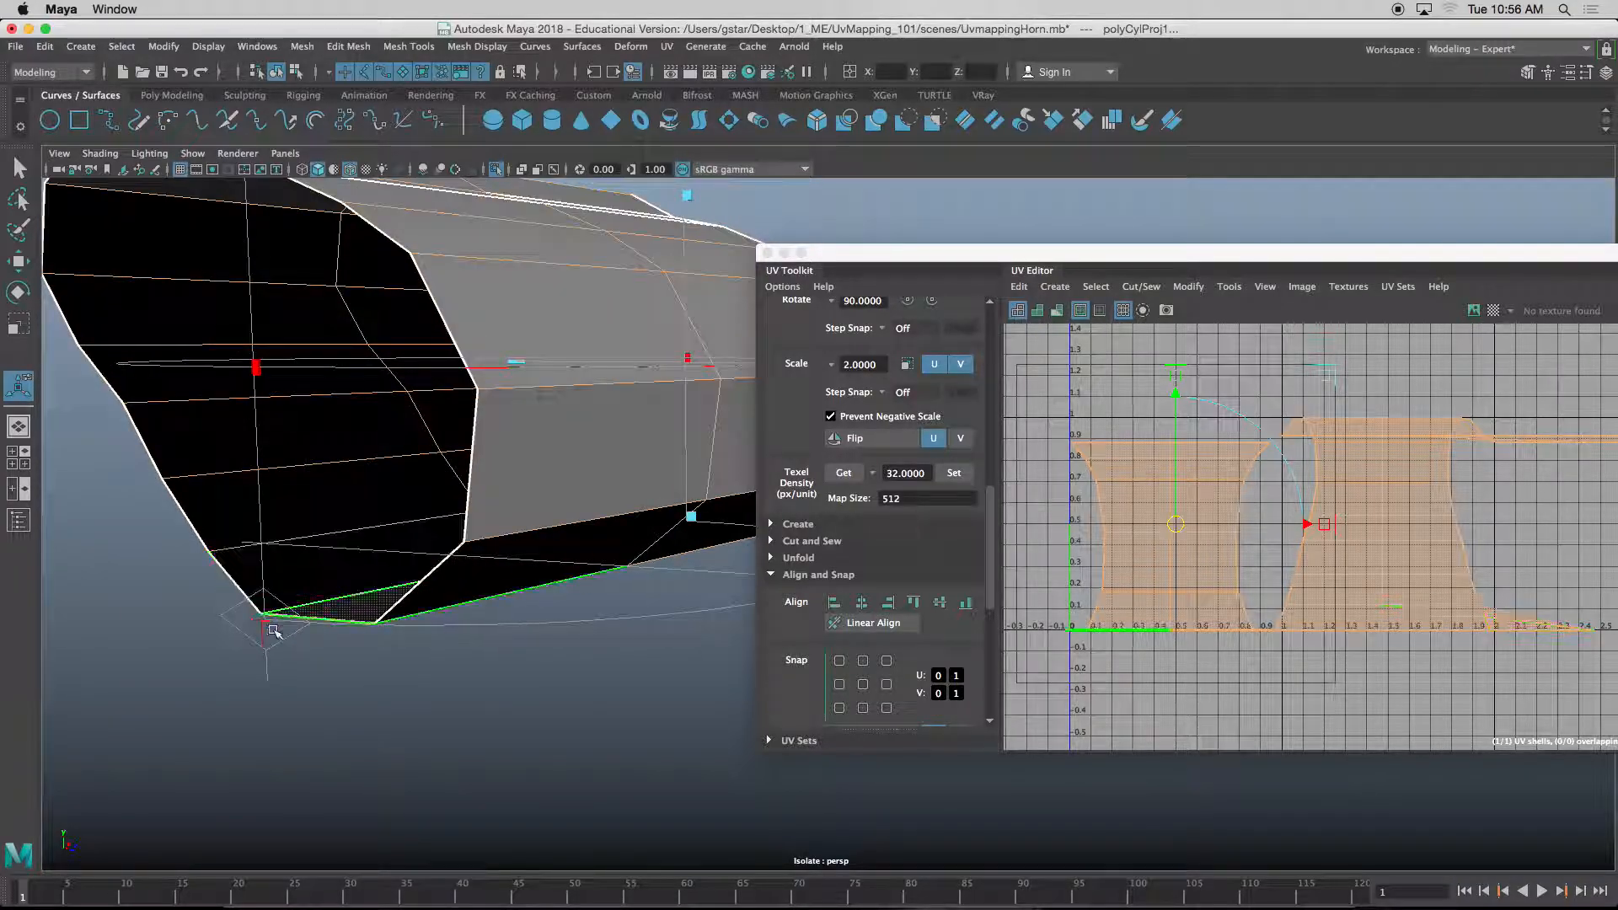
scroll(397, 643, down, 4)
alt+drag(477, 633, 362, 686)
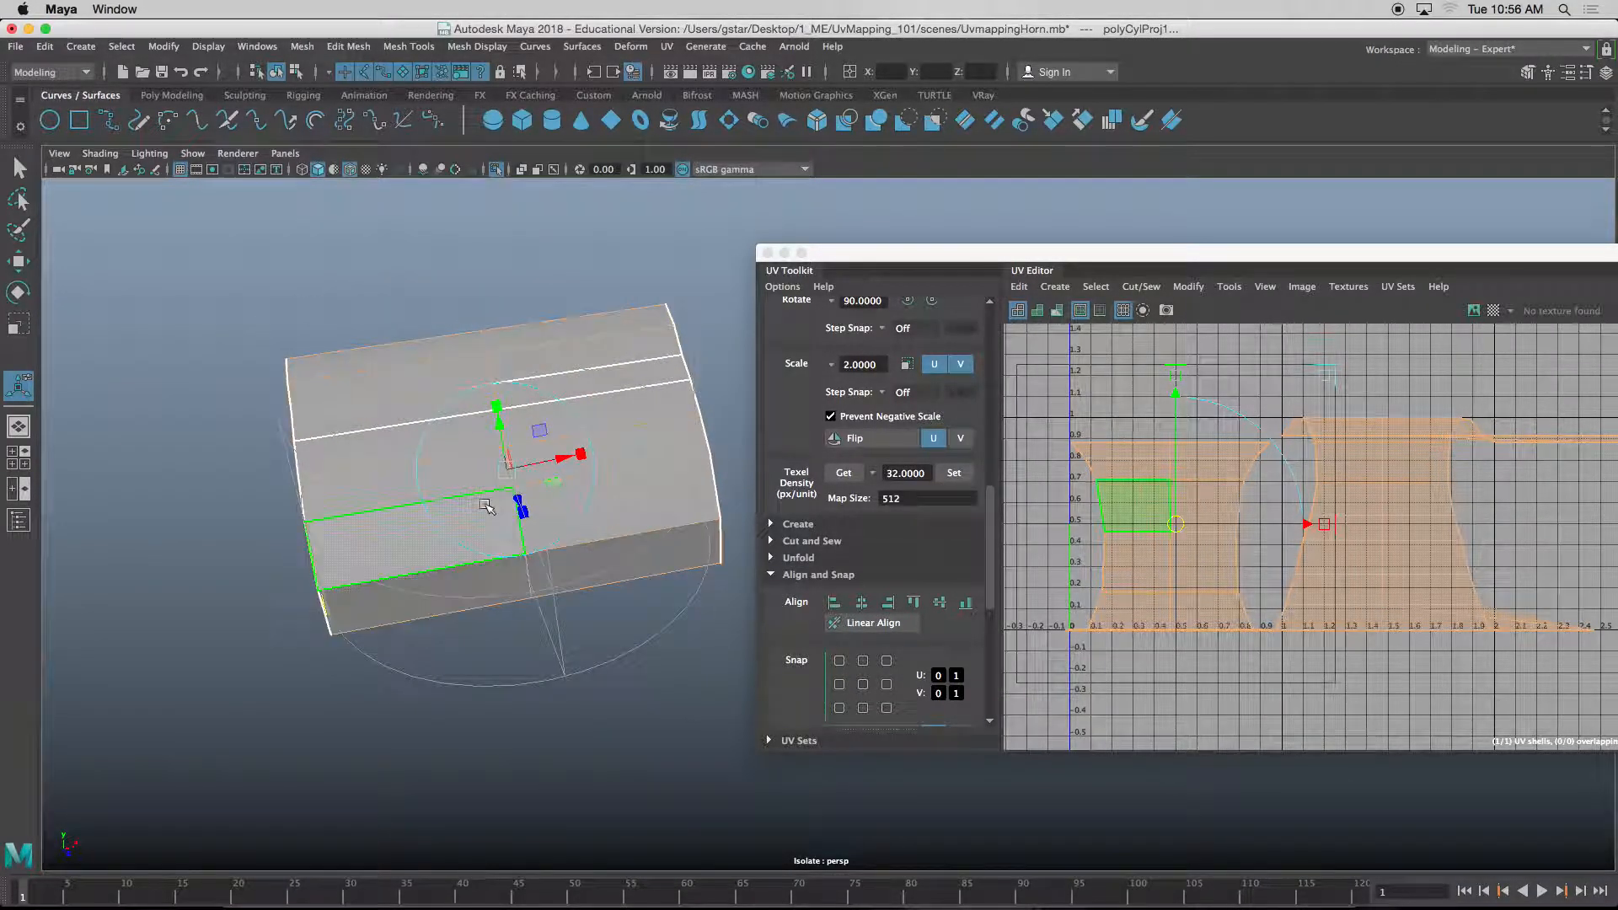
- Rotate the cylindrical projection about 90 degrees around its Z axis to align it with the casing's length
scroll(489, 505, up, 3)
alt+drag(517, 472, 495, 458)
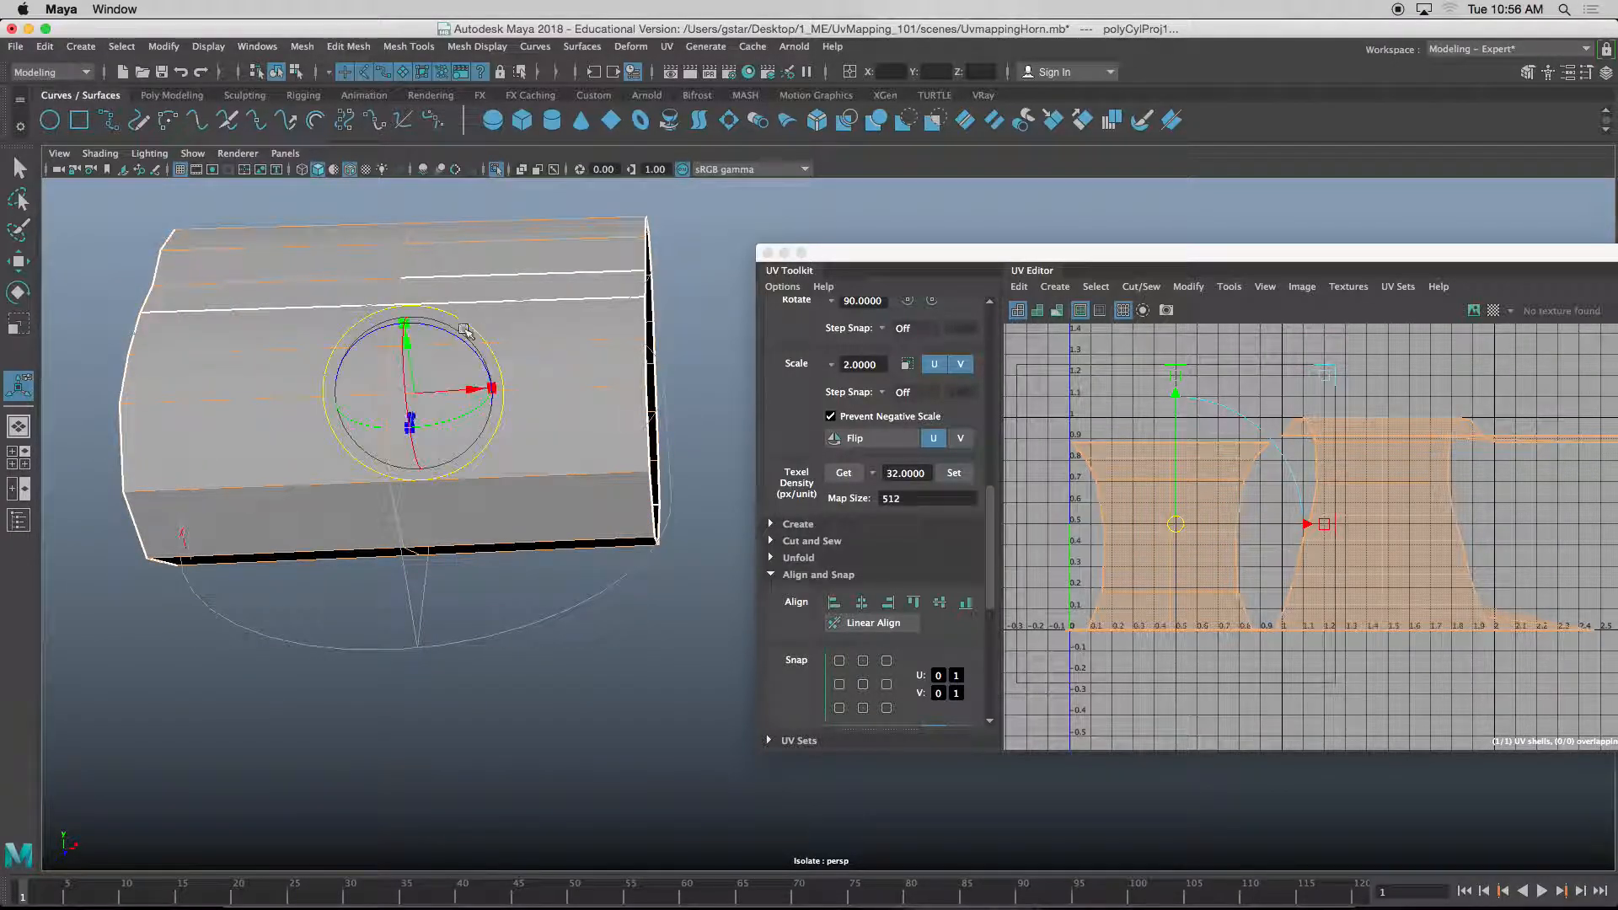
alt+drag(620, 714, 593, 571)
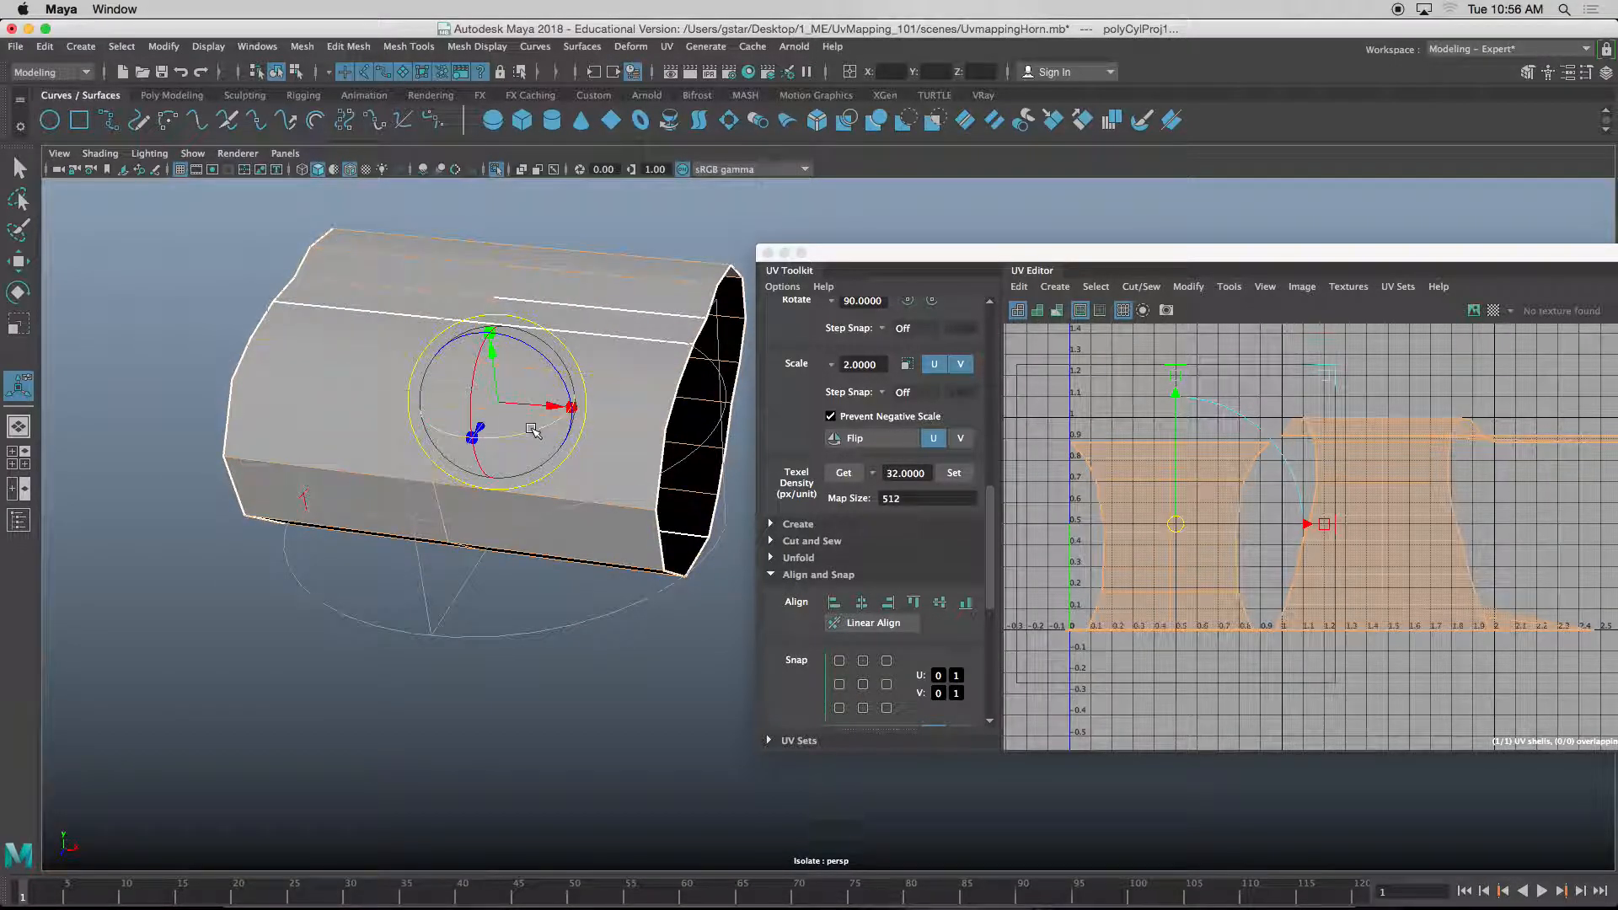
drag(539, 350, 573, 456)
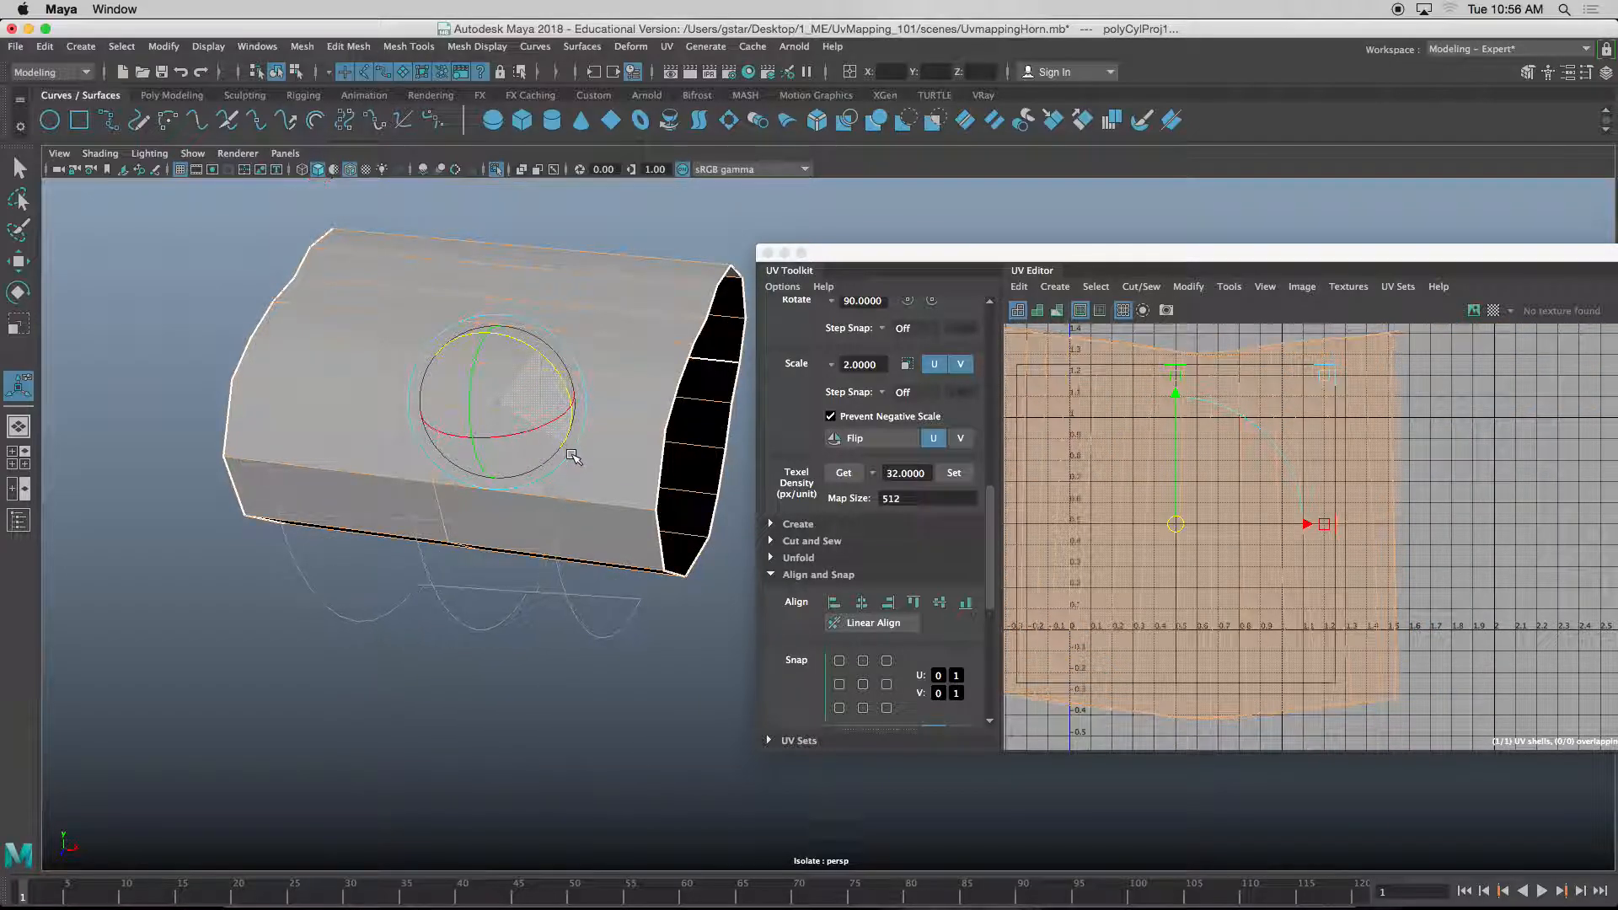
scroll(1026, 485, down, 3)
alt+middle_drag(1029, 485, 1212, 485)
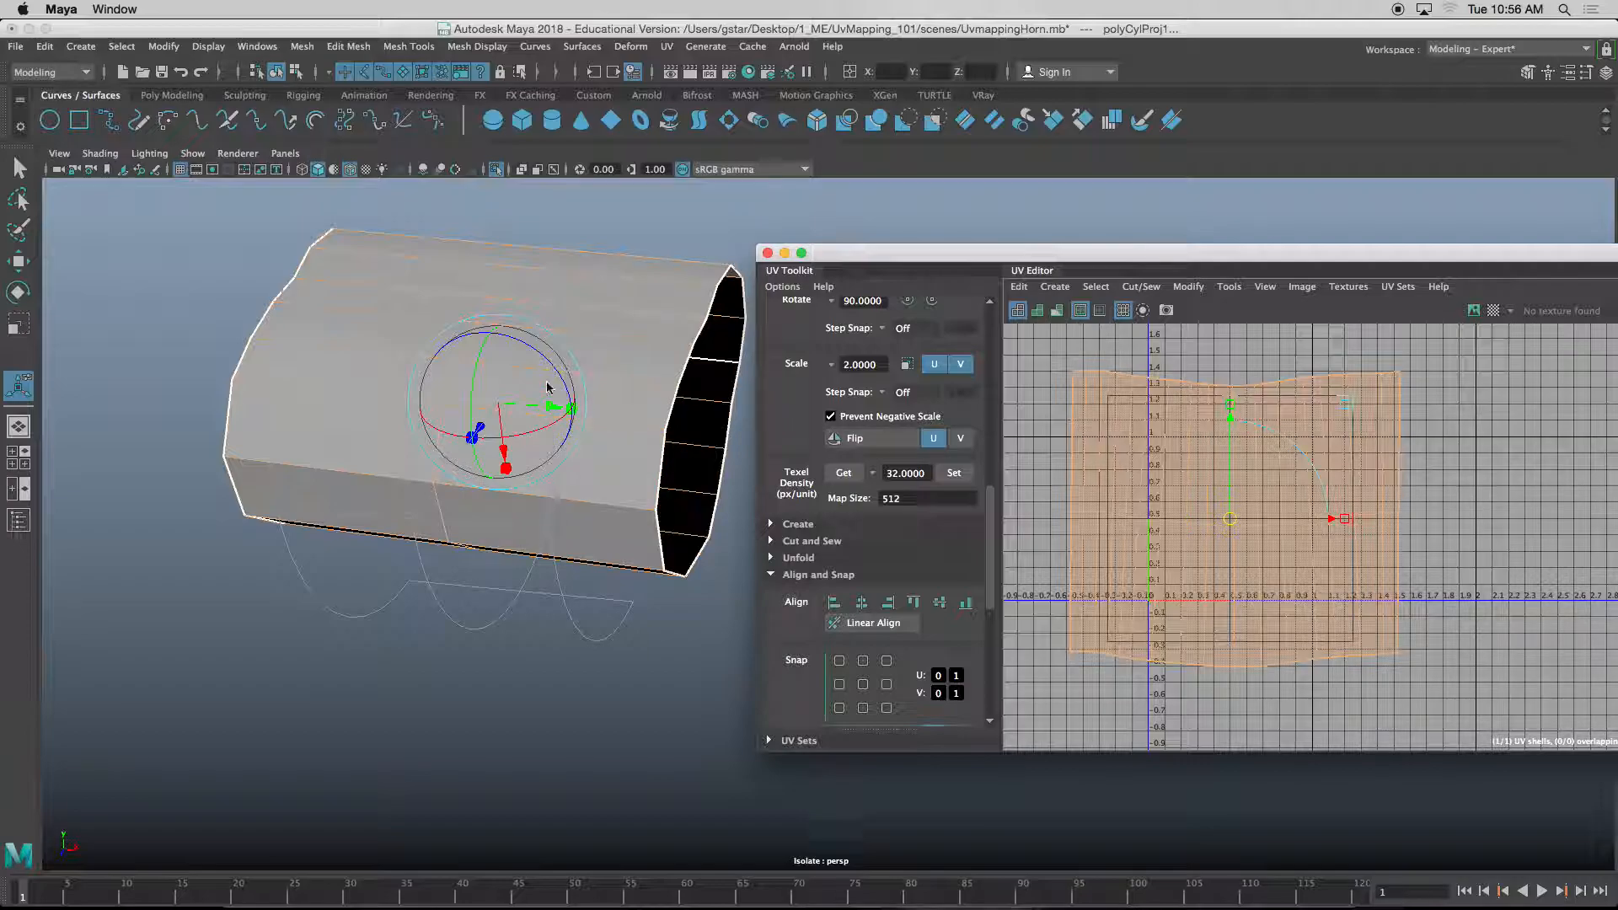
- Straighten the cylindrical projection's rotation and stretch its sweep fully around the casing, so the shell spans U 0 to 1
drag(548, 364, 552, 364)
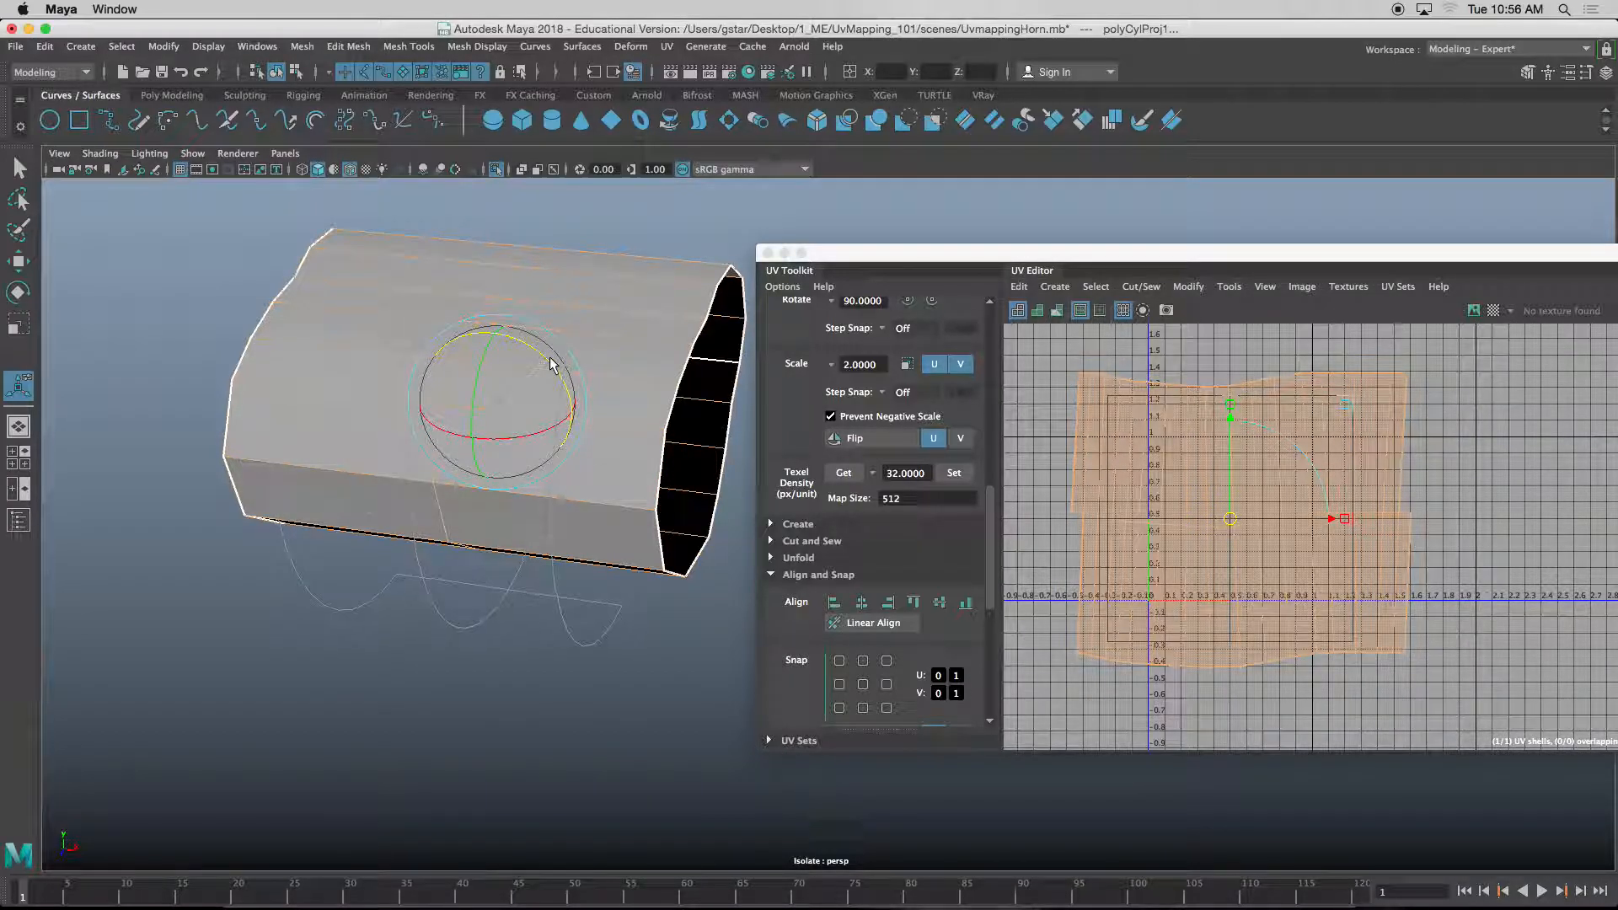
alt+drag(550, 361, 515, 422)
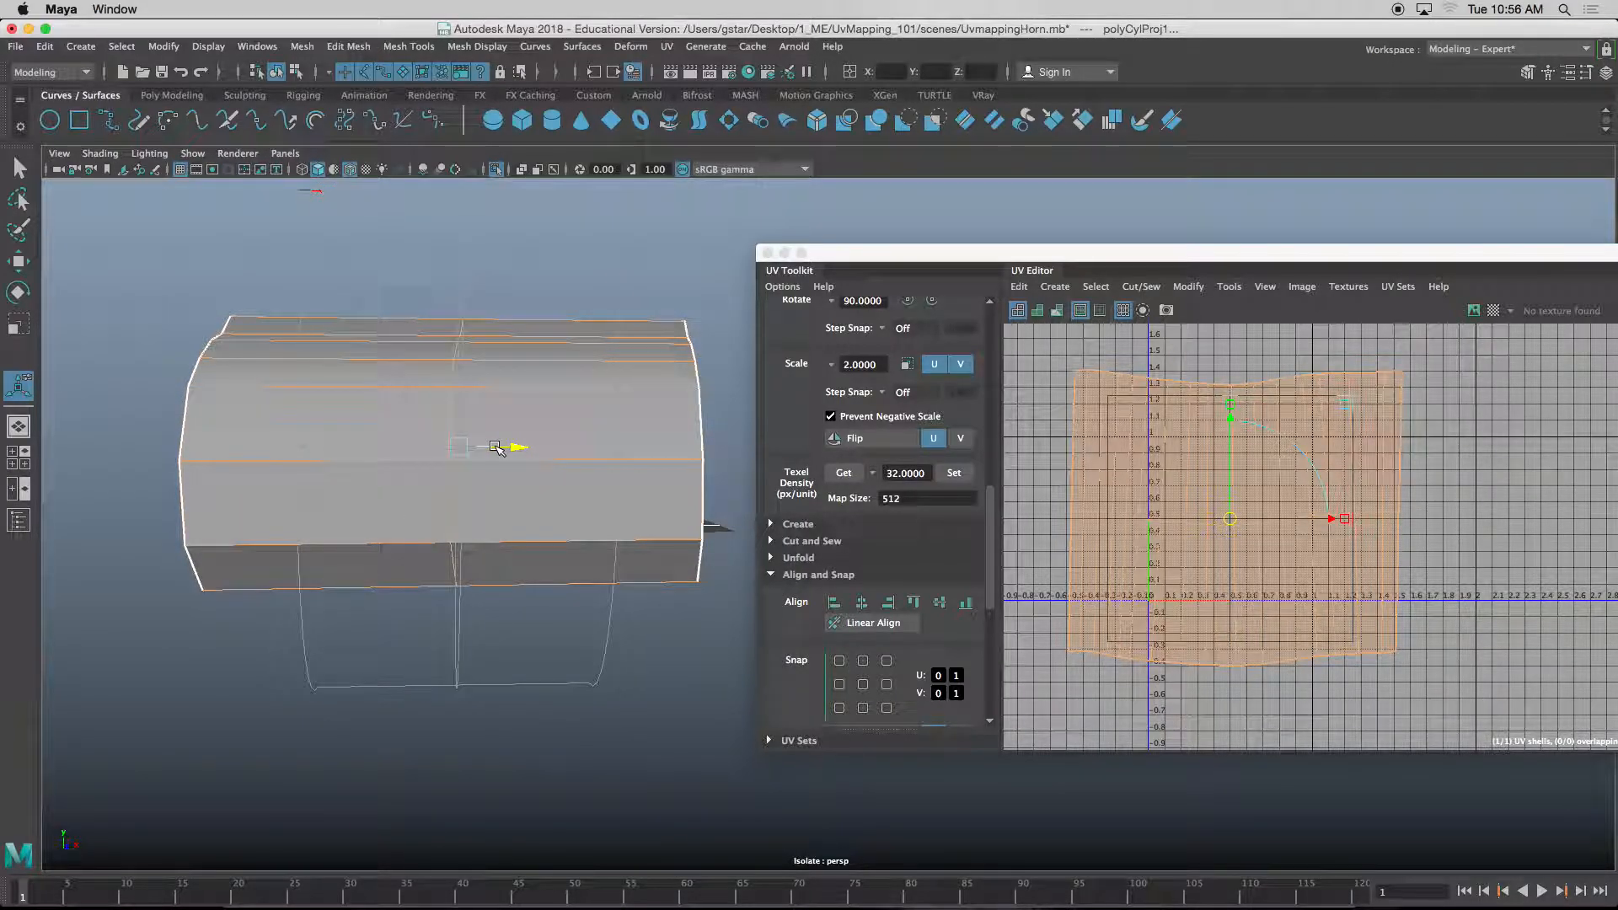
drag(495, 448, 554, 434)
drag(468, 349, 657, 459)
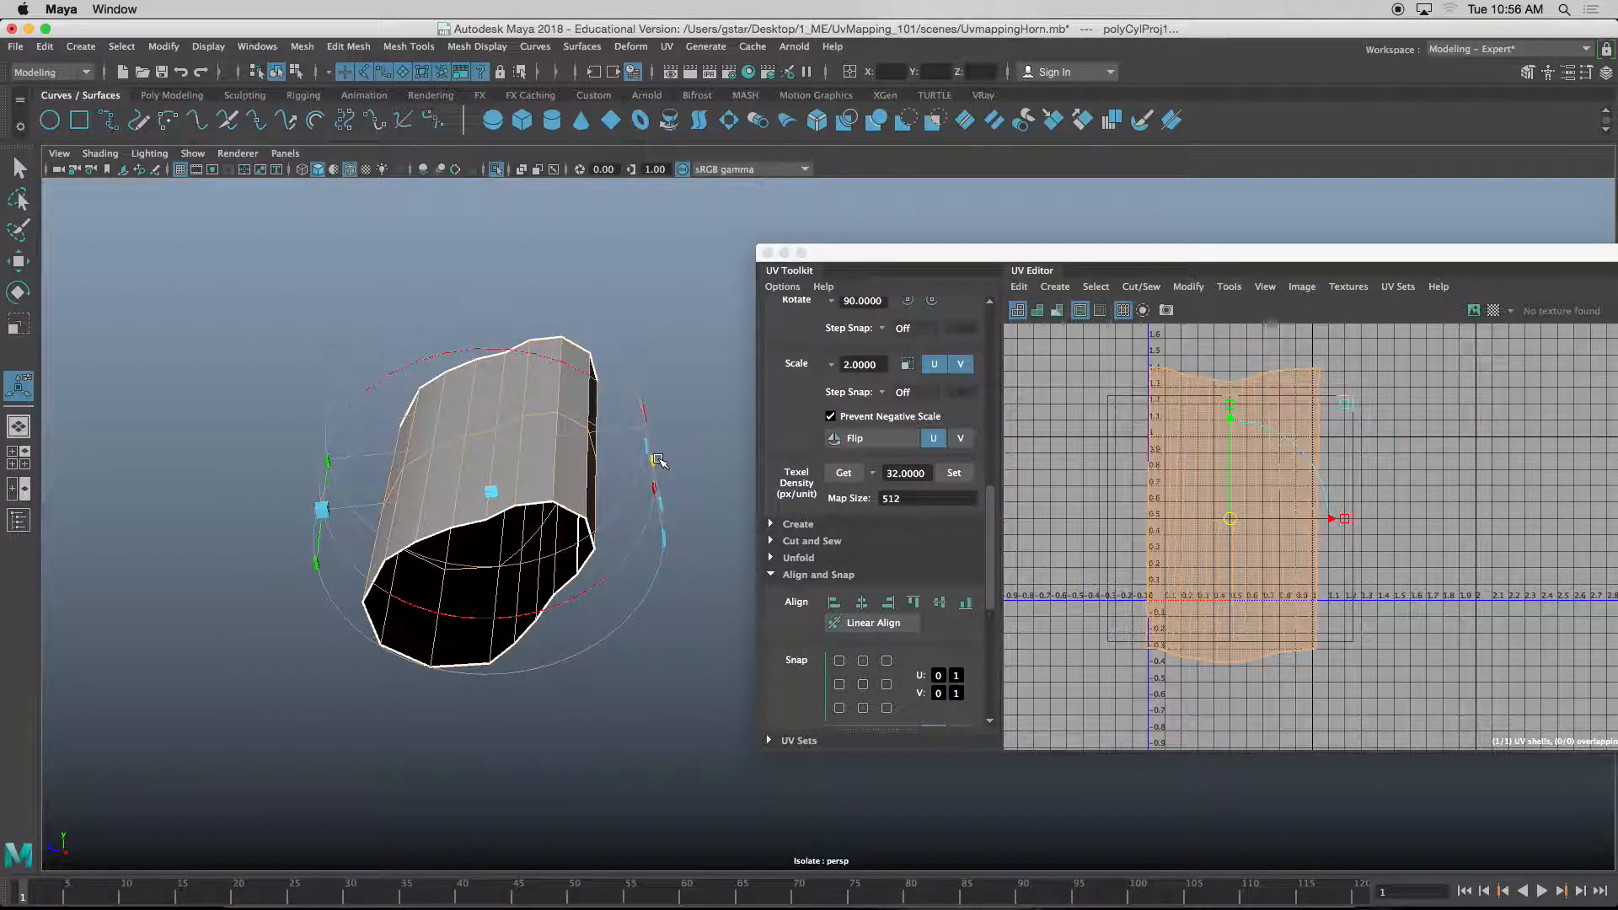
- Select all of the casing's faces in the UV layout and display the checker pattern on the casing and behind the shell
right_drag(487, 410, 548, 381)
scroll(1248, 451, up, 3)
mouse_move(1242, 469)
alt+middle_down()
mouse_move(1253, 459)
mouse_move(1256, 479)
mouse_move(1258, 457)
alt+middle_up()
right_drag(1269, 482, 1194, 459)
click(1262, 470)
click(1474, 311)
click(1491, 311)
alt+drag(664, 408, 638, 519)
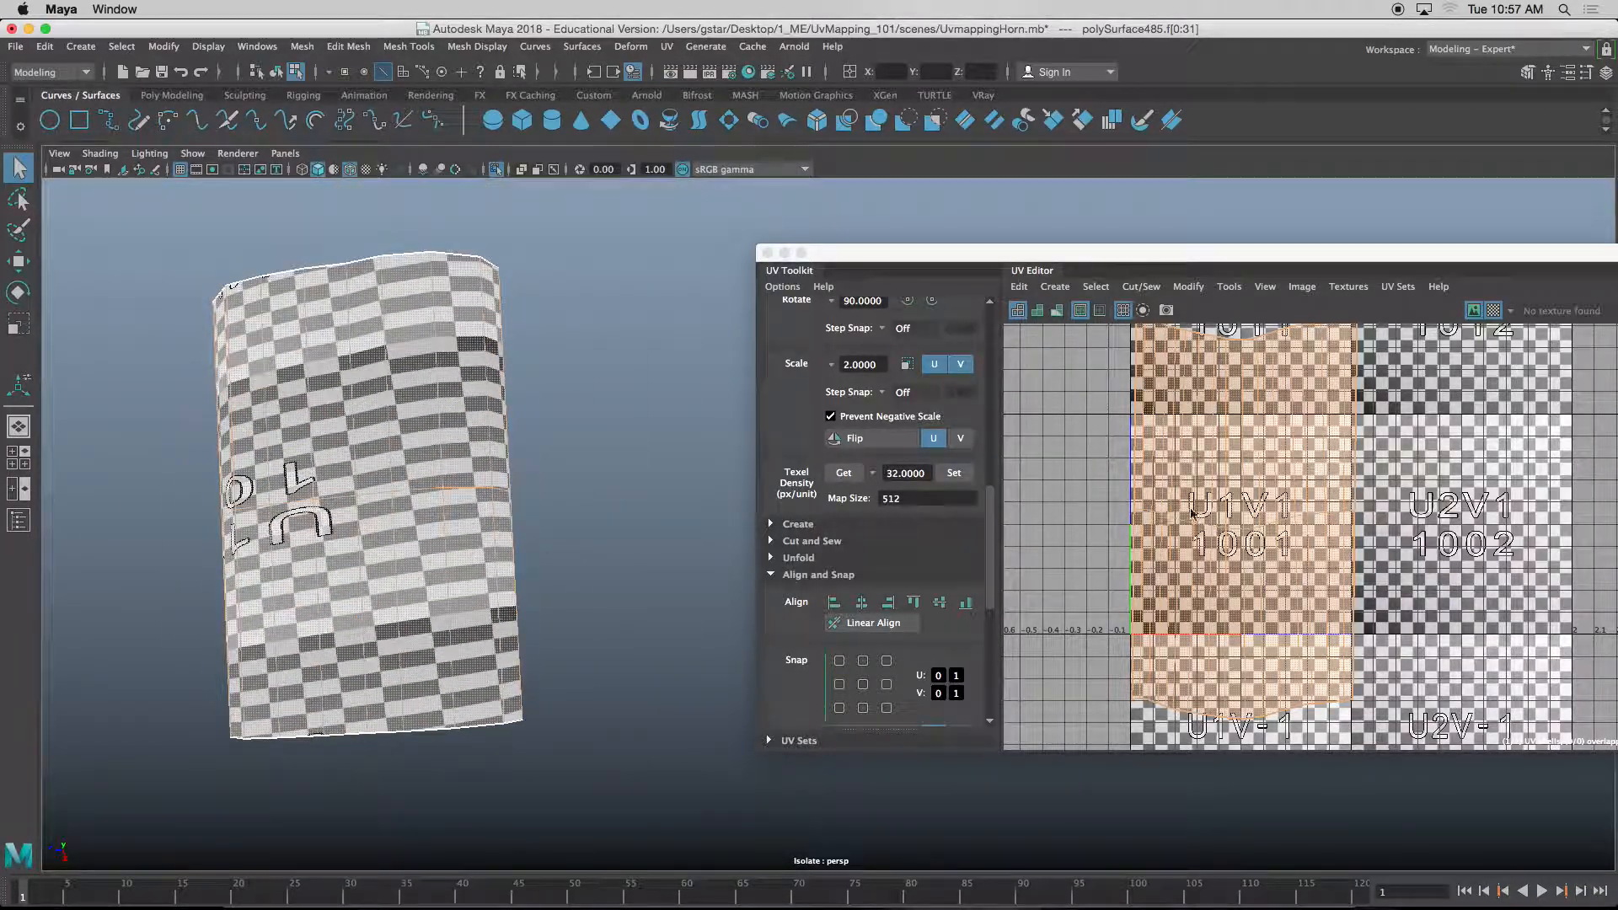
- Hide the checker image behind the shell and scale the shell down in V to span about 0.1 to 0.9
key(r)
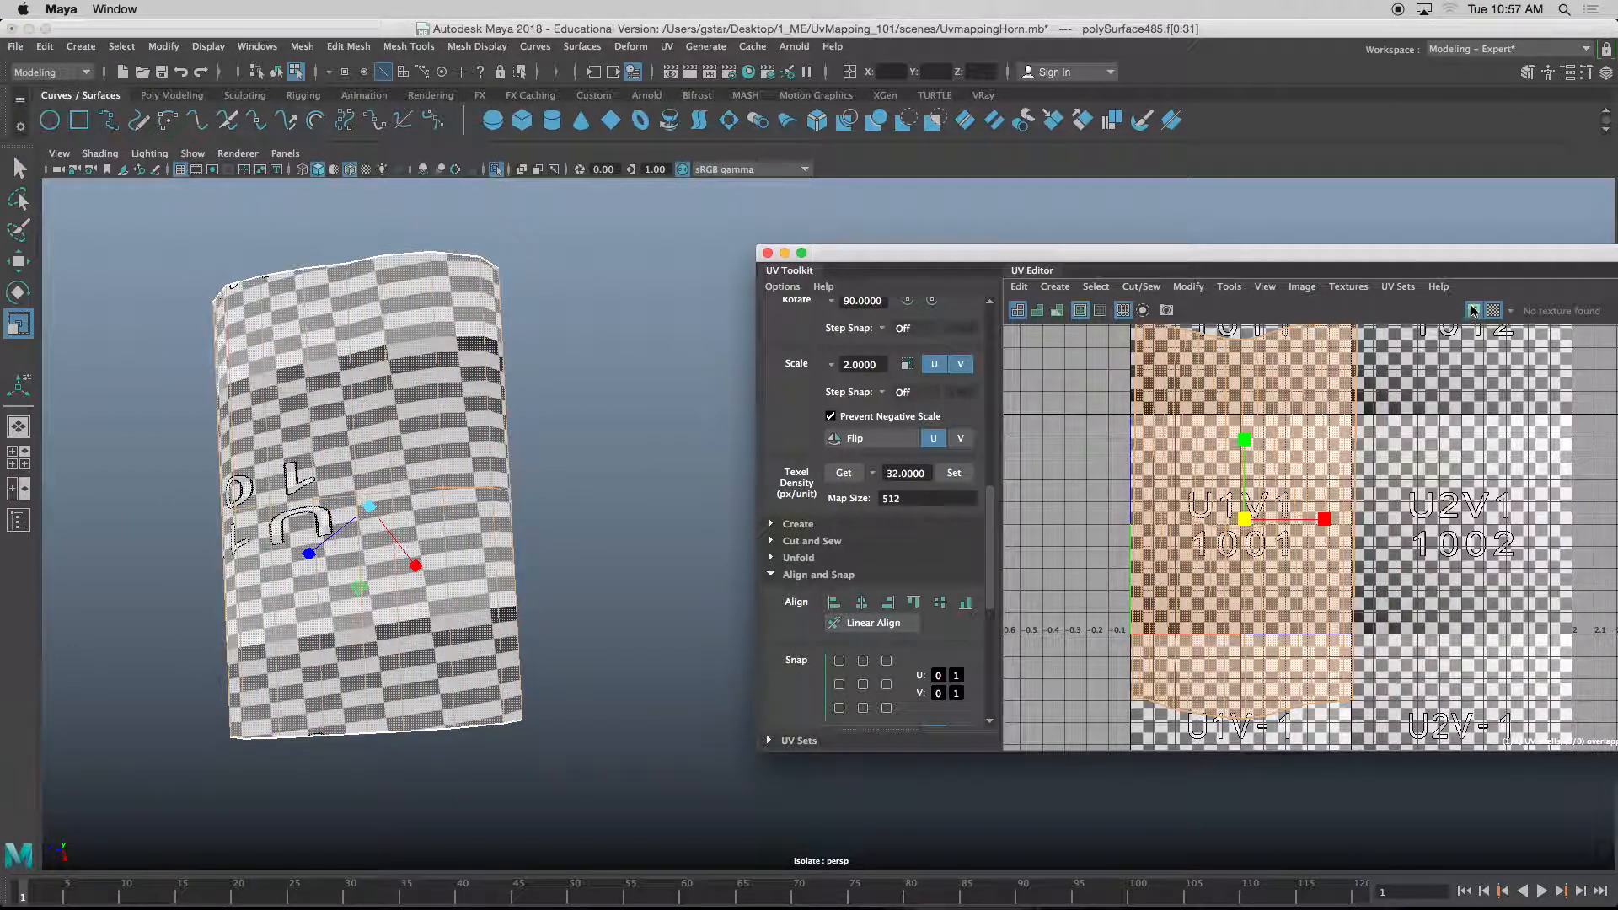
click(1473, 312)
drag(1244, 440, 1236, 486)
key(e)
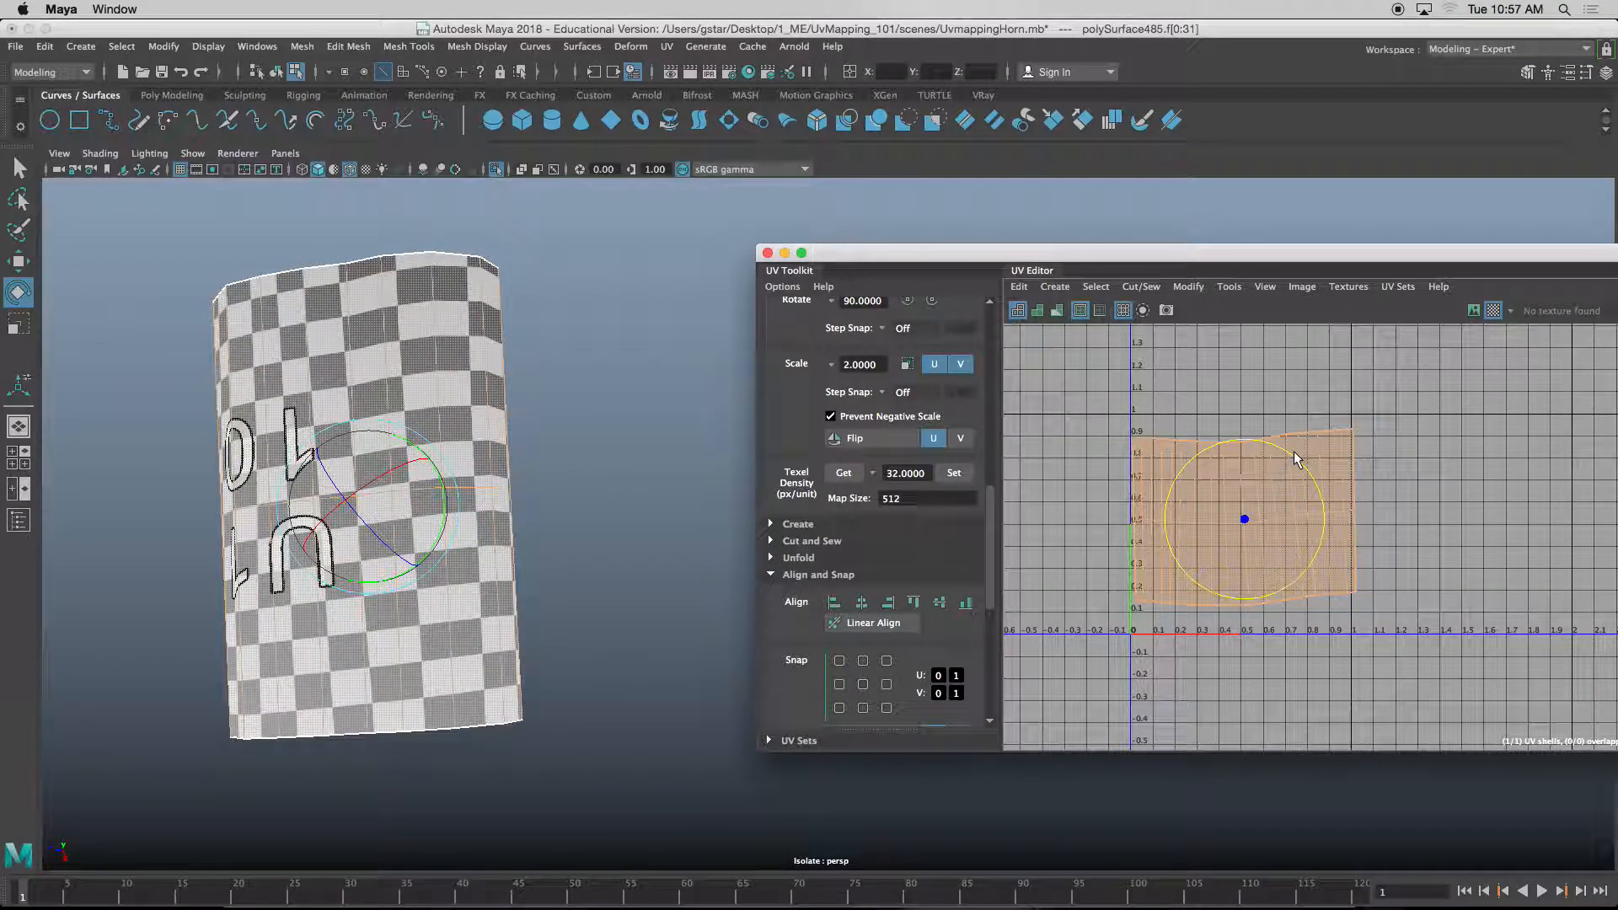
- Straighten the shell's three horizontal UV rows, aligning the upper and middle rows to maximum V and the lower row to minimum V
scroll(1296, 458, up, 2)
right_click(1343, 439)
click(1393, 440)
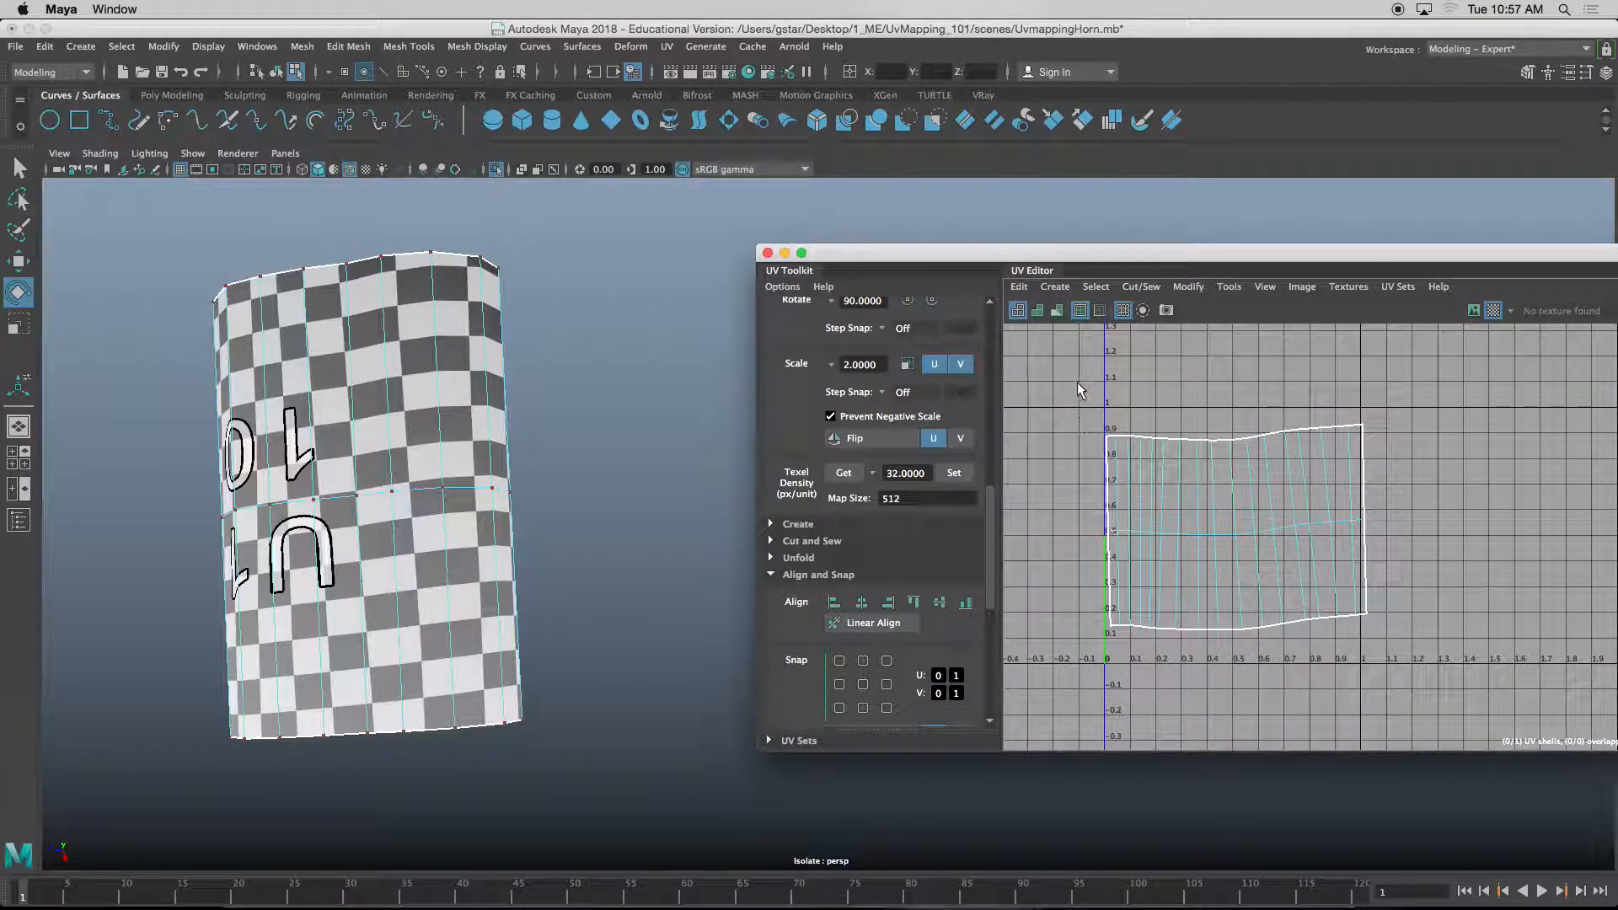
drag(1376, 458, 1374, 460)
scroll(1340, 464, up, 3)
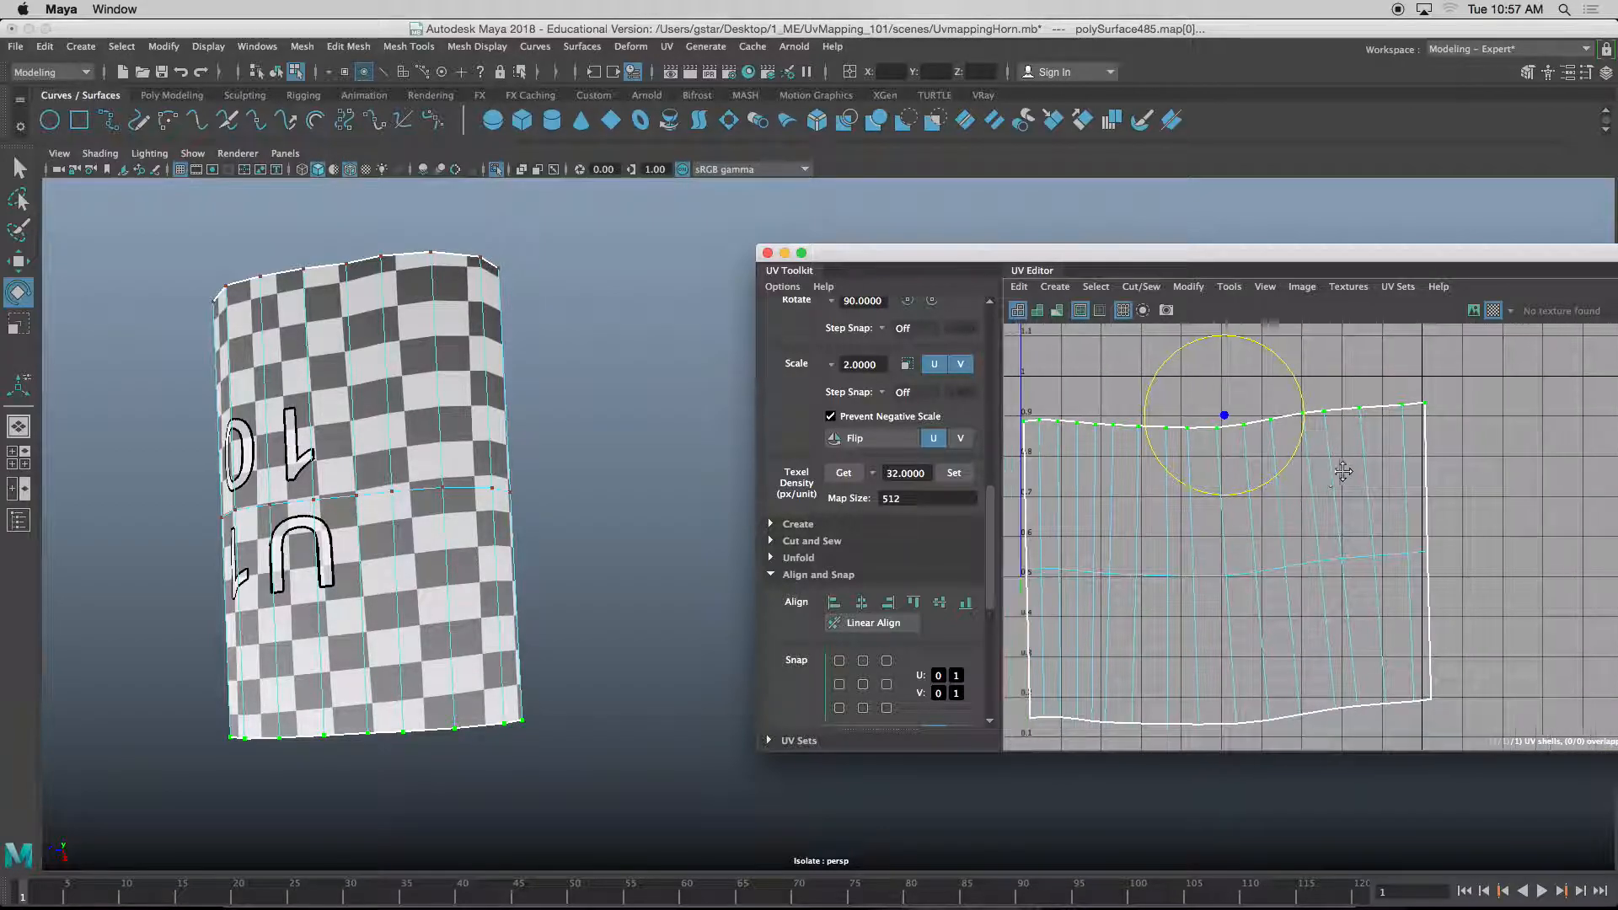
click(914, 603)
drag(1506, 616, 1508, 616)
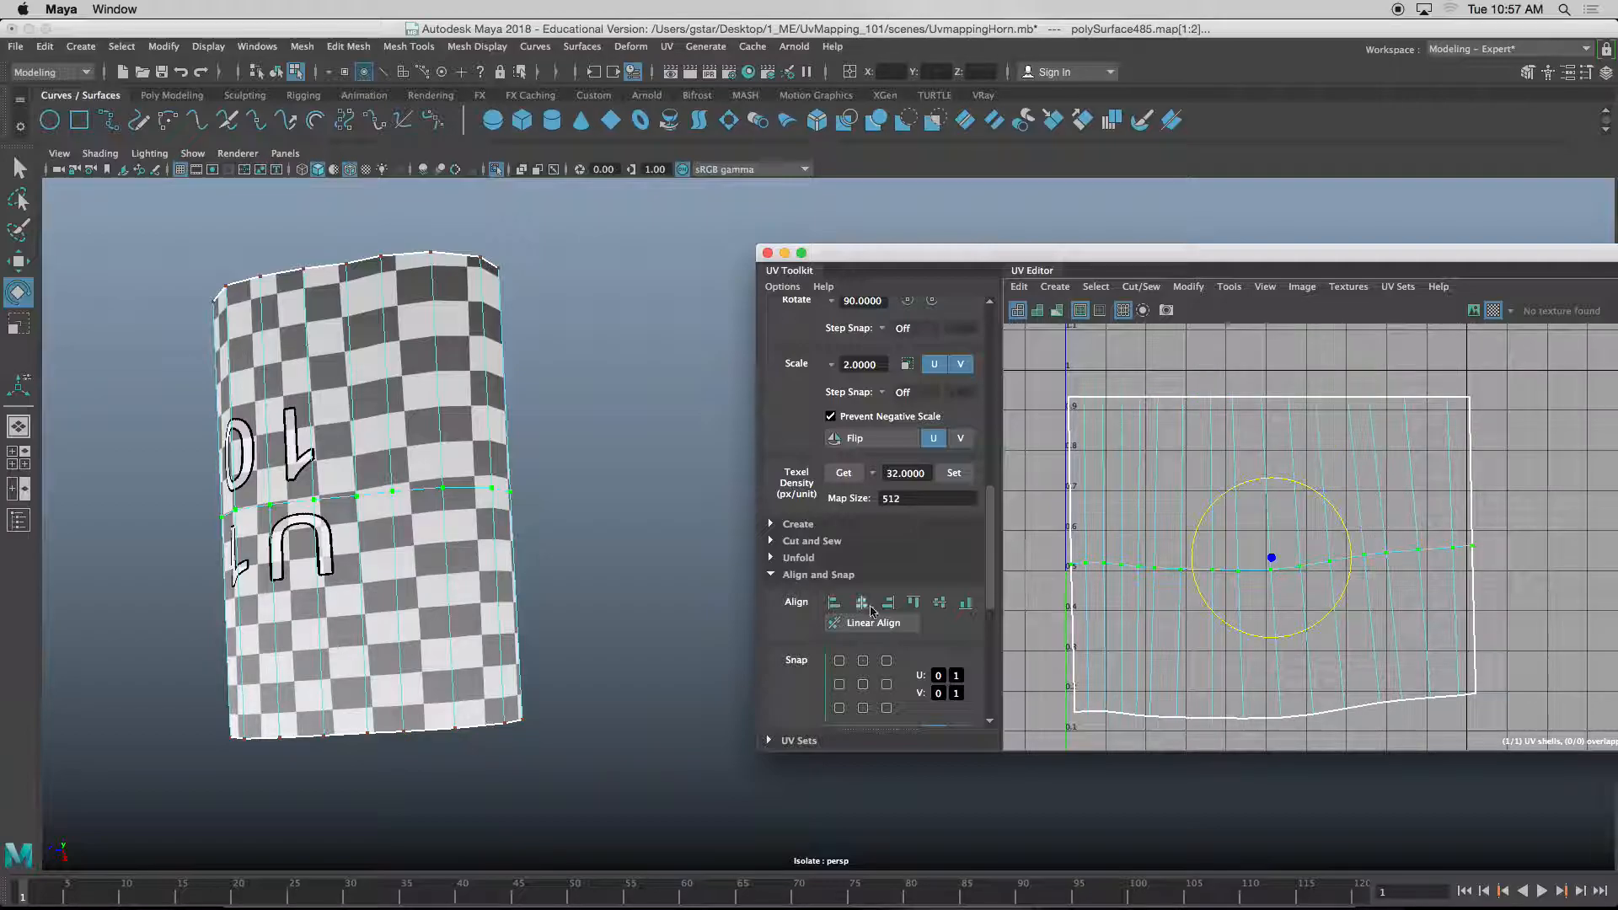
click(919, 603)
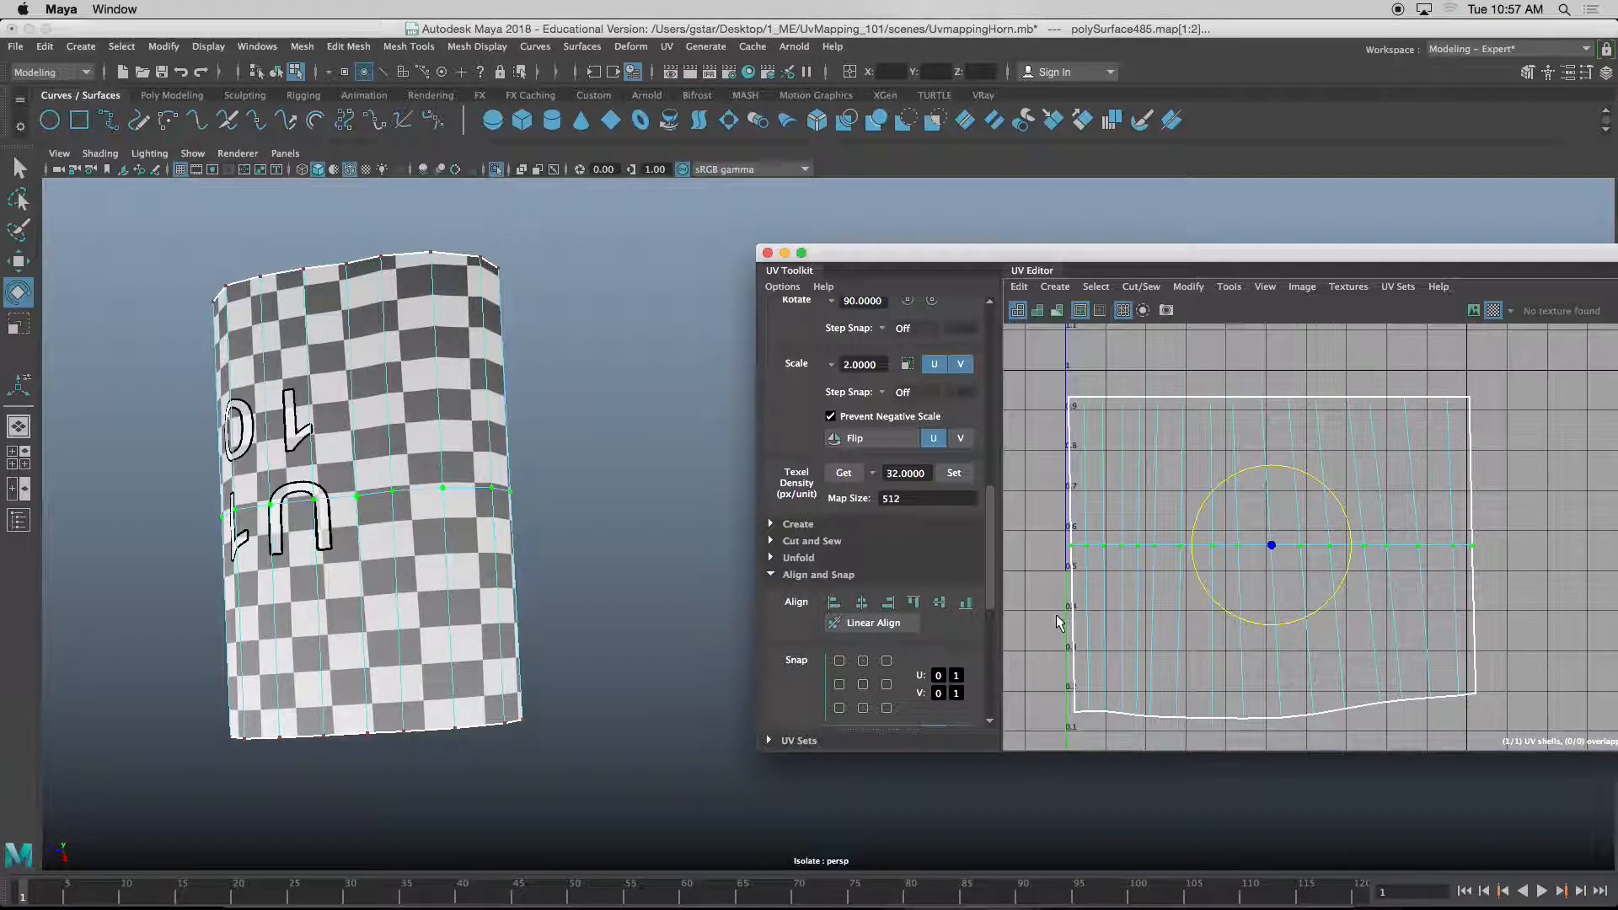
drag(1511, 744, 1512, 745)
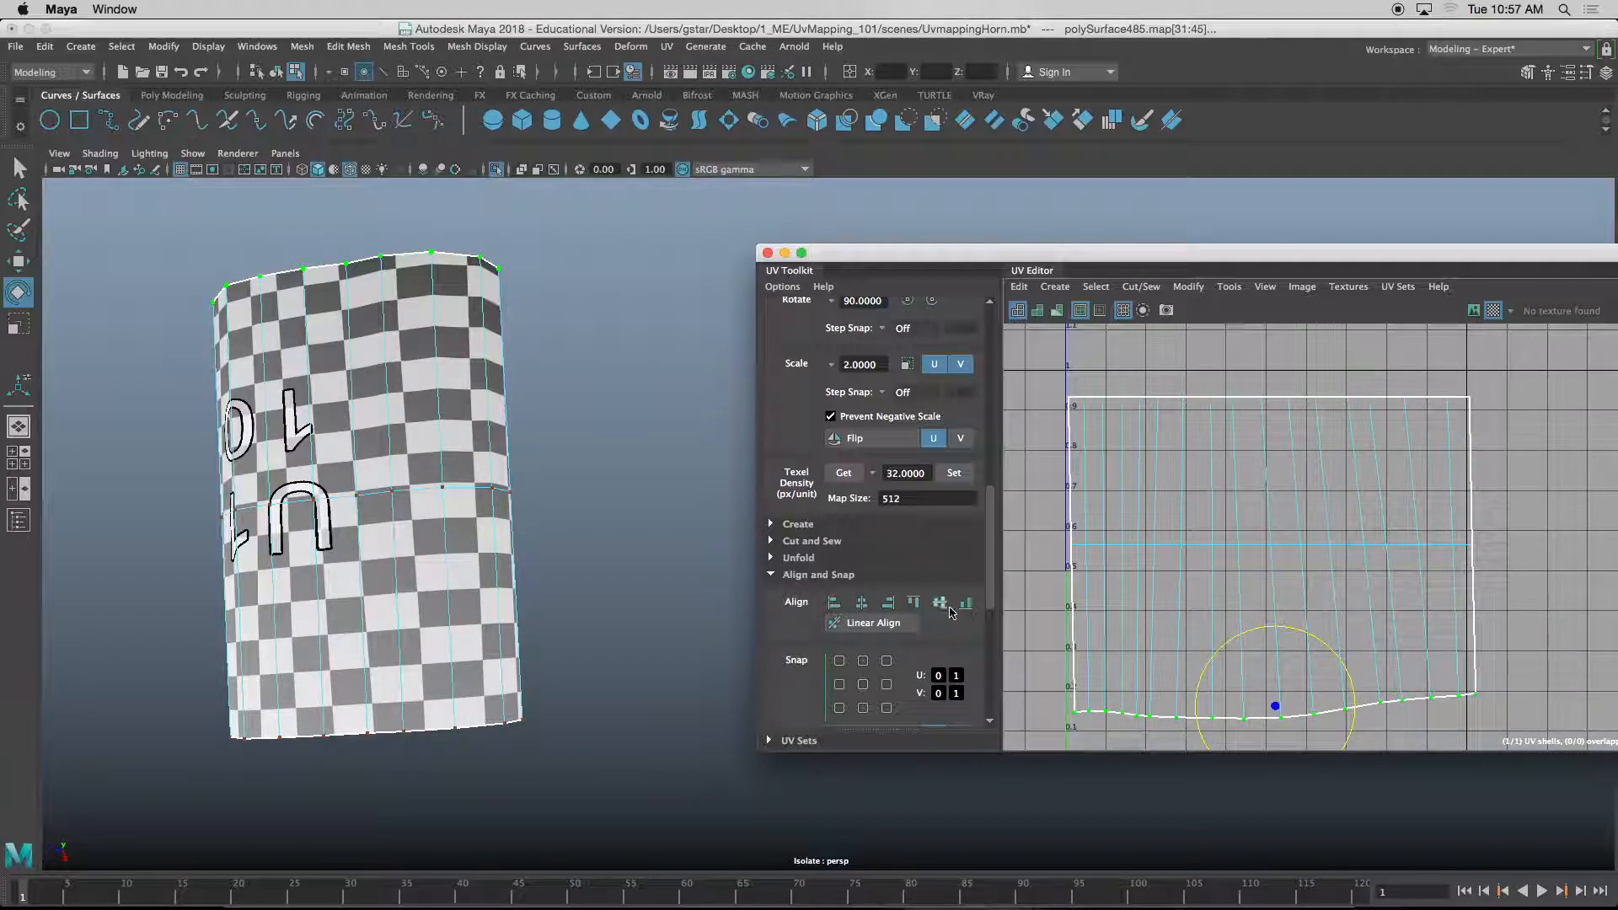
click(966, 605)
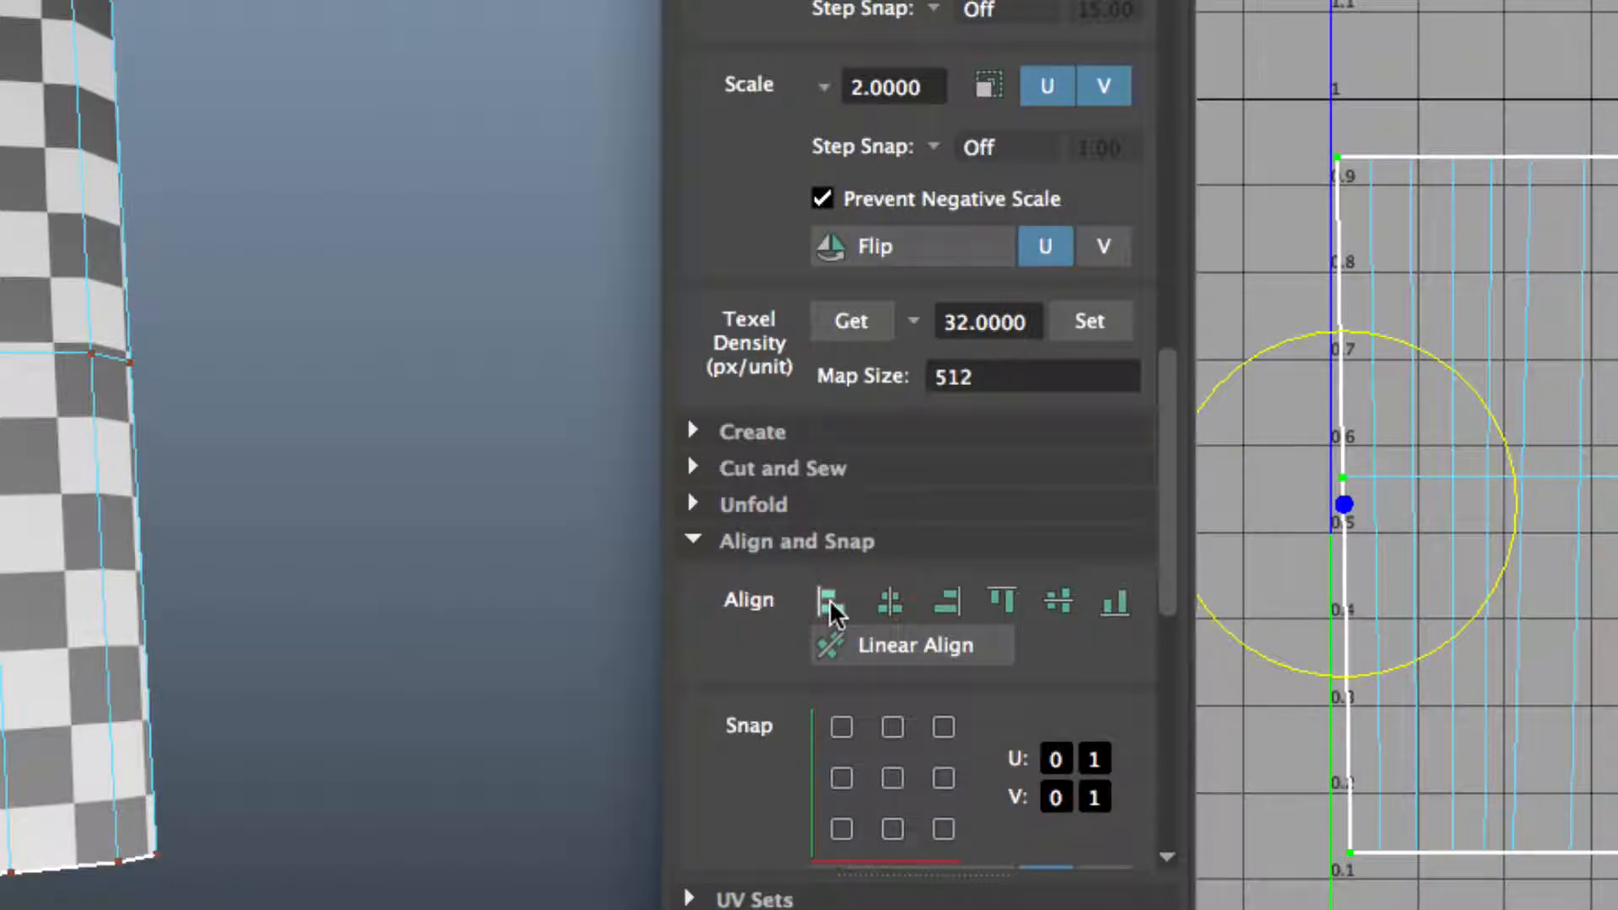
- Align the shell's left border and the next five UV columns each to minimum U, undoing the alignment that shifts a column too far
alt+middle_drag(1290, 506, 1246, 455)
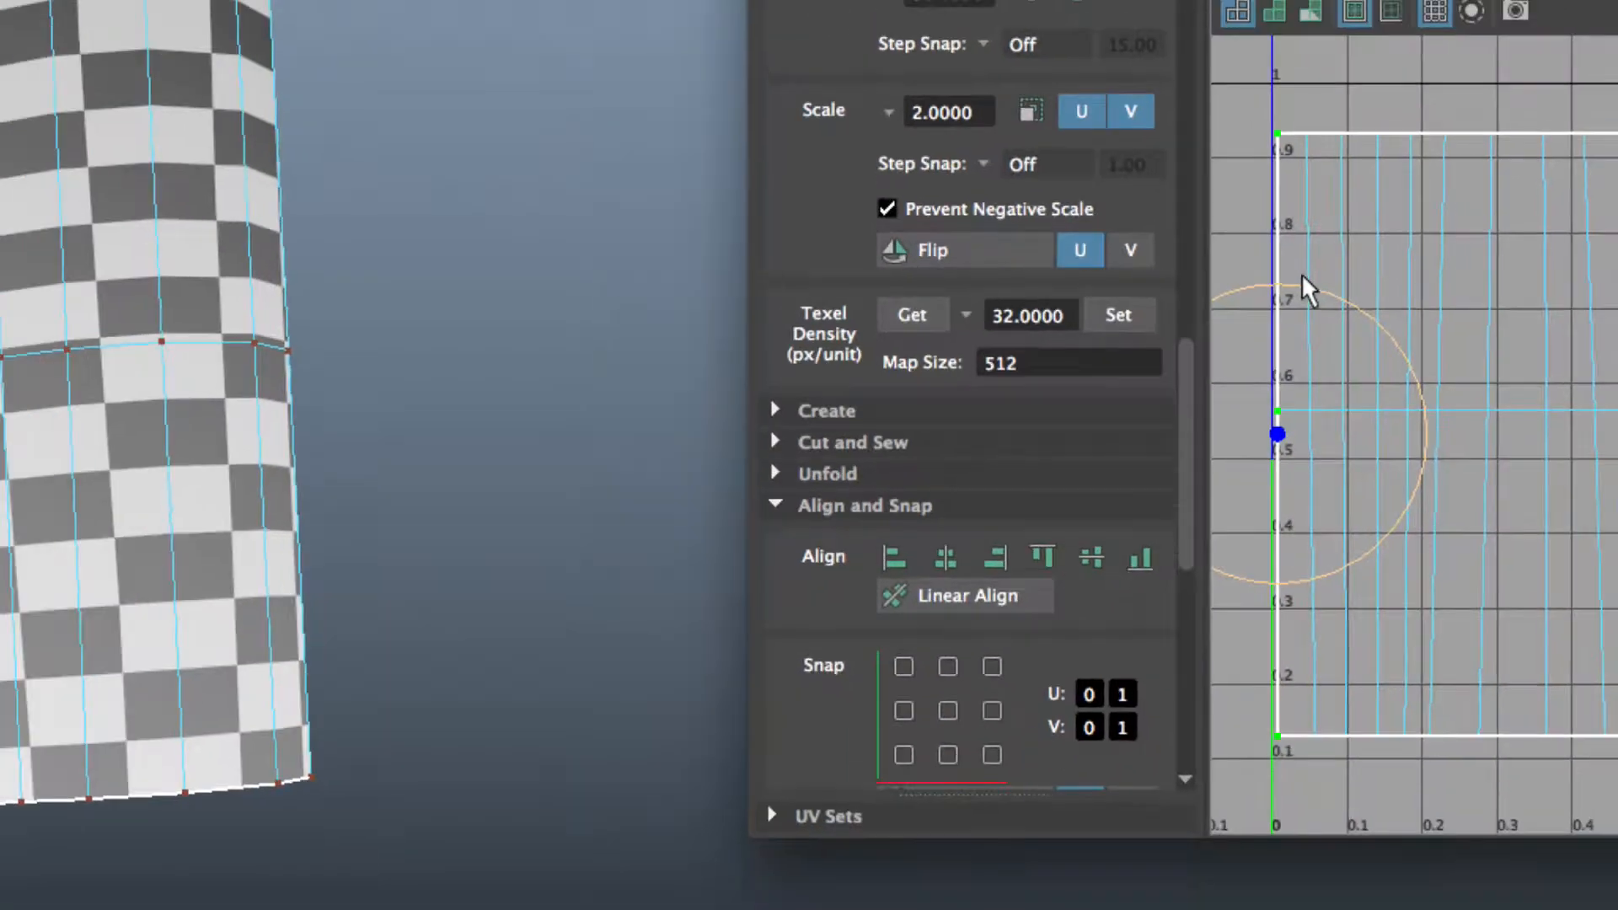
click(1320, 746)
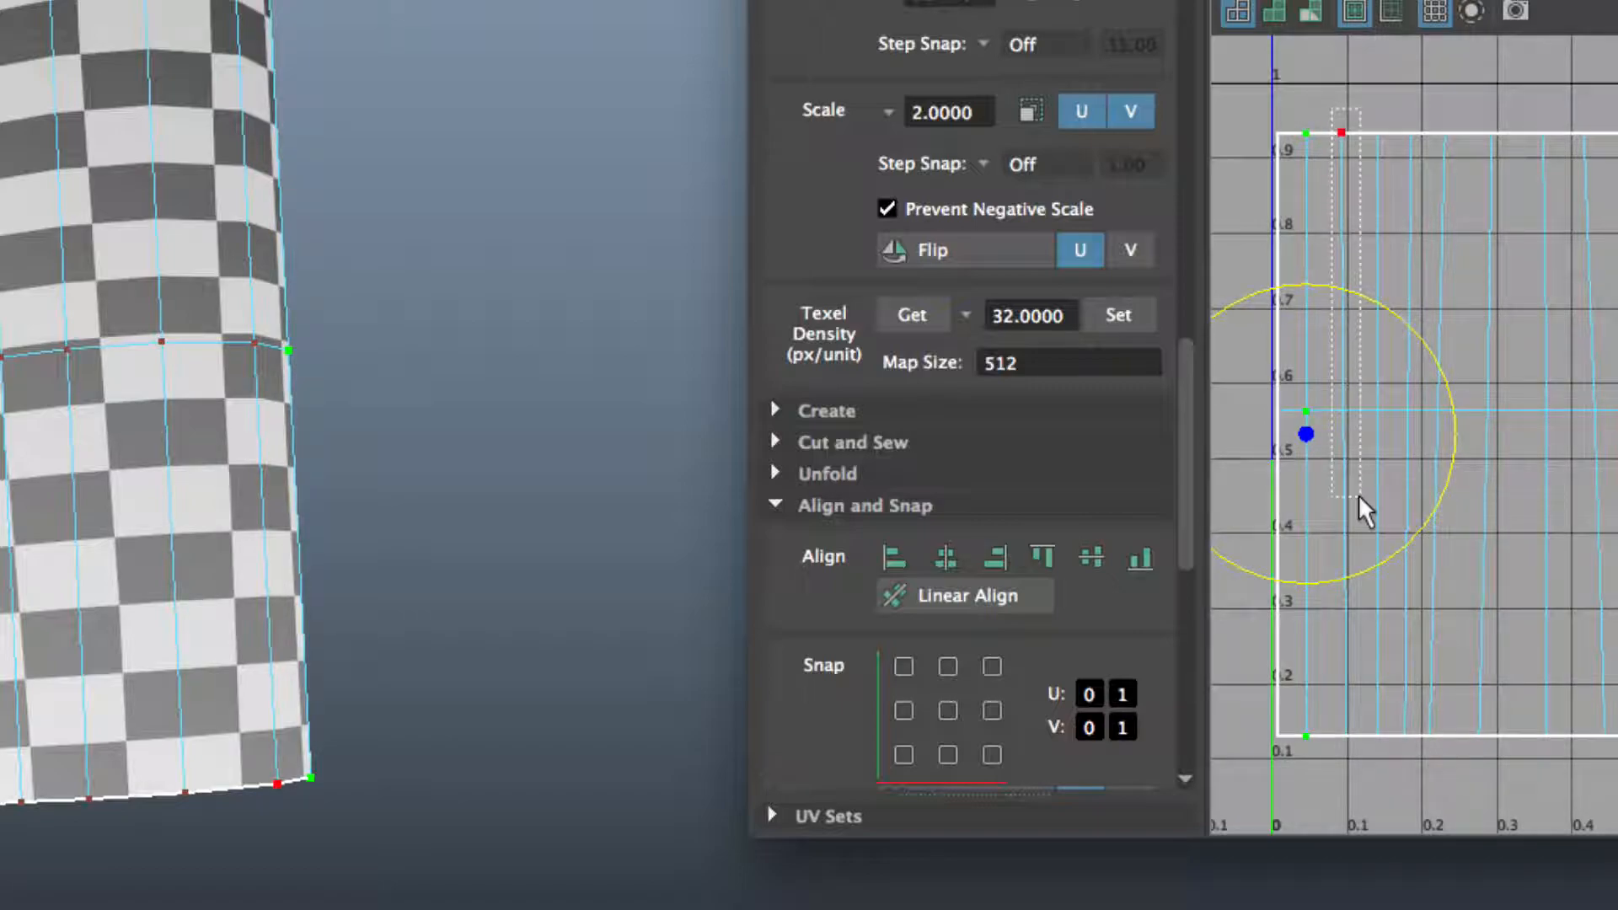
drag(1350, 712, 1352, 723)
drag(1371, 136, 1385, 768)
drag(1403, 150, 1408, 742)
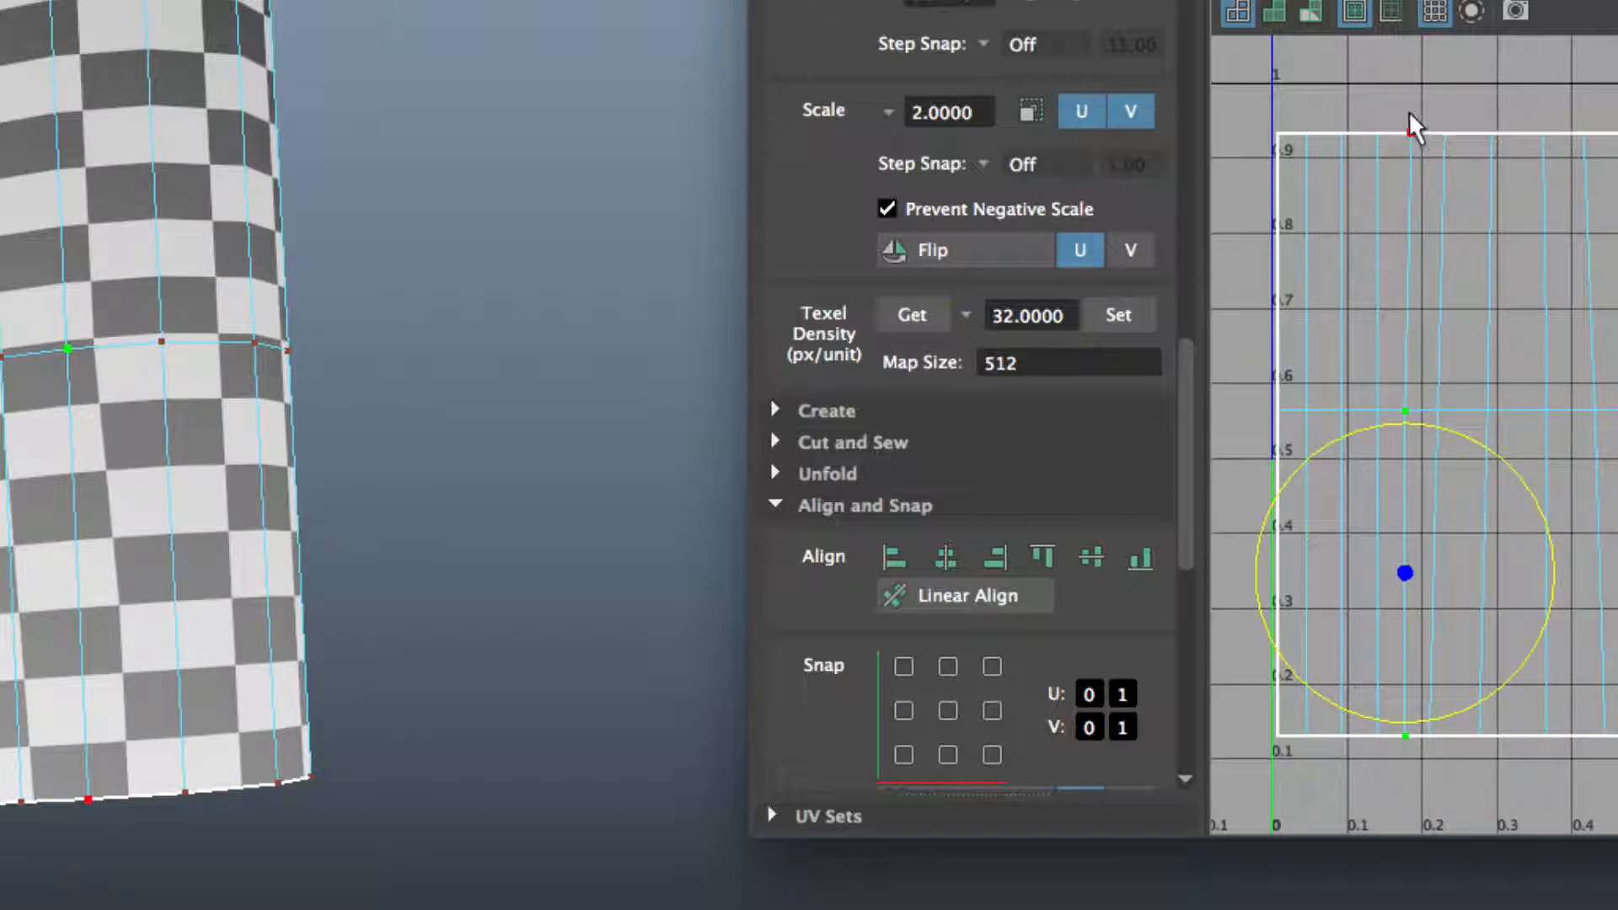
drag(1423, 806, 1470, 770)
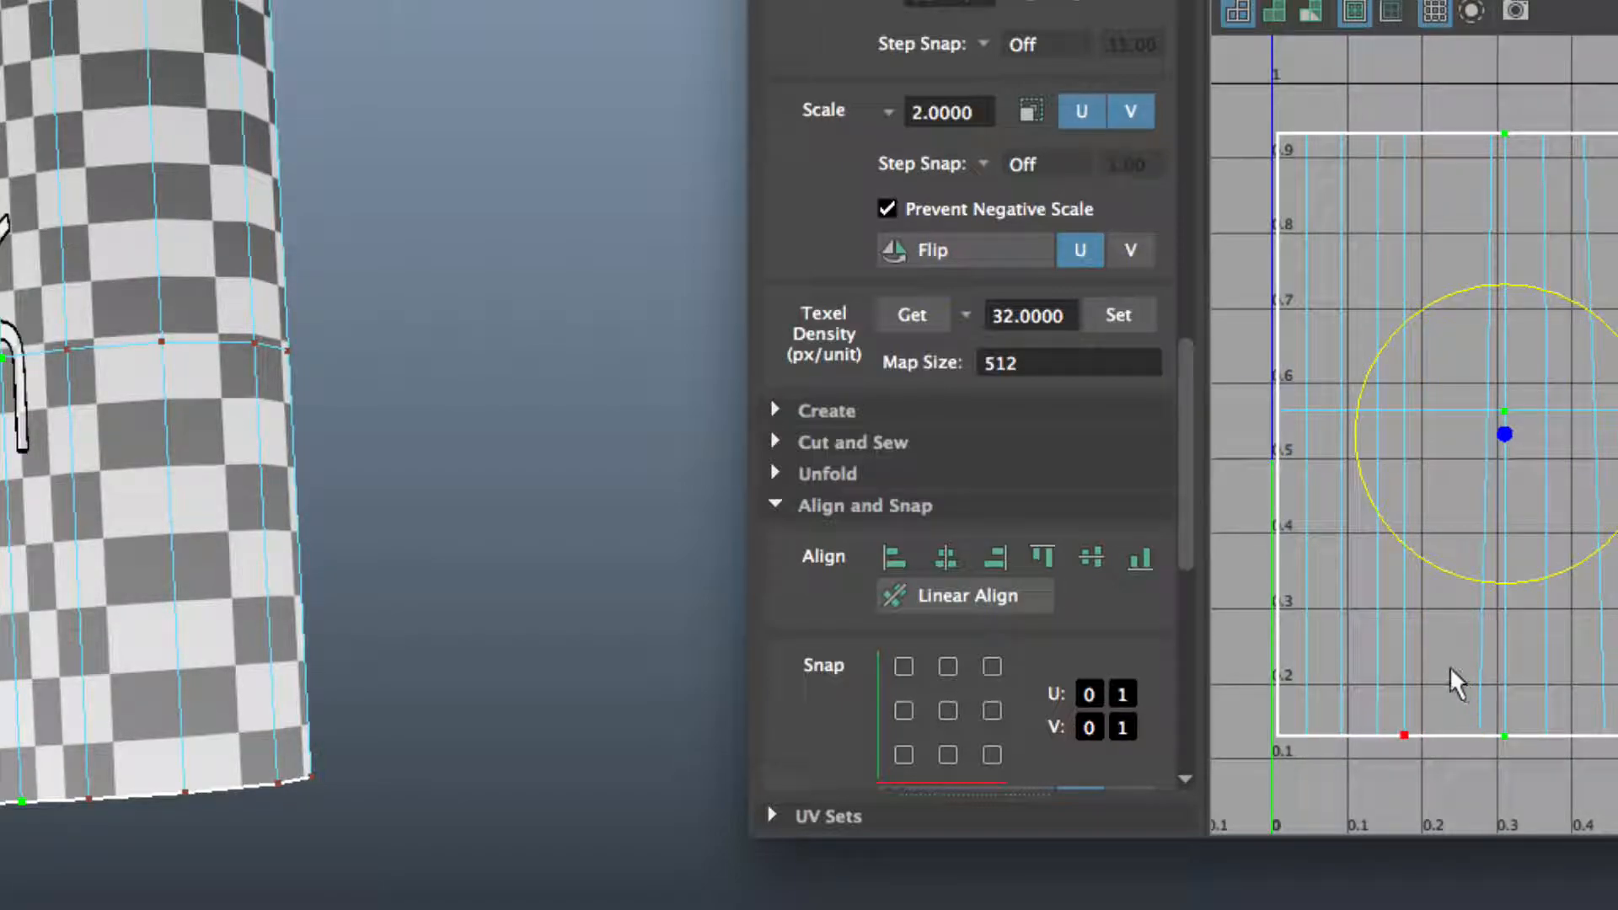
key(ctrl+z)
alt+middle_drag(1433, 354, 1338, 348)
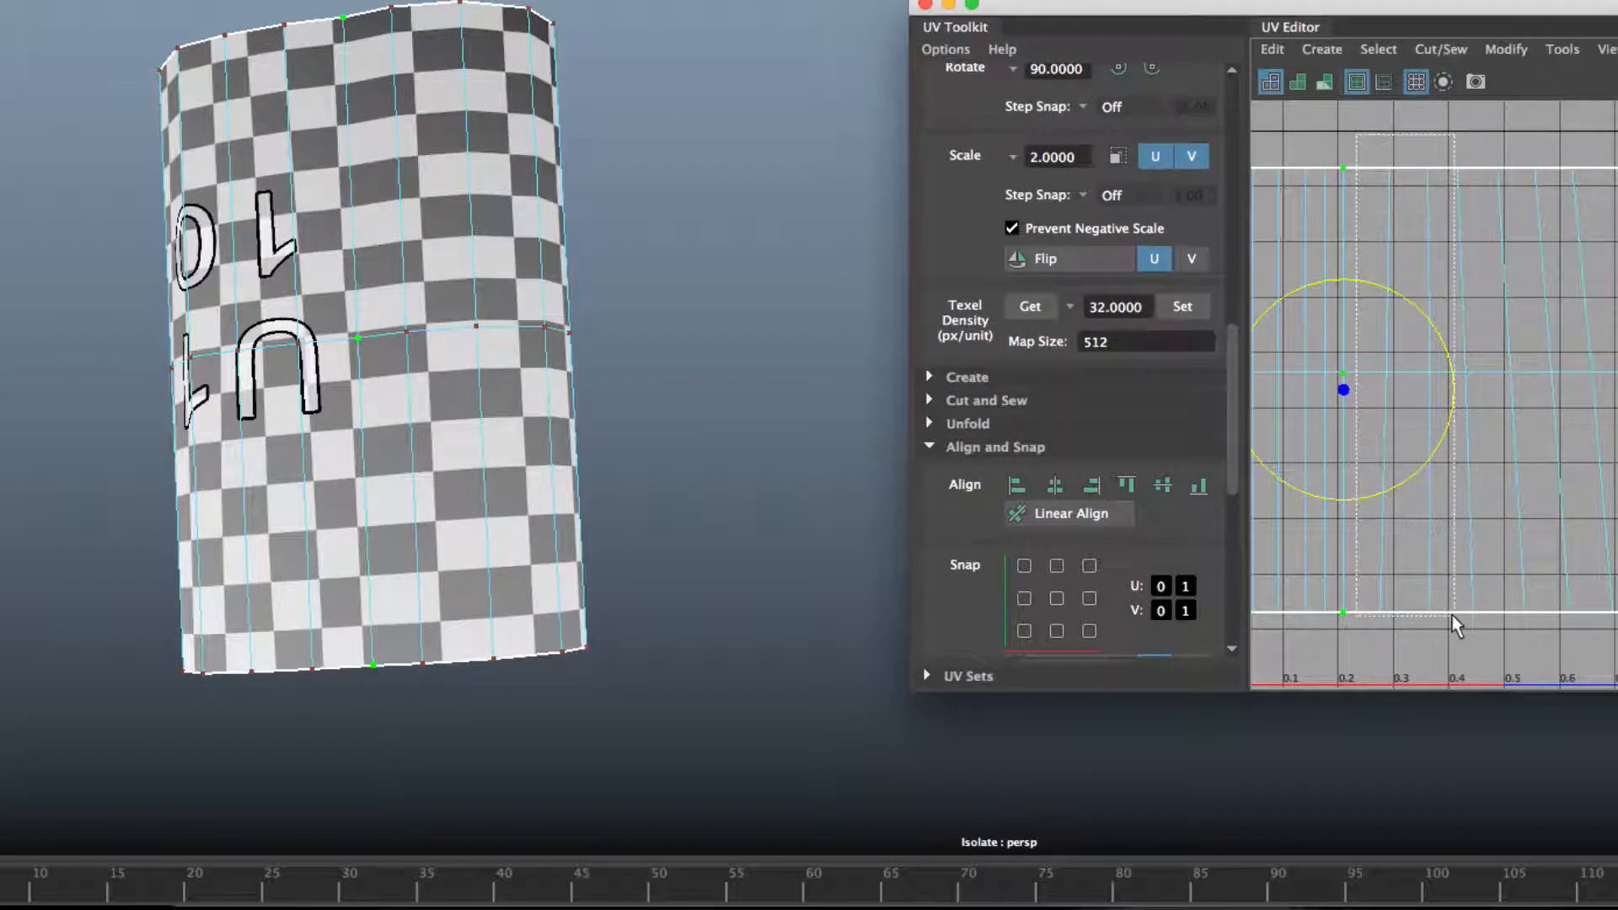
- Straighten the UV columns between about U 0.25 and U 0.5, aligning each one to its minimum U
drag(1453, 614, 1393, 639)
drag(1401, 150, 1435, 674)
alt+middle_drag(1489, 258, 1426, 256)
drag(1385, 143, 1418, 641)
key(g)
alt+middle_drag(1465, 270, 1396, 272)
drag(1353, 150, 1394, 642)
key(g)
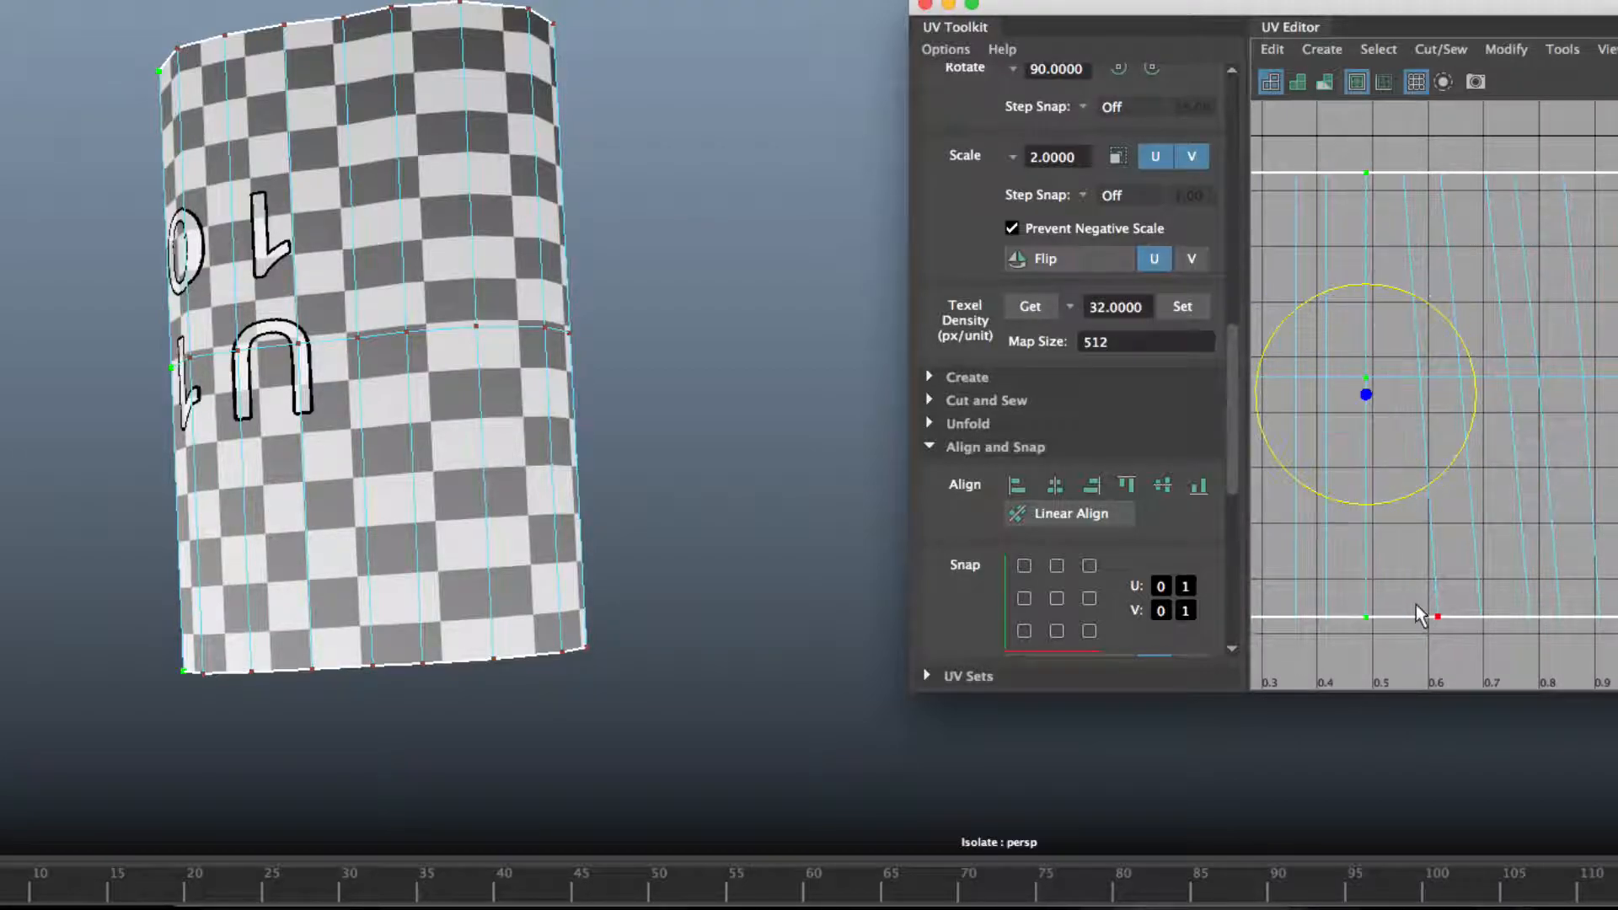
- Straighten the next two UV columns, near U 0.55 and U 0.6, by aligning each to its minimum U
drag(1407, 203, 1409, 204)
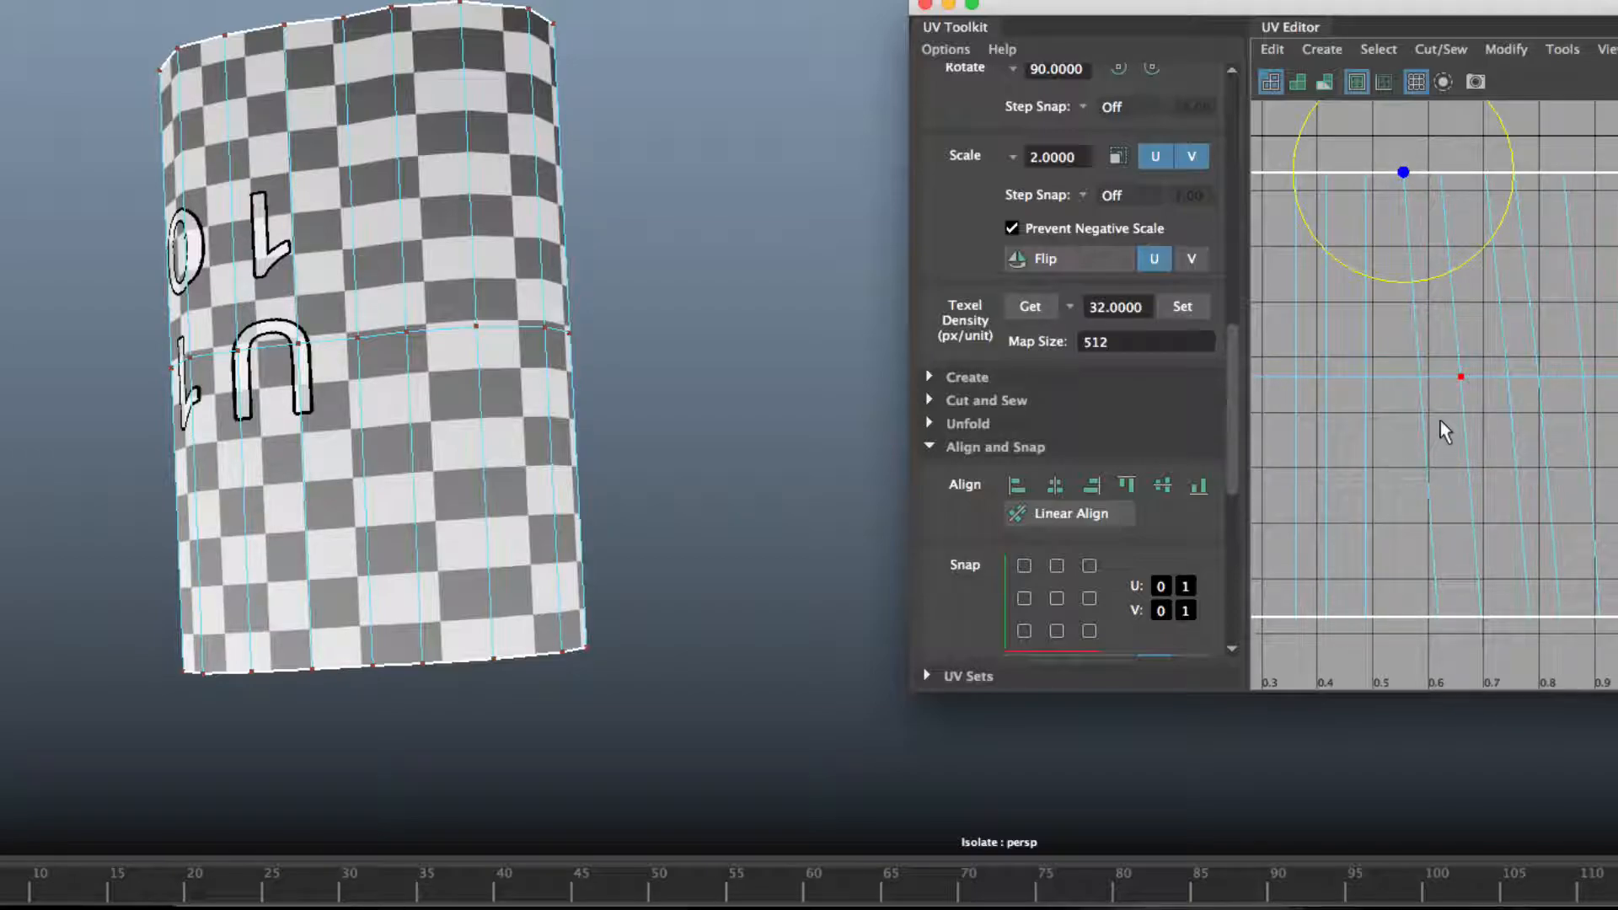
drag(1445, 663, 1450, 676)
key(g)
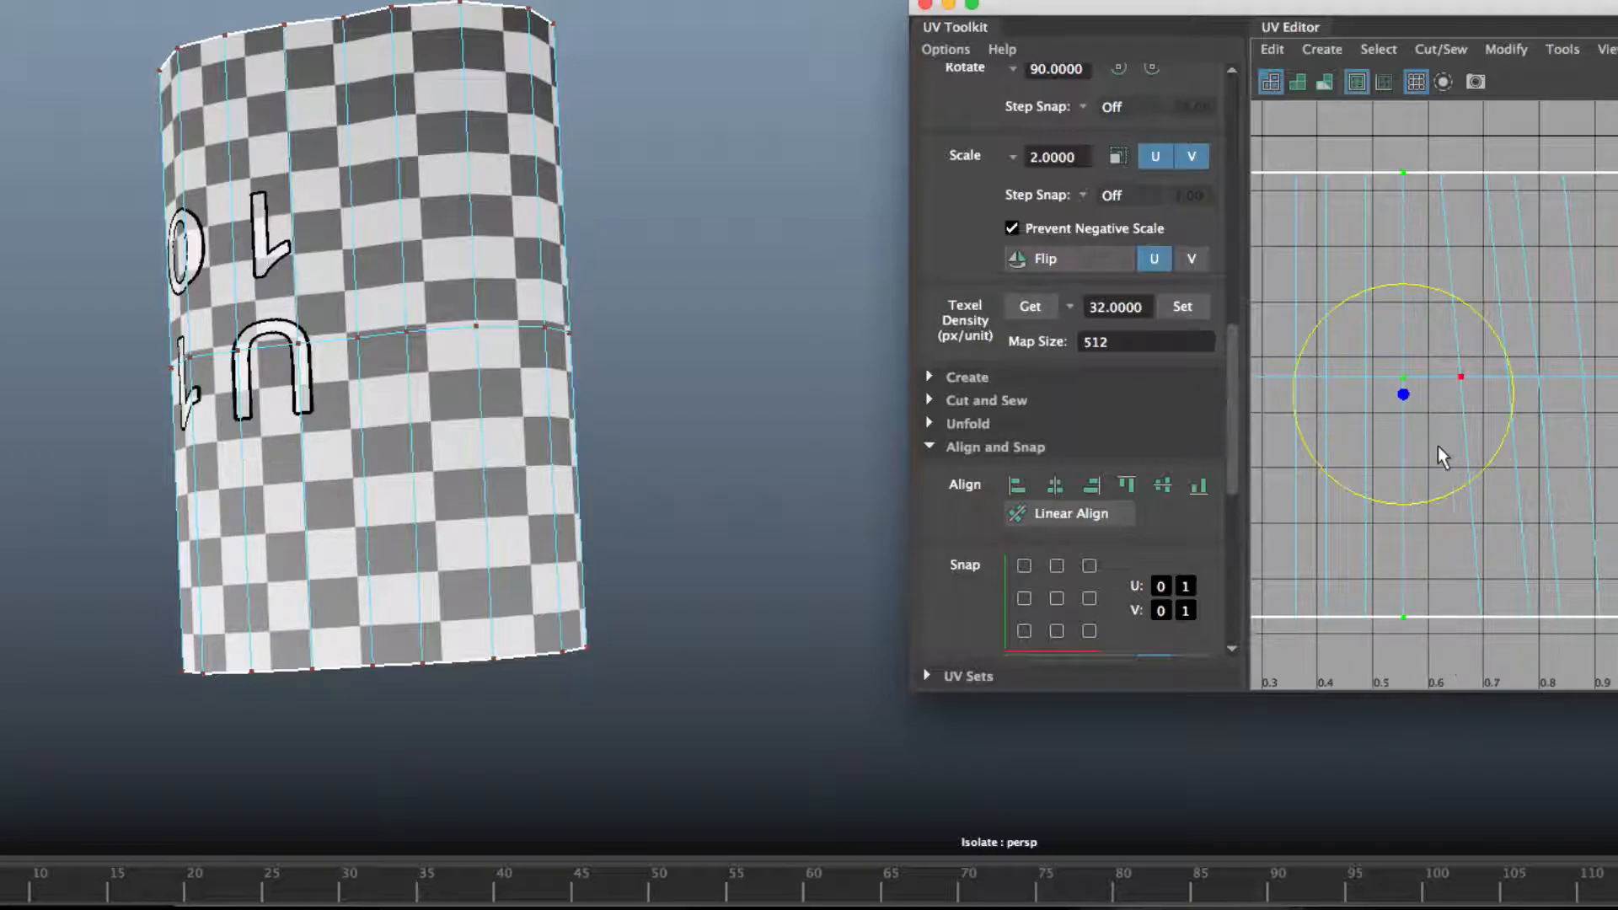
alt+middle_drag(1443, 266, 1410, 263)
drag(1399, 154, 1415, 182)
shift+click(1425, 371)
shift+drag(1467, 648, 1469, 645)
key(w)
alt+middle_drag(1459, 589, 1410, 556)
key(g)
- Align the fourth-to-last and third-to-last interior UV columns before the shell's right border to their minimum U
click(1387, 212)
shift+click(1427, 417)
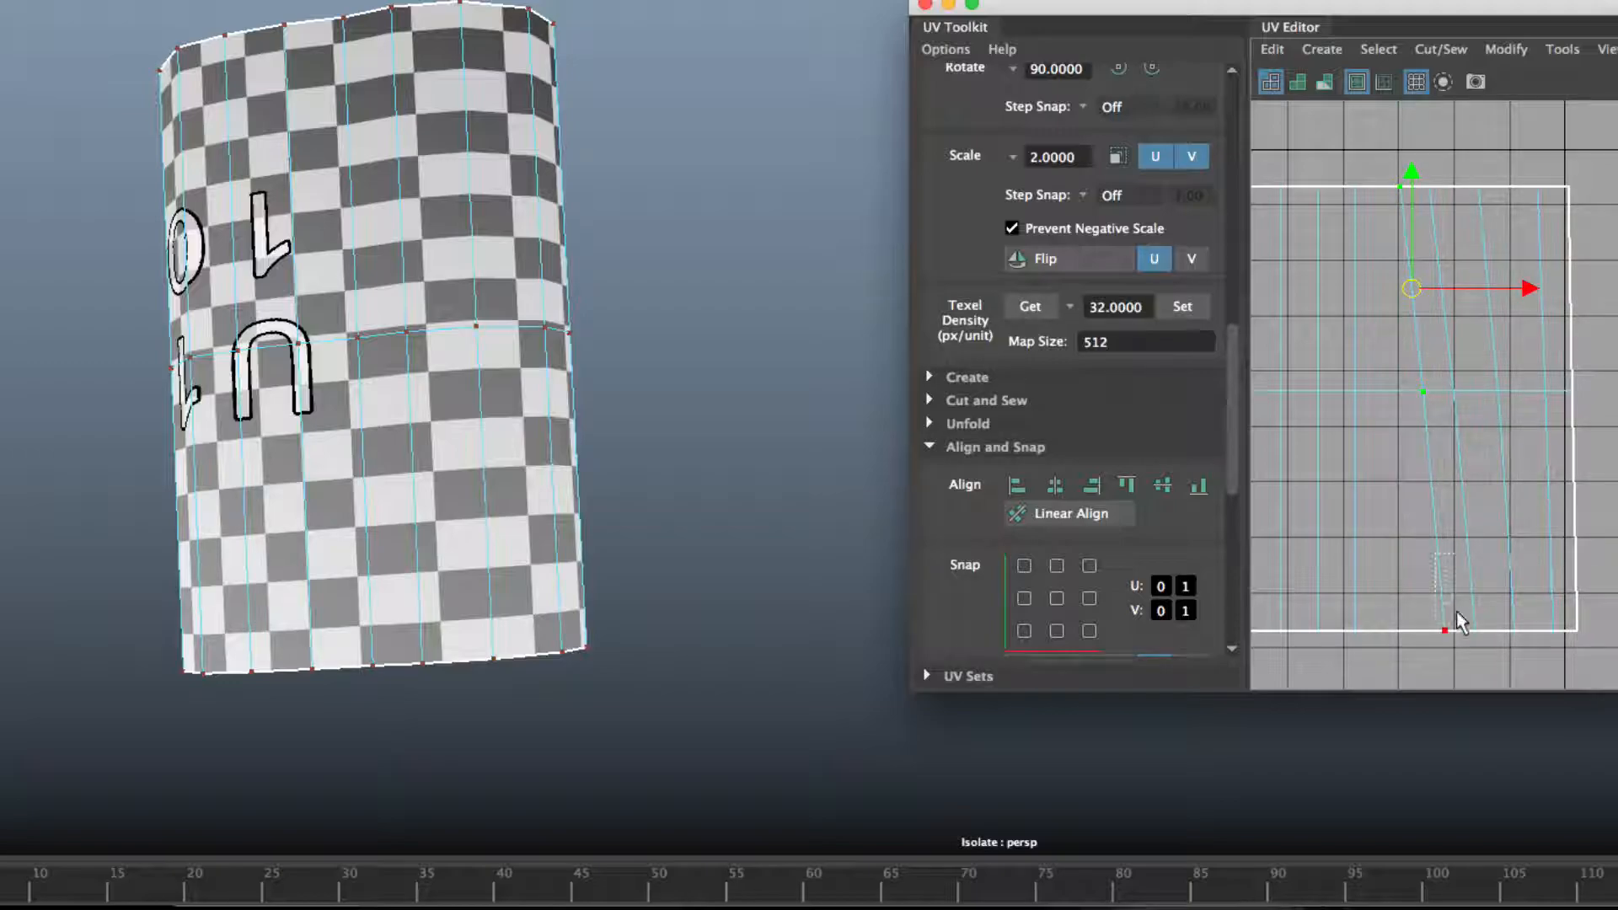
shift+drag(1468, 662, 1463, 644)
key(g)
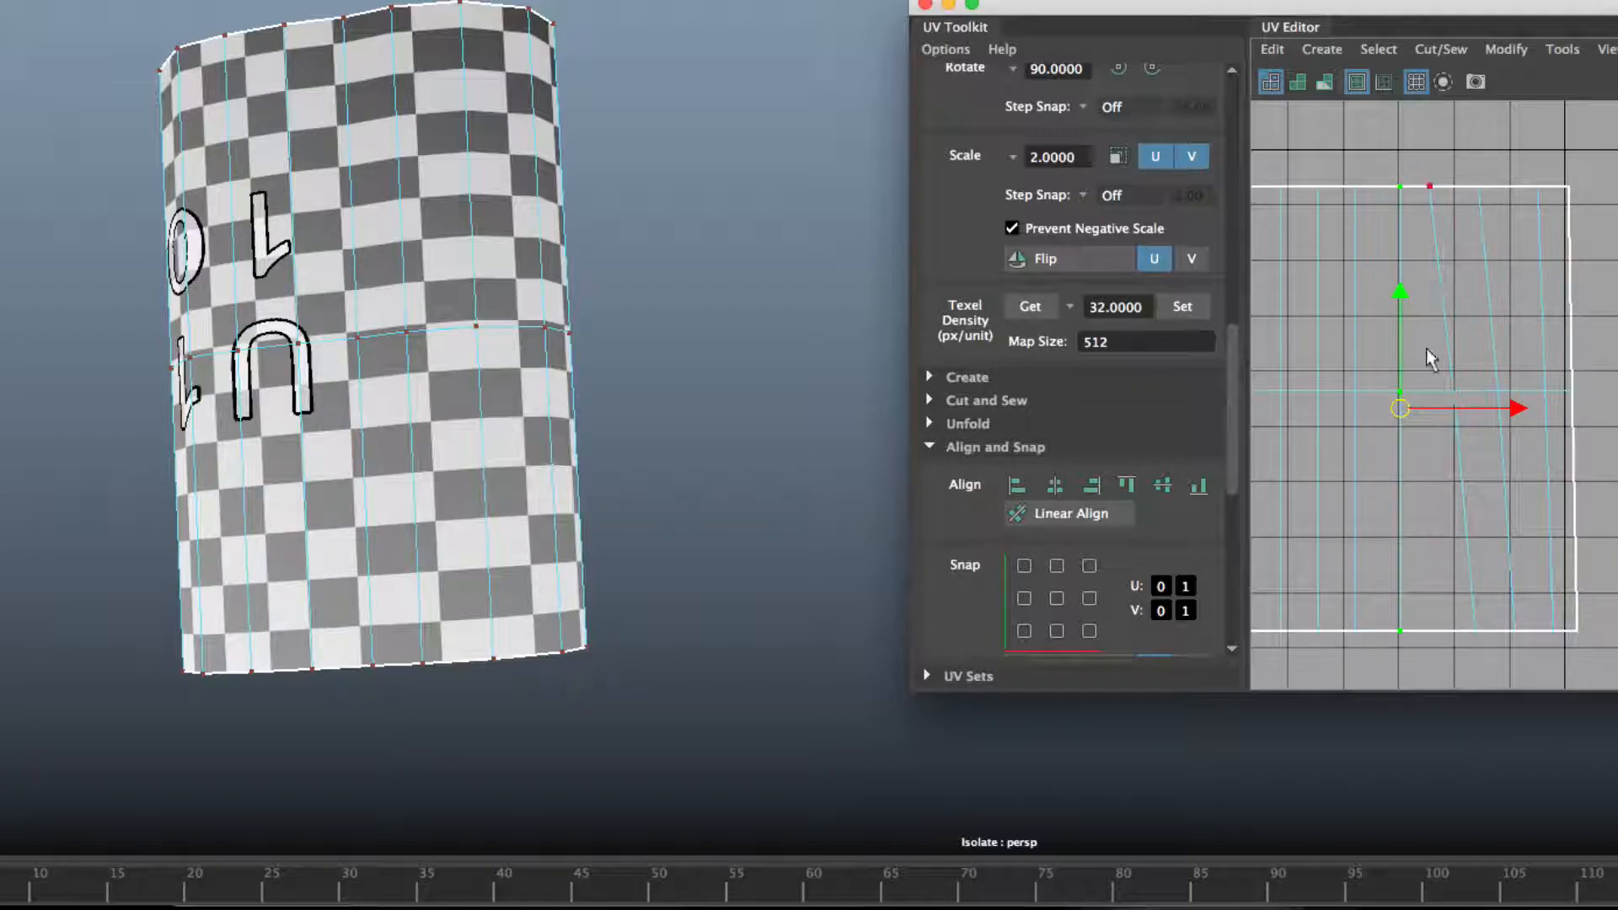
click(1433, 202)
shift+click(1457, 416)
shift+drag(1484, 666, 1484, 664)
key(g)
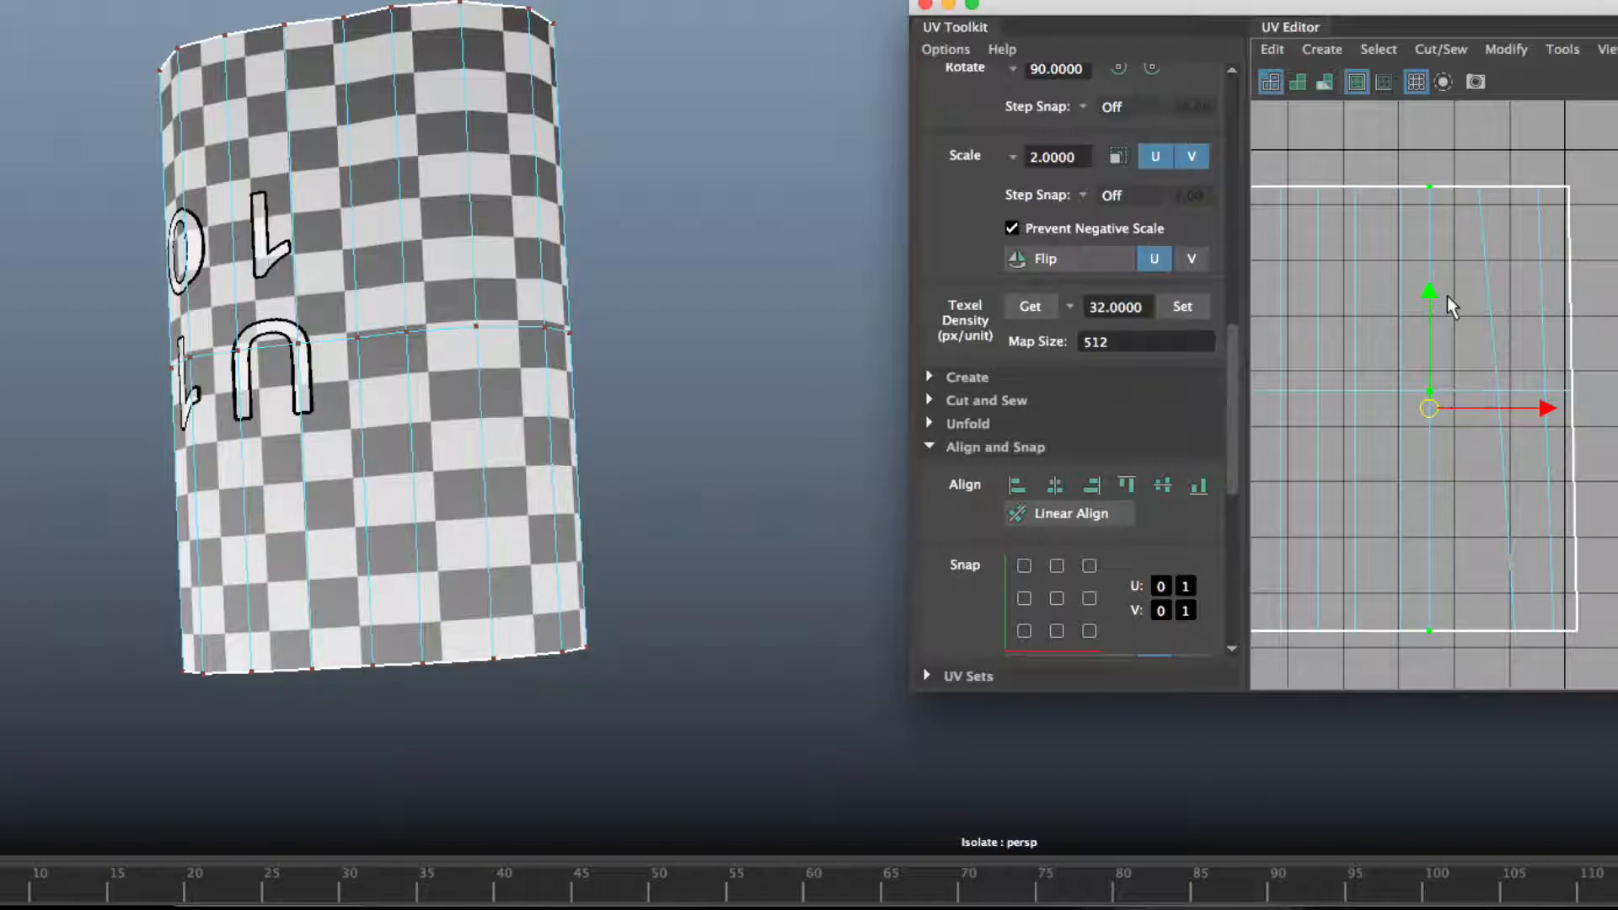
- Straighten the last two interior UV columns and the shell's right border, aligning each to its minimum U
click(1479, 185)
shift+click(1509, 405)
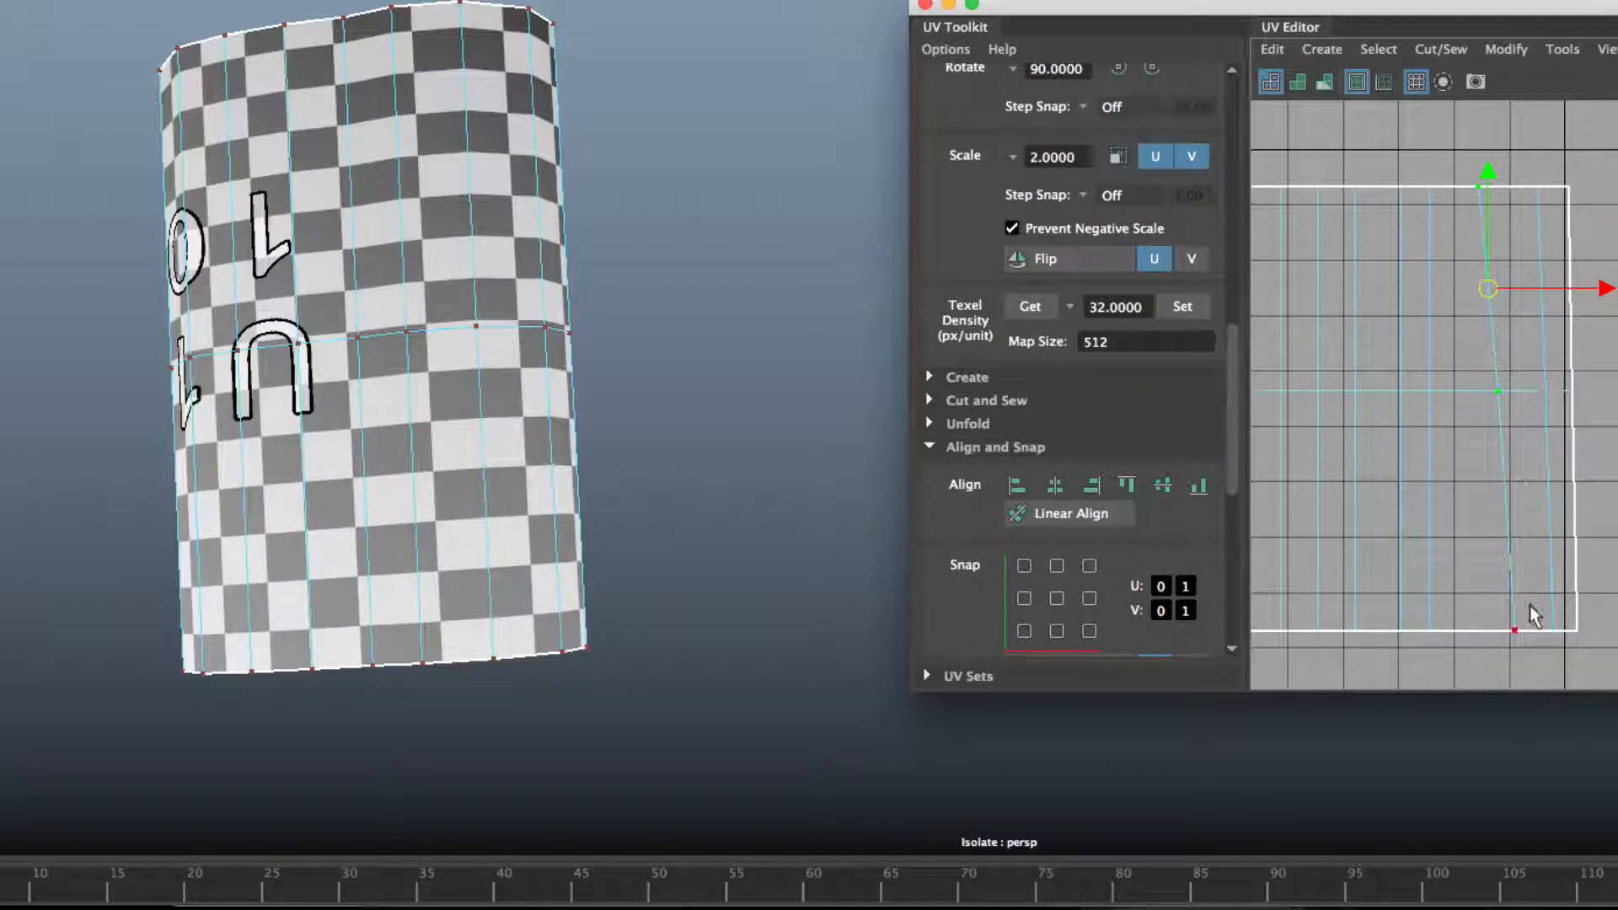
shift+drag(1539, 665, 1535, 659)
key(g)
click(1540, 187)
shift+click(1545, 392)
shift+drag(1534, 606, 1573, 670)
key(g)
scroll(1510, 408, down, 2)
drag(1532, 165, 1562, 658)
key(g)
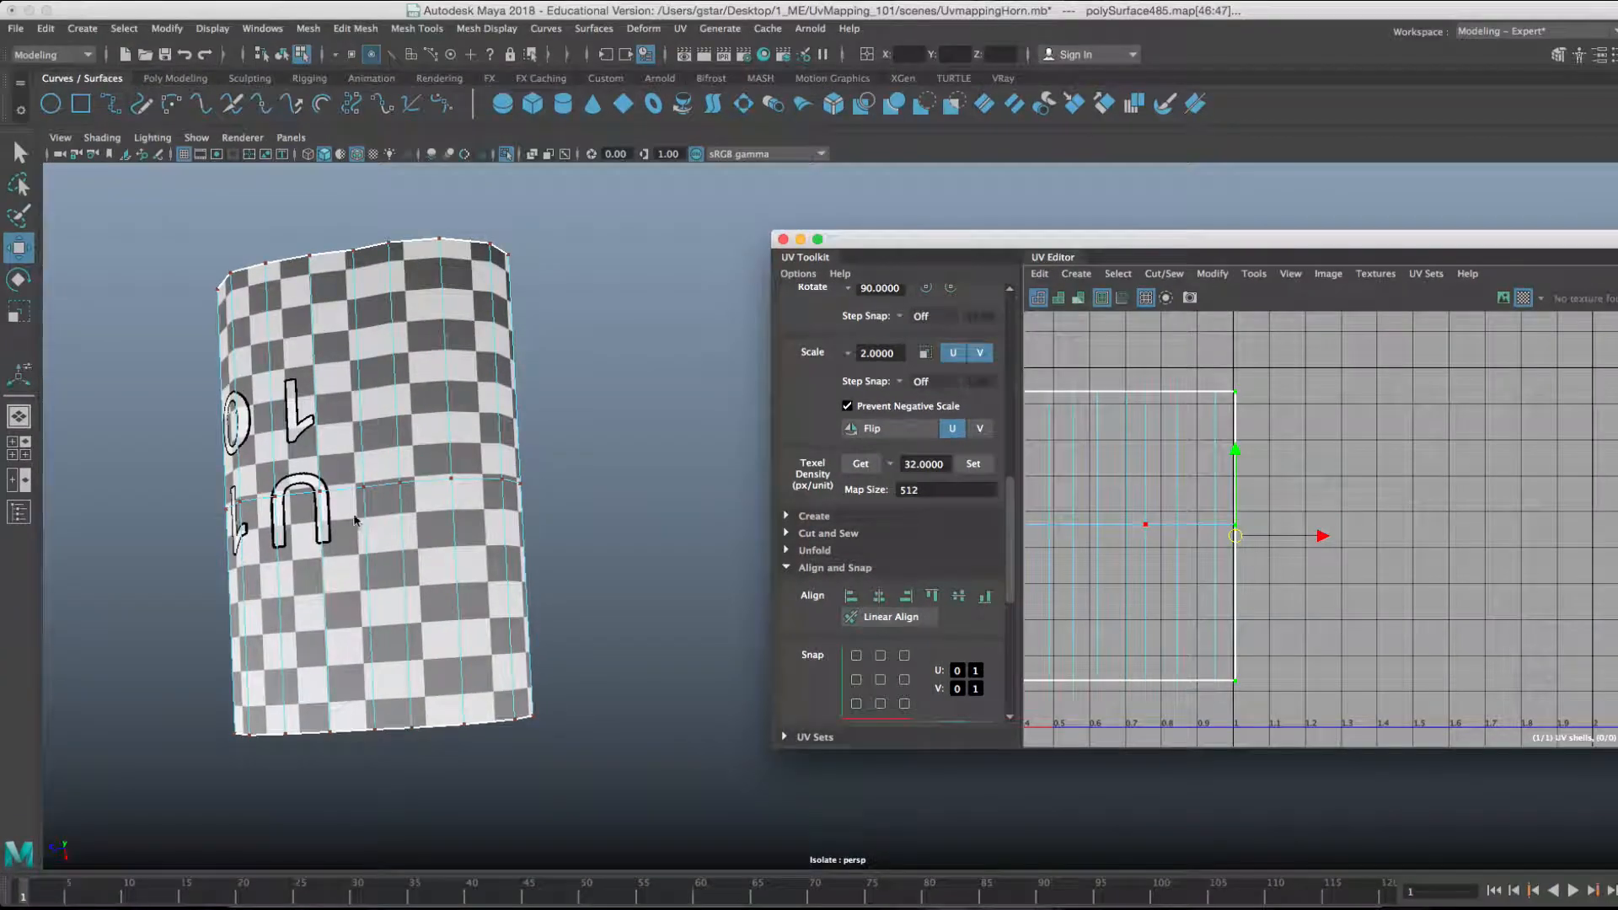
- Try an automatic UV projection on all of the casing's faces and undo it
alt+drag(170, 485, 368, 408)
alt+middle_drag(391, 390, 390, 675)
alt+drag(352, 699, 320, 638)
key(f)
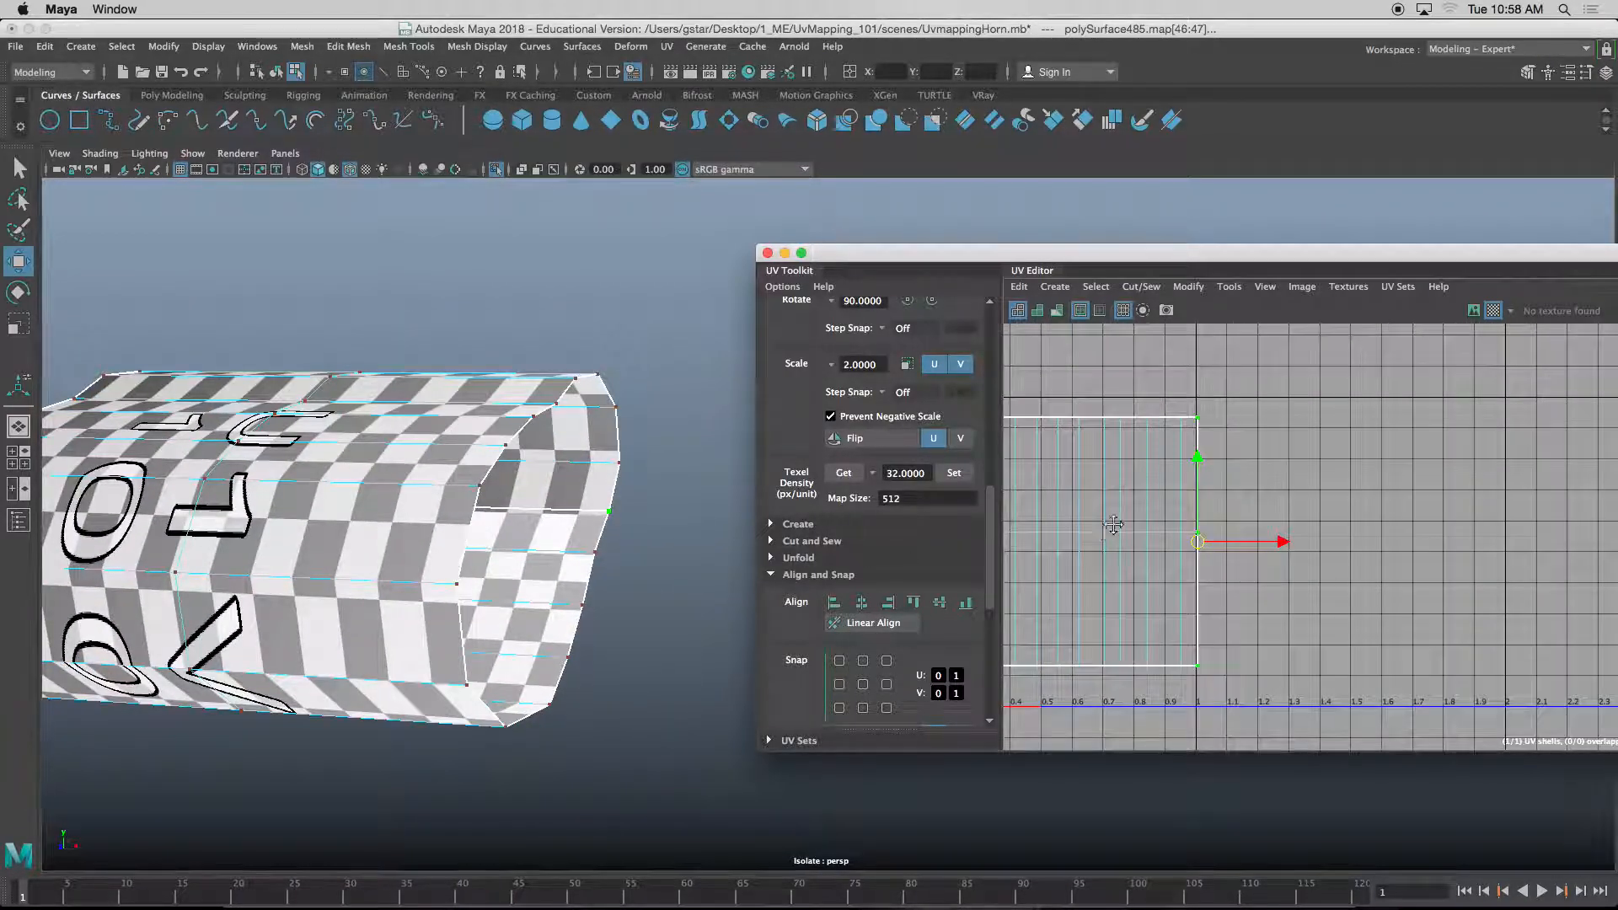
right_drag(1299, 509, 1239, 489)
click(1232, 514)
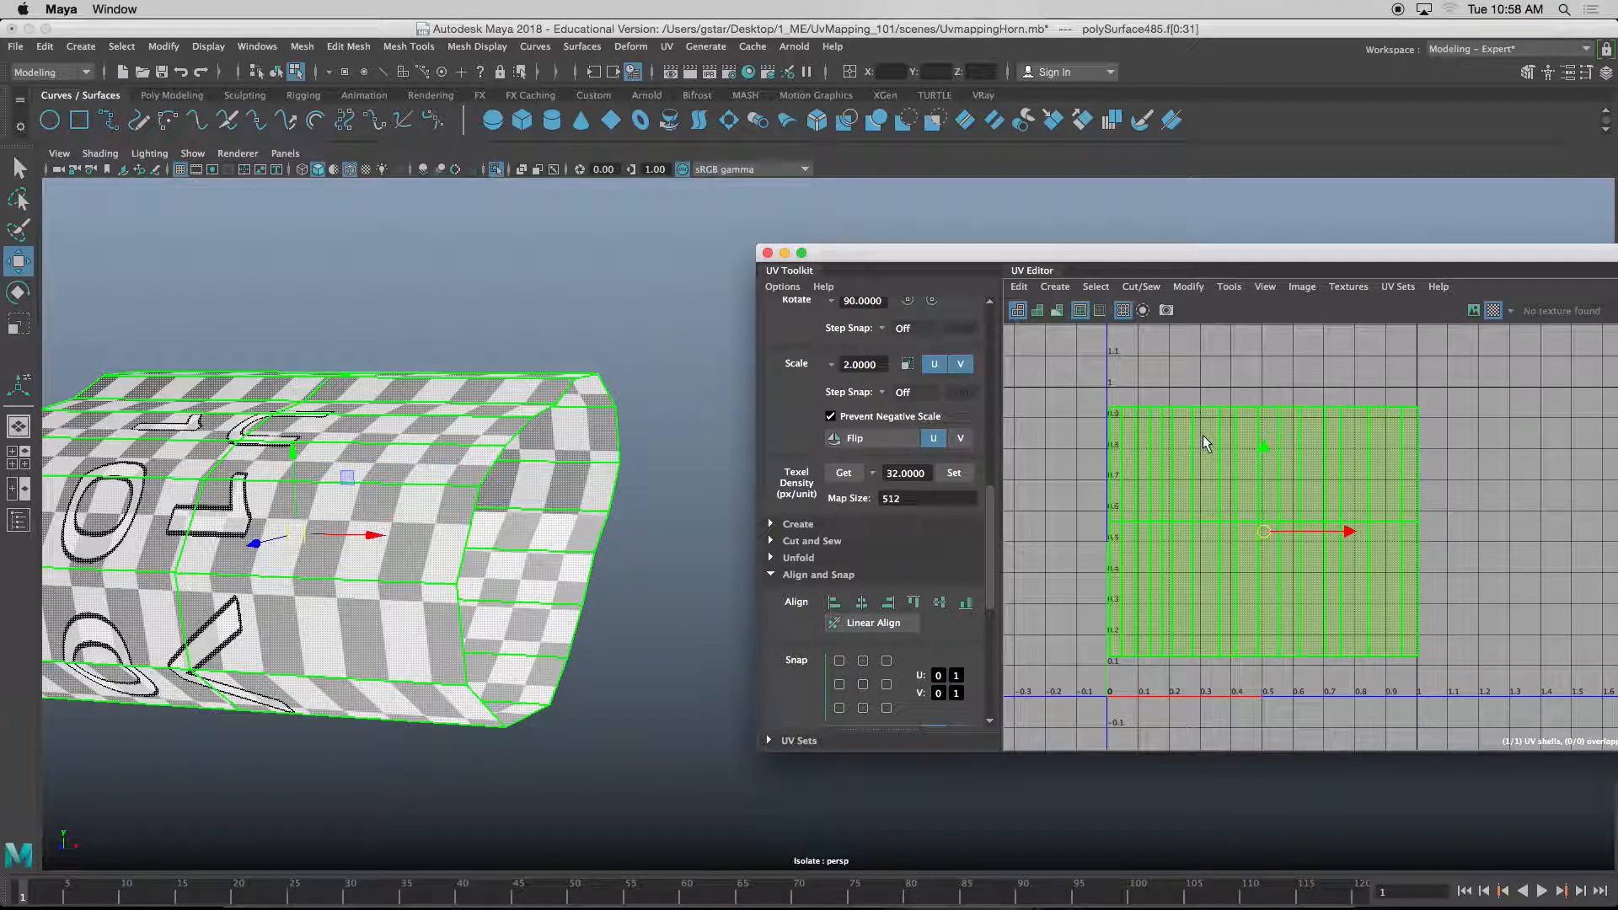
key(F8)
click(1055, 286)
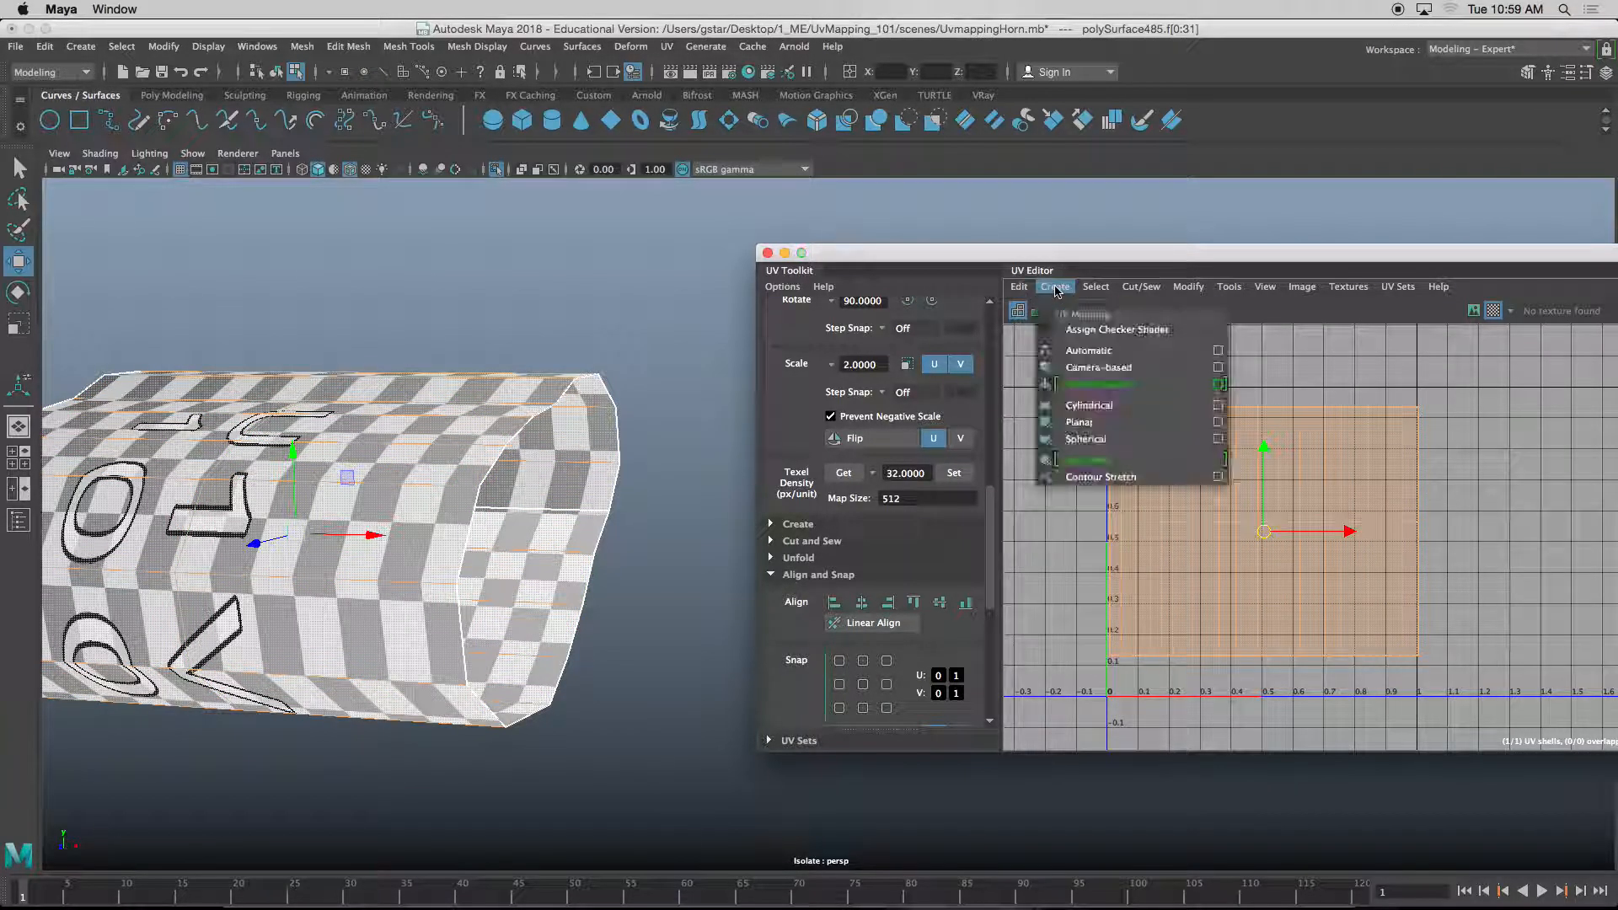
click(1082, 351)
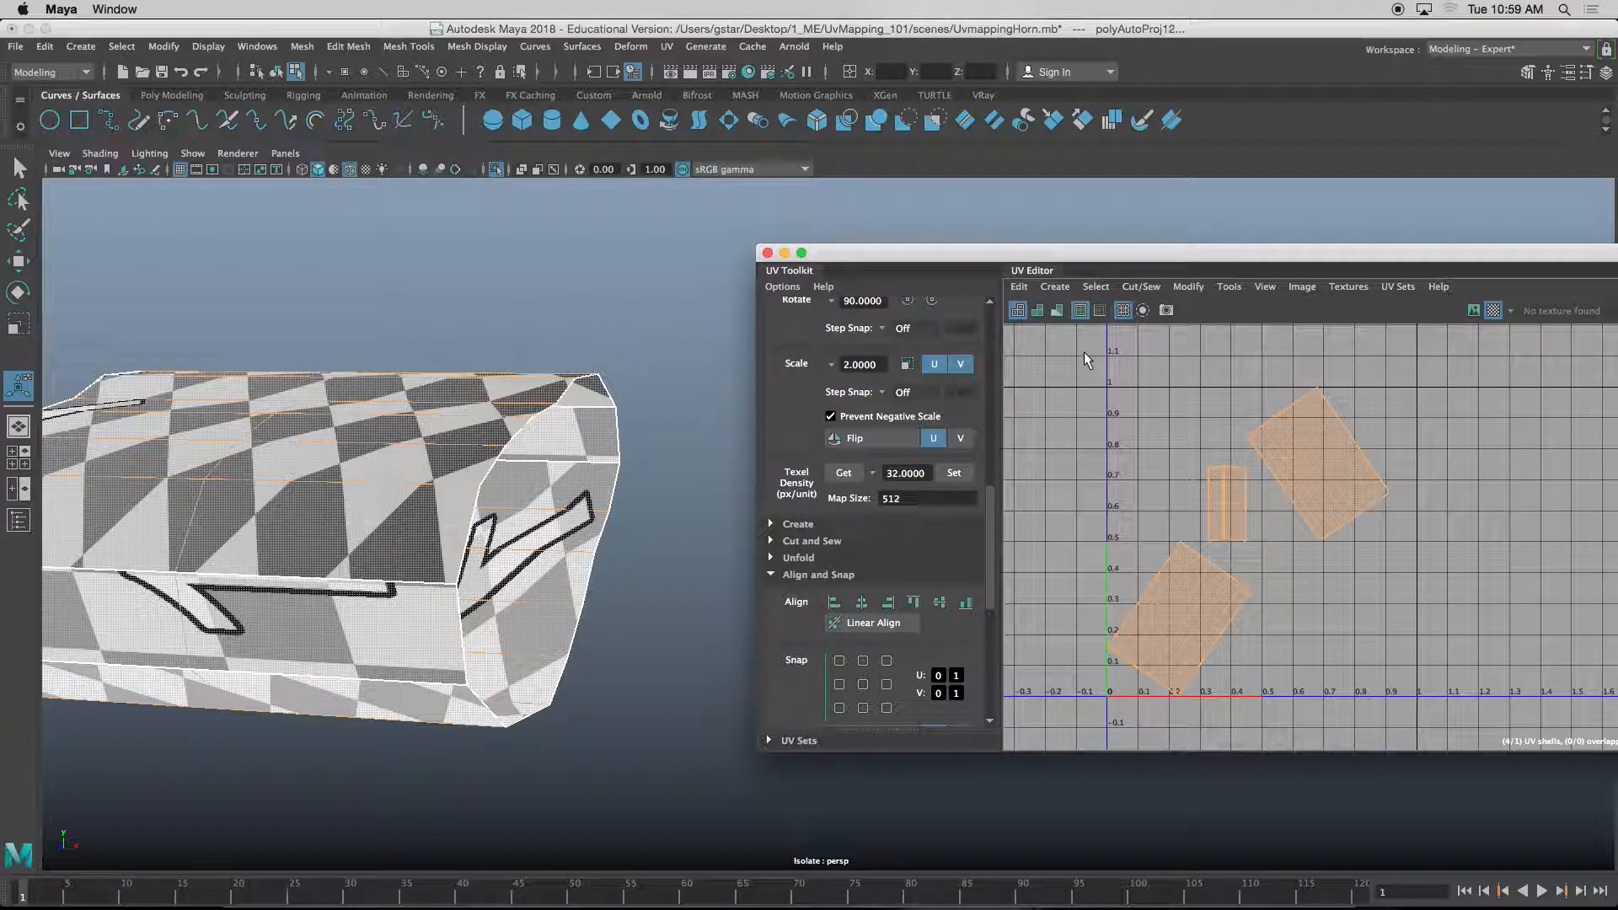
key(super+z)
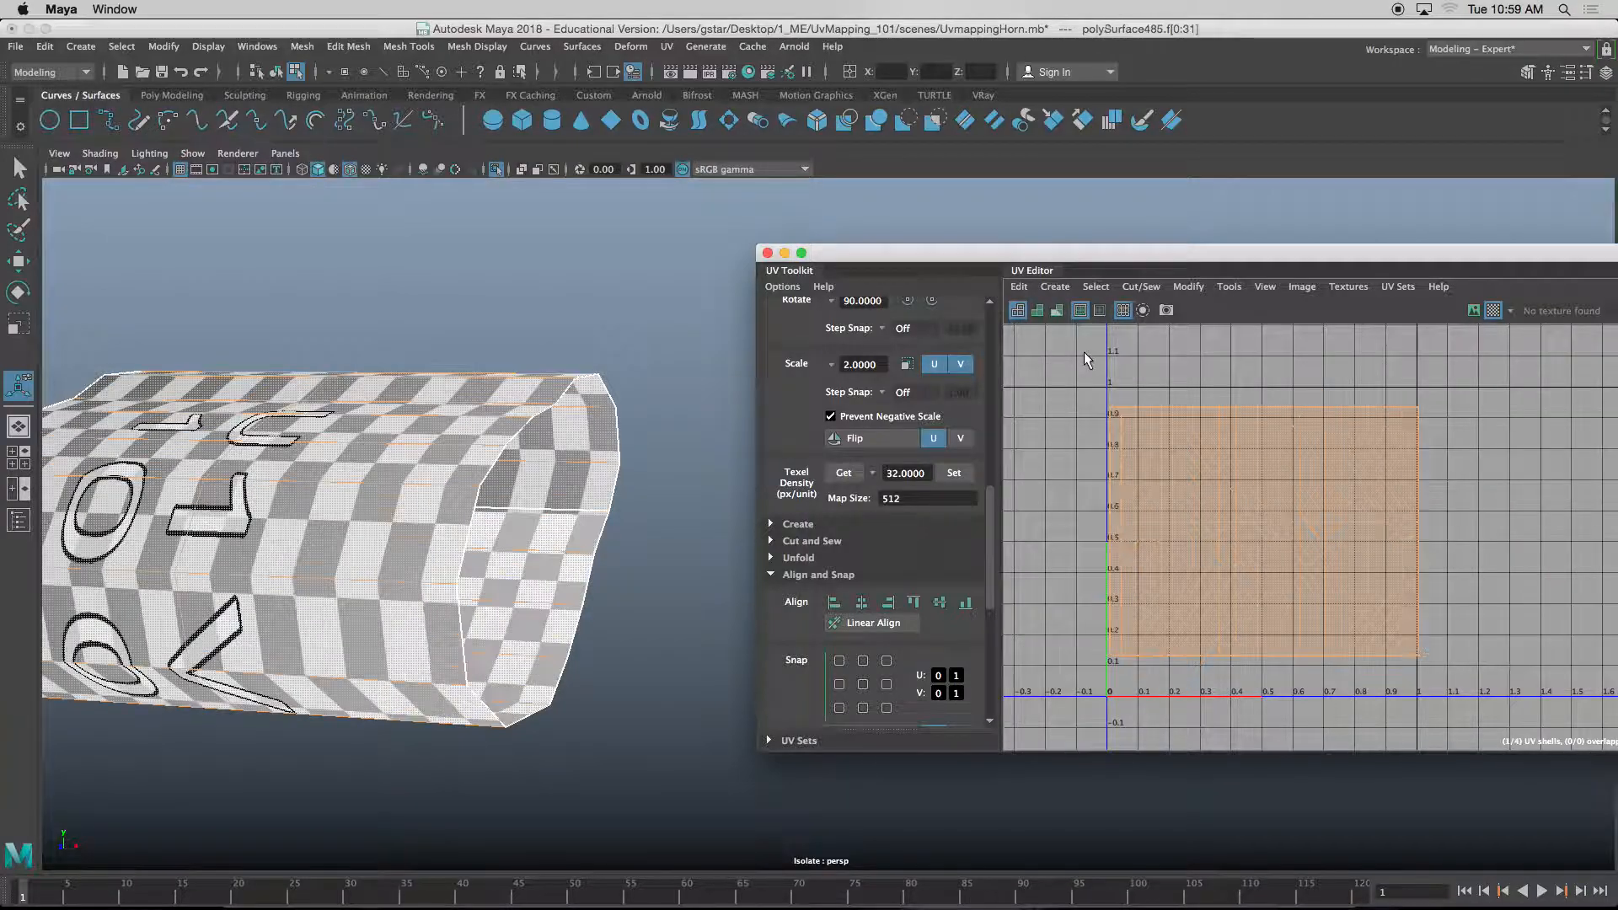
- Select all of the casing's vertices, merge them and return to object selection
scroll(523, 478, down, 3)
alt+drag(505, 478, 552, 486)
right_drag(486, 428, 415, 430)
drag(145, 291, 664, 760)
click(348, 47)
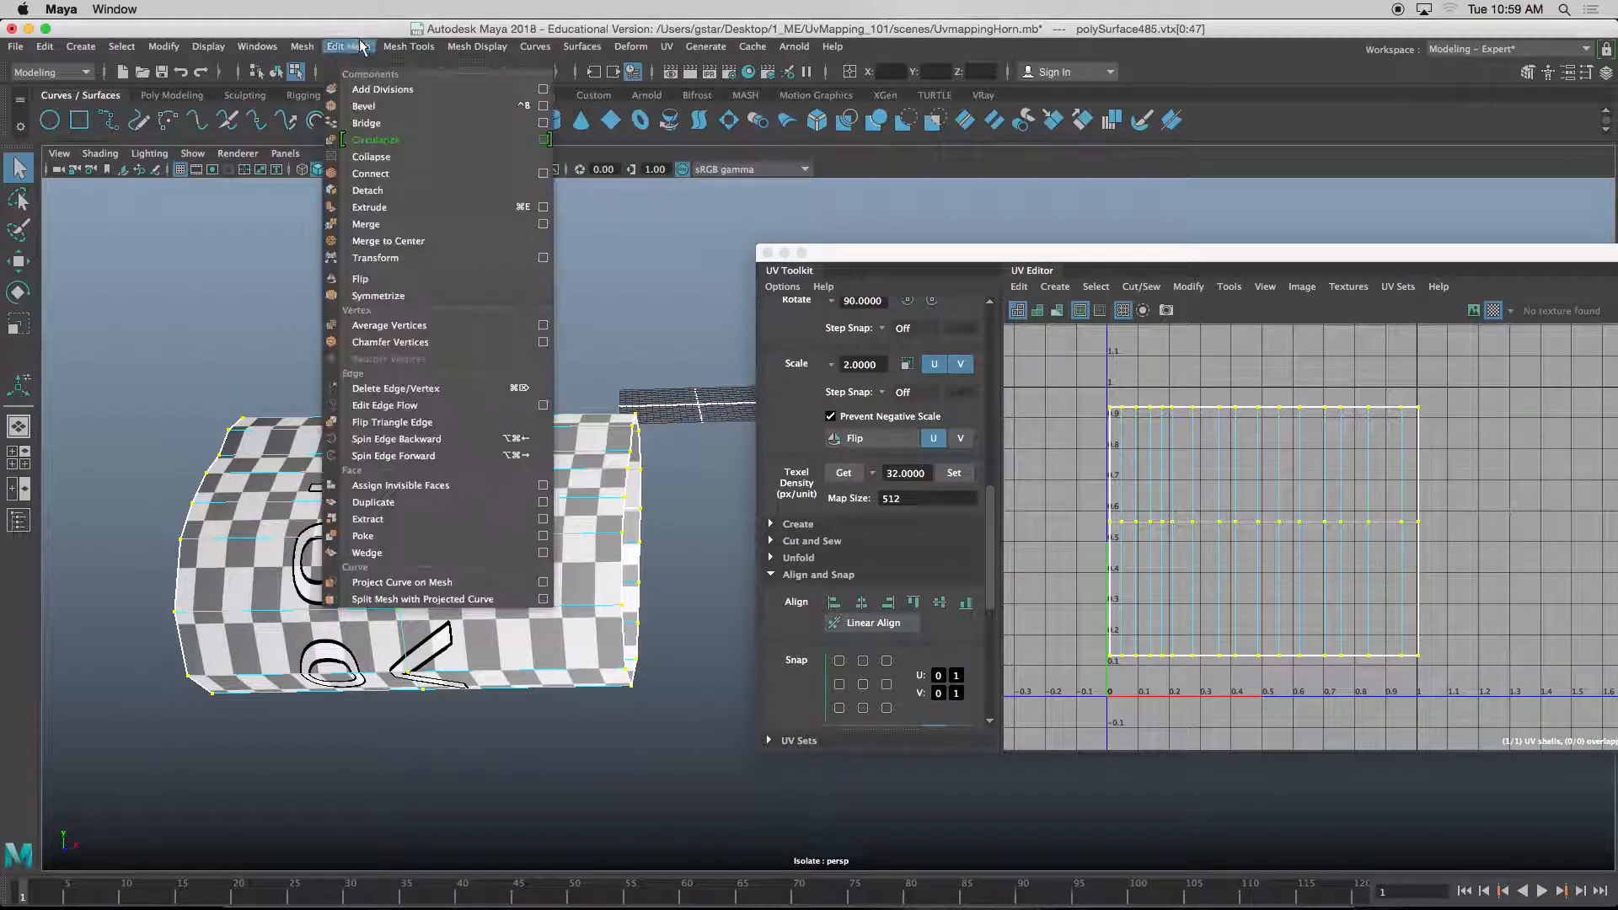
click(382, 226)
right_drag(472, 462, 544, 457)
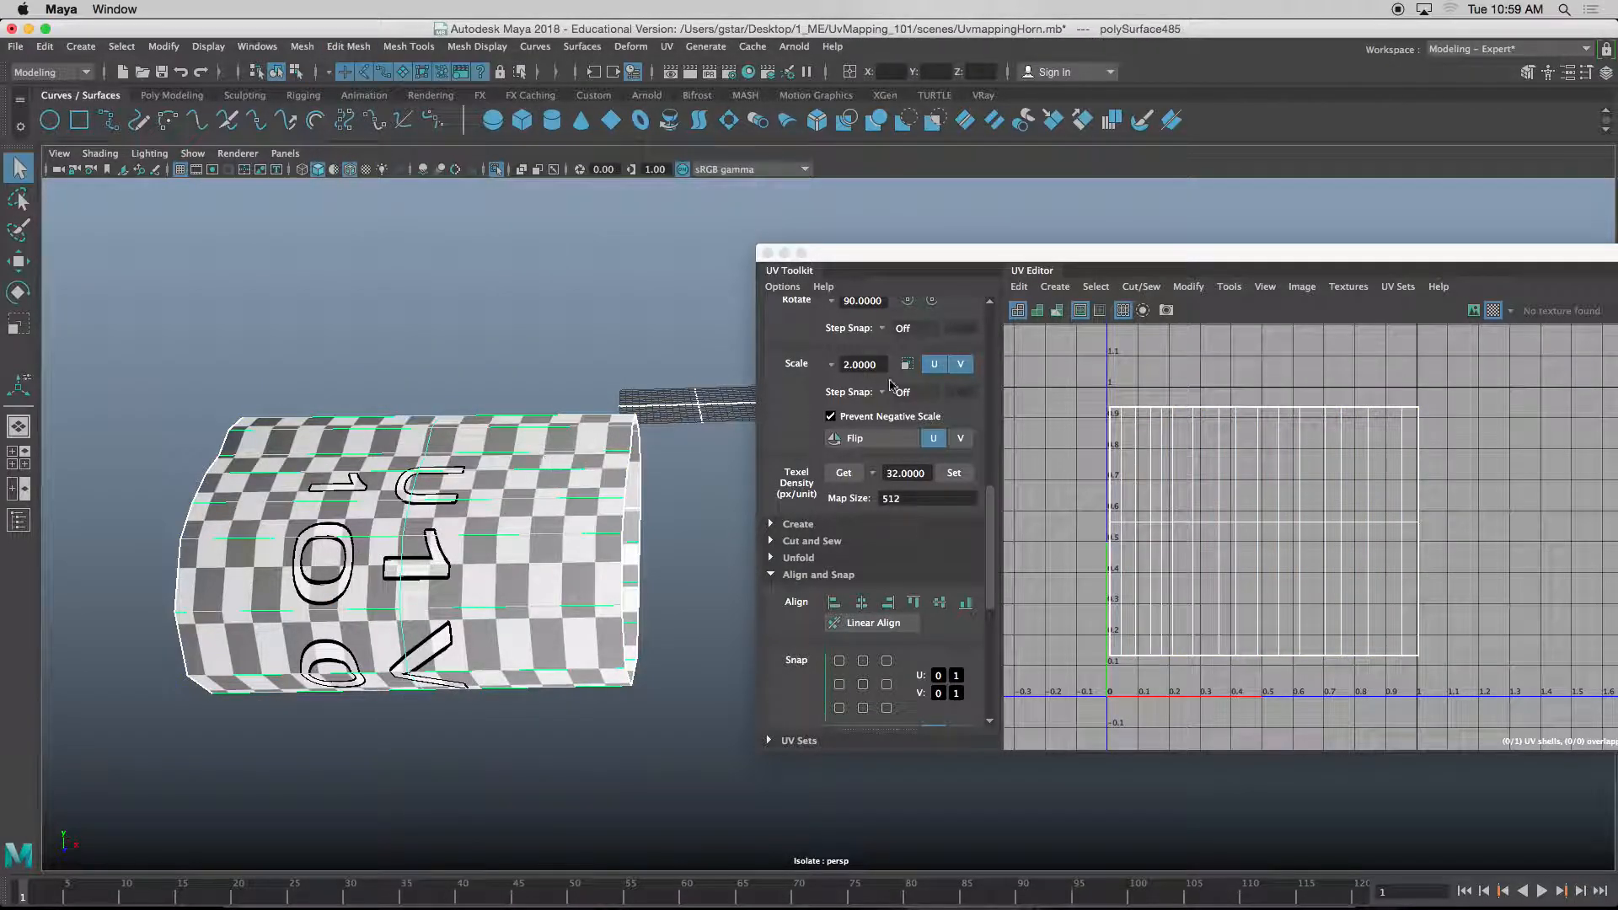
- Try the automatic UV projection on the merged casing as a whole object and undo it
click(1055, 287)
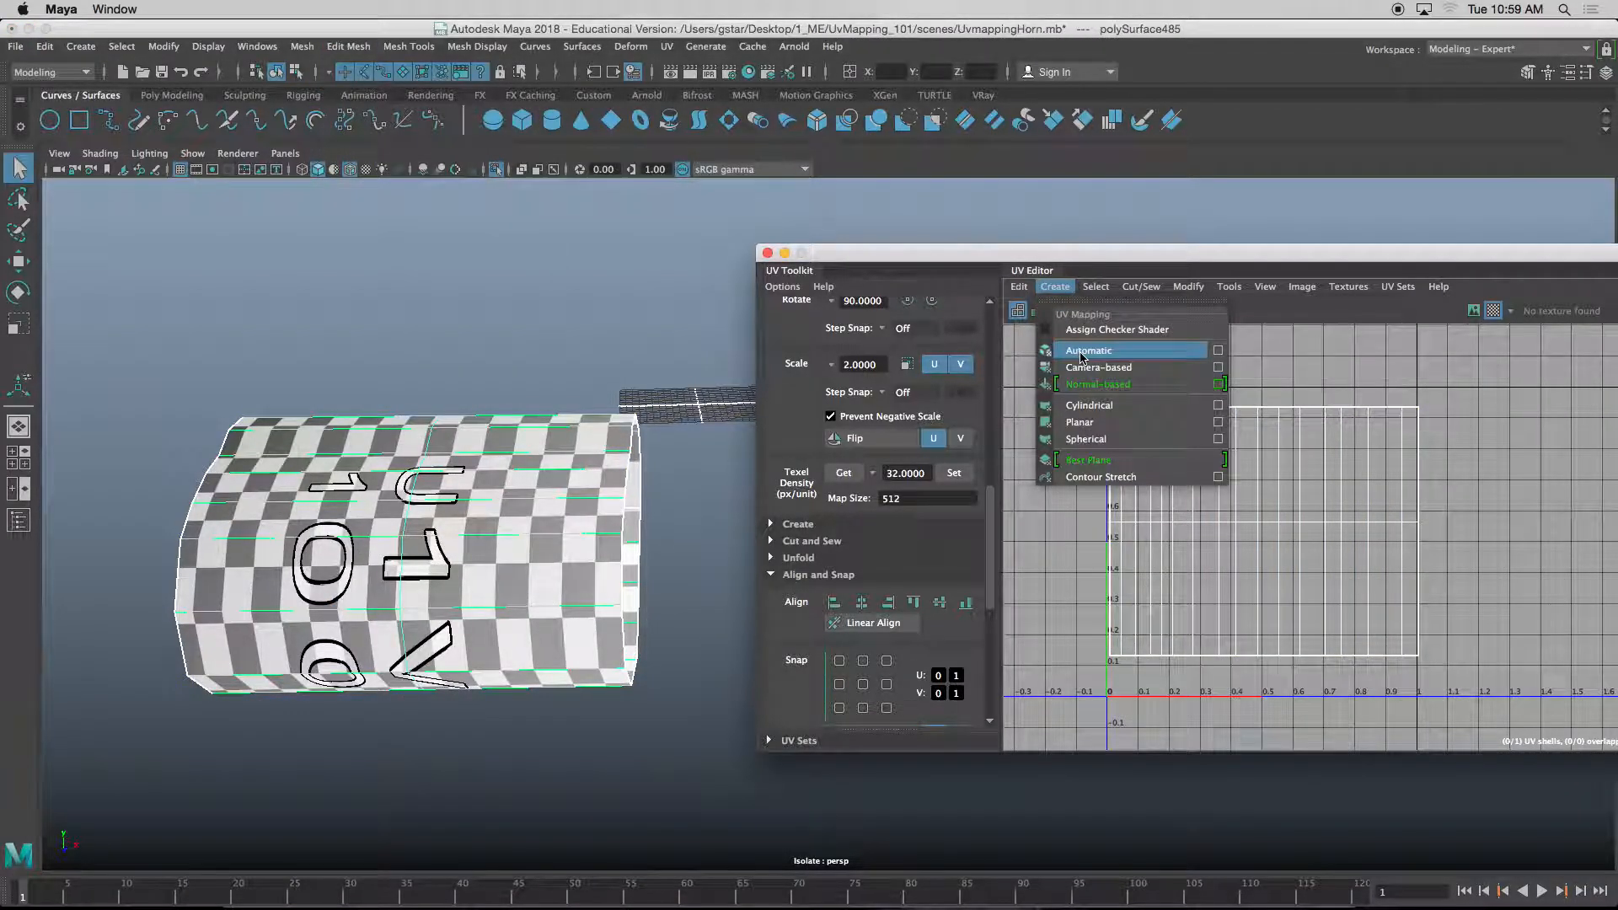
click(1081, 358)
key(ctrl+z)
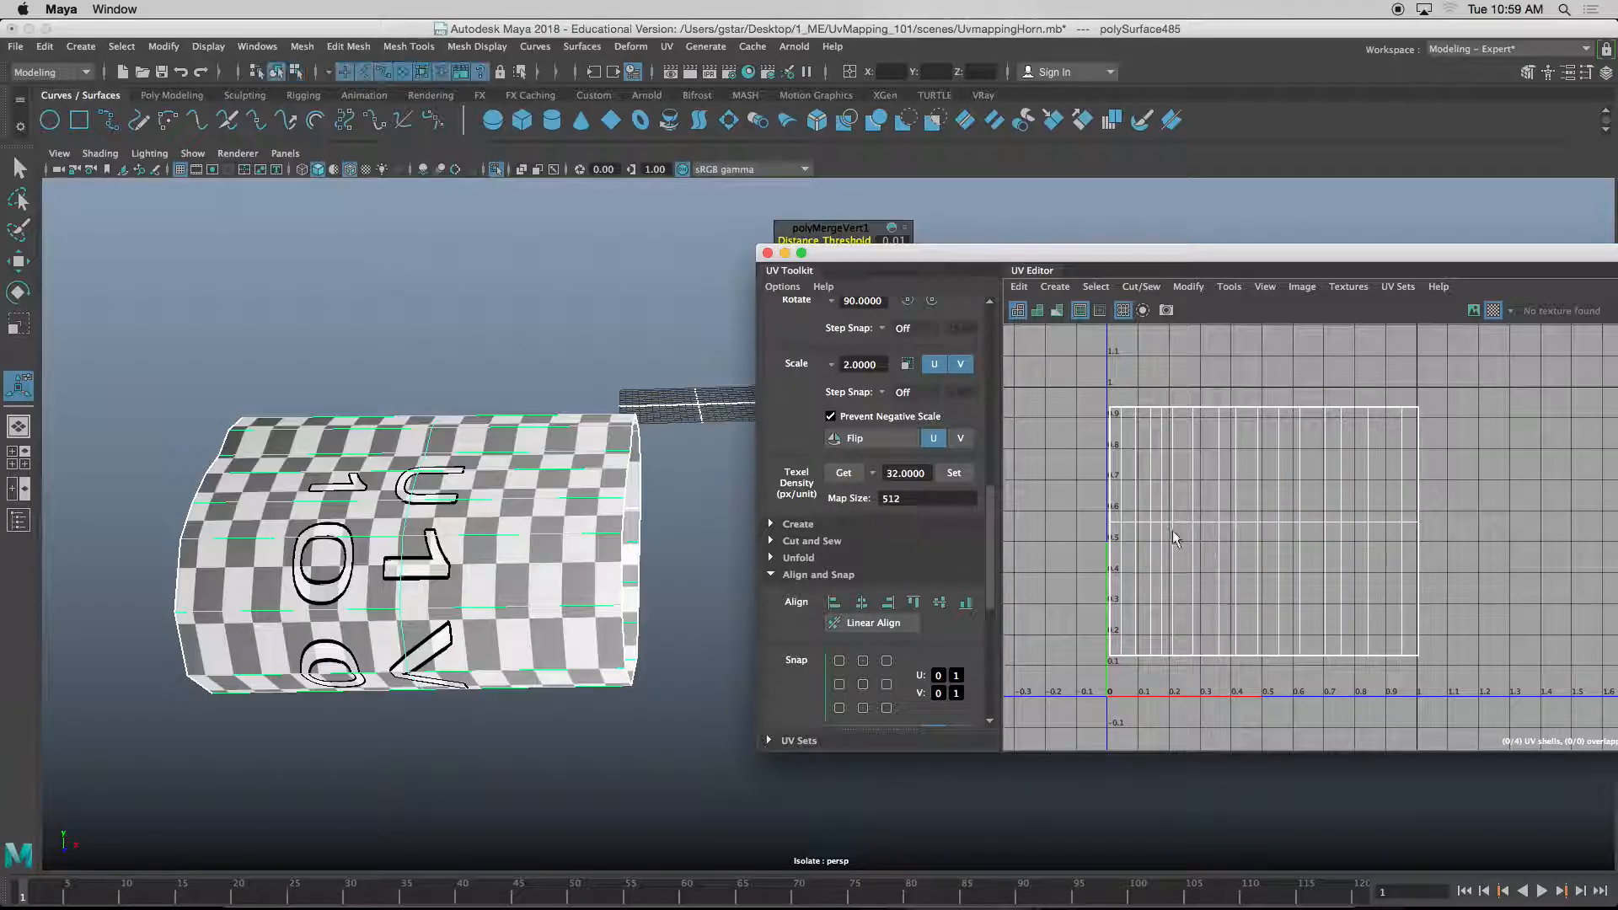
- Select the columns along the casing shell's left side as UVs and shift them outward in U, repeating with a smaller outer group
alt+drag(555, 498, 560, 548)
right_drag(1120, 451, 1190, 451)
drag(1190, 674, 1096, 397)
key(w)
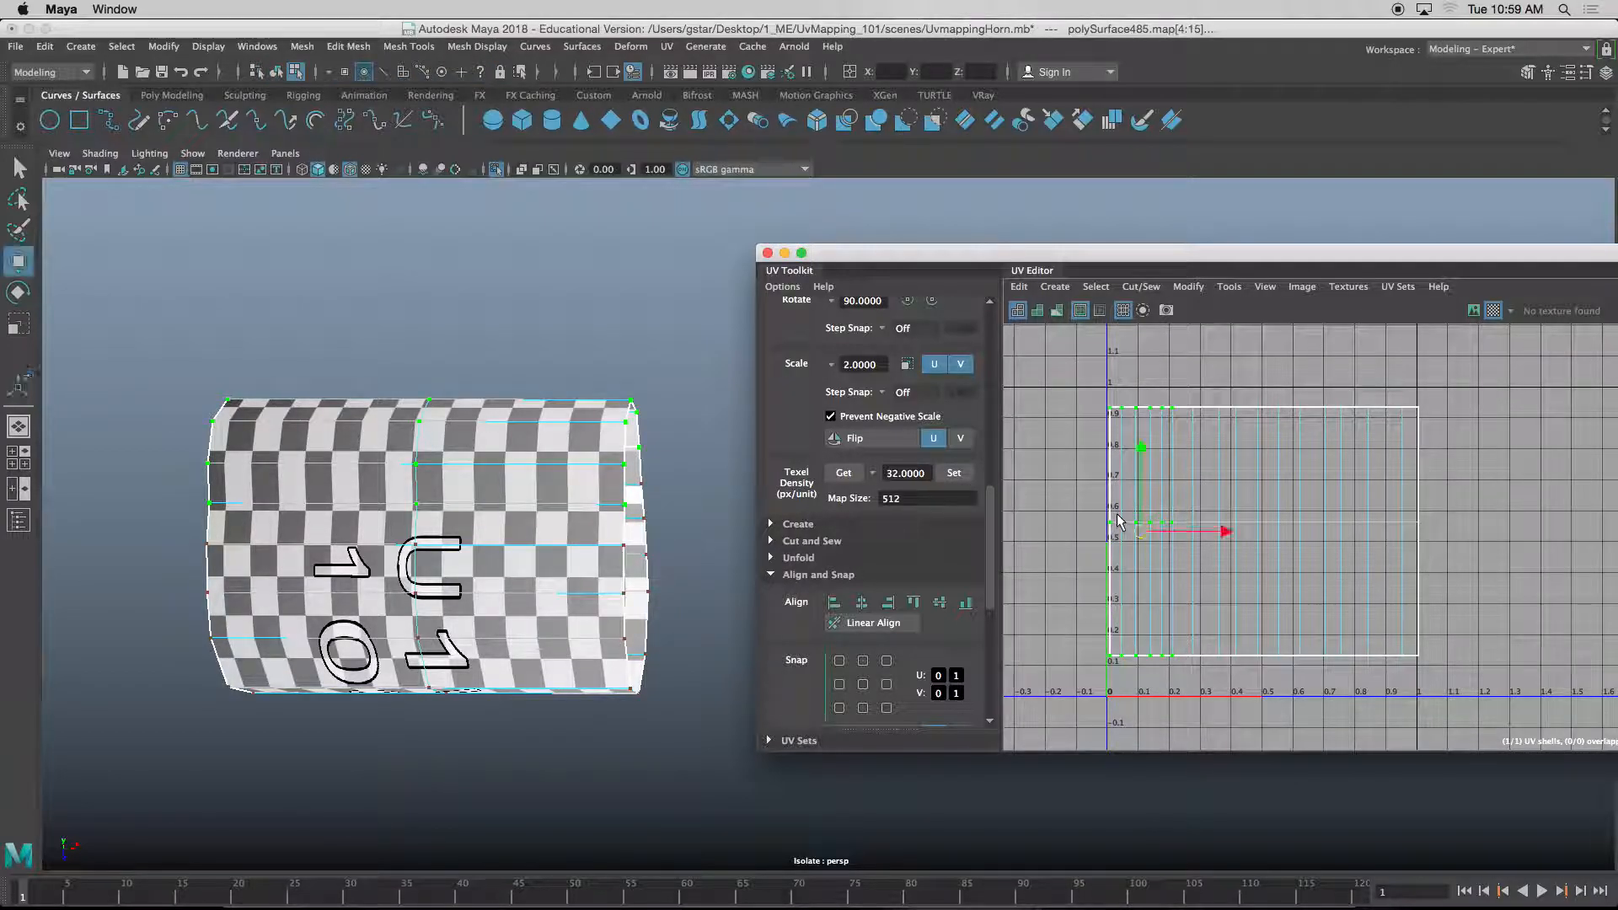
drag(1226, 535, 1215, 533)
drag(1065, 364, 1155, 706)
alt+drag(582, 478, 732, 495)
drag(1210, 534, 1194, 534)
- Keep spreading successively smaller groups of left-hand UV columns outward in U to even out the casing's checker squares
drag(1052, 374, 1138, 688)
drag(1191, 535, 1176, 538)
drag(1096, 683, 1106, 702)
drag(1168, 535, 1163, 536)
alt+drag(545, 516, 556, 593)
drag(1161, 533, 1151, 536)
drag(1075, 694, 1076, 693)
drag(1146, 531, 1131, 537)
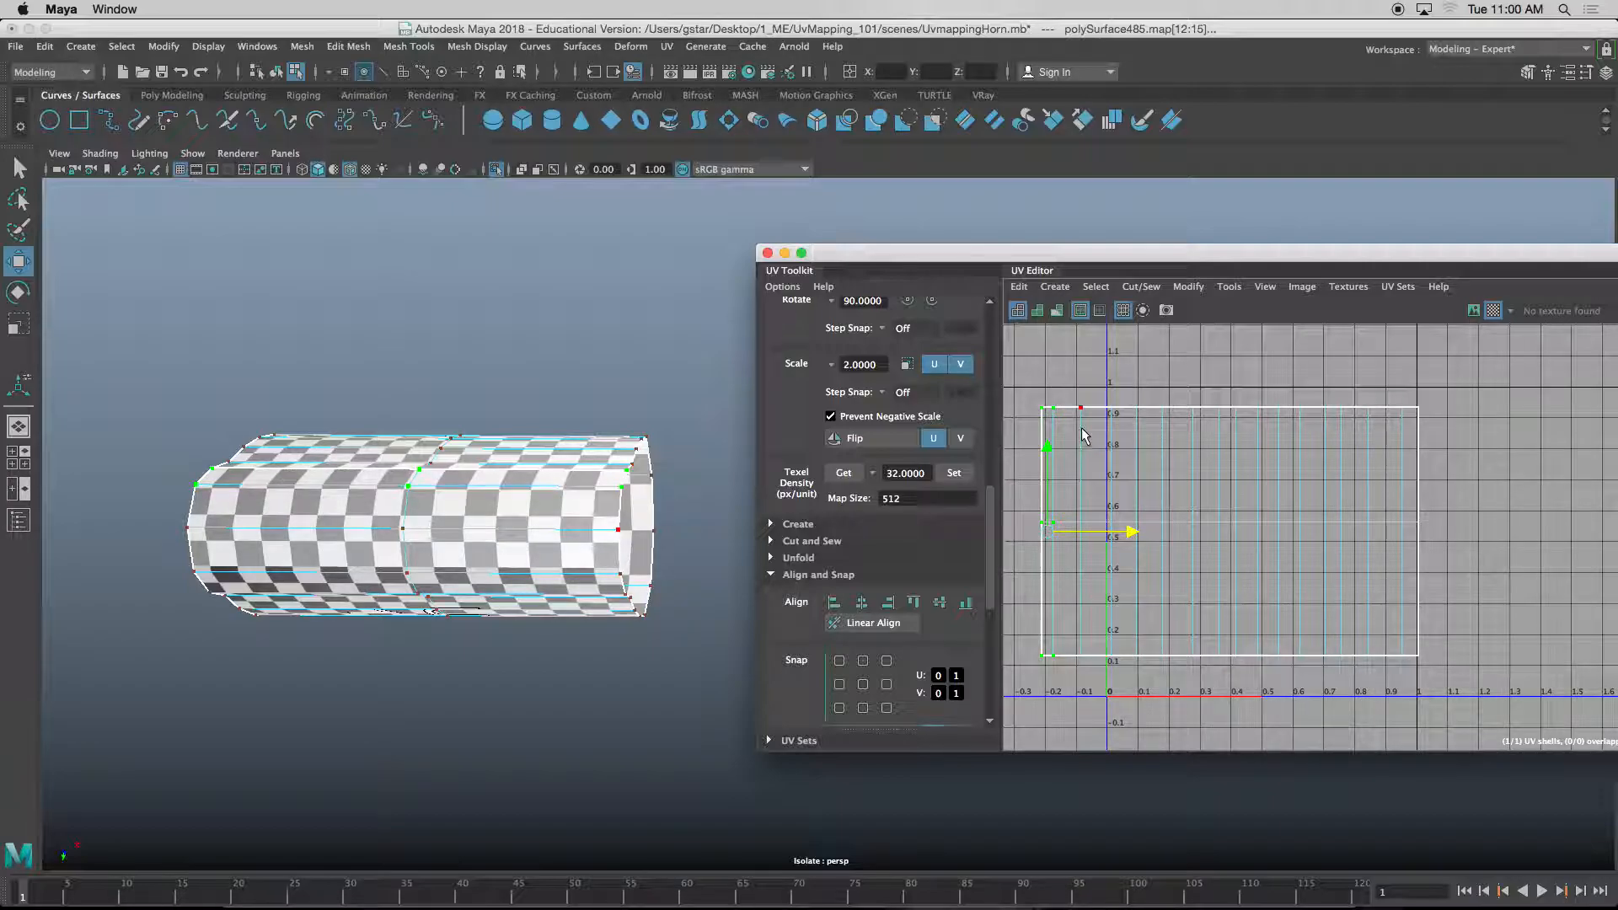
- Move the casing shell's left border column slightly farther outward in U and inspect the checker around the seam
drag(1021, 408, 1047, 679)
drag(1127, 530, 1120, 530)
alt+drag(592, 526, 566, 563)
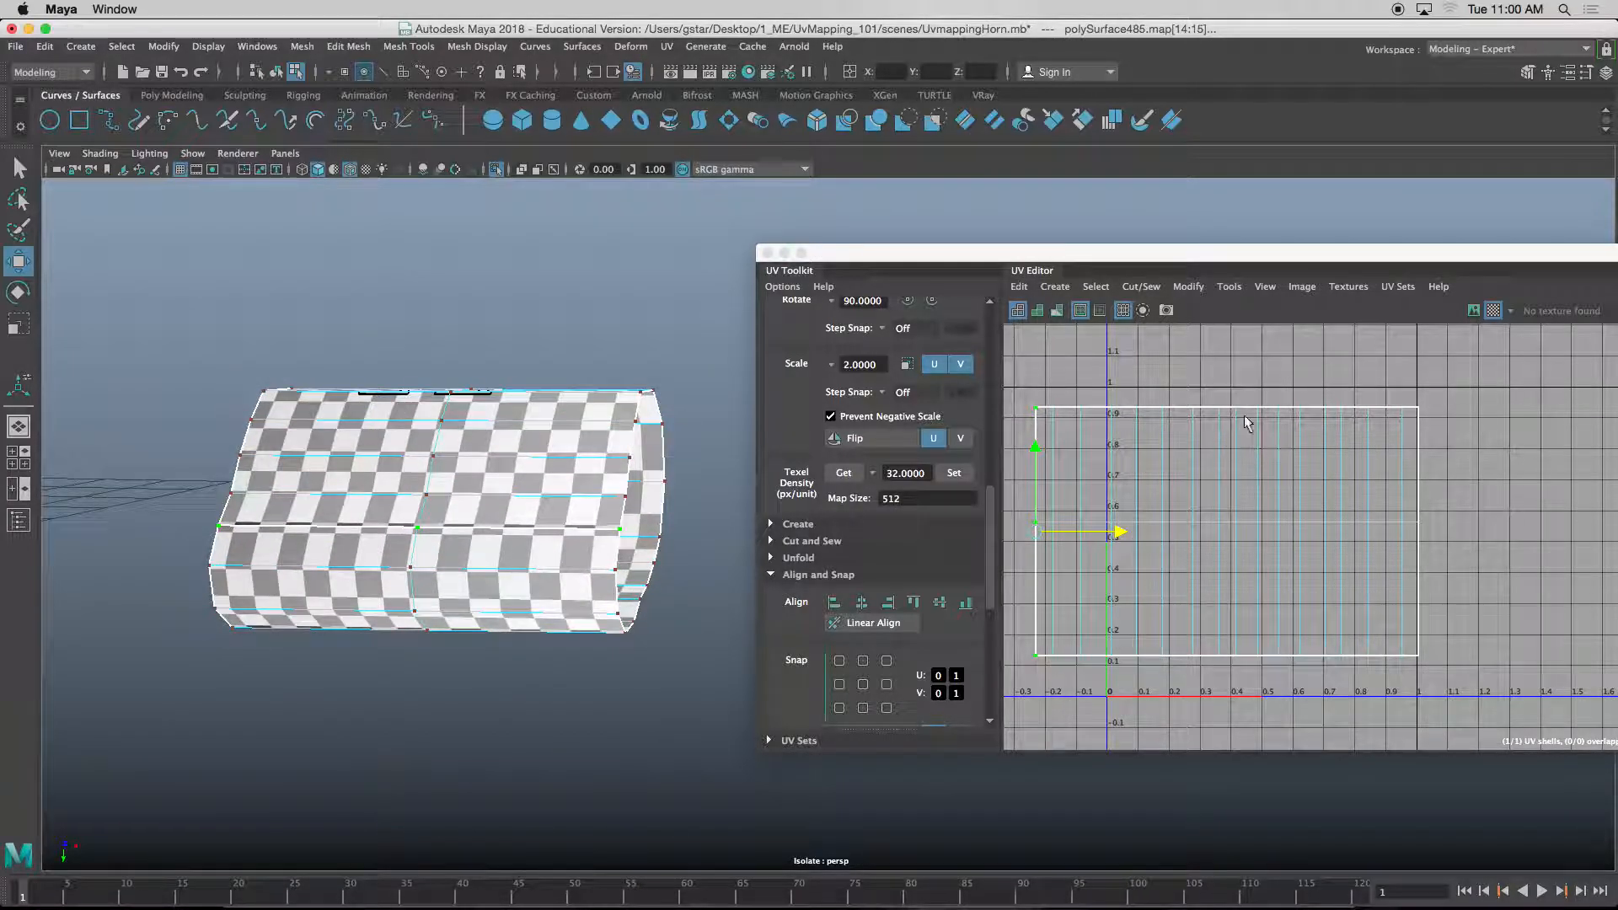
alt+drag(450, 554, 473, 541)
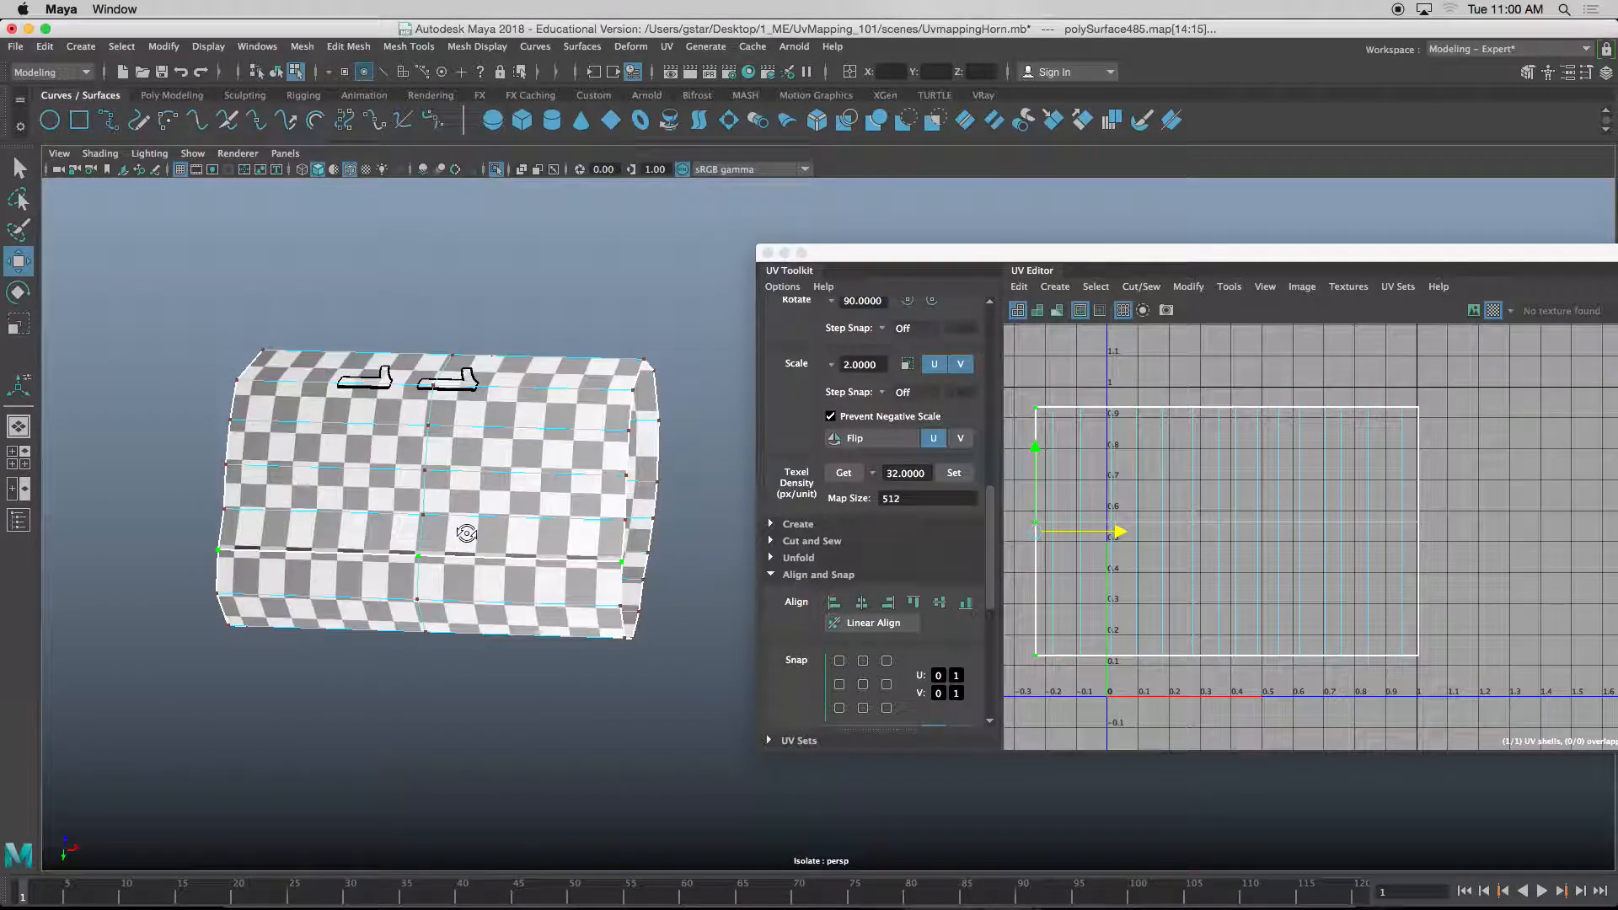
alt+drag(632, 568, 742, 540)
- Move the casing shell's right border outward in U, then shift the last two columns together in the same direction
click(1412, 421)
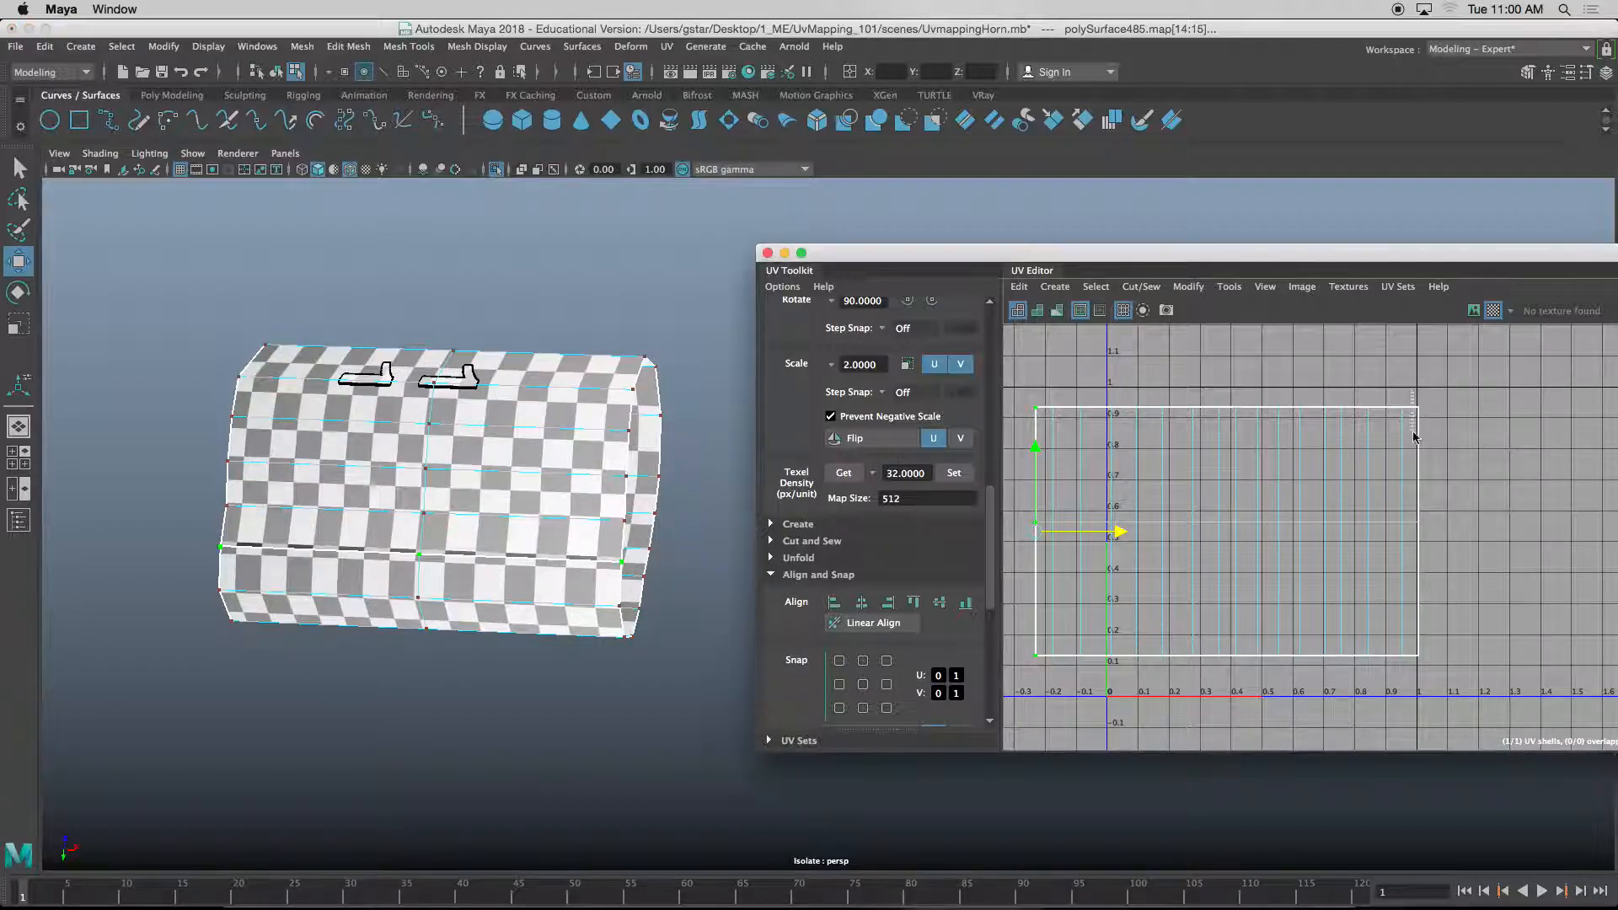
drag(1439, 672, 1439, 670)
drag(1504, 530, 1511, 532)
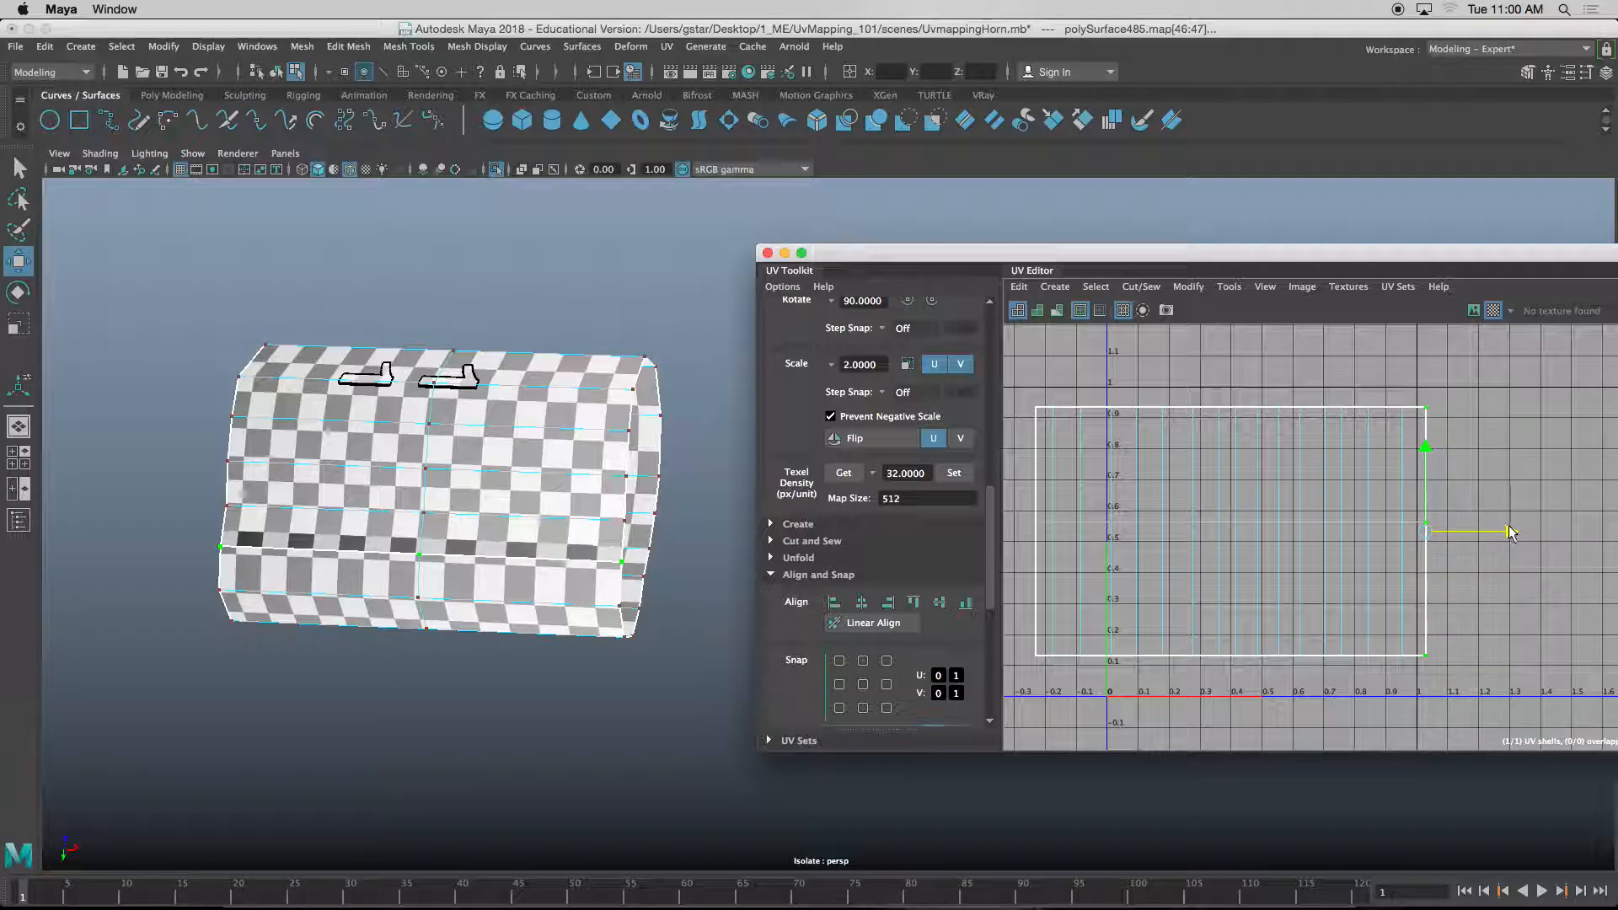
drag(1394, 414, 1405, 664)
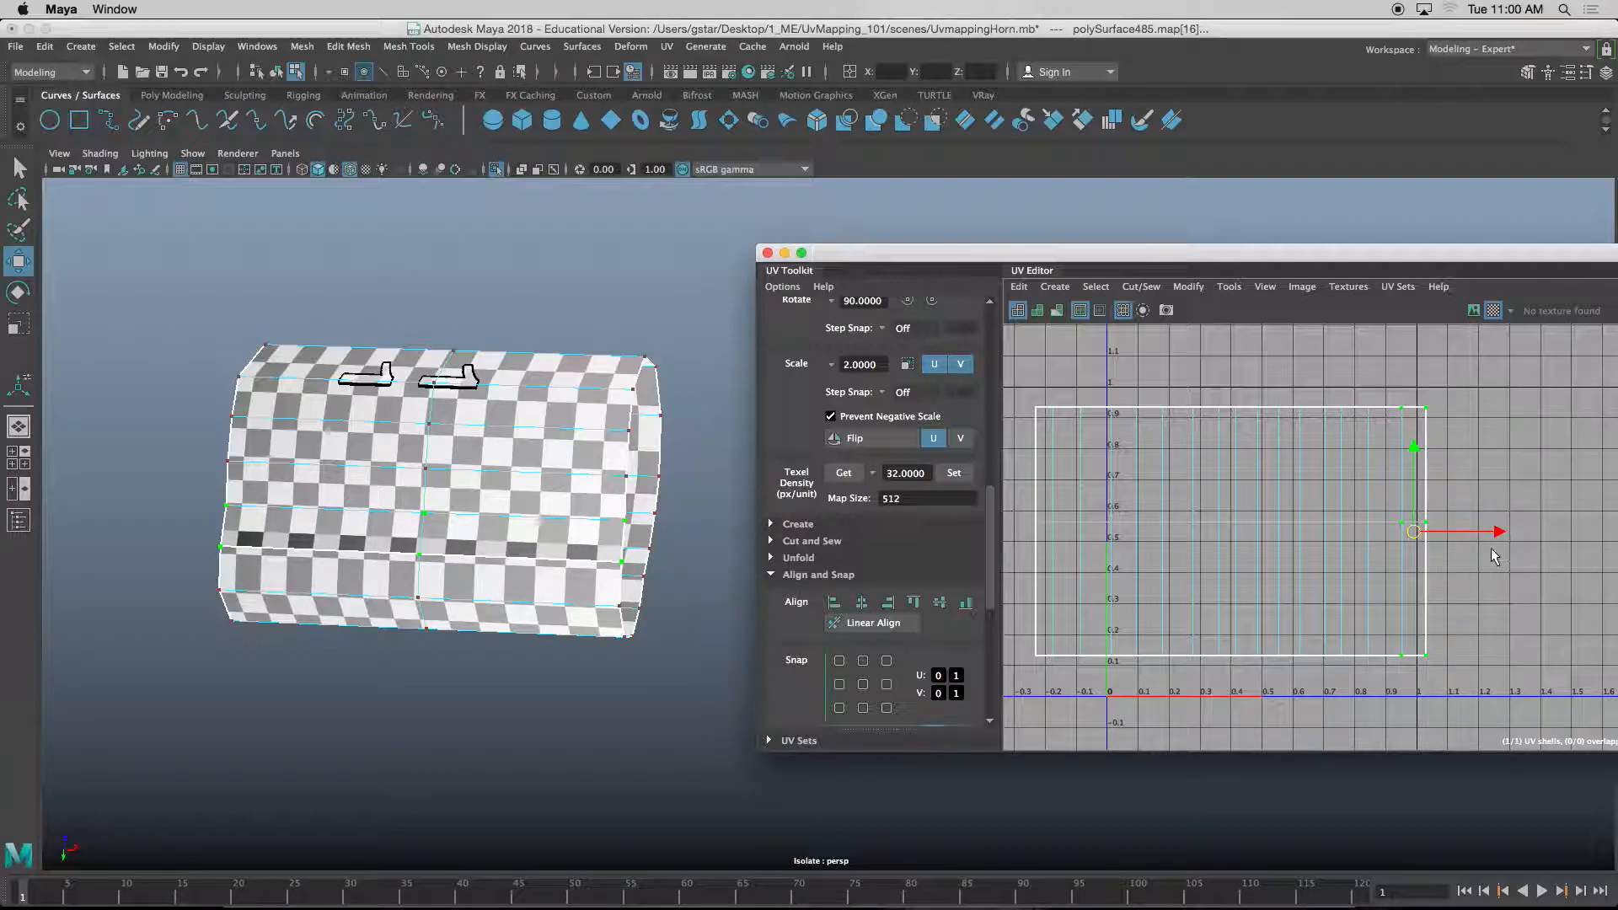
drag(1500, 534, 1506, 535)
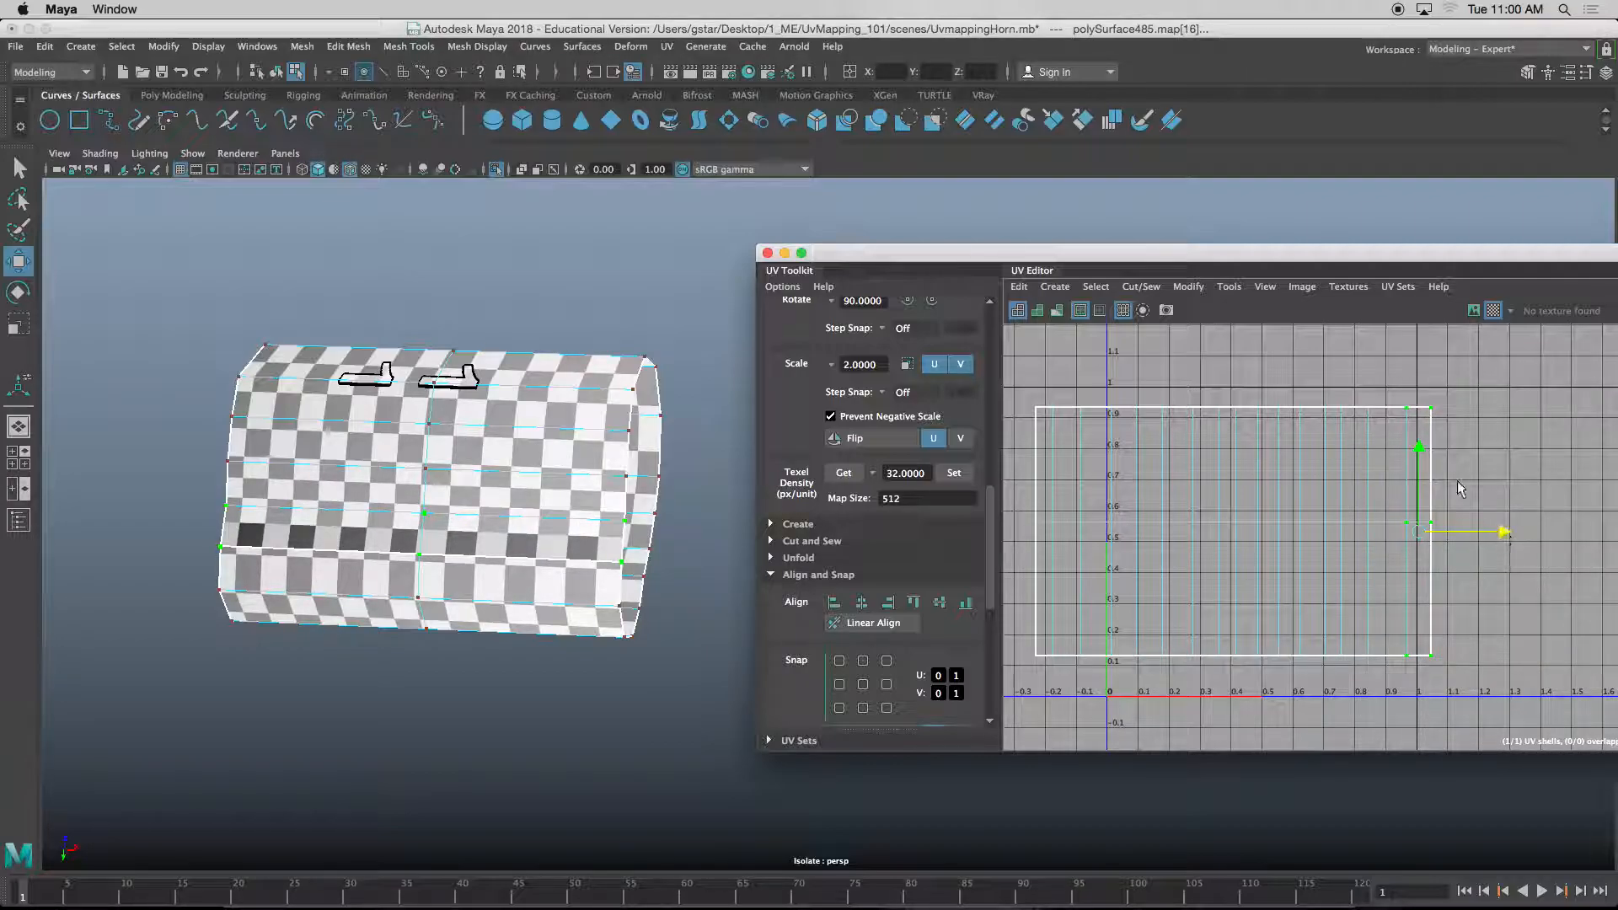
- Adjust the U position of the last three UV columns on the right side, then of the last four together
drag(1439, 642, 1439, 665)
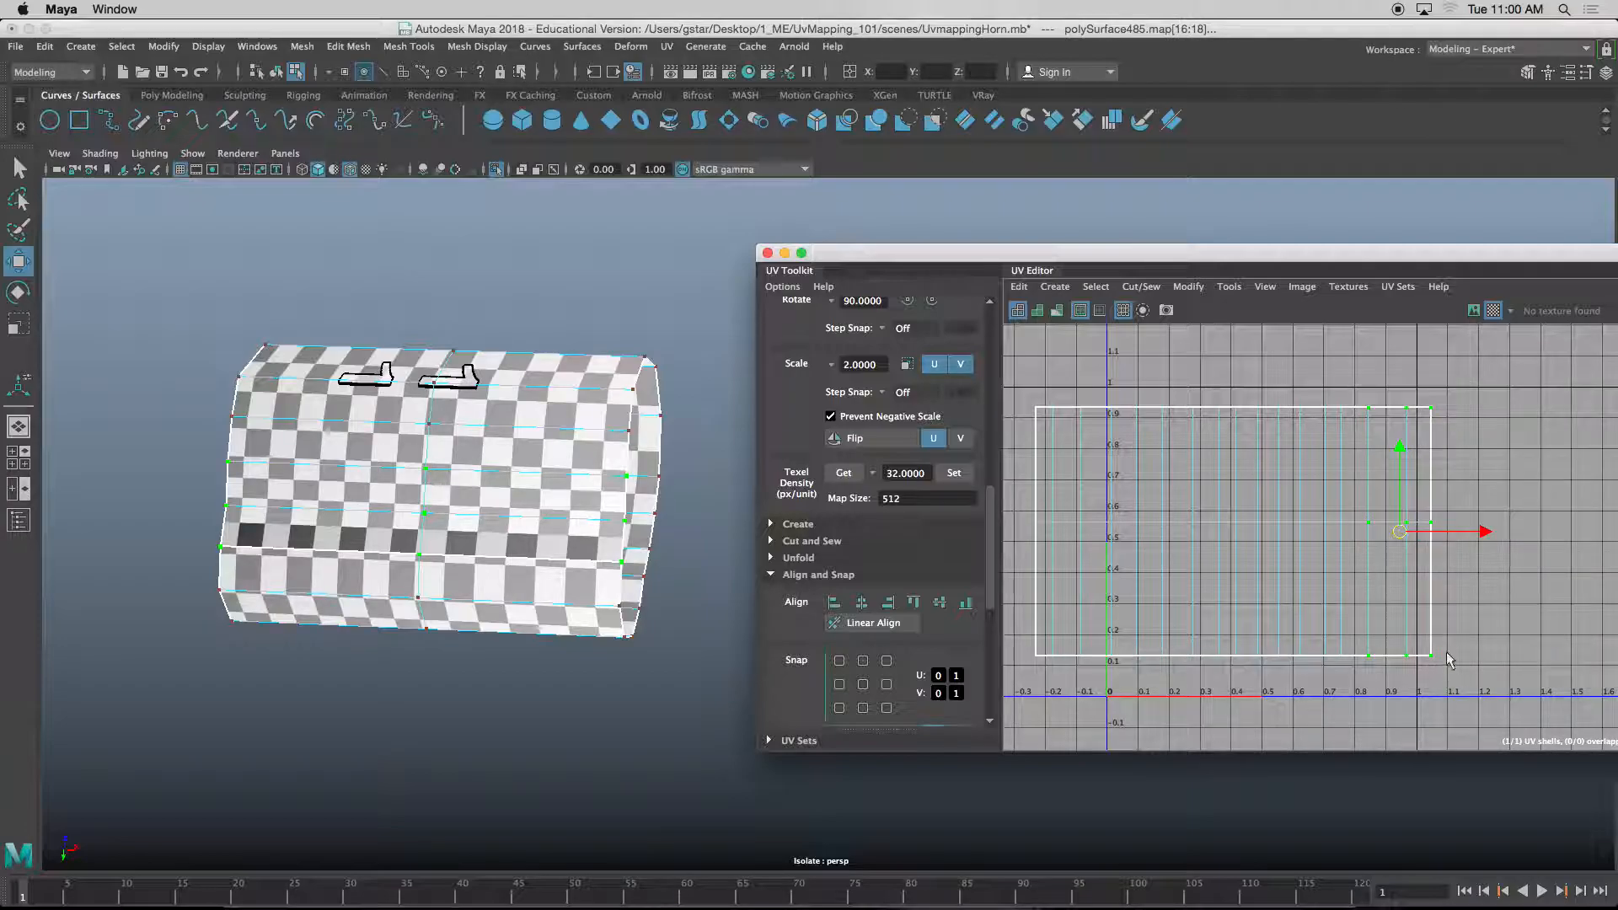
drag(1486, 536, 1482, 536)
drag(1336, 380, 1488, 697)
drag(1471, 533, 1476, 533)
alt+drag(525, 430, 525, 506)
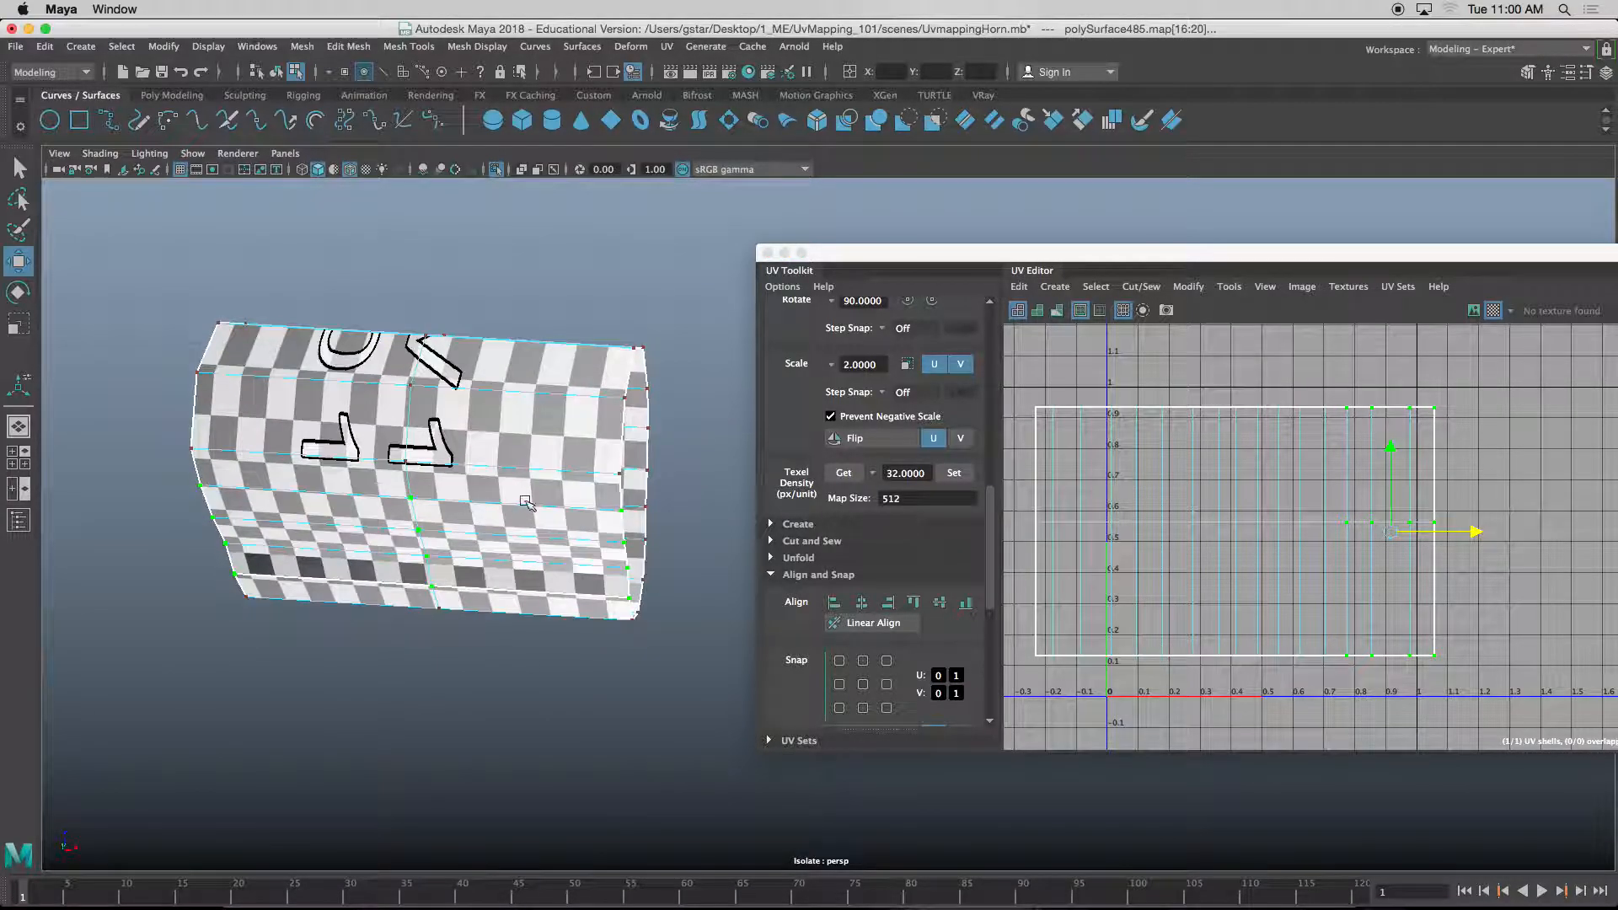
- Shift the last five right-hand UV columns outward in U, then repeat with the next column inward included
click(618, 476)
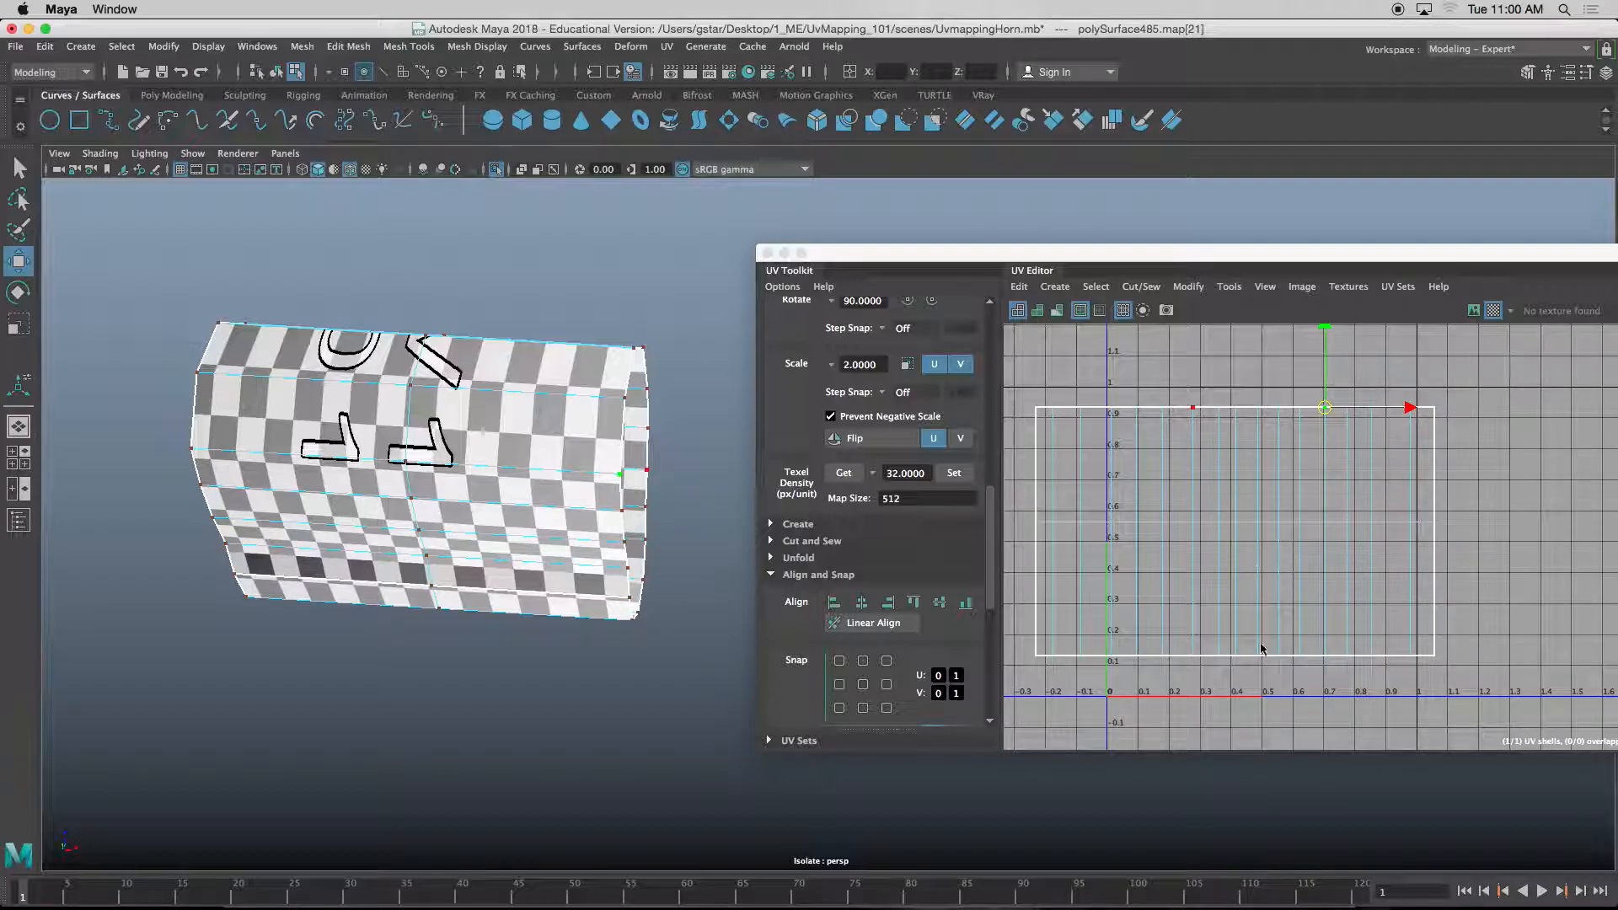
drag(1317, 387, 1476, 734)
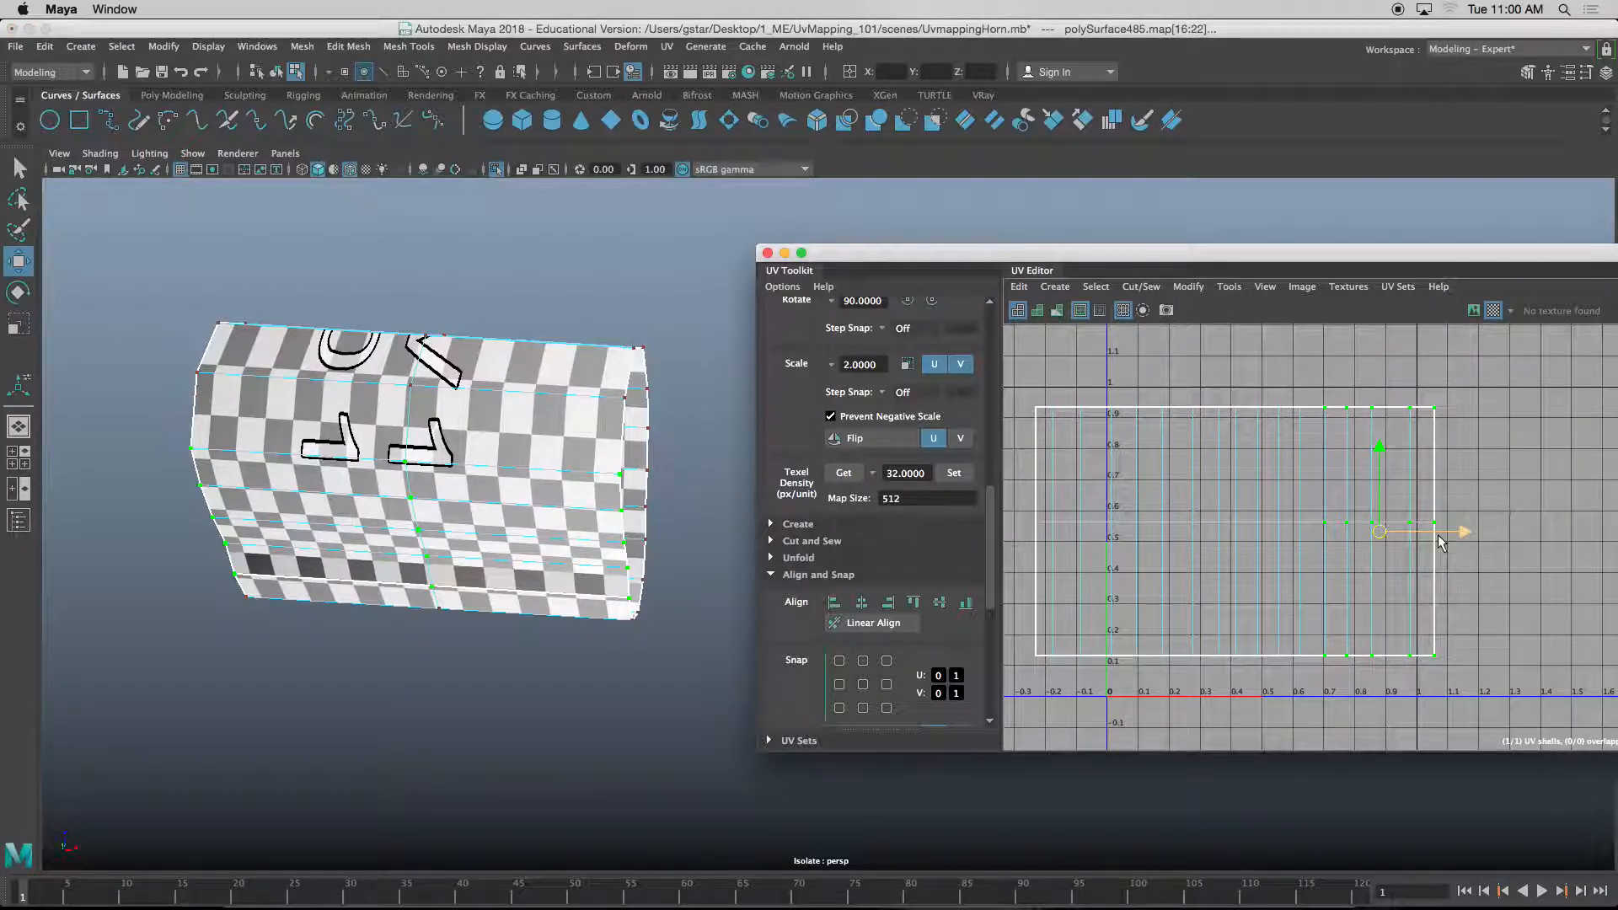
drag(1460, 527, 1472, 527)
drag(1284, 389, 1521, 694)
drag(1454, 533, 1459, 531)
- Extend the right-hand UV group by another column, shift it outward in U and return to object selection
scroll(527, 432, down, 3)
alt+drag(527, 433, 540, 516)
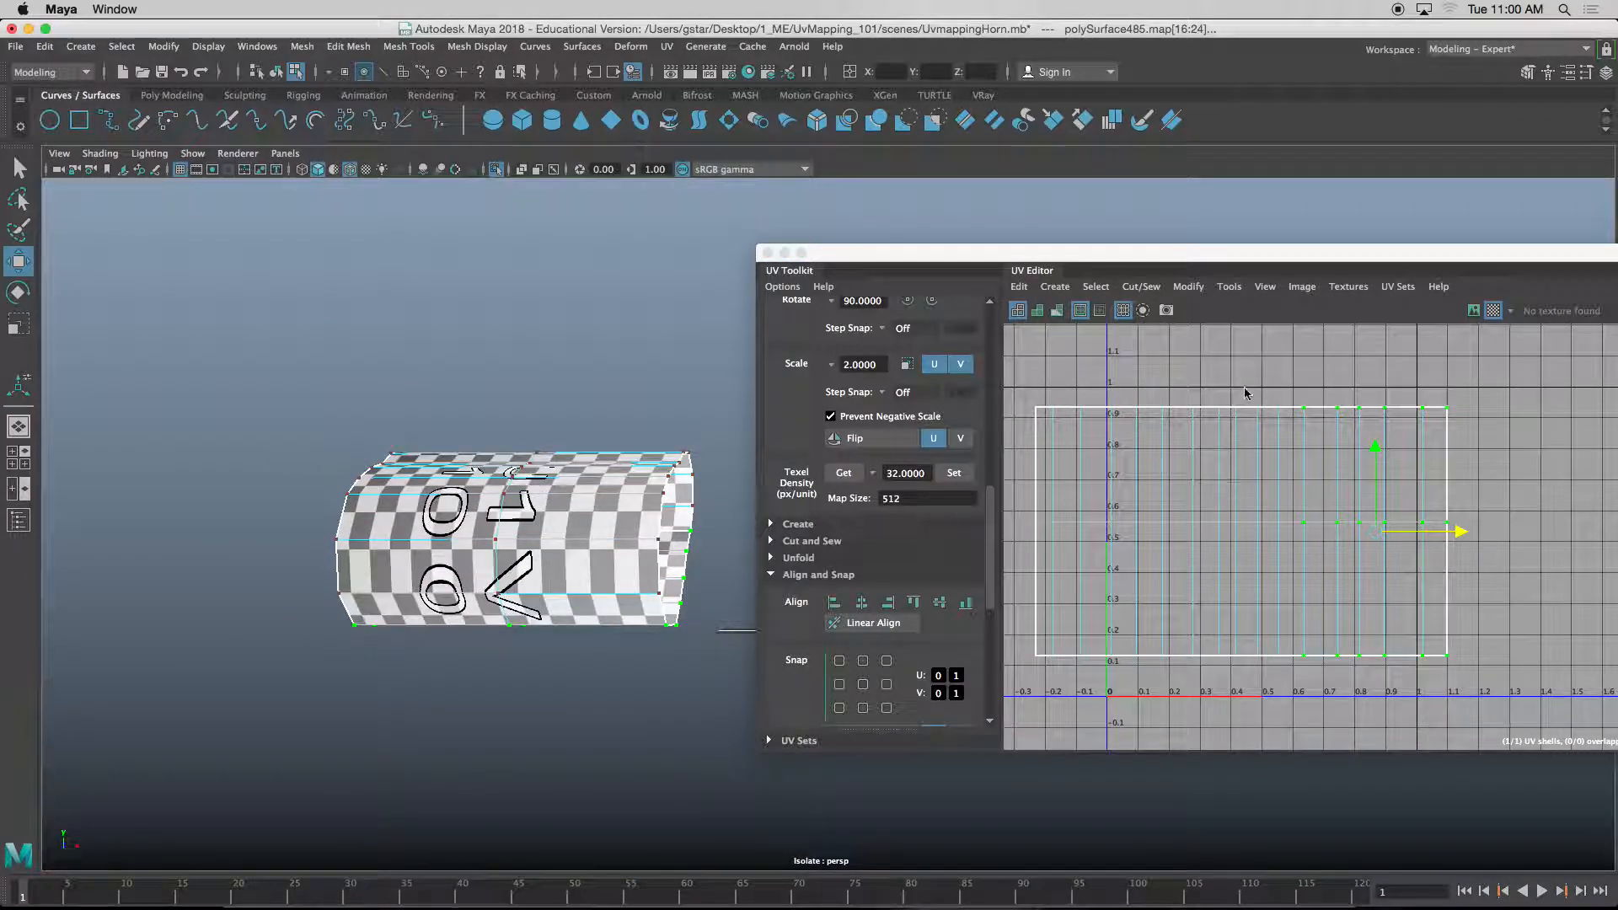
drag(1264, 381, 1450, 622)
drag(1447, 532, 1452, 530)
alt+drag(717, 580, 703, 647)
right_drag(556, 485, 581, 458)
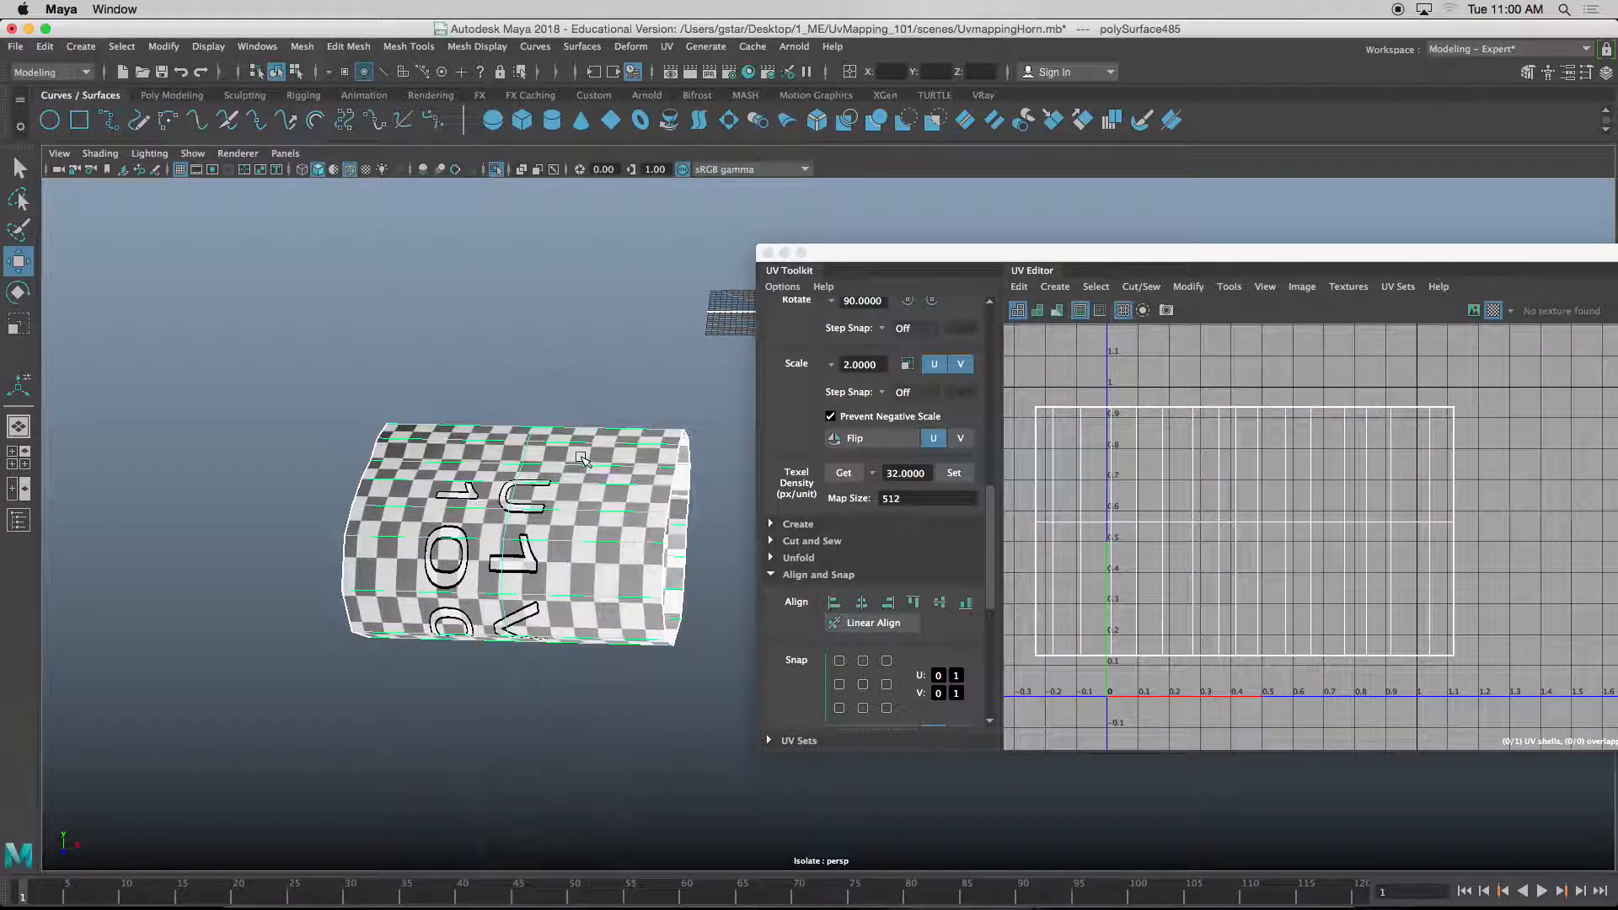
- Leave isolation and select the other barrel casing to examine its checker and UV shell
key(ctrl+1)
mouse_move(700, 418)
alt+mouse_down()
mouse_move(622, 408)
mouse_move(687, 395)
mouse_move(693, 408)
alt+mouse_up()
click(489, 451)
alt+middle_drag(537, 488, 491, 480)
alt+drag(542, 474, 430, 504)
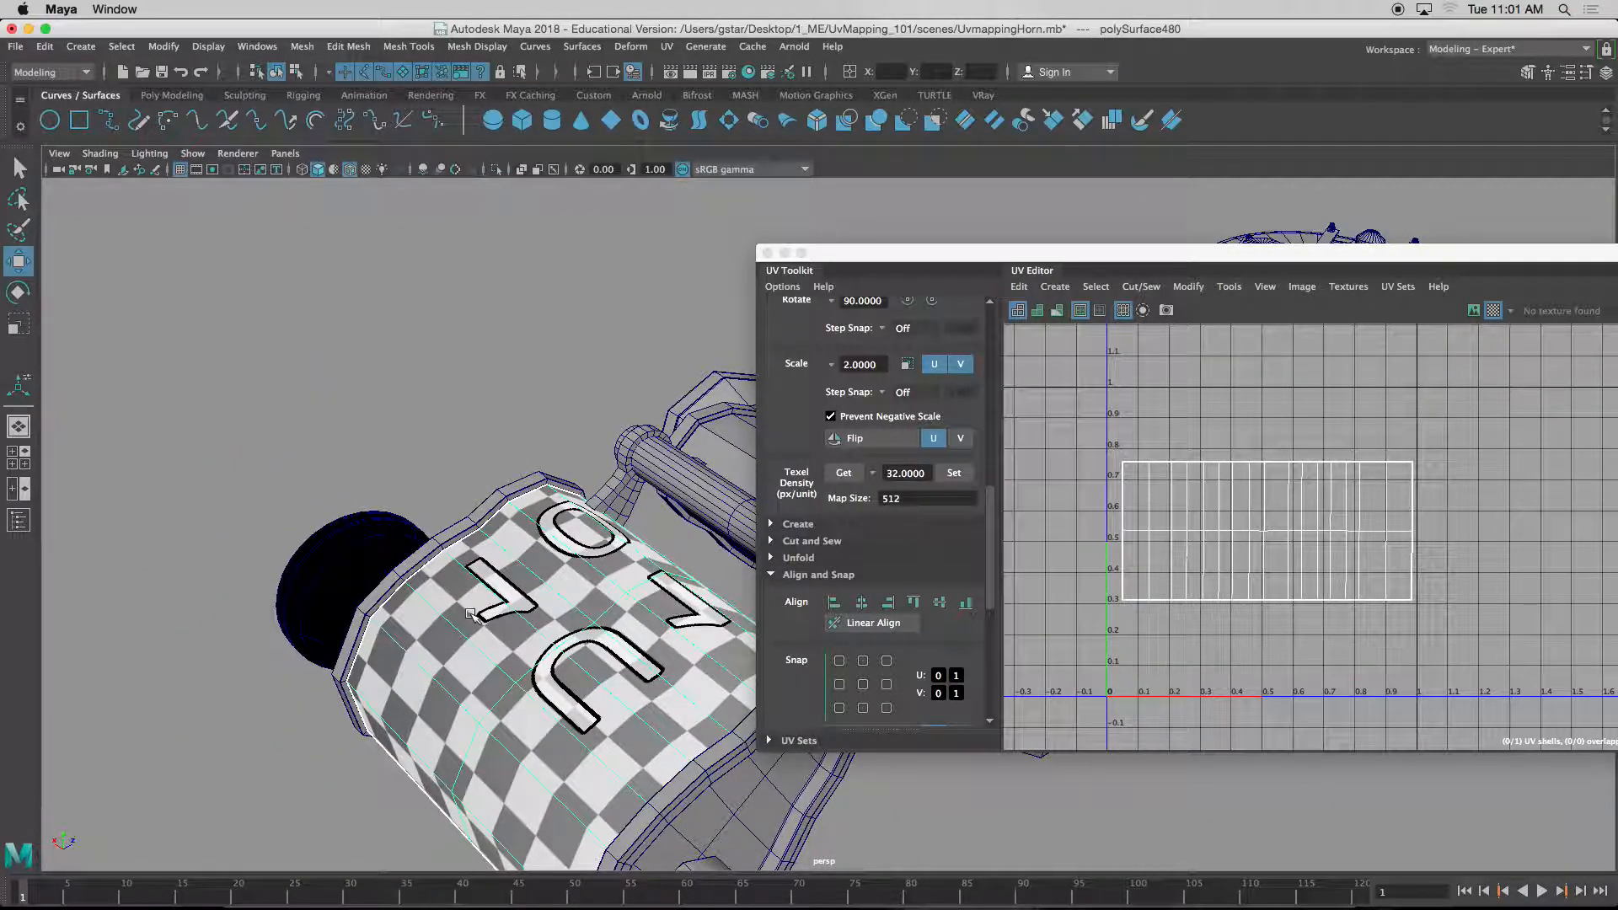
- Check the hinge bracket's UVs and select the cylindrical hinge rod between the two barrels
click(630, 500)
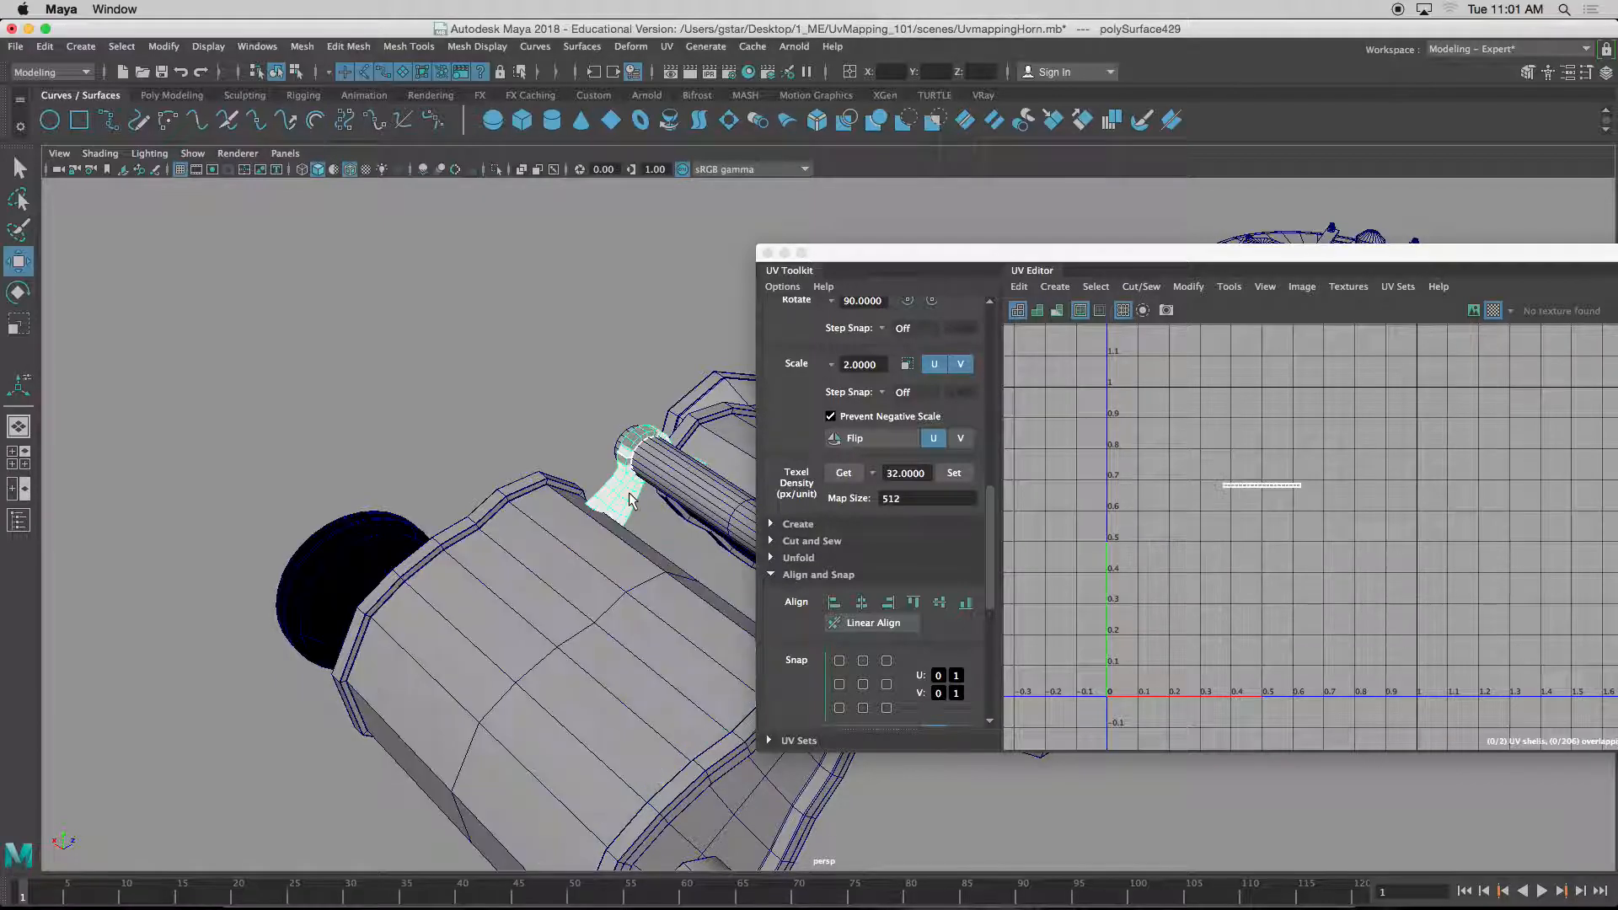
alt+drag(606, 545, 505, 468)
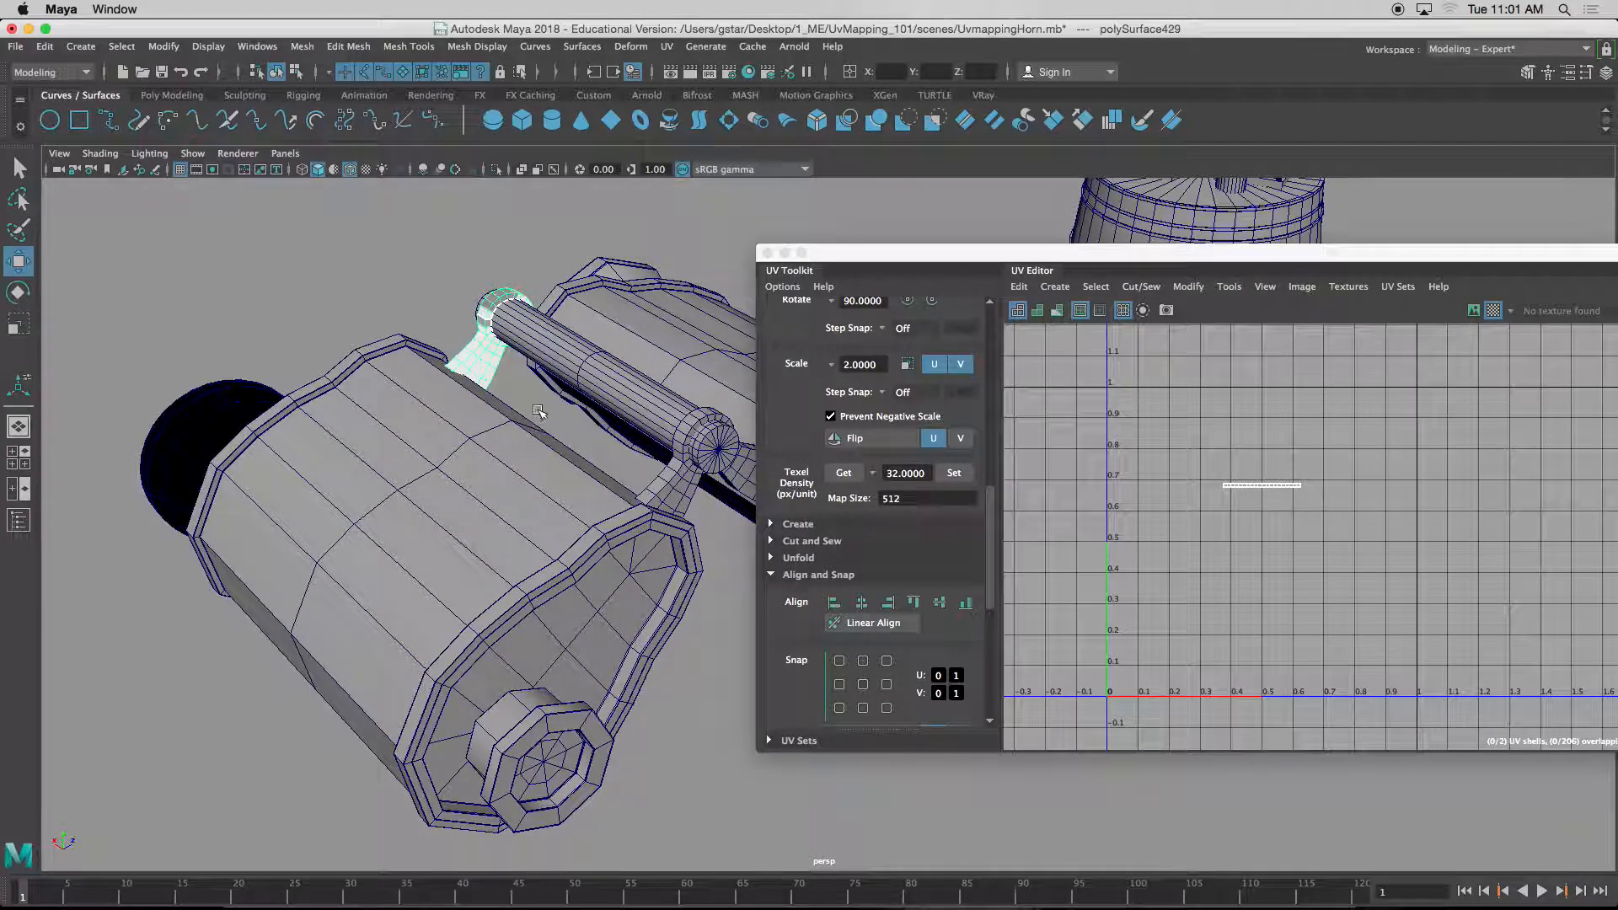
click(590, 369)
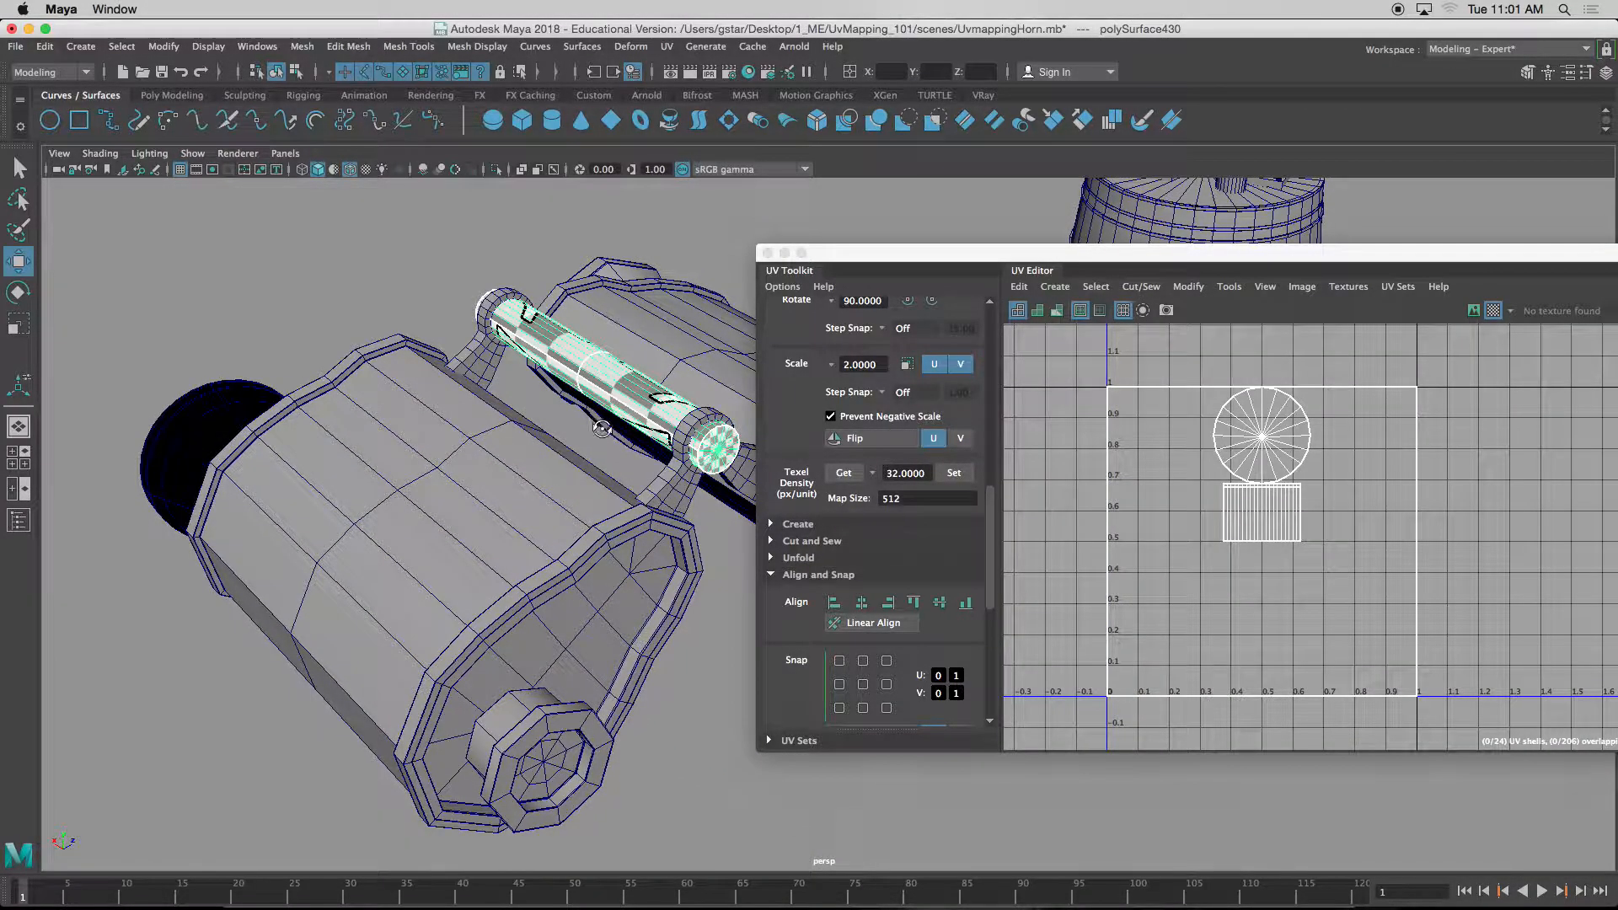
alt+drag(601, 429, 717, 401)
alt+middle_drag(717, 401, 357, 408)
scroll(470, 438, up, 5)
alt+drag(358, 408, 457, 440)
alt+drag(624, 447, 712, 396)
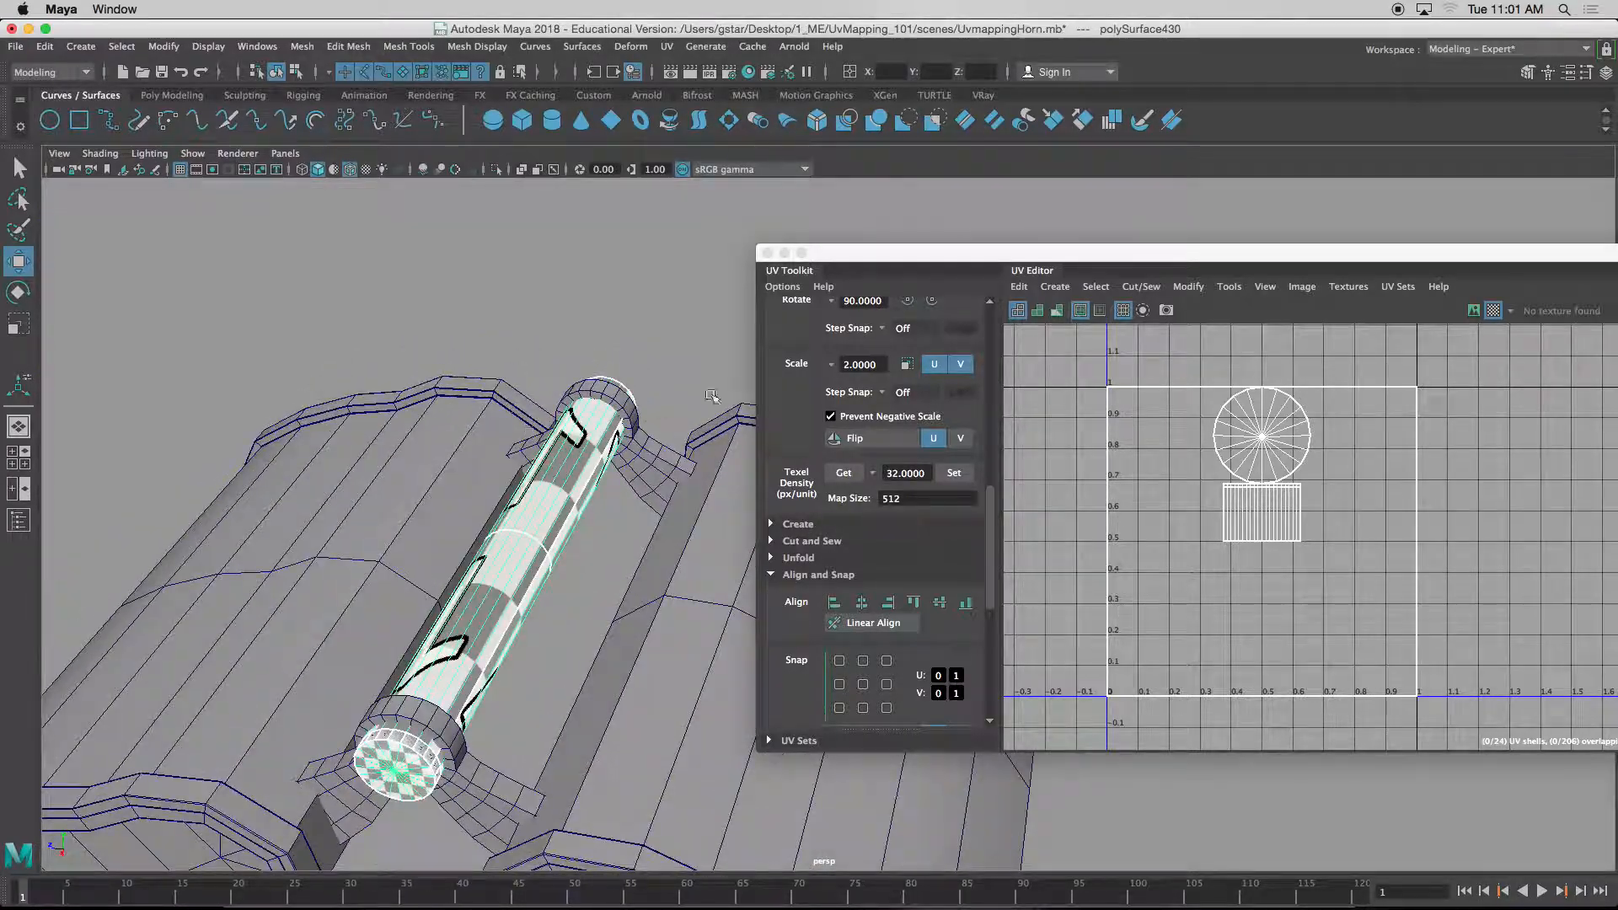
- Try a cylindrical UV projection on the whole hinge rod
click(1056, 287)
click(1089, 405)
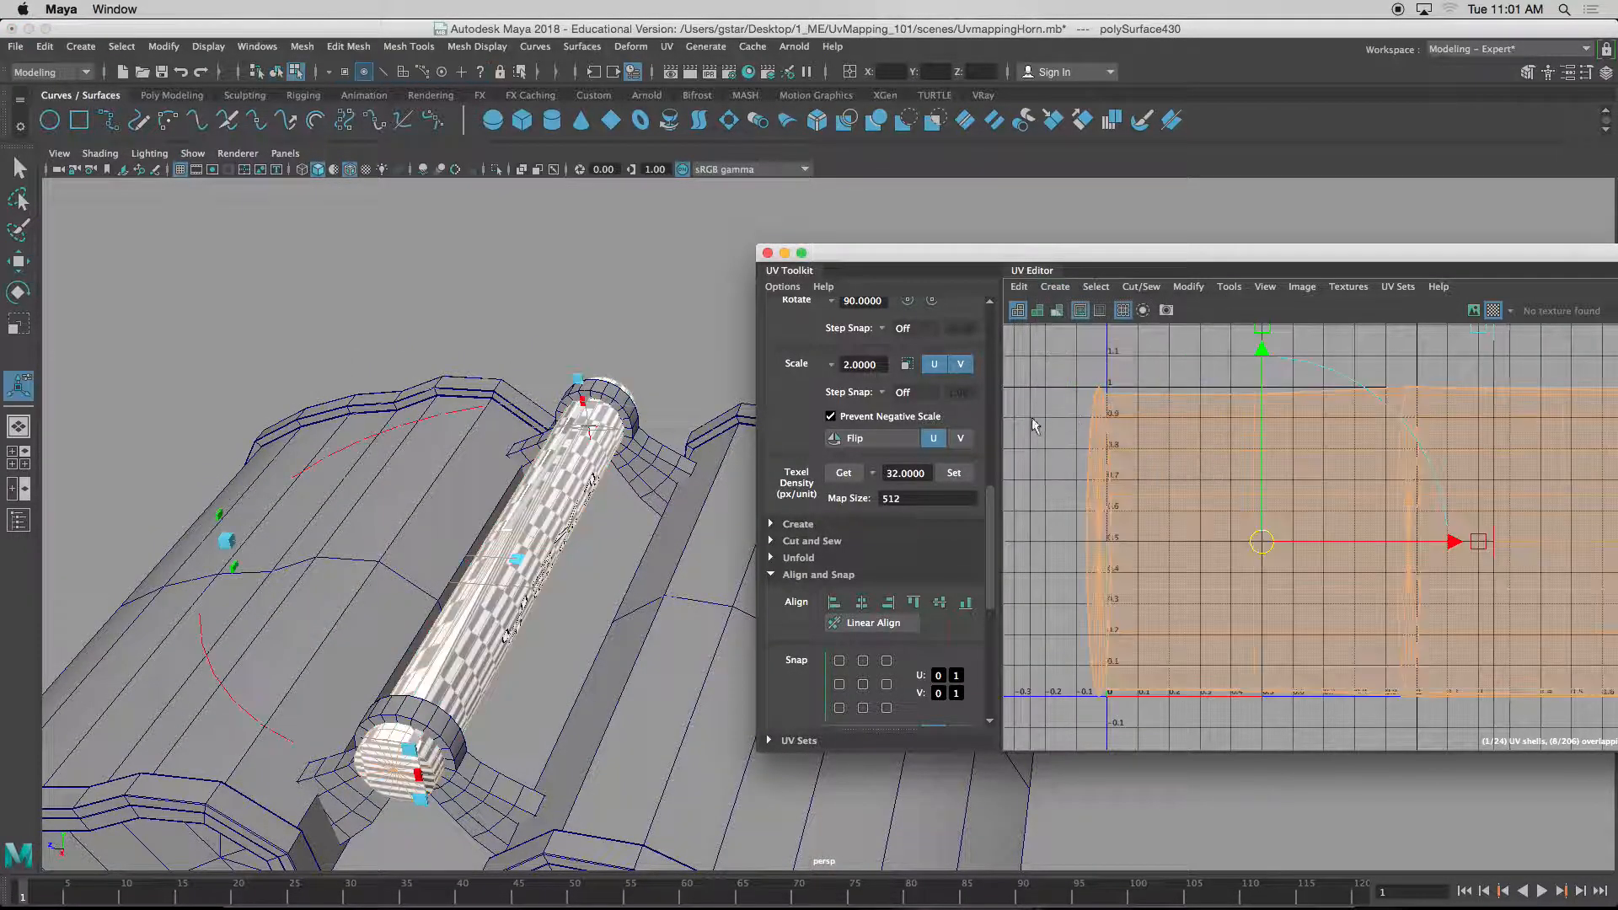
click(488, 608)
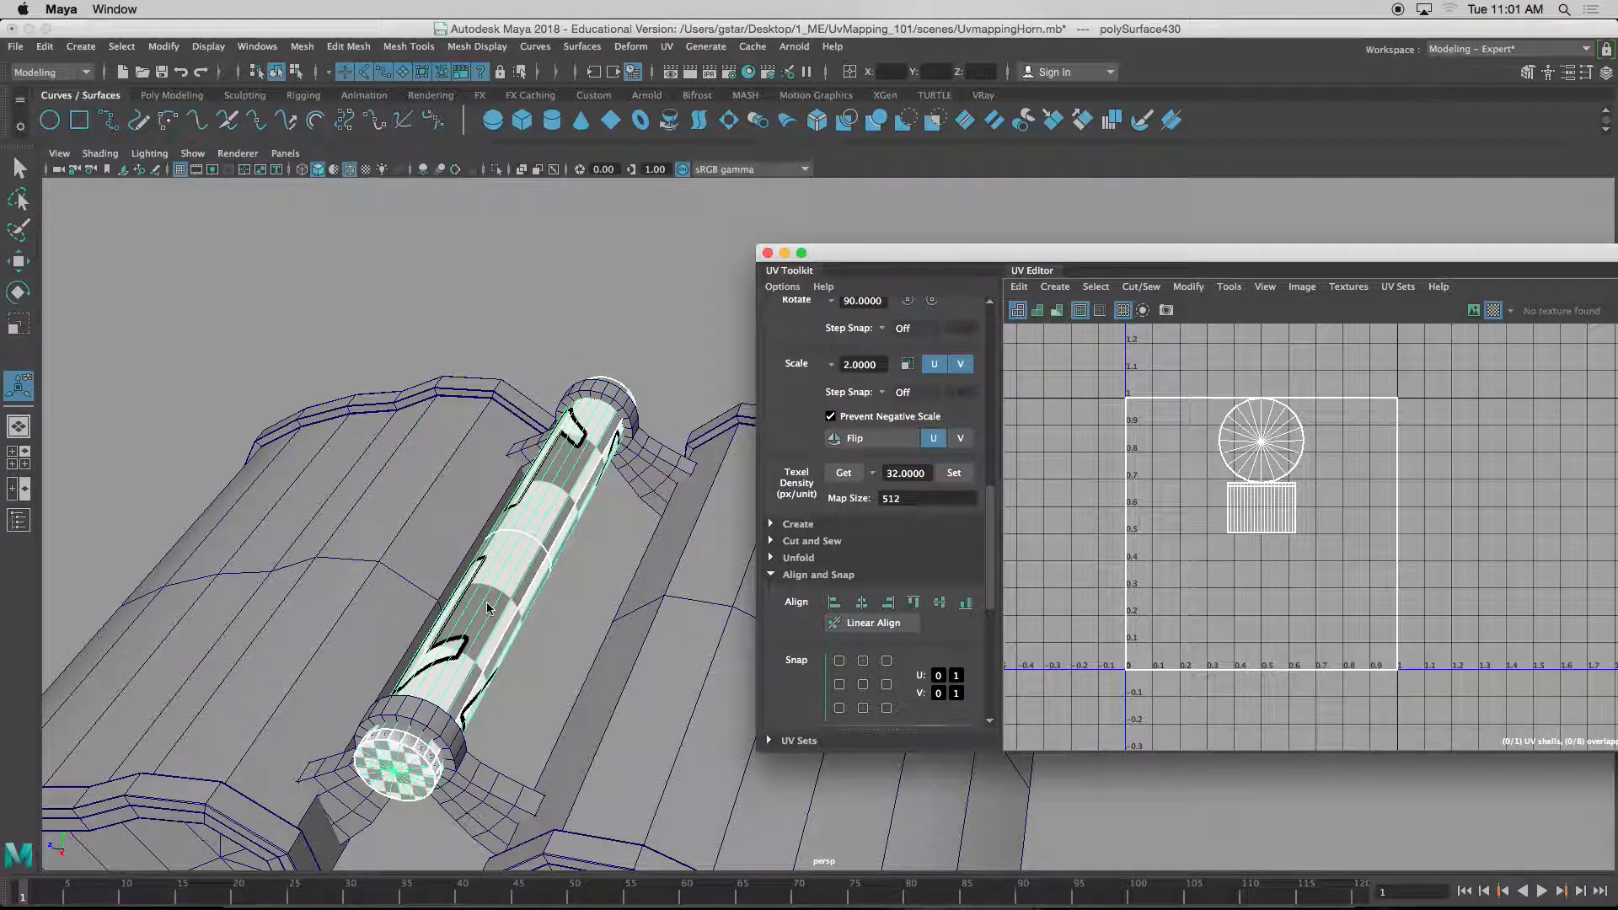
- Select the hinge rod's circular end cap shell and move it above the 0–1 UV square
right_drag(1261, 447, 1180, 424)
click(1264, 447)
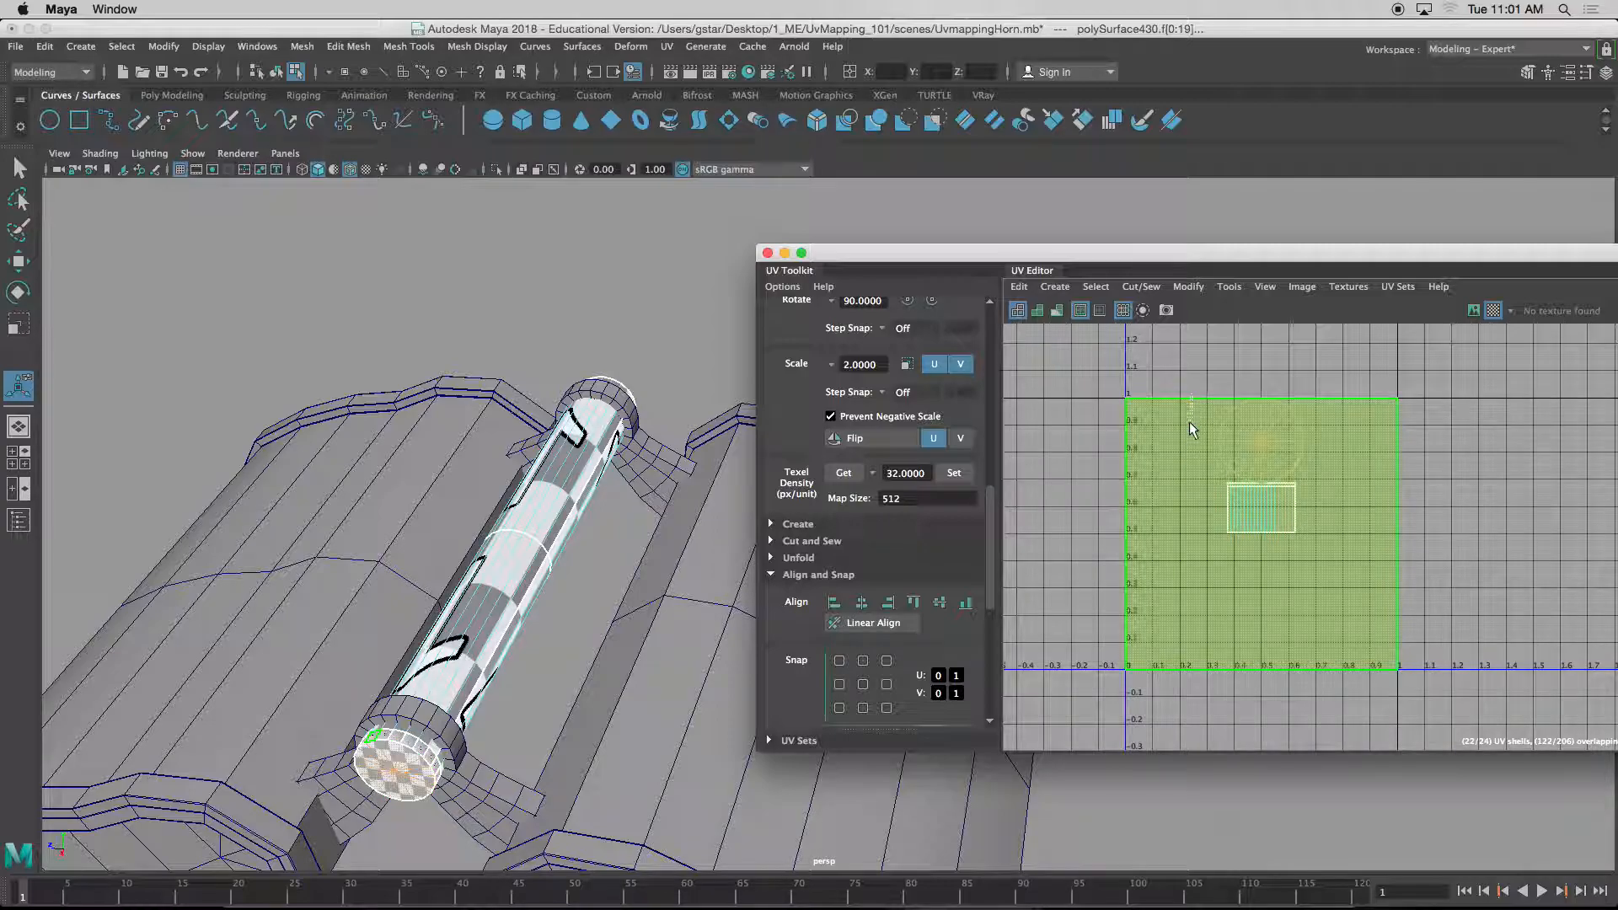
click(1262, 456)
key(w)
drag(1263, 444, 1229, 360)
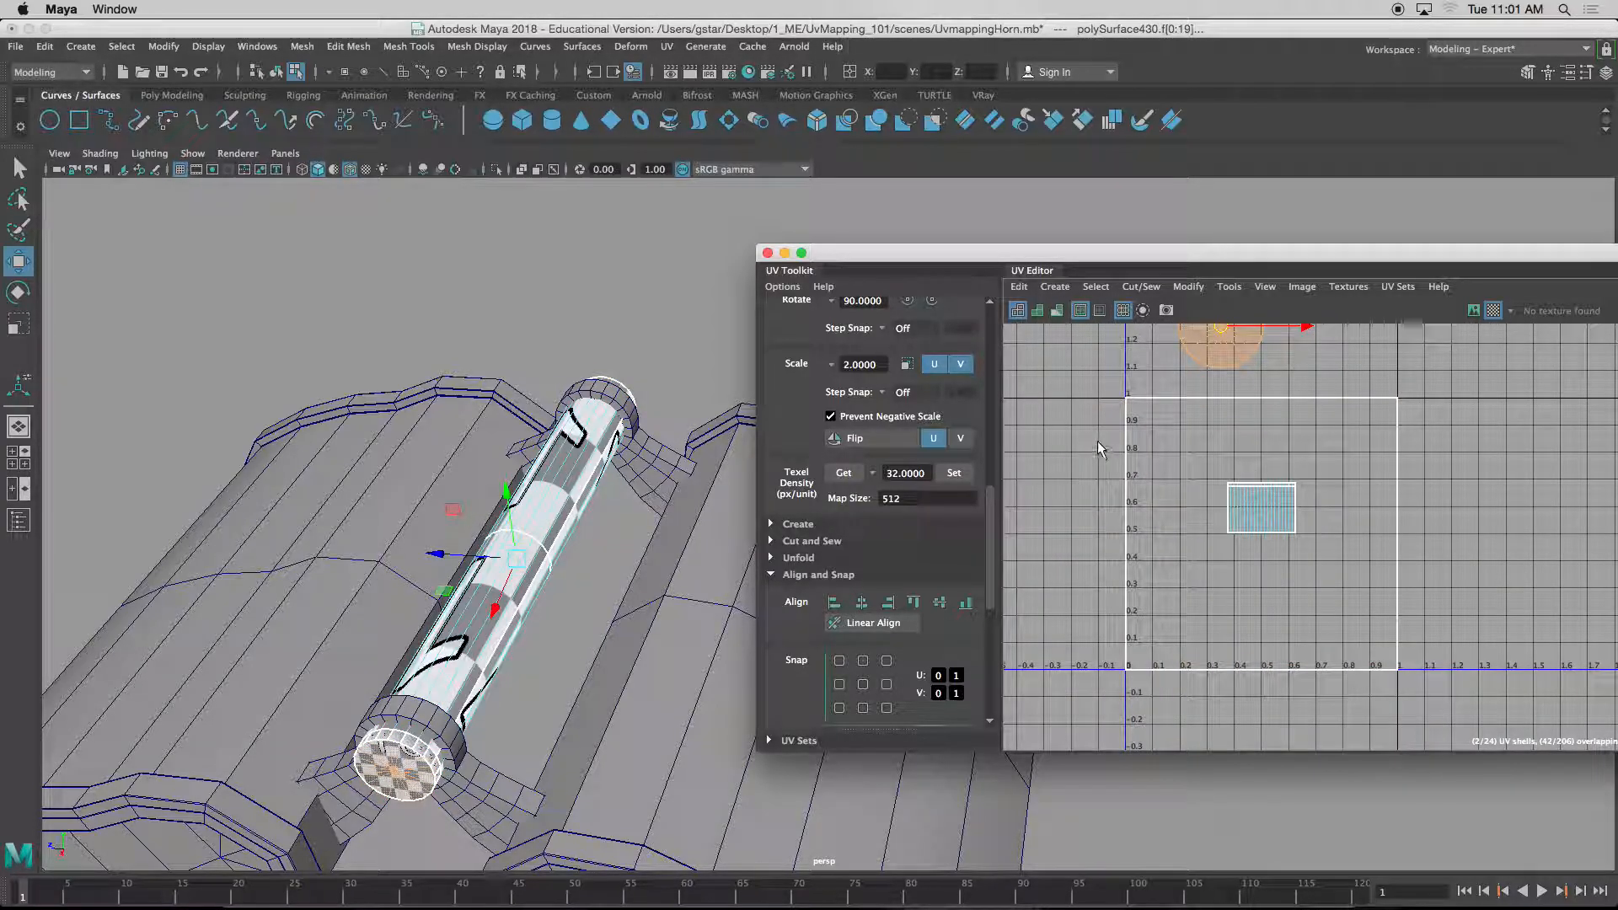
- Select the rod's remaining UV shells and apply a cylindrical projection to them
drag(1420, 754, 1419, 753)
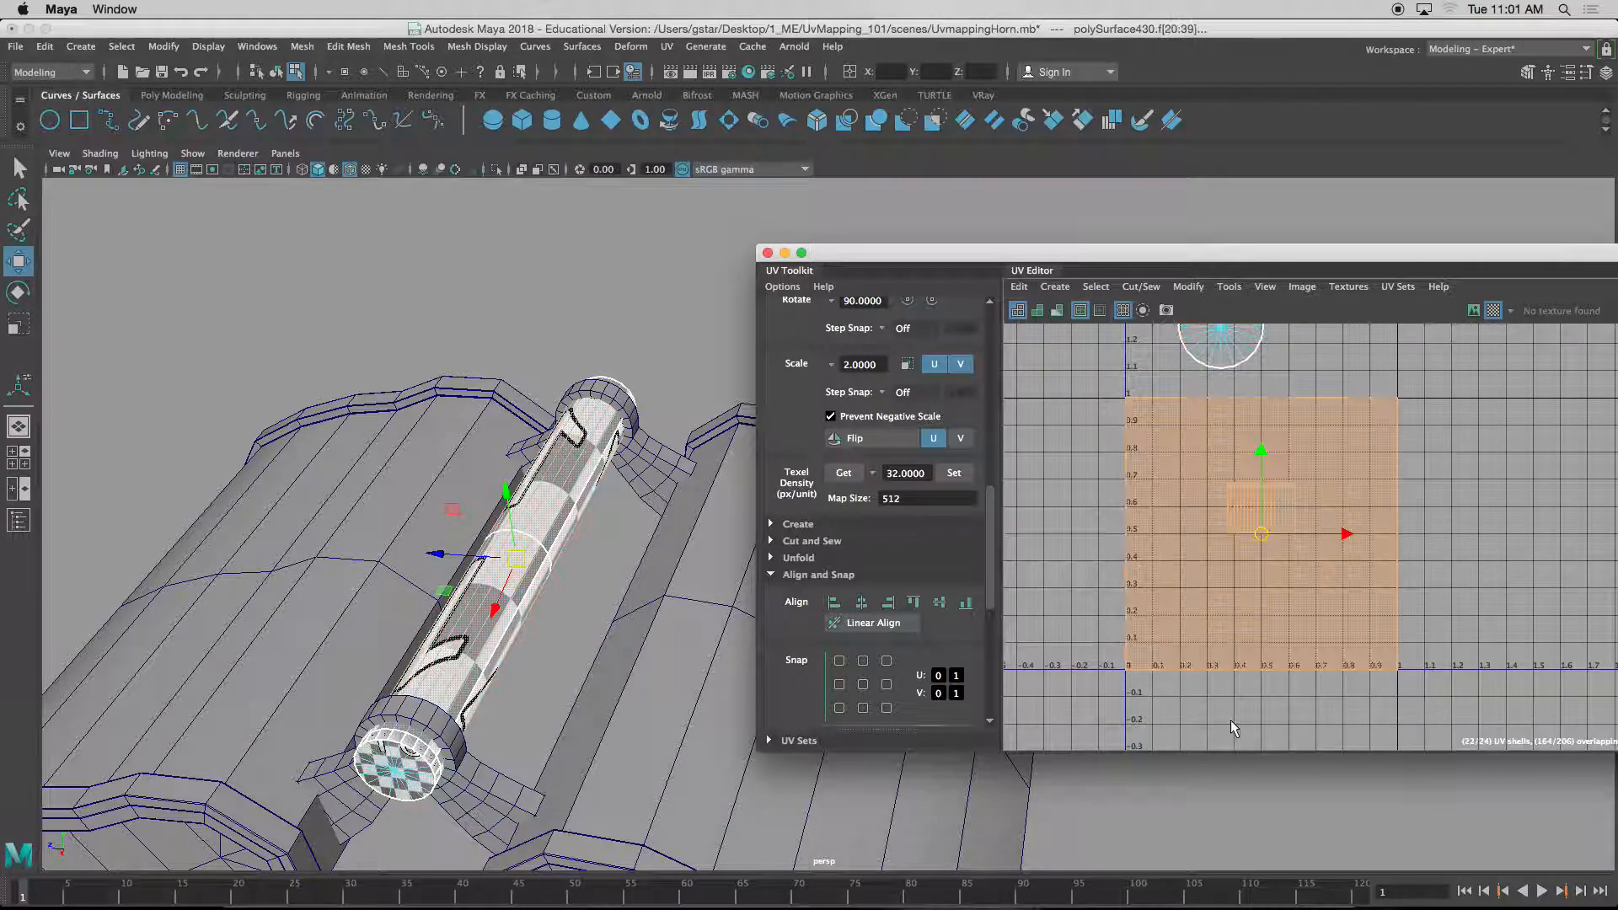
click(1055, 286)
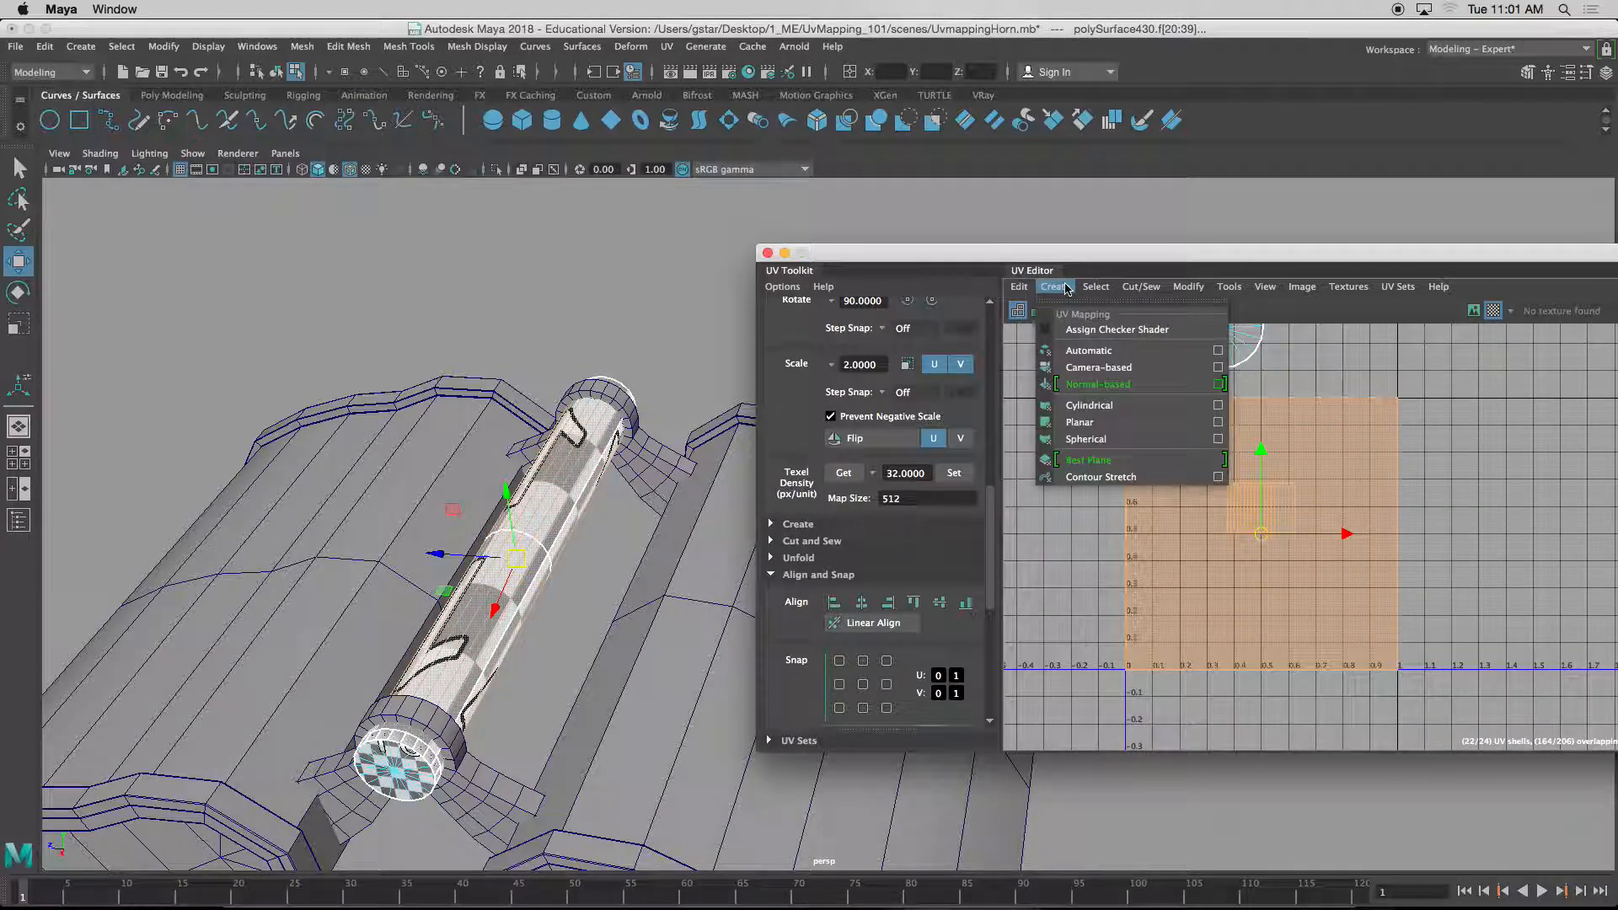
click(1079, 394)
alt+drag(362, 555, 356, 584)
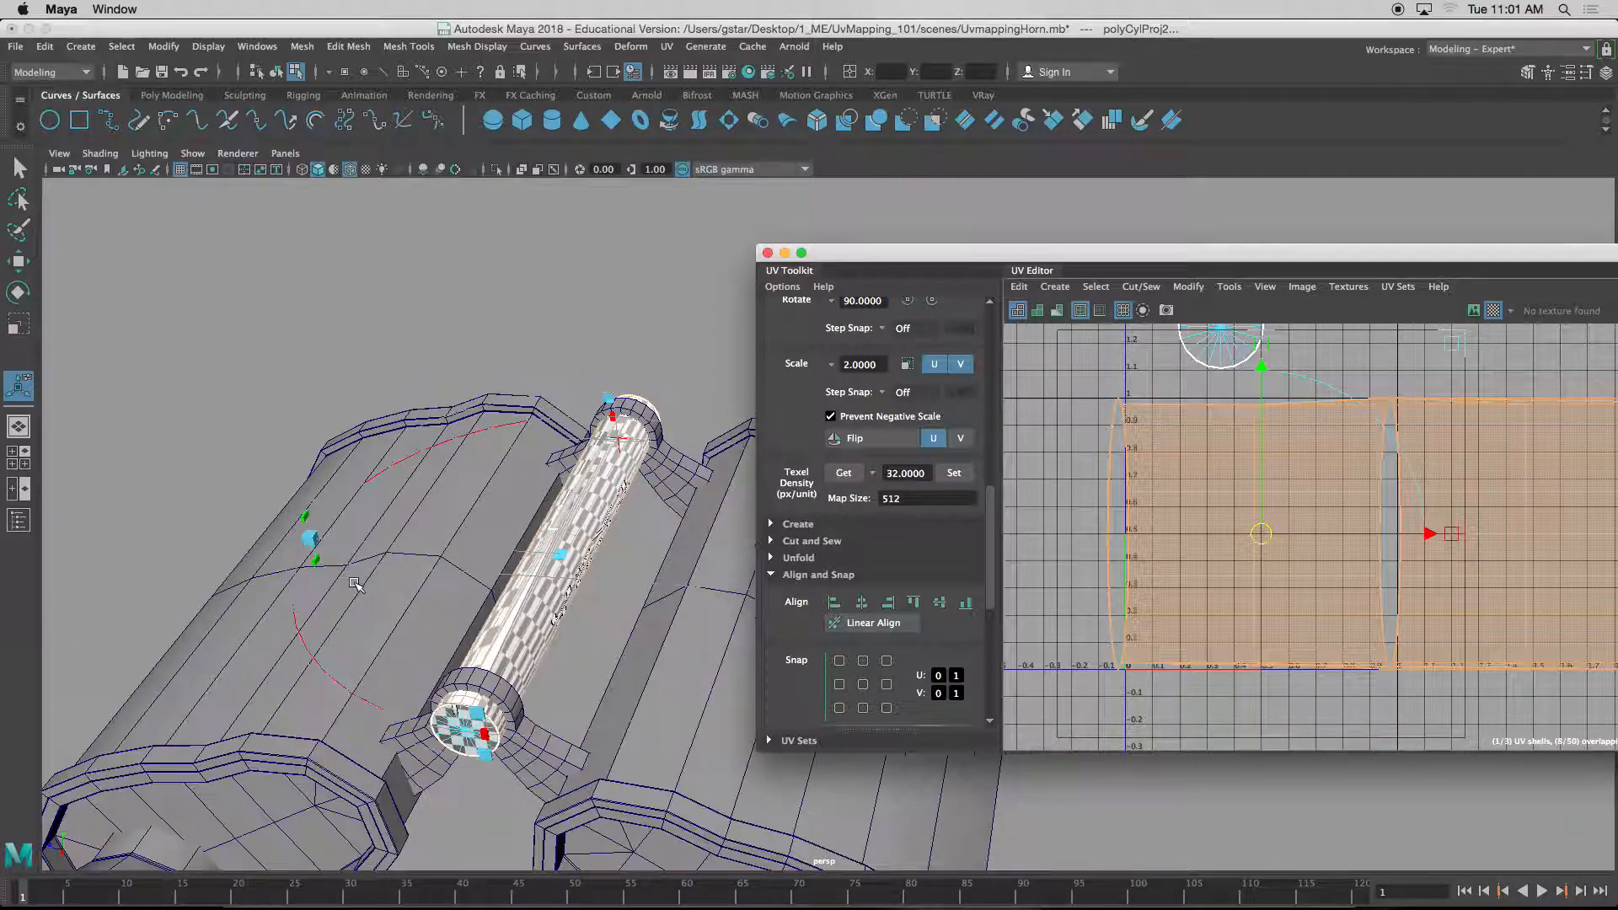
alt+drag(399, 657, 413, 603)
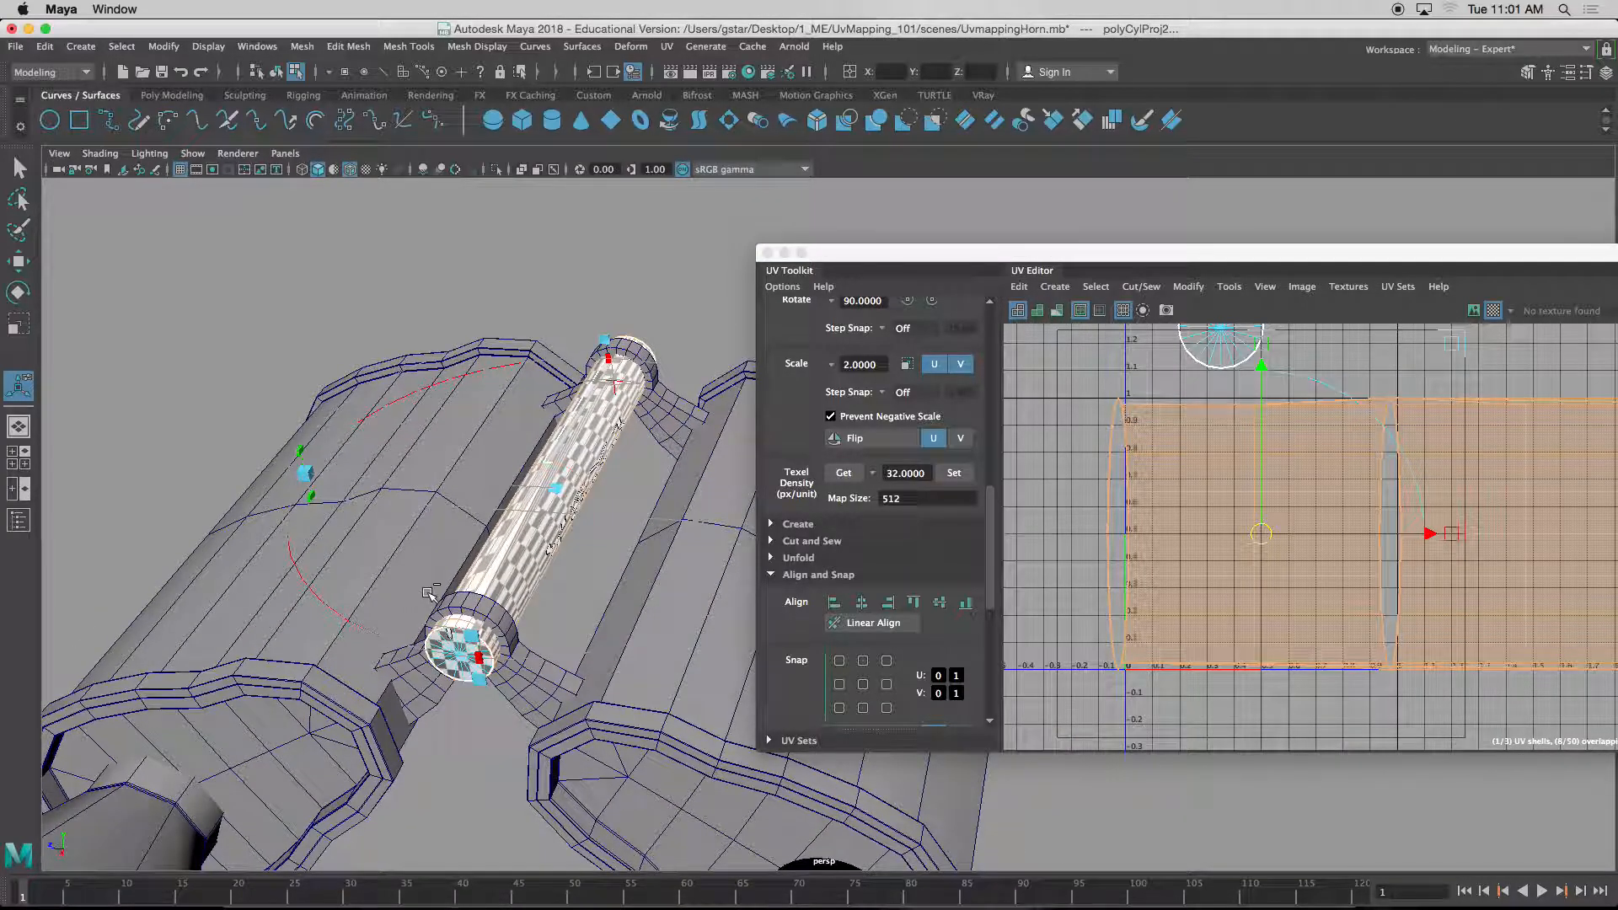
- Isolate the hinge rod and adjust the cylindrical projection's orientation and extent so that it wraps along the rod
key(ctrl+1)
alt+drag(440, 511, 464, 477)
alt+drag(384, 399, 432, 515)
drag(595, 523, 673, 499)
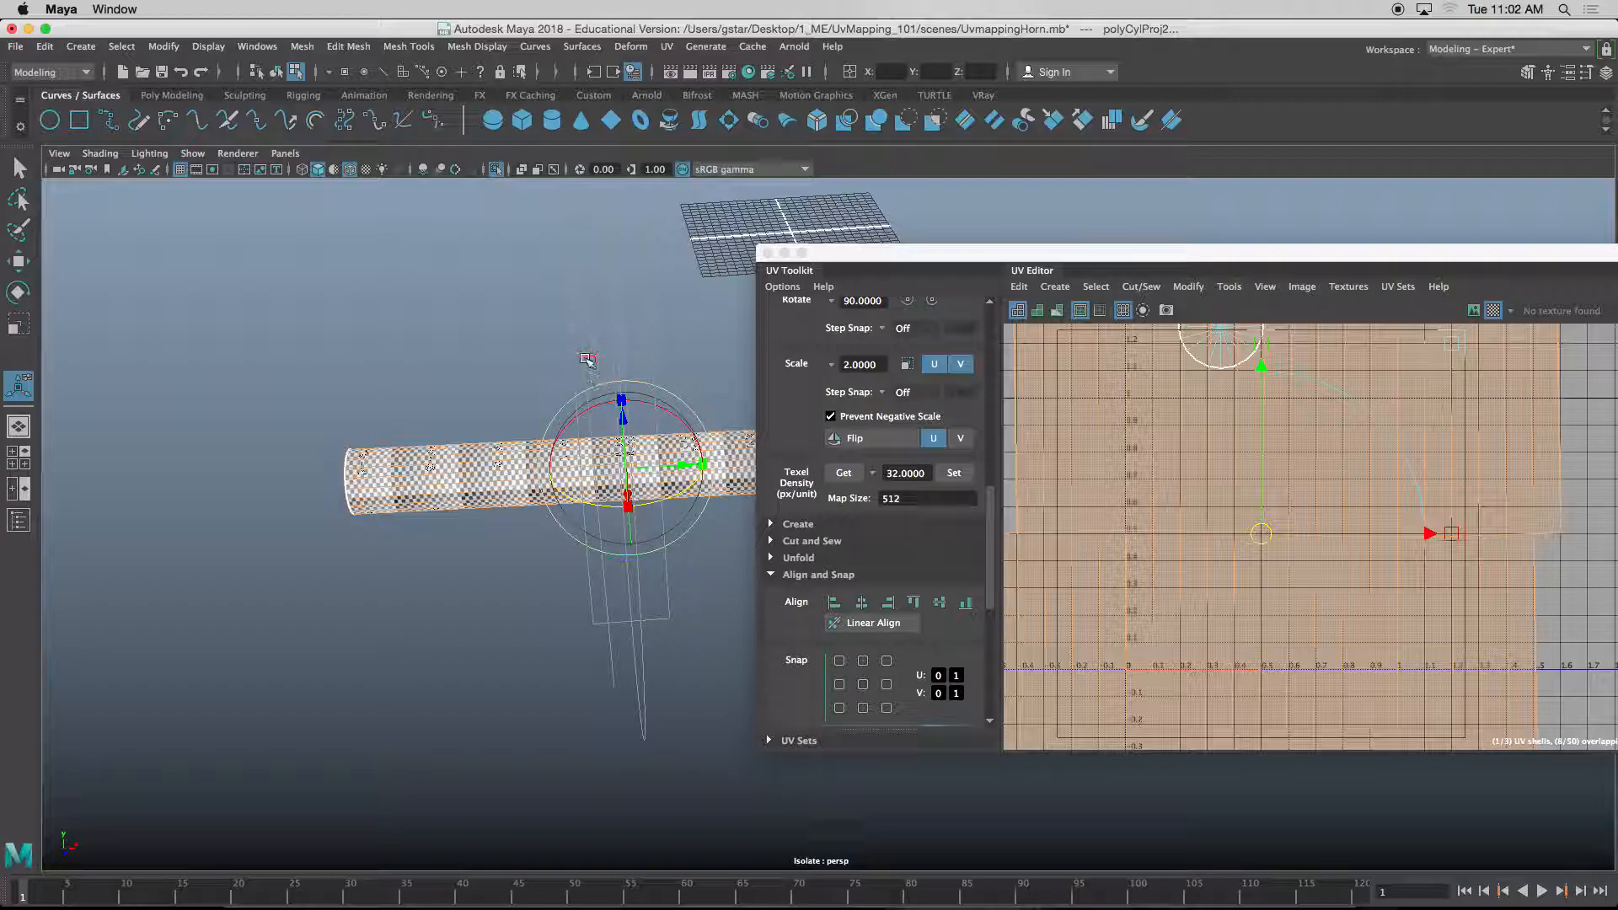
alt+drag(585, 358, 580, 256)
drag(587, 479, 822, 477)
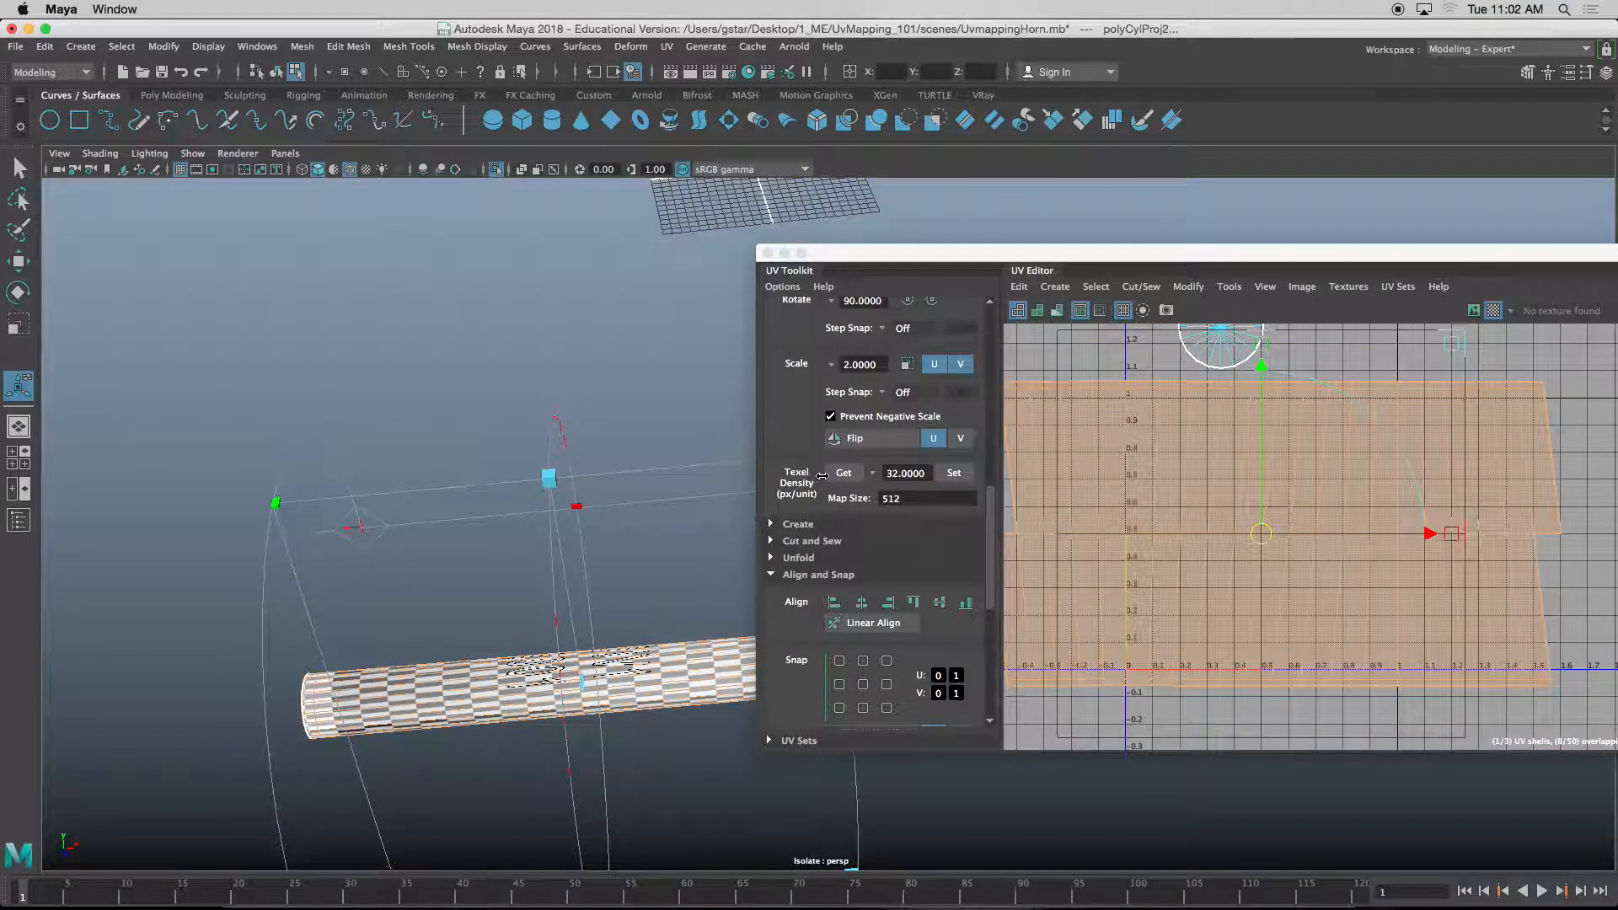
- Select the rod body's UV shell, stretch it in V and move it to the left of the UV square
scroll(1200, 458, down, 3)
click(1227, 500)
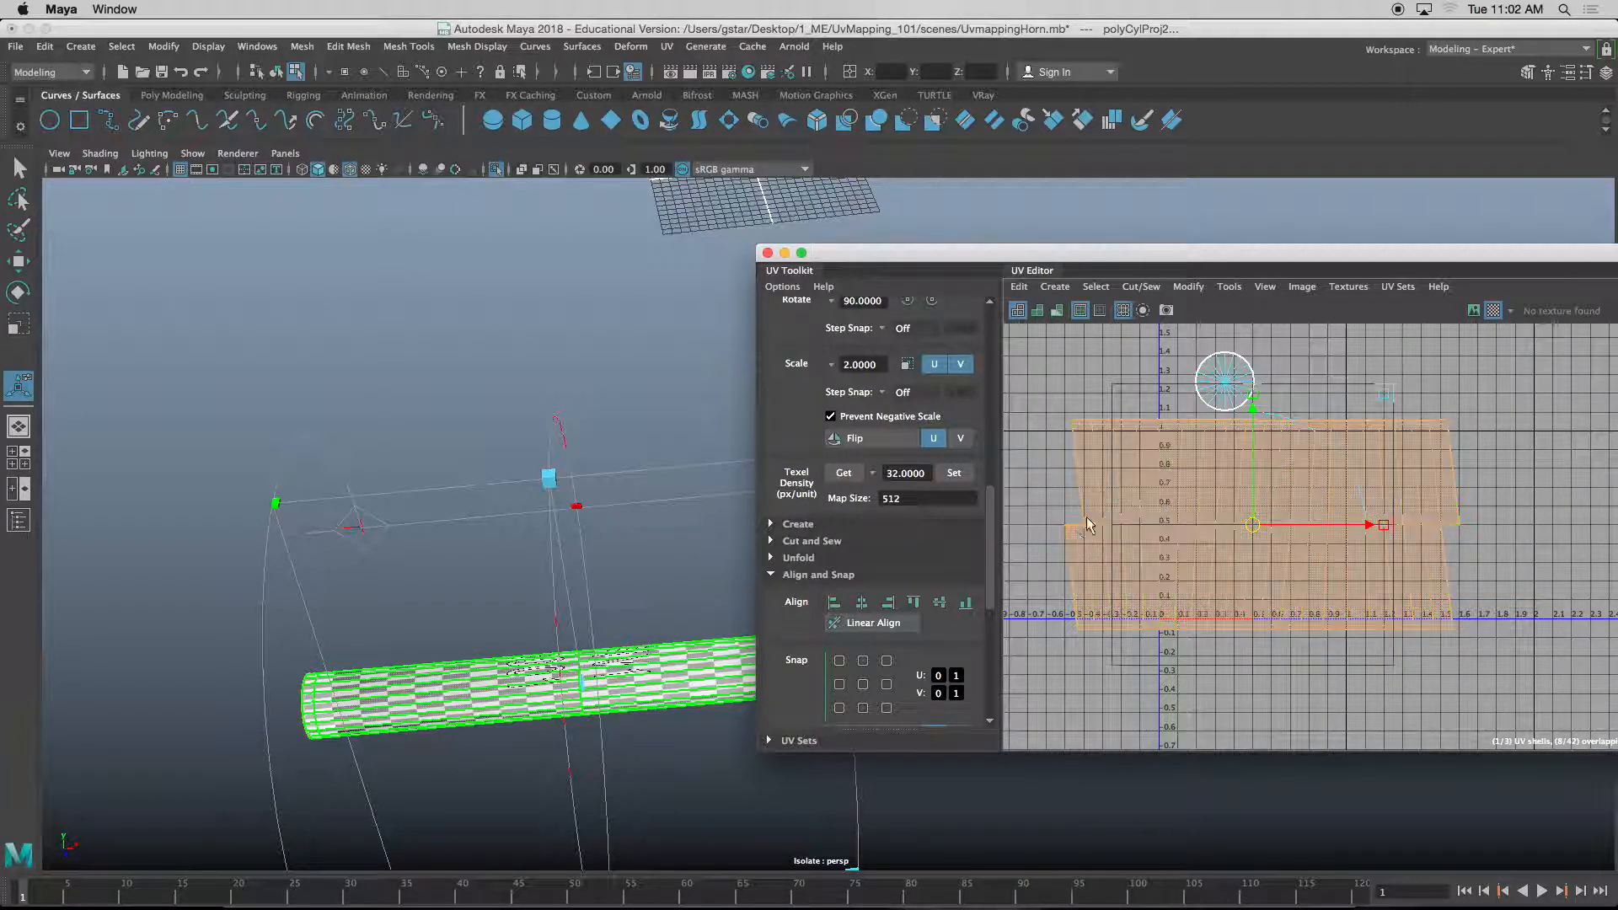
key(r)
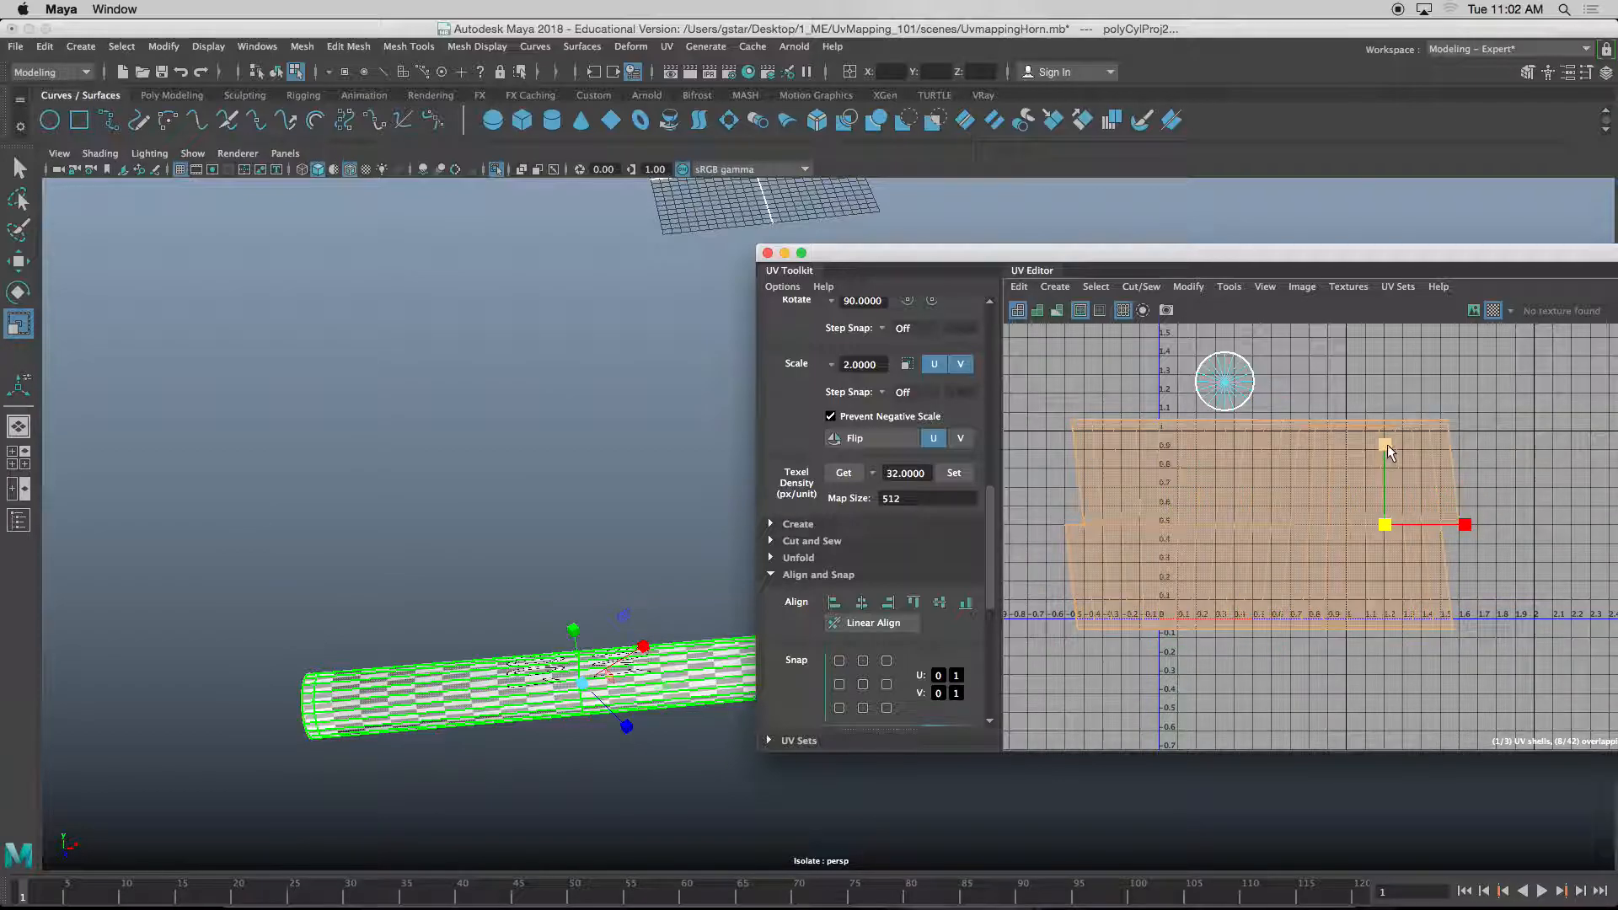
drag(1386, 458, 1362, 300)
scroll(1342, 558, down, 5)
key(w)
drag(1363, 541, 1172, 536)
- Check the rod's checker up close and stretch its body shell further in V to even out the squares
alt+middle_drag(613, 733, 548, 586)
scroll(564, 618, up, 6)
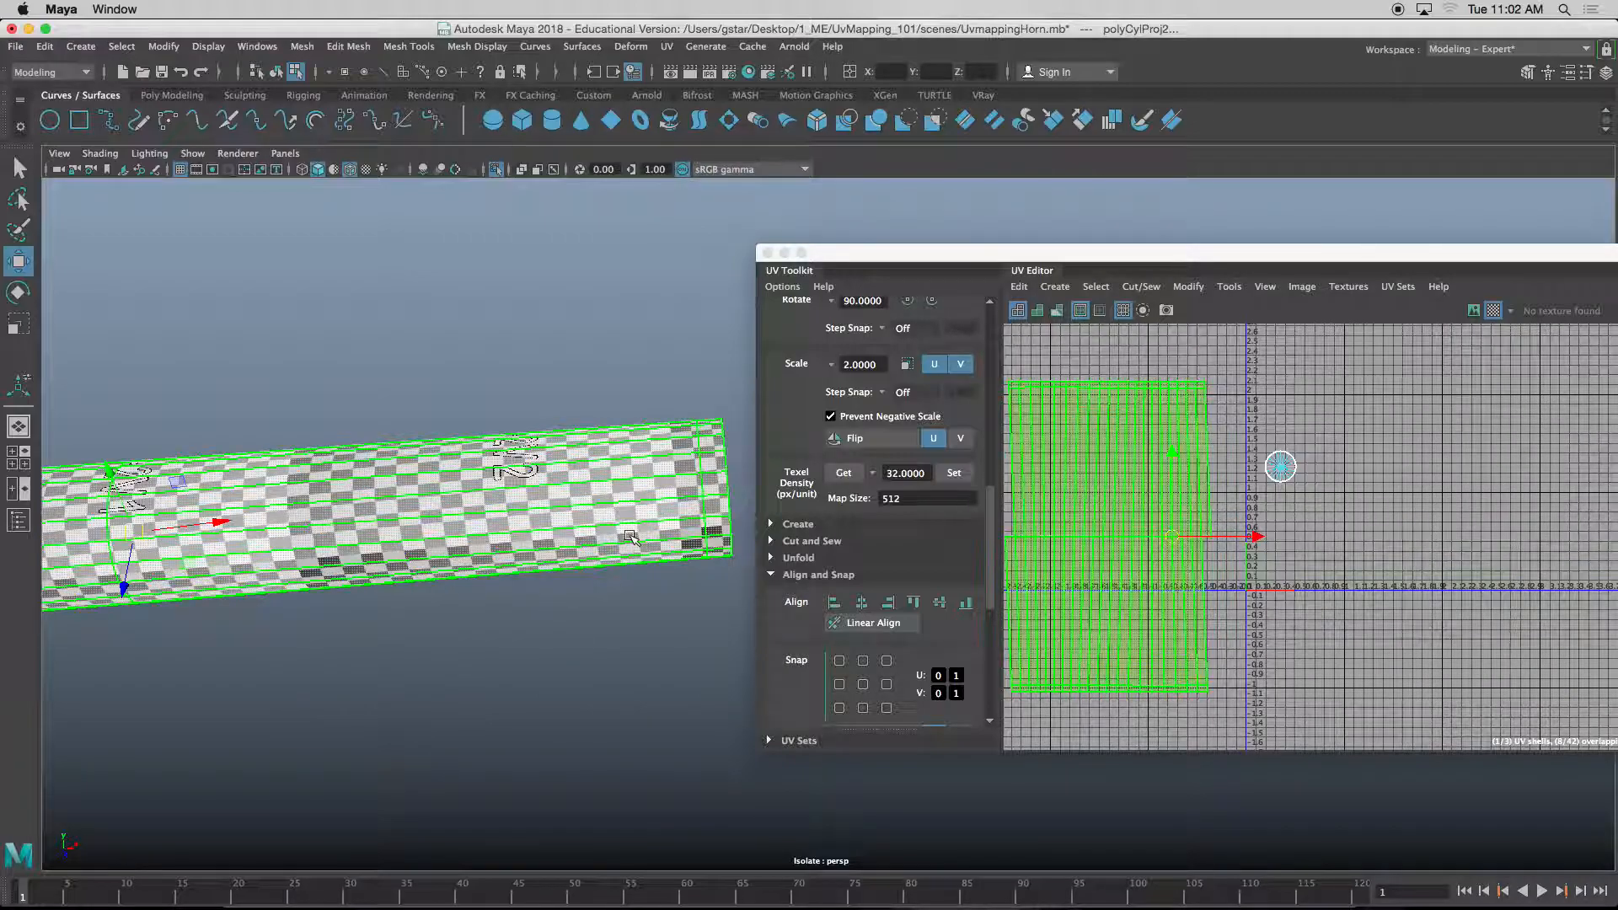
key(r)
drag(1172, 457, 1172, 434)
alt+drag(720, 586, 604, 532)
- Select the rod's circular end cap shell and leave isolation to view the cap's checker on the model
click(1271, 458)
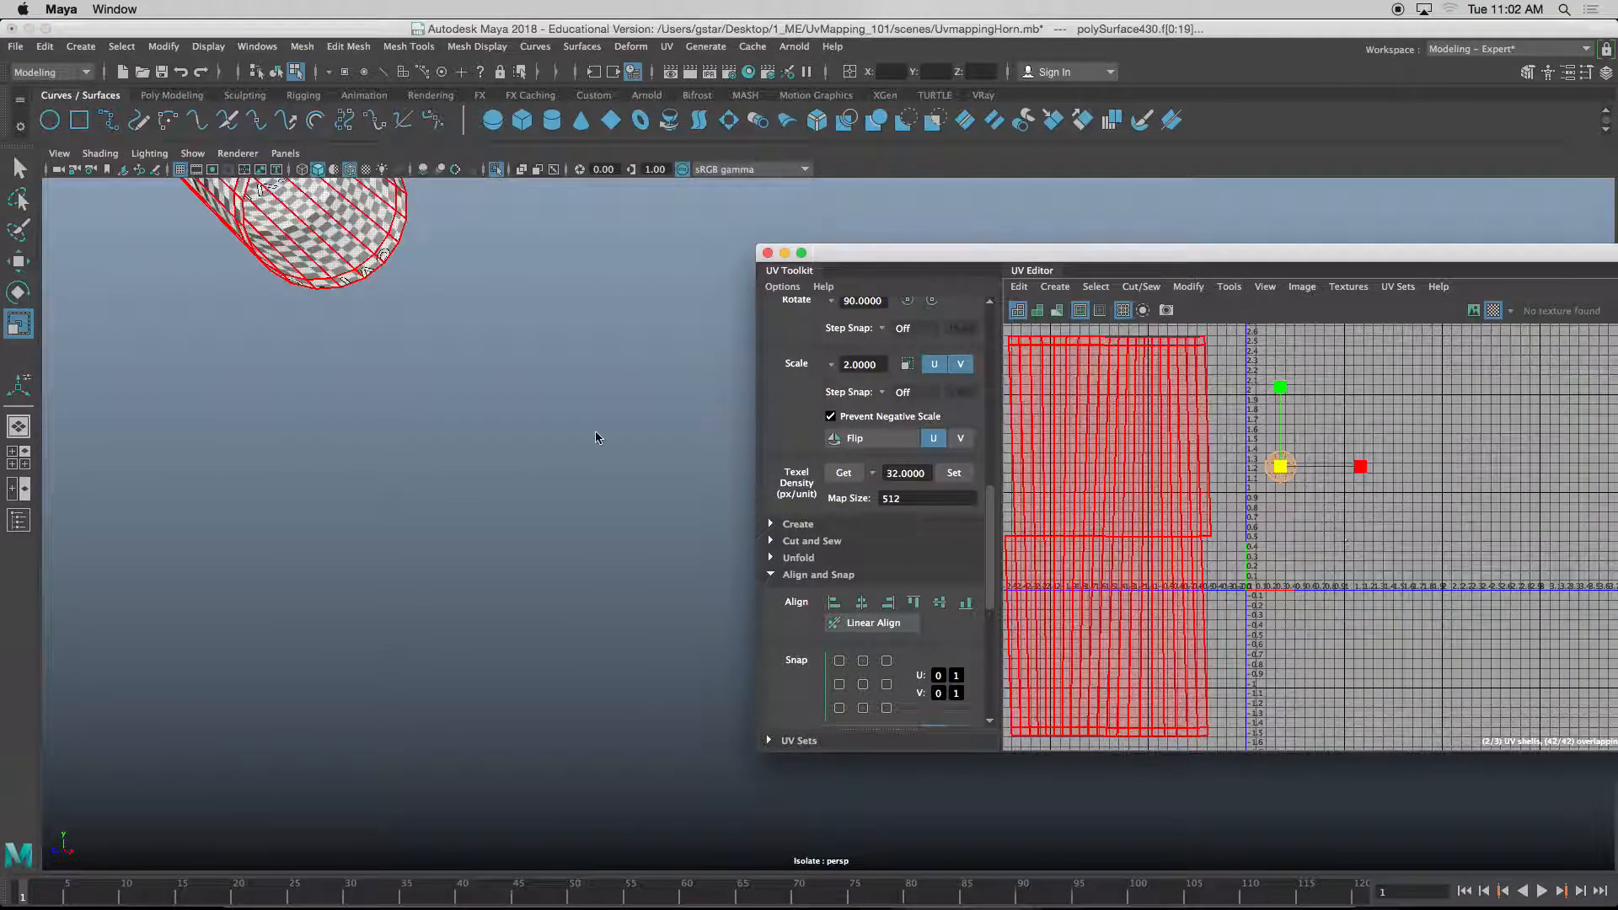
alt+drag(459, 436, 381, 451)
key(ctrl+1)
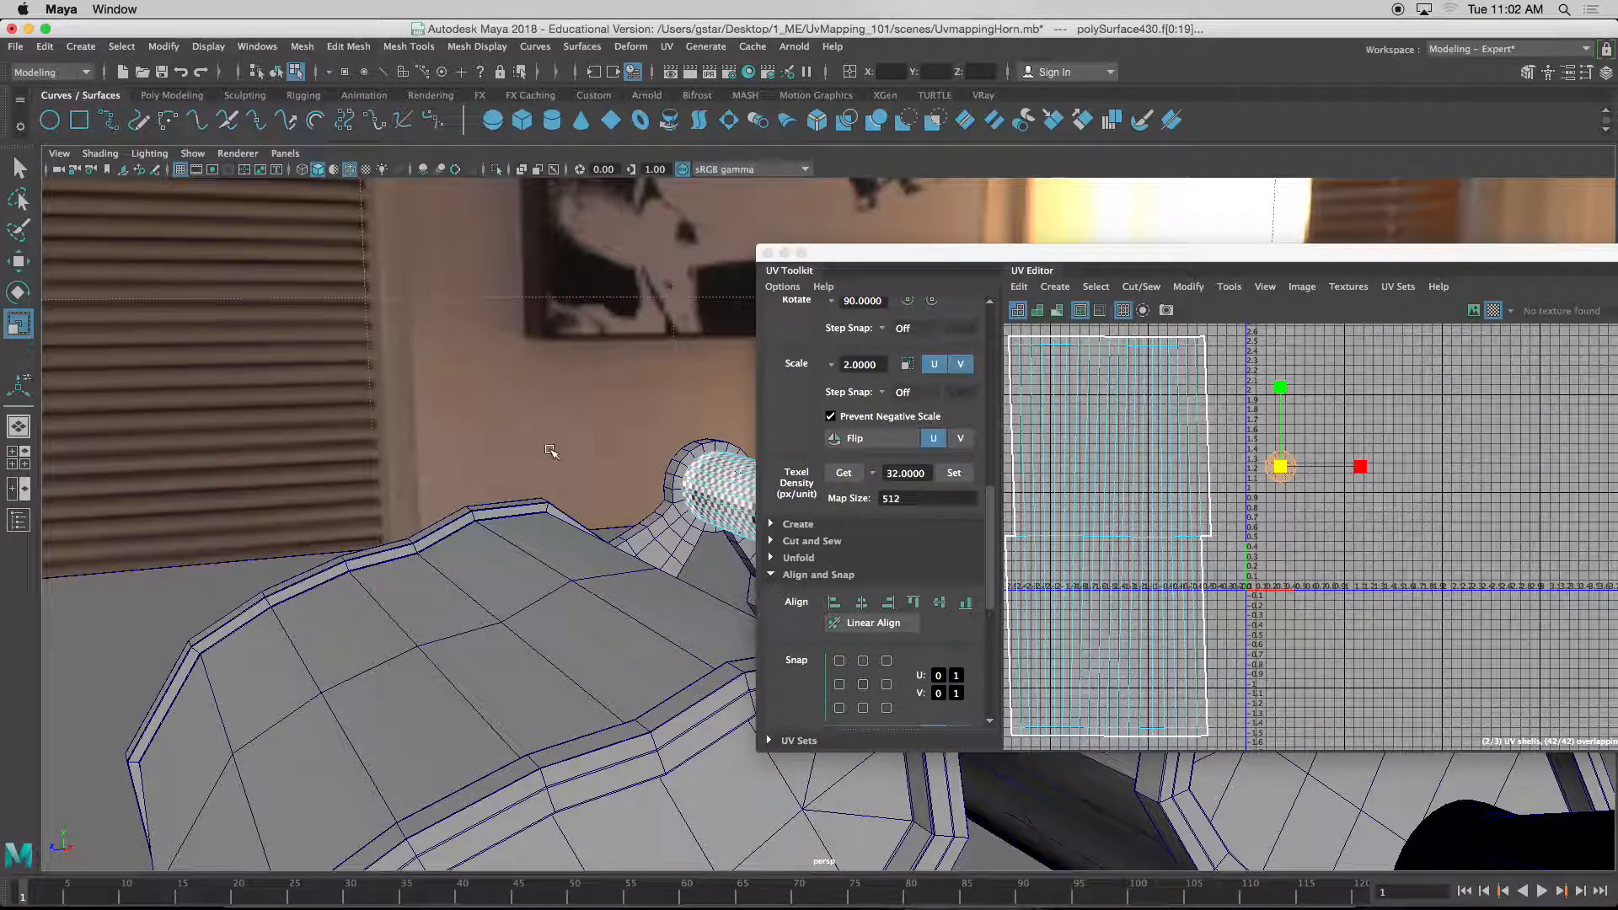
alt+middle_drag(552, 452, 300, 411)
scroll(300, 410, up, 10)
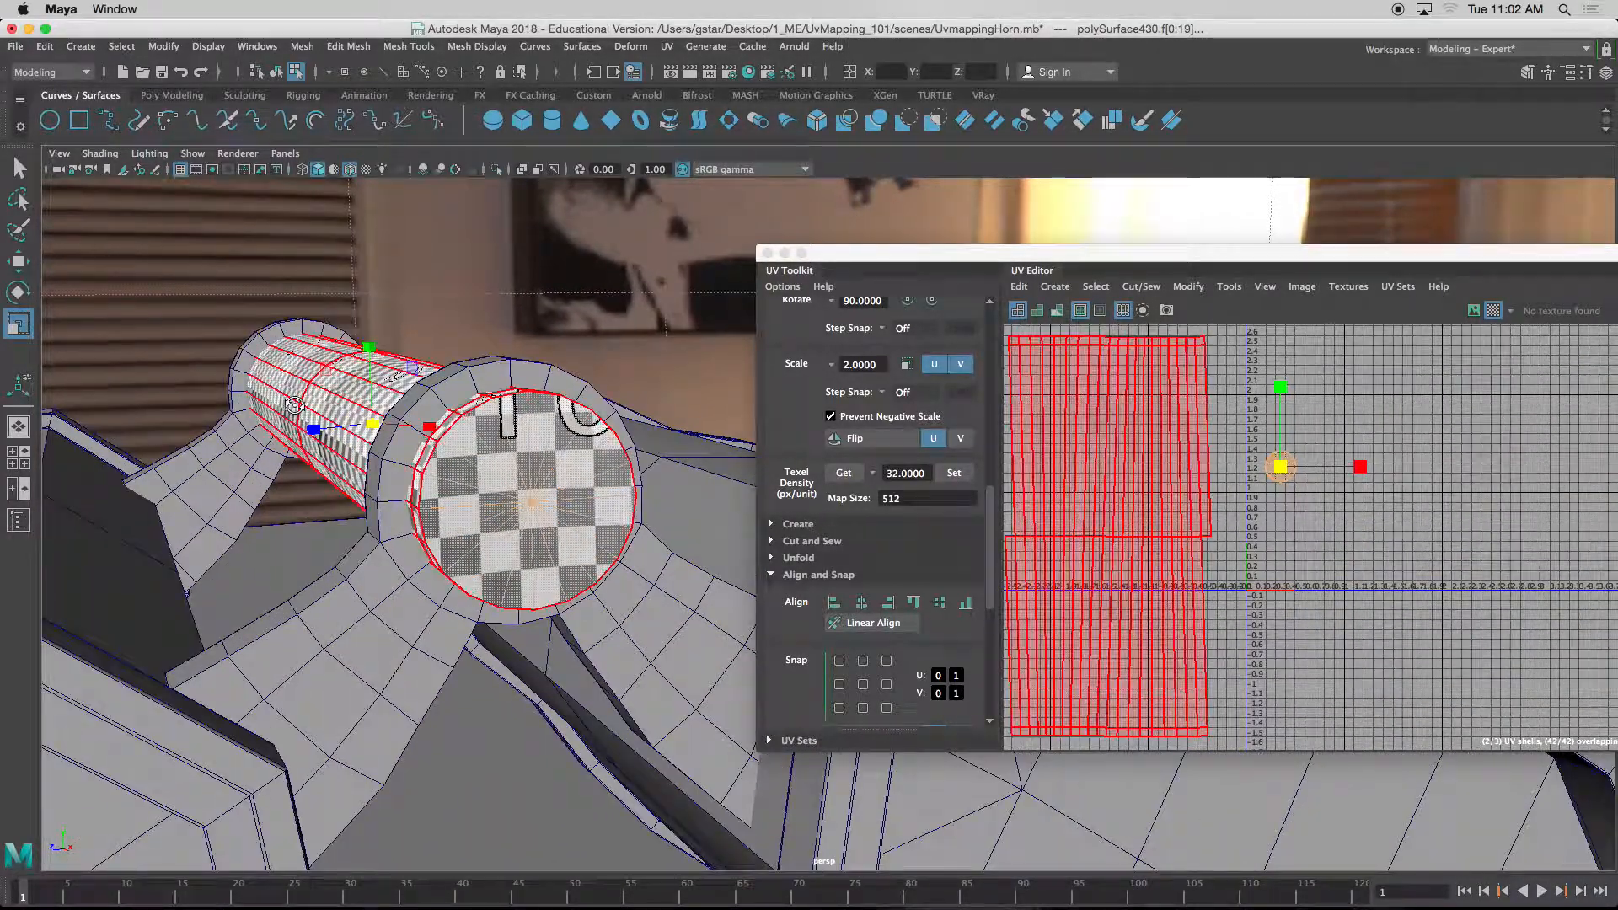
- Scale up the rod's end cap UV shell until its checker squares match the size of those on the body
alt+drag(297, 406, 300, 415)
scroll(566, 504, up, 5)
alt+middle_drag(534, 504, 548, 501)
alt+drag(438, 498, 567, 509)
drag(1281, 467, 1381, 480)
scroll(1236, 472, down, 3)
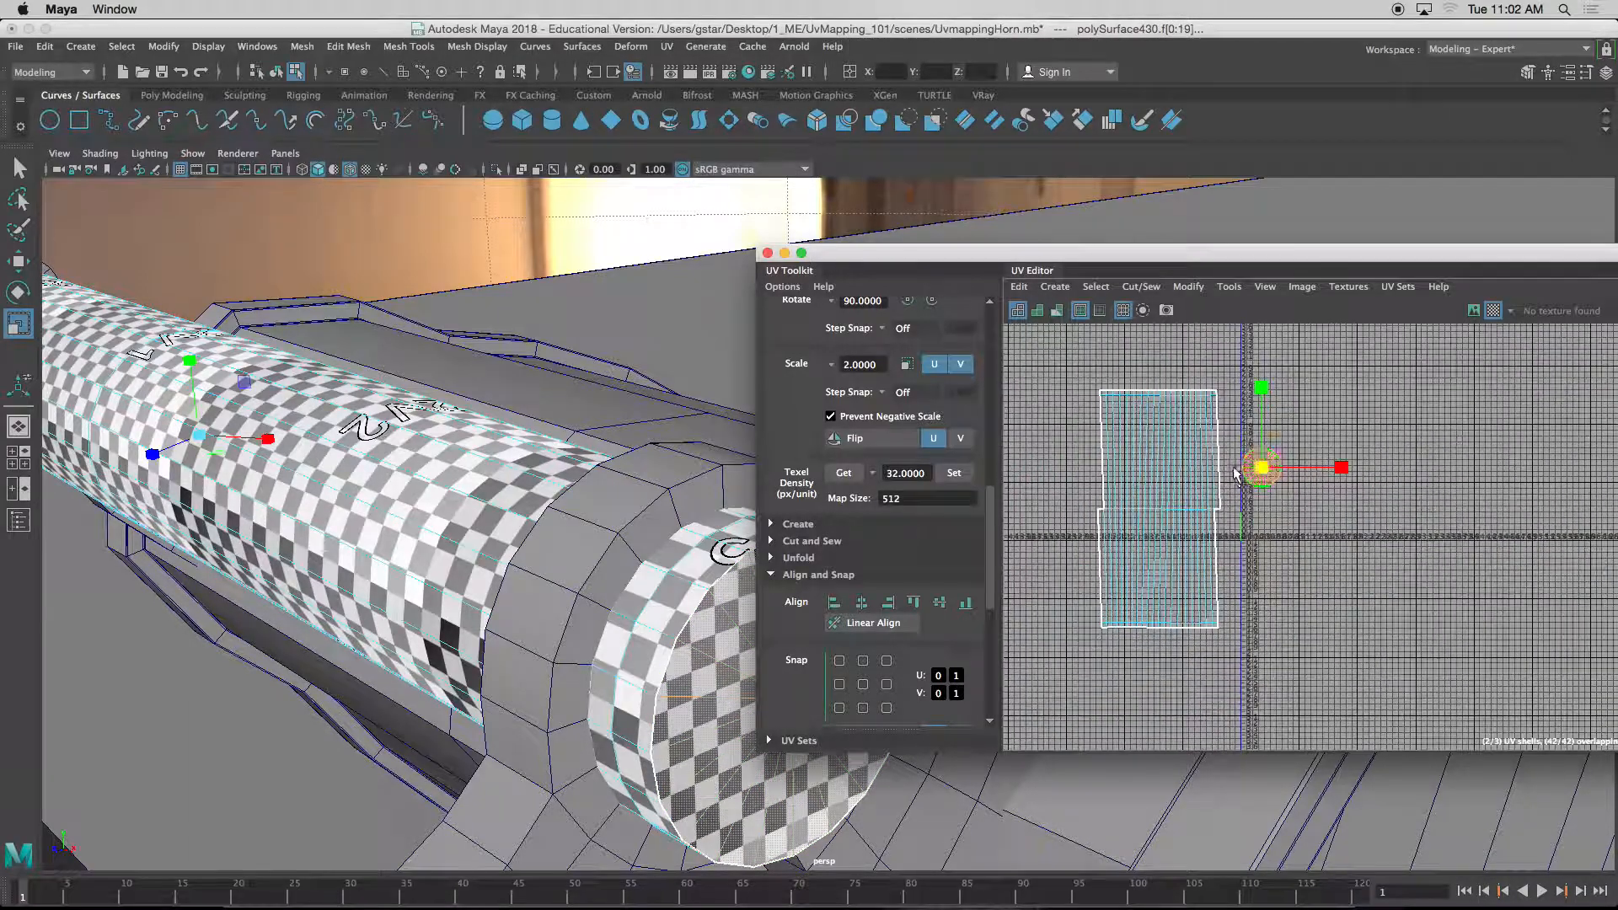
- Select all of the rod's UV shells and lay them out automatically inside the UV square
shift+click(1142, 426)
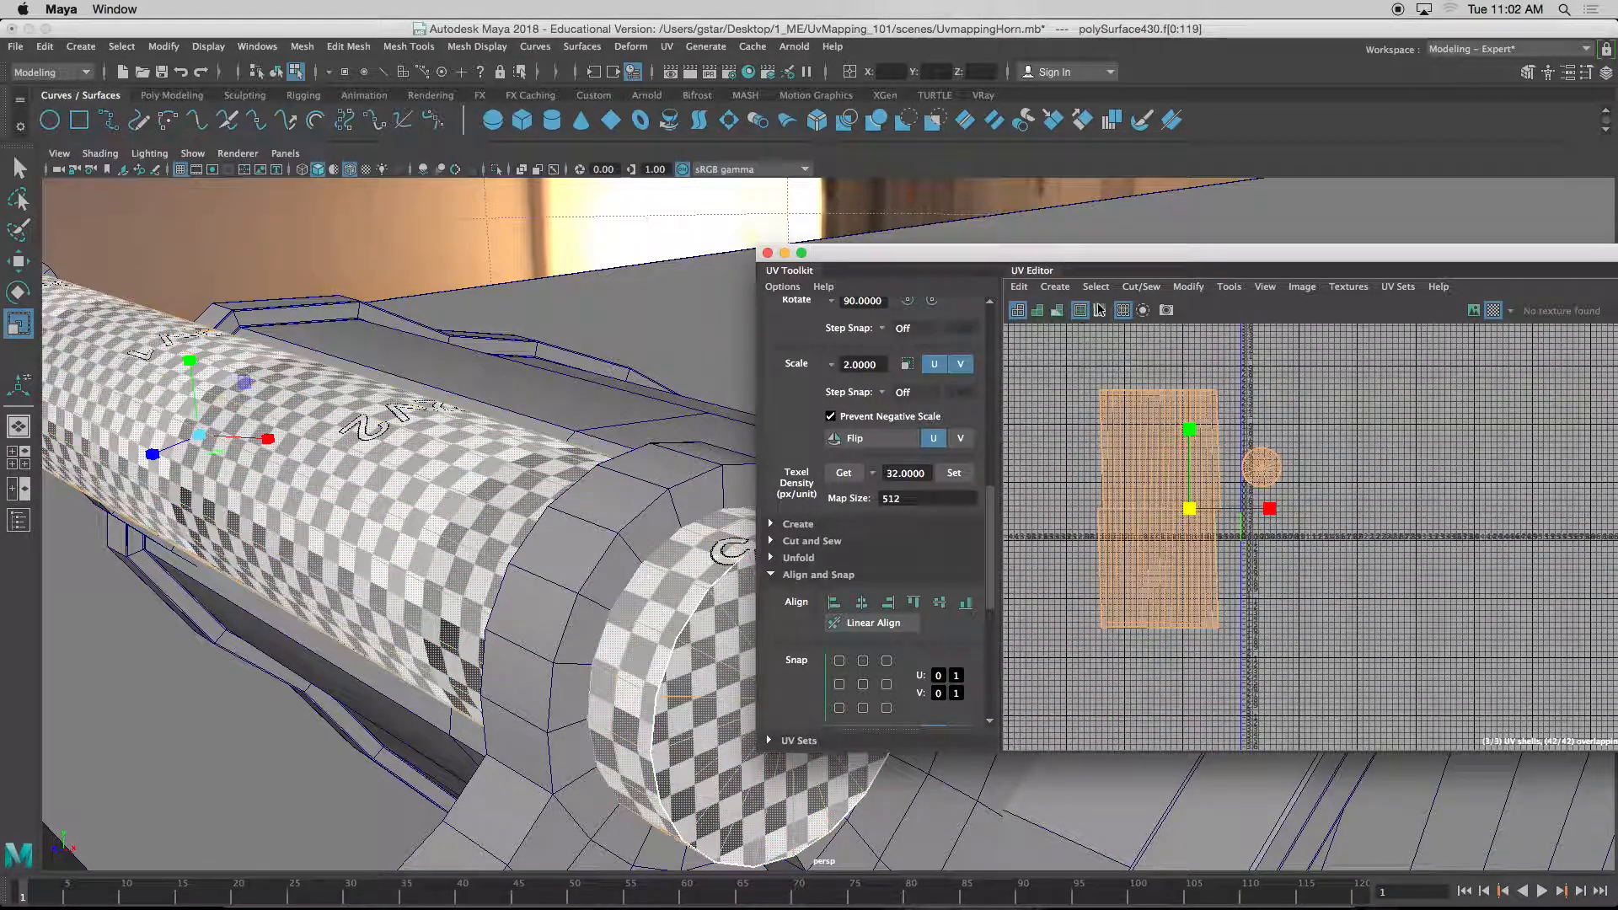
click(1189, 287)
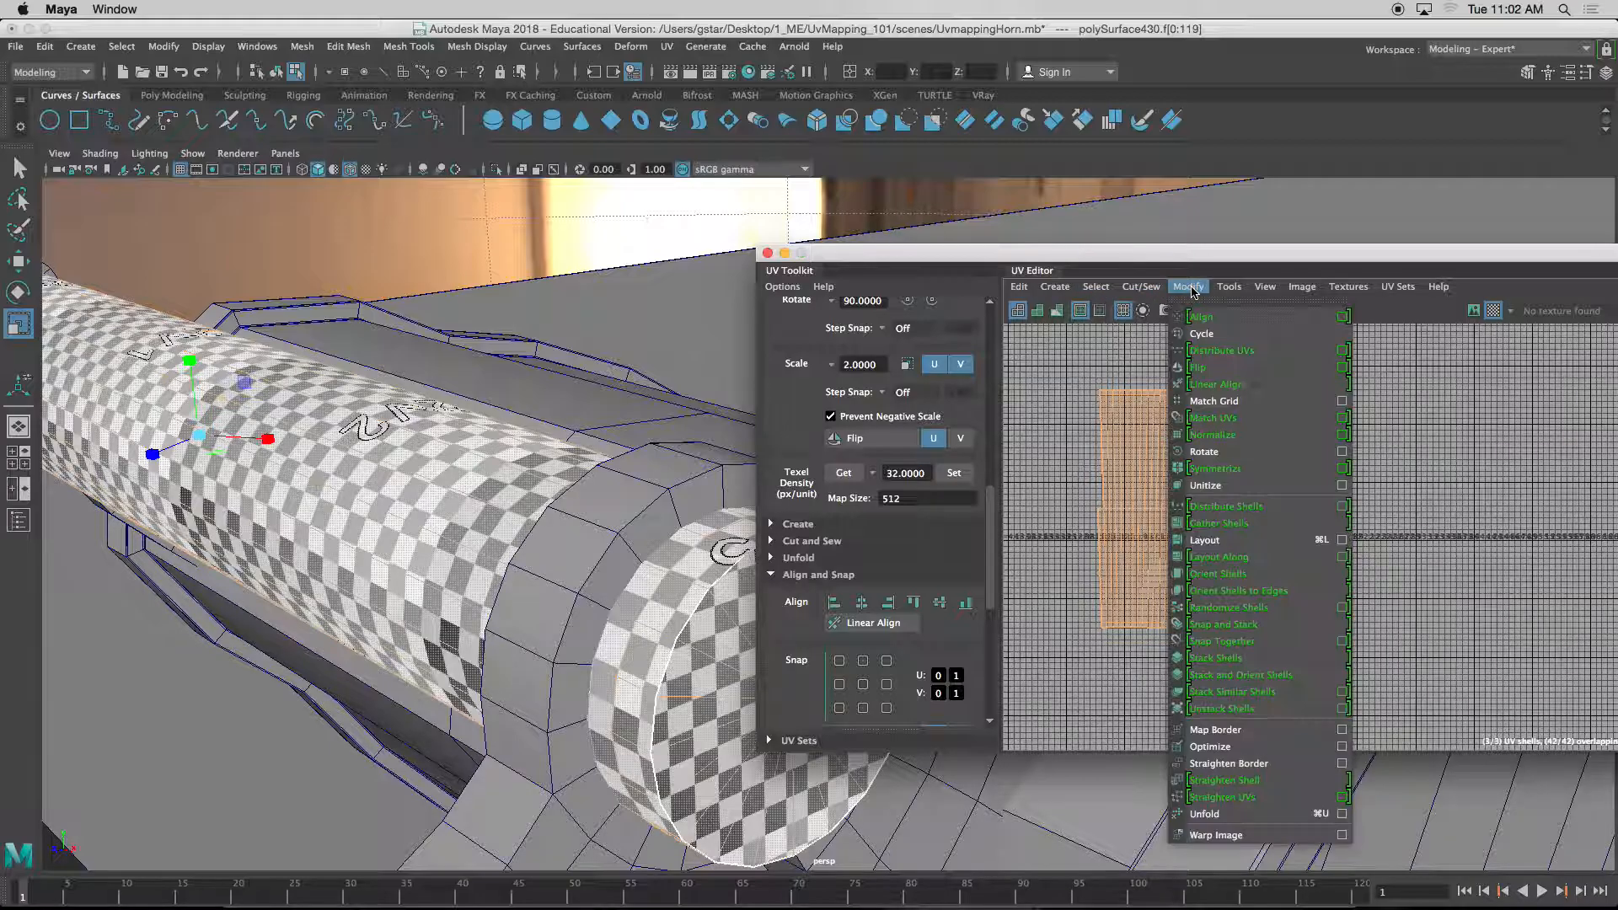
click(1212, 540)
scroll(501, 517, down, 3)
alt+middle_drag(499, 514, 339, 483)
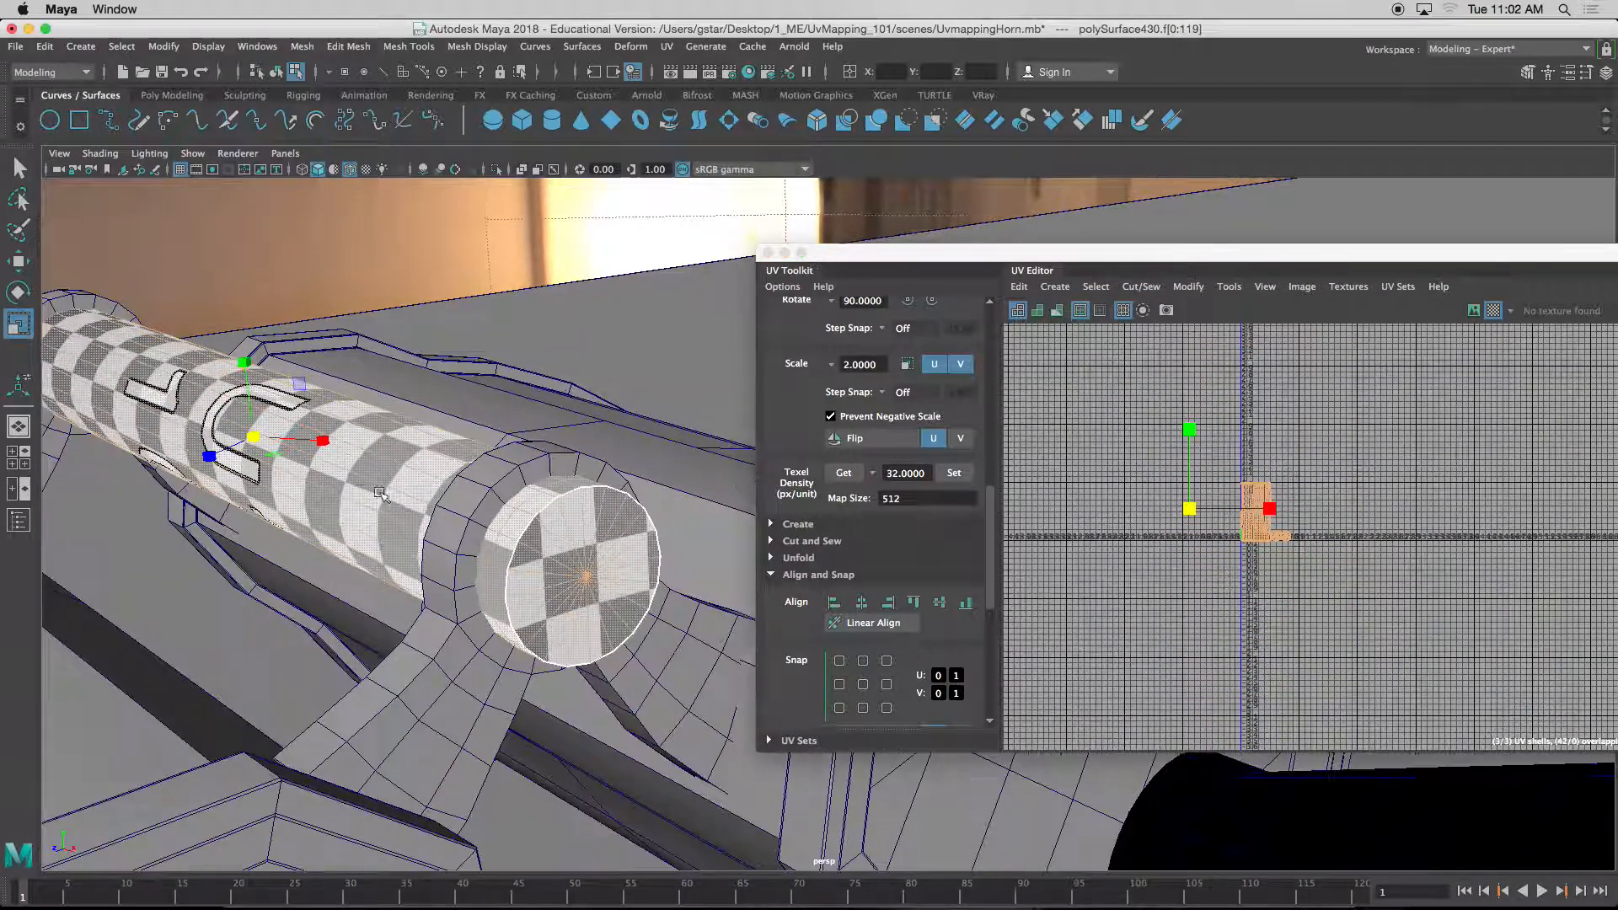
- Select the two-winged hinge bracket around the rod's end and isolate it facing the camera
scroll(339, 483, down, 3)
alt+drag(379, 472, 354, 514)
right_drag(512, 428, 540, 526)
alt+drag(622, 558, 574, 562)
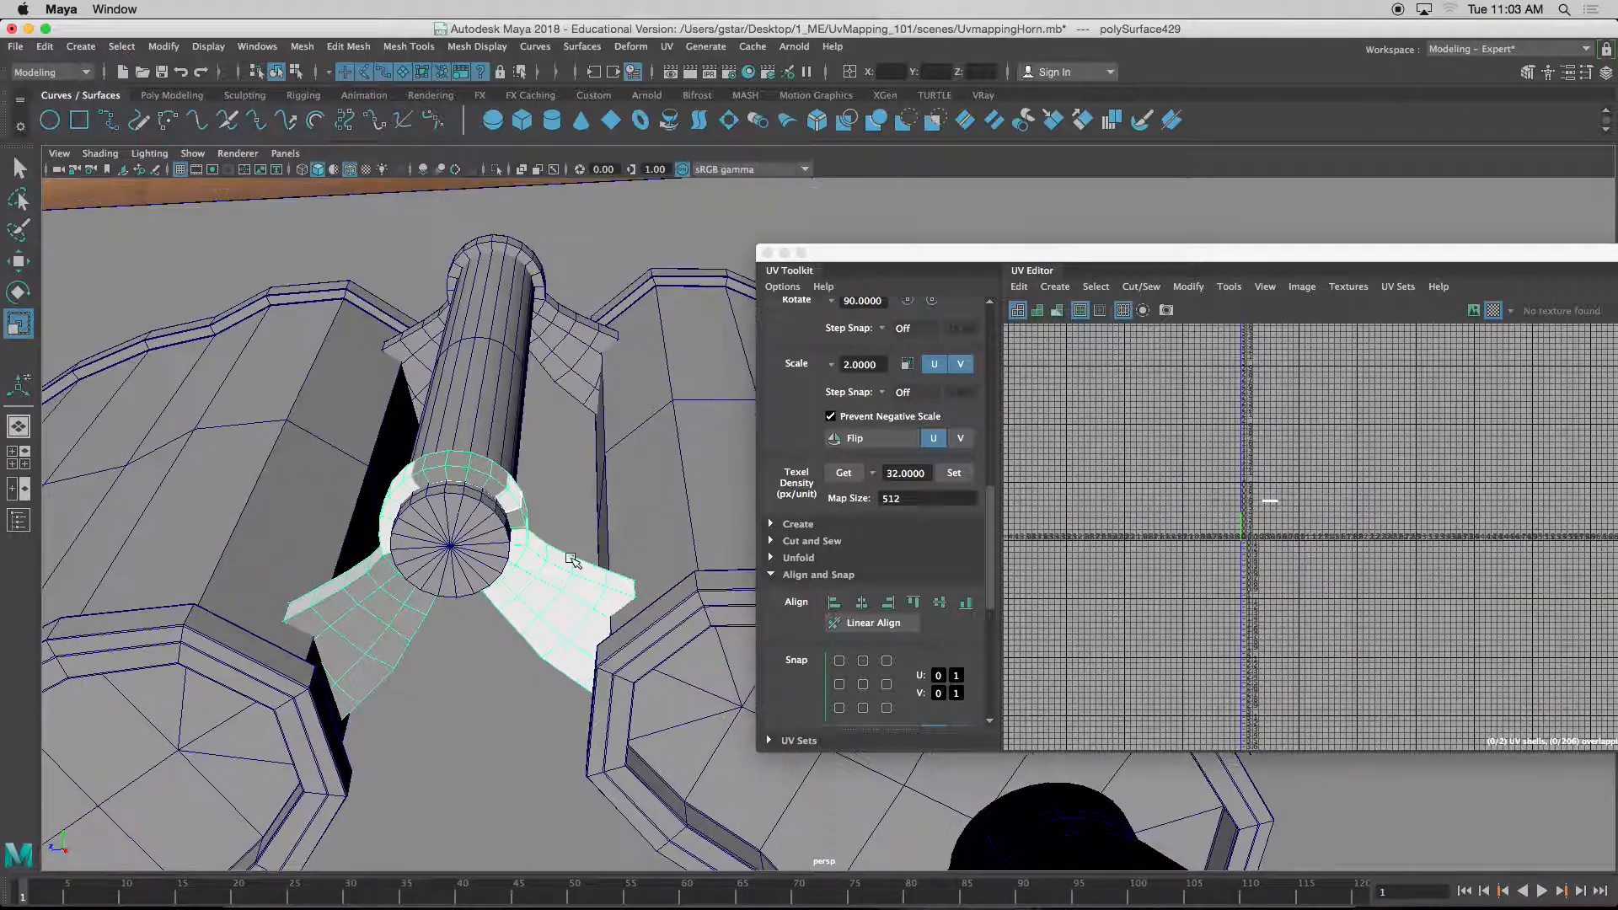
key(f)
alt+right_drag(1301, 527, 1224, 512)
key(ctrl+1)
alt+drag(565, 522, 494, 532)
alt+right_drag(494, 532, 498, 538)
alt+middle_drag(498, 538, 527, 486)
- Apply automatic UV mapping to the whole bracket as a starting layout
right_drag(525, 433, 524, 484)
alt+drag(523, 484, 524, 496)
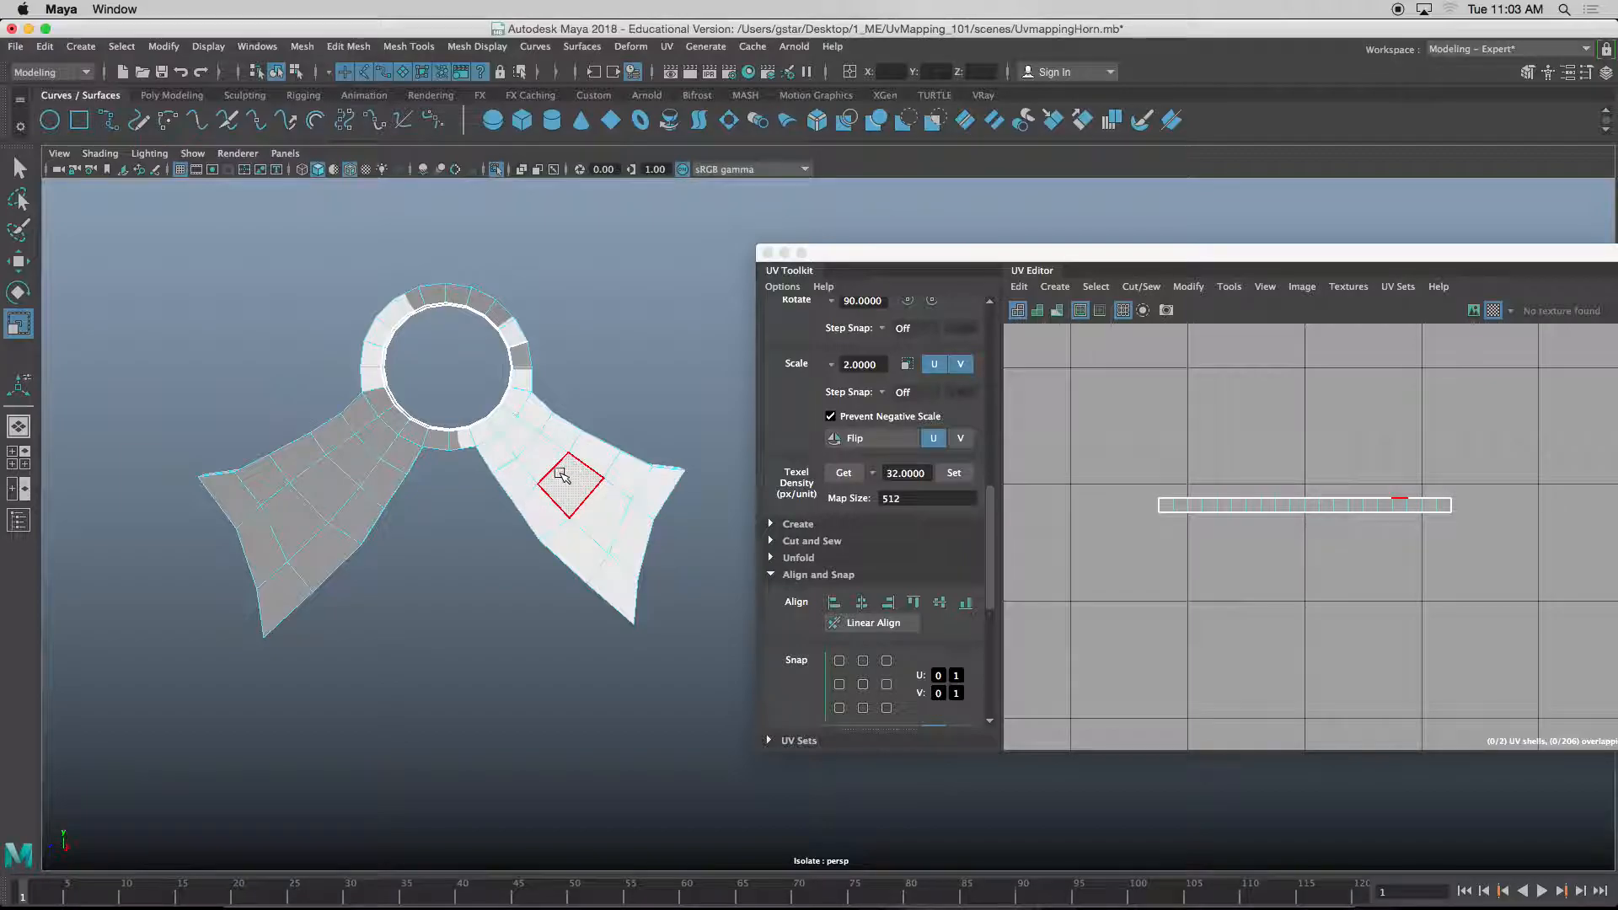
right_drag(593, 468, 578, 503)
right_drag(573, 428, 642, 408)
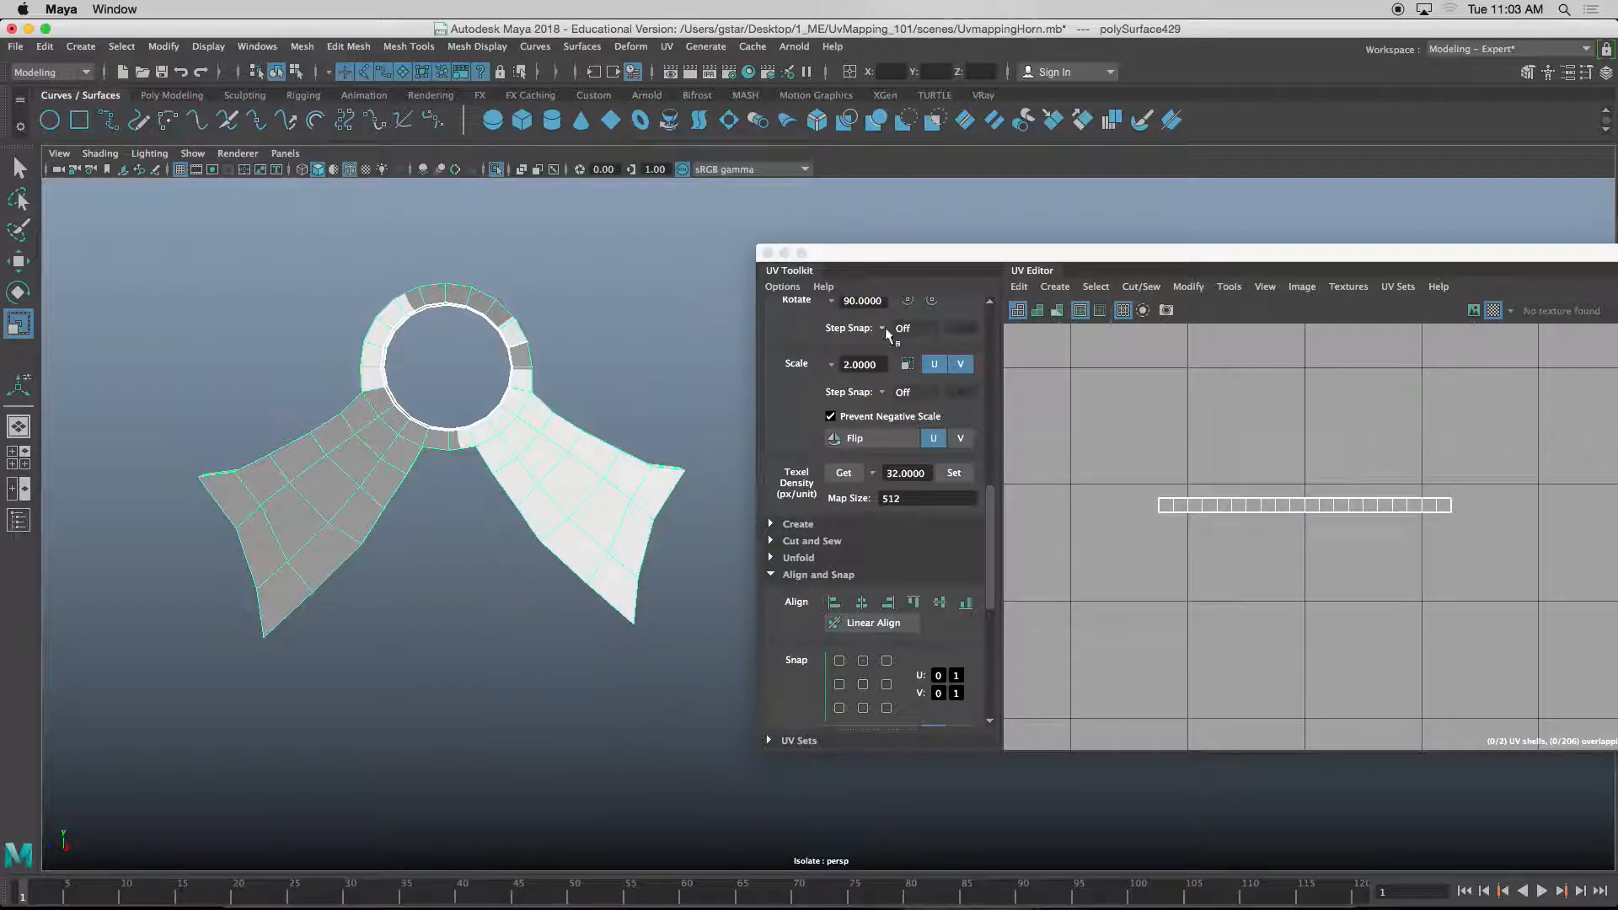
click(1046, 292)
click(1079, 351)
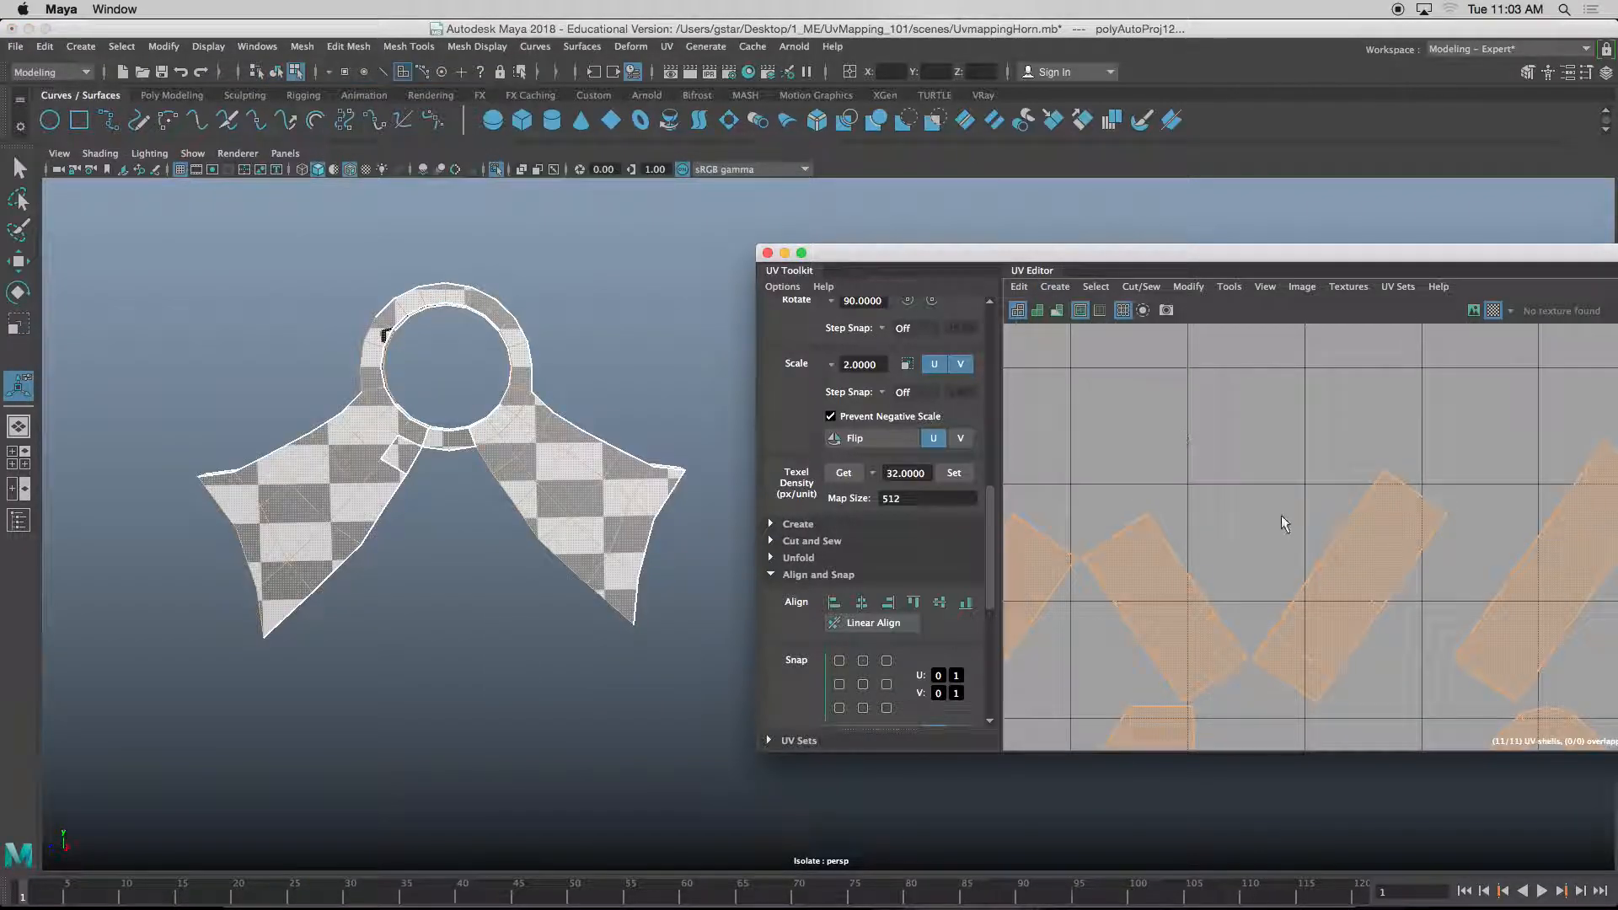
scroll(1281, 514, down, 3)
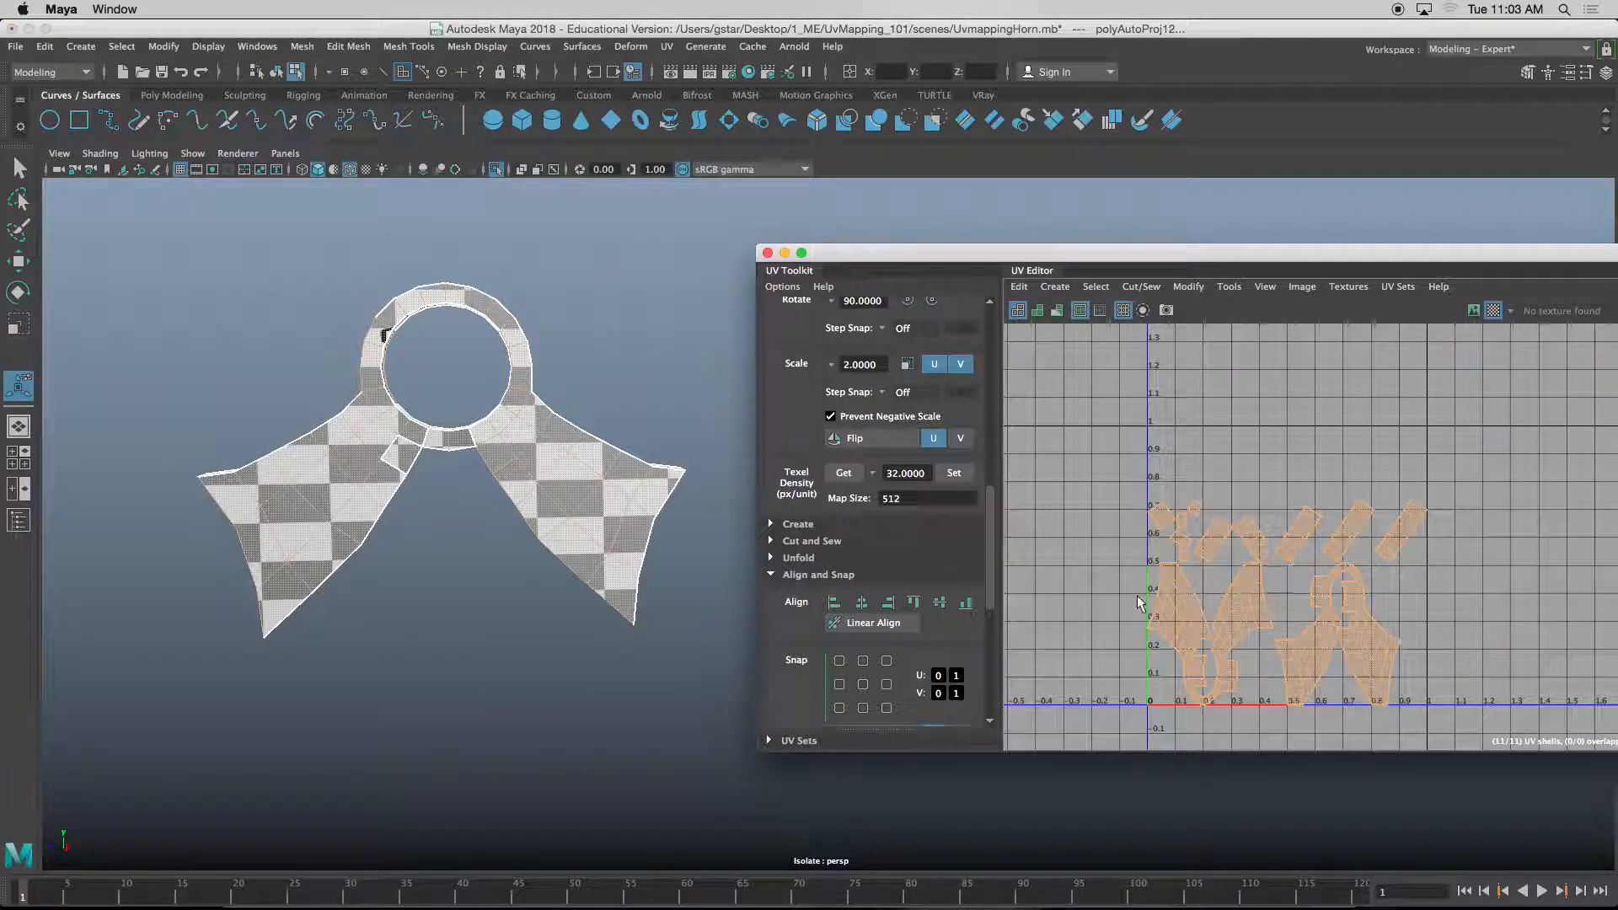
- Select the flat front and back faces of the bracket's two wings and ring
click(511, 477)
right_drag(540, 432, 540, 472)
alt+drag(540, 472, 540, 458)
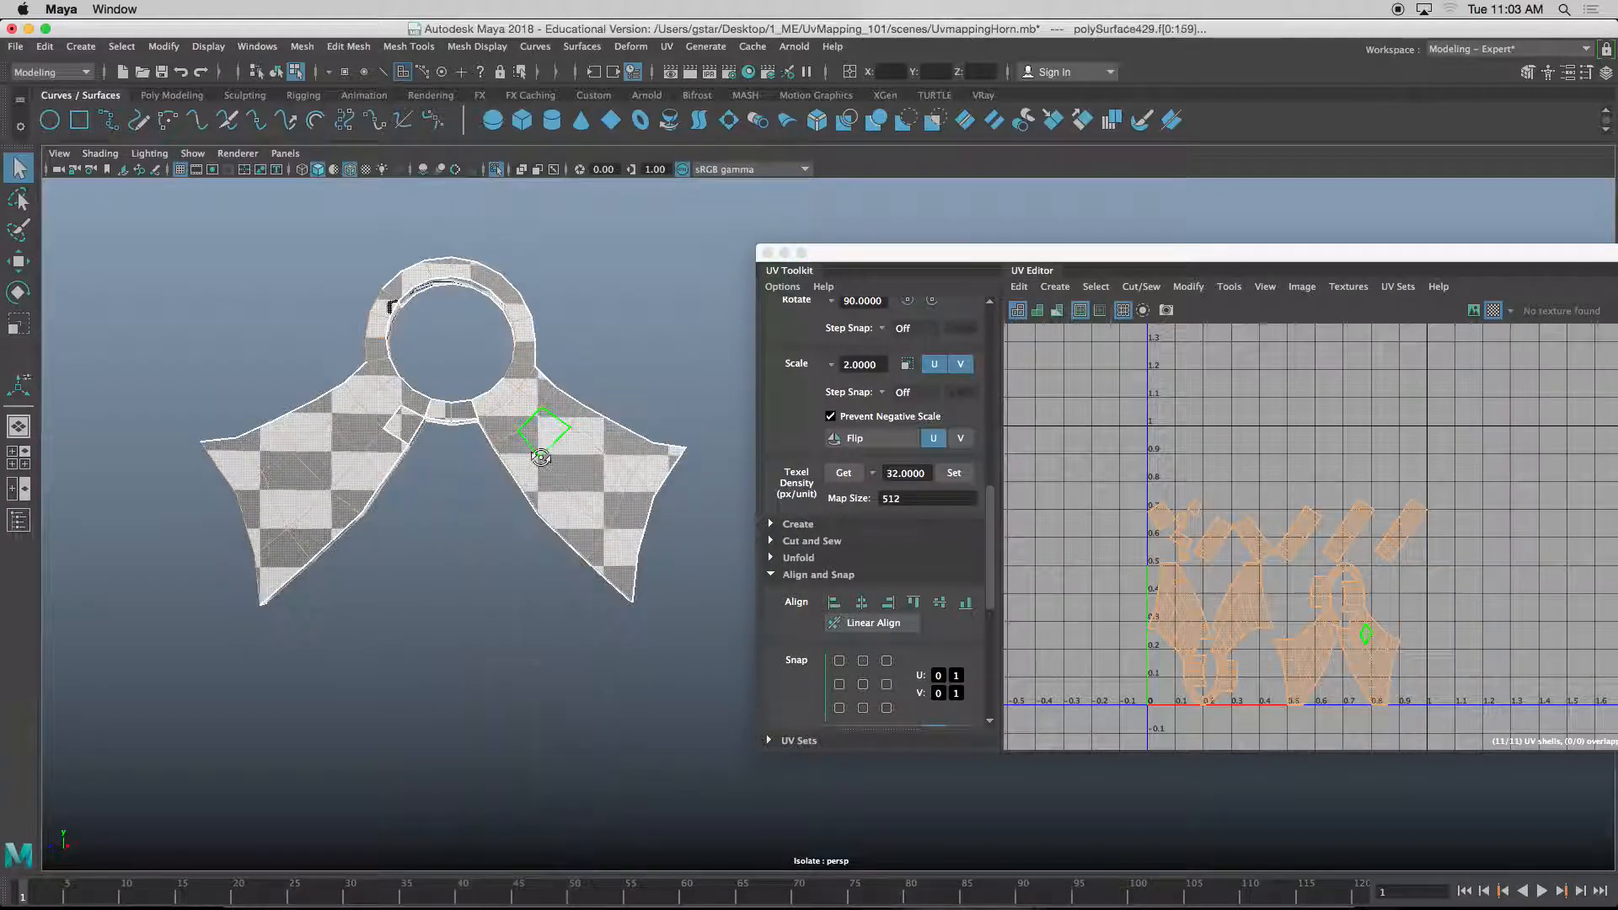
click(568, 462)
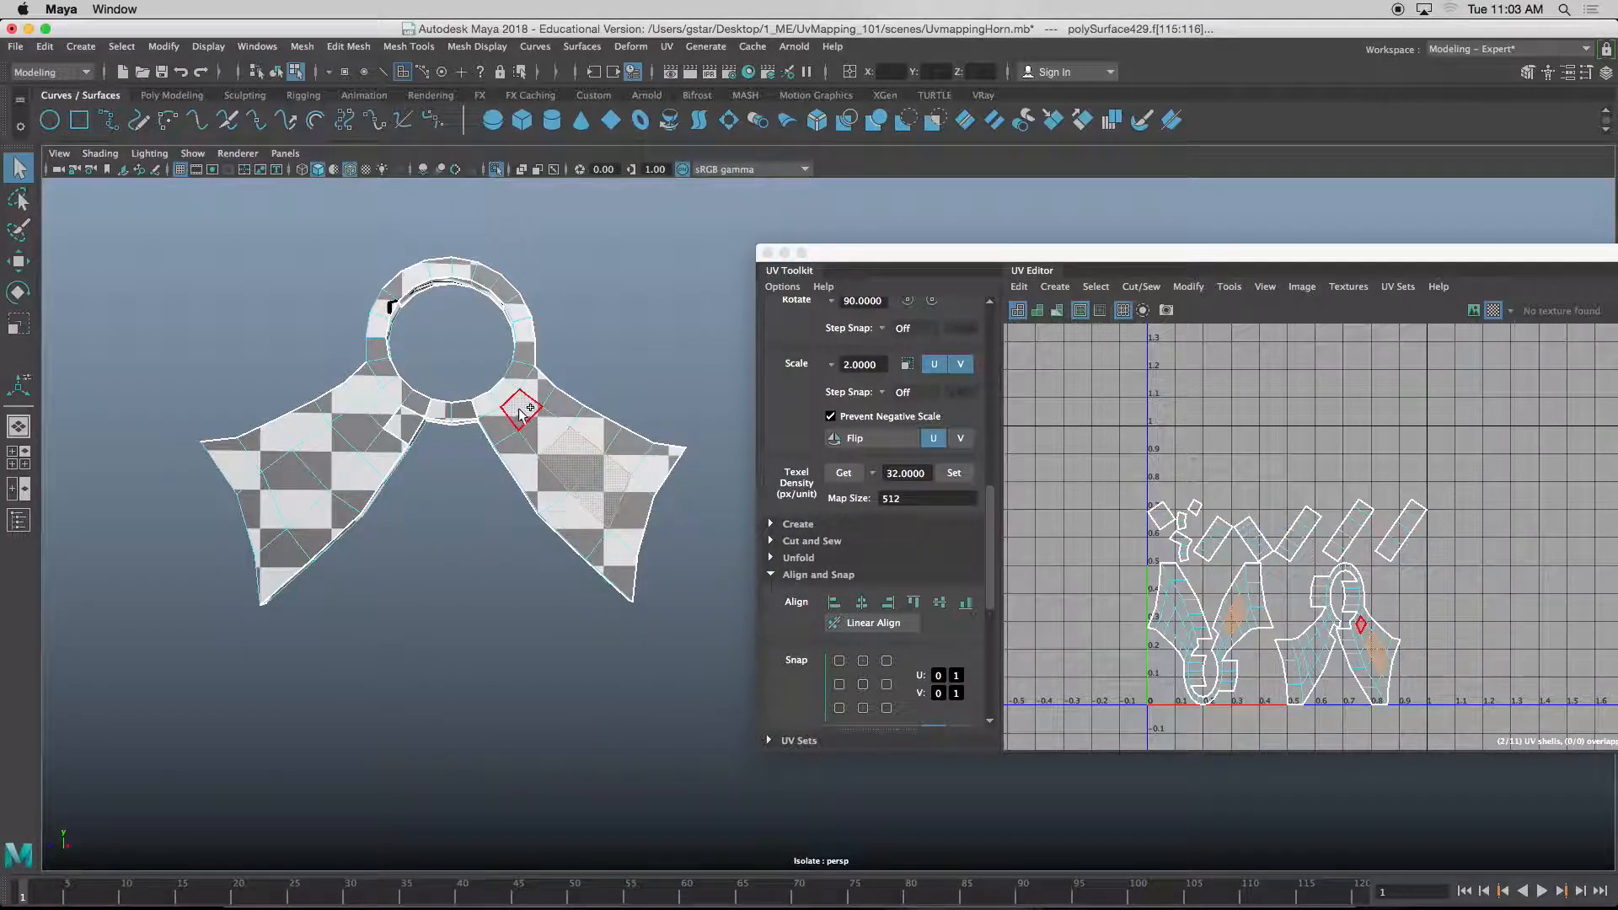
click(550, 450)
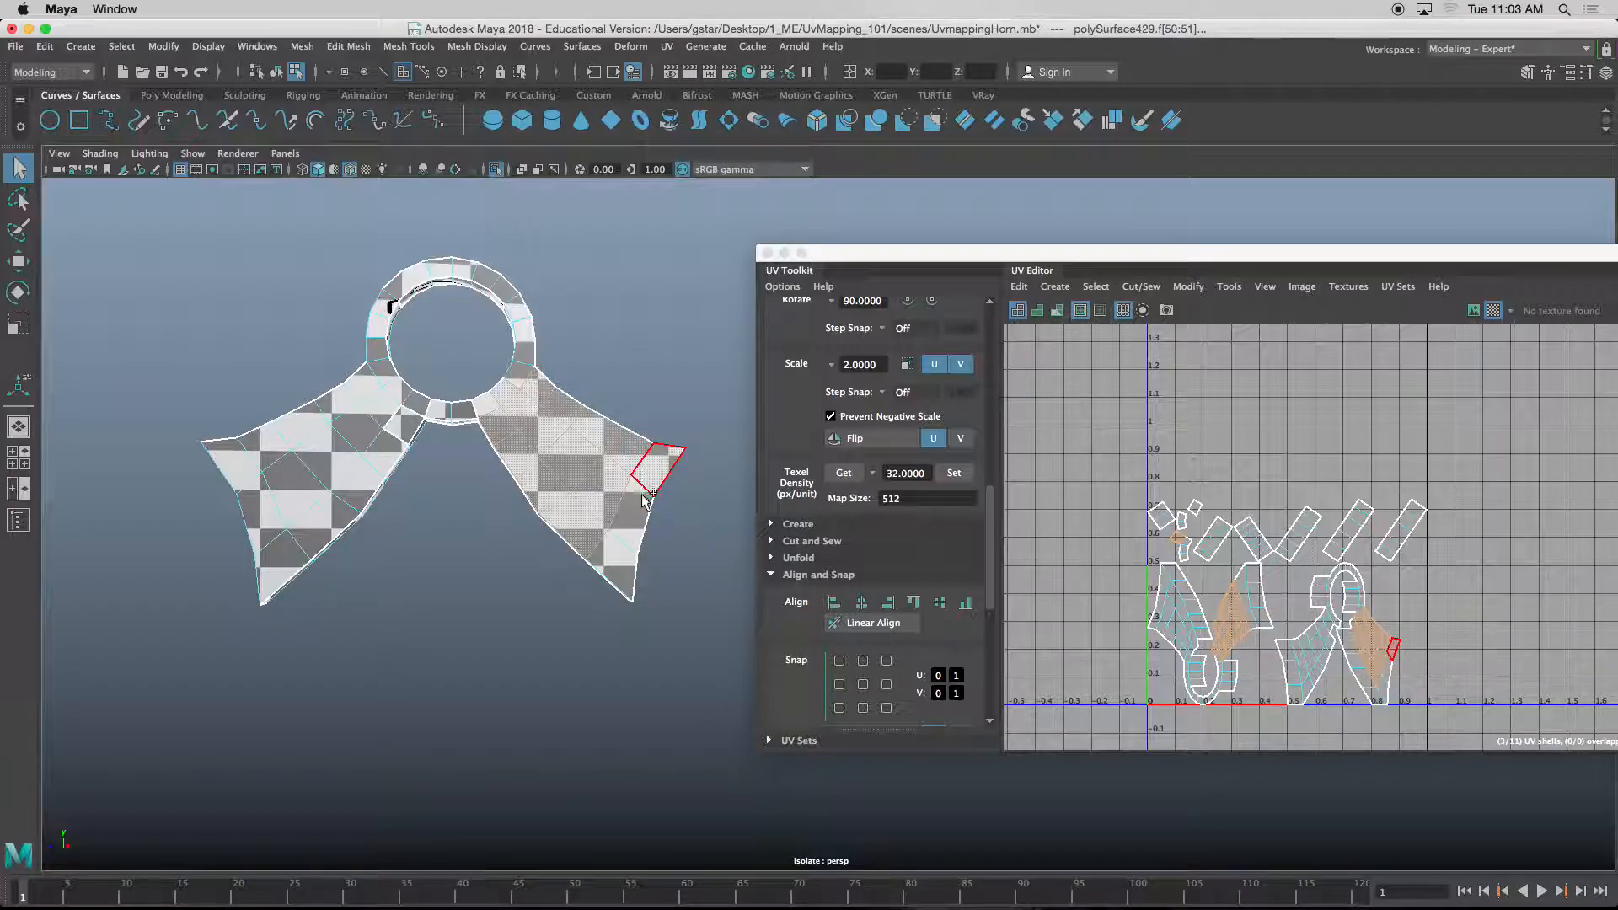
alt+middle_drag(483, 433, 543, 424)
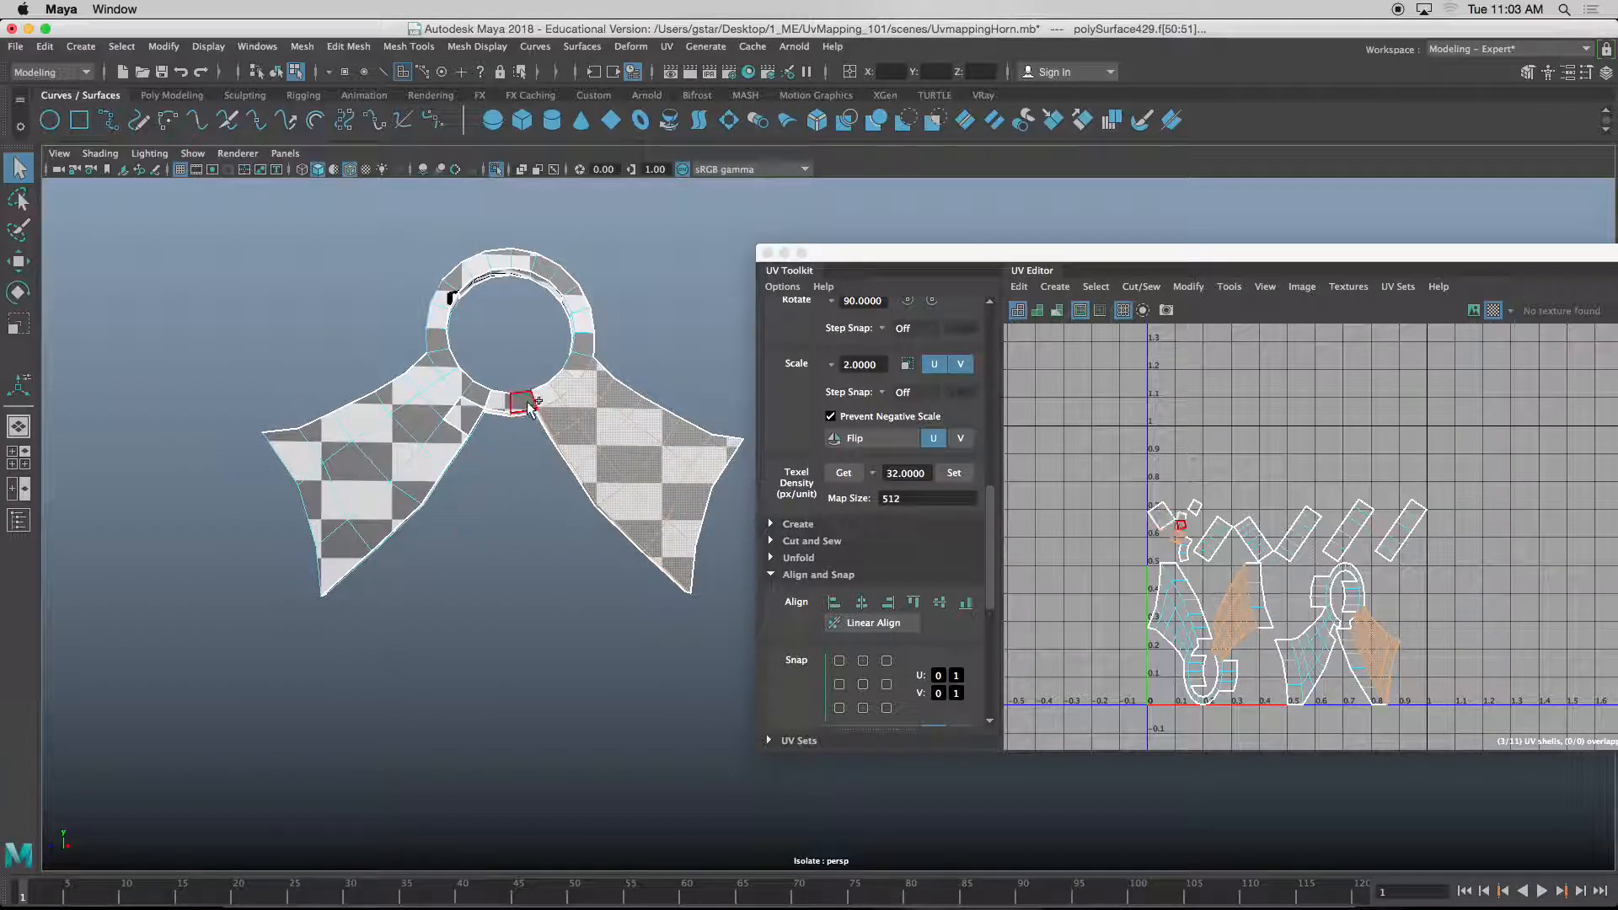
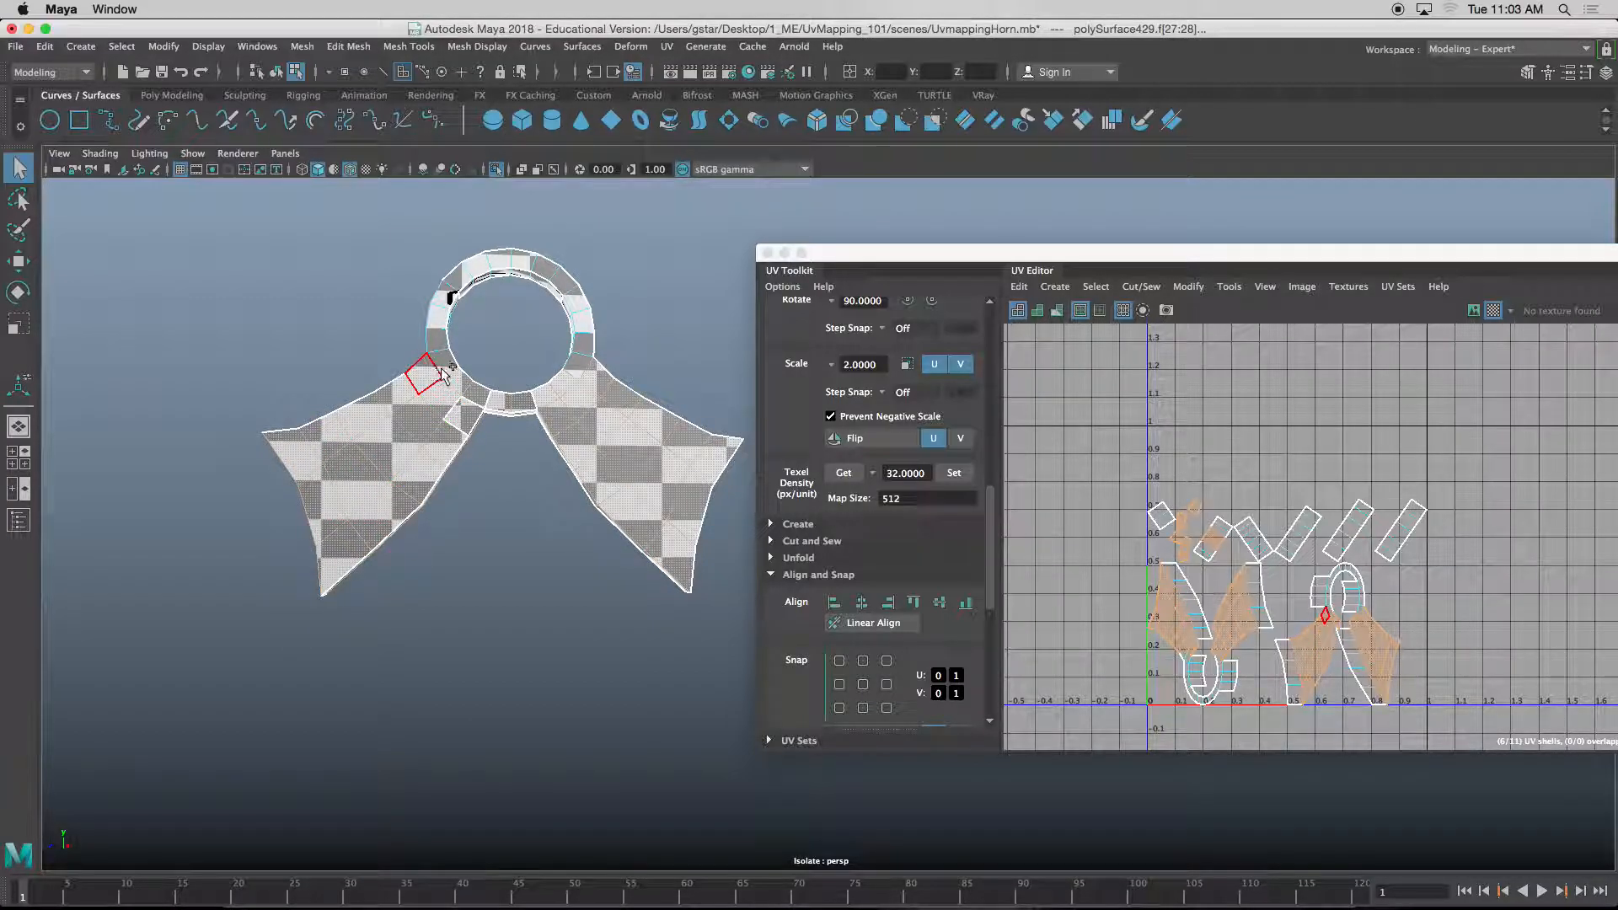
shift+click(452, 288)
mouse_move(453, 287)
alt+mouse_down()
mouse_move(448, 319)
mouse_move(460, 312)
alt+mouse_up()
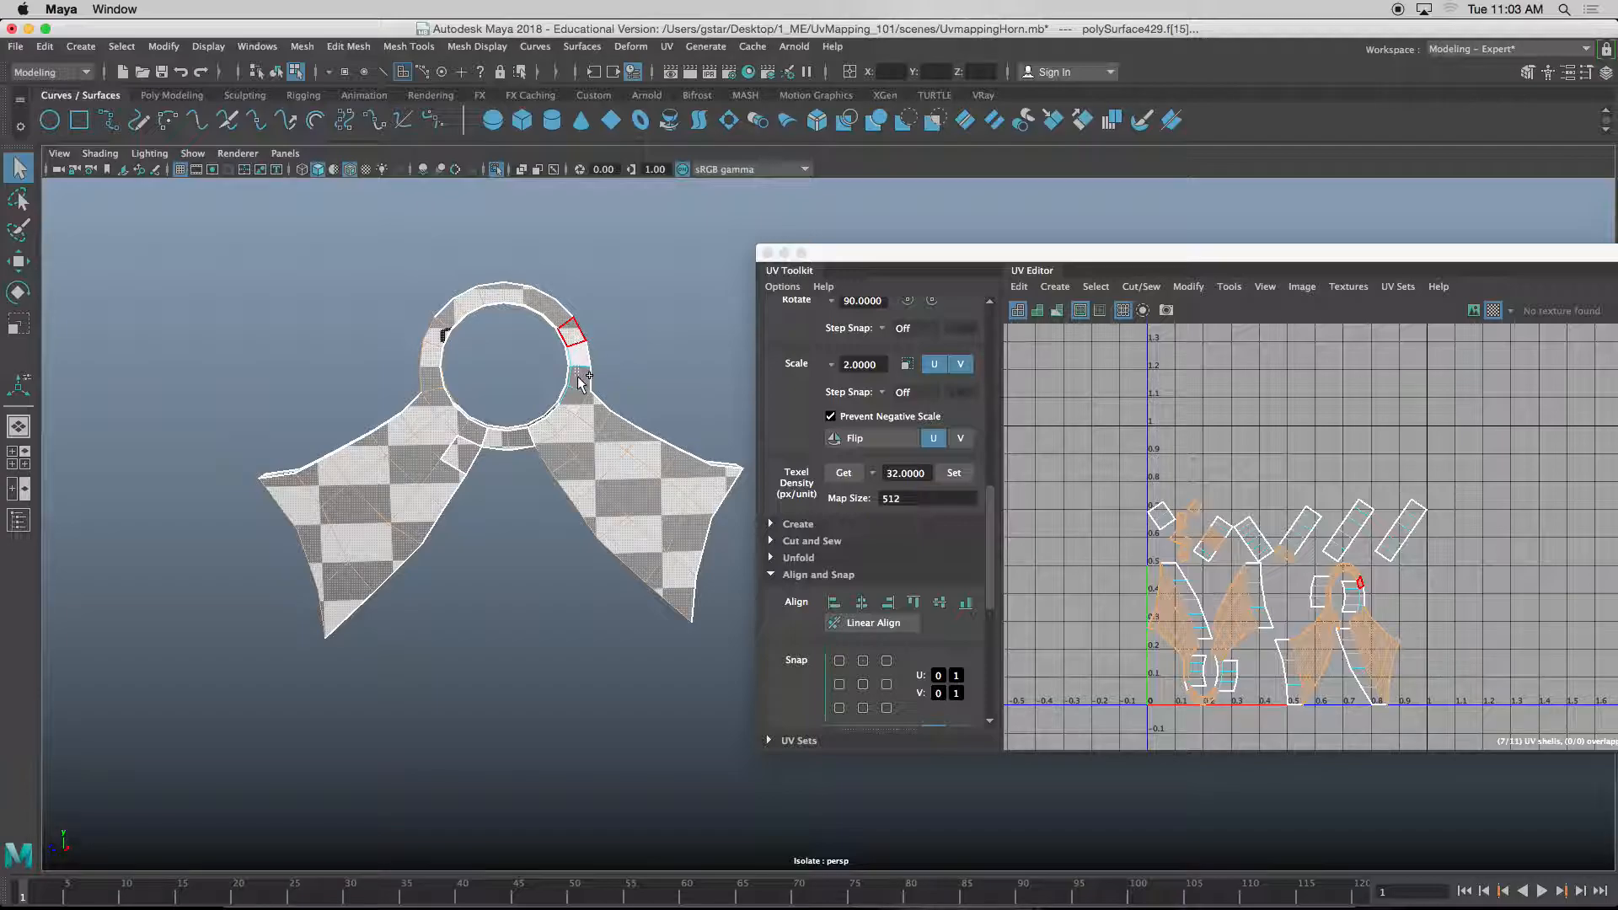
- Check the bracket from the side and remove the unwanted side-wall faces from the face selection
alt+drag(580, 396, 541, 440)
alt+drag(426, 586, 534, 488)
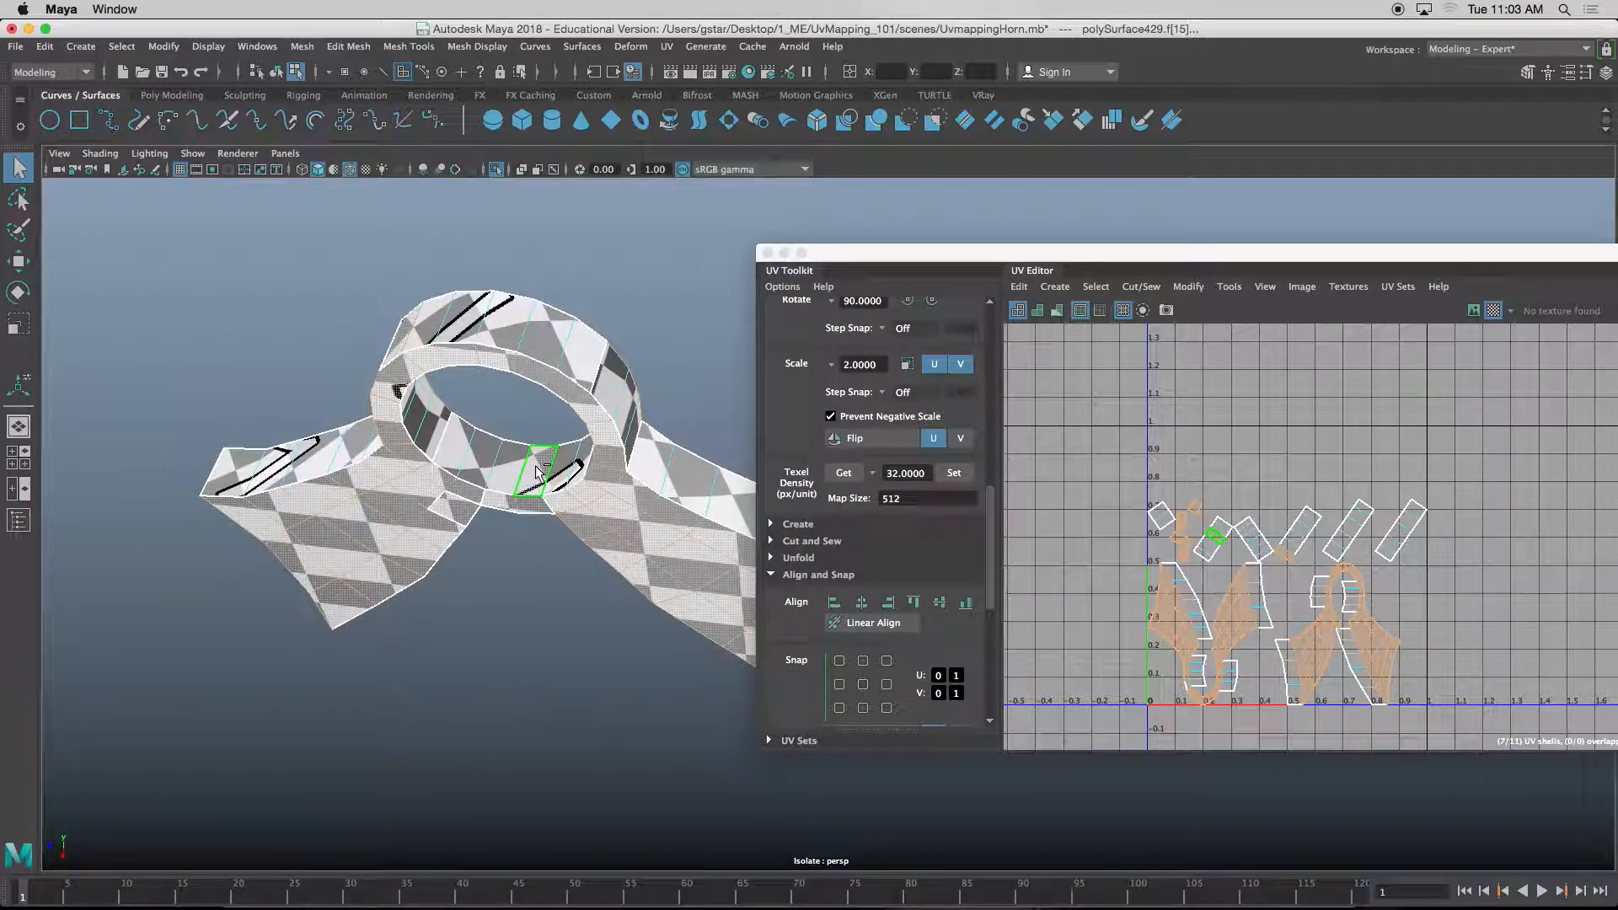
alt+drag(455, 397, 553, 405)
ctrl+click(558, 428)
scroll(542, 513, down, 2)
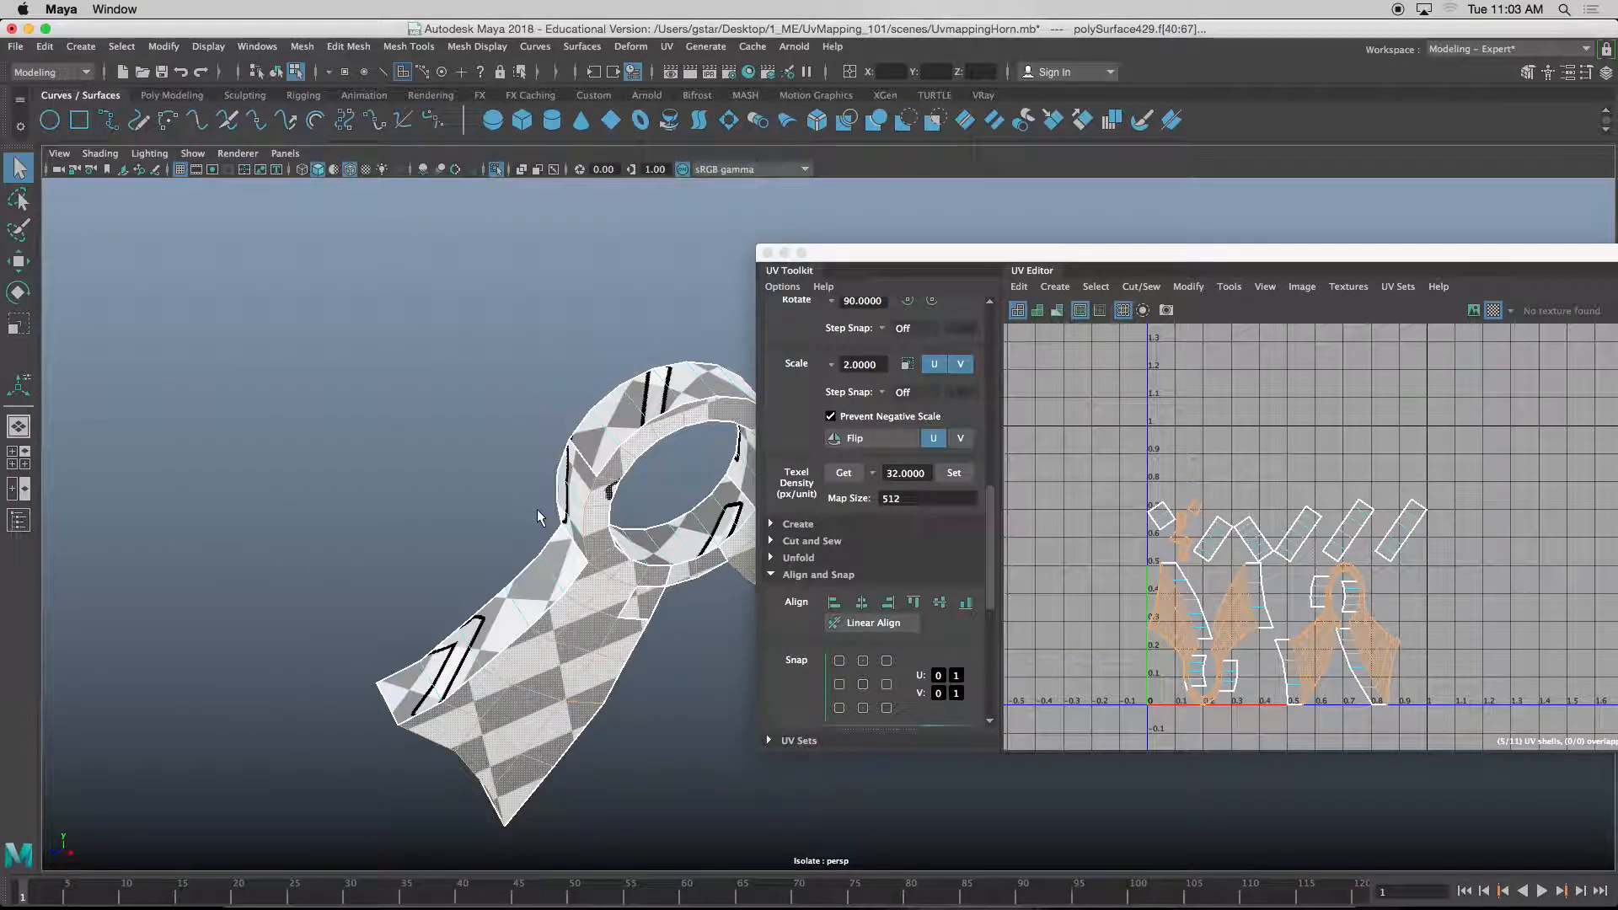
alt+middle_drag(541, 514, 518, 504)
key(5)
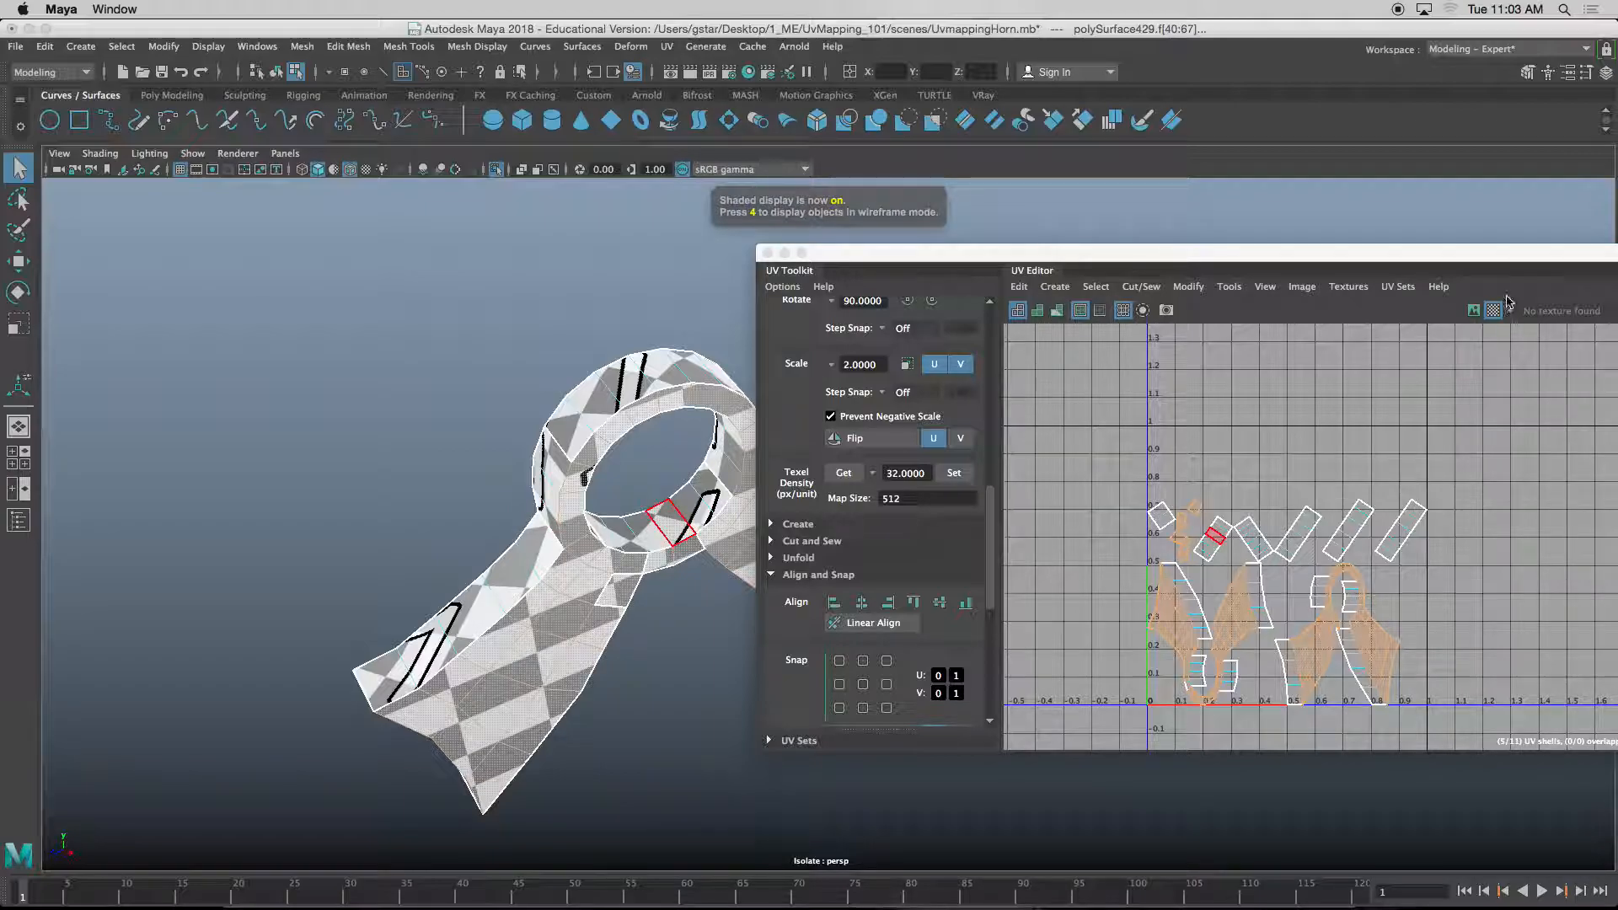
- View the bracket head-on and project the selected faces with Planar mapping set to project from the camera
mouse_move(253, 664)
alt+mouse_down()
mouse_move(326, 488)
mouse_move(354, 495)
mouse_move(373, 467)
mouse_move(400, 349)
mouse_move(475, 431)
mouse_move(514, 447)
mouse_move(430, 460)
mouse_move(512, 472)
mouse_move(539, 417)
mouse_move(590, 396)
mouse_move(697, 405)
alt+mouse_up()
click(1055, 286)
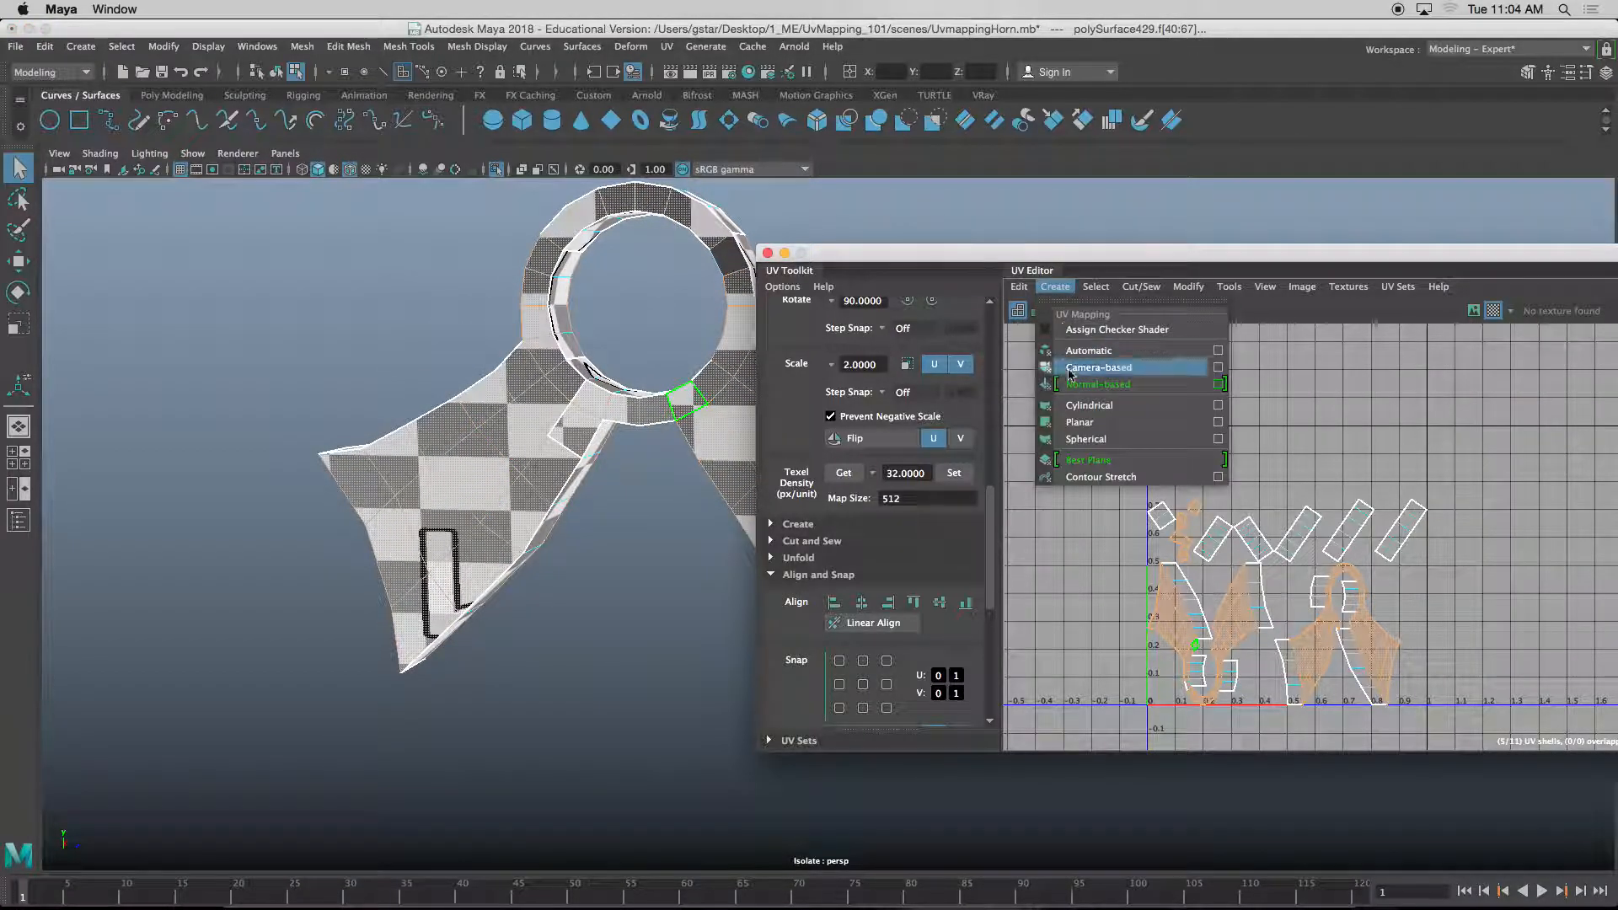
click(1219, 424)
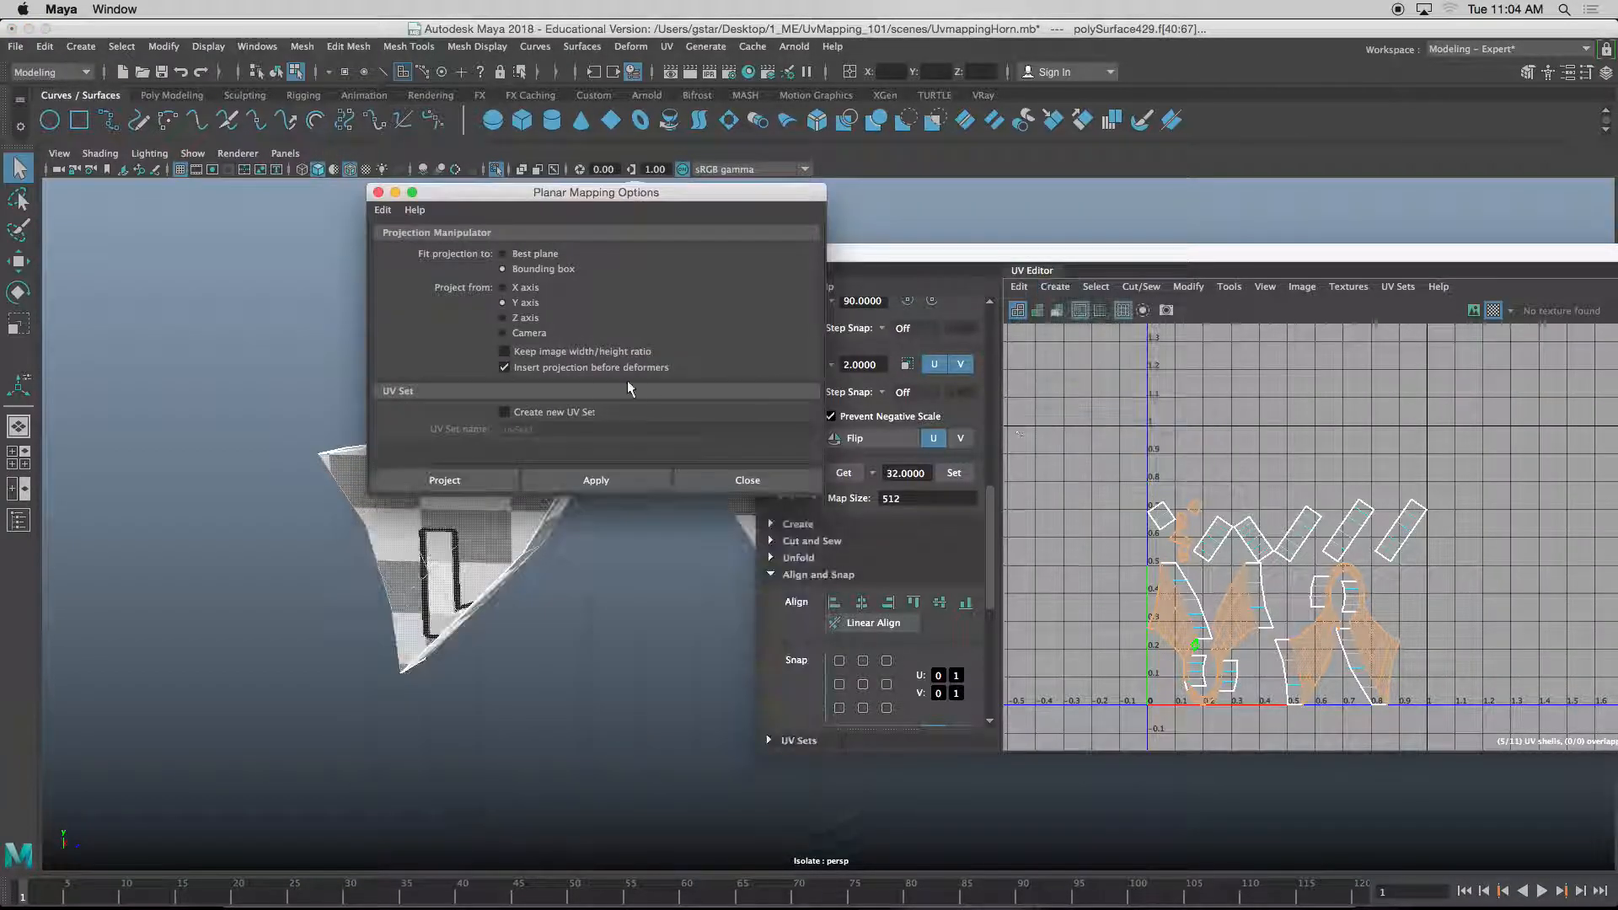
drag(555, 194, 1016, 257)
alt+drag(625, 330, 457, 384)
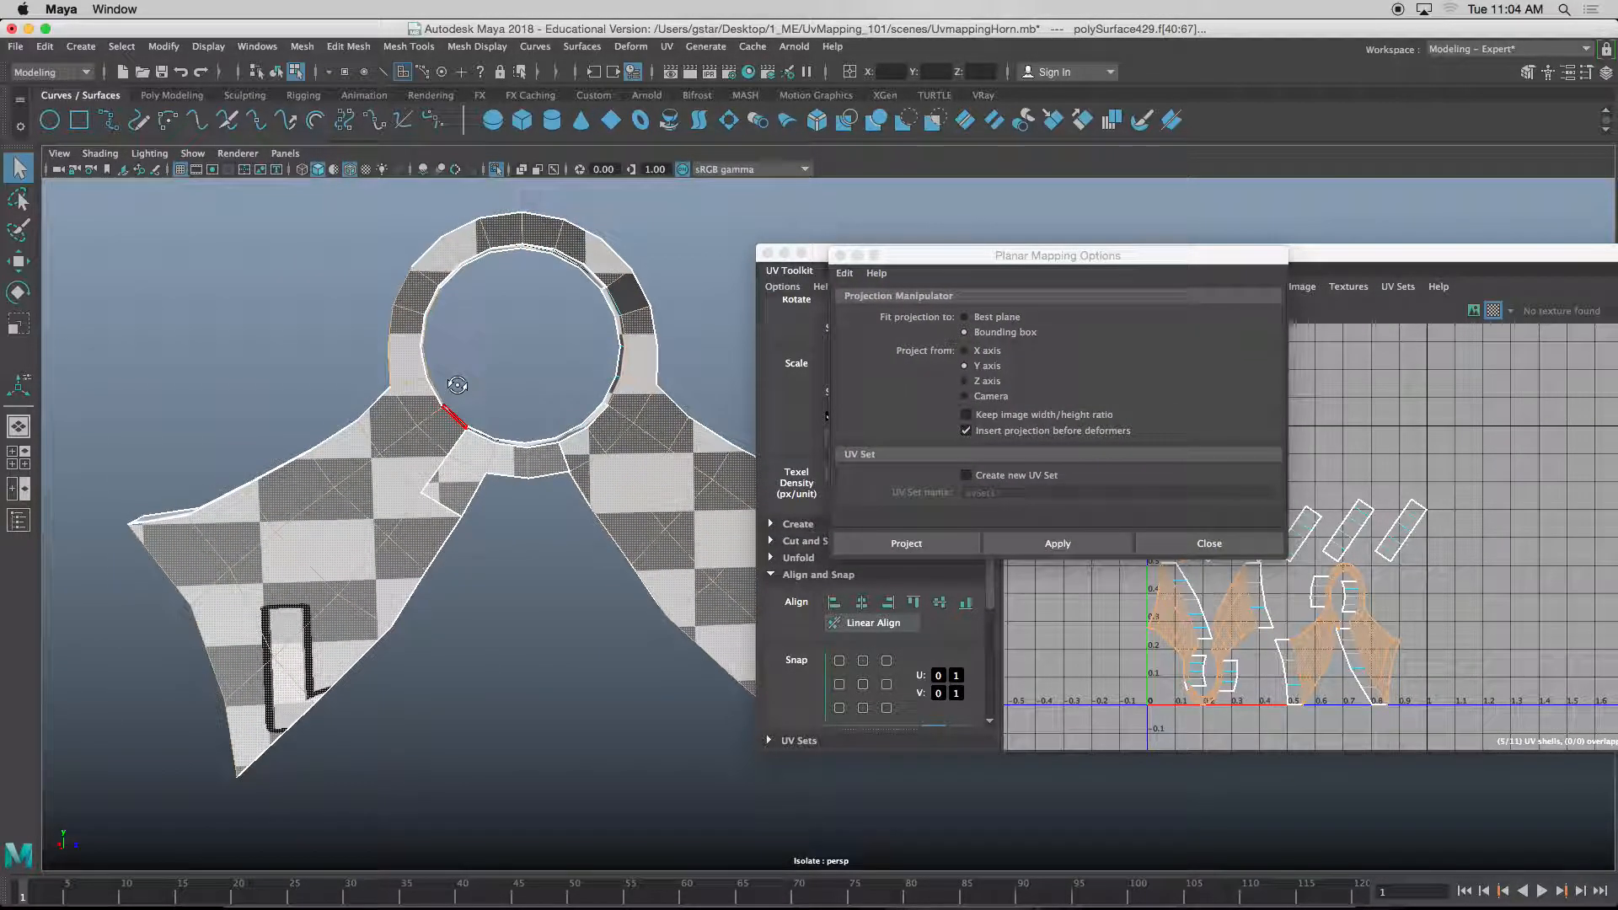
click(965, 396)
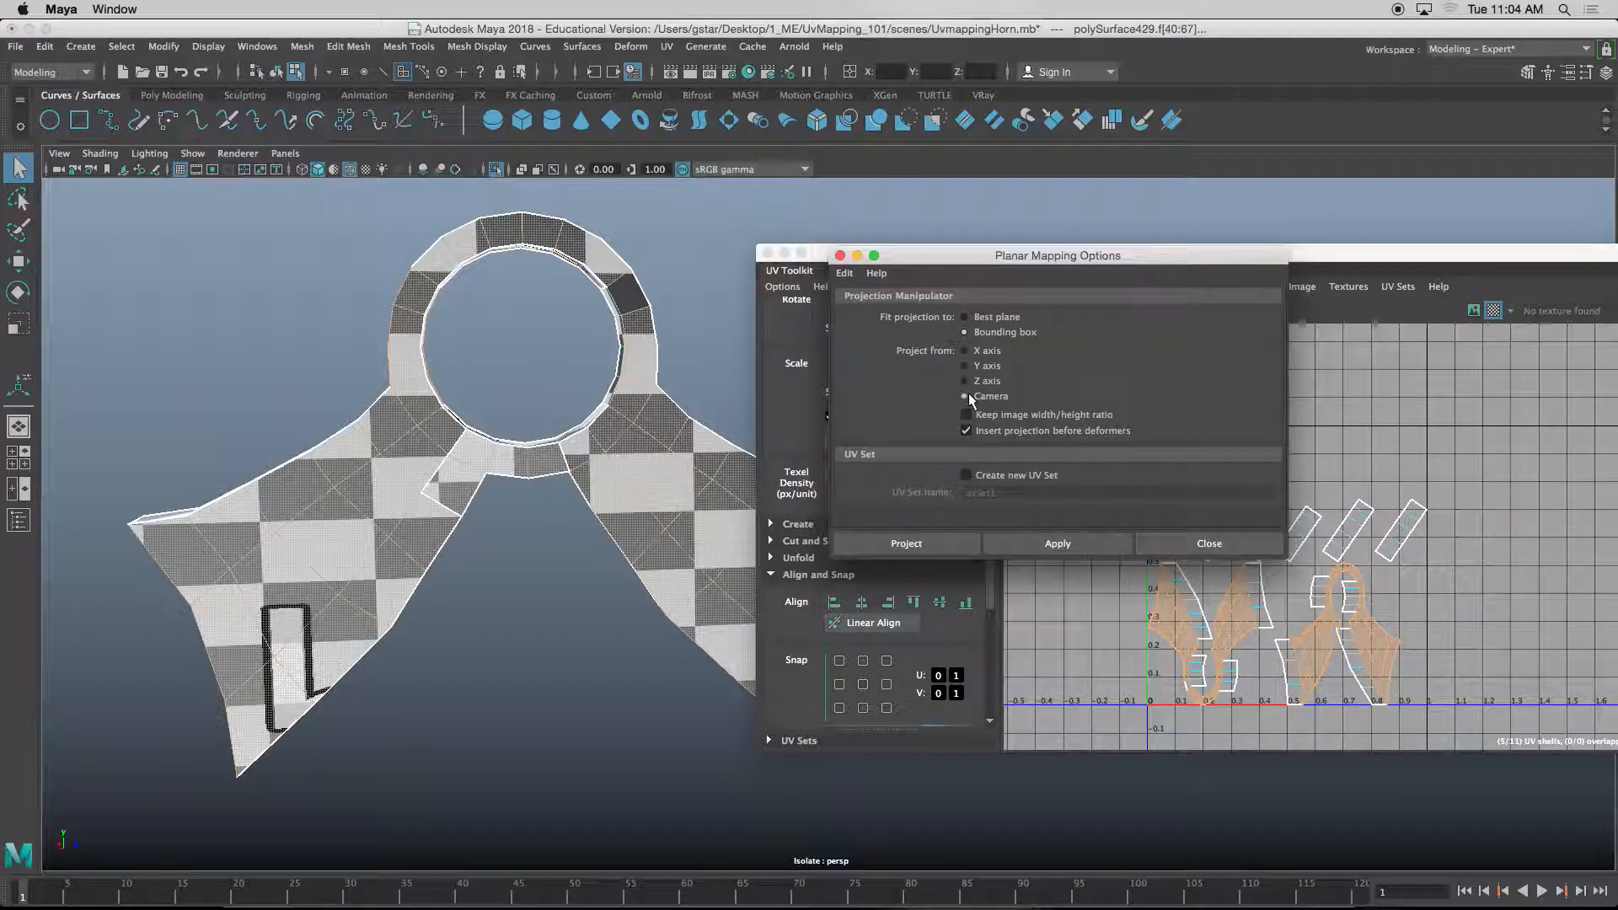
click(951, 540)
scroll(1262, 555, down, 5)
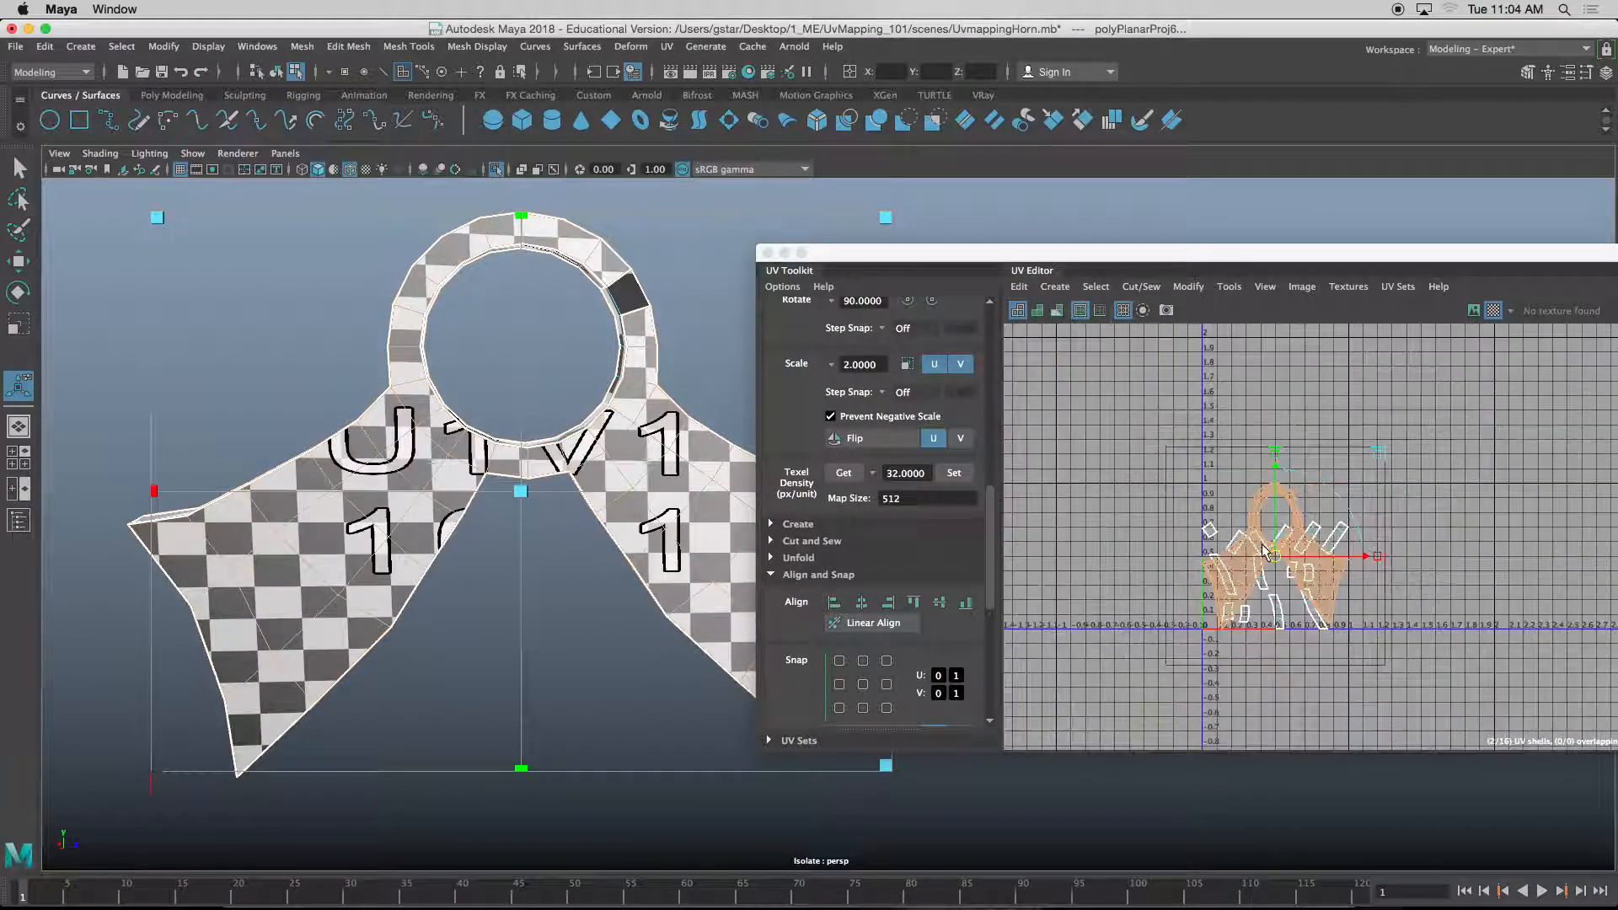
- Try moving the projected bracket shells out of the UV square and squashing them in V
key(w)
drag(1275, 555, 1126, 479)
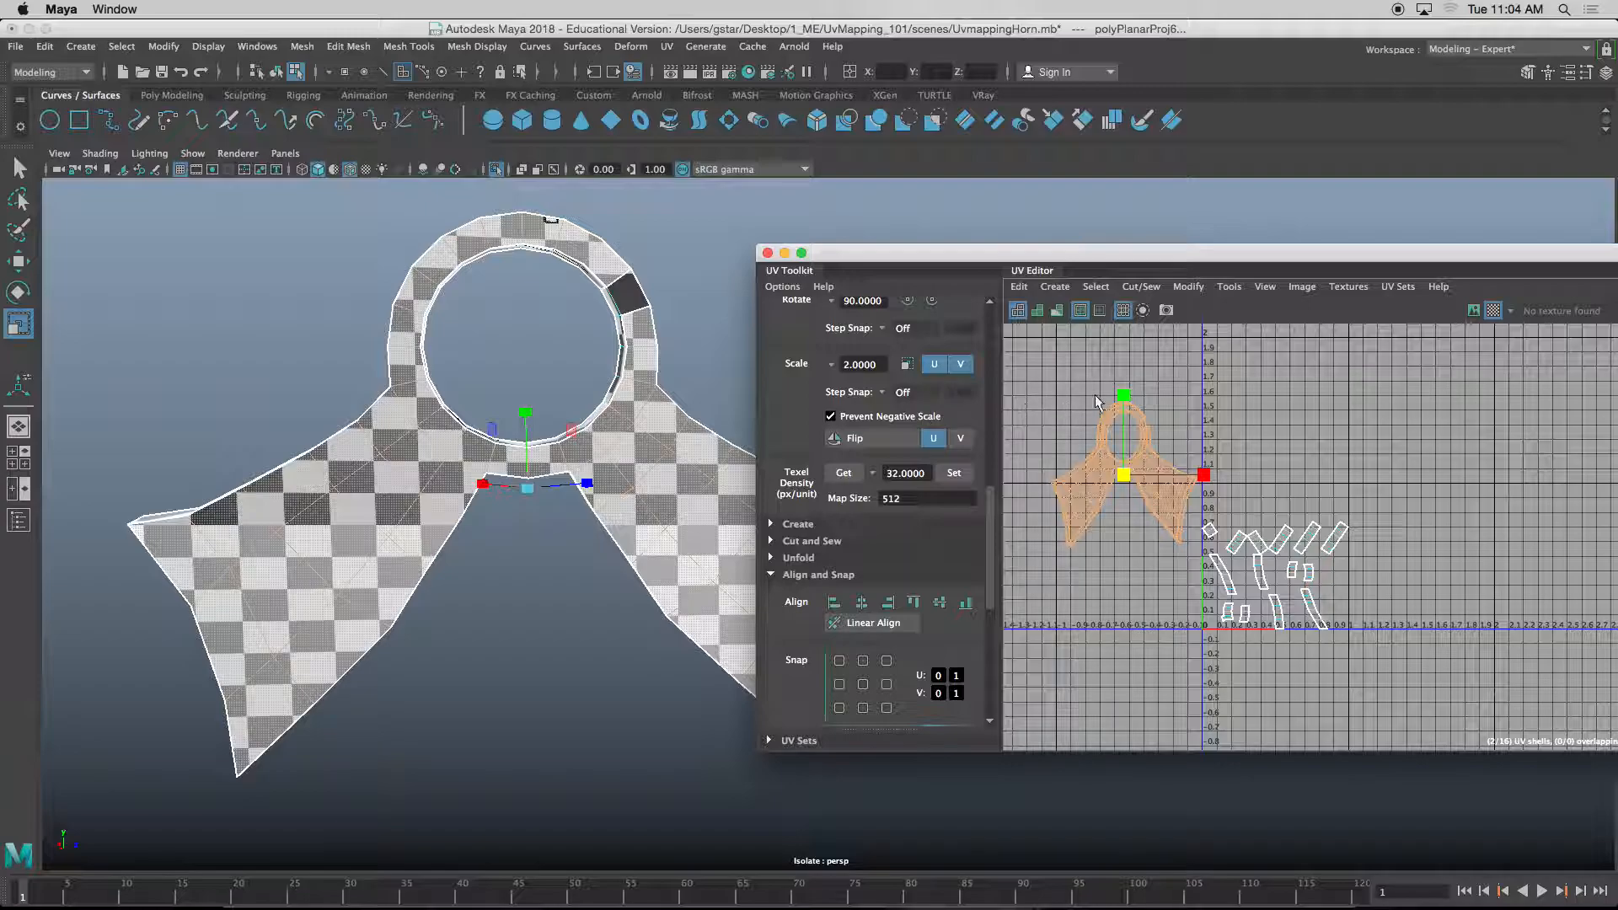
drag(1127, 395, 1127, 412)
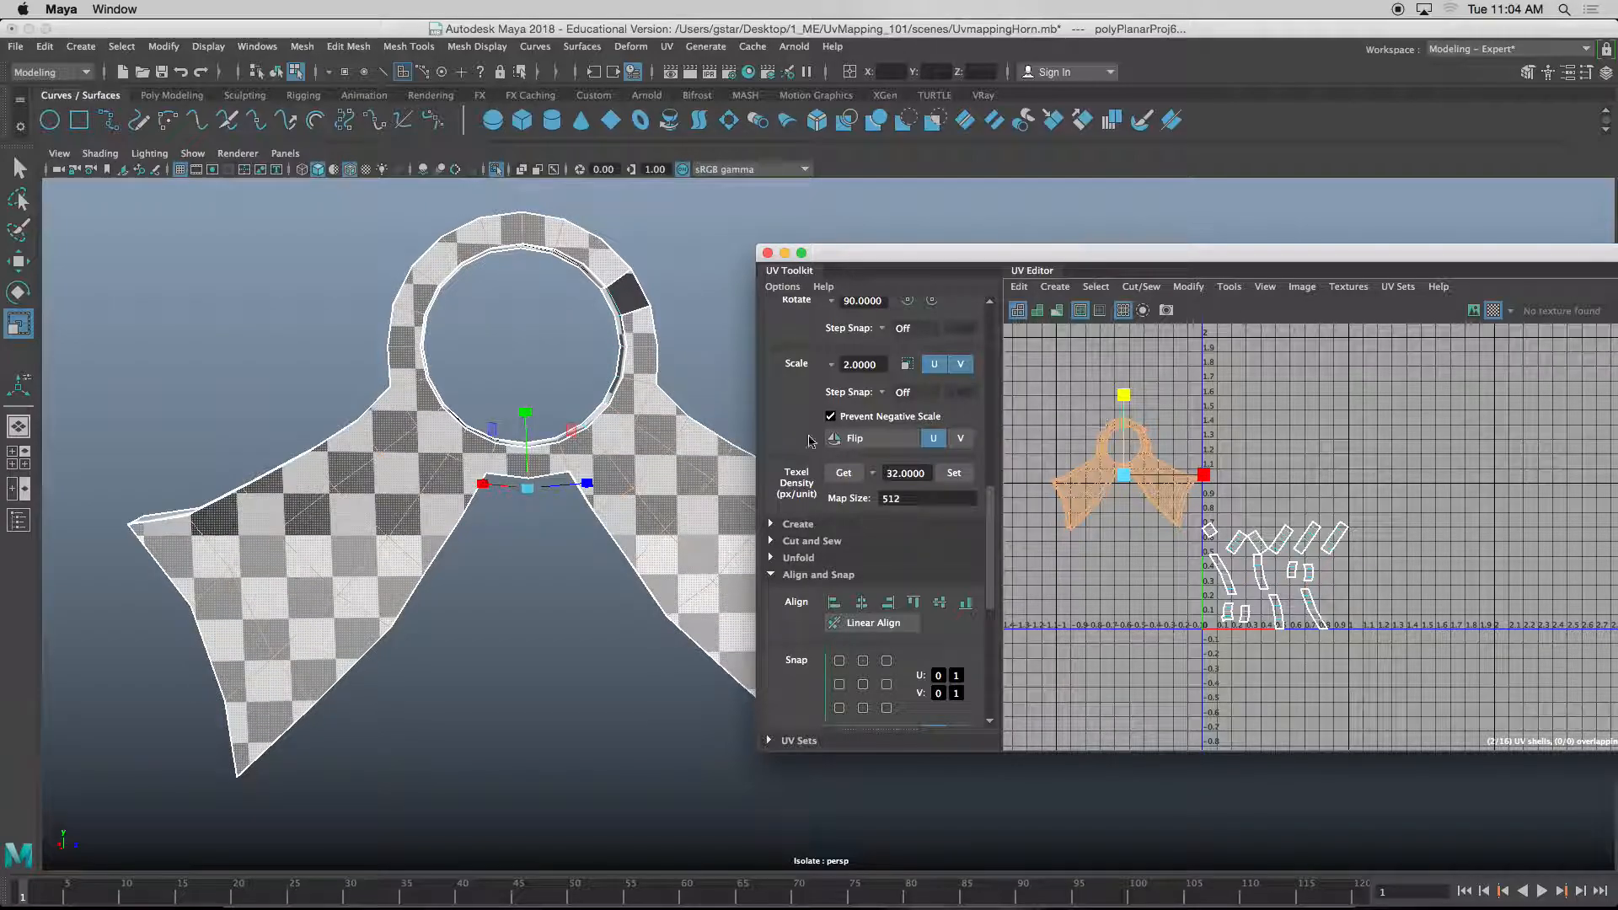
click(662, 396)
alt+drag(662, 395, 634, 424)
scroll(527, 385, up, 5)
key(super+z)
key(super+z)
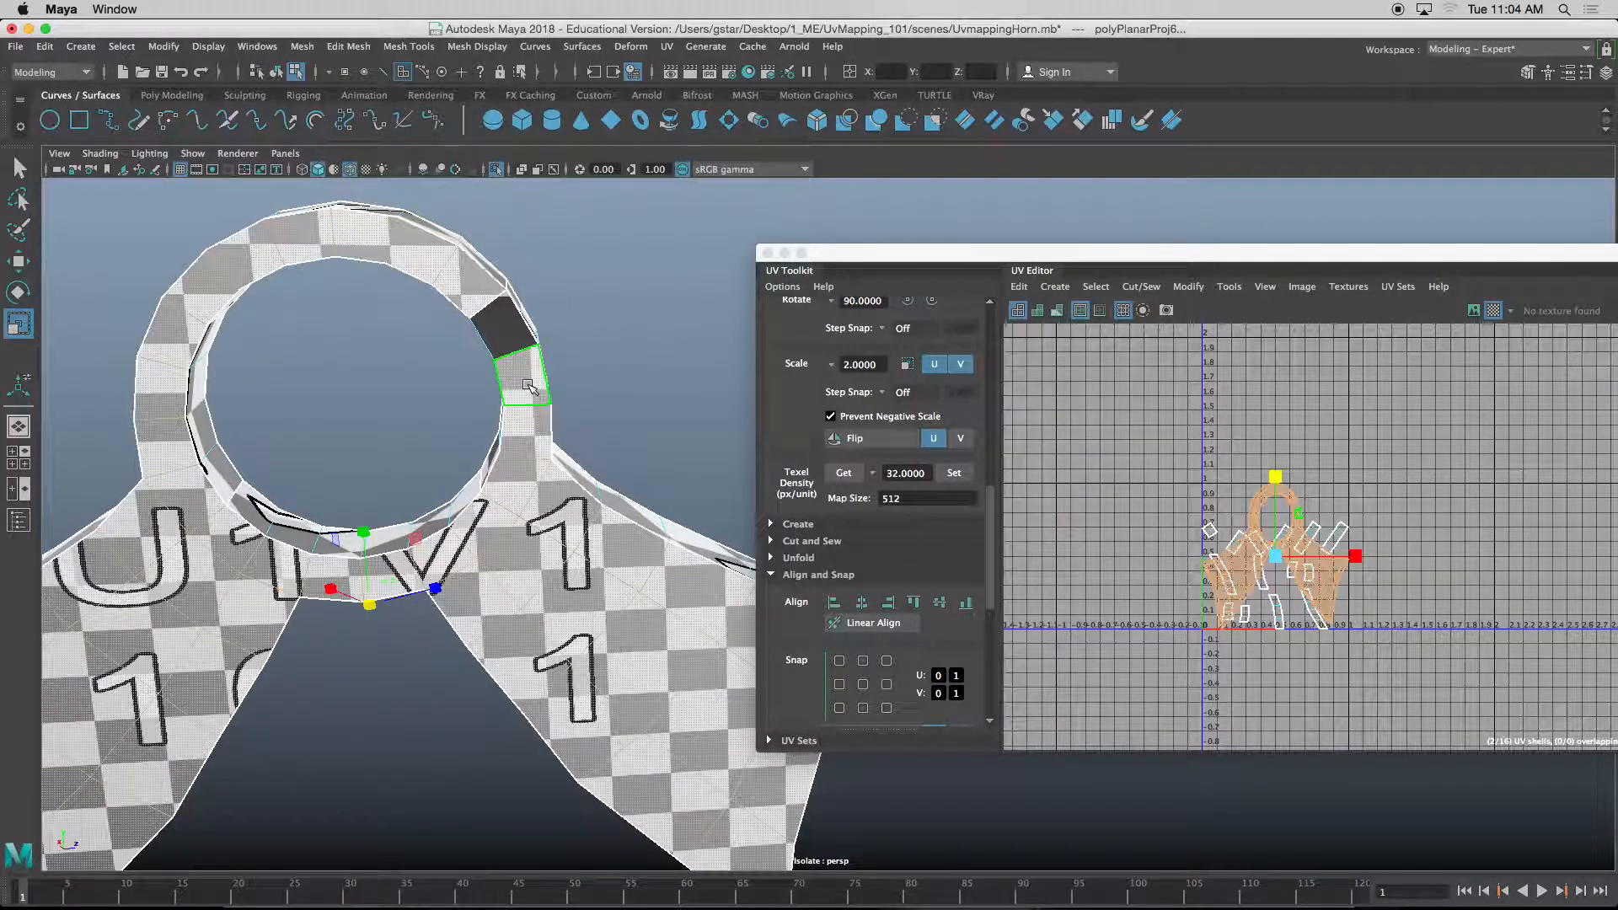
- Add the missed ring face to the selection and project the bracket faces again with Planar mapping from the camera
click(510, 341)
key(w)
scroll(556, 447, down, 5)
alt+drag(556, 447, 542, 549)
alt+middle_drag(540, 551, 521, 549)
alt+drag(521, 555, 523, 554)
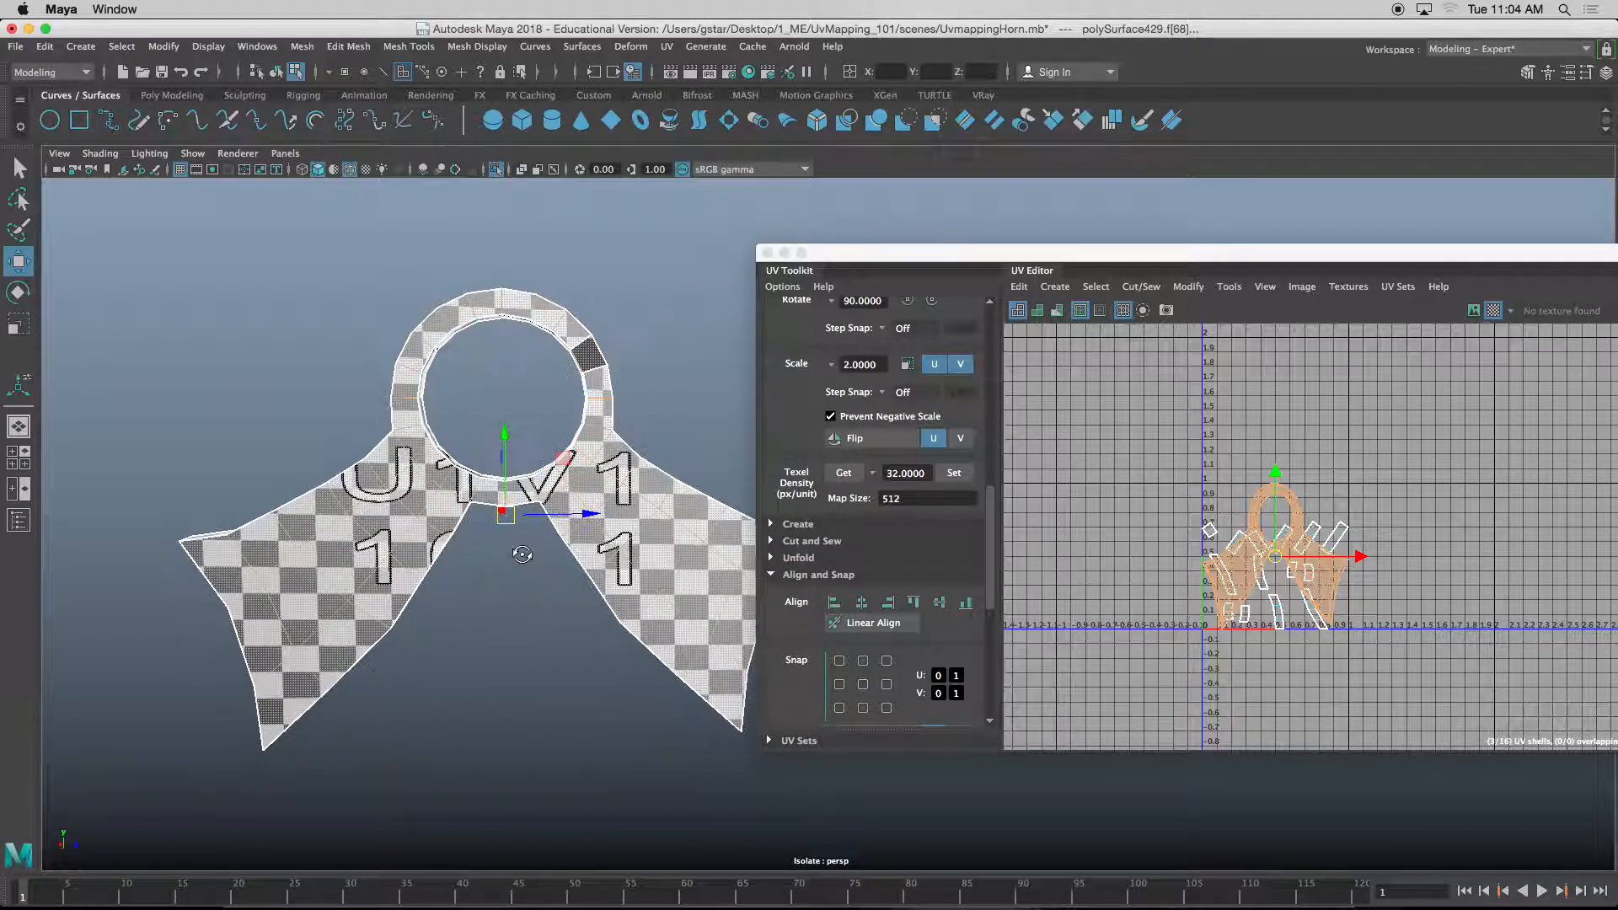
click(1055, 286)
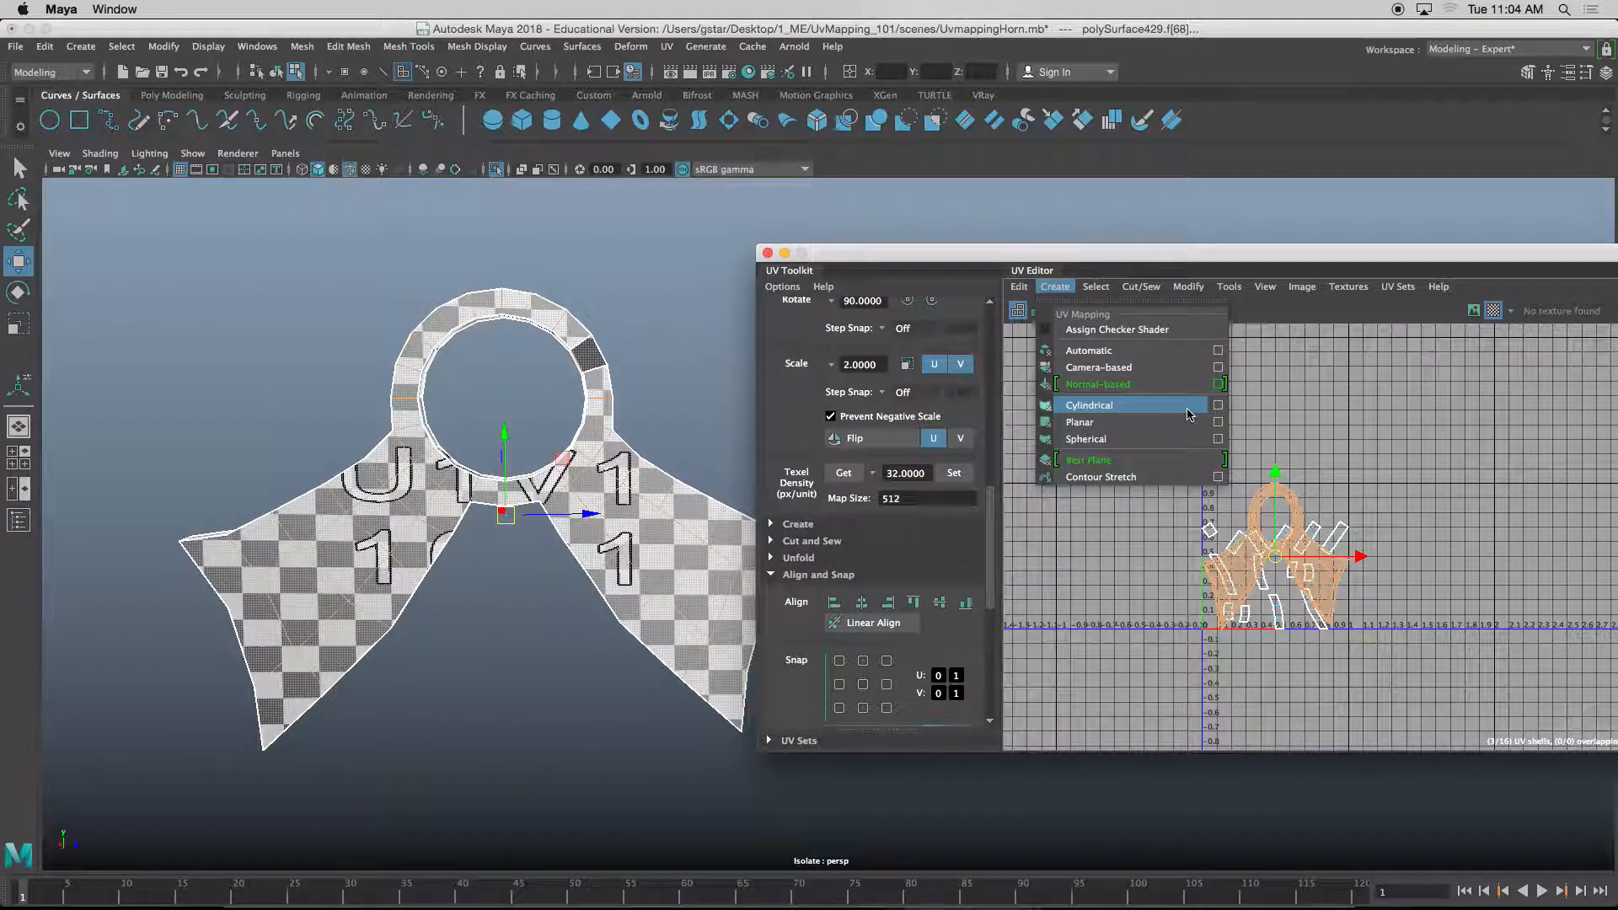
click(1218, 424)
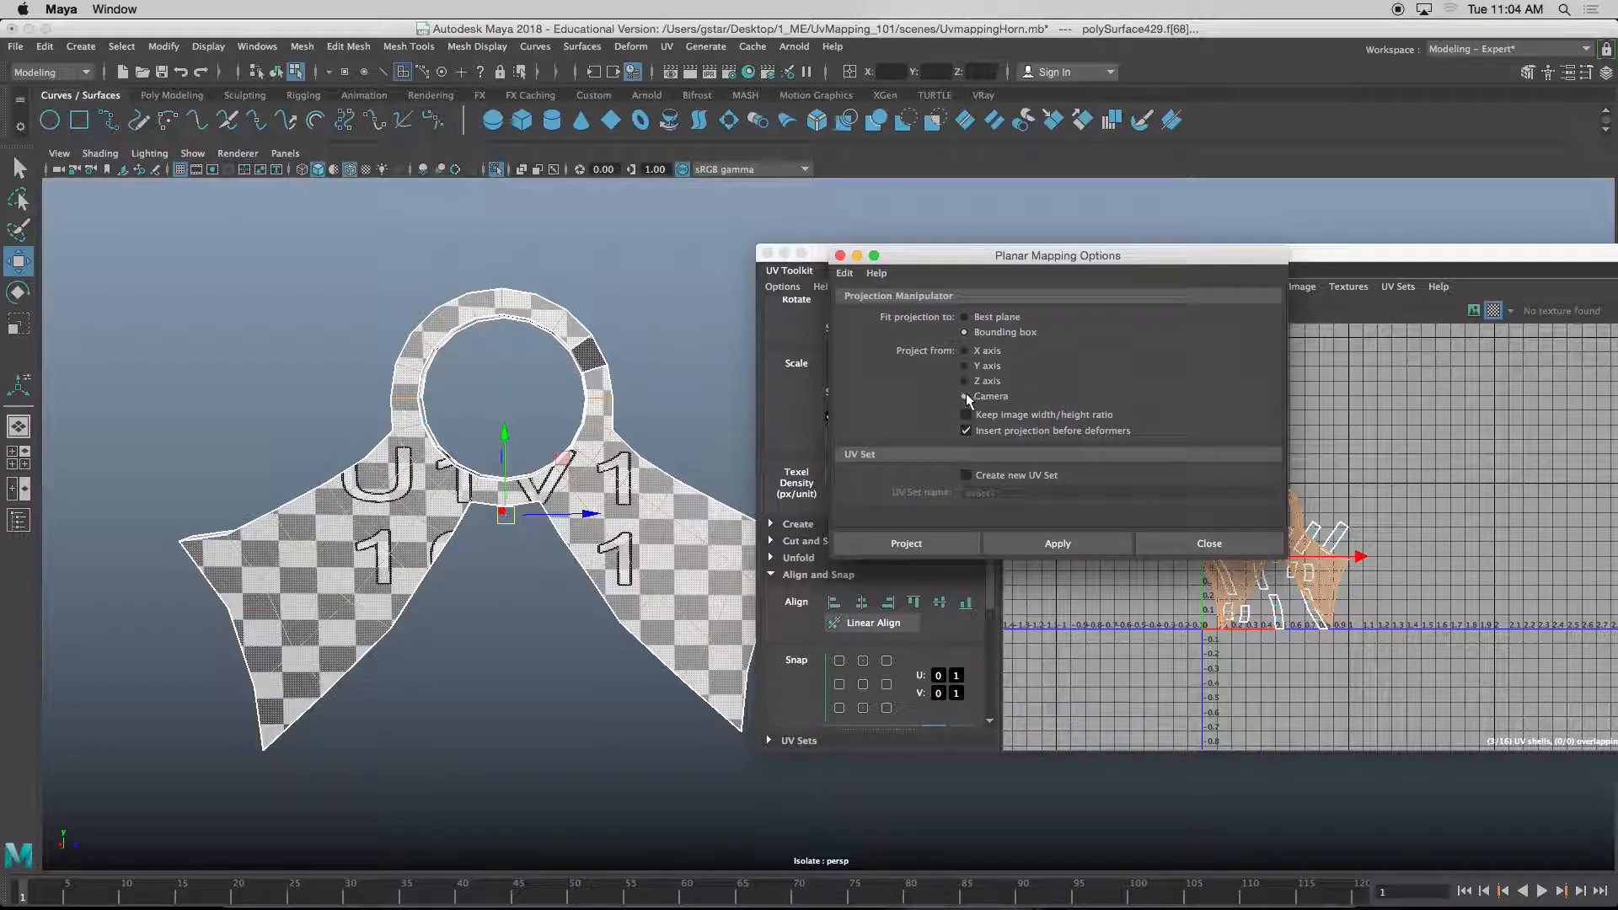
click(908, 542)
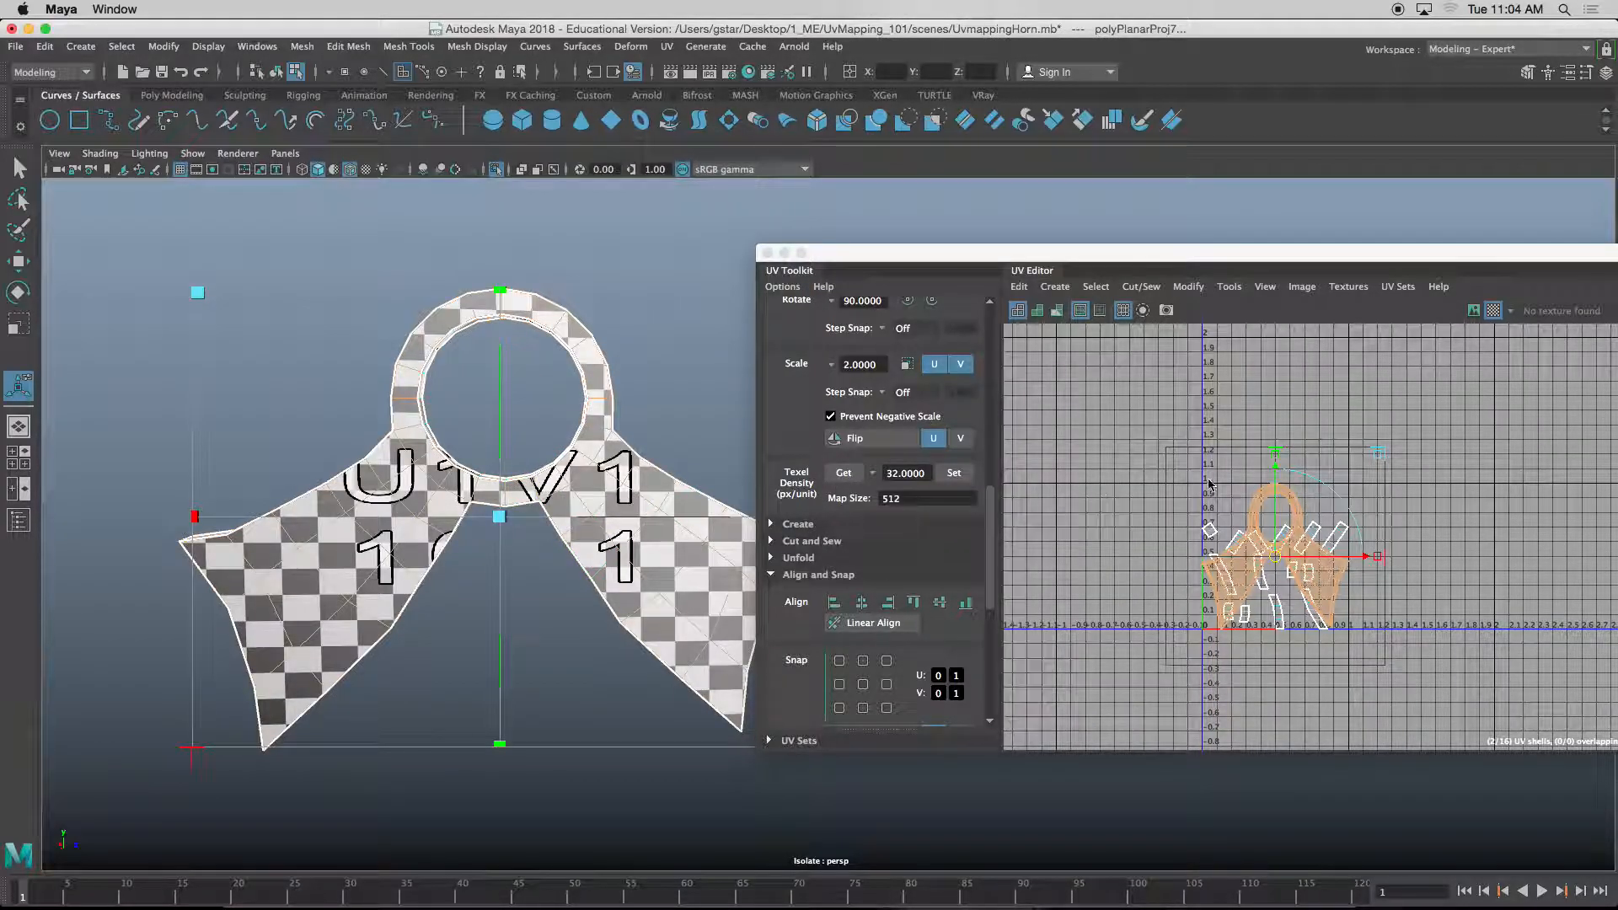
- Move the overlapping bracket shells up and left out of the UV square and squash them in V to square the checker
key(w)
click(1340, 529)
drag(1276, 558, 1143, 451)
key(r)
drag(1143, 373, 1143, 395)
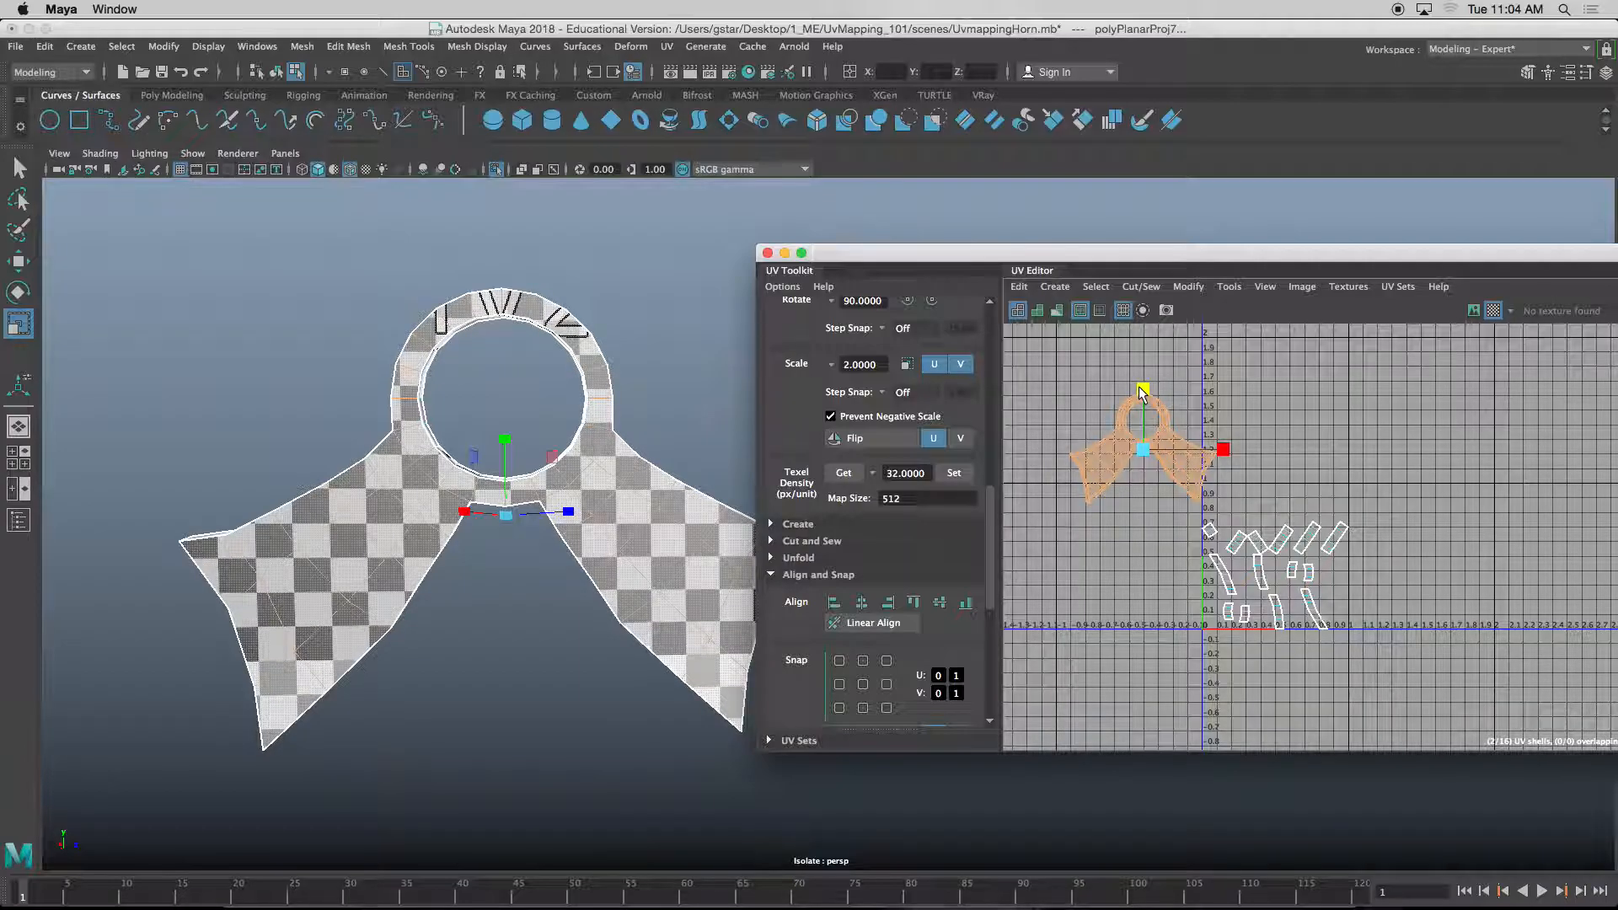
- Select one of the two overlapping bracket shells and move it to the right, beside the other
right_drag(1171, 434, 1109, 411)
click(1183, 459)
key(w)
drag(1147, 455, 1296, 451)
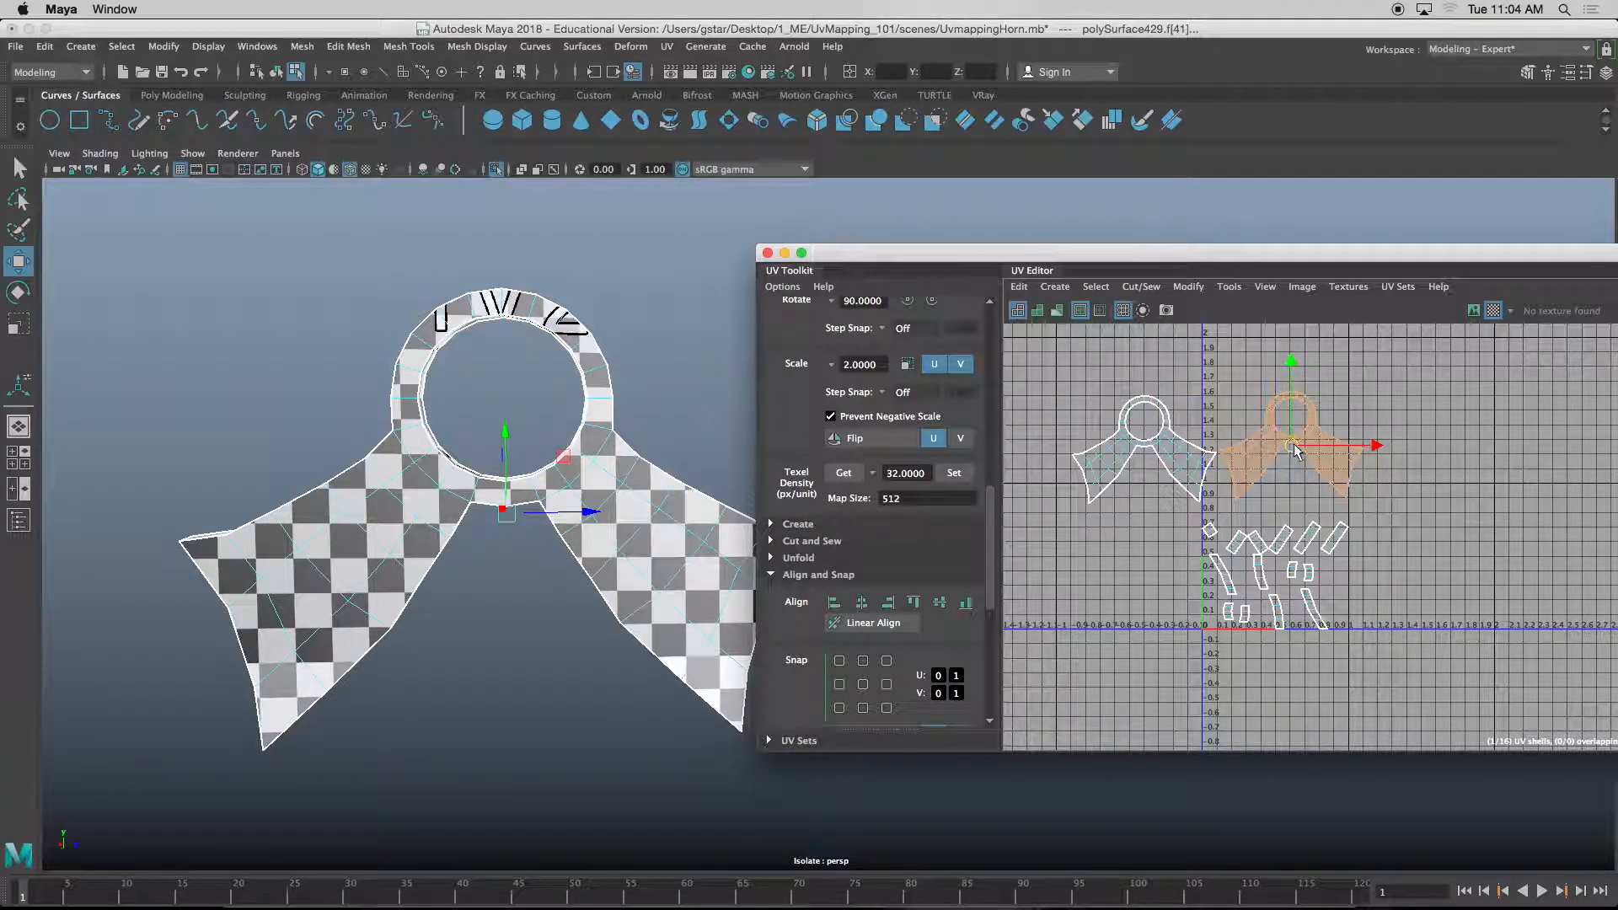
alt+drag(558, 437, 557, 460)
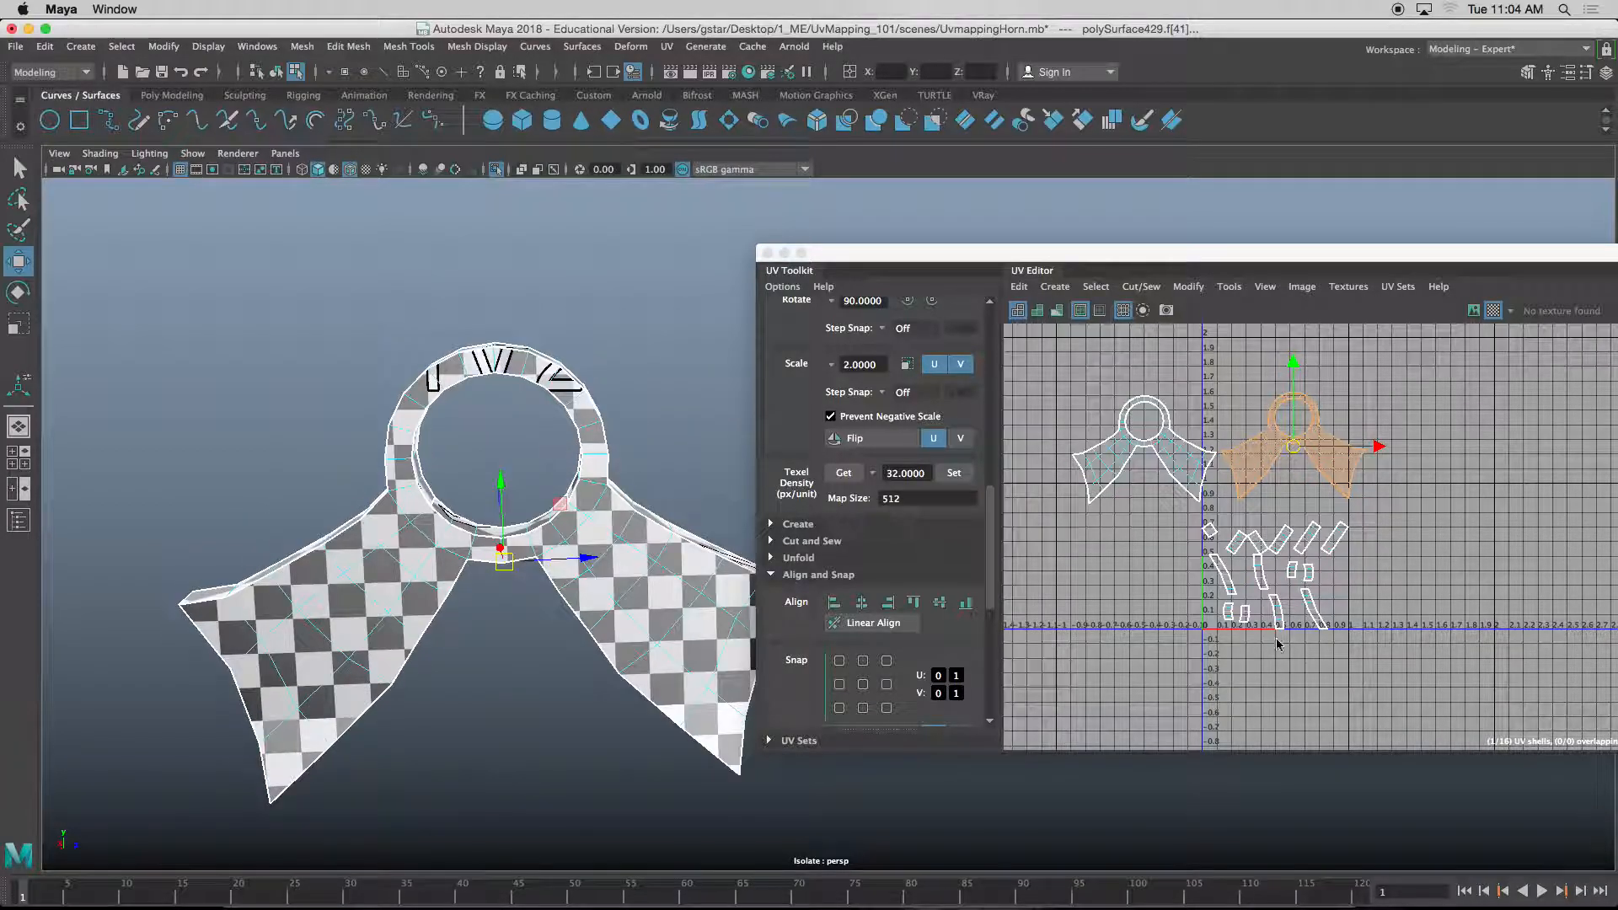
- Select the UV shells of the bracket's rim and side faces and remap them with Automatic mapping
right_drag(1260, 573, 1257, 572)
drag(1253, 615, 1184, 570)
right_drag(1184, 570, 1255, 618)
drag(1316, 642, 1412, 649)
alt+drag(460, 625, 485, 548)
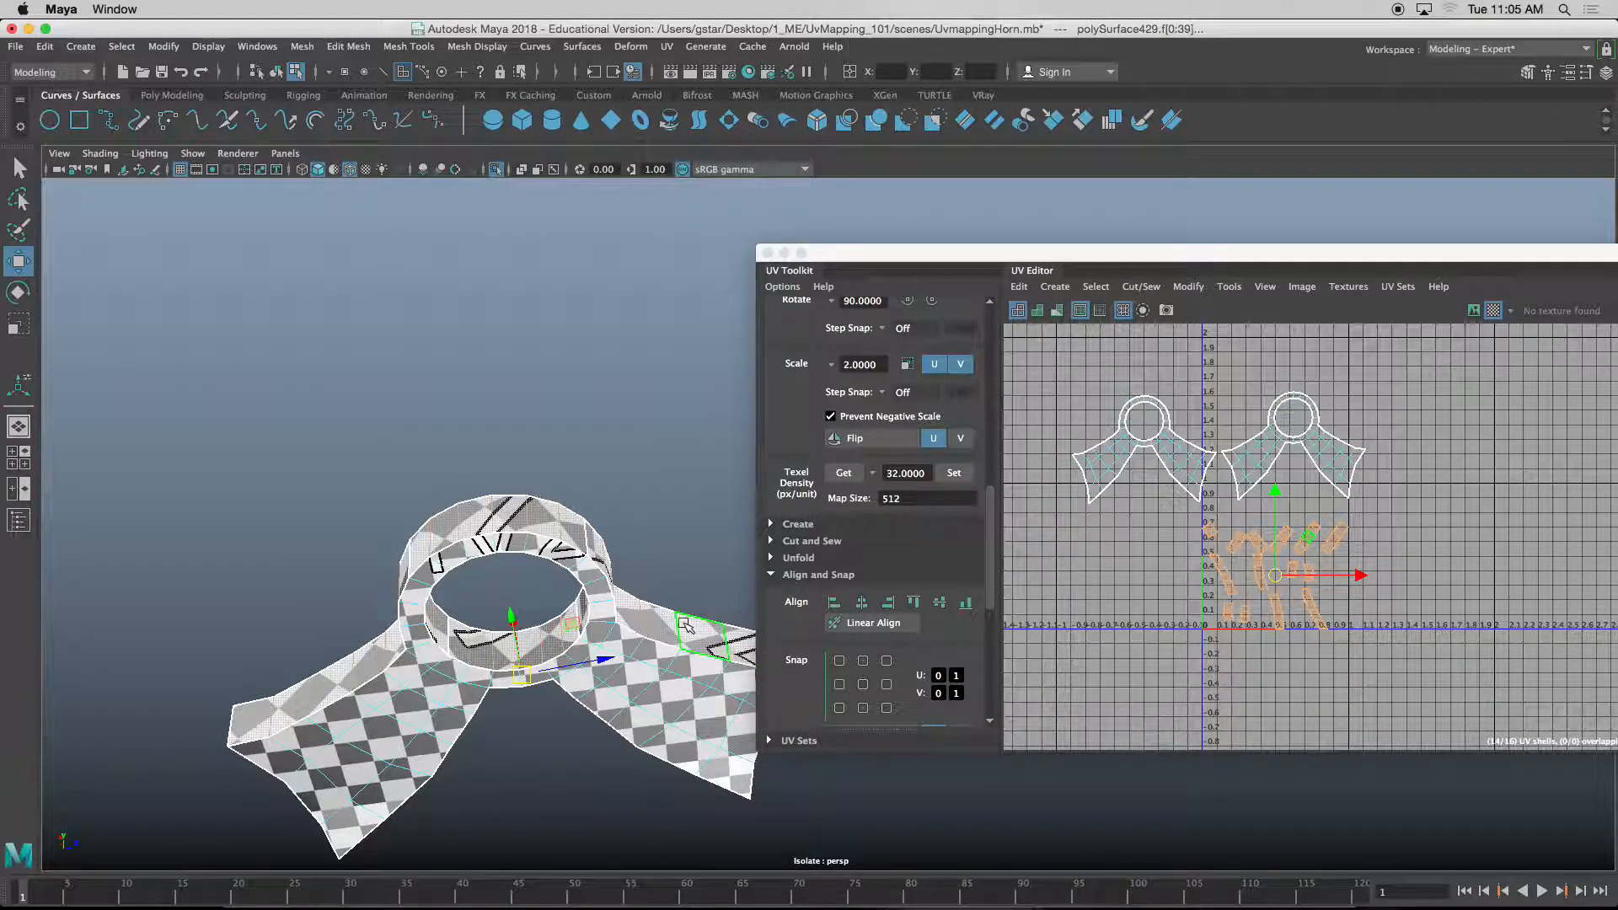
click(1045, 291)
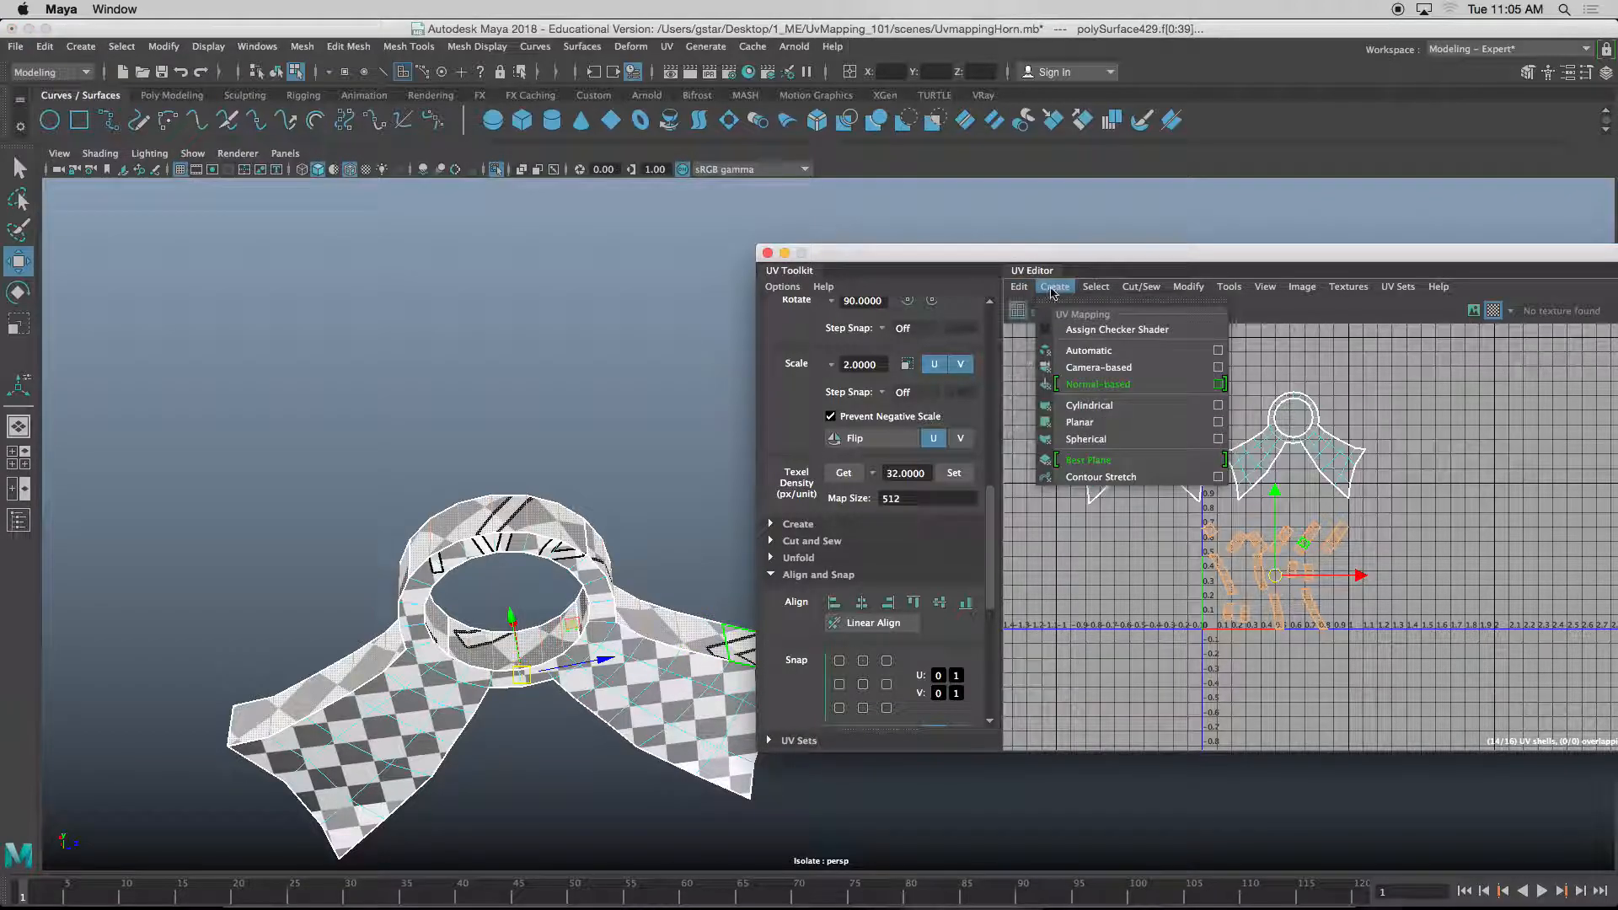
click(1077, 364)
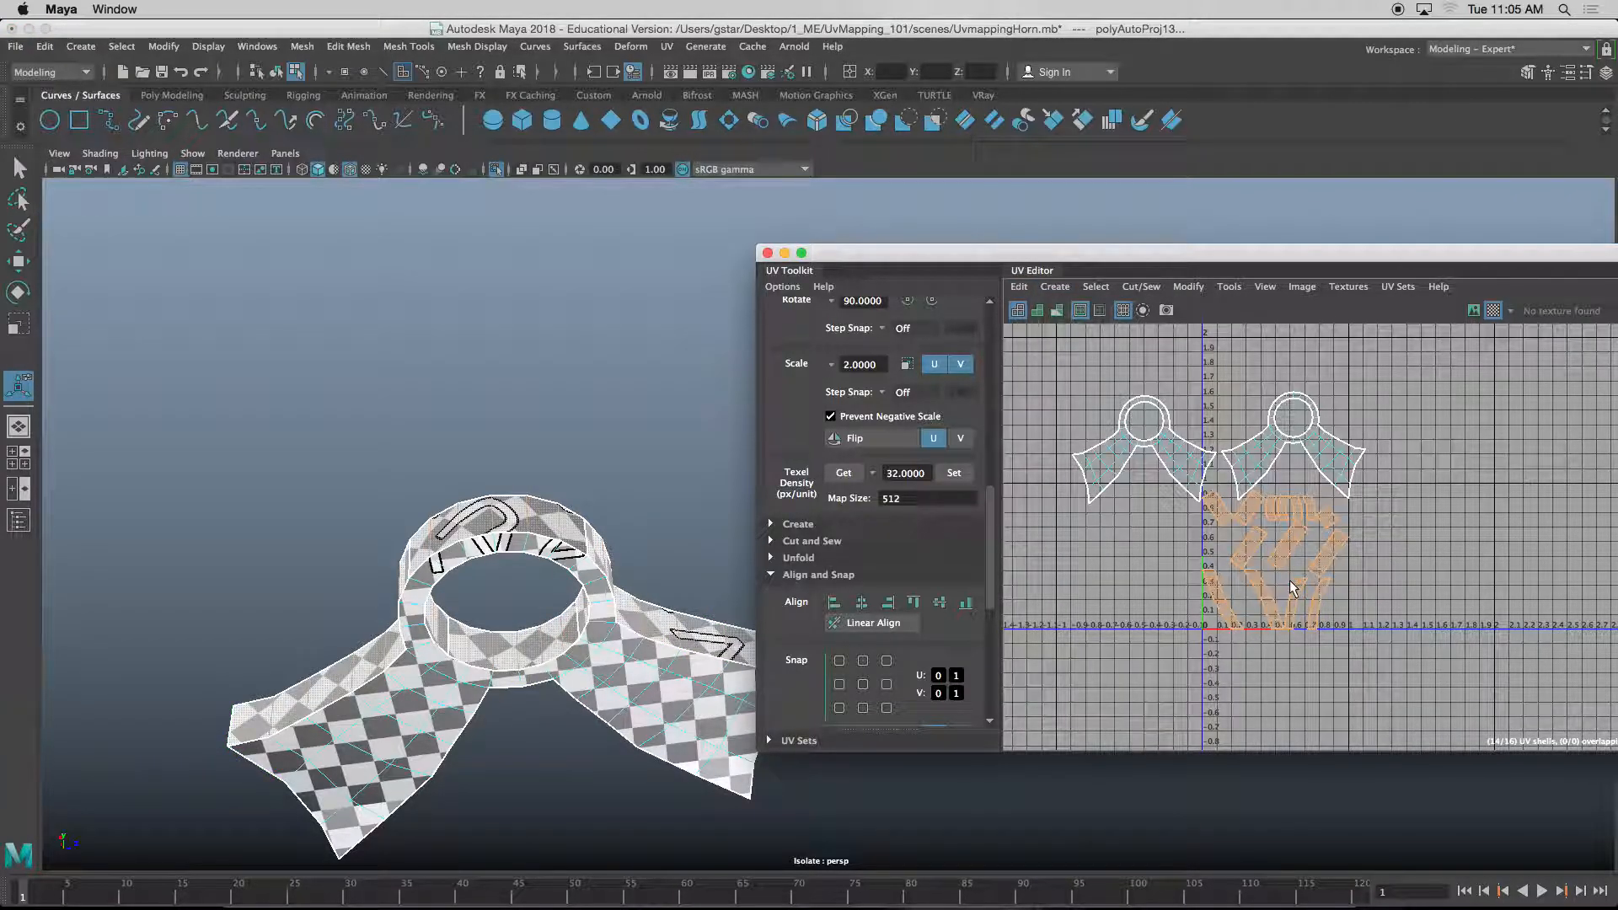
- Scale the automatically mapped rim shells up slightly and uniformly to match their checker size to the bracket's planar faces
key(r)
alt+drag(705, 563, 575, 472)
scroll(657, 489, up, 4)
scroll(620, 514, up, 5)
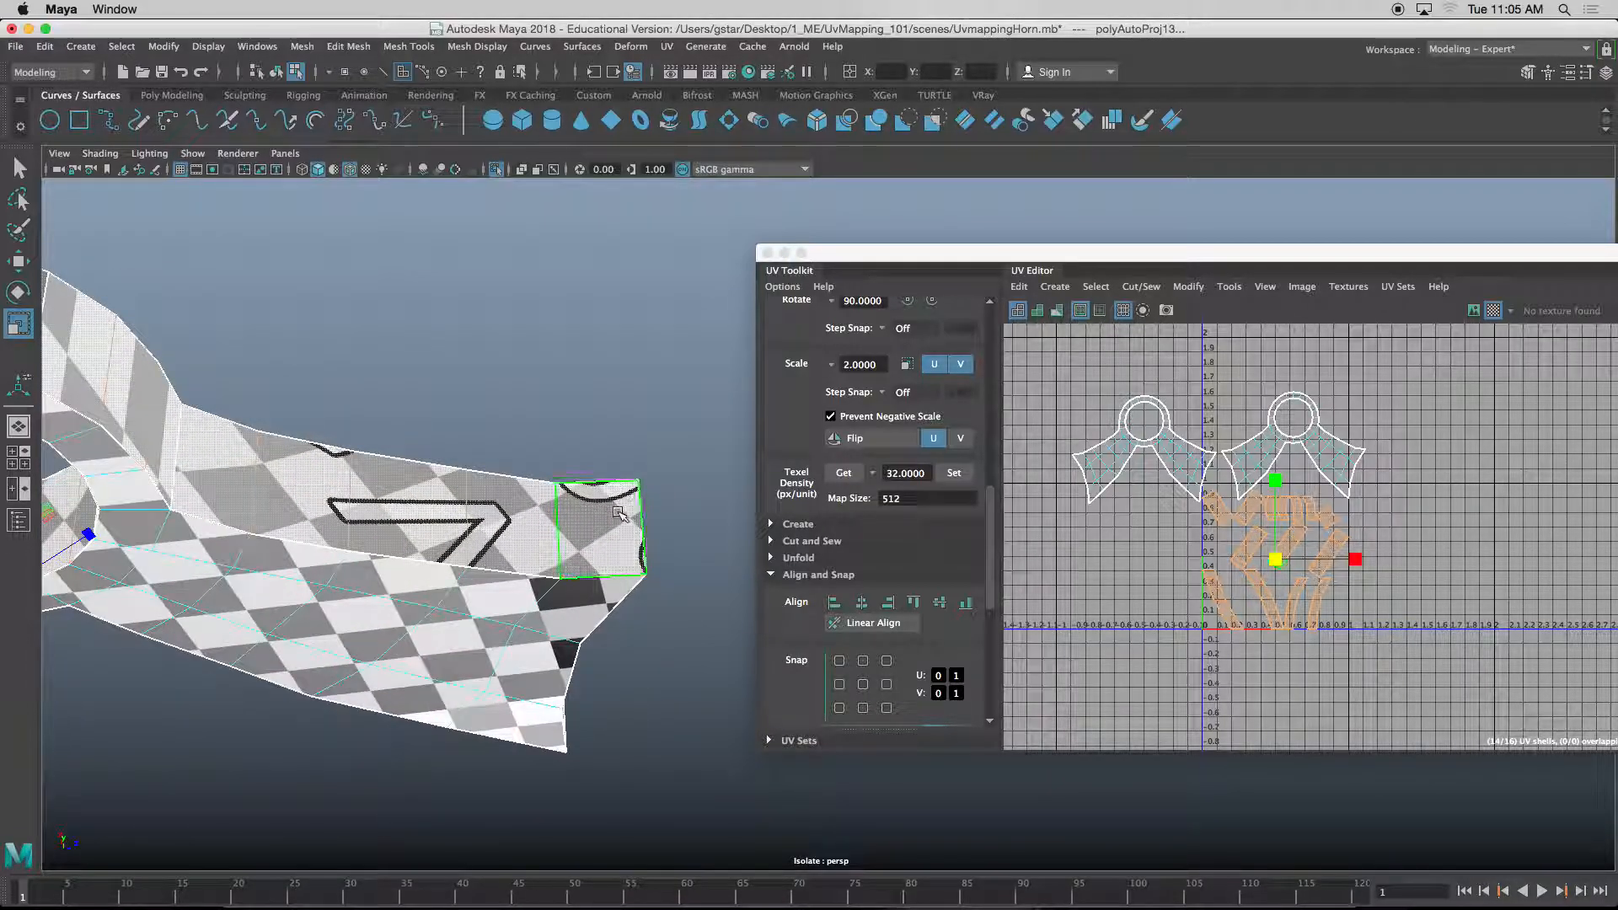
alt+middle_drag(620, 514, 658, 482)
drag(1276, 565, 1287, 563)
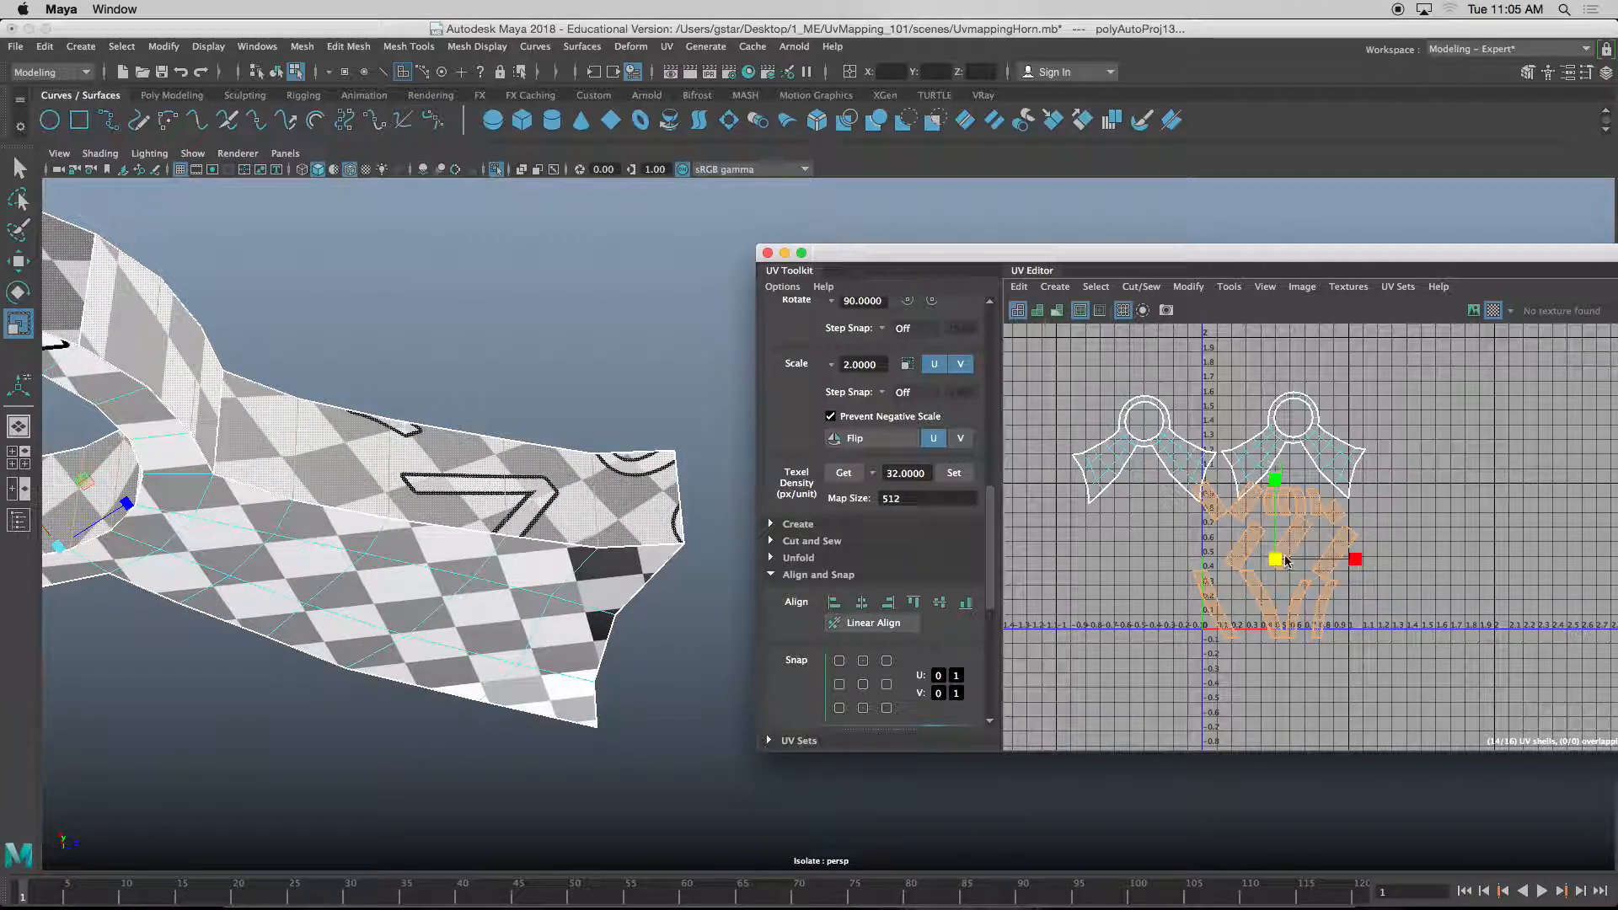
- Select all of the bracket's UV shells and lay them out together inside the 0-1 UV square
scroll(1190, 447, down, 3)
drag(1343, 635, 1346, 638)
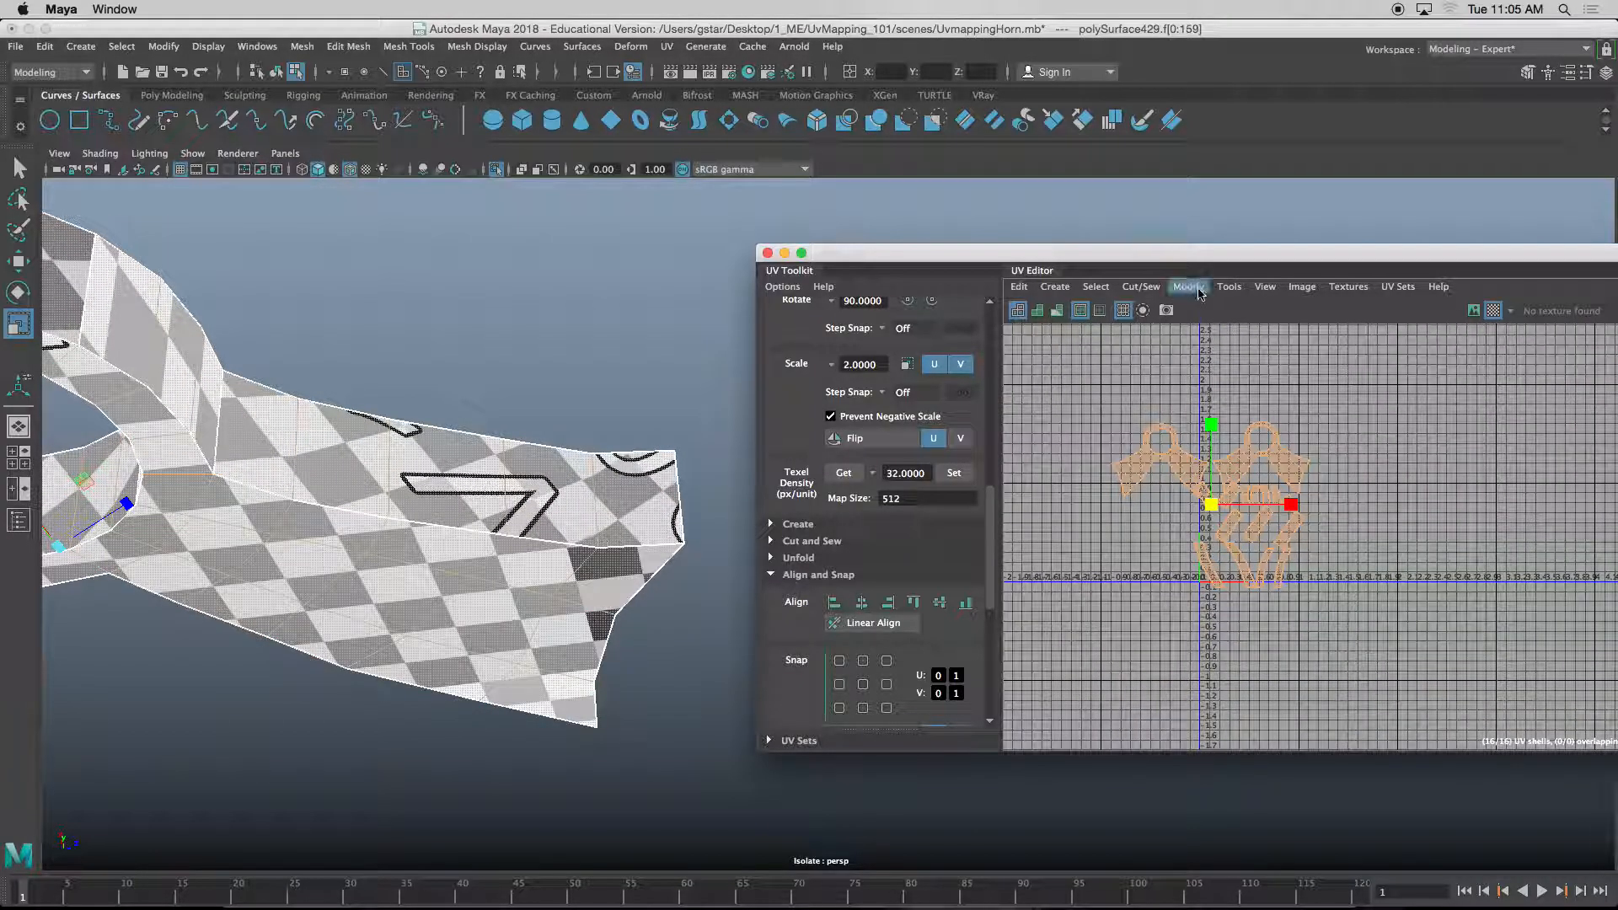
click(1188, 287)
click(1228, 540)
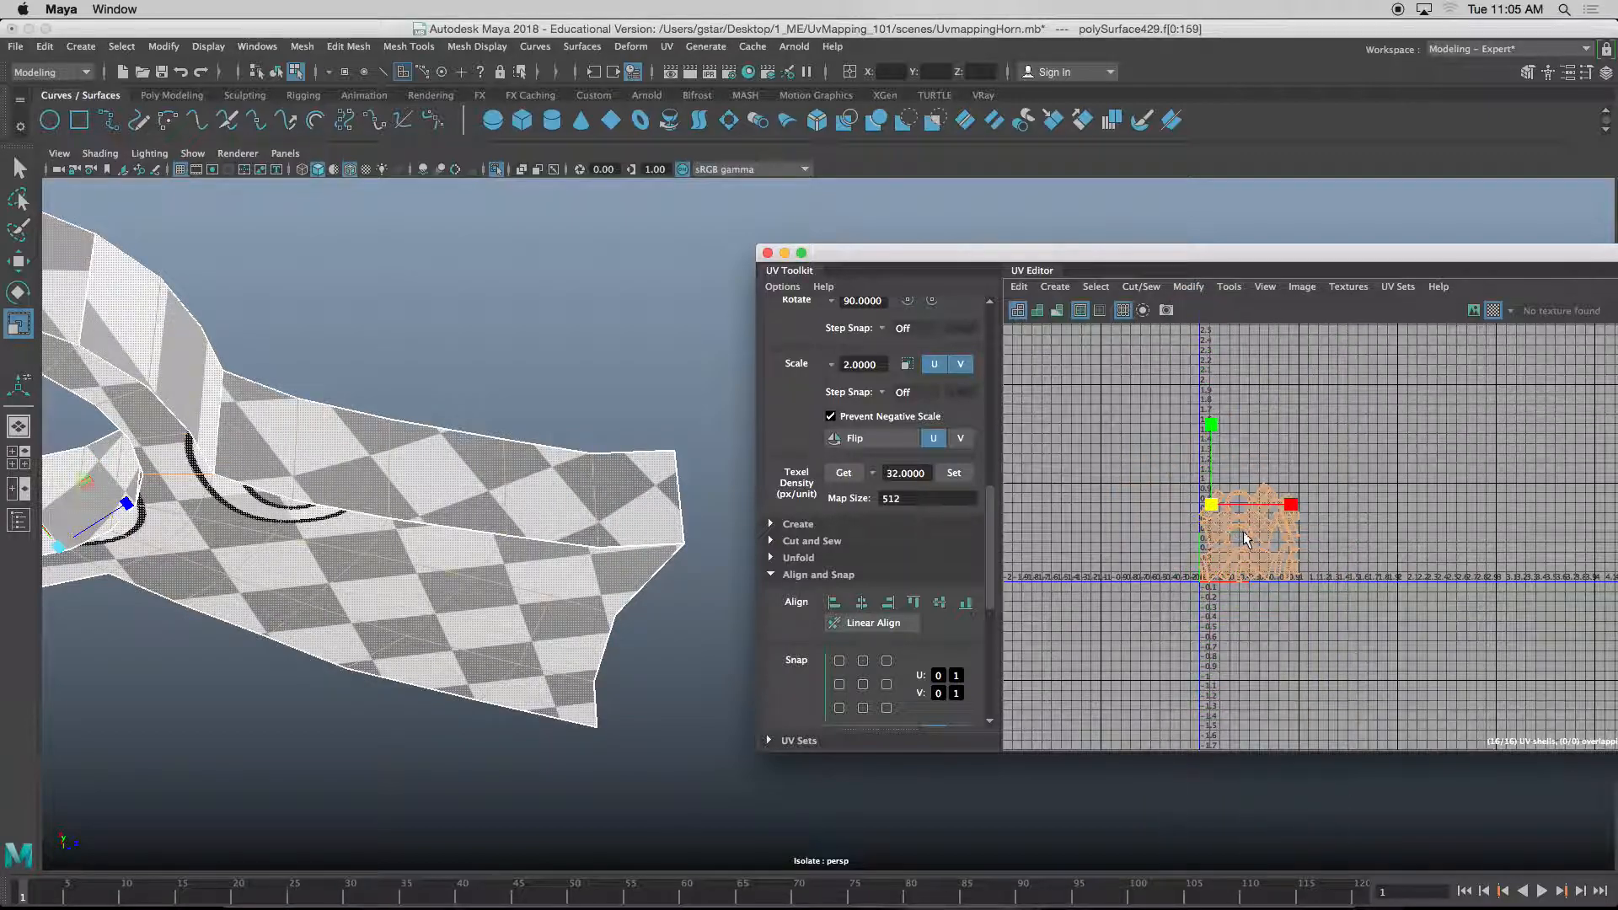
scroll(1245, 531, up, 3)
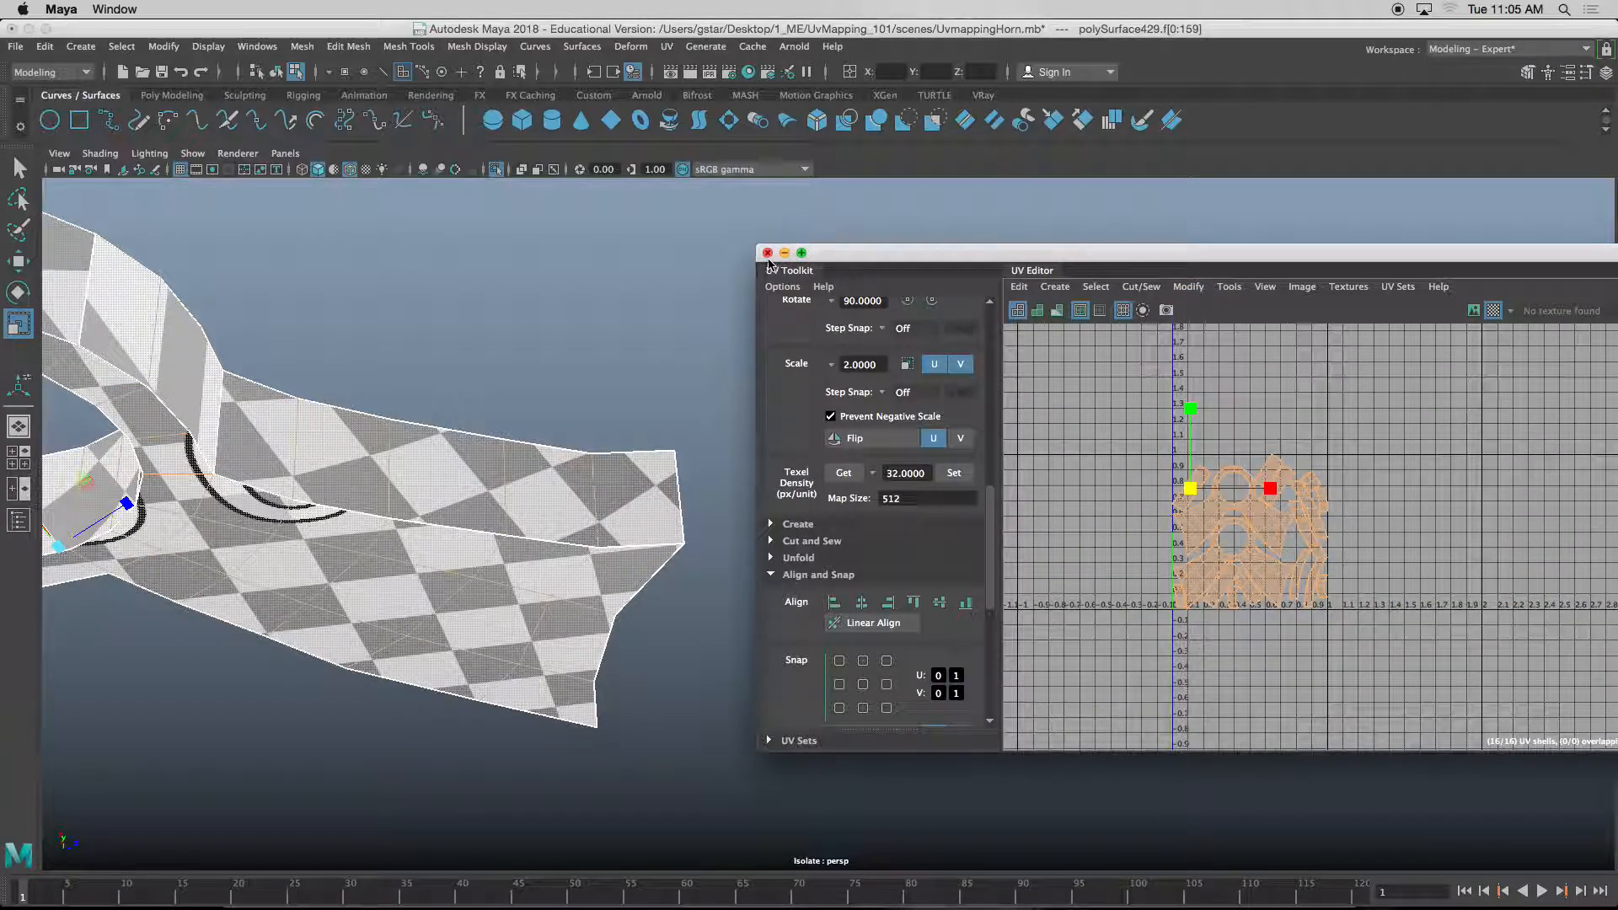
- Close the UV editor, end the bracket's isolation and return to object mode with the whole binoculars in view
click(767, 253)
scroll(632, 467, down, 5)
key(ctrl+1)
right_drag(585, 430, 666, 403)
scroll(620, 590, down, 5)
alt+drag(603, 594, 773, 461)
click(655, 640)
scroll(753, 502, up, 5)
scroll(774, 461, down, 5)
alt+middle_drag(788, 429, 751, 569)
alt+drag(751, 569, 885, 573)
alt+drag(1204, 472, 1079, 539)
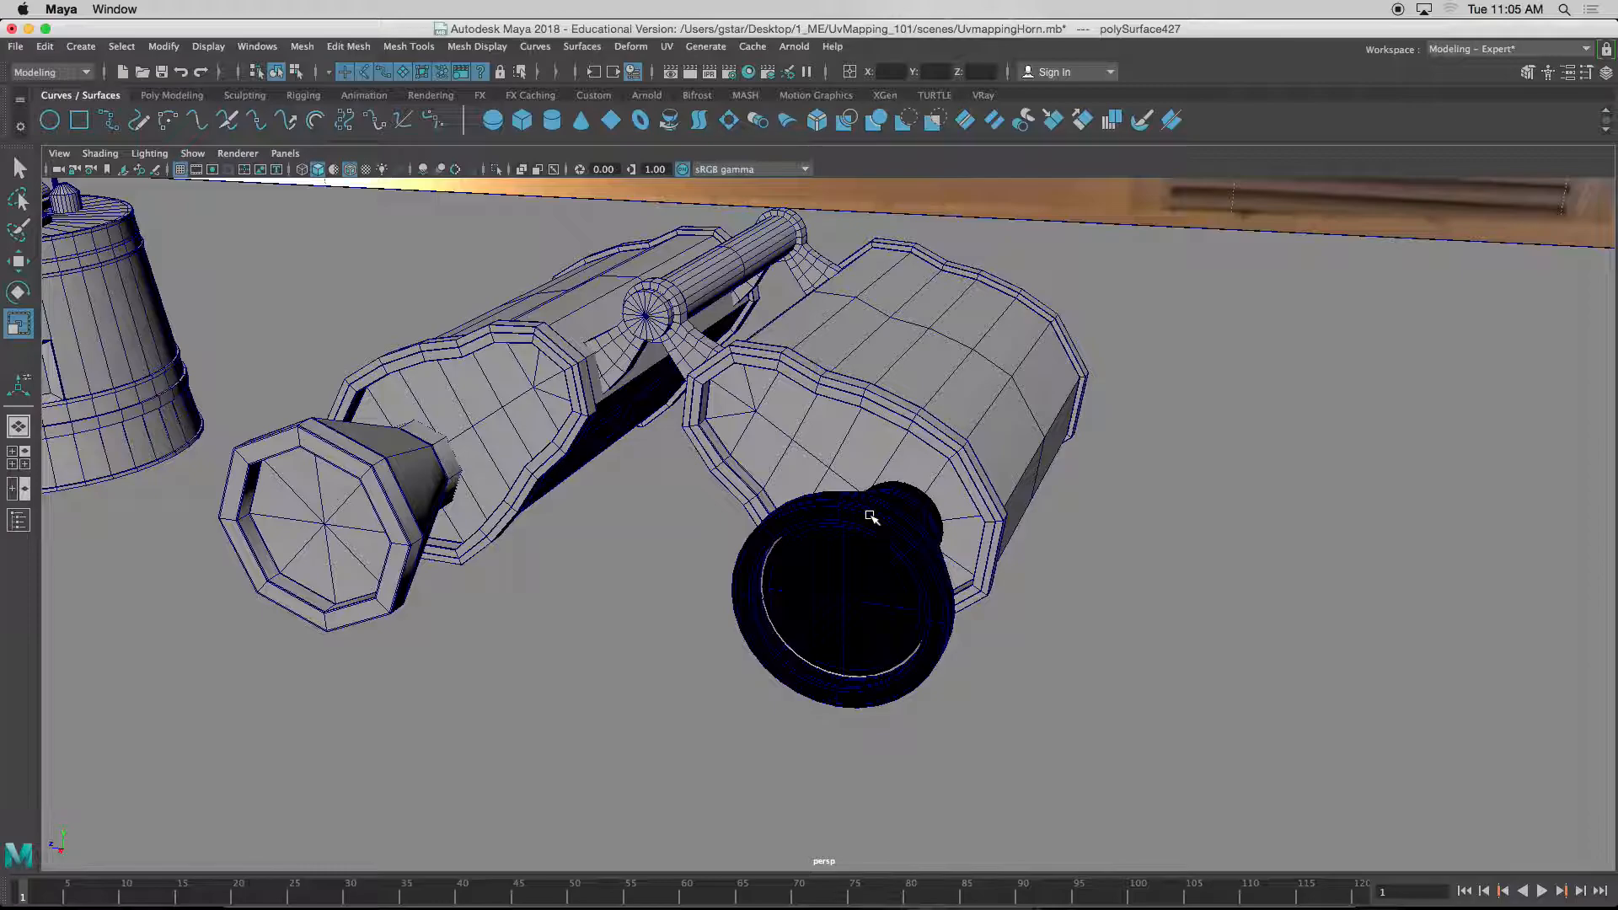